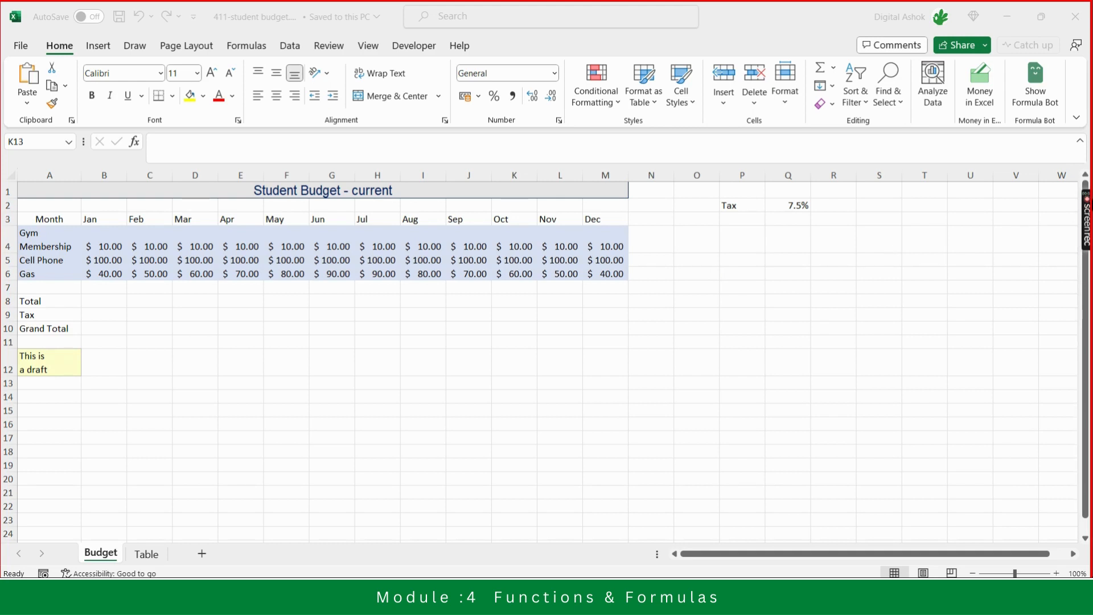
- Collapse the formula bar to a single line and pick a cell in the totals area
left_click(1085, 143)
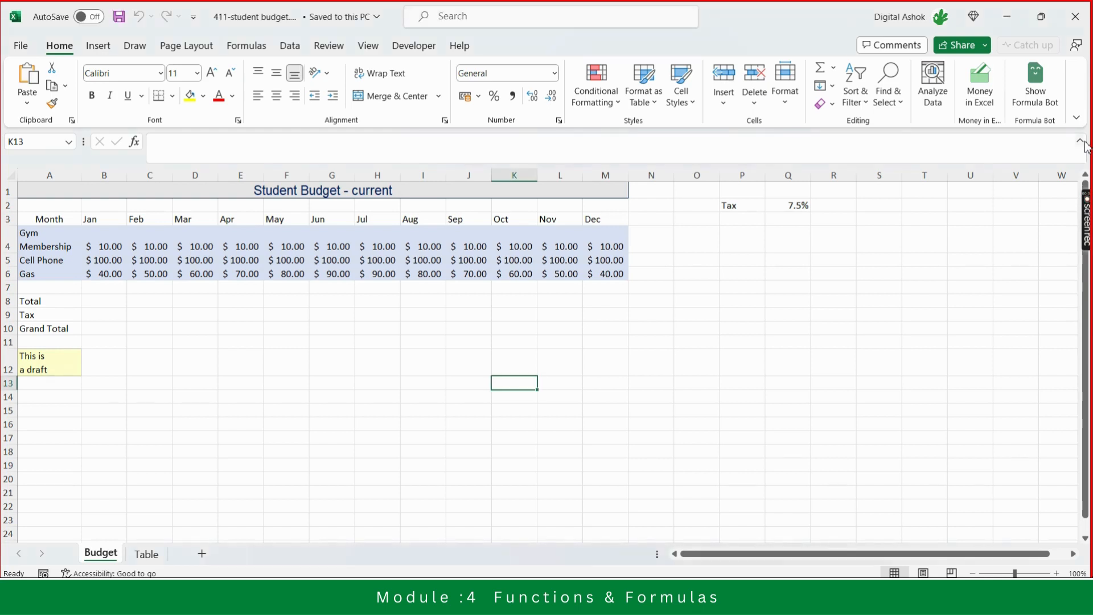
left_click(1082, 144)
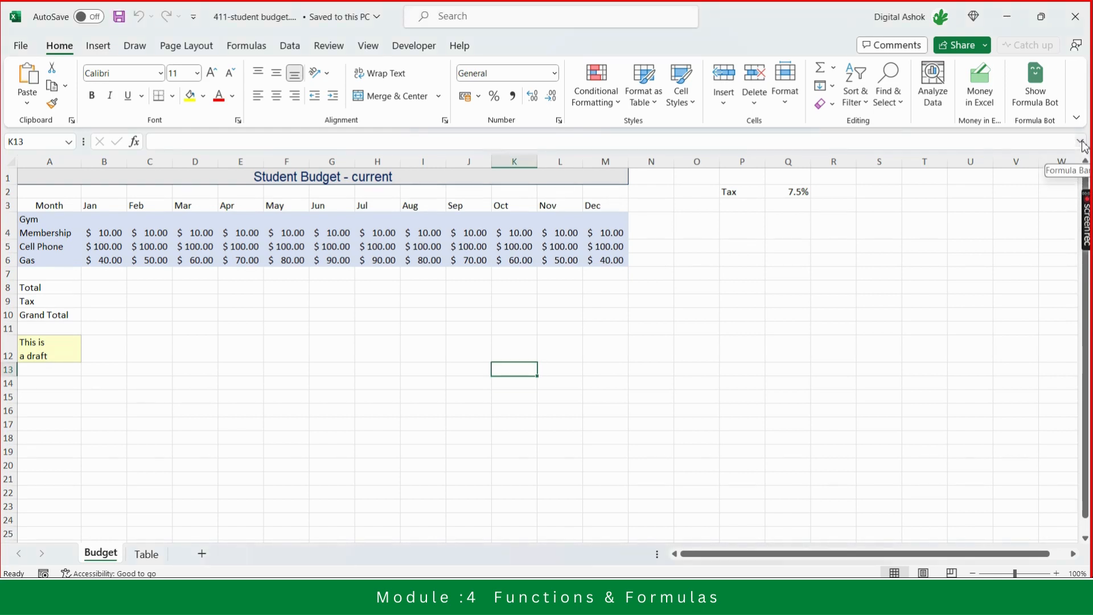
left_click(212, 313)
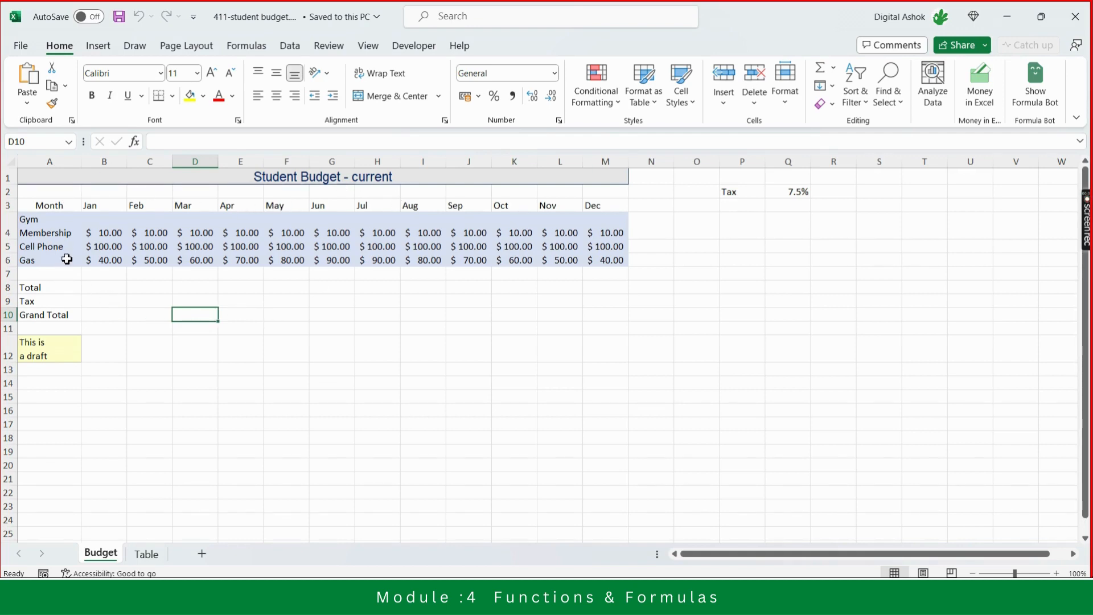
left_click(109, 284)
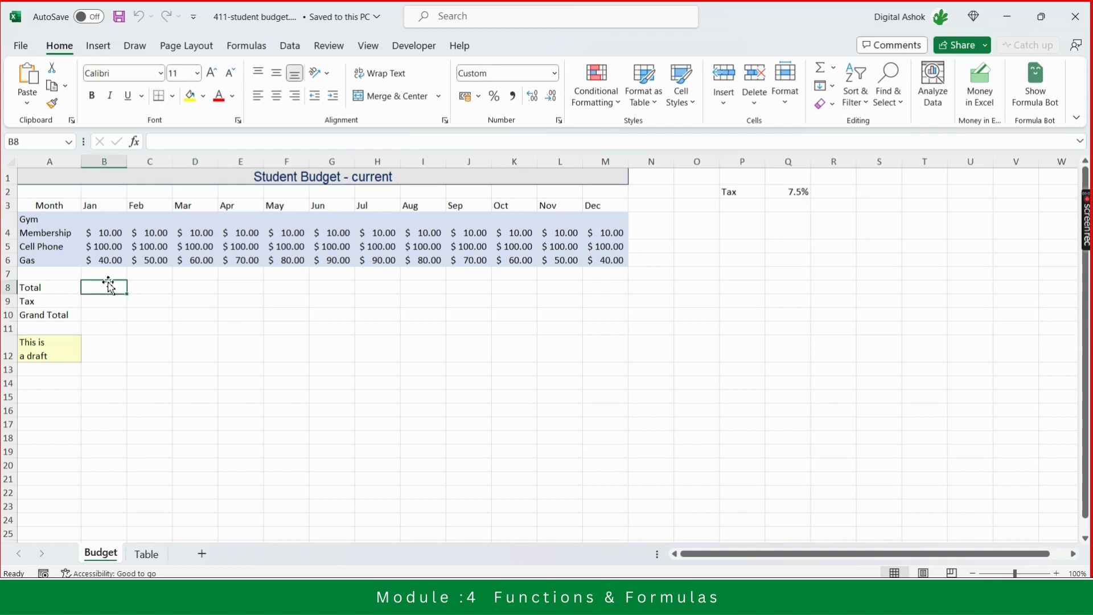
- Switch to the Teams meeting, mute all attendees, and return to the workbook
key("alt+Tab")
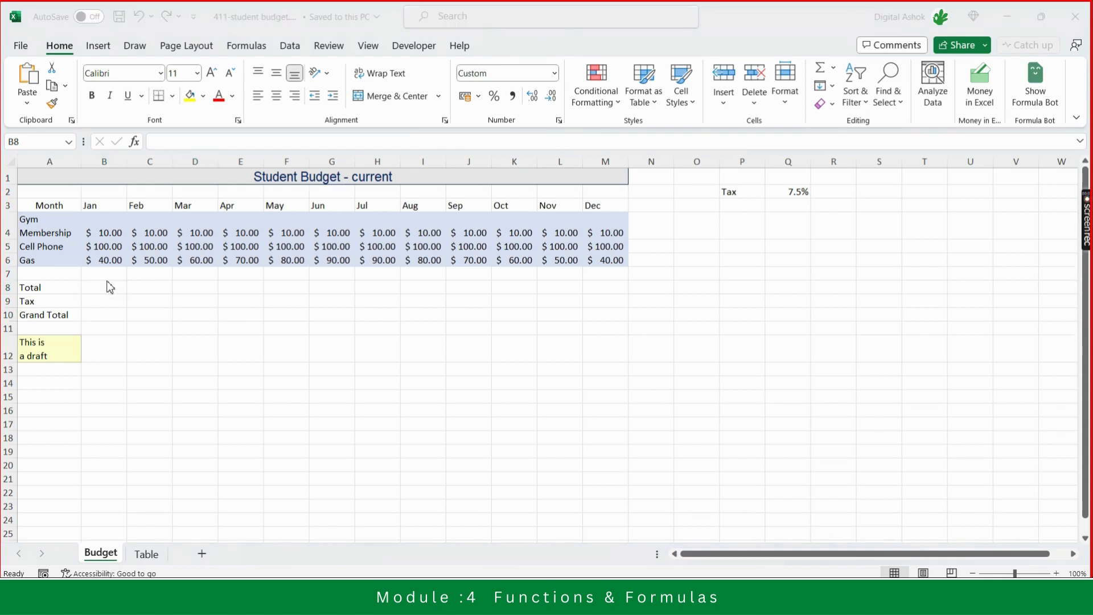
key("alt+Tab")
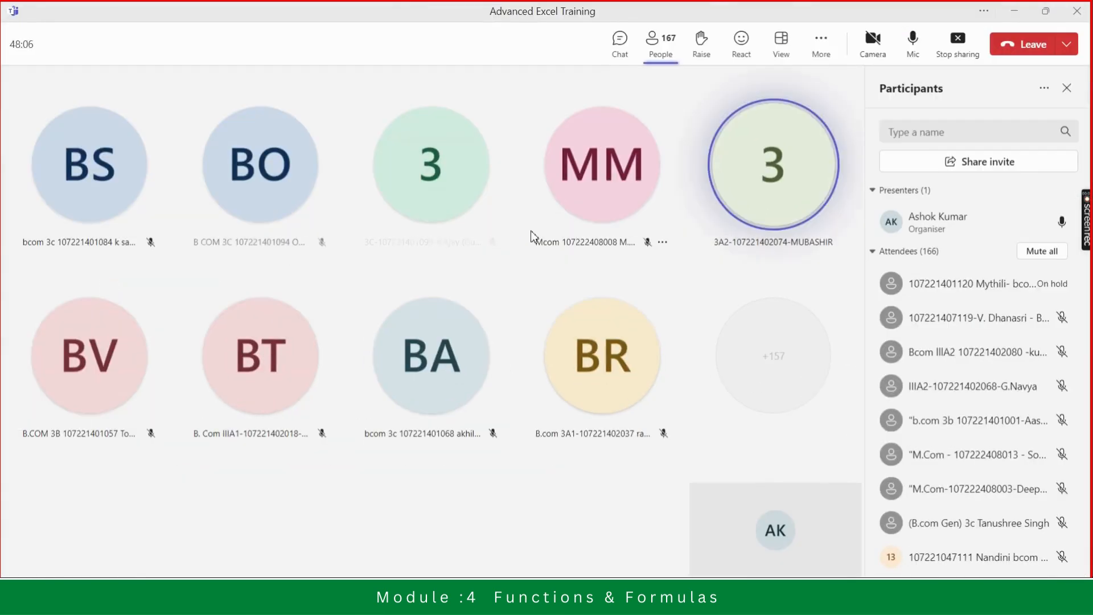
left_click(1038, 256)
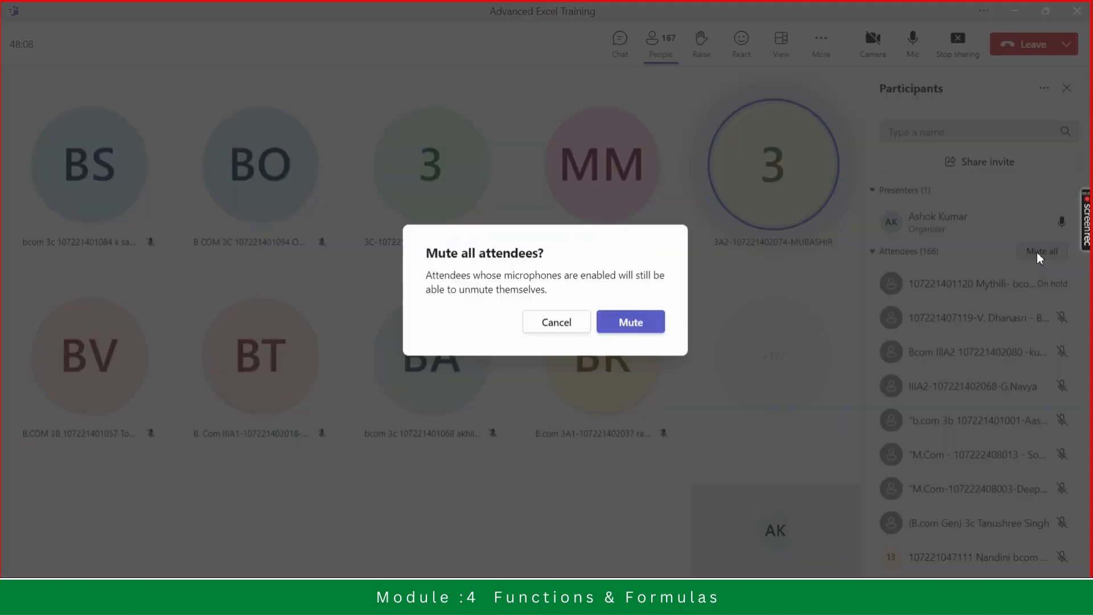
left_click(632, 320)
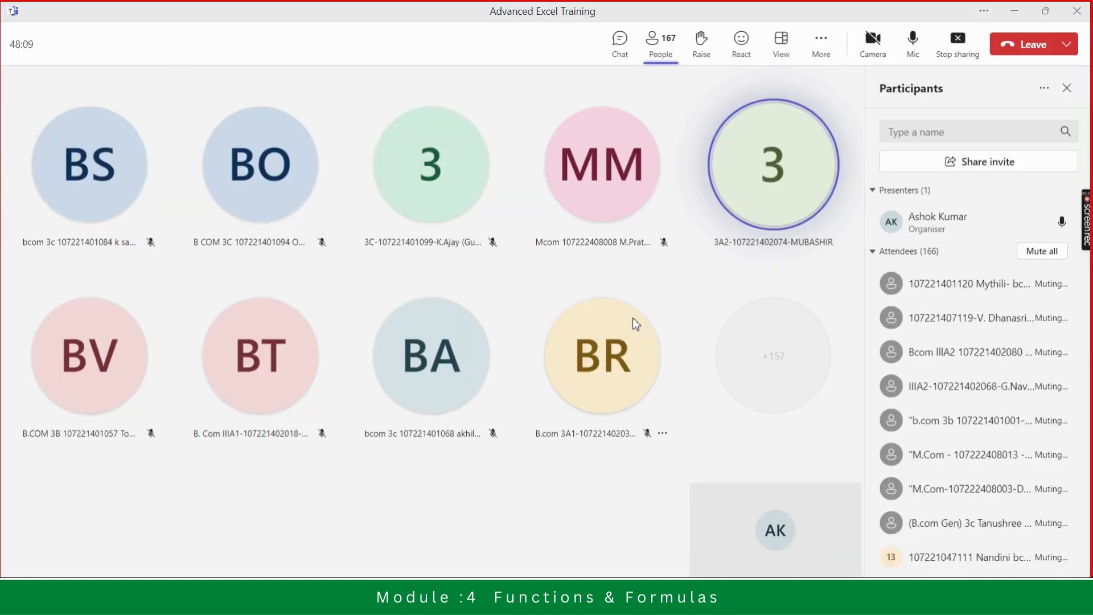
key("alt+Tab")
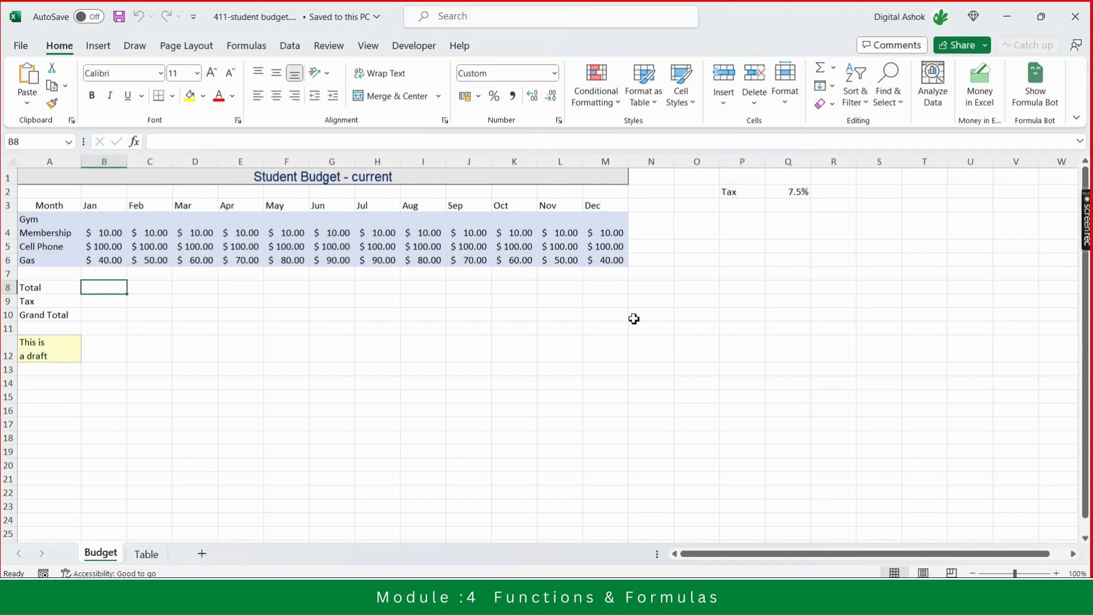
- Move through the budget cells to review the Jan expense values and the Total row
key("Up")
key("Up")
key("Up")
key("Up")
key("Up")
key("Left")
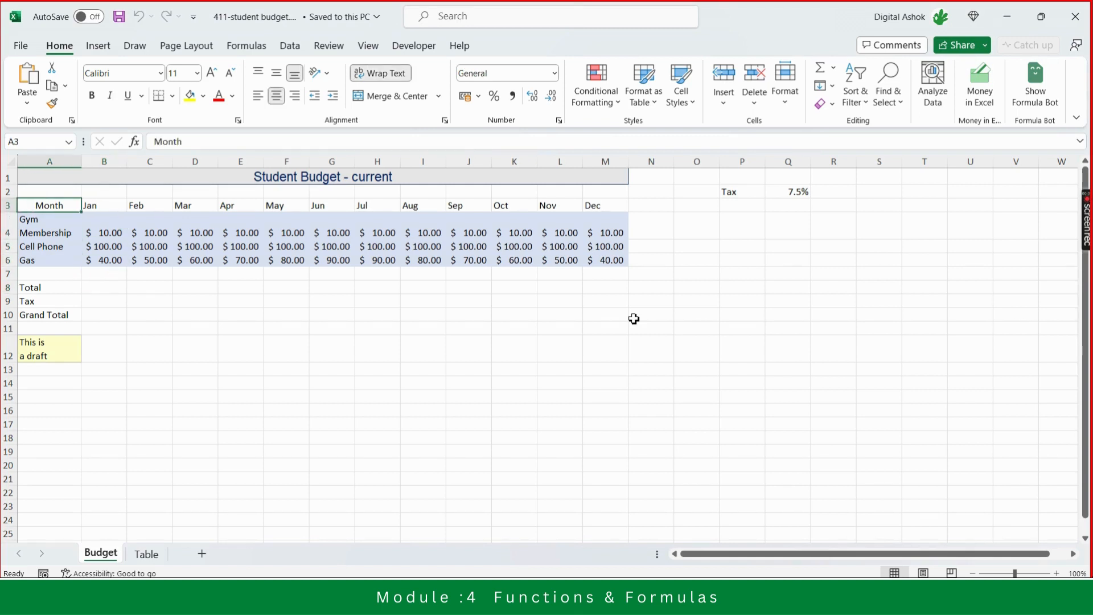
key("Down")
key("Down")
key("Down")
key("Right")
key("Down")
key("Down")
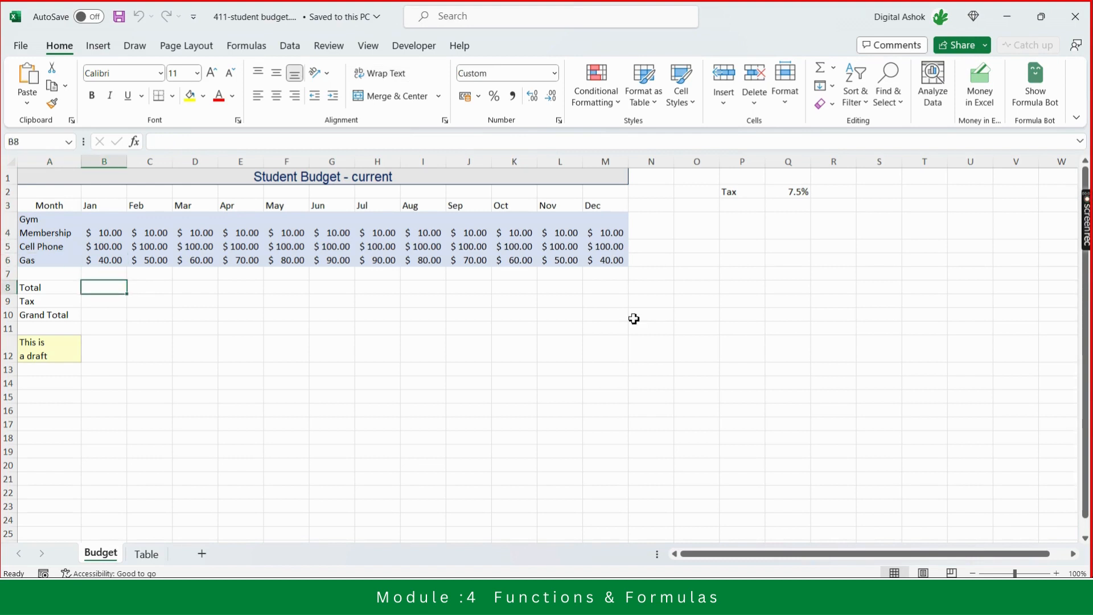
key("Left")
key("Right")
key("Up")
key("Up")
key("Up")
key("Up")
key("Up")
key("Down")
key("Down")
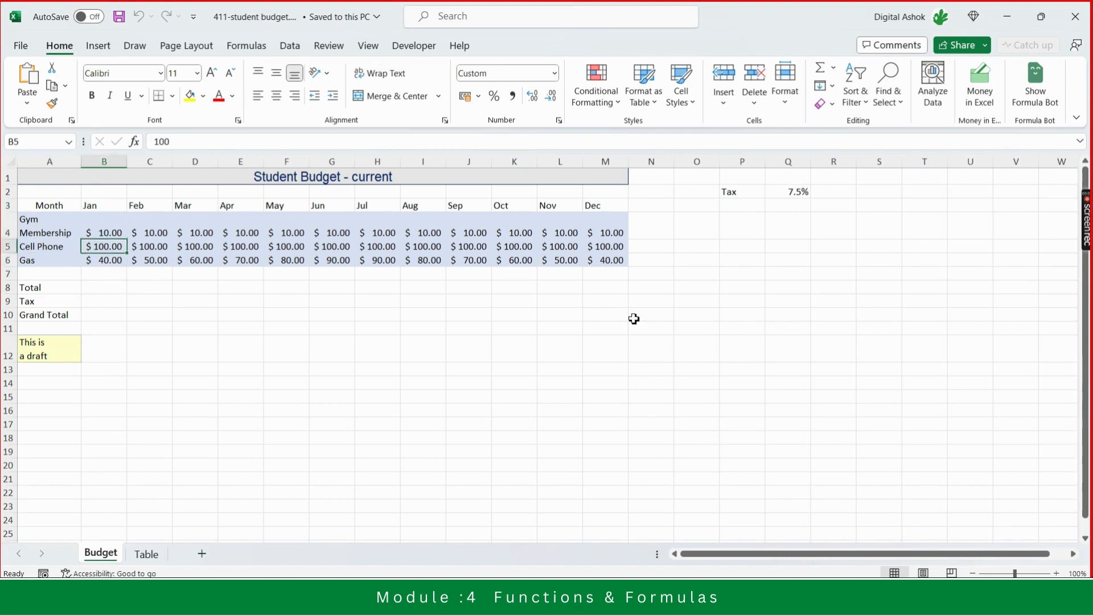
key("Down")
key("Down")
key("Down")
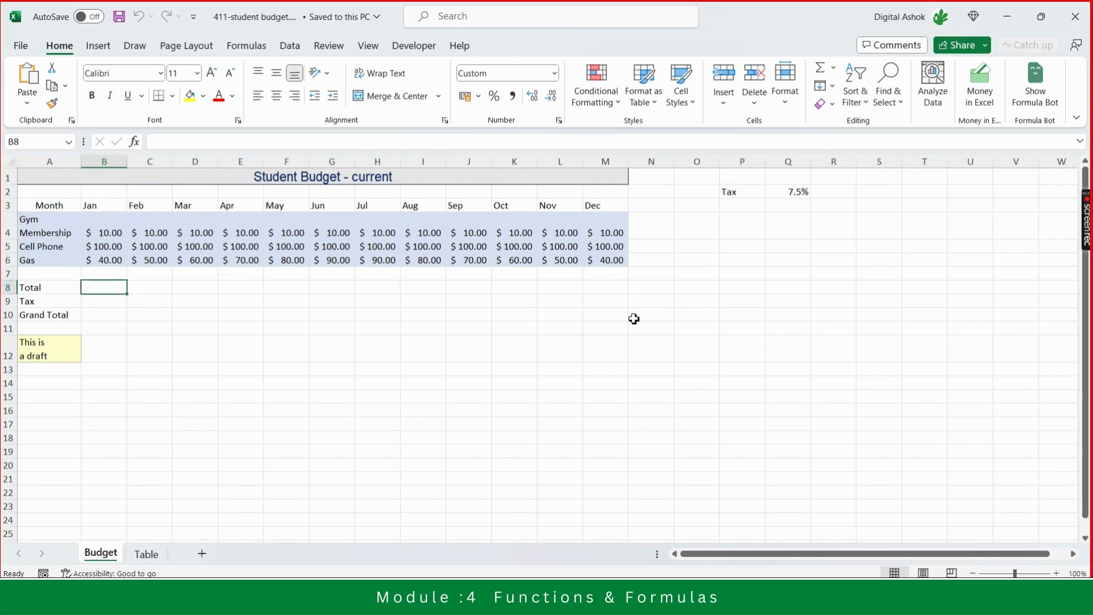
- Enter the formula =B4+B5+B6 in the Jan Total cell B8 to add the three expenses
type("=")
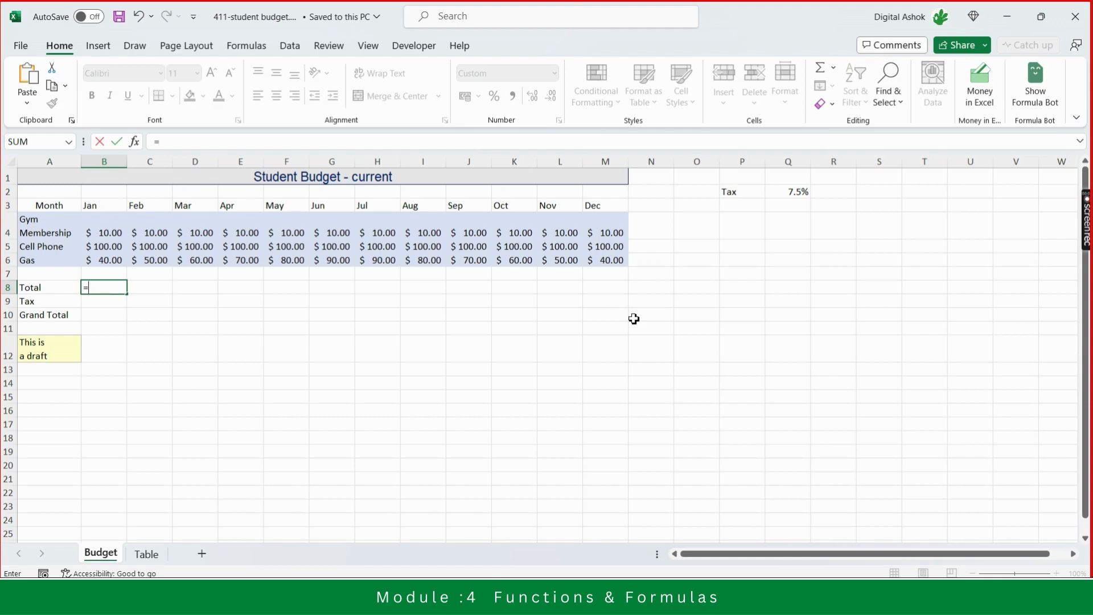
key("Up")
key("Up")
key("Up")
key("Up")
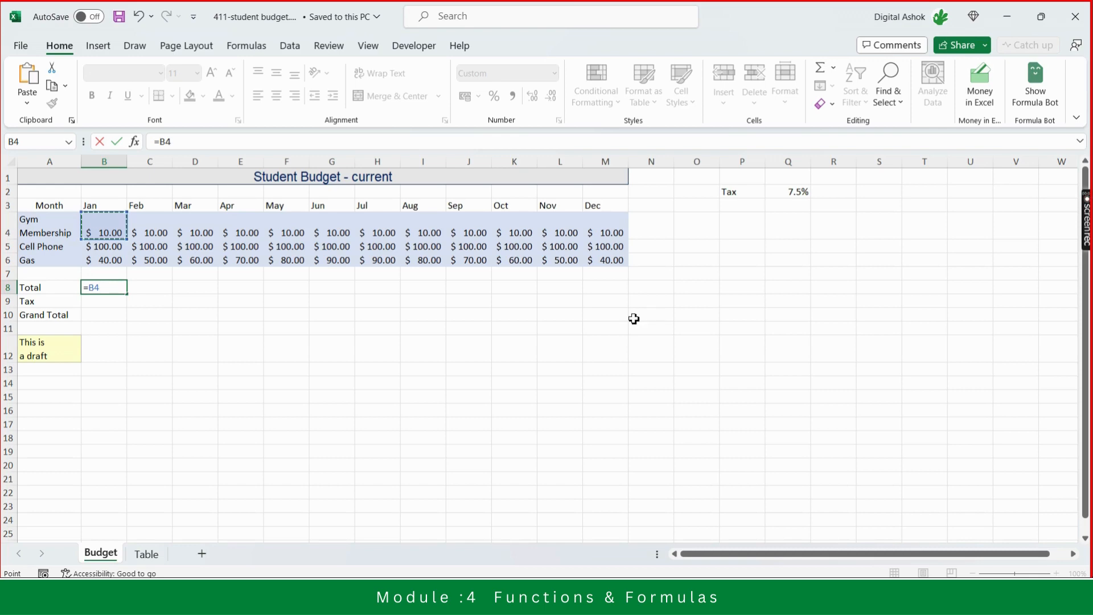
type("+")
key("Up")
key("Up")
key("Up")
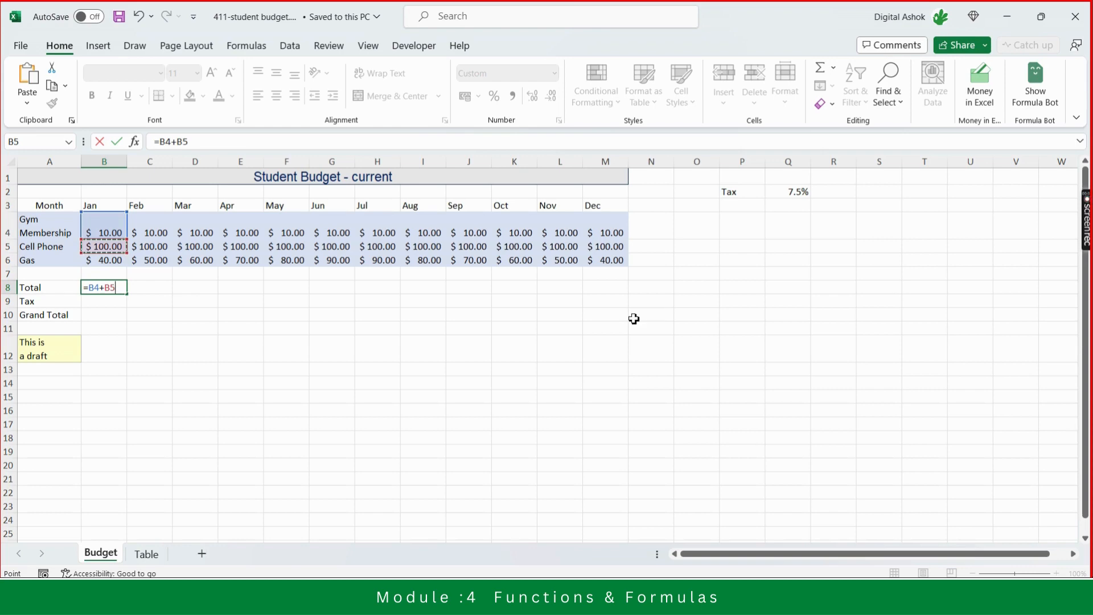
type("+")
key("Up")
key("Up")
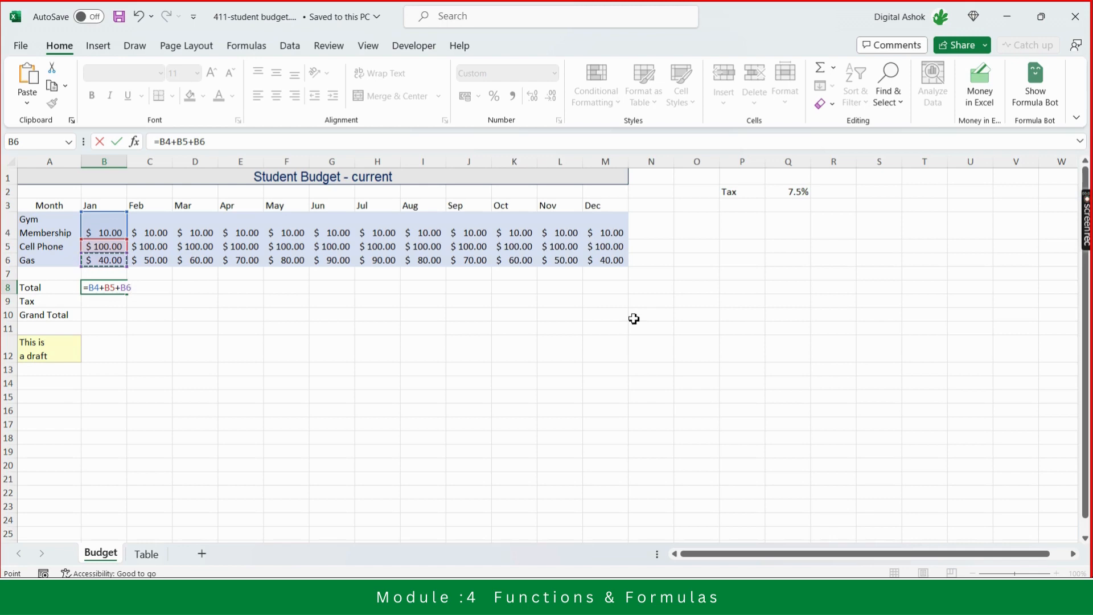
key("Return")
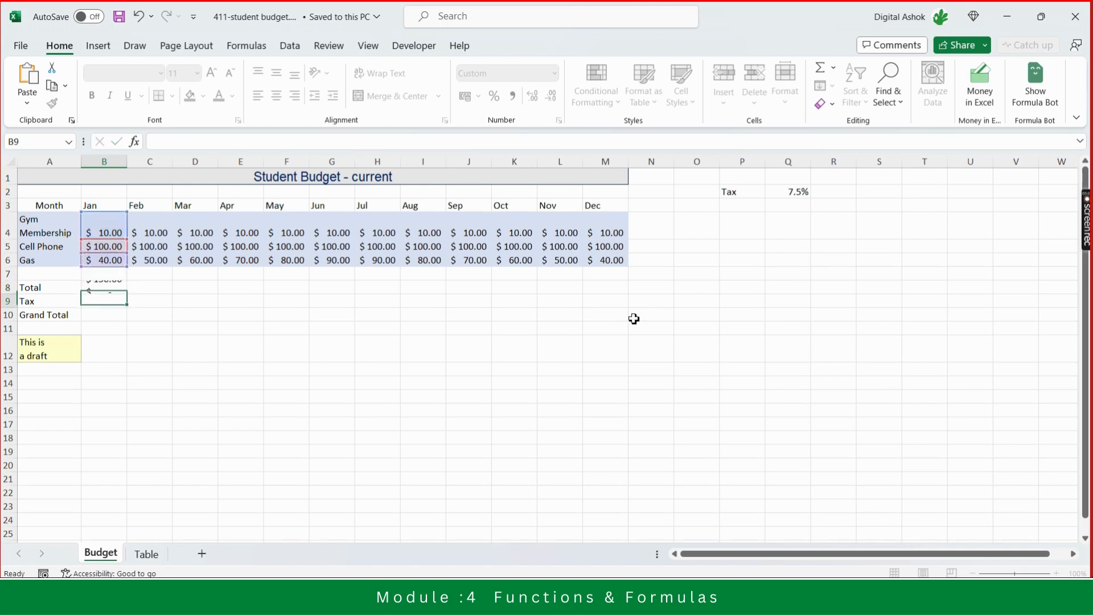
- Fill the Jan total formula across row 8 through the Dec column
key("Up")
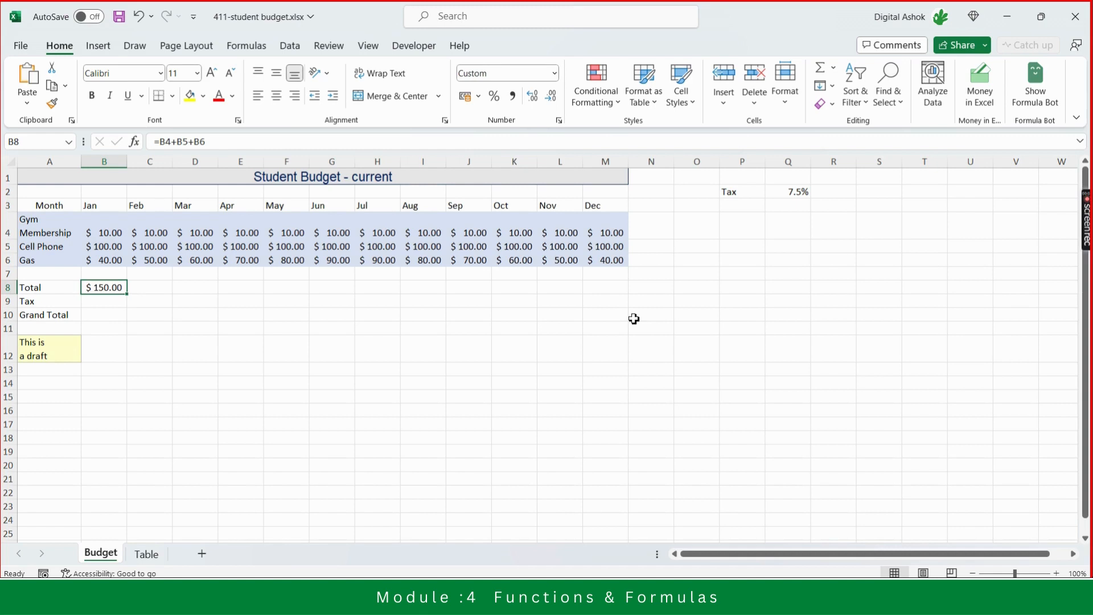
key("Left")
key("Right")
left_click_drag(128, 296, 629, 287)
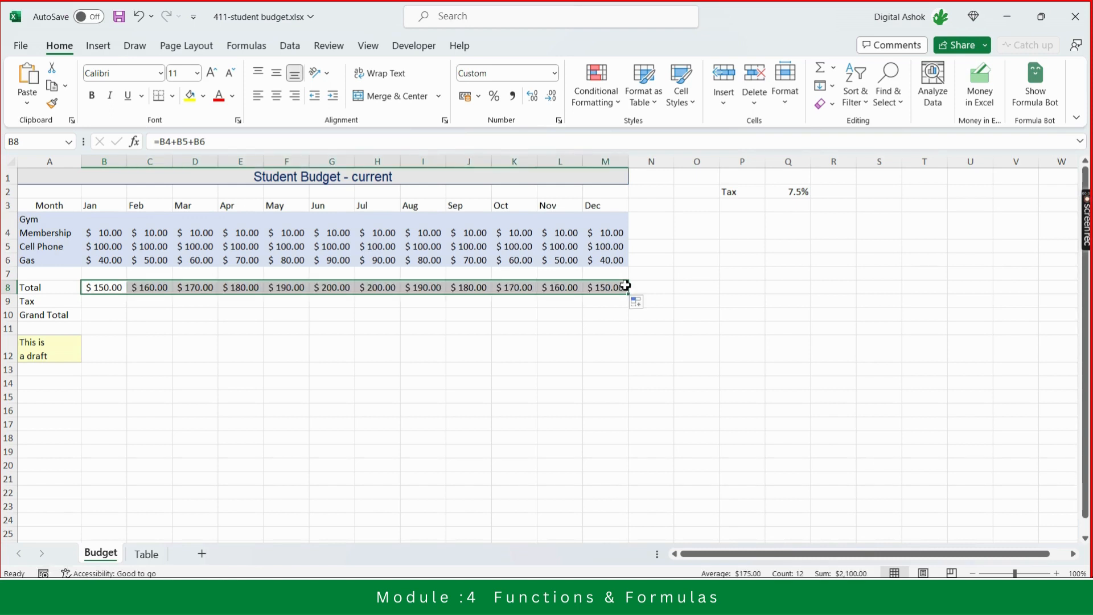
- Inspect the filled Total cells in row 8 to compare their formulas with the Jan one
left_click(574, 372)
key("Up")
key("Up")
key("Up")
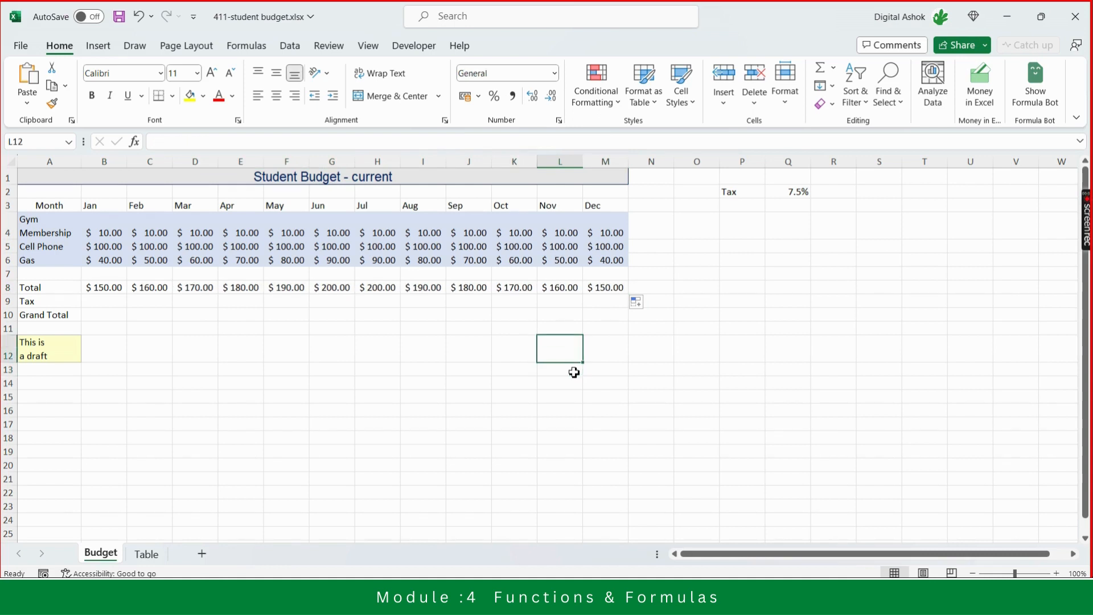
key("Up")
key("Up")
key("Left")
key("Left")
key("Left")
key("Left")
key("Left")
key("Left")
key("Left")
key("Left")
key("Left")
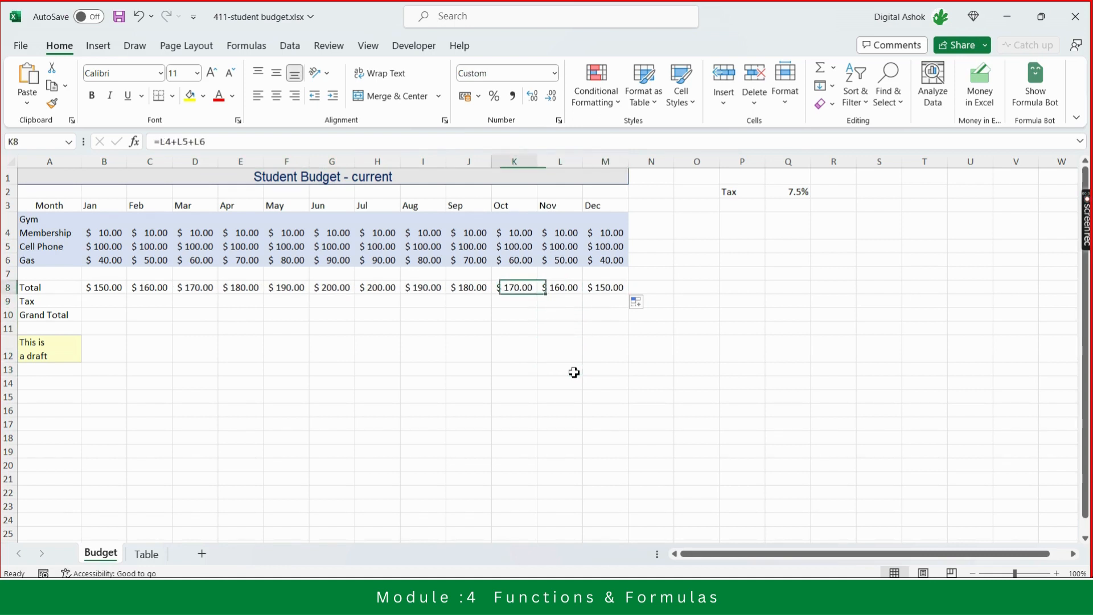
key("Left")
key("Left")
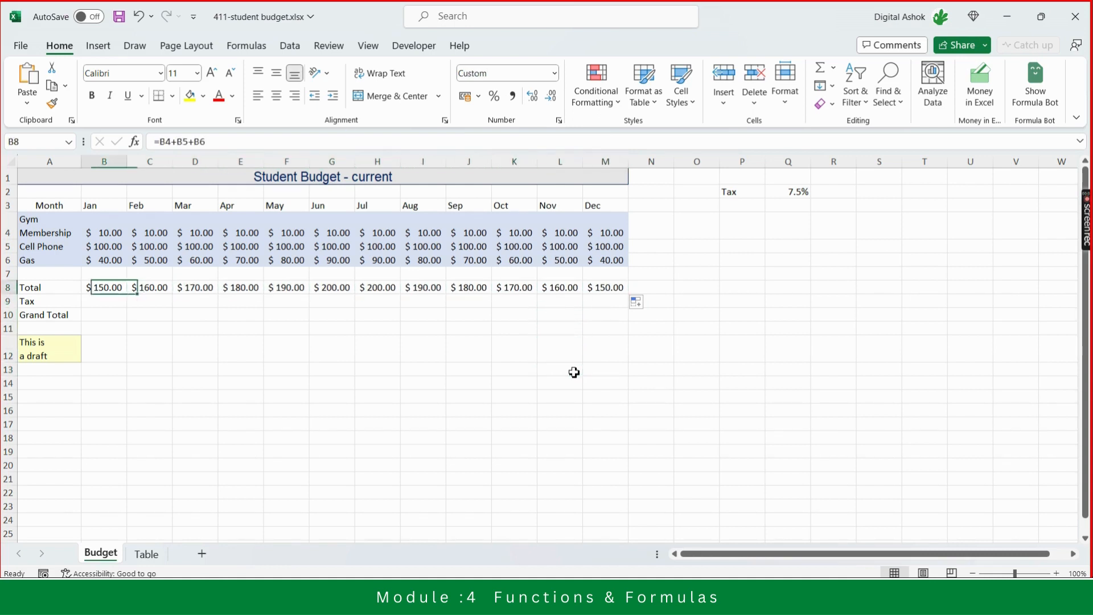
key("Up")
key("Up")
key("Up")
key("Up")
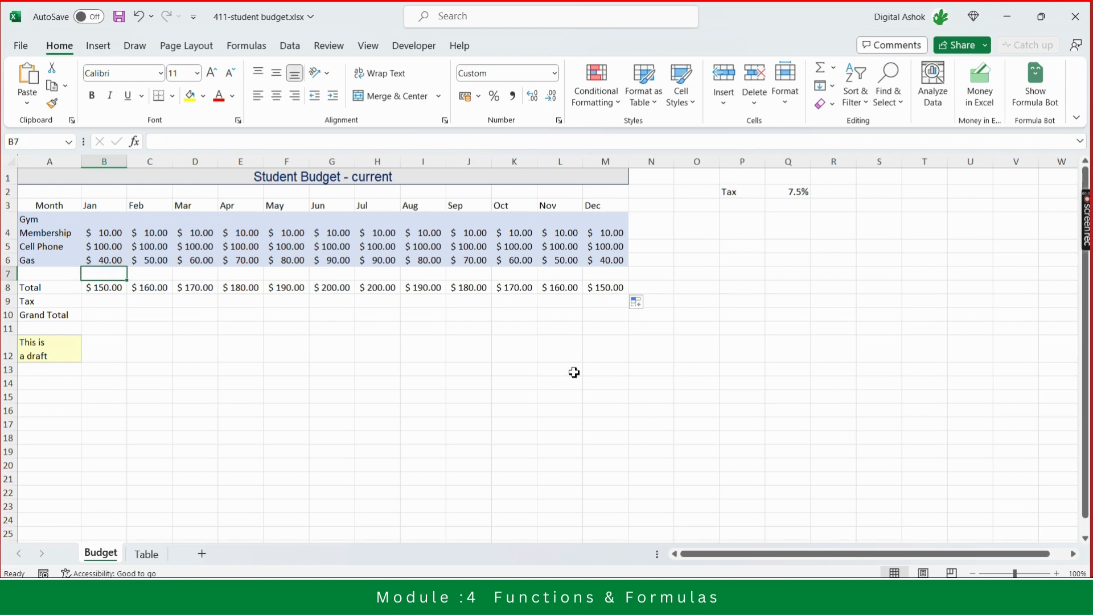
key("Down")
key("Down")
key("Down")
key("Down")
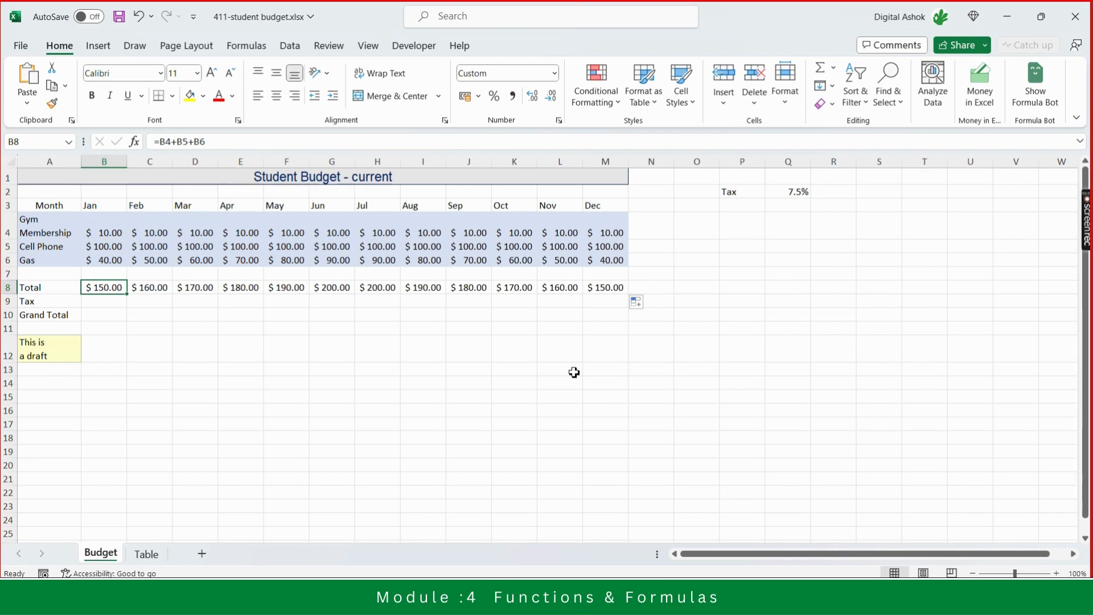
- Step through each month's Total cell to examine how the formula's cell references shift by column
key("Right")
key("Right")
key("Right")
key("Right")
key("Right")
key("Right")
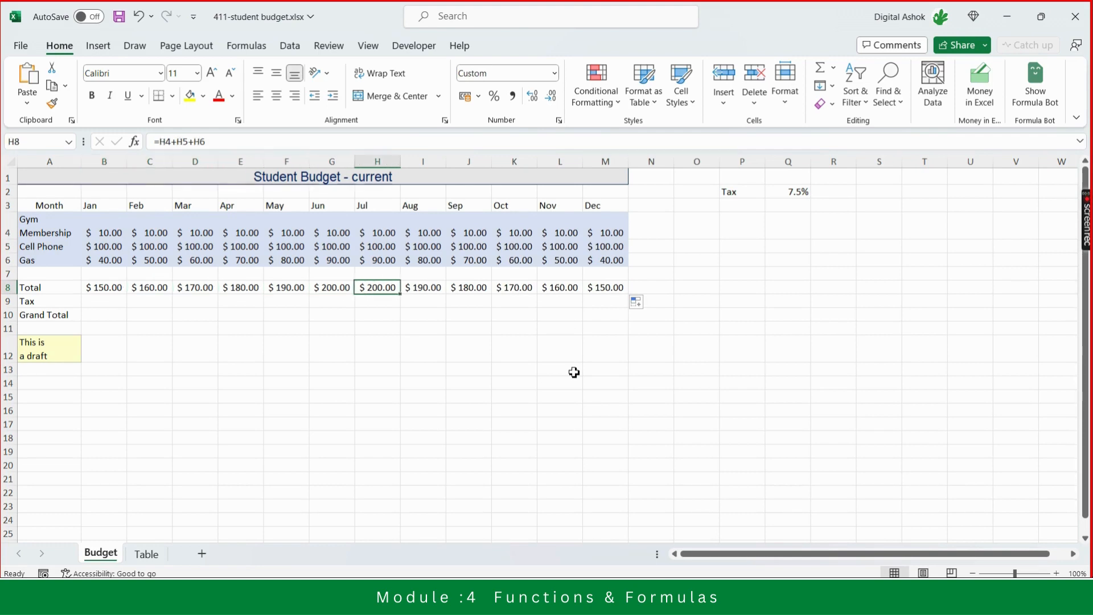
key("Right")
key("Left")
key("Left")
key("Left")
key("Left")
key("Left")
key("Left")
key("Left")
key("Left")
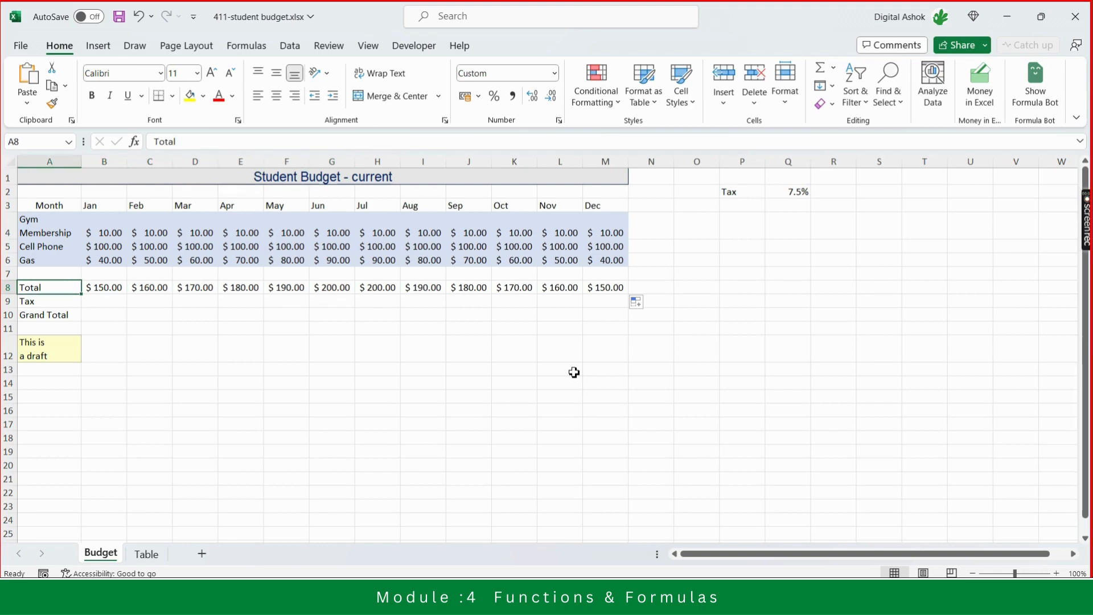
key("Right")
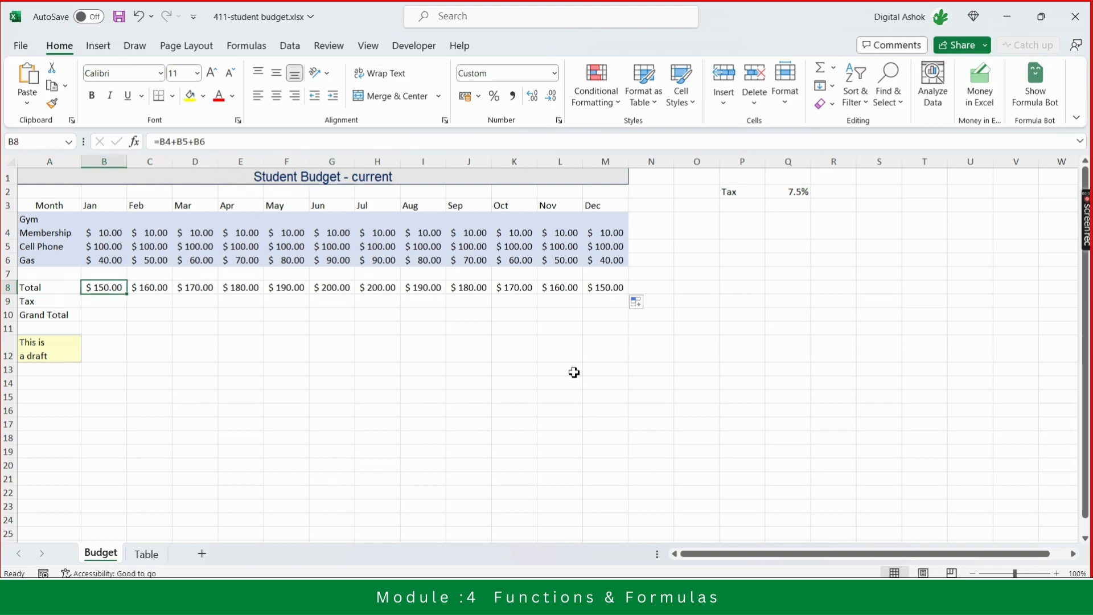
key("shift+Right")
key("shift+Right")
key("shift+Right")
key("shift+Right")
key("shift+Right")
key("shift+Right")
key("shift+Right")
key("shift+Right")
key("shift+Right")
key("shift+Right")
key("shift+Right")
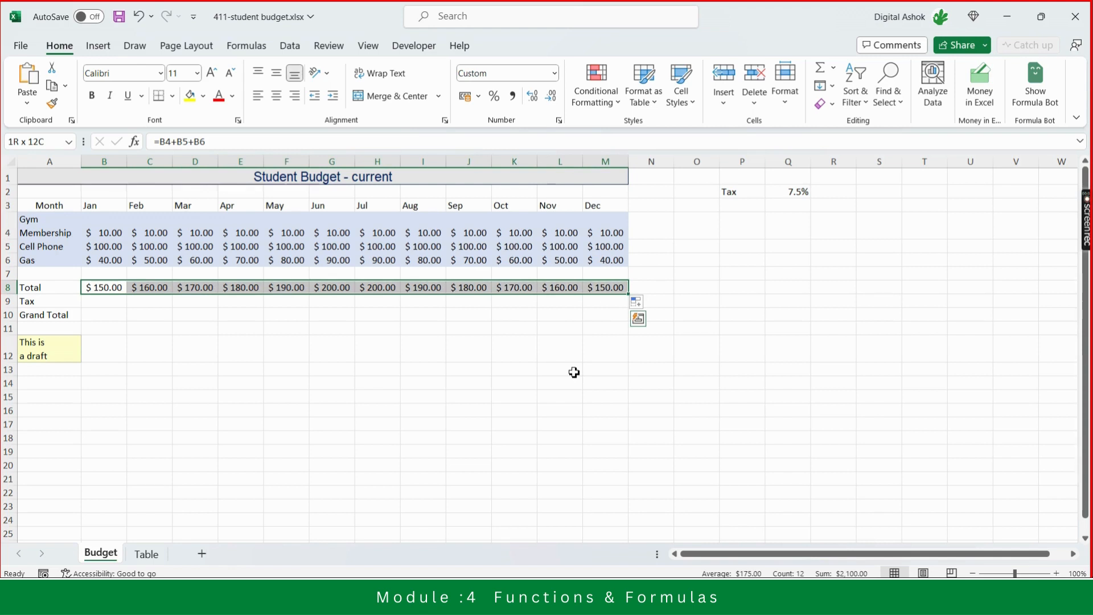
key("Left")
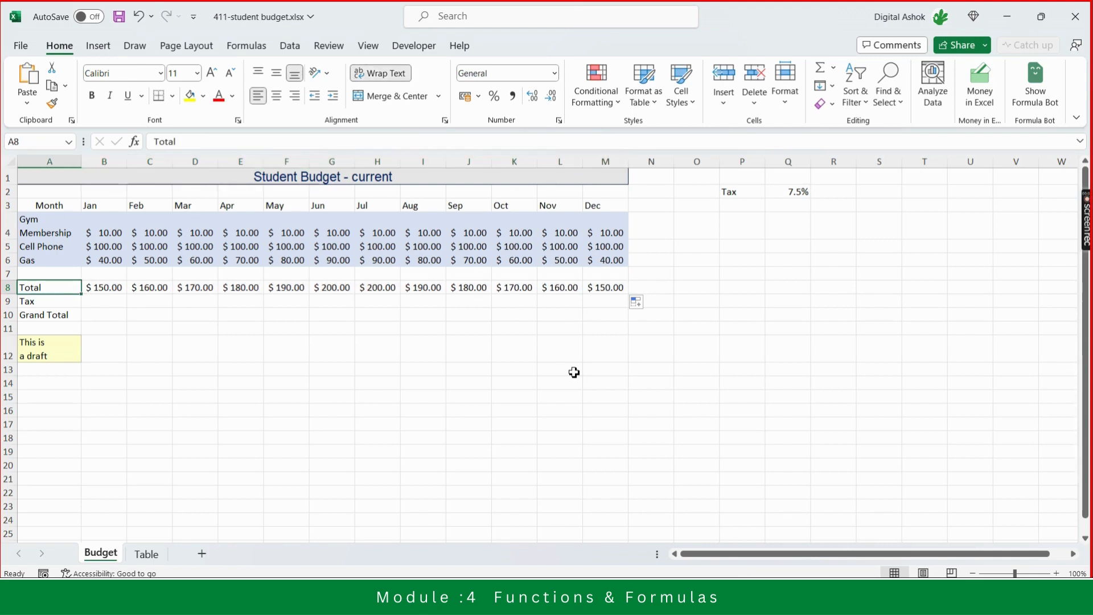
key("Right")
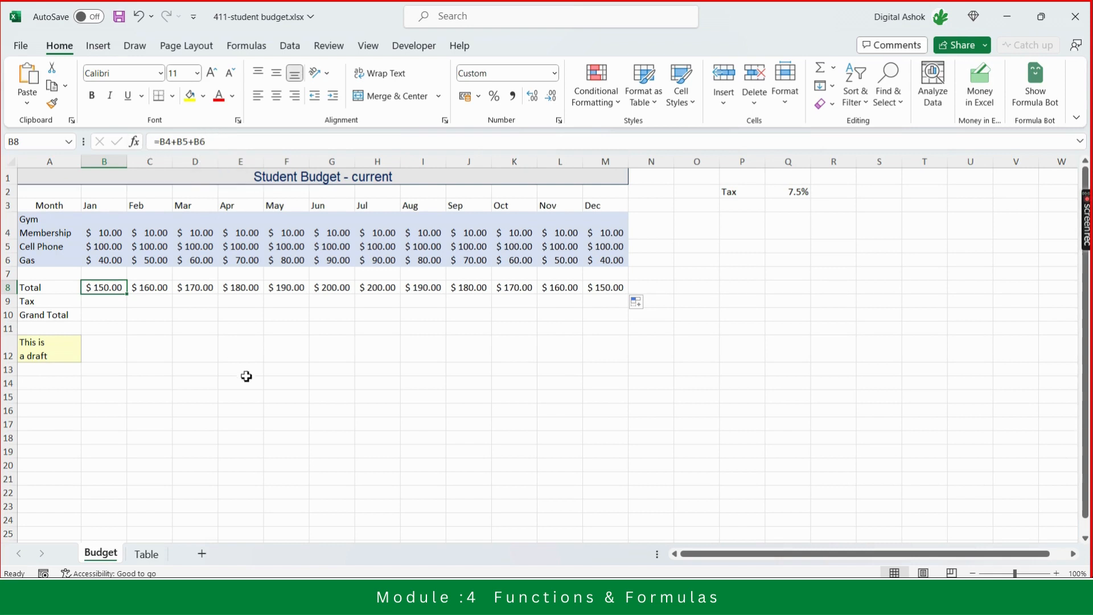
key("Right")
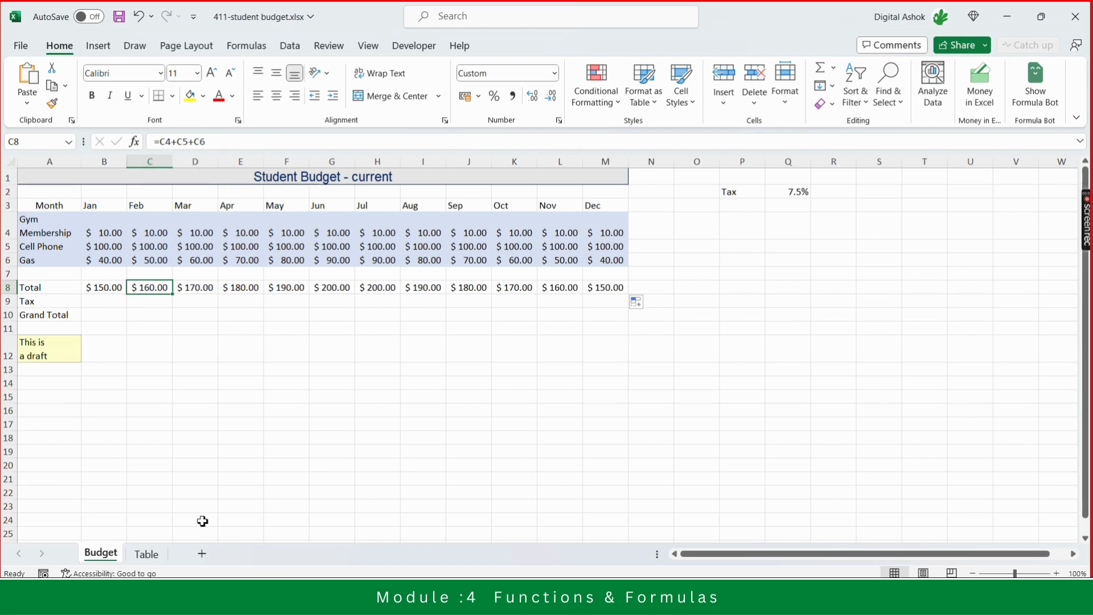
key("Right")
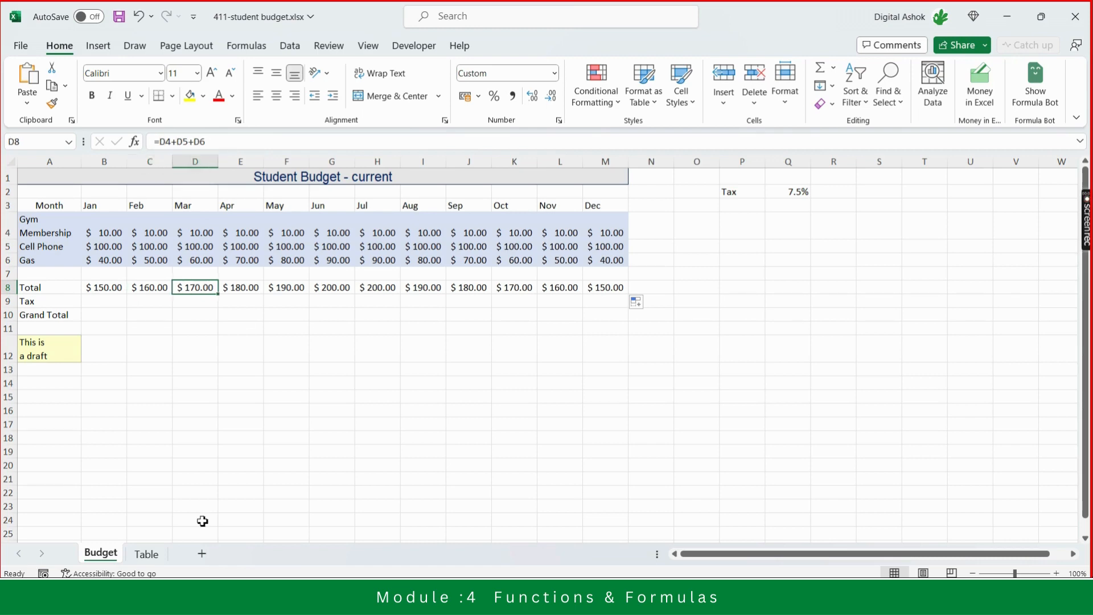
key("Right")
key("Right")
key("Right")
key("Right")
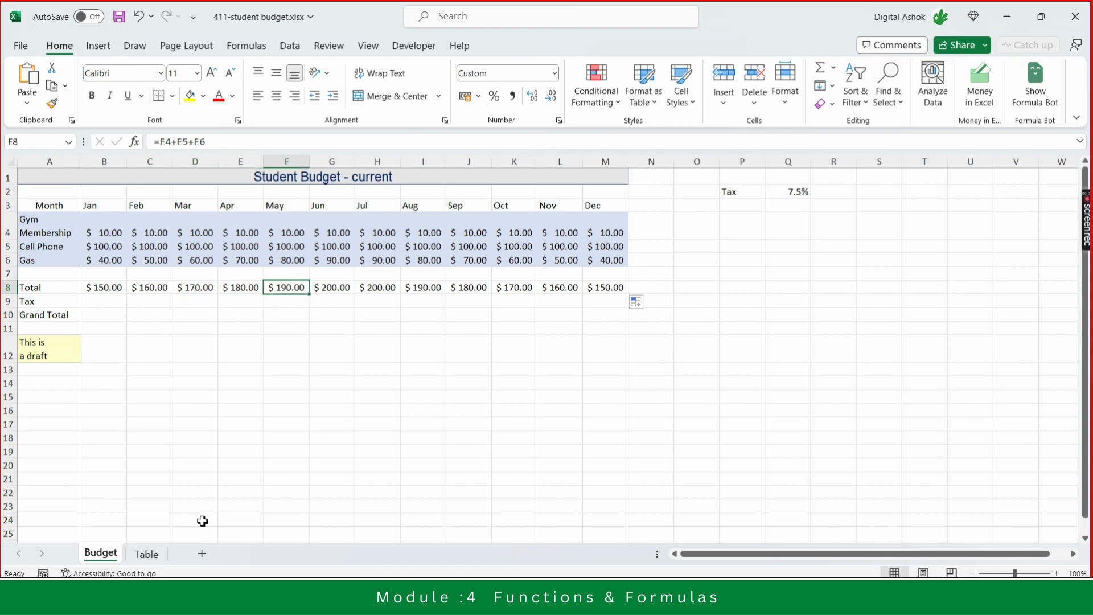
key("Right")
key("Left")
key("Left")
key("Left")
key("Left")
key("Left")
key("Left")
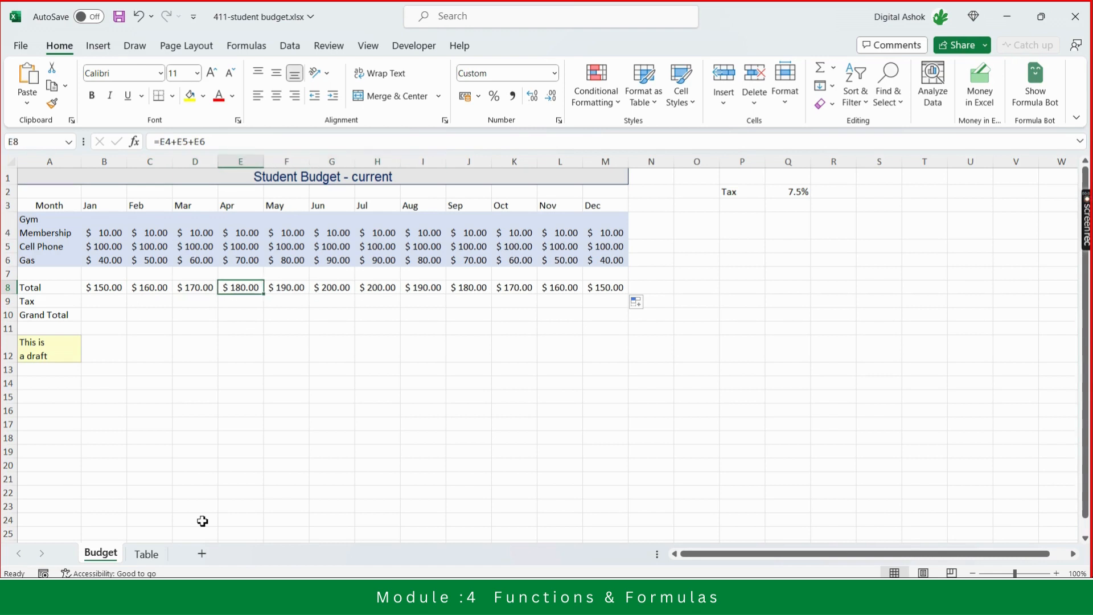
- Step back and forth along the Total row to compare each month's formula references with the Jan formula
key("Right")
key("Right")
key("Right")
key("Right")
key("Right")
key("Right")
key("Right")
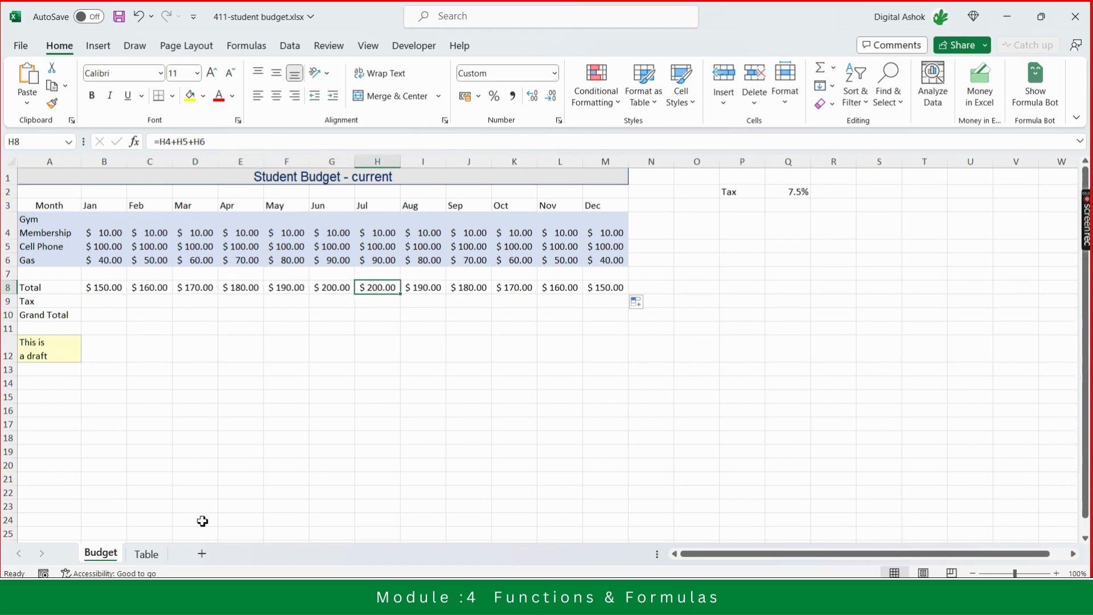
key("Right")
key("Right")
key("Right")
key("Left")
key("Left")
key("Left")
key("Left")
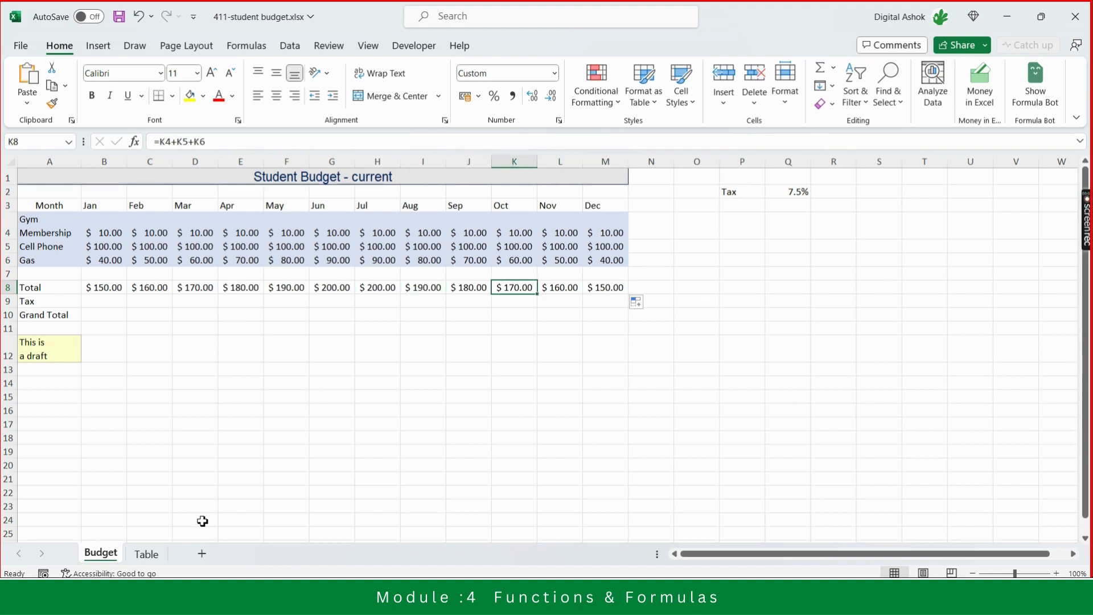
key("Left")
key("Left")
key("Left")
key("Left")
key("Left")
key("Left")
key("Left")
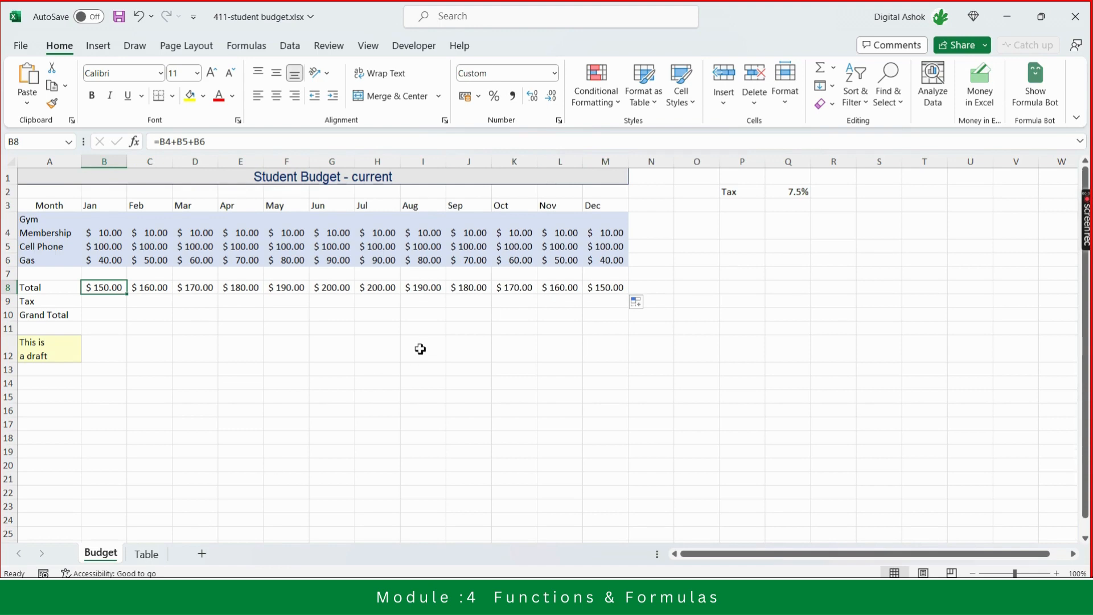
- Enter the label Reference in cell R5
left_click(830, 247)
type("Re")
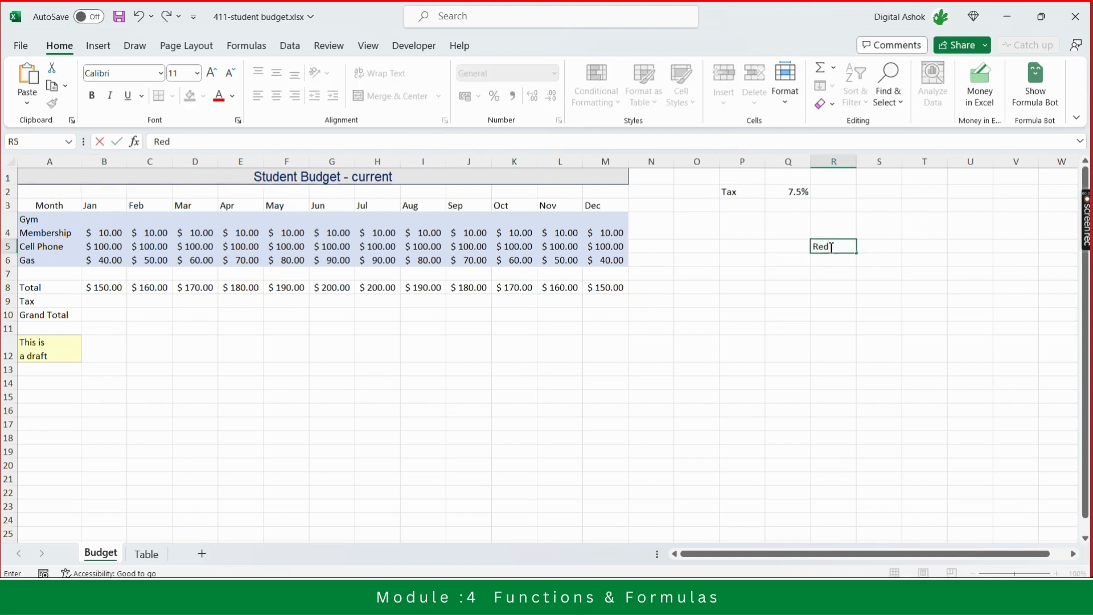
type("ference")
key("Return")
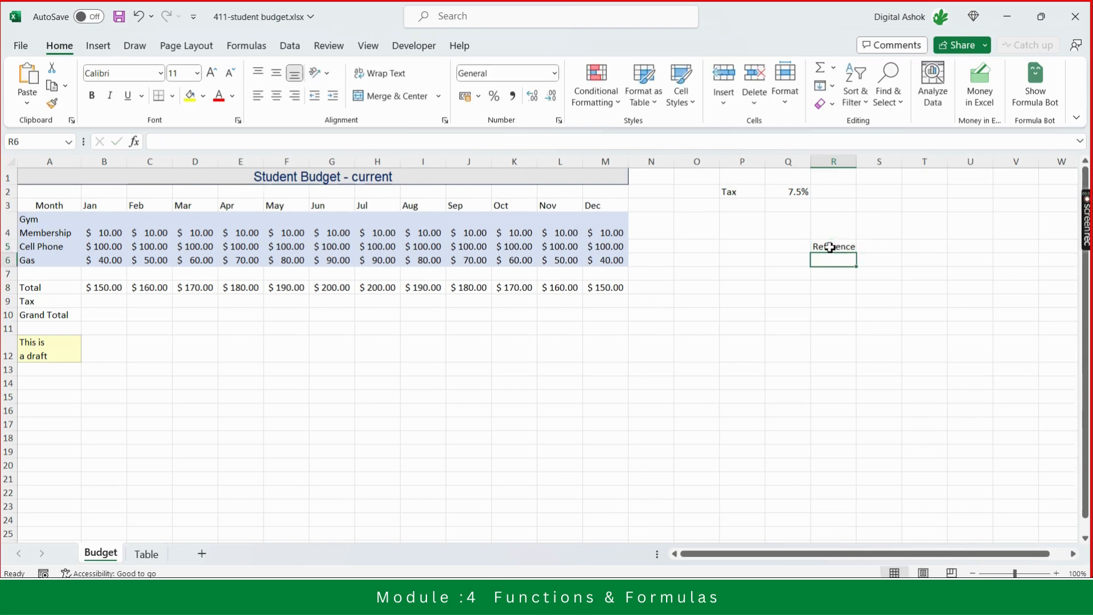
- Change the Jan Membership amount in B4 to 20
scroll(154, 339, "down", 1)
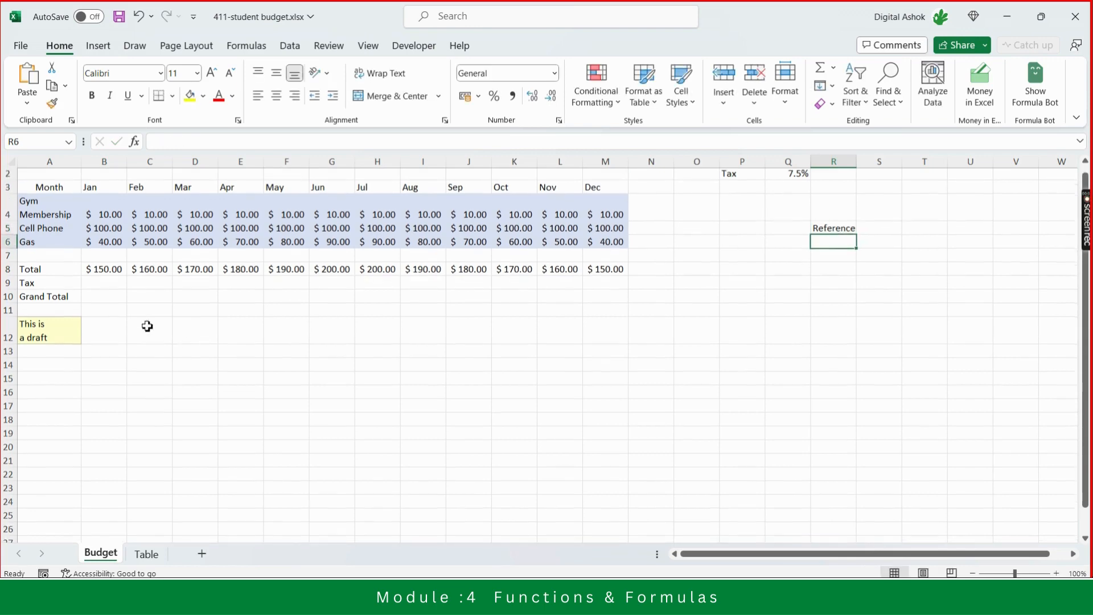
left_click(98, 268)
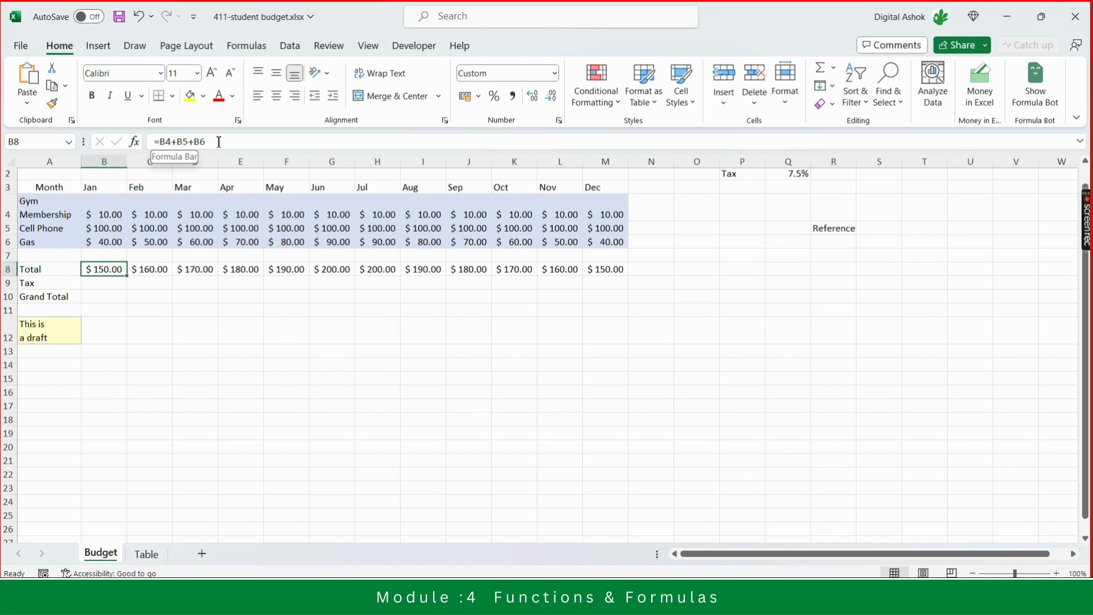
left_click(103, 215)
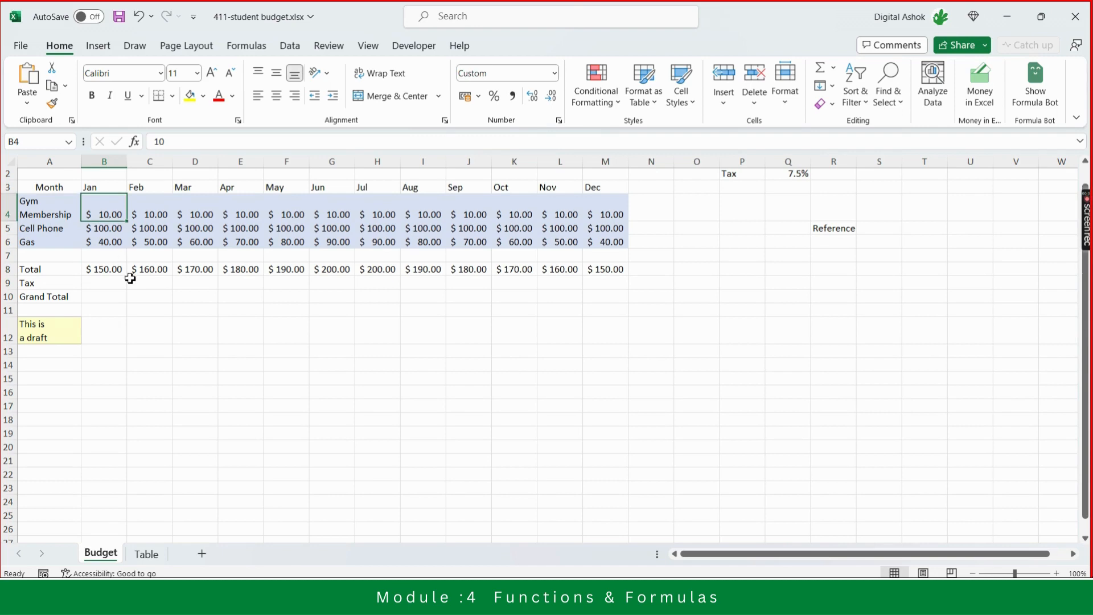
key("Down")
key("Down")
key("Down")
key("Down")
key("Down")
key("Up")
key("Up")
key("Up")
key("Up")
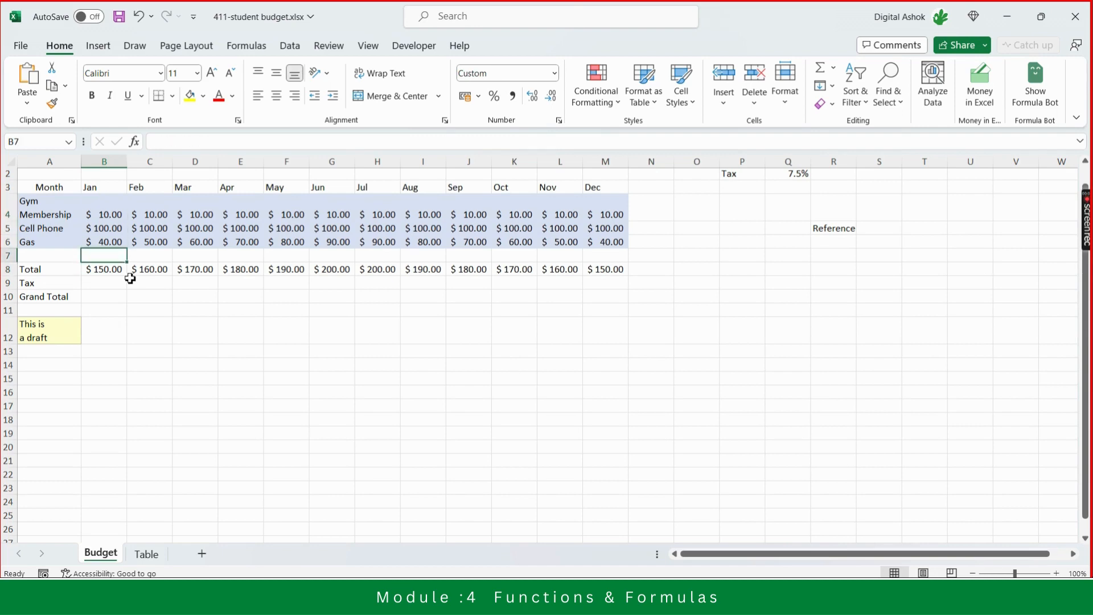
key("Up")
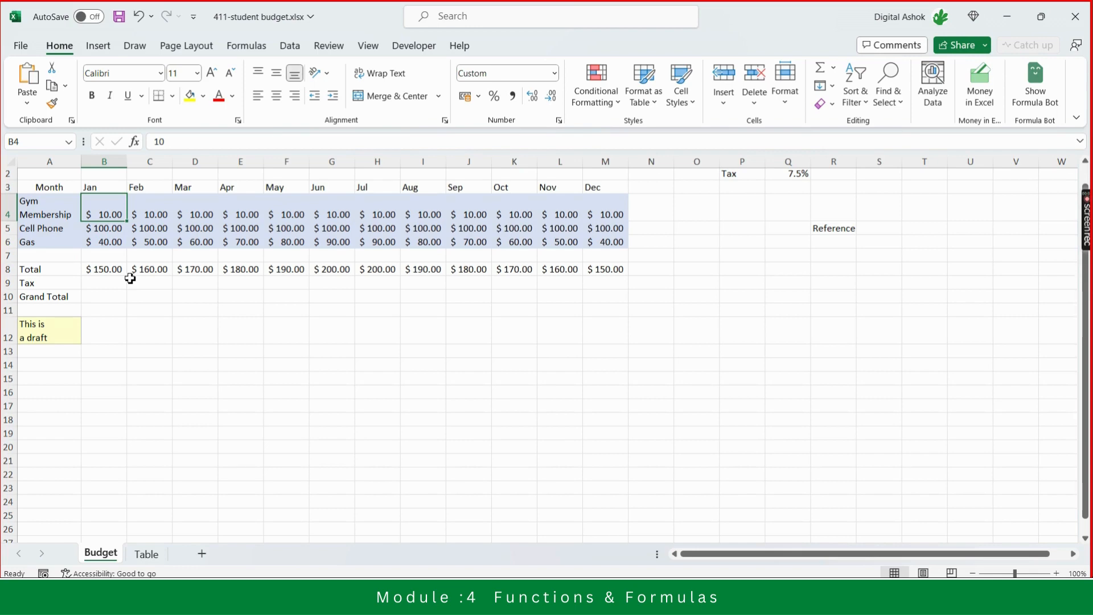
type("20")
key("Return")
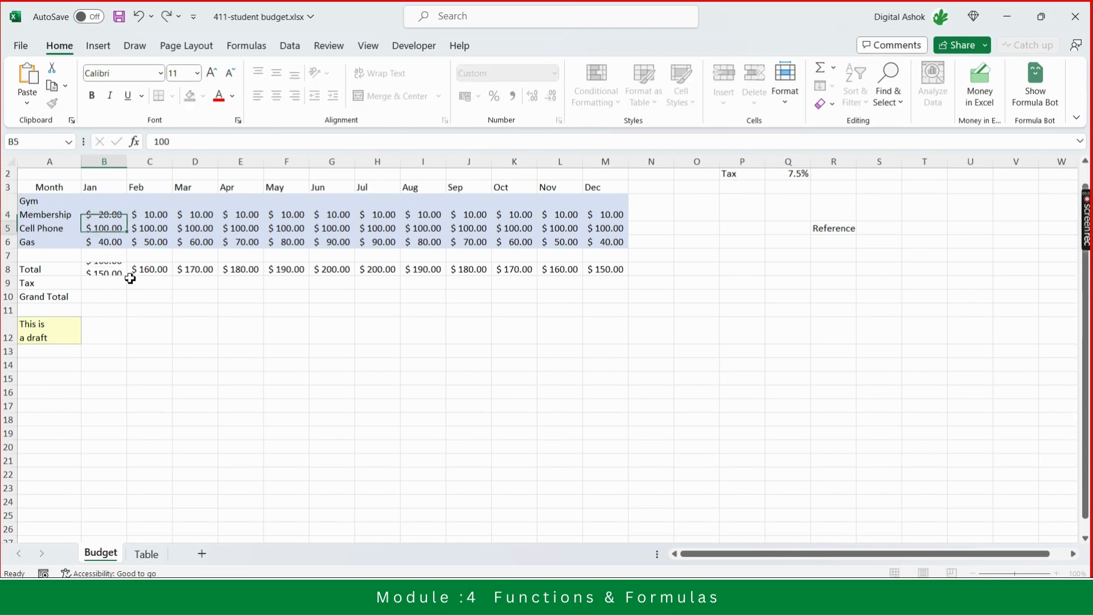
- Check the Jan Total cell and the Jan expense cells it adds after the Membership change
key("Down")
key("Down")
key("Down")
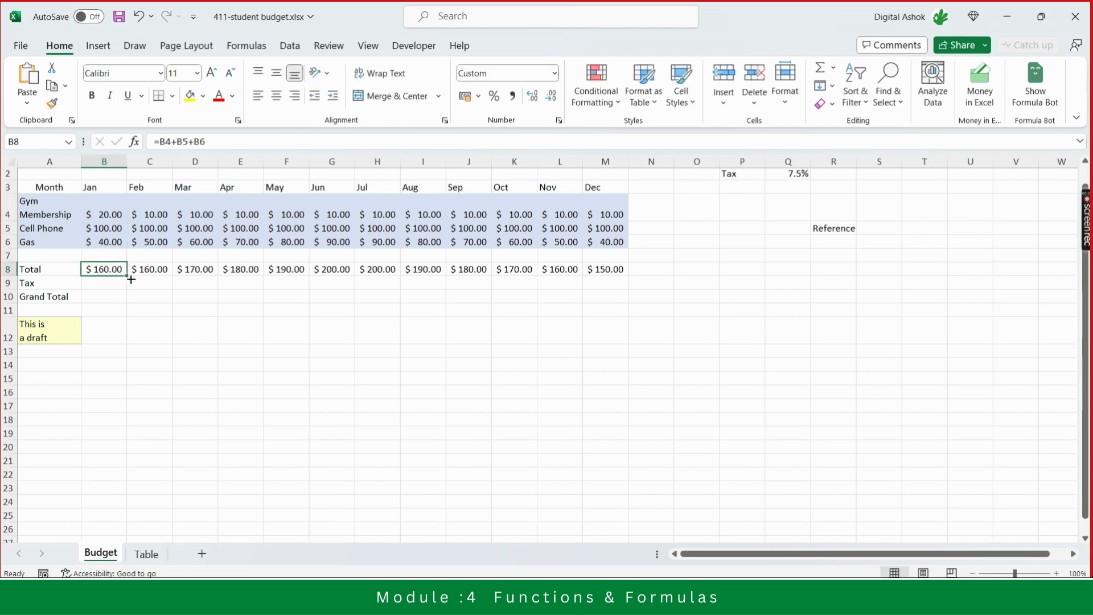
key("Up")
key("Up")
key("Up")
key("Up")
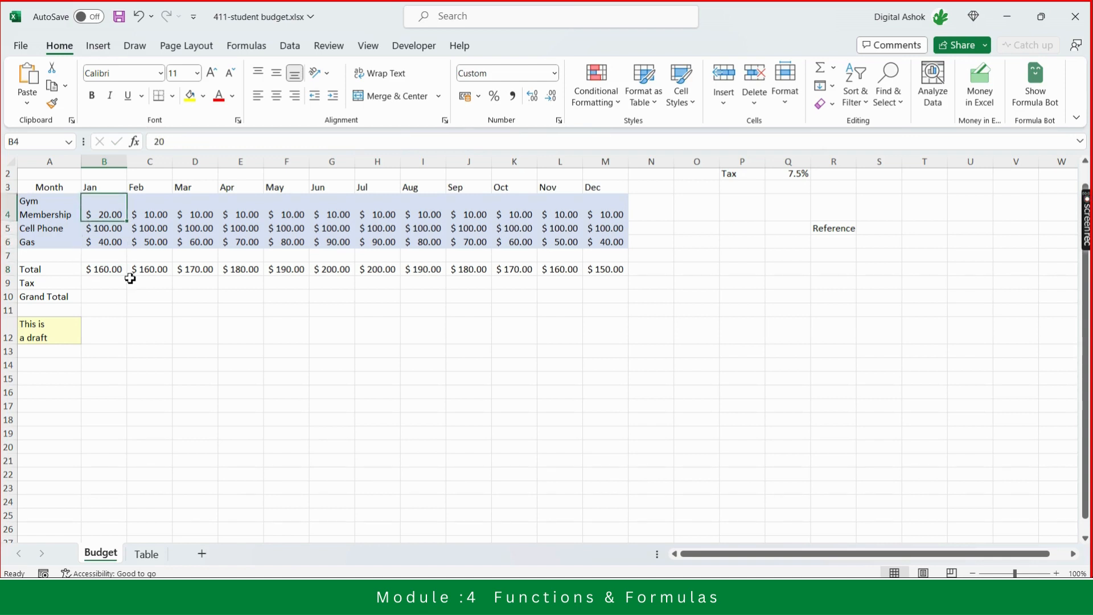
key("Down")
key("Down")
key("Down")
key("Down")
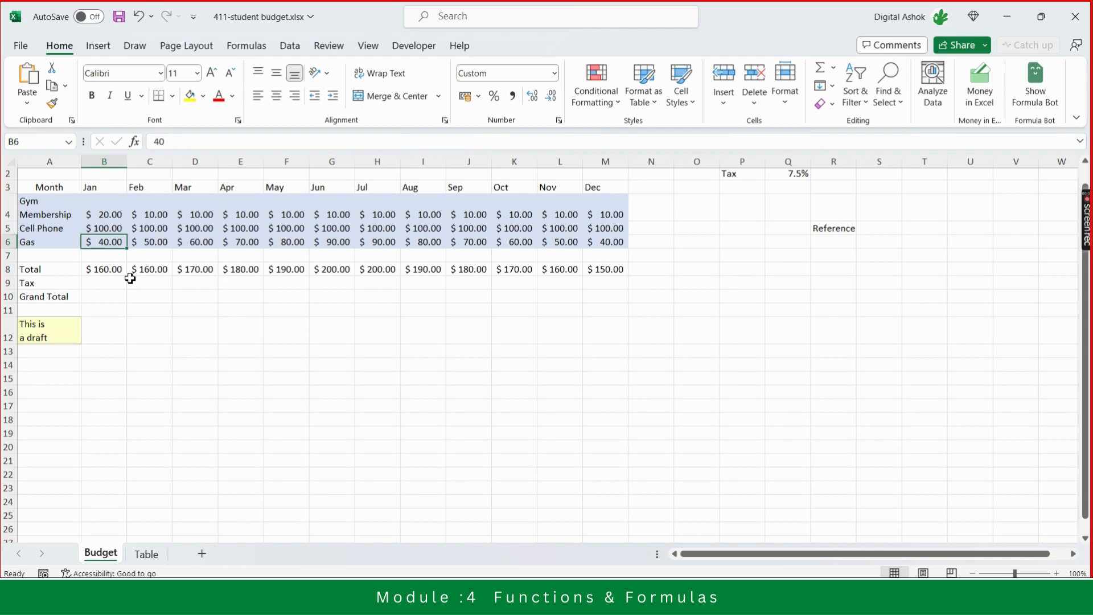
- Move across the Total cells in row 8 to examine how each month's formula references its own column
key("Right")
key("Right")
key("Right")
key("Right")
key("Right")
key("Right")
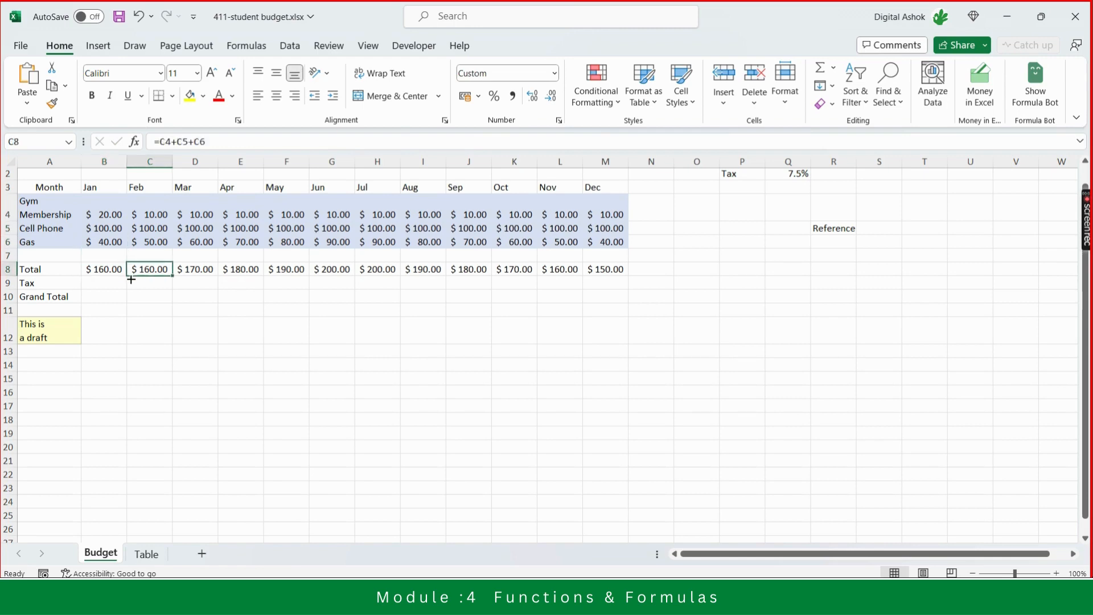
key("Left")
key("Left")
key("Left")
key("Left")
key("Left")
key("Left")
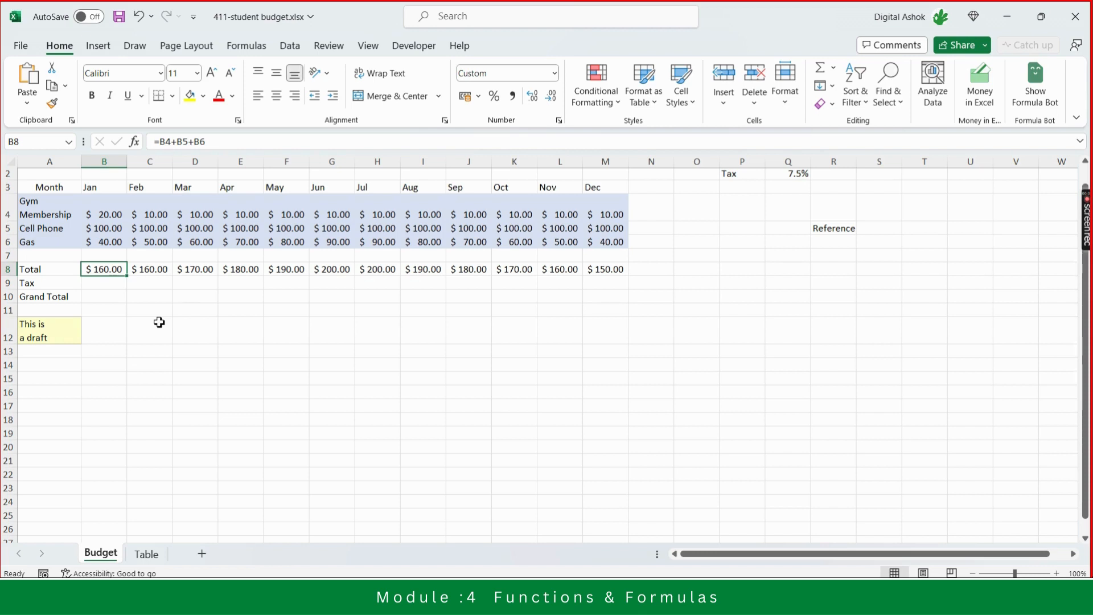
key("Right")
key("Right")
key("Right")
key("Right")
key("Right")
key("Right")
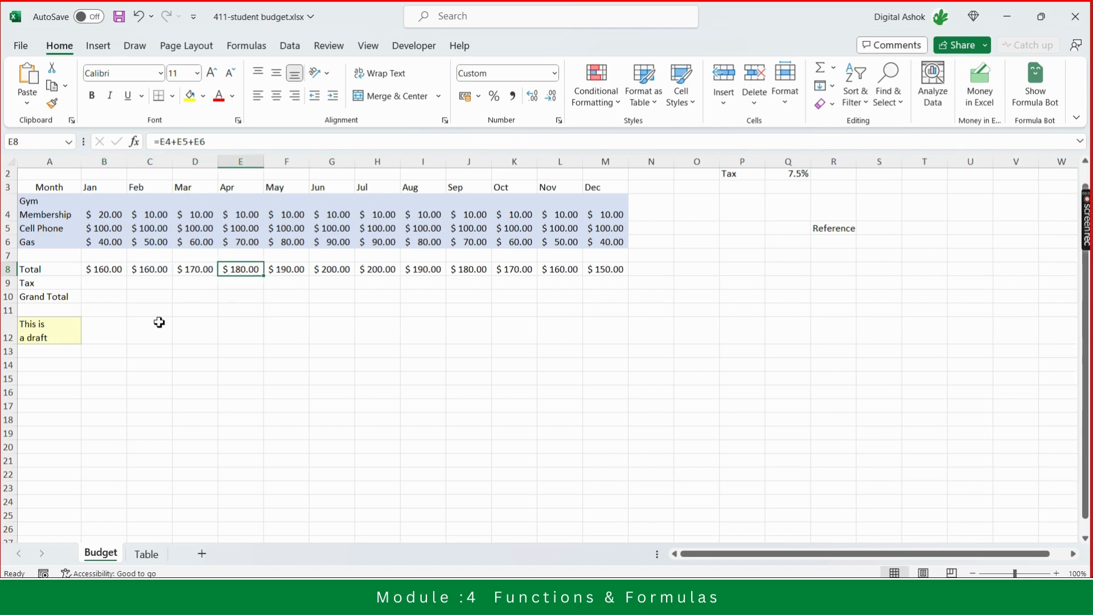
key("Right")
key("Right")
key("Right")
key("Right")
key("Right")
key("Right")
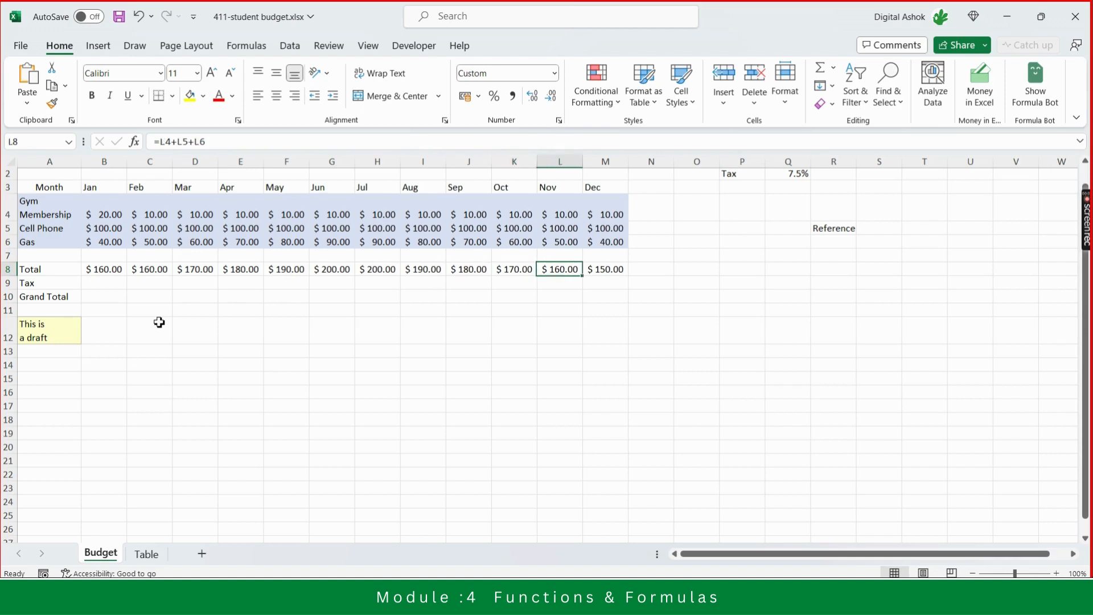
key("Left")
key("Left")
key("Left")
key("Left")
key("Left")
key("Left")
key("Left")
key("Left")
key("Left")
key("Left")
key("Left")
key("Left")
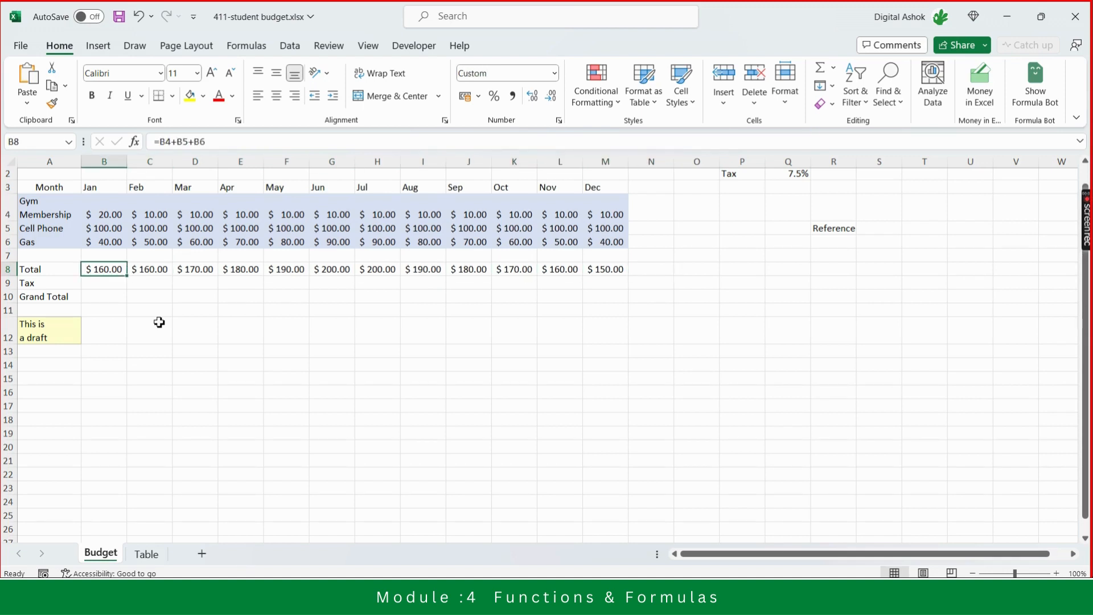
key("Right")
key("Right")
key("Right")
key("Right")
key("Right")
key("Right")
key("Right")
key("Right")
key("Right")
key("Right")
key("Right")
key("Right")
key("Right")
key("Right")
key("Right")
key("Right")
key("Right")
key("Right")
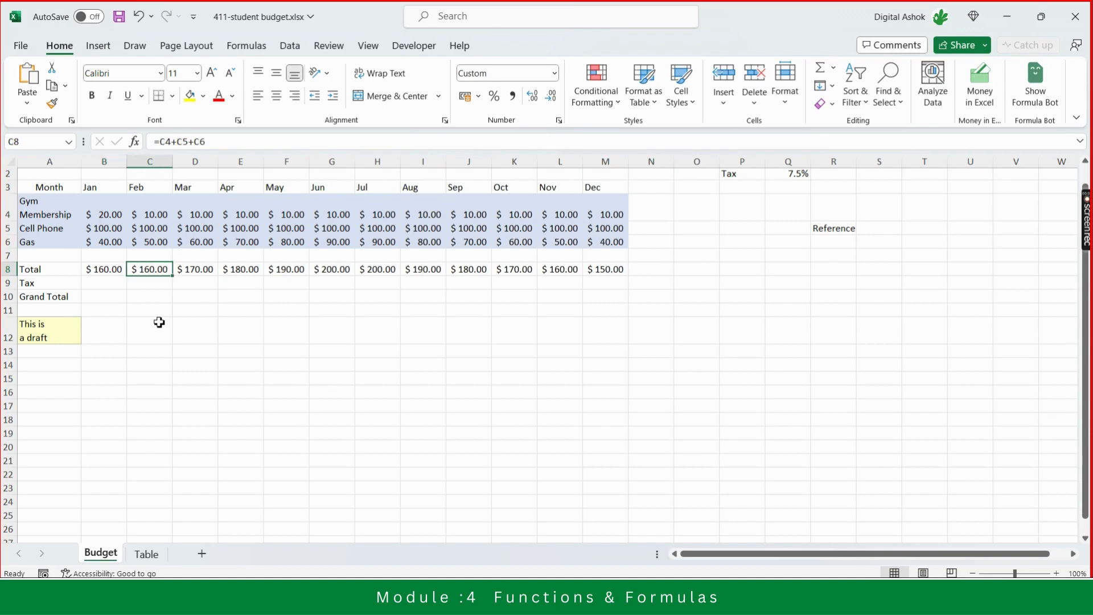
key("Left")
key("Left")
key("Up")
key("Up")
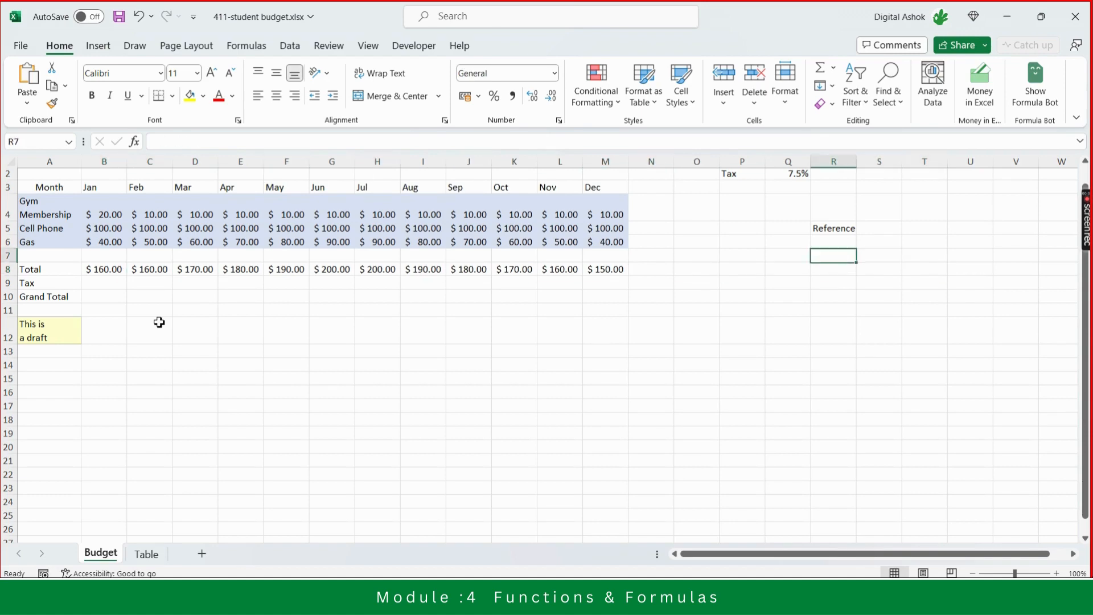
- Enter the label Relative Reference in cell R6
type("reference")
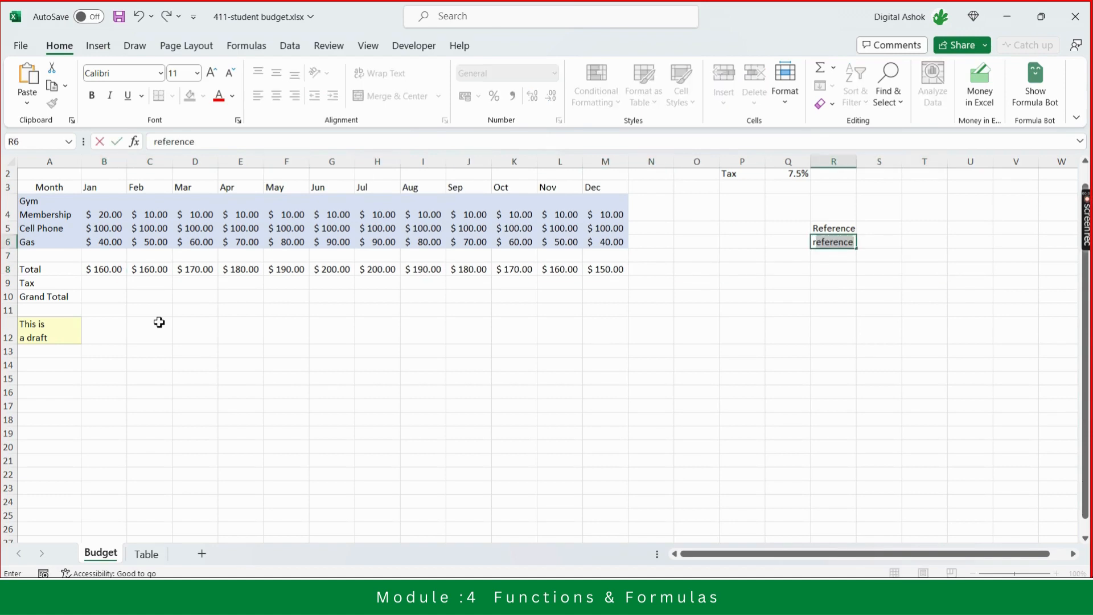
key("BackSpace")
key("BackSpace")
type("Relative")
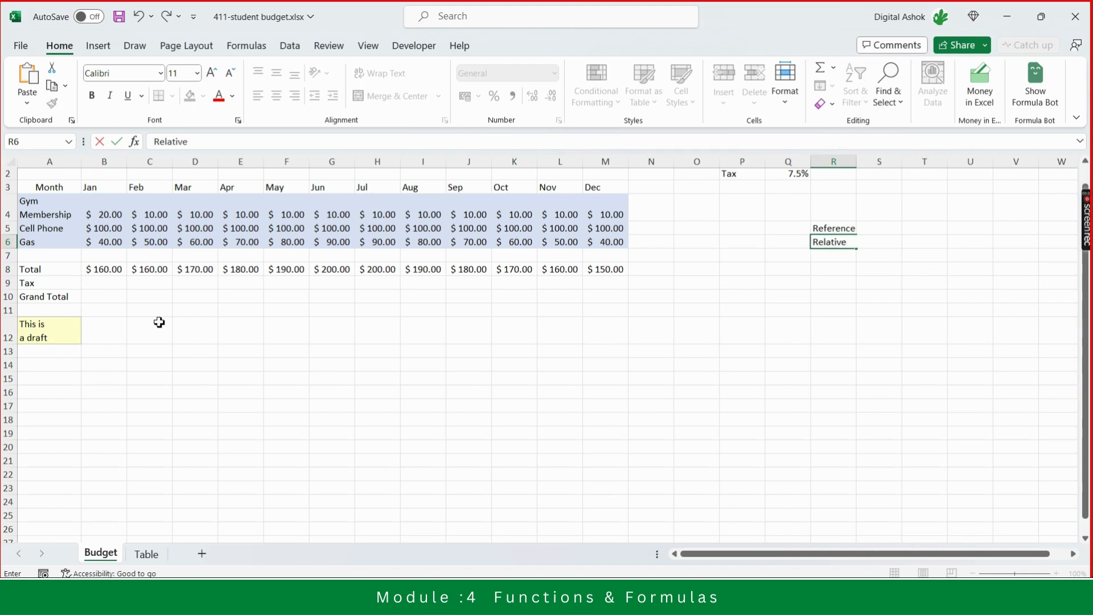
type(" Reference")
key("Return")
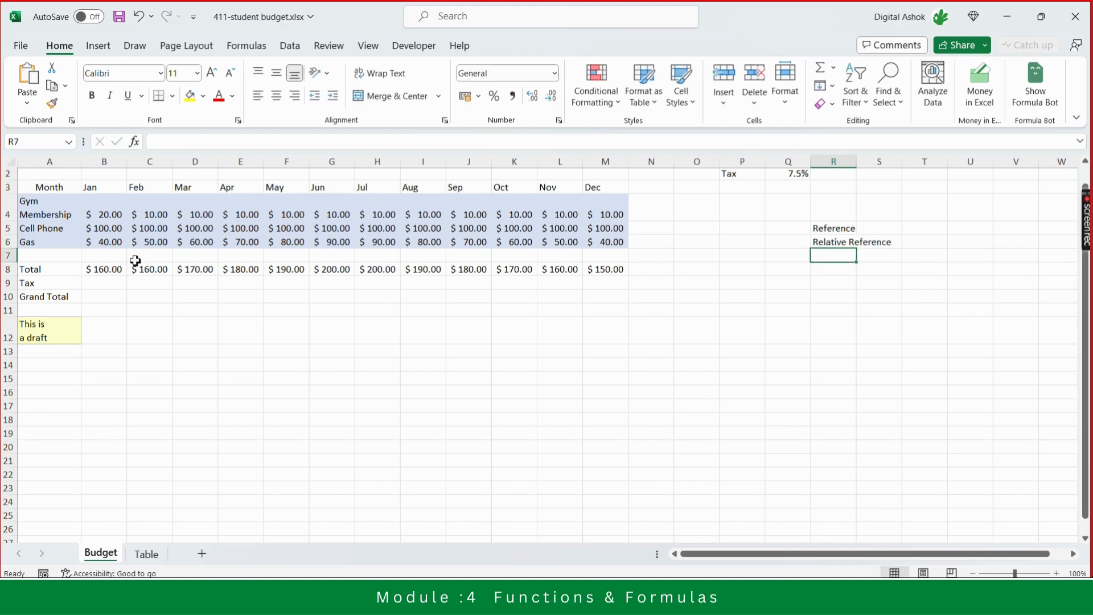
- Review the Jan Total formula and the empty Tax and Grand Total cells below it
left_click(103, 272)
key("Right")
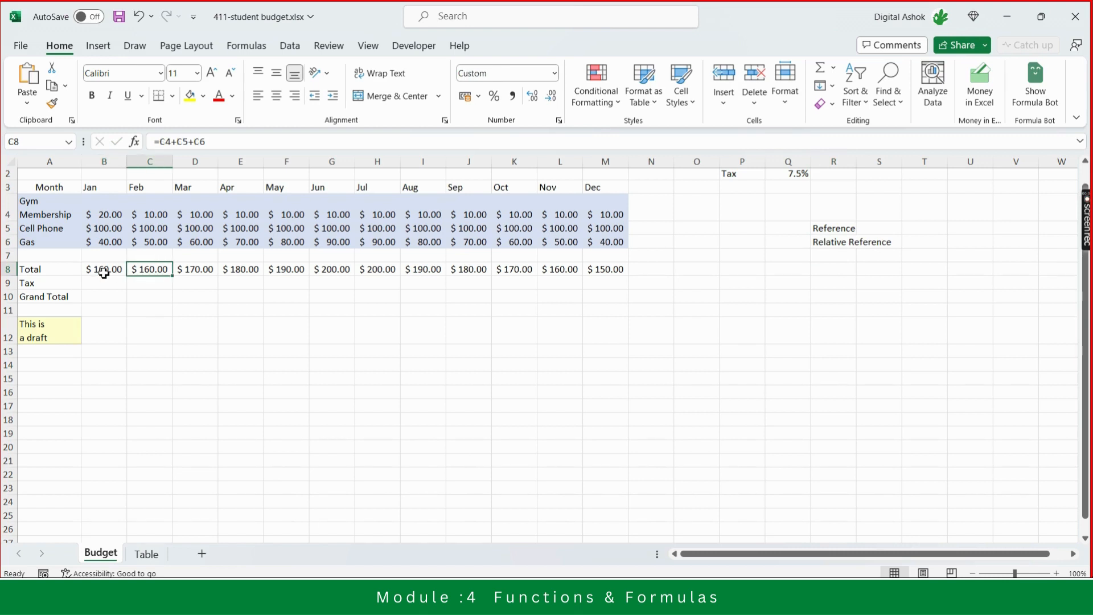
key("Left")
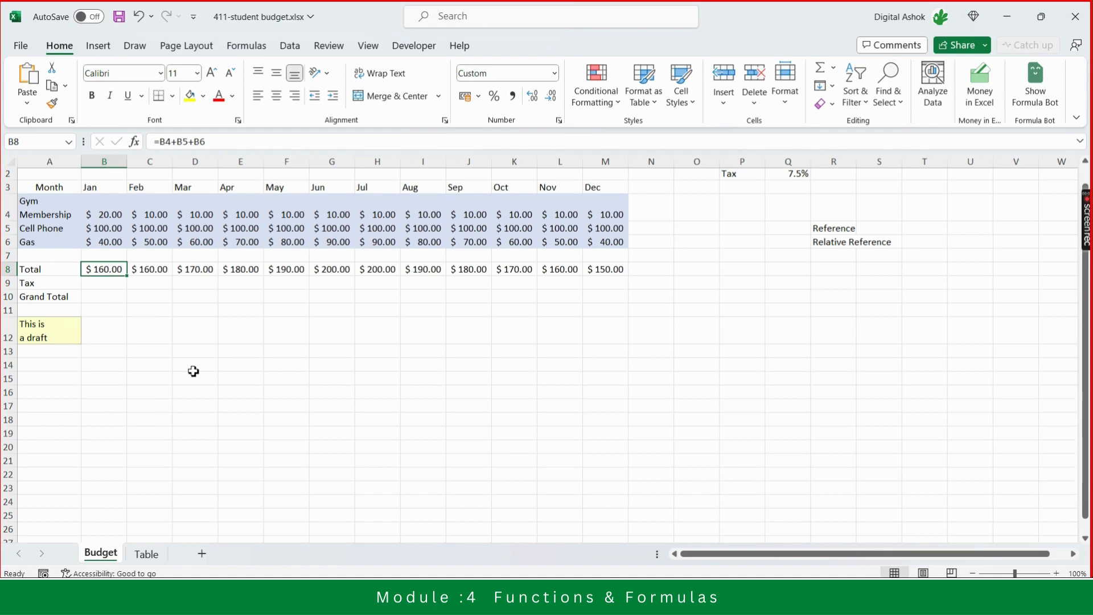
key("Down")
key("Left")
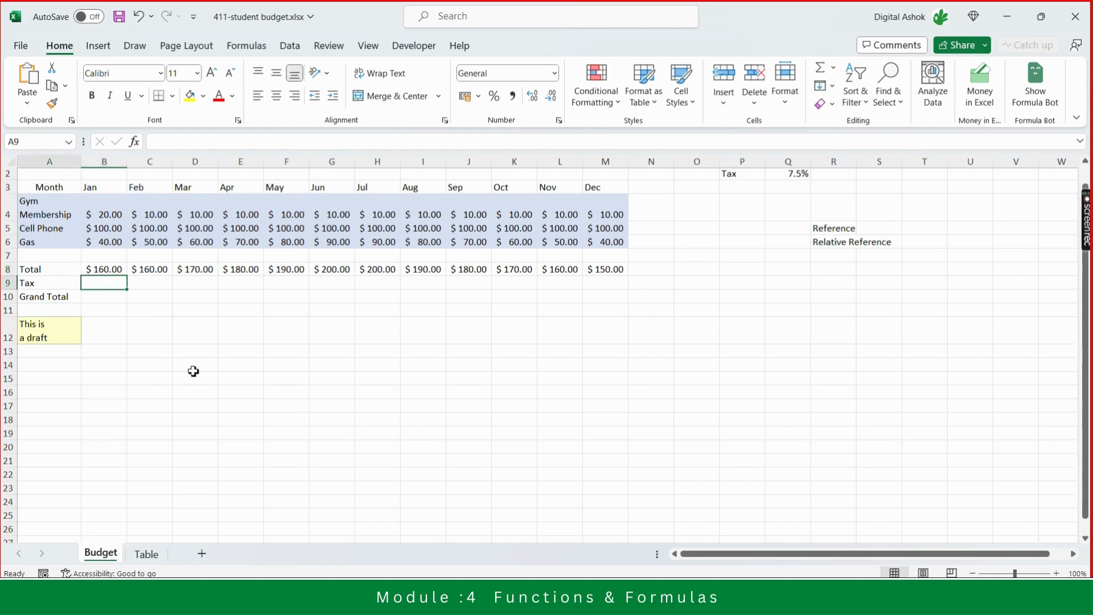
key("Right")
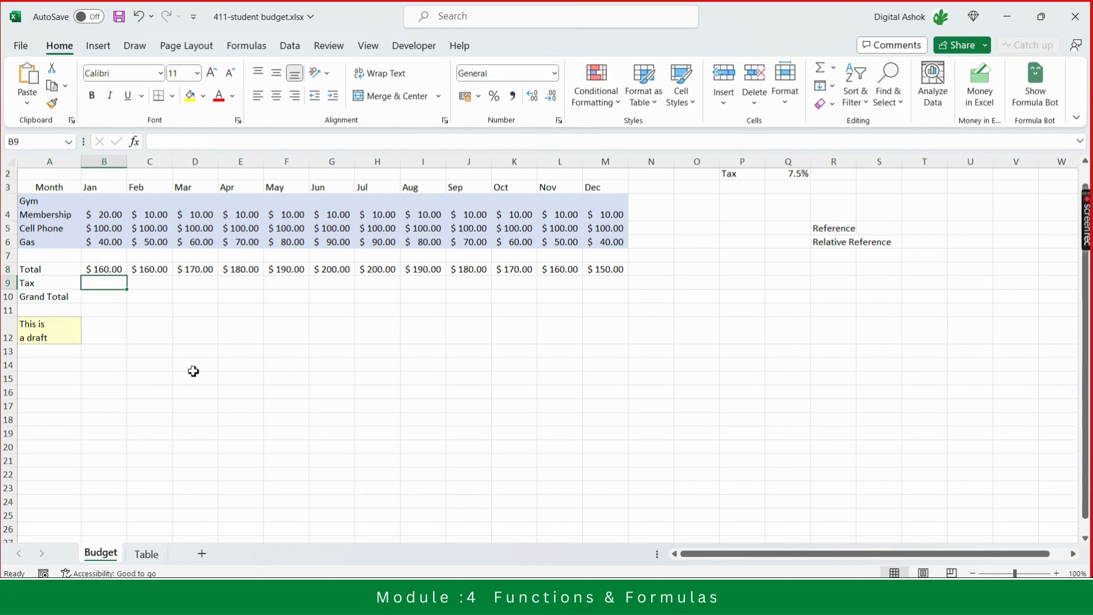
key("Up")
key("Down")
key("Left")
key("Right")
key("Left")
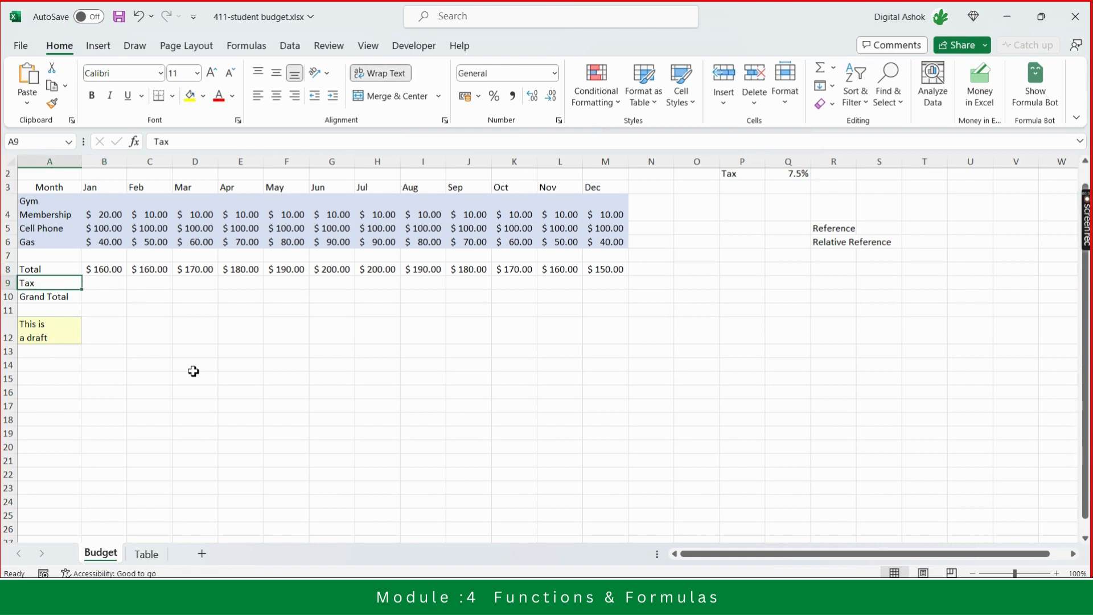
key("Right")
key("Down")
key("Down")
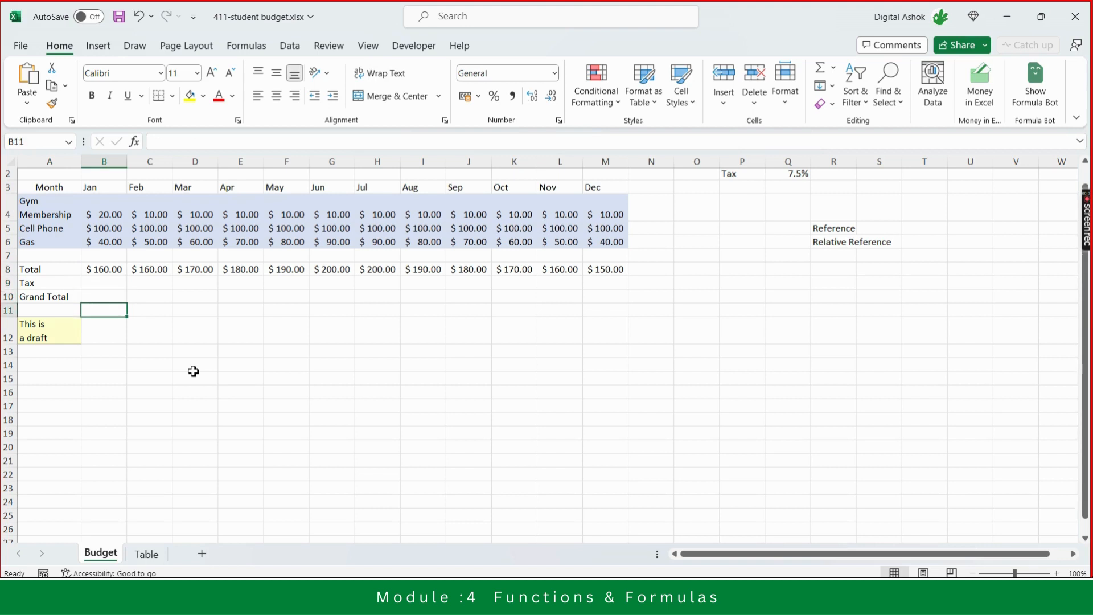
key("Down")
key("Up")
key("Up")
key("Up")
- Replace the draft note in A12 with the label Tax Rate
key("Down")
key("Down")
key("Down")
key("Left")
type("Tax Rat")
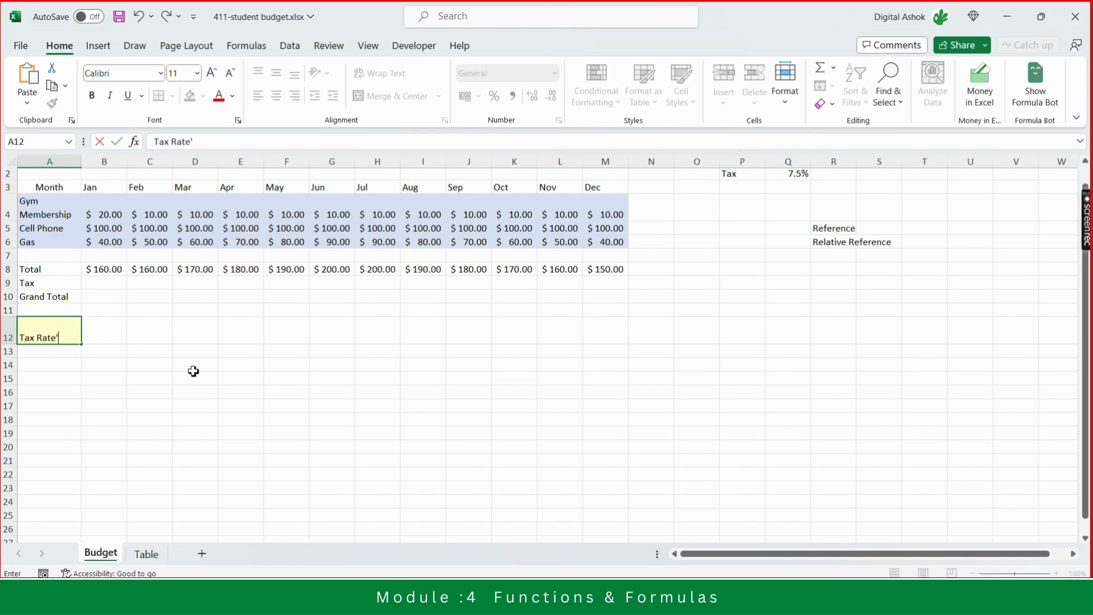
key("ctrl+Return")
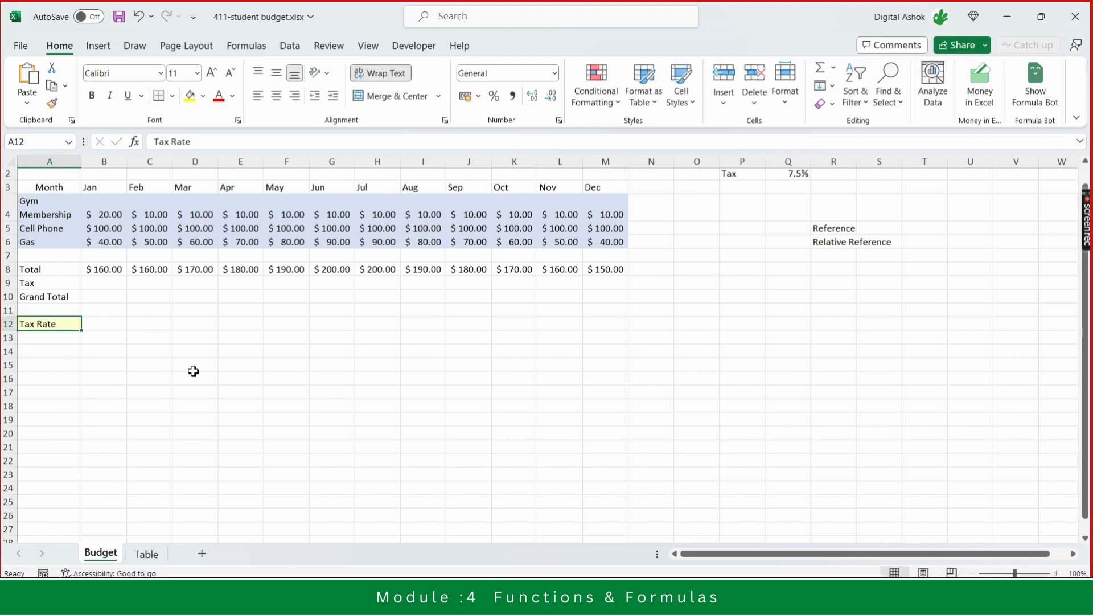
- Enter 18% as the tax rate in B12 and select the Jan Tax cell B9
key("Right")
type("18")
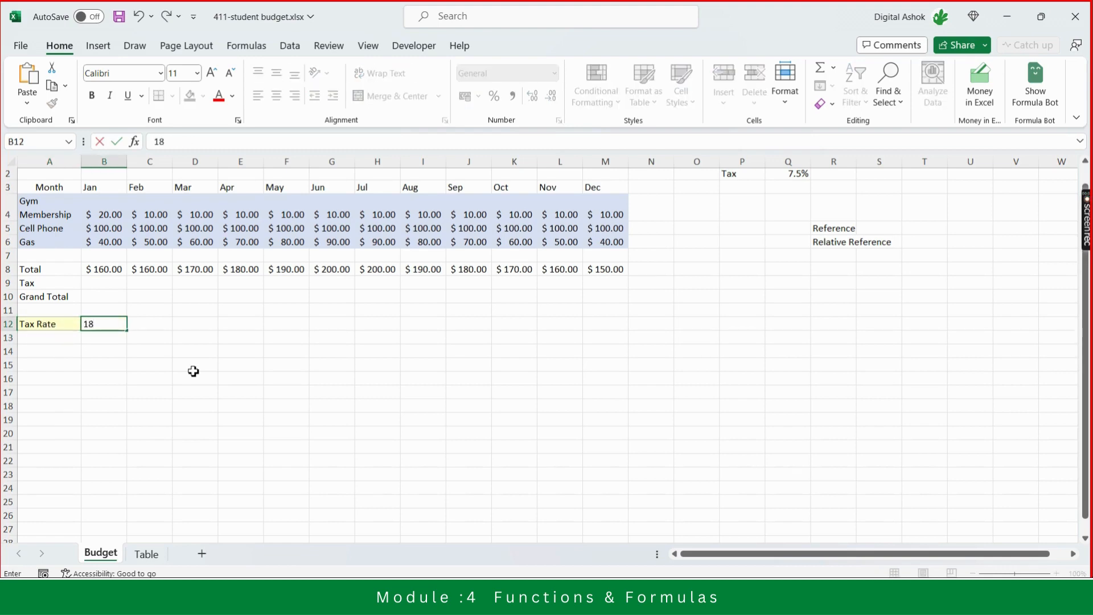
type("%")
key("Return")
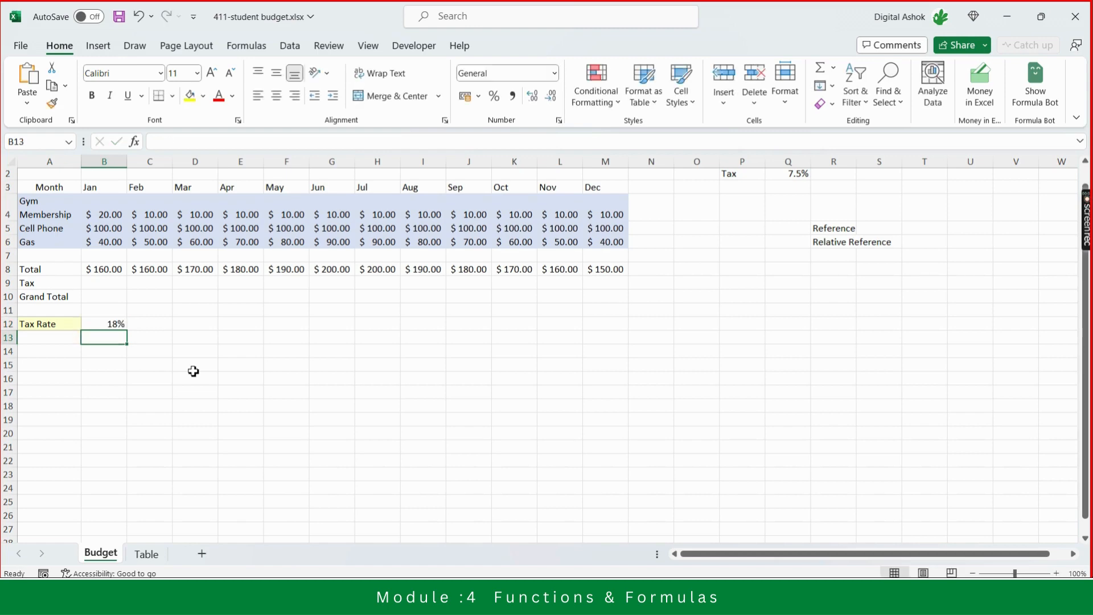
key("Up")
key("Up")
key("Up")
key("Up")
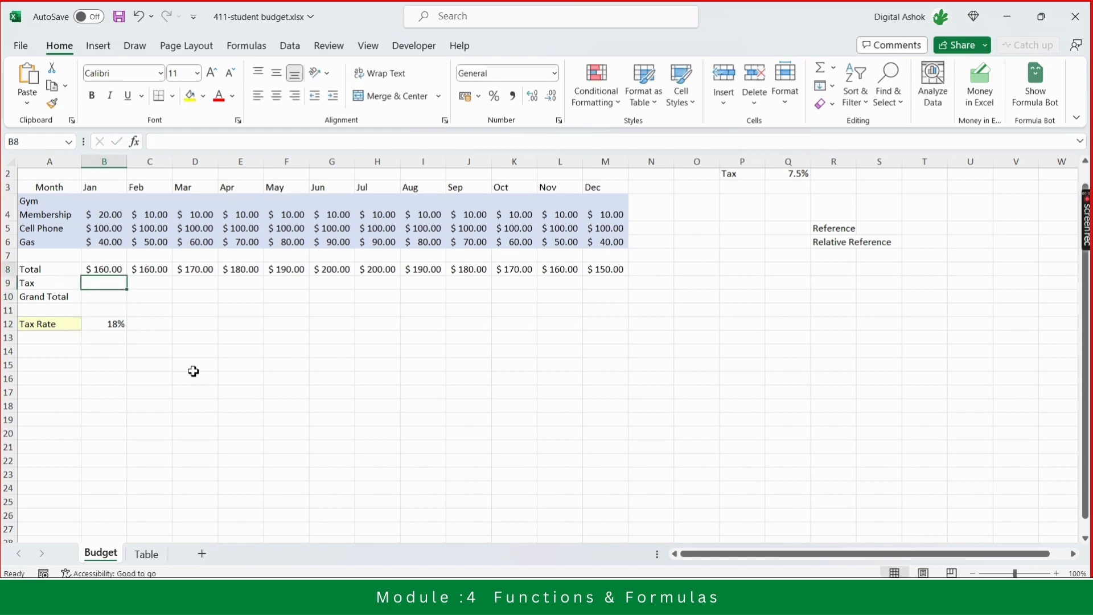
- Review the Total formulas across the month columns and the Total label in row 8
key("Left")
key("Up")
key("Right")
key("Right")
key("Right")
key("Right")
key("Right")
key("Right")
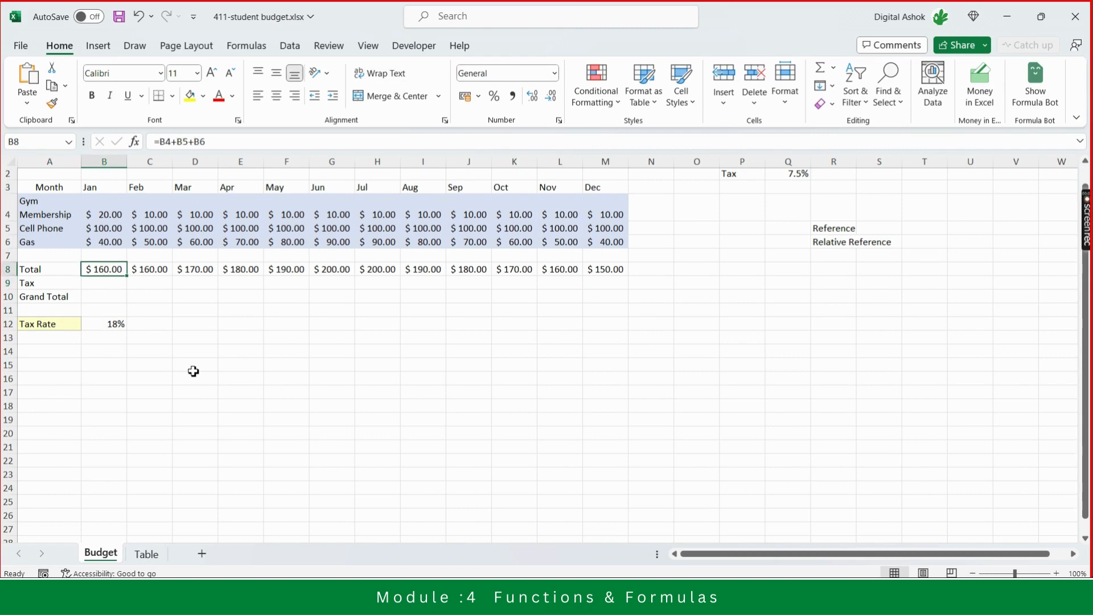
key("Right")
key("Right")
key("Right")
key("Right")
key("Right")
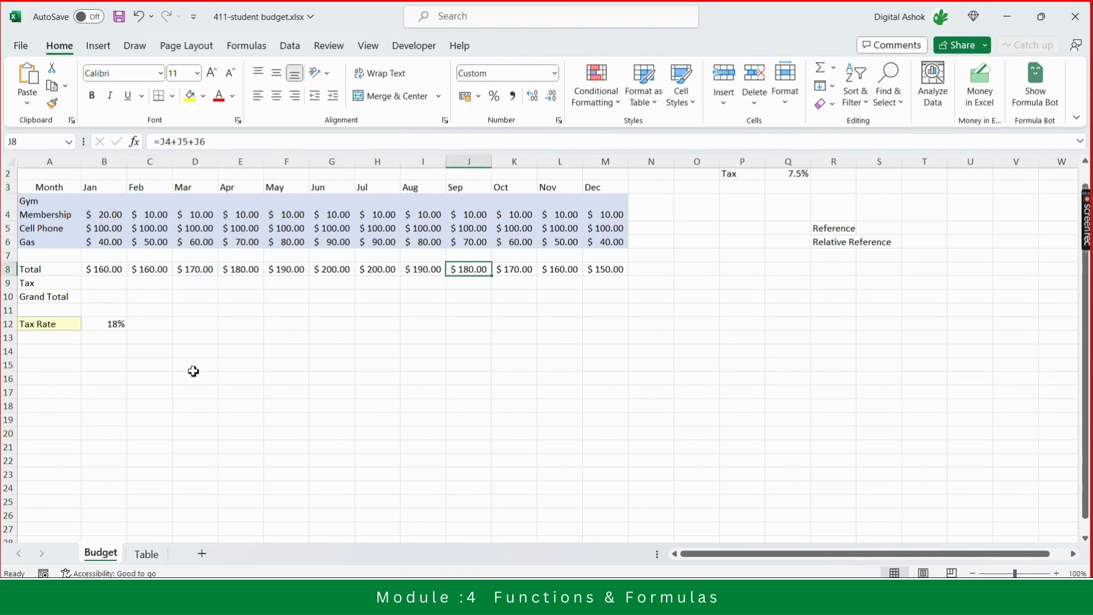
key("Left")
key("Left")
key("Left")
key("Left")
key("Left")
key("Left")
key("Left")
key("Left")
key("Left")
key("Left")
key("Left")
key("Left")
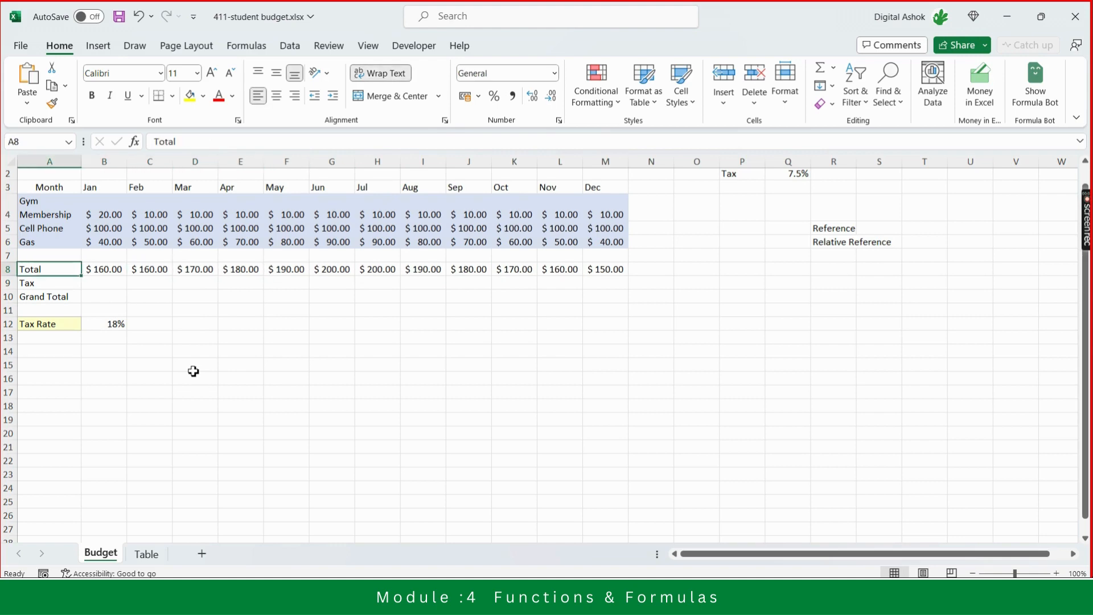
- Enter a Jan Tax formula in B9 multiplying the Jan Total B8 by the tax rate B12
key("Down")
key("Down")
key("Right")
key("Up")
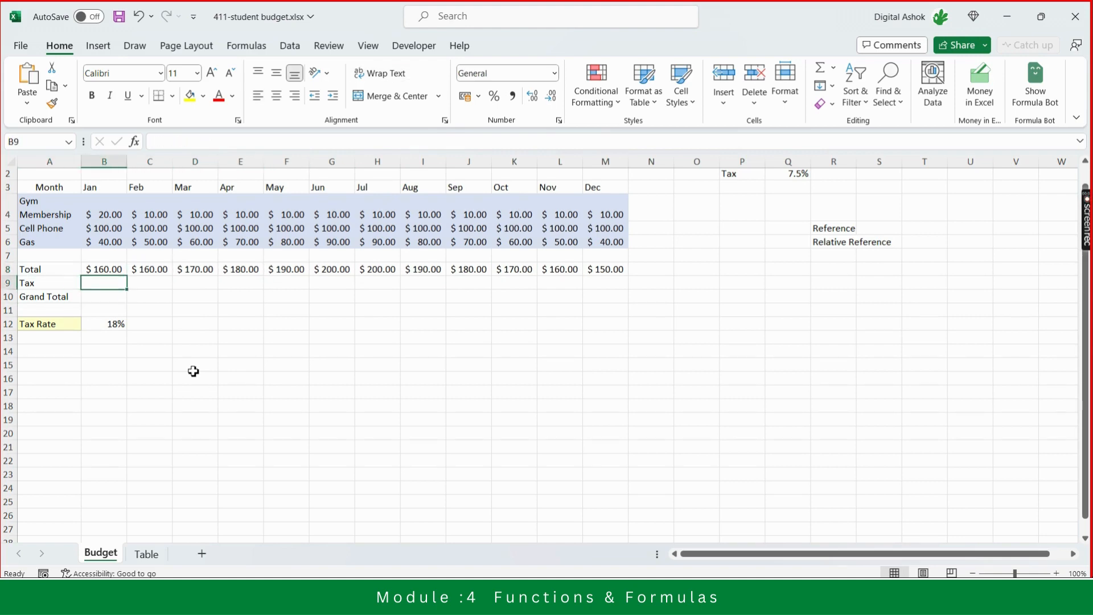
type("=")
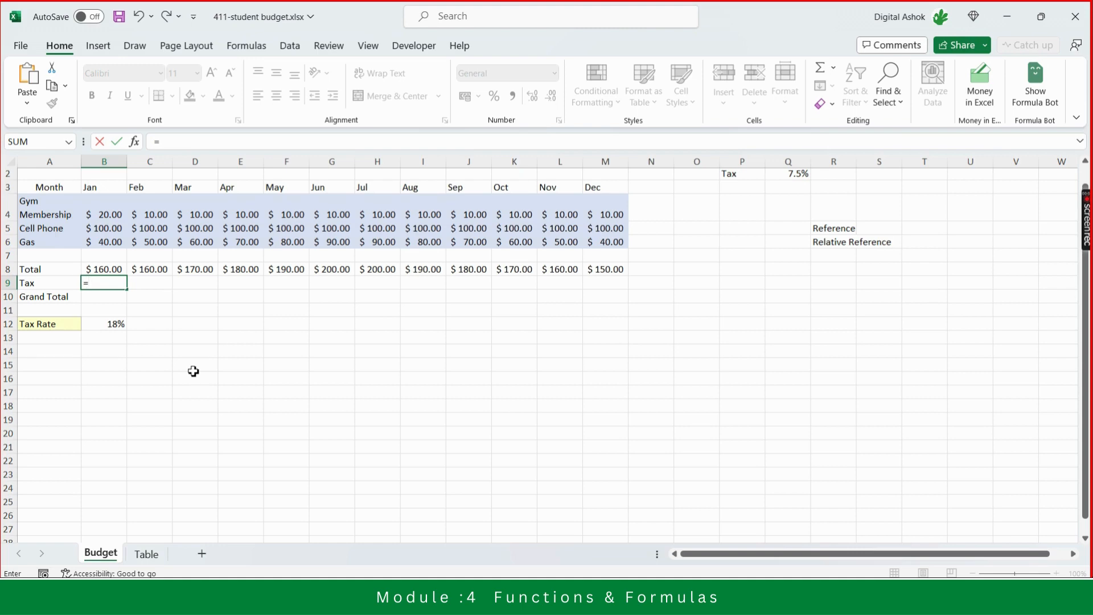
key("Up")
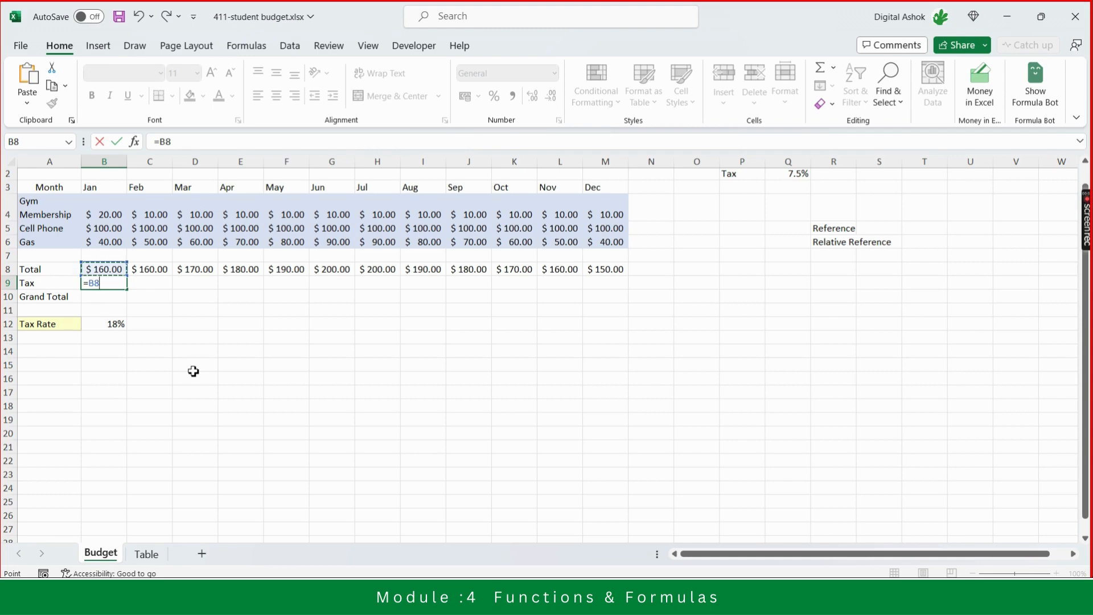
type("*")
key("Down")
key("Down")
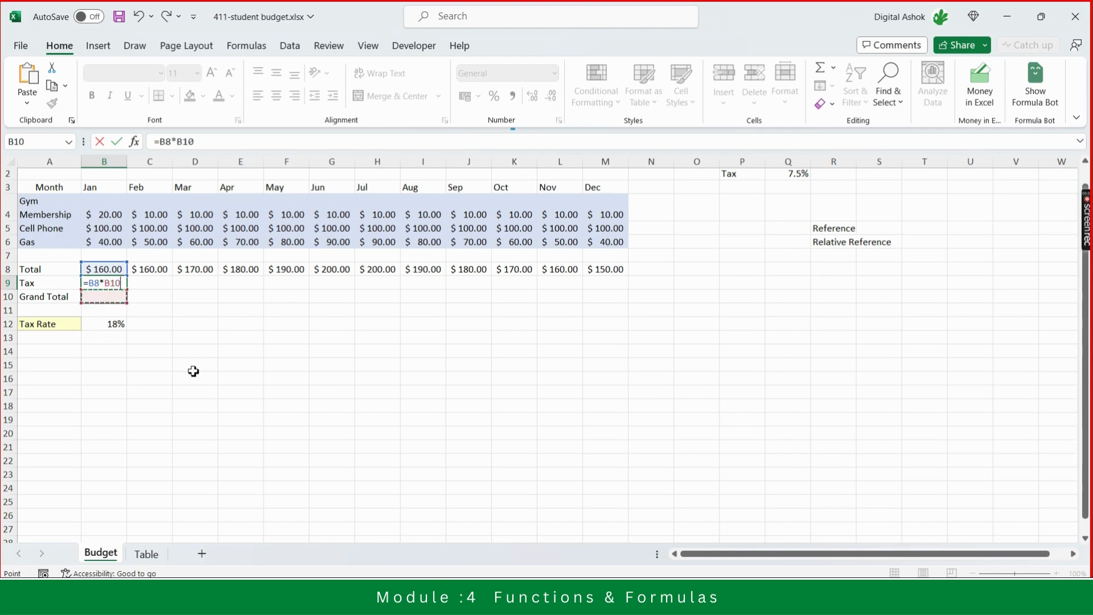
key("Down")
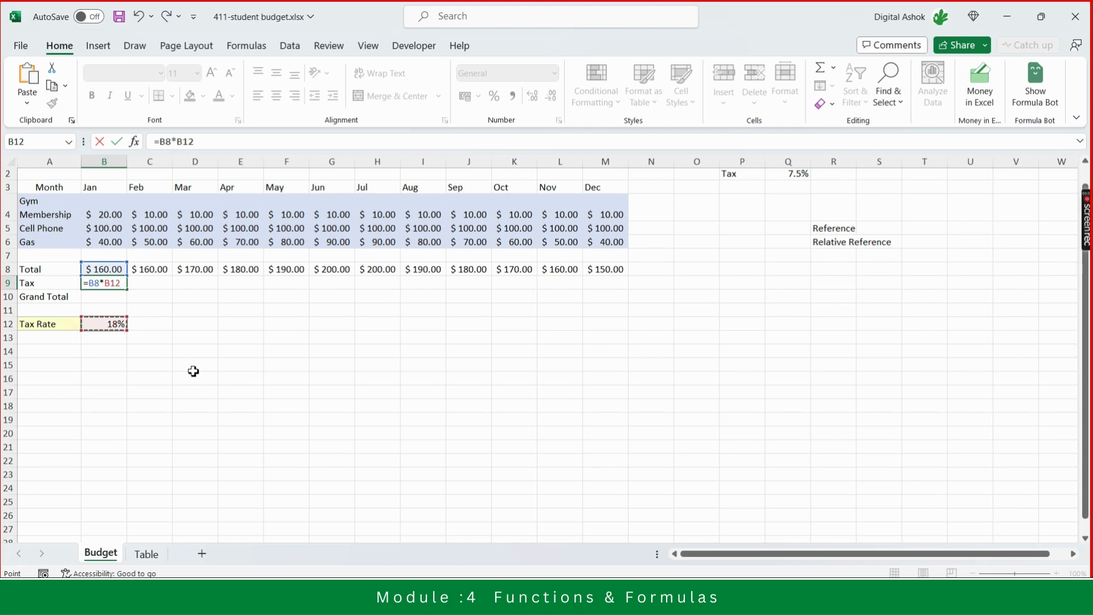
key("Return")
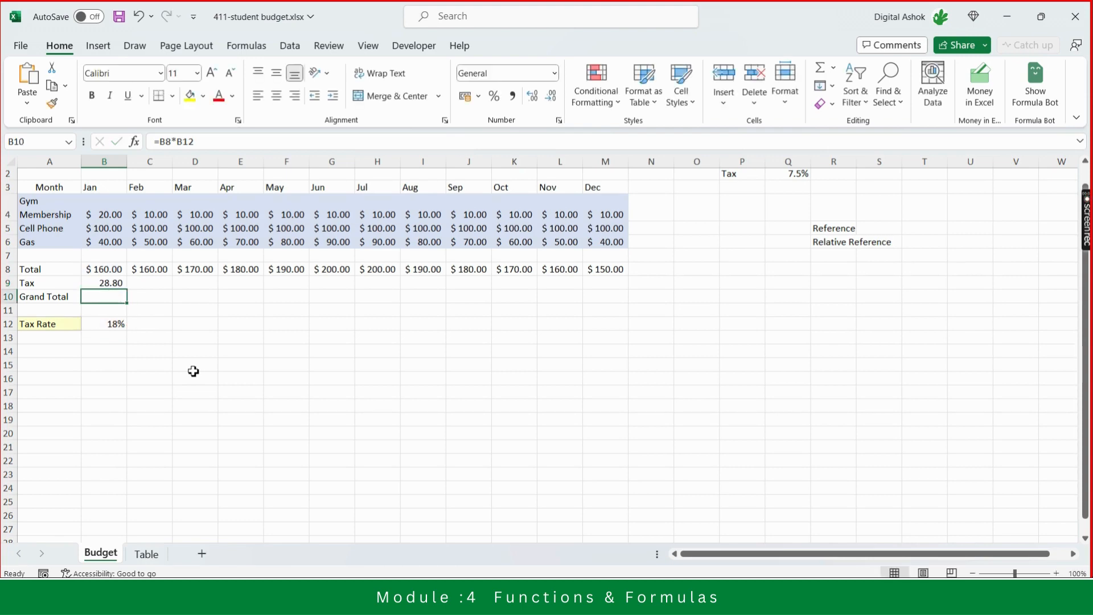
- Inspect the Total formulas for several months, the Grand Total cell and the tax rate cell
key("Up")
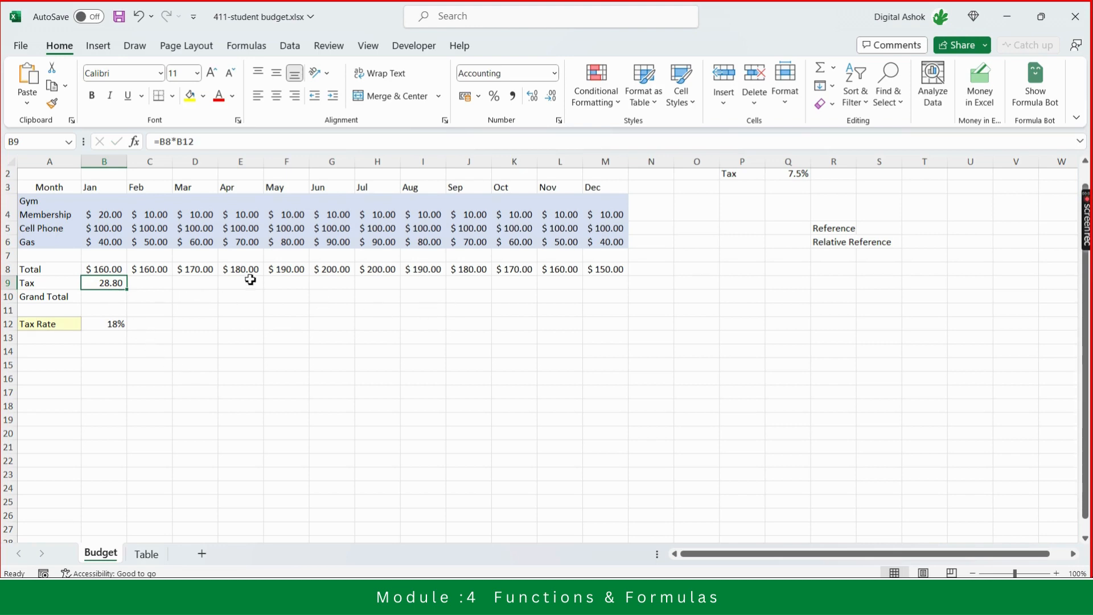
left_click(608, 278)
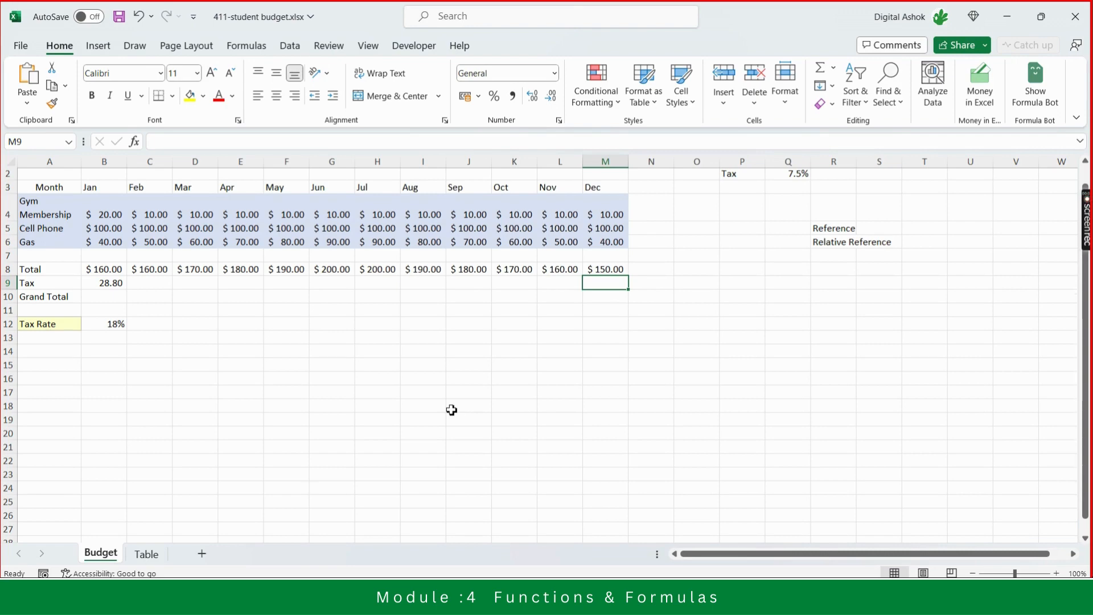
key("Left")
key("Up")
key("Left")
key("Left")
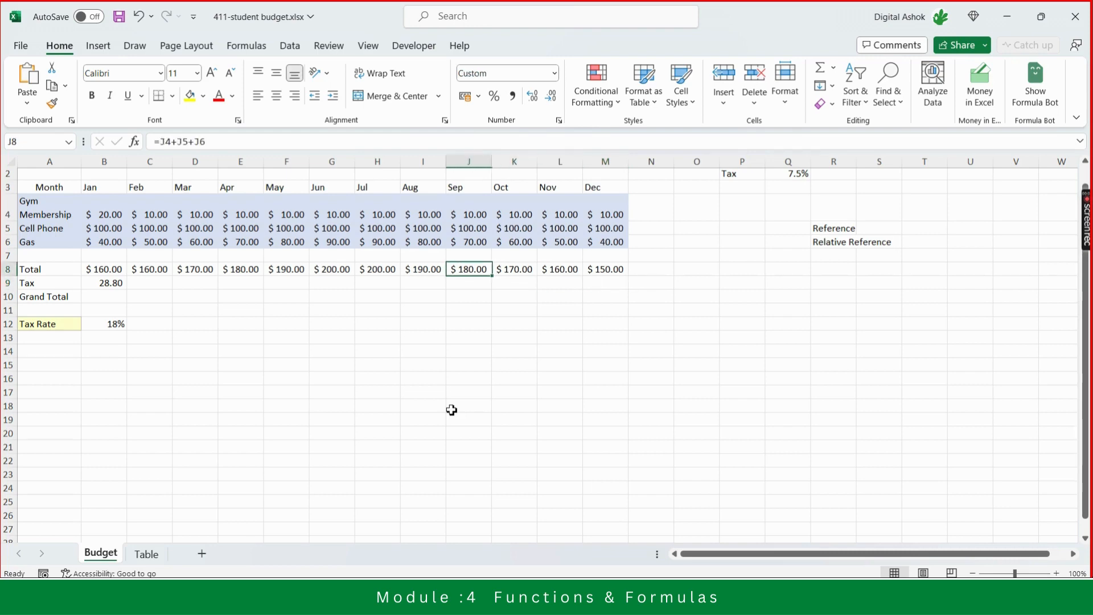
key("Left")
key("Left")
key("Left")
key("Left")
key("Left")
key("Left")
key("Left")
key("Left")
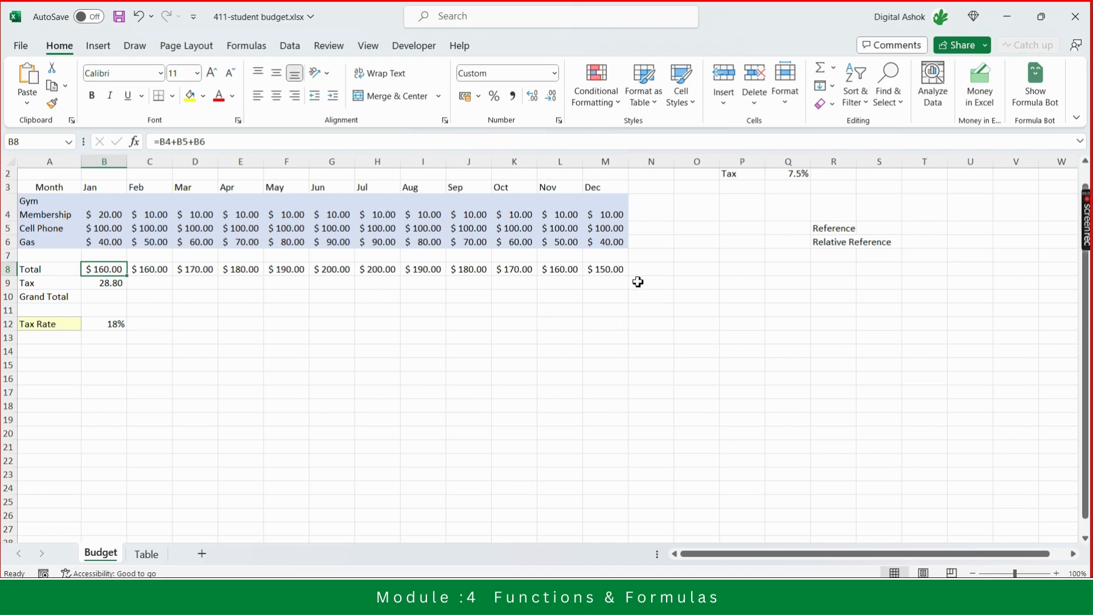
left_click(617, 270)
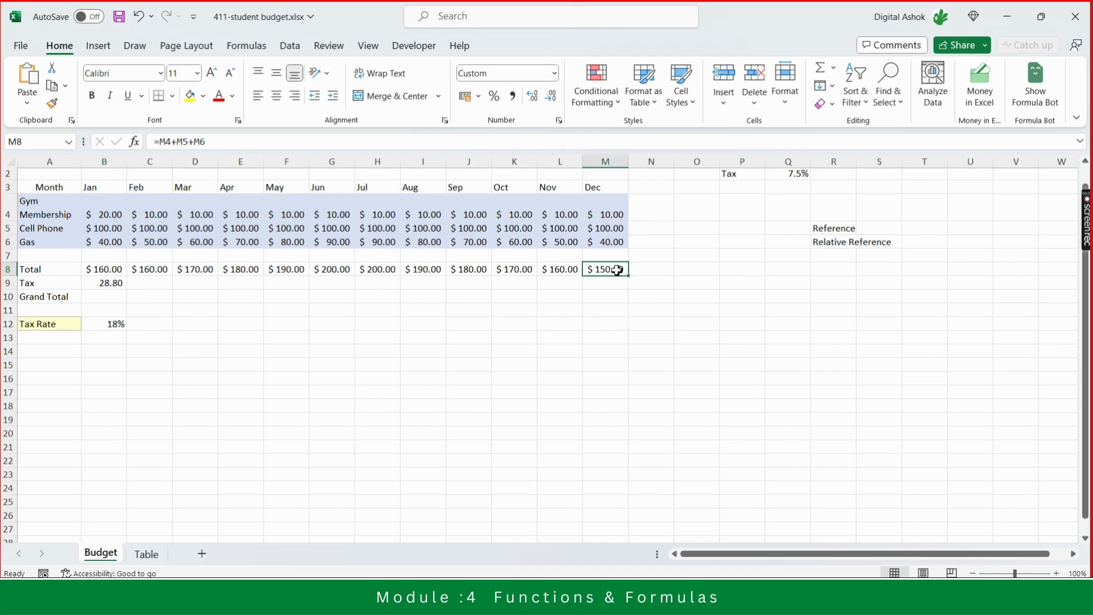
left_click(101, 287)
key("Up")
key("Down")
key("Down")
key("Down")
key("Down")
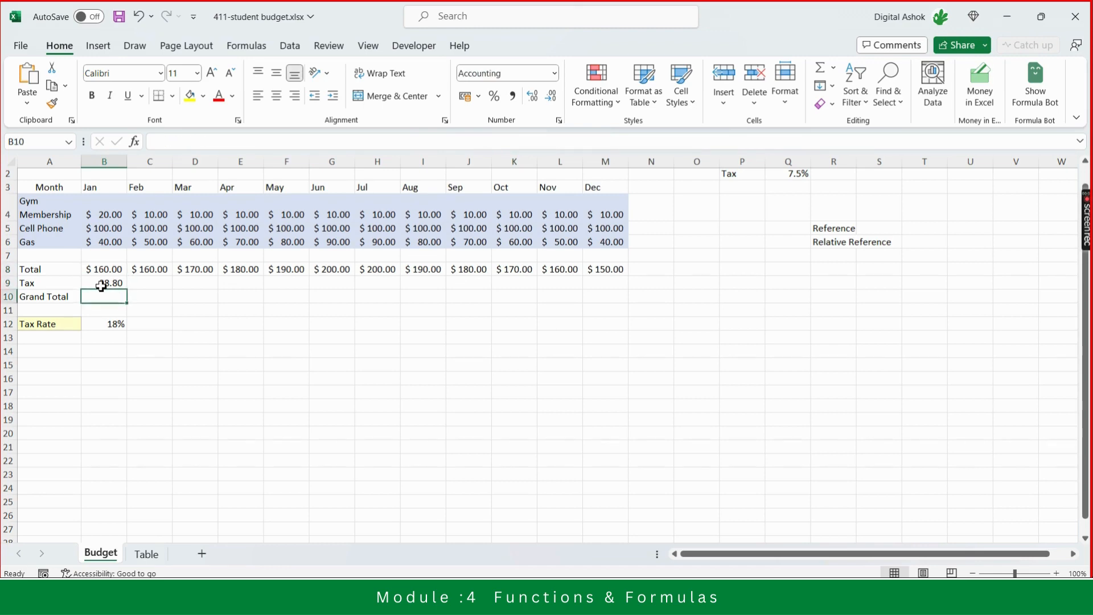
key("Up")
key("Down")
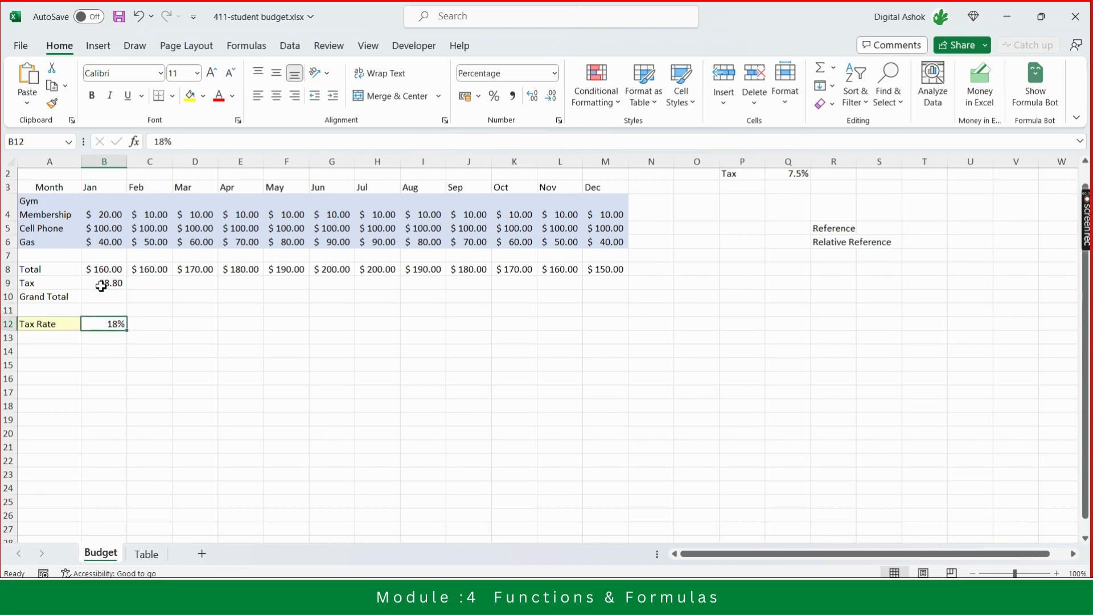
key("Up")
key("Up")
key("Up")
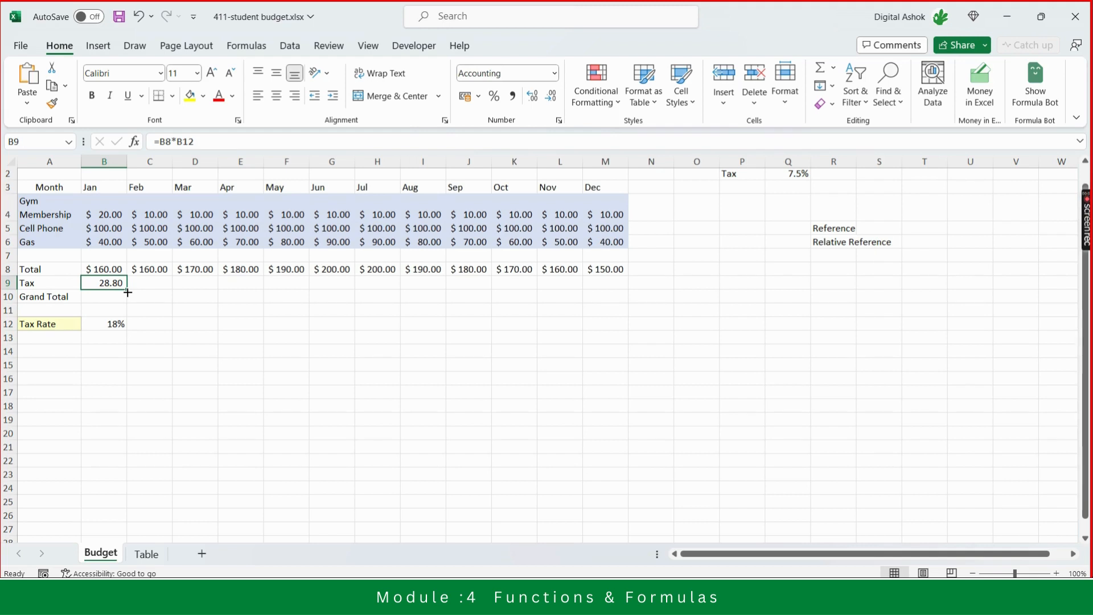
- Copy the Jan Tax formula across the Tax row through the Dec column
left_click_drag(127, 292, 123, 286)
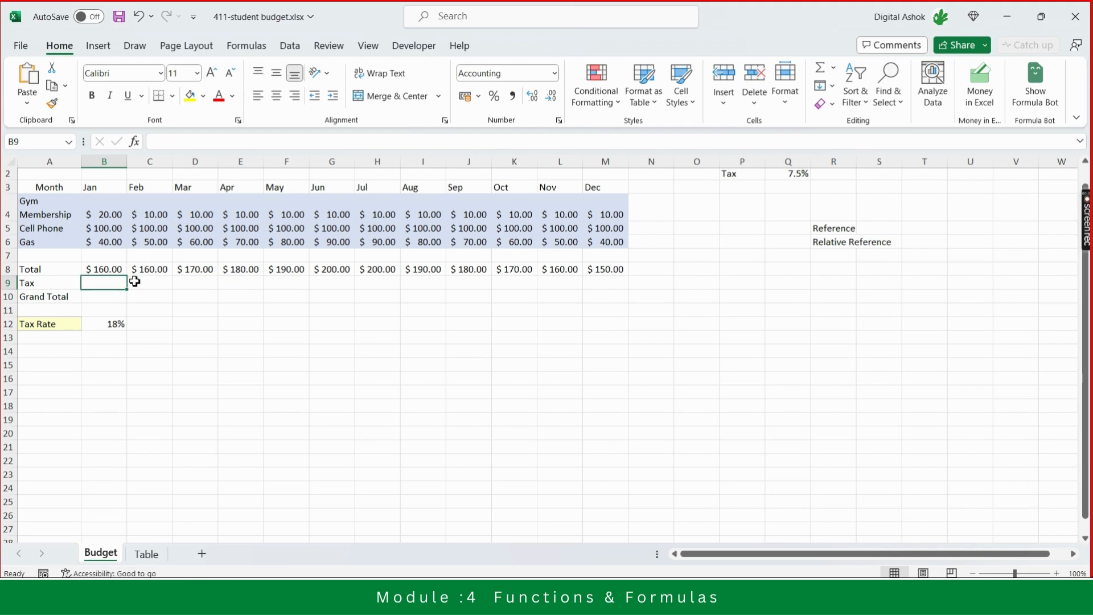
key("ctrl+z")
left_click_drag(127, 291, 623, 289)
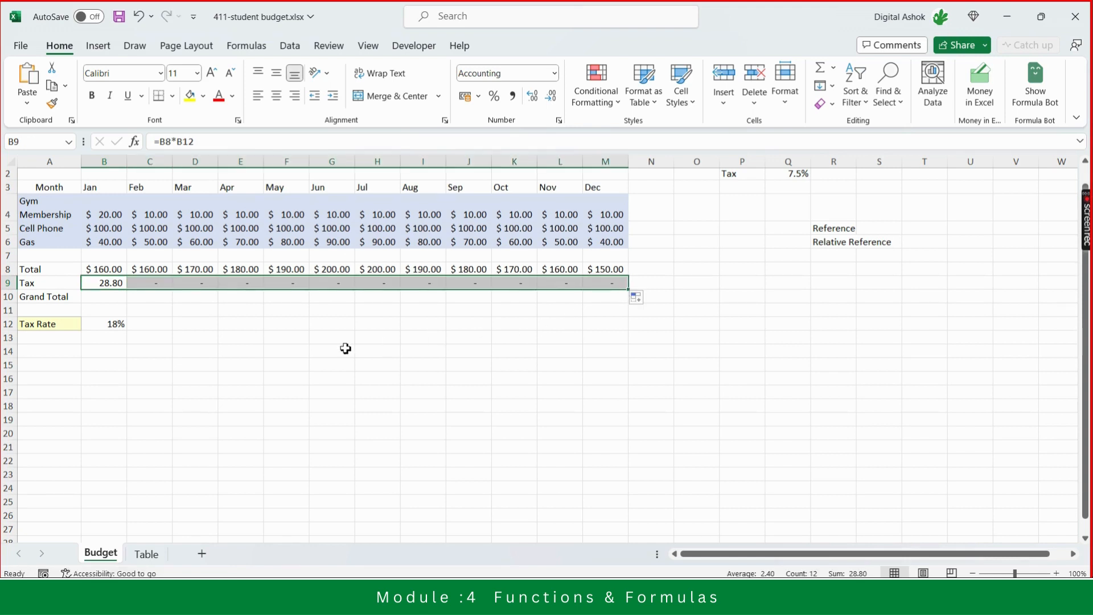
- Inspect the copied Tax formulas in each month column and the Tax Rate cell B12
left_click(158, 284)
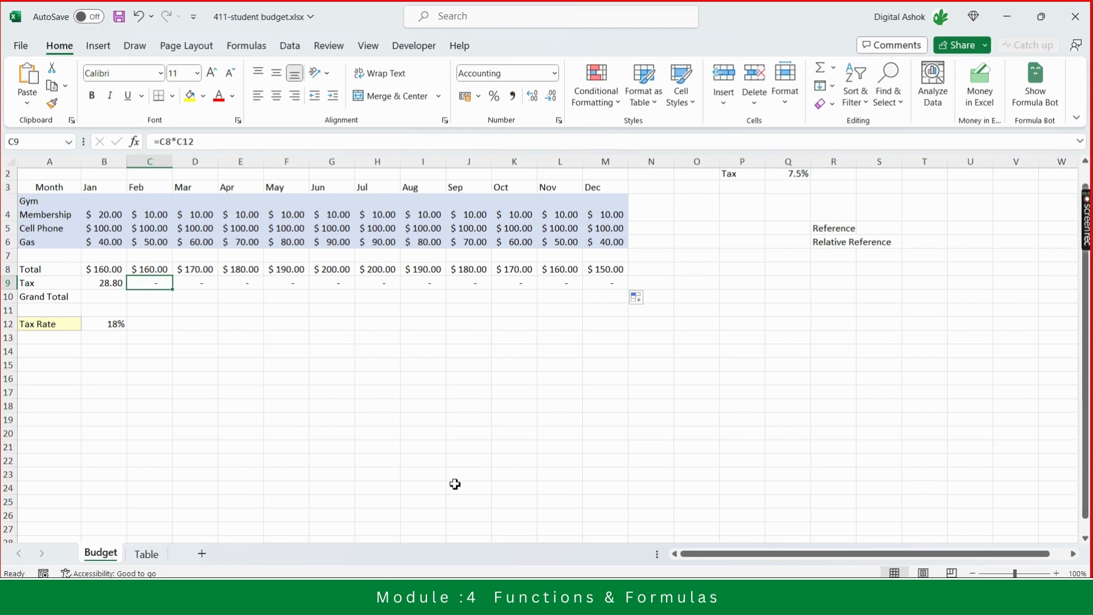
key("Right")
key("Right")
key("Right")
key("Right")
key("Right")
key("Right")
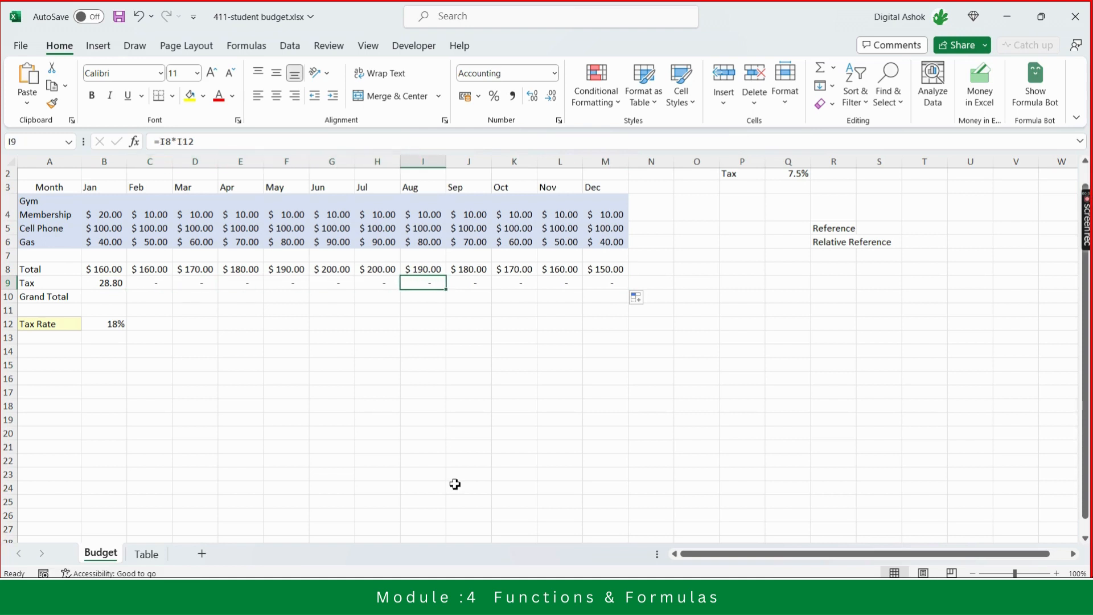
key("Right")
key("Right")
key("Right")
key("Right")
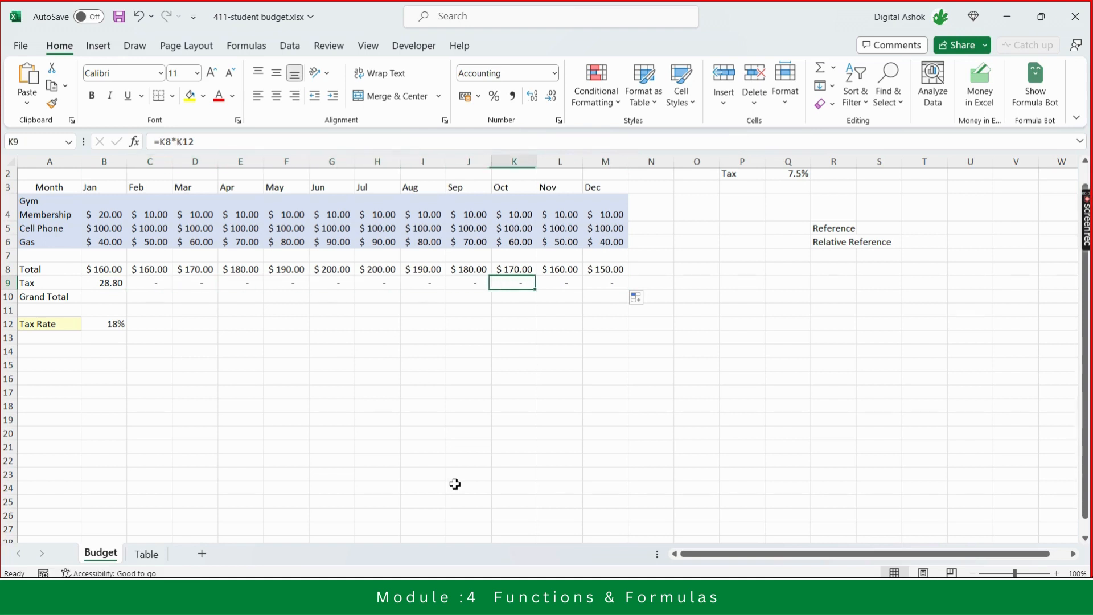
key("Left")
key("Left")
key("Left")
key("Left")
key("Left")
key("Left")
key("Left")
key("Left")
key("Left")
key("Left")
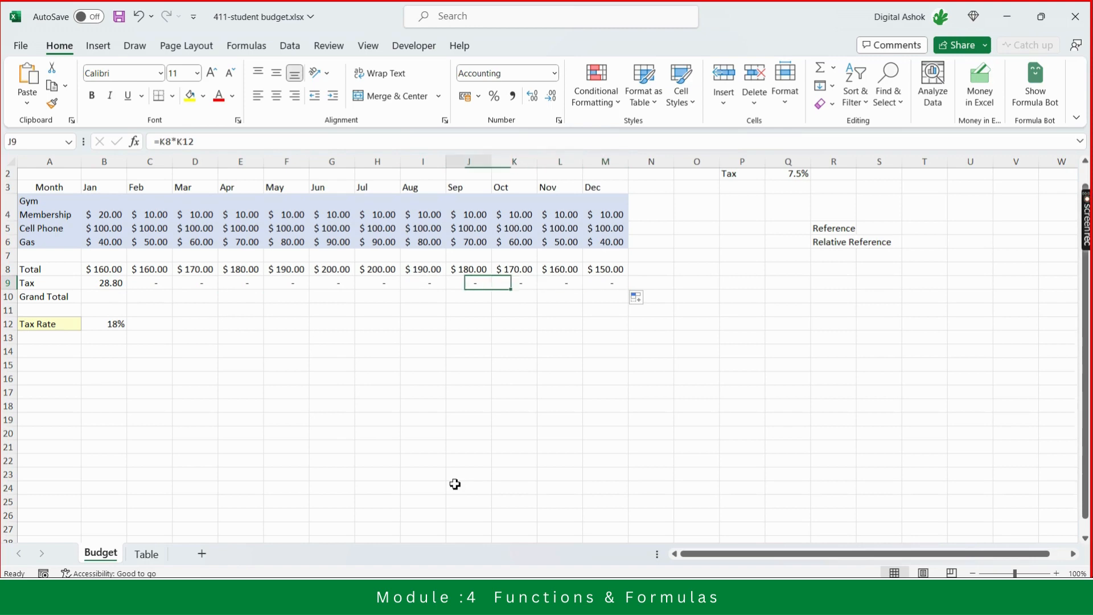
key("Left")
key("Left")
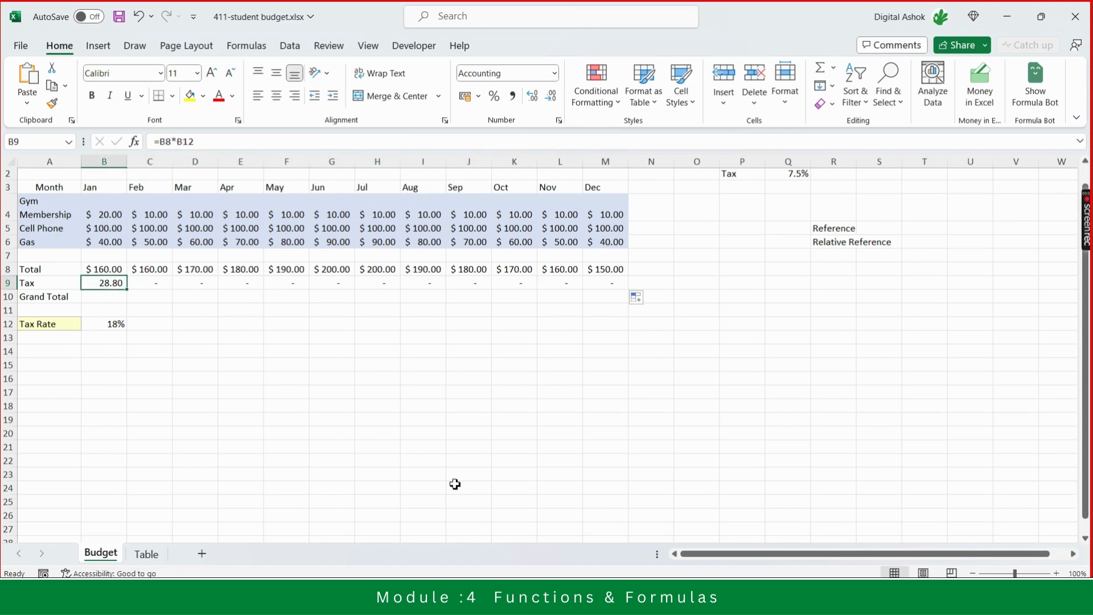
key("Right")
key("Right")
key("Left")
key("Left")
key("Down")
key("Down")
key("Down")
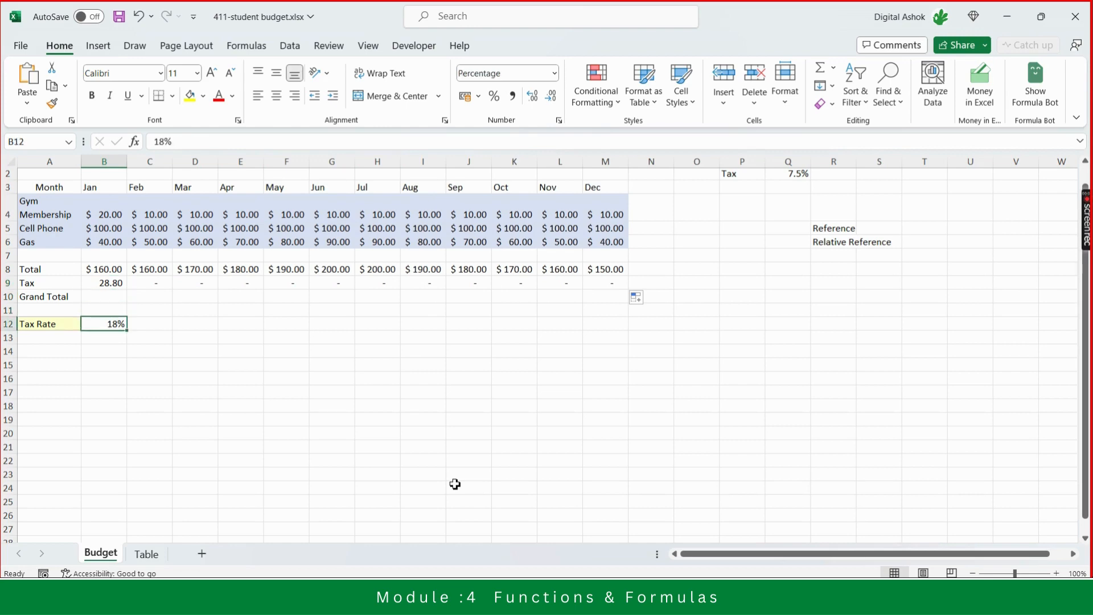
- Examine the empty cells beside the tax rate in row 12 and recheck the Feb to Apr Tax formulas
key("Up")
key("Up")
key("Up")
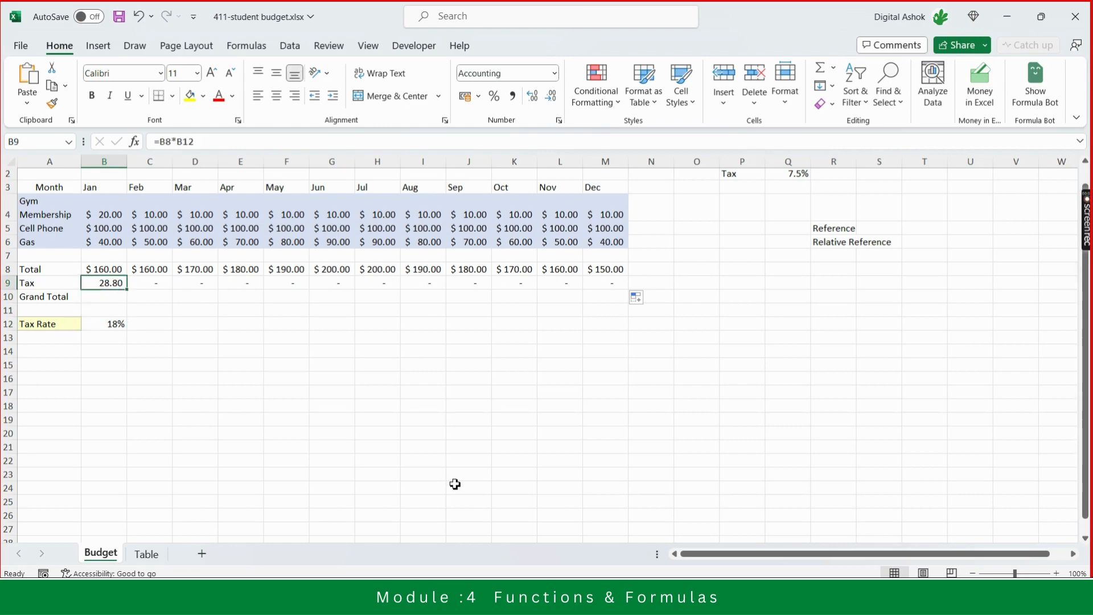
key("Right")
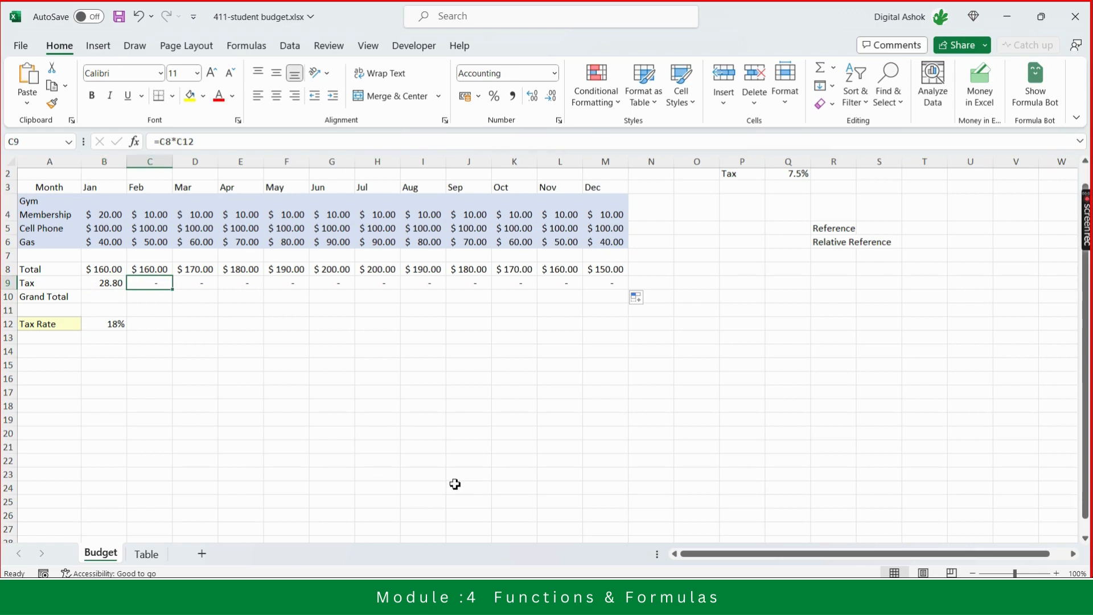
key("Down")
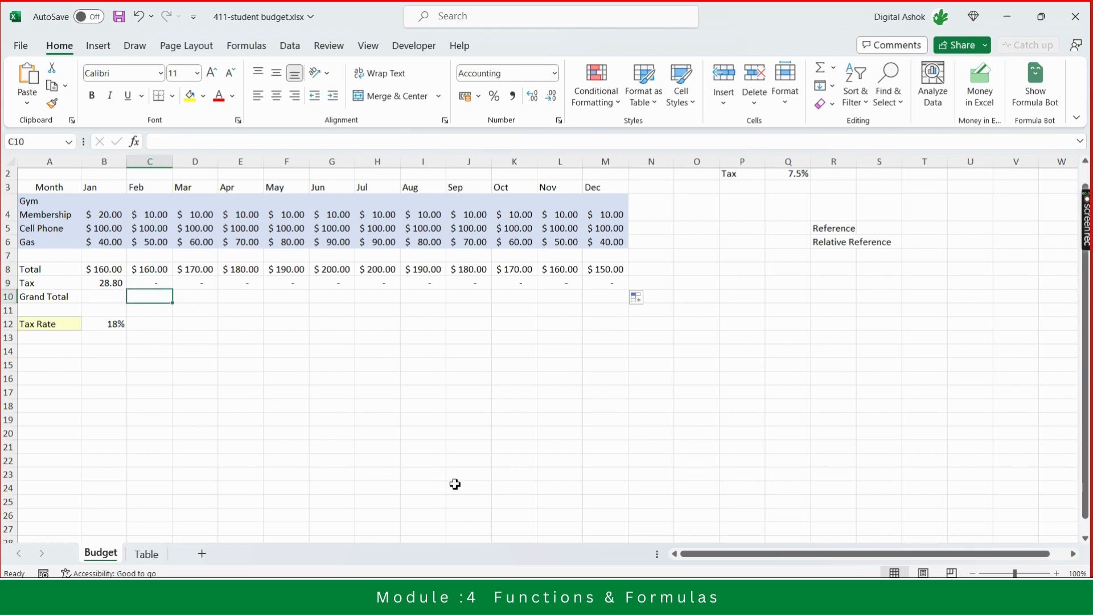
key("Down")
key("Down")
key("Left")
key("Right")
key("Right")
key("Right")
key("Right")
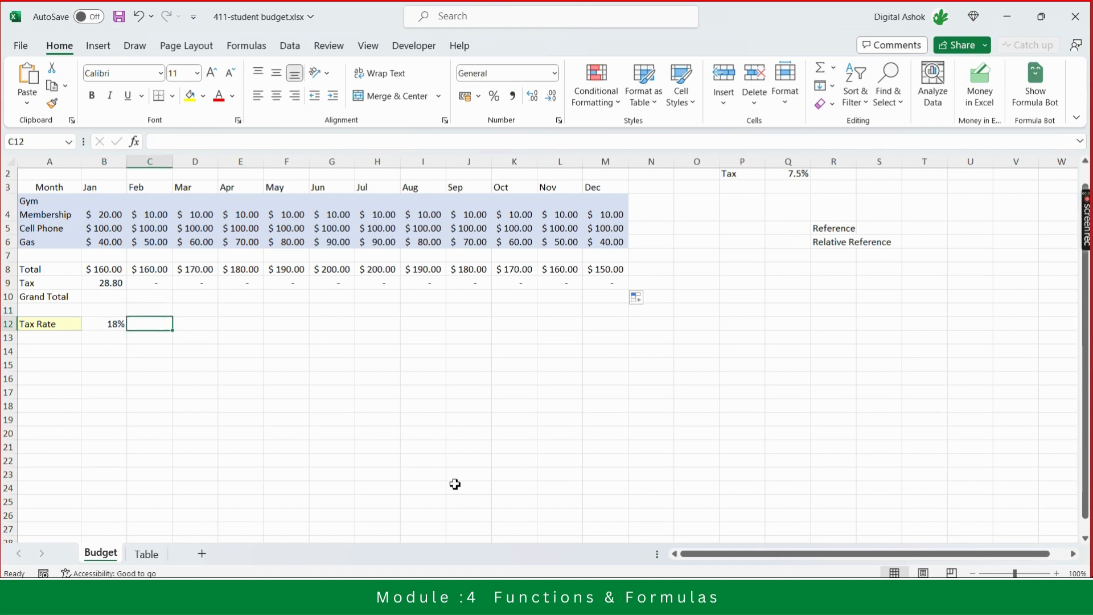
key("Right")
key("Left")
key("Left")
key("Left")
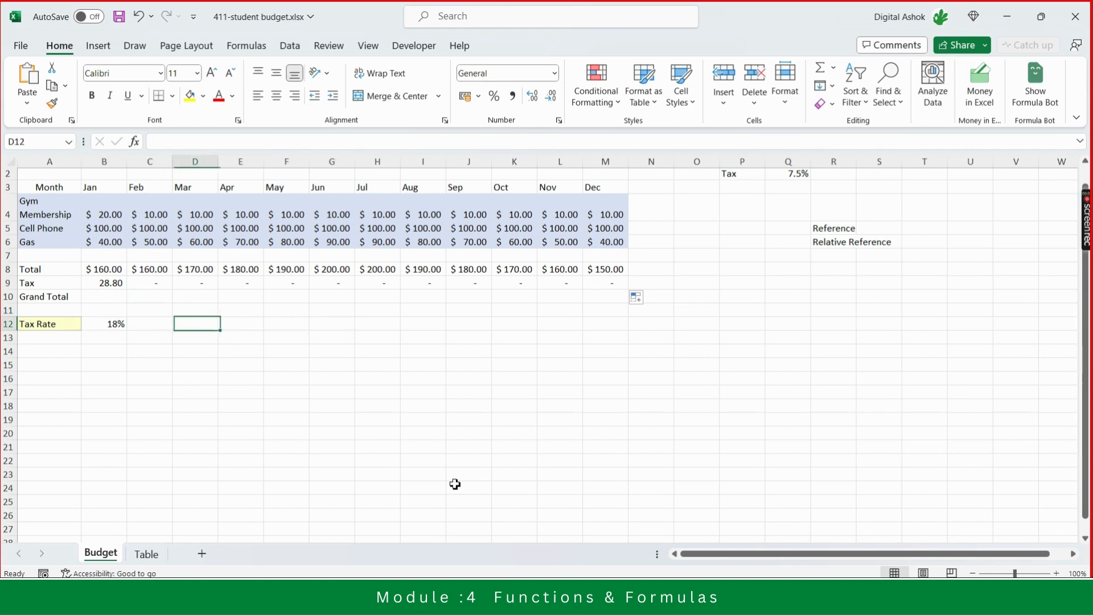
key("Right")
key("Right")
key("Right")
key("Right")
key("Right")
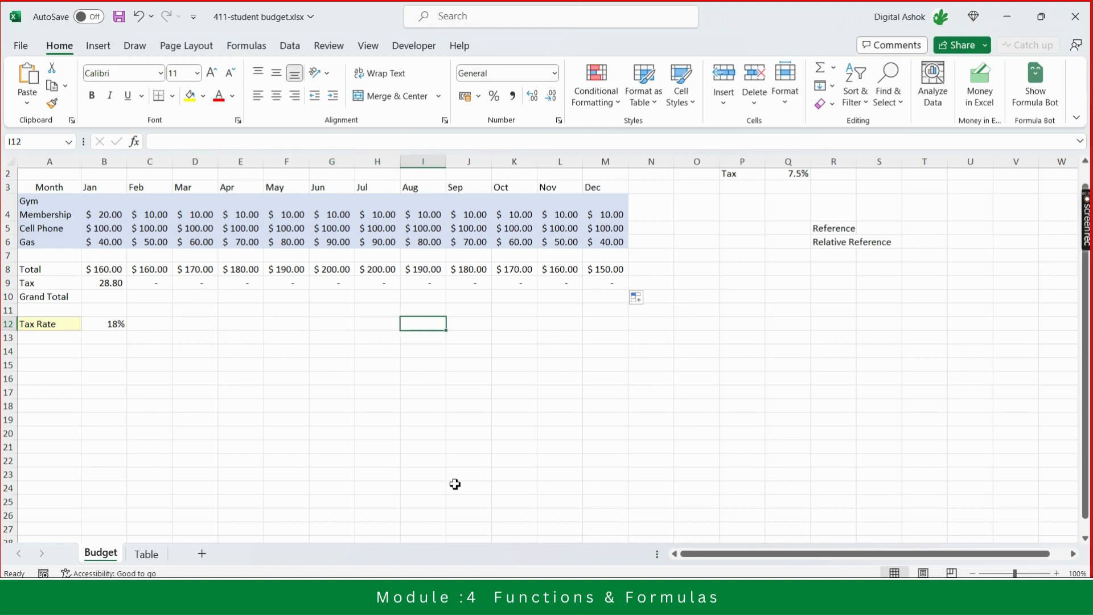
key("Right")
key("Left")
key("Left")
key("Left")
key("Left")
key("Left")
key("Left")
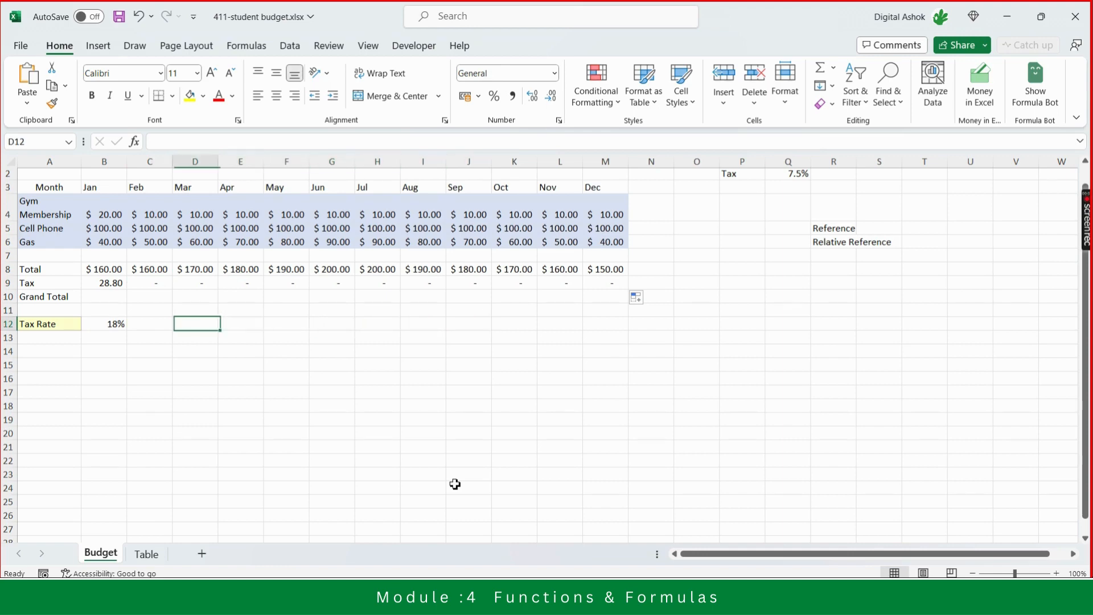
key("Left")
key("Up")
key("Up")
key("Up")
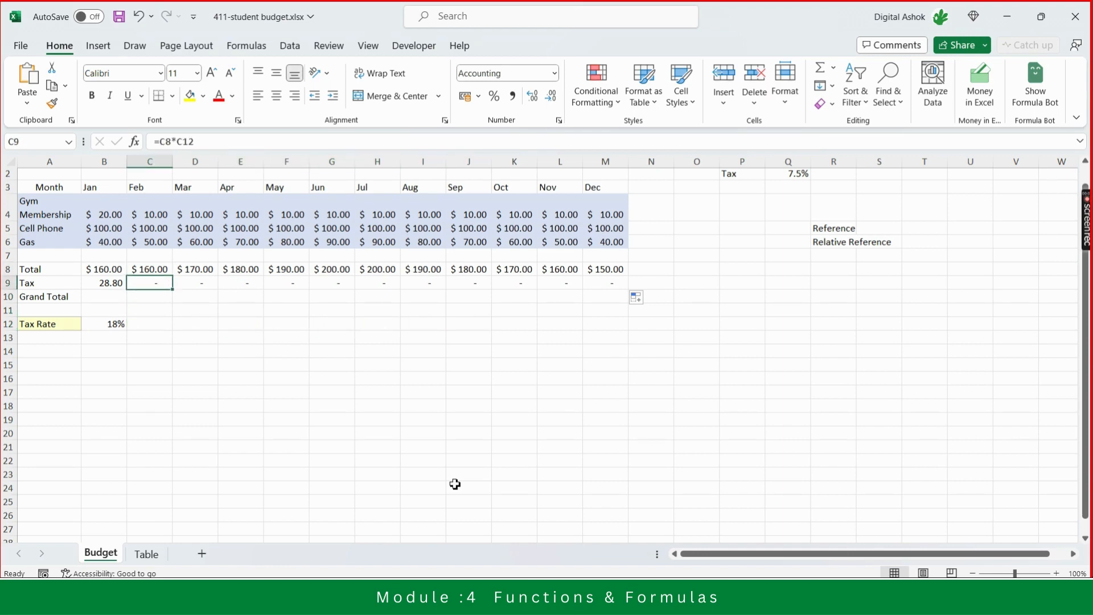
key("Right")
key("Right")
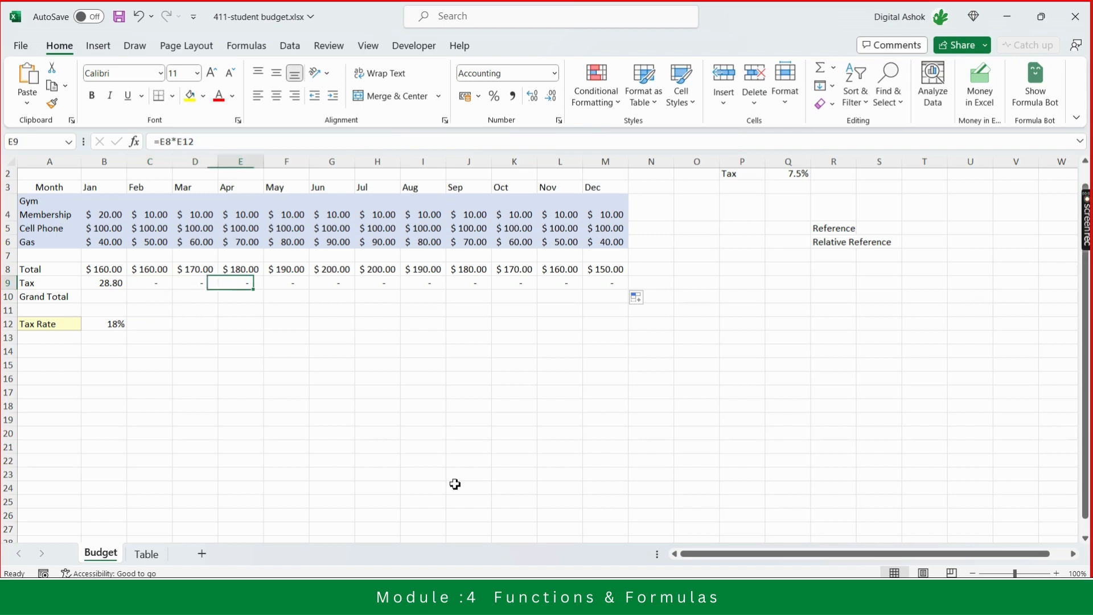
key("Right")
key("Right")
key("Left")
key("Left")
key("Left")
key("Left")
key("Left")
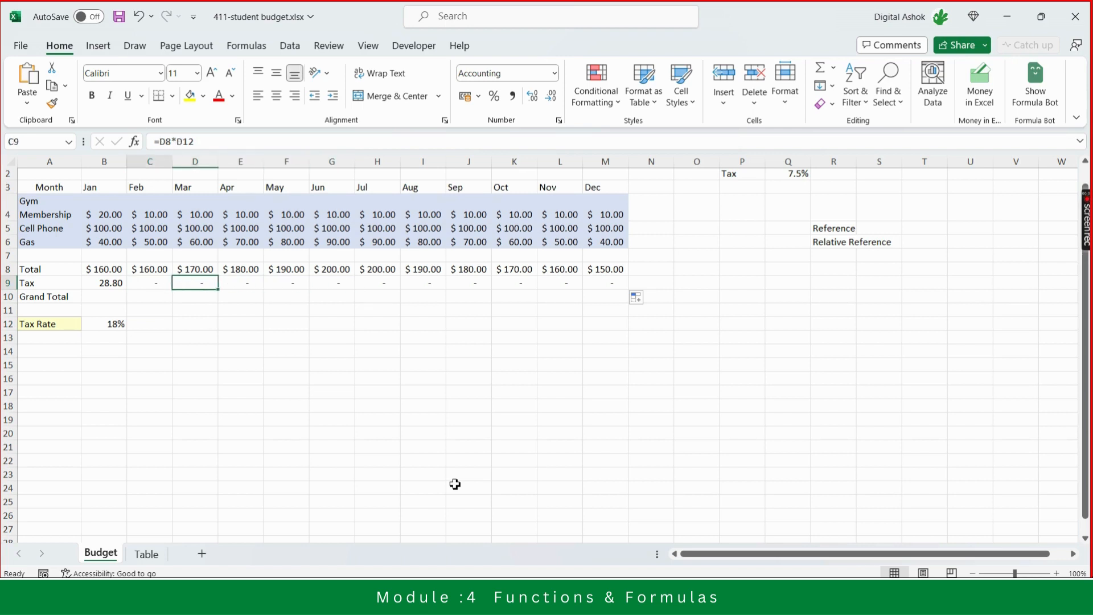
- Step through the Tax formulas in the Mar, Aug, Nov and Jan columns, then move to the cell beside the Tax Rate
key("Right")
key("Right")
key("Right")
key("Right")
key("Right")
key("Right")
key("Right")
key("Right")
key("Right")
key("Right")
key("Right")
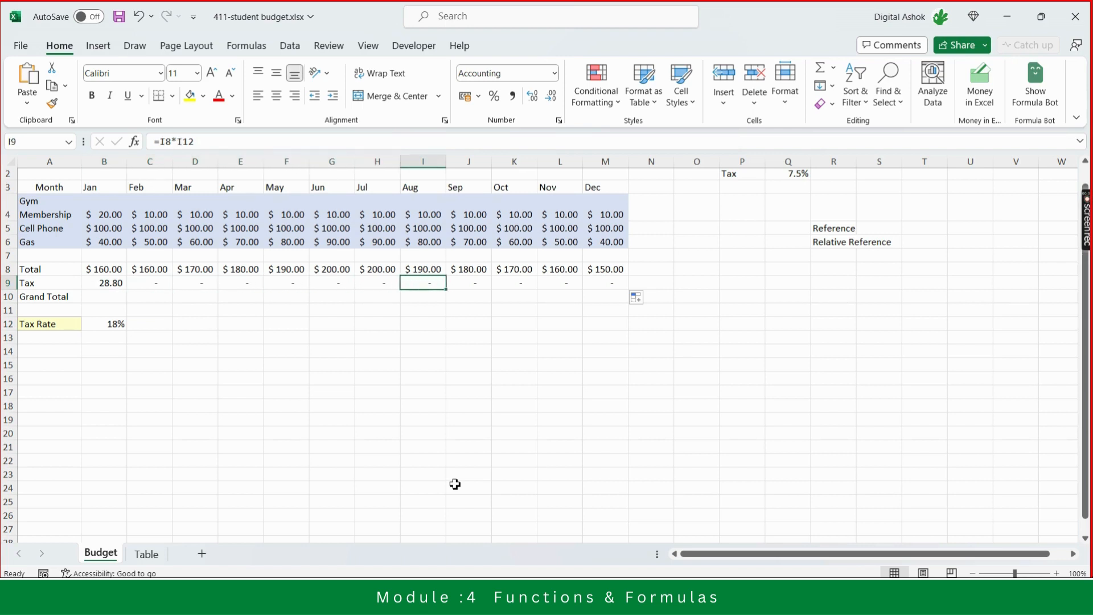
key("Left")
key("Left")
key("Left")
key("Left")
key("Left")
key("Left")
key("Left")
key("Left")
key("Left")
key("Left")
key("Left")
key("Left")
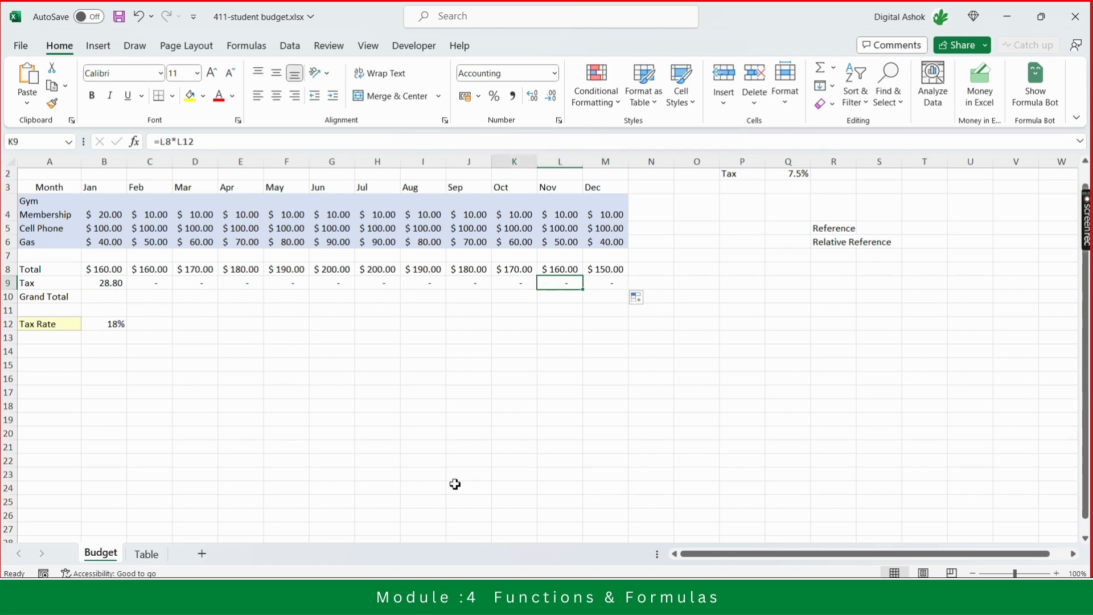
key("Right")
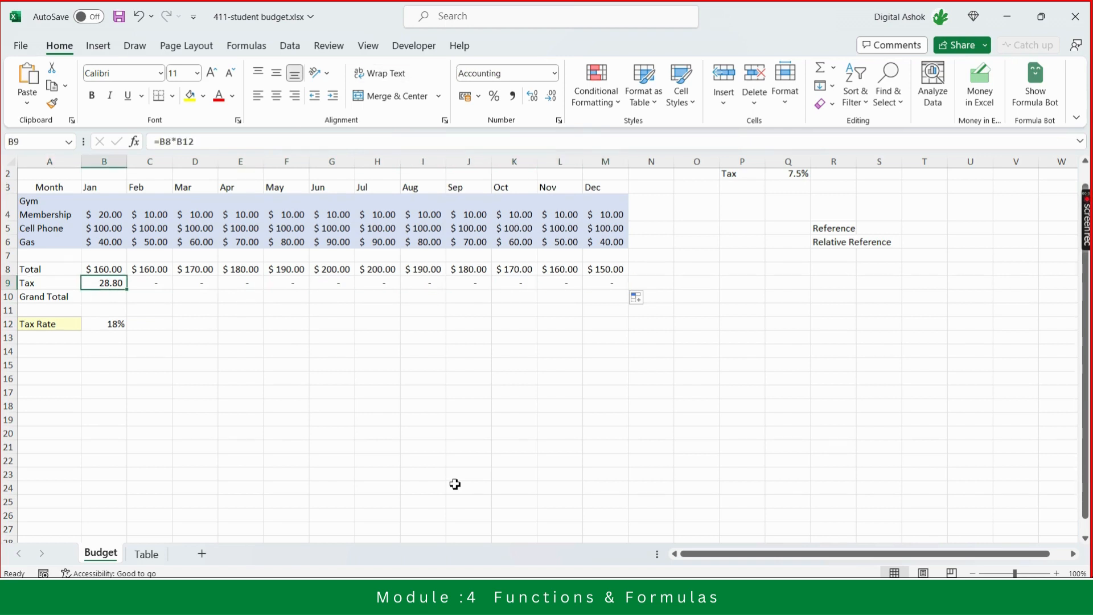
key("Down")
key("Down")
key("Down")
key("Right")
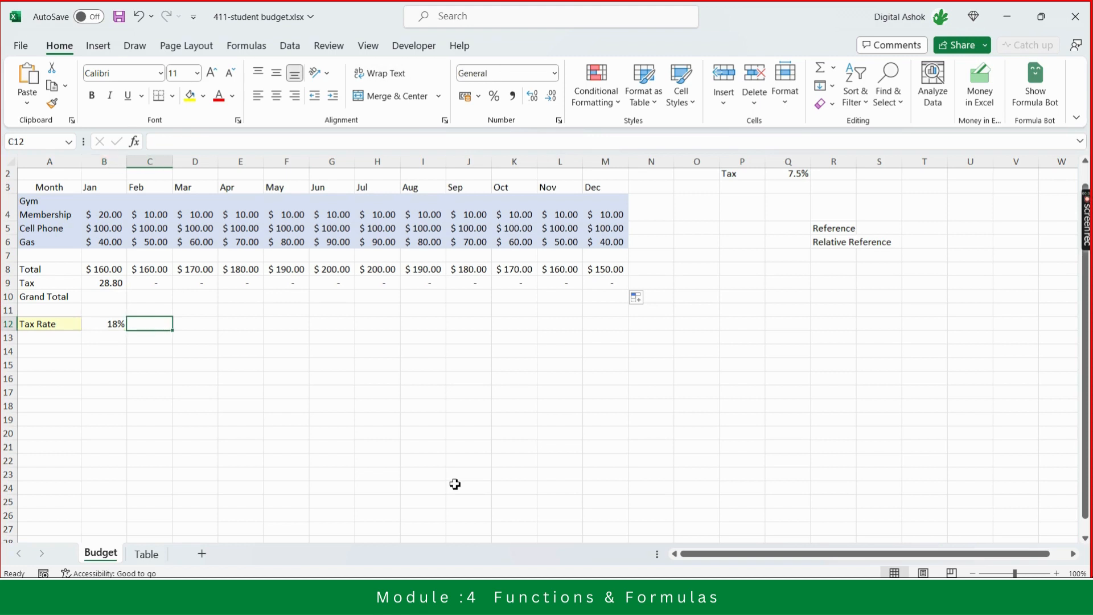
- Select the empty range C12:M12 beside the Tax Rate to examine it, returning to B12
key("Left")
key("Right")
key("shift+Right")
key("shift+Right")
key("shift+Right")
key("shift+Right")
key("shift+Right")
key("shift+Right")
key("shift+Right")
key("shift+Right")
key("shift+Right")
key("shift+Right")
key("shift+Right")
key("shift+Left")
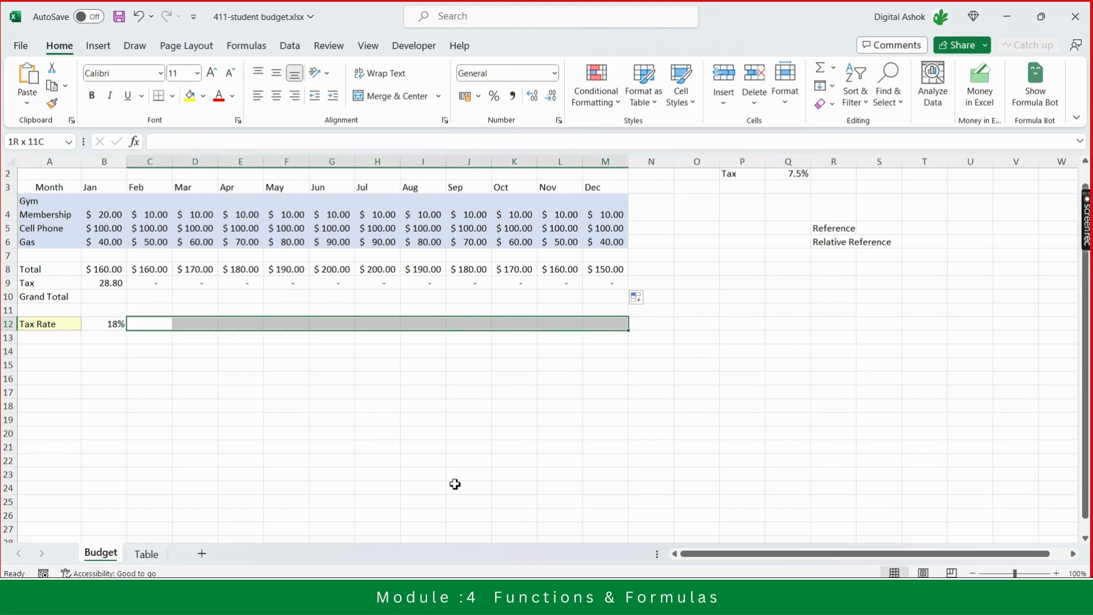
key("Left")
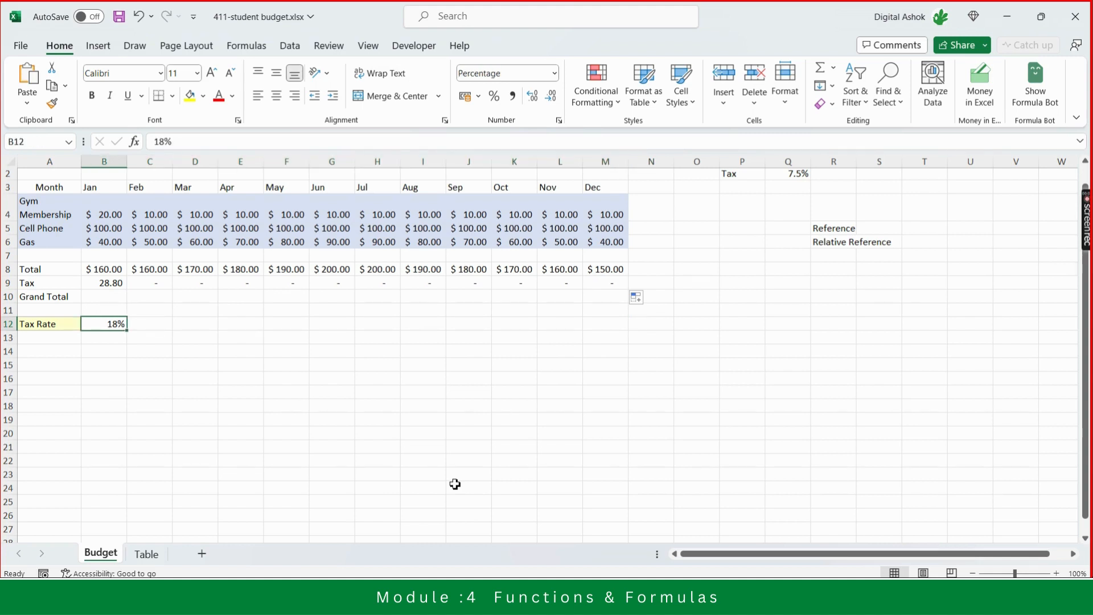
key("Right")
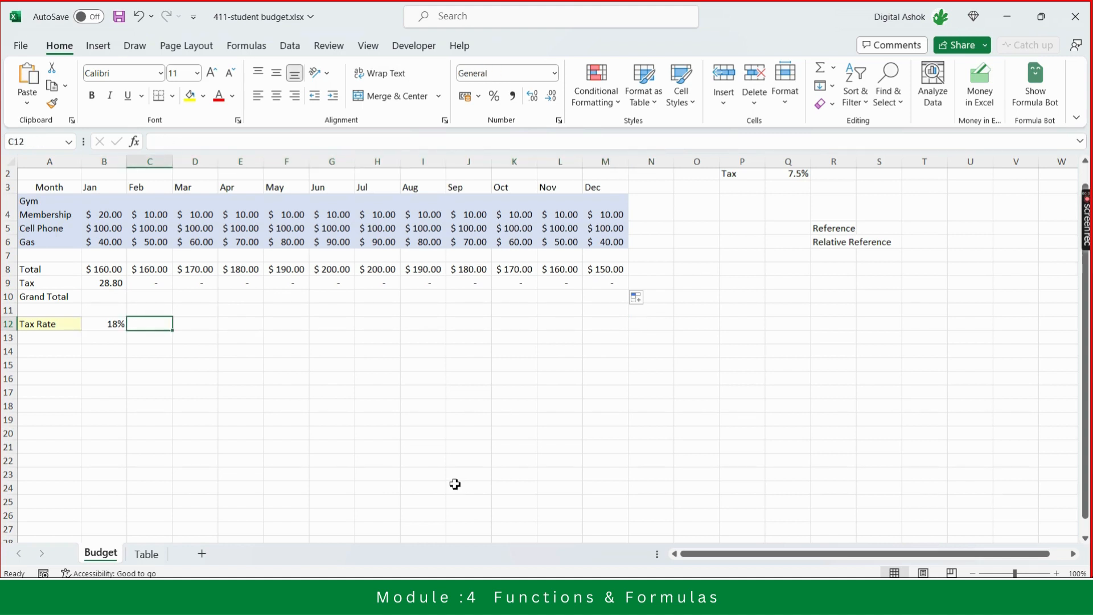
key("shift+Right")
key("shift+Right")
key("shift+Right")
key("shift+Right")
key("shift+Right")
key("shift+Right")
key("shift+Right")
key("shift+Right")
key("shift+Right")
key("shift+Right")
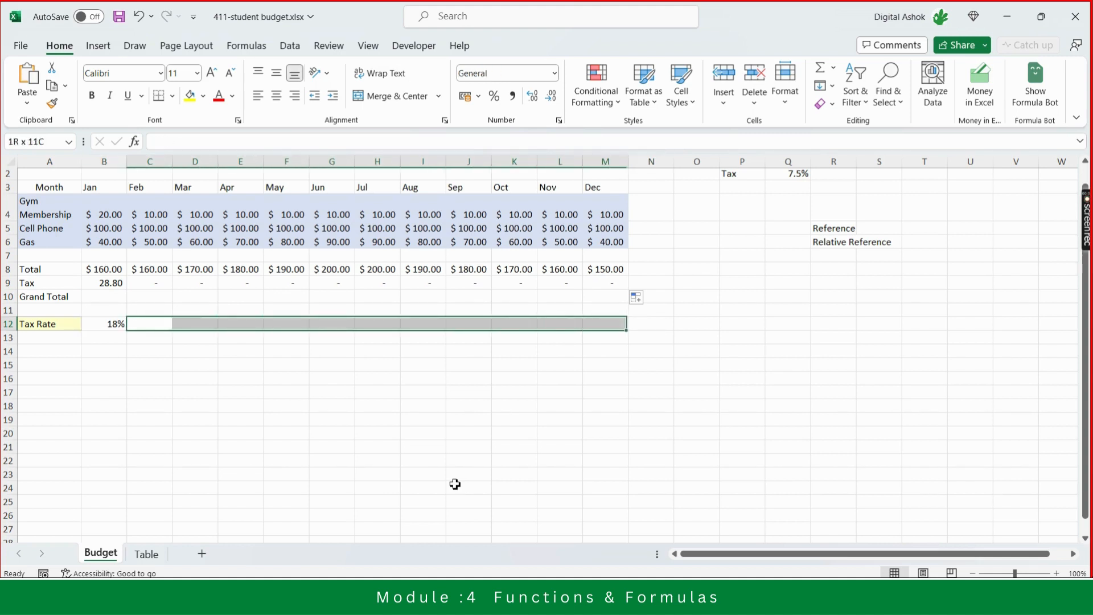
key("Left")
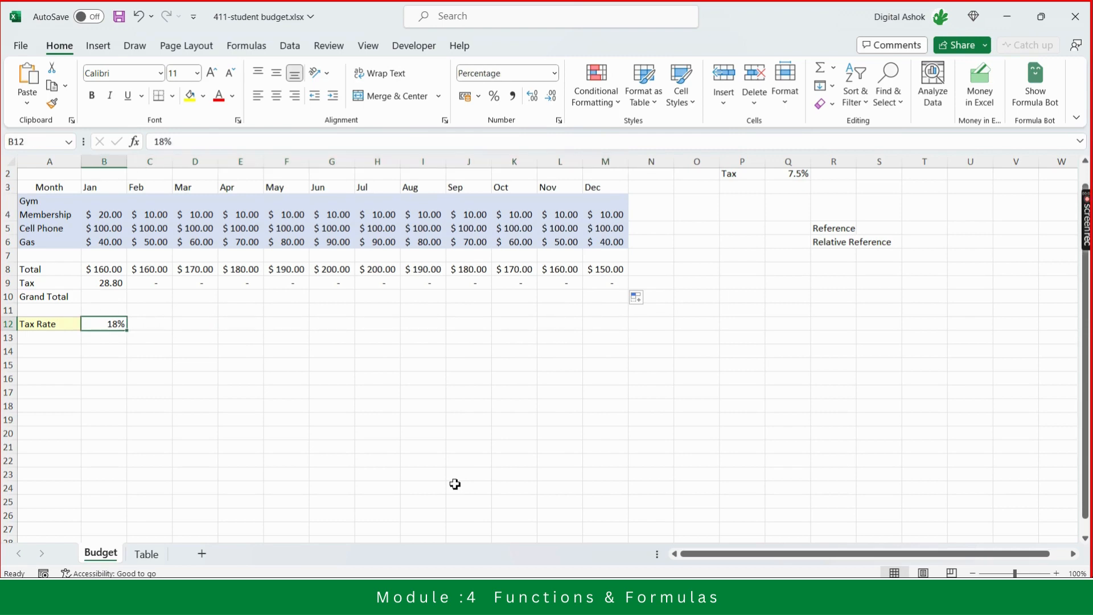
- Review the Tax formulas across the Tax row from Feb through Dec
key("Up")
key("Up")
key("Up")
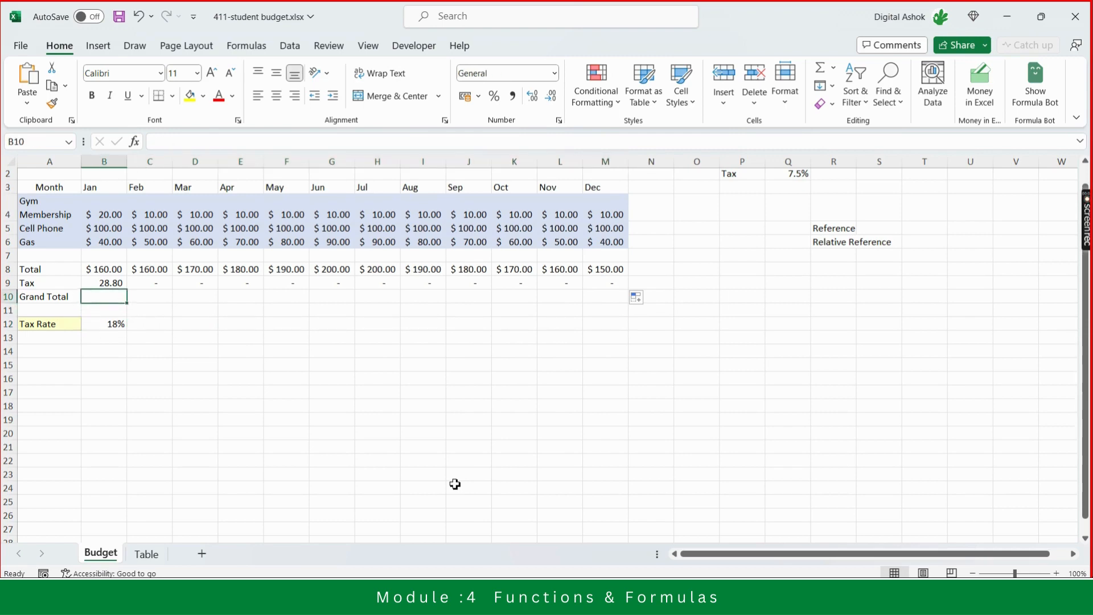
key("Right")
key("Right")
key("Right")
key("Right")
key("Right")
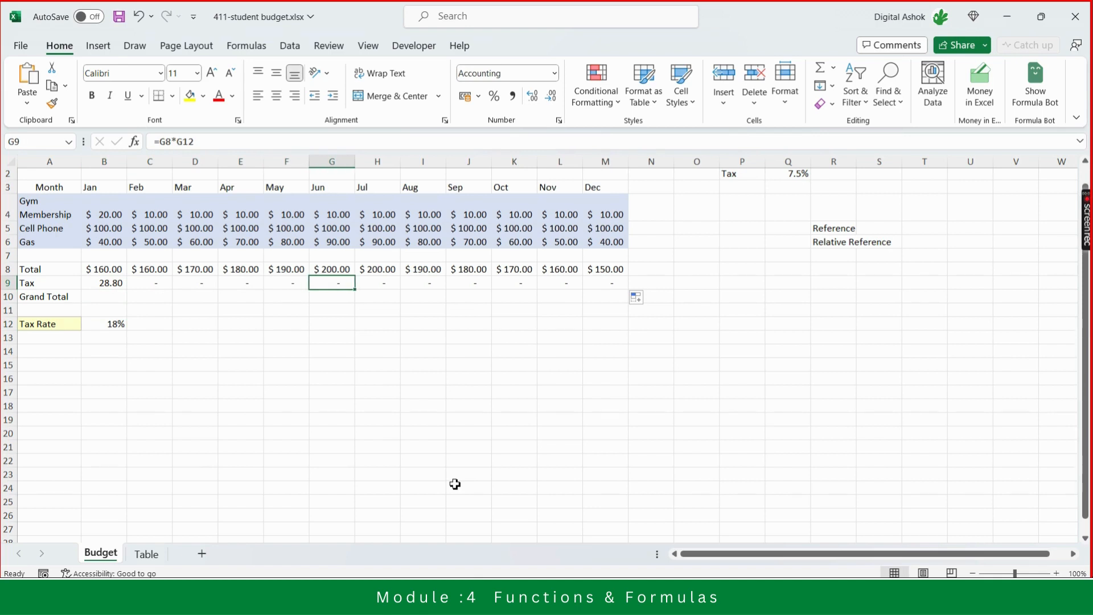
key("Left")
key("Left")
key("Left")
key("Left")
key("Right")
key("Right")
key("Left")
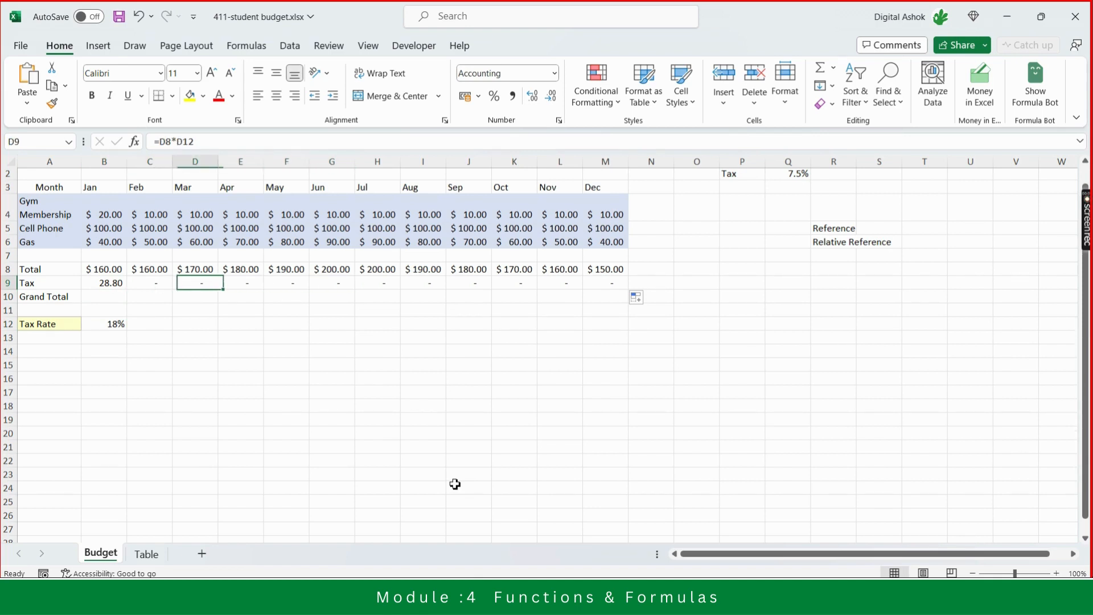
key("Left")
key("Up")
key("Down")
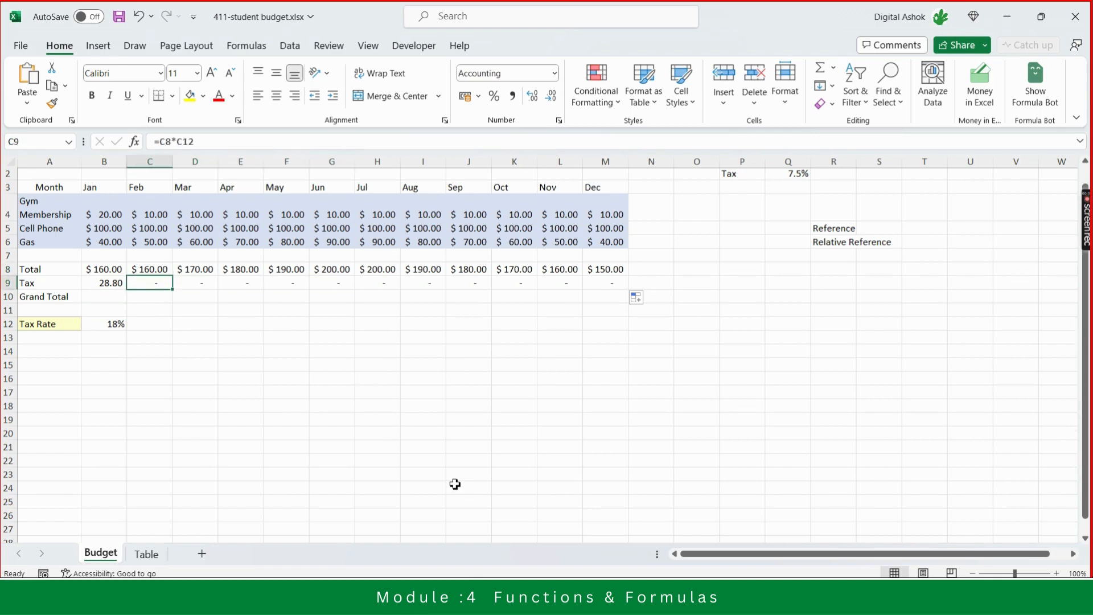
key("Right")
key("Right")
key("Right")
key("Right")
key("Right")
key("Right")
key("Right")
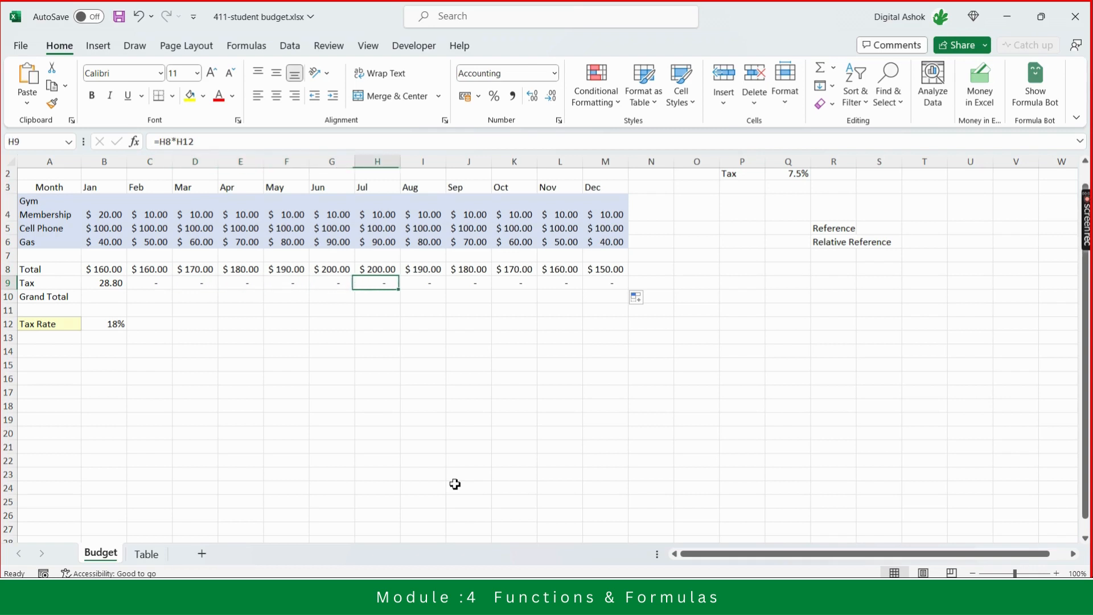
key("Right")
key("Right")
key("Left")
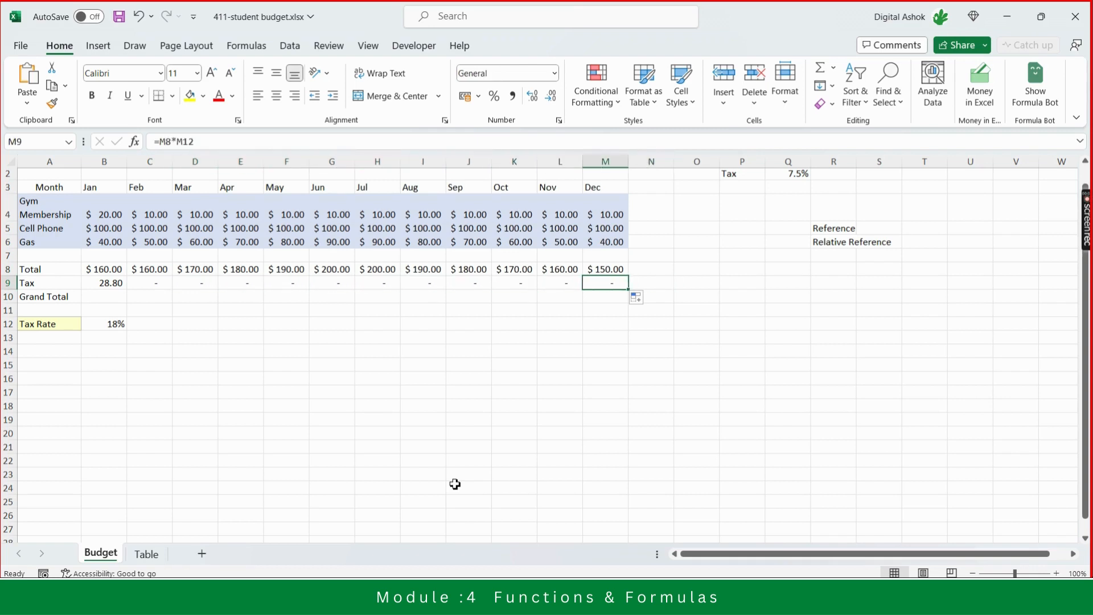
key("Left")
key("Left")
key("Left")
- Recheck the Jan to Apr Tax formulas and the Mar Total formula, ending on the Jan Tax cell
key("Home")
key("Right")
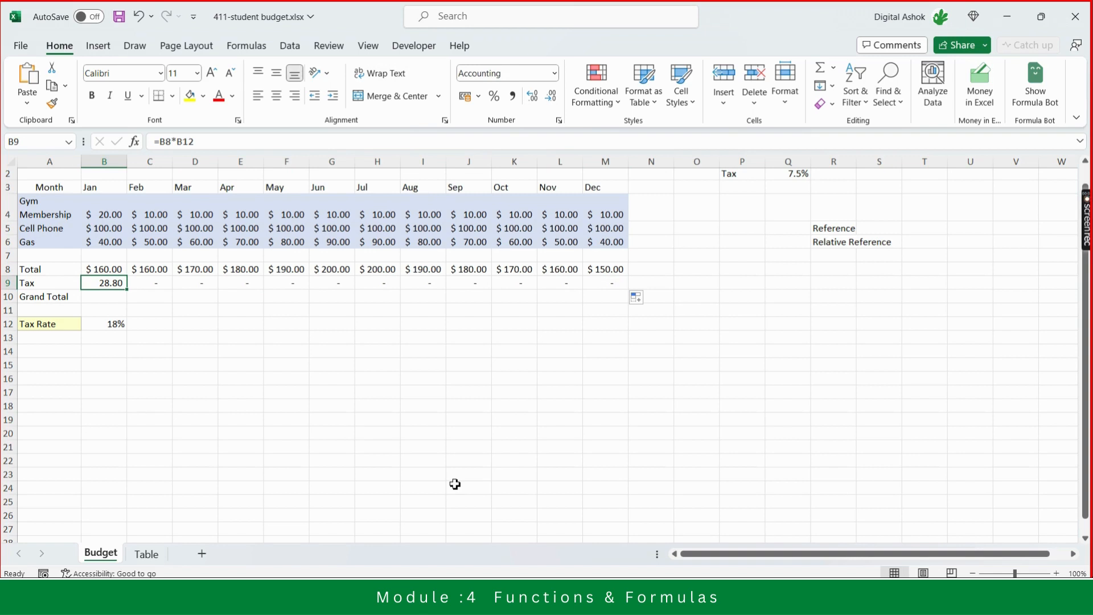
key("Right")
key("Right")
key("Right")
key("Right")
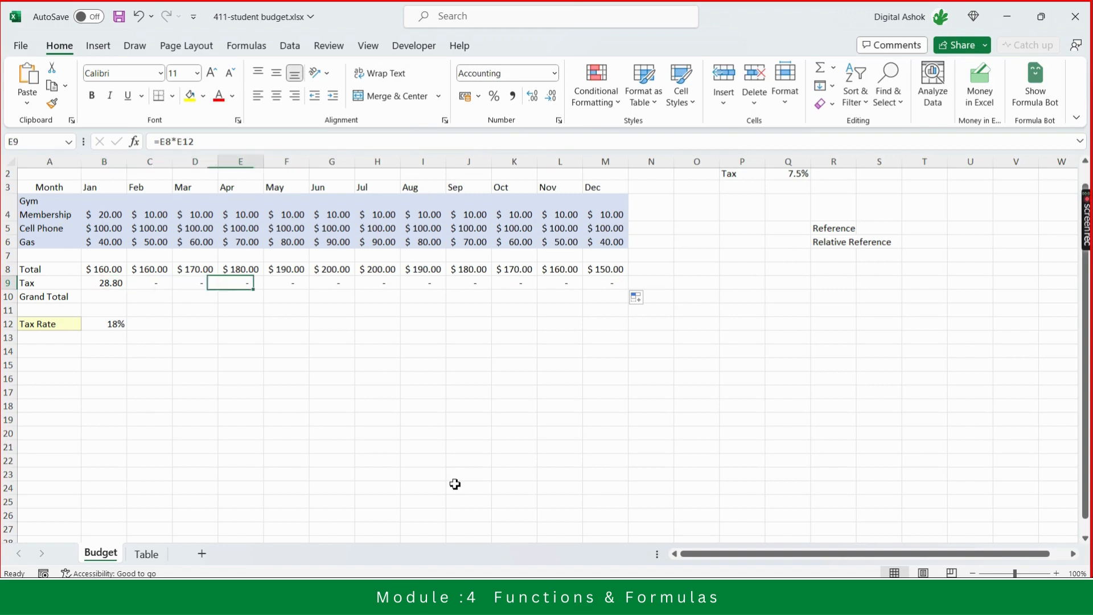
key("Left")
key("Left")
key("Left")
key("Left")
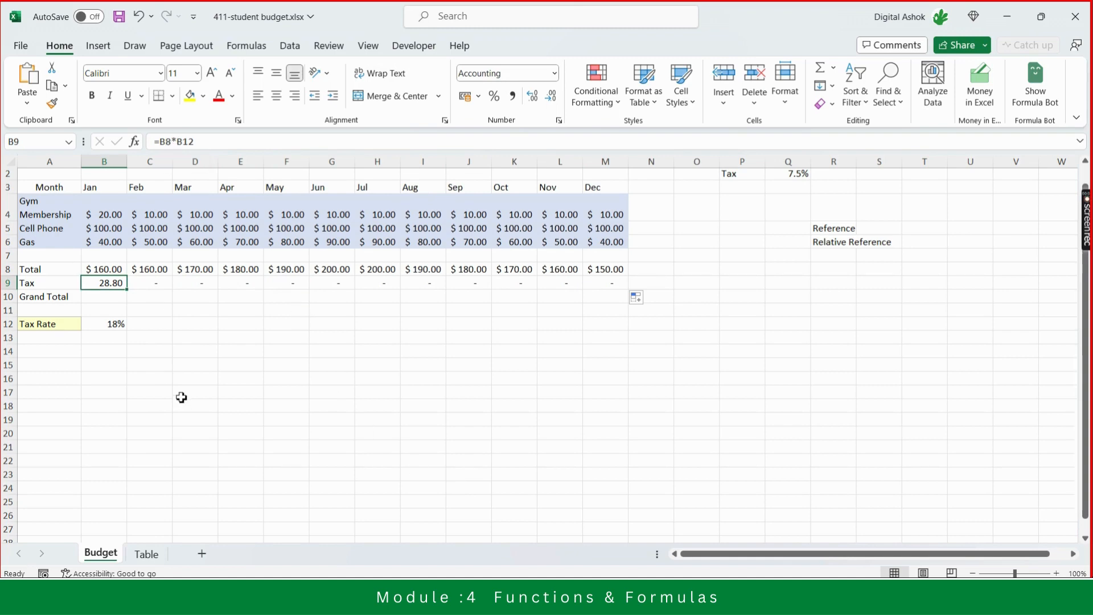
key("Right")
key("Right")
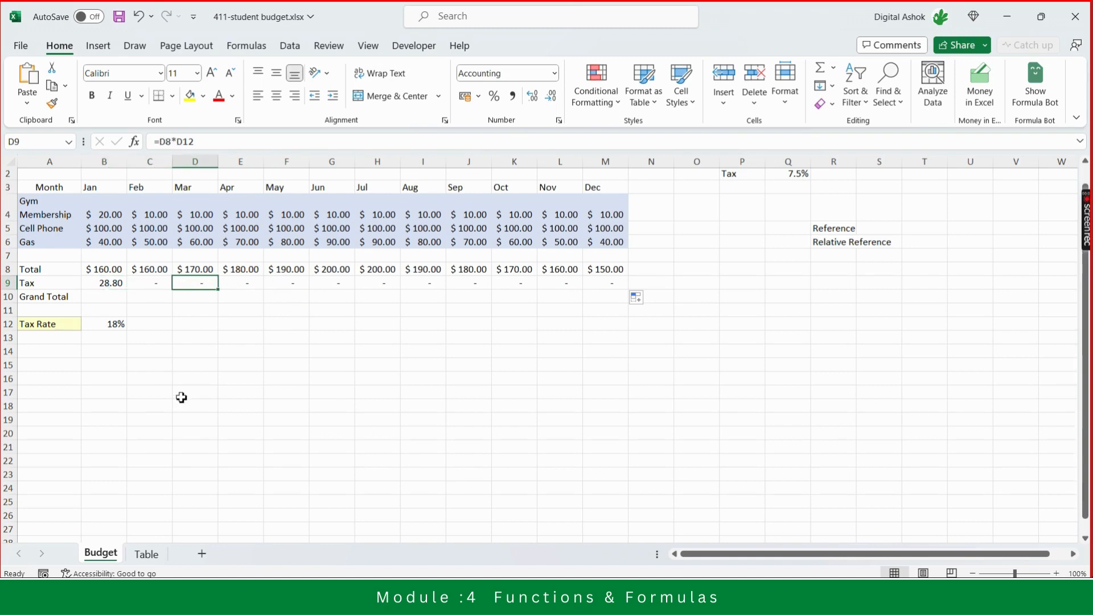
key("Up")
key("Left")
key("Left")
key("Right")
key("Right")
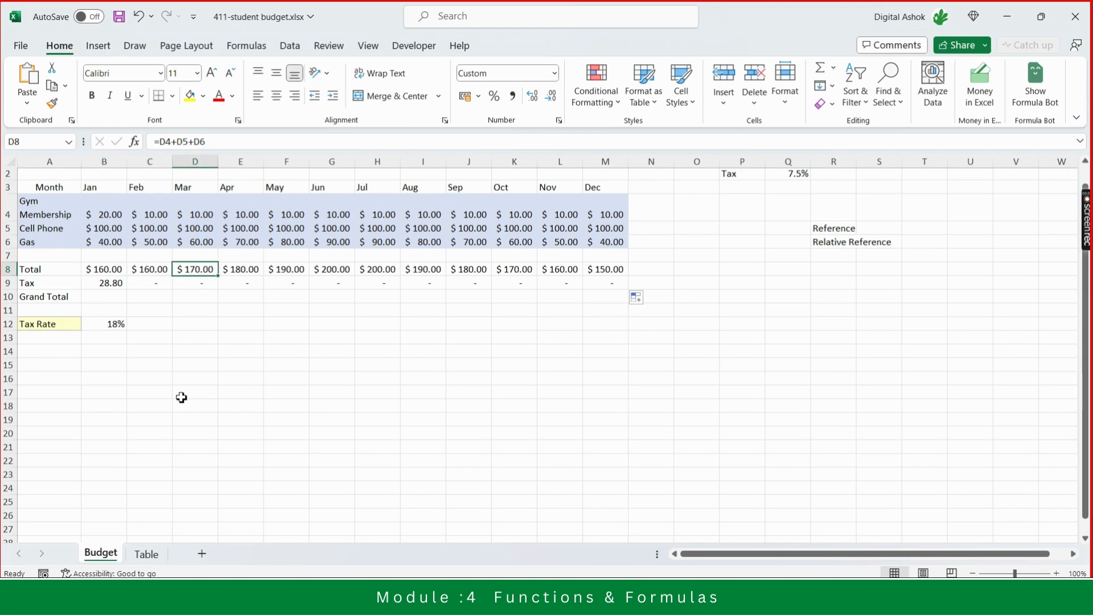
key("Down")
key("Left")
key("Left")
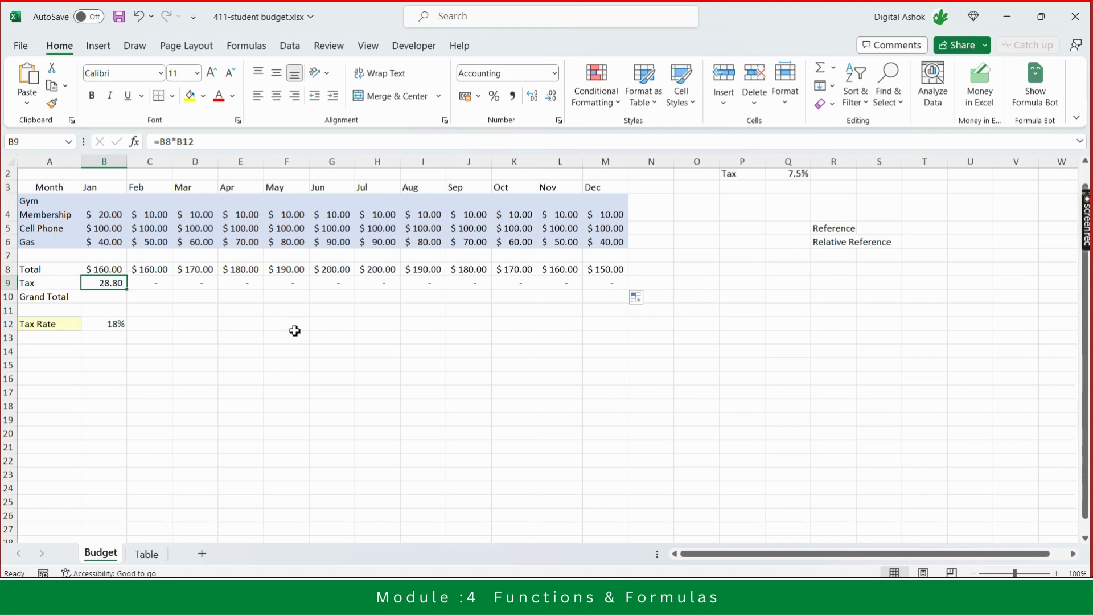
- Make the tax rate reference in the Jan Tax formula absolute so it reads =B8*$B$12
left_click(179, 138)
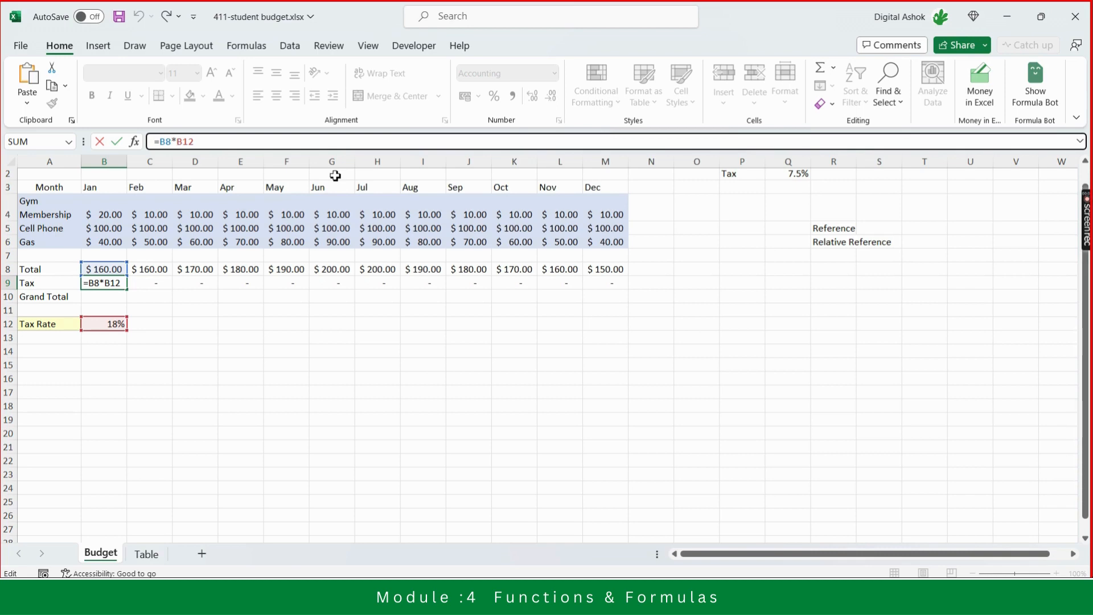
type("$")
key("BackSpace")
left_click(184, 142)
key("F4")
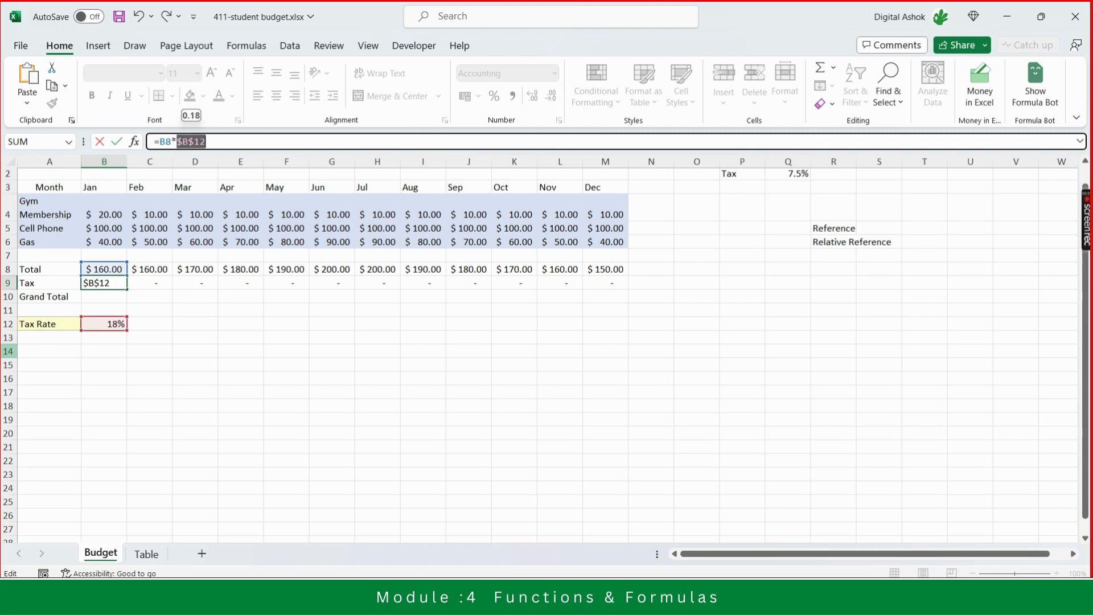
left_click(206, 141)
key("Return")
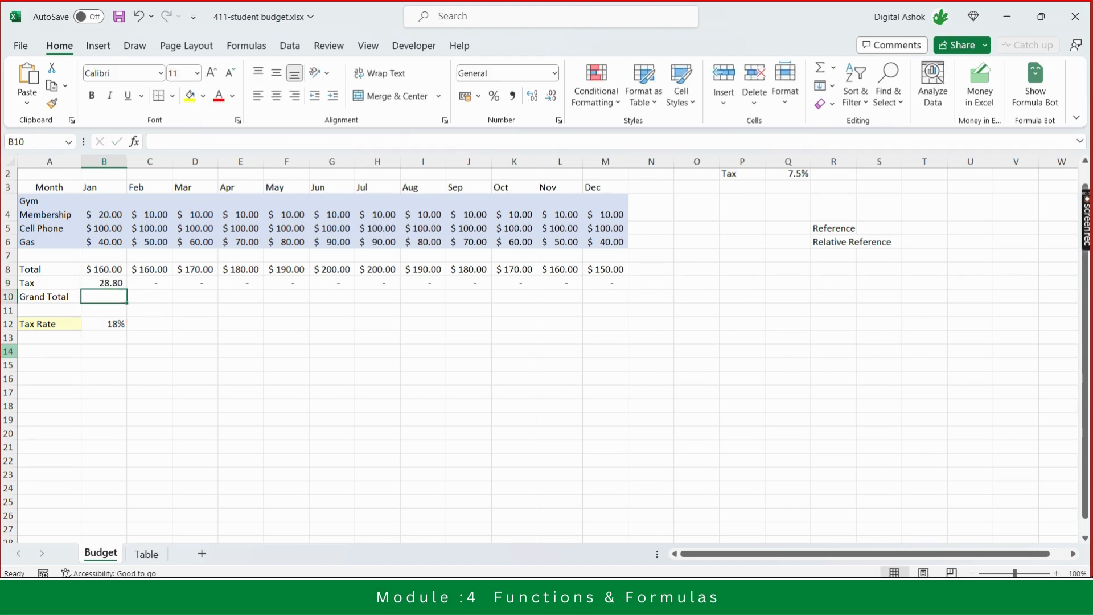
- Copy the corrected Jan Tax formula into the Feb through Dec Tax cells
key("Up")
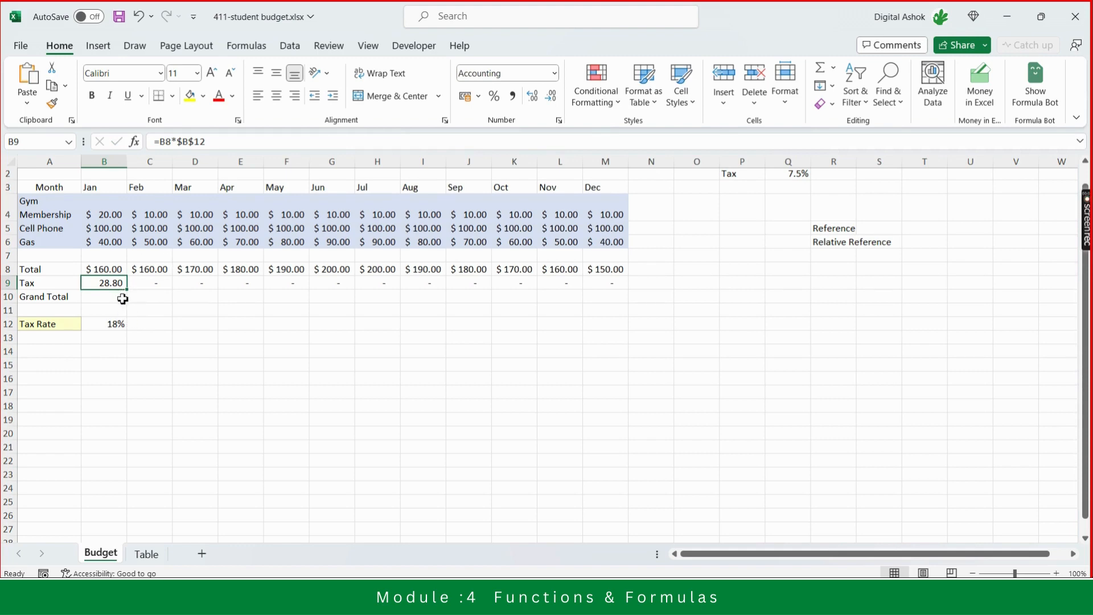
key("ctrl+c")
left_click(160, 285)
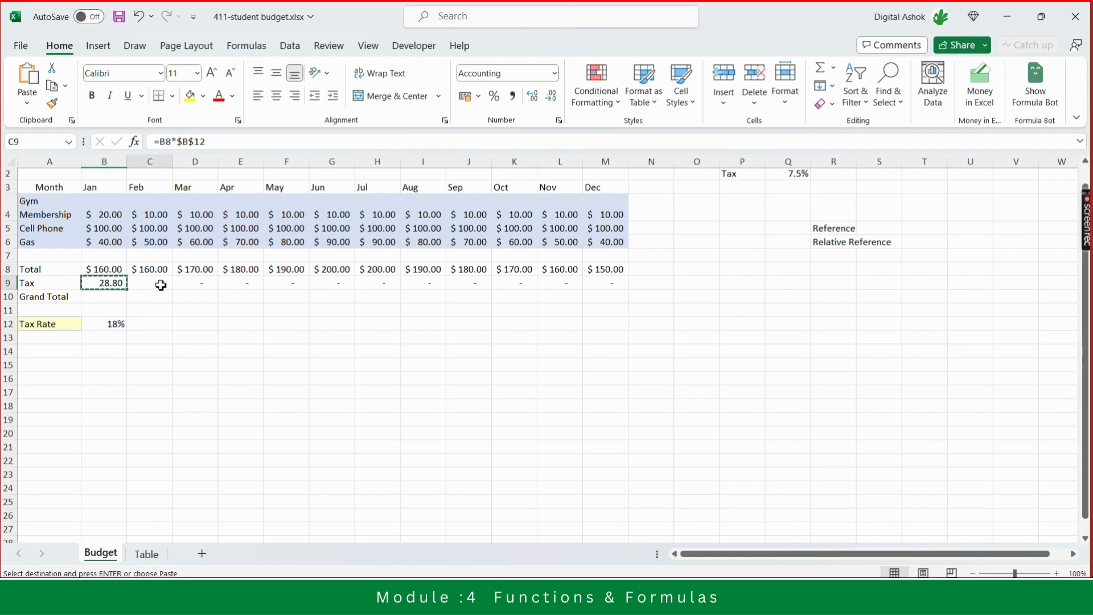
key("shift+Right")
key("shift+Right")
key("shift+Right")
key("shift+Right")
key("shift+Right")
key("shift+Right")
key("shift+Right")
key("shift+Right")
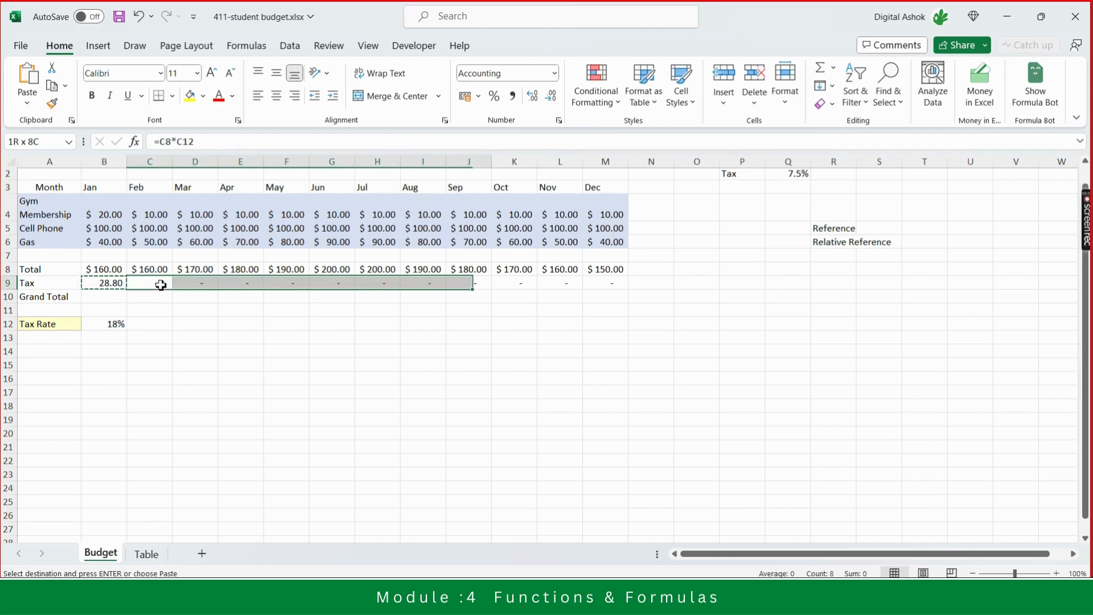
key("shift+Right")
key("shift+Right")
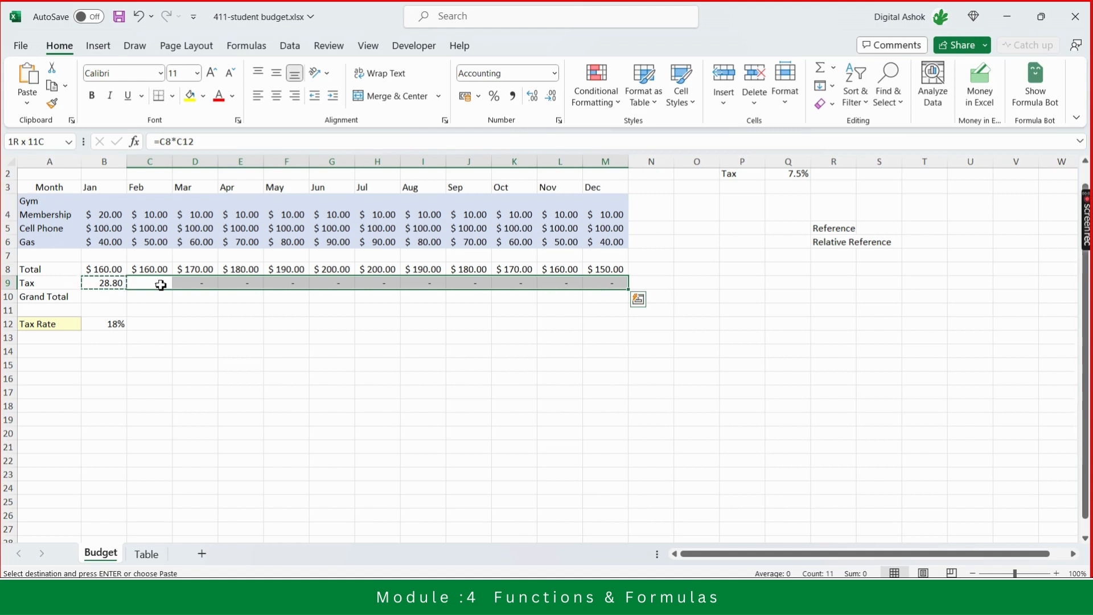
key("ctrl+v")
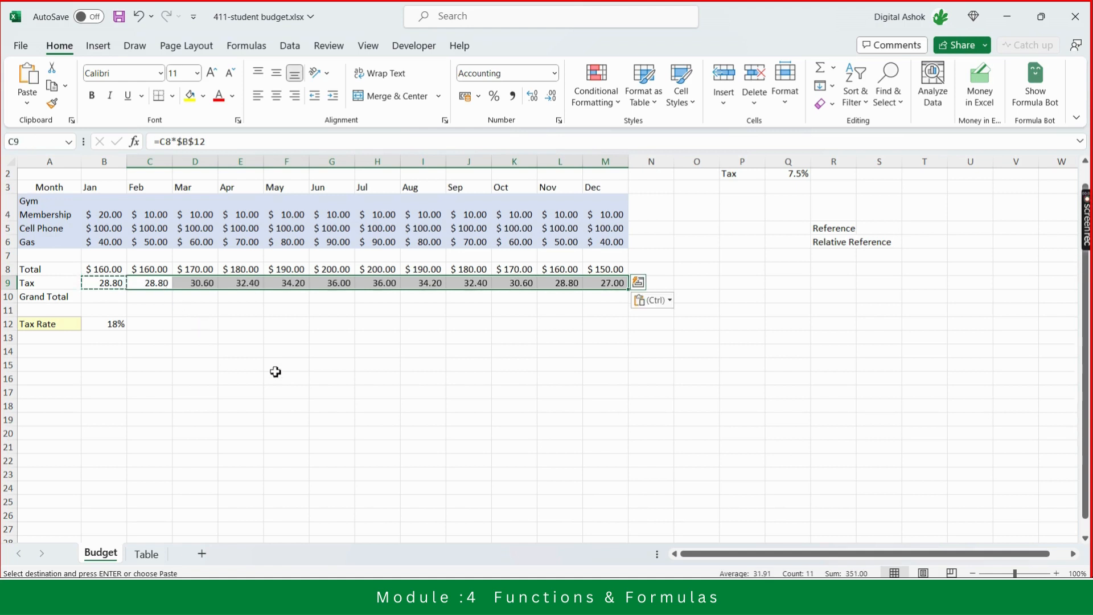
key("Escape")
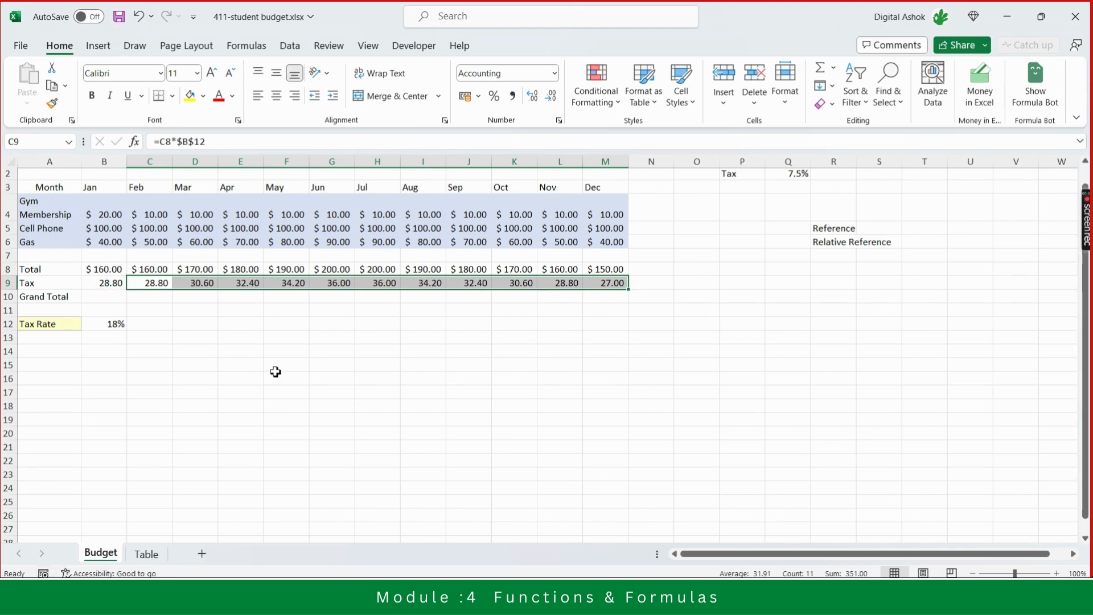
- Inspect the pasted Tax formulas in each month column from Feb to Dec
key("Left")
key("Right")
key("Right")
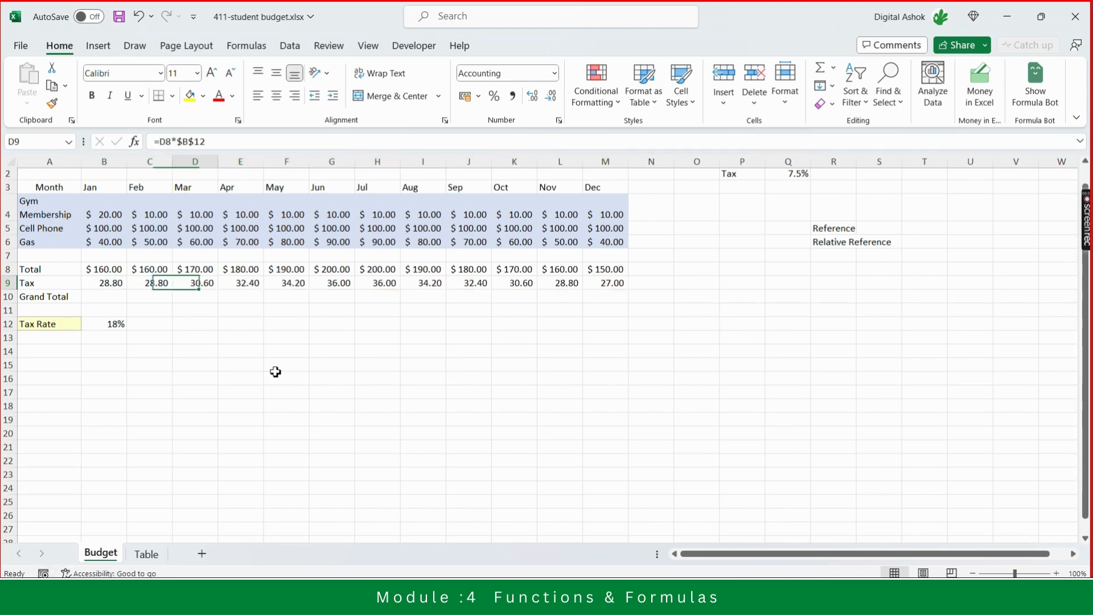
key("Right")
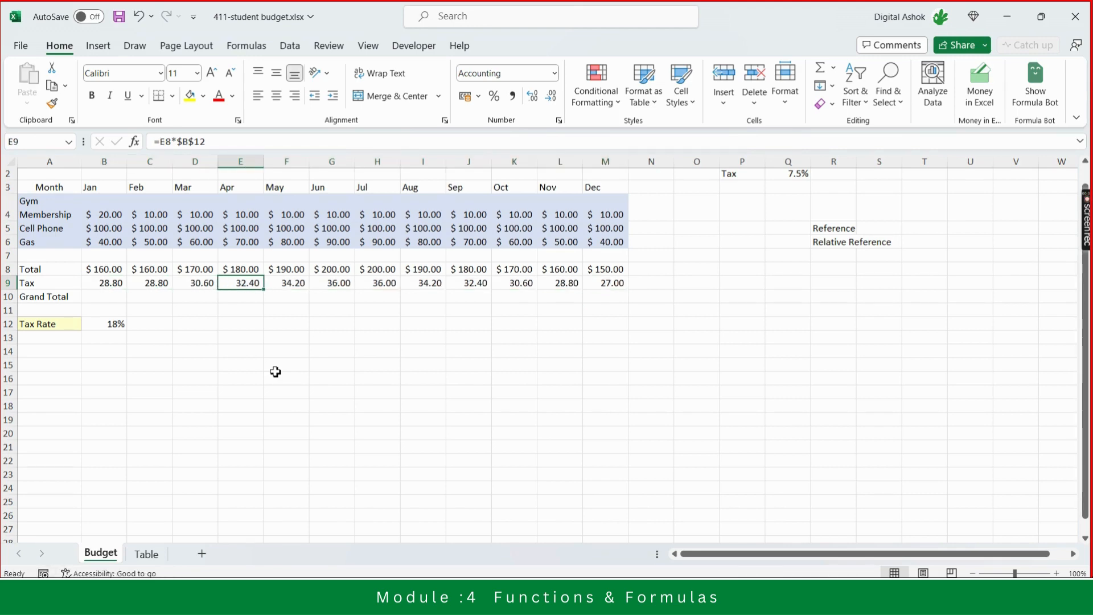
key("Right")
key("Right")
key("Right")
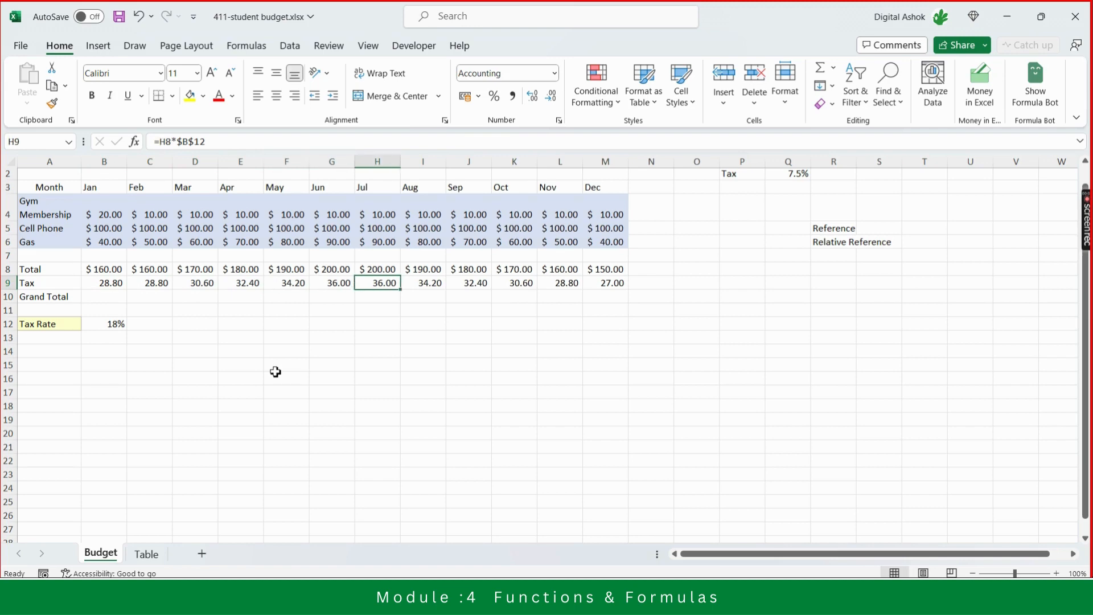
key("Right")
key("Right")
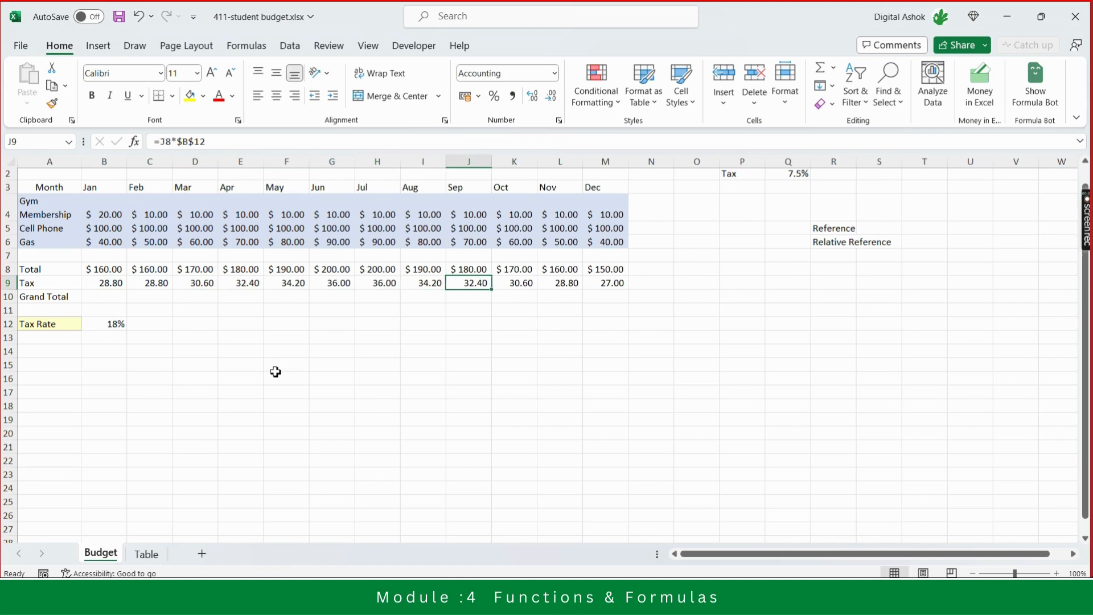
key("Right")
key("Right")
key("Right")
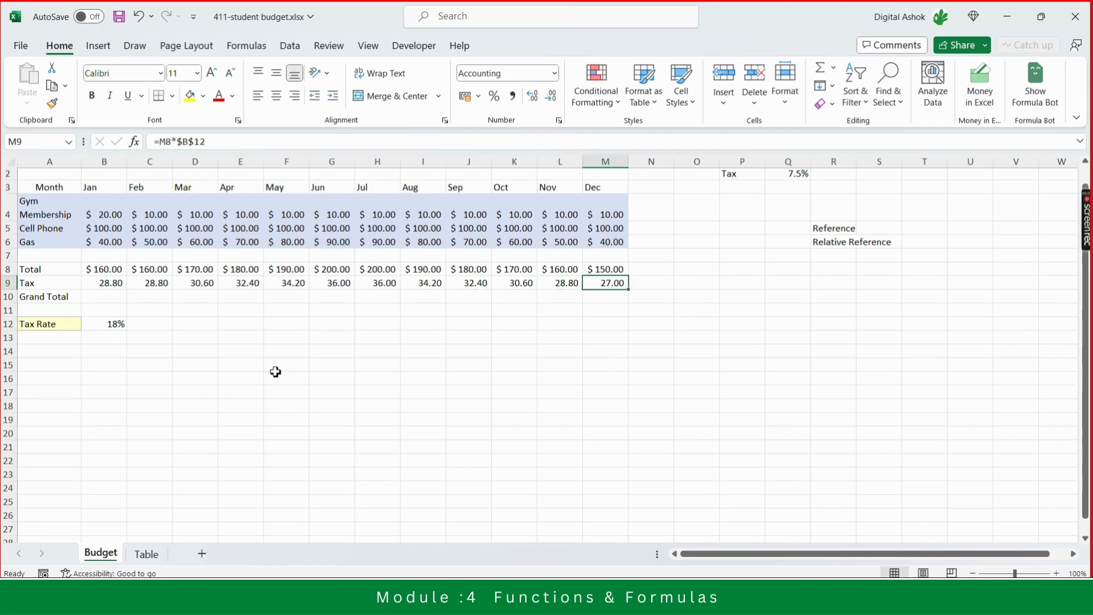
- Add the label Absolute Reference in column R beneath Relative Reference
key("Left")
key("Left")
key("Left")
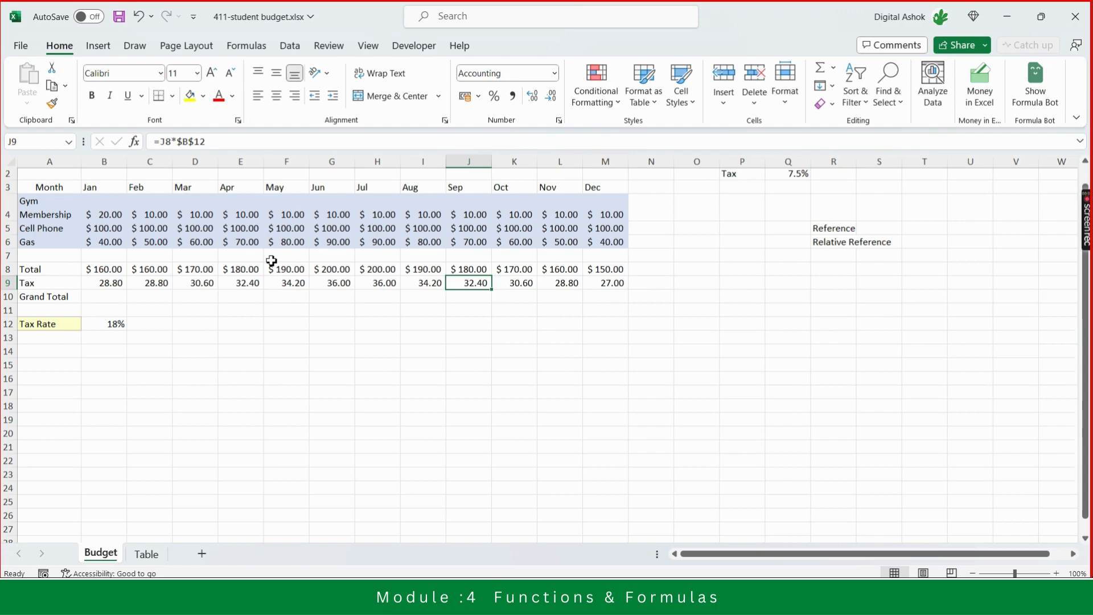
left_click(835, 261)
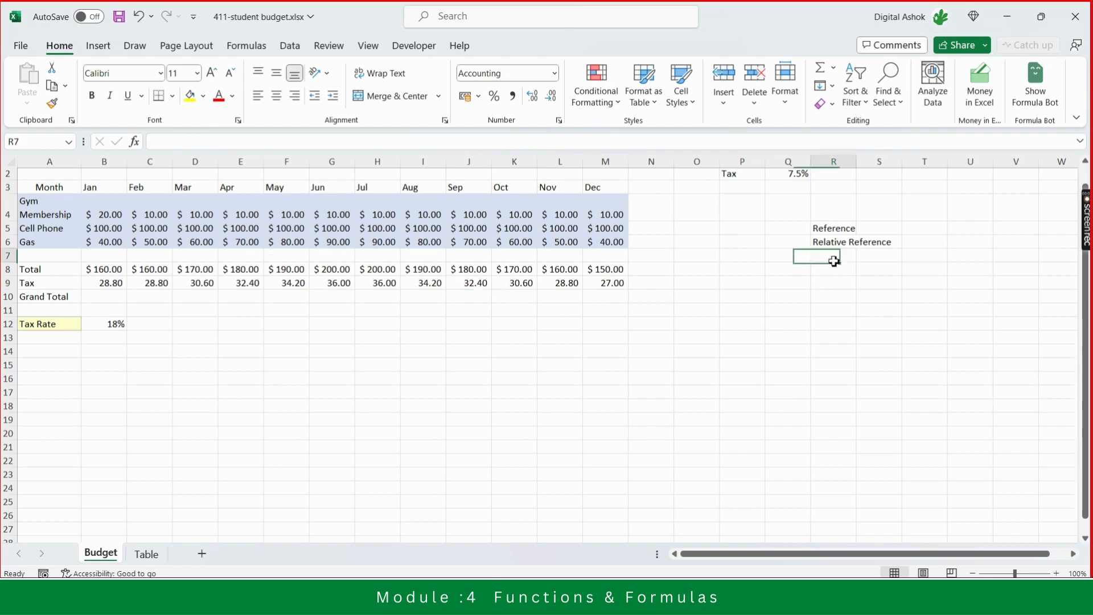
type("A")
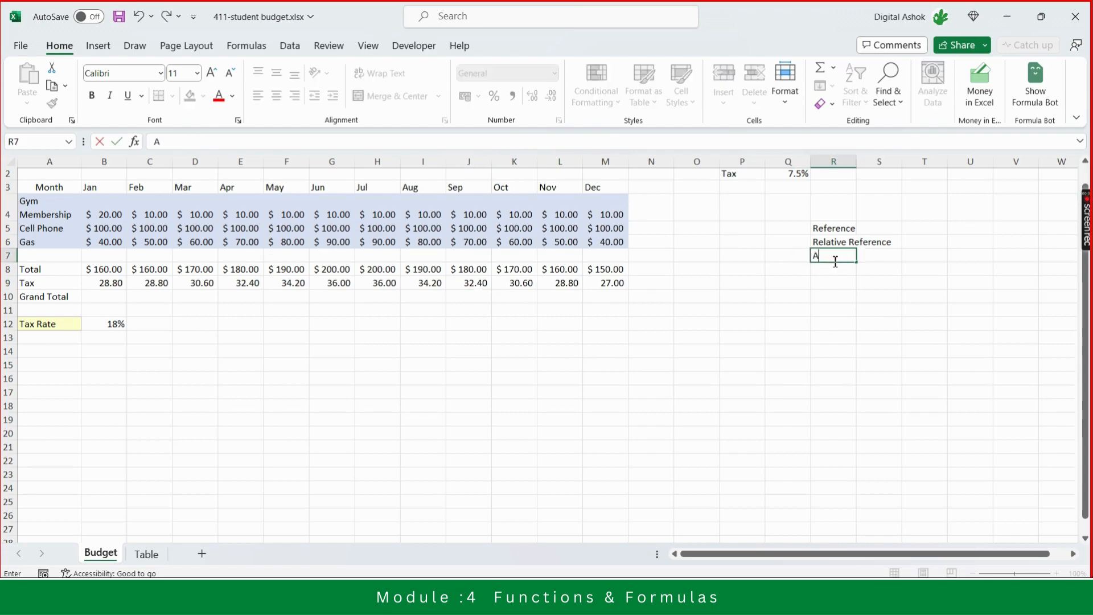
type("bsolute Reference")
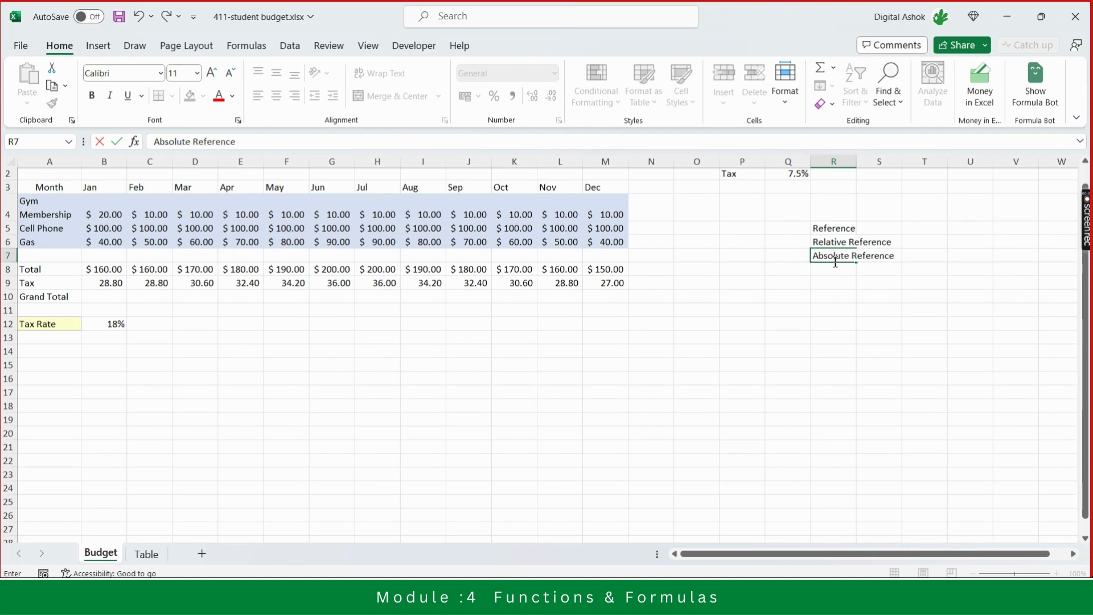
key("Return")
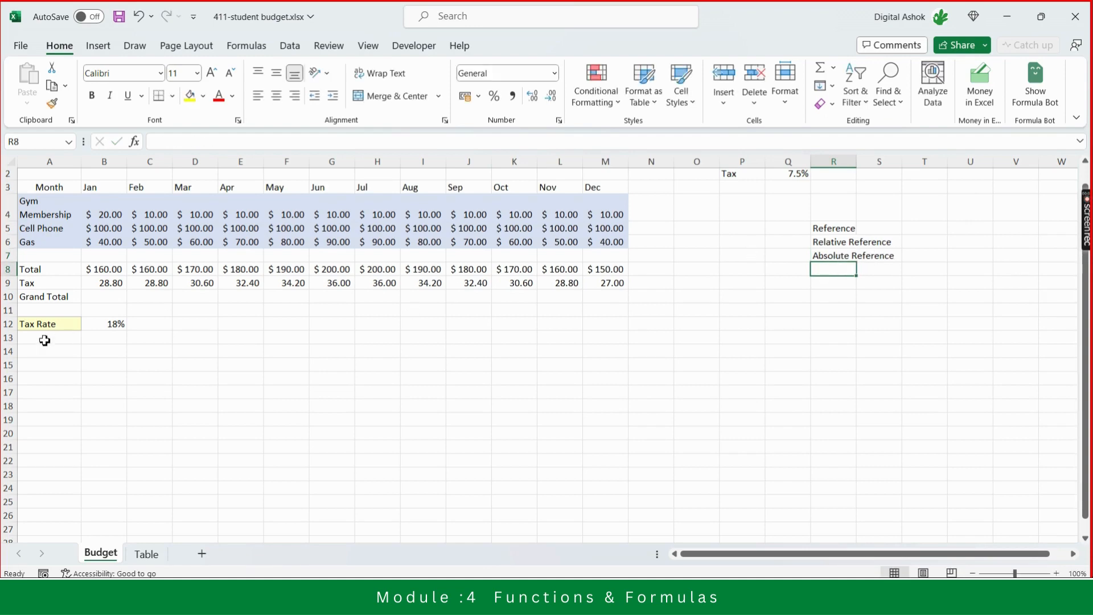
- Examine the Jan Total and Jan Tax formulas and the empty Grand Total cell below them
left_click(103, 284)
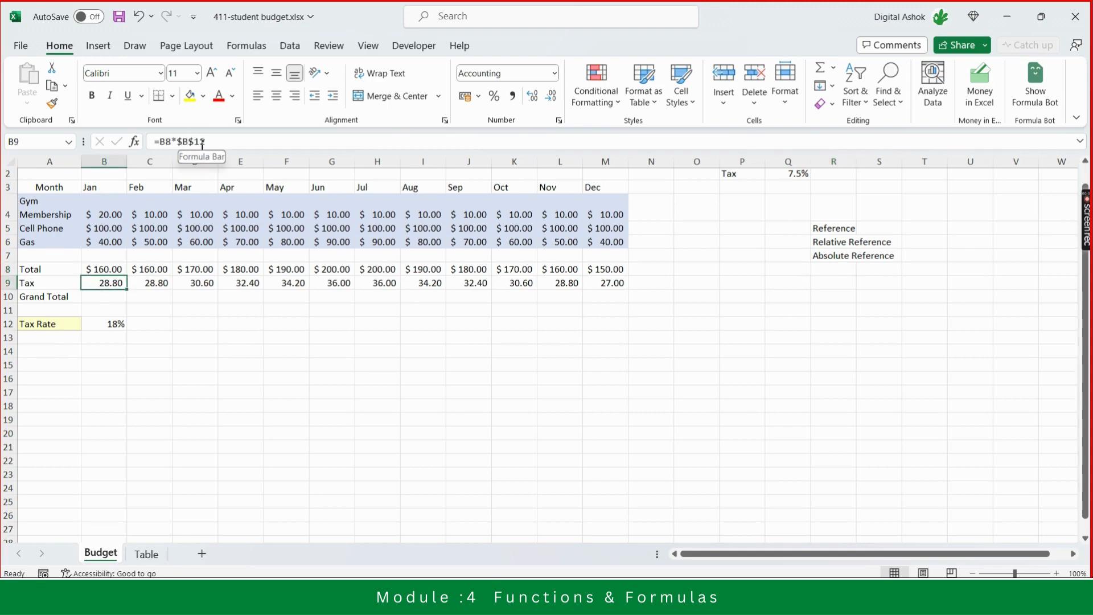
left_click(221, 142)
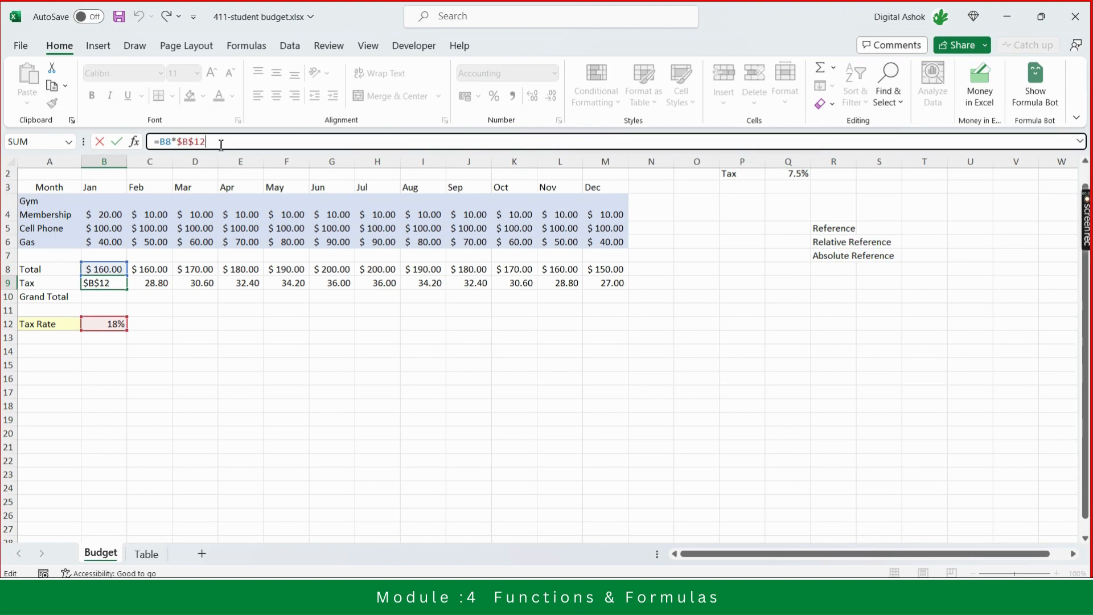
key("Return")
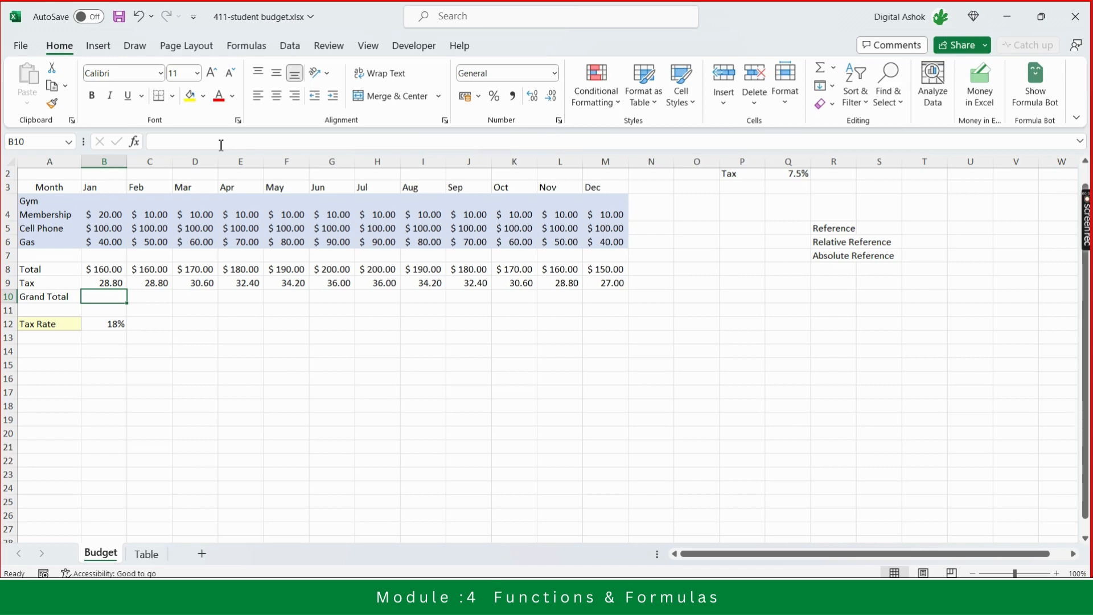
key("Up")
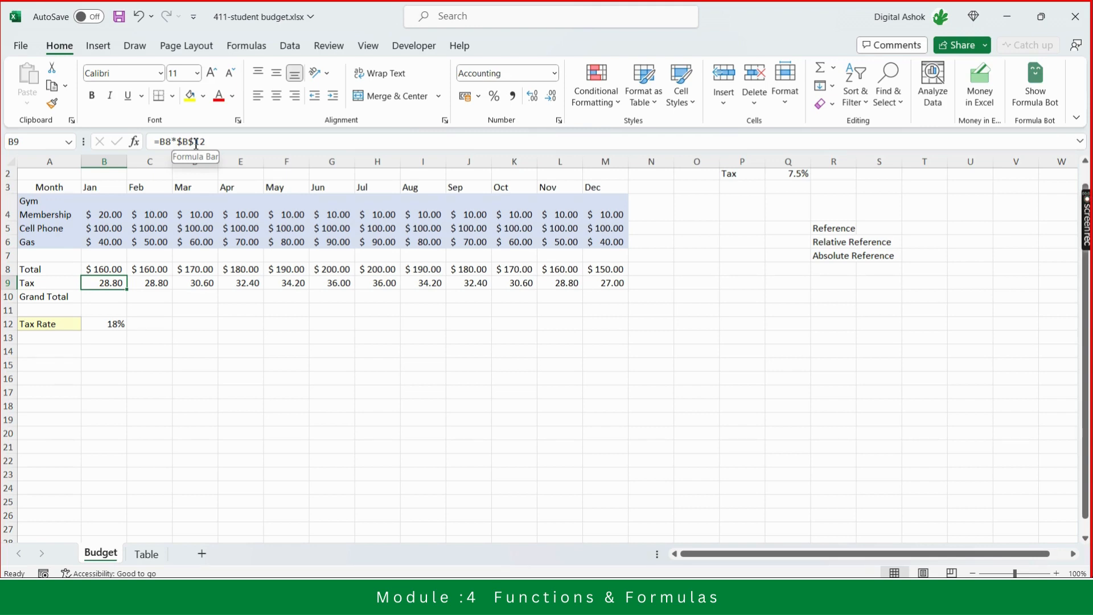
key("Down")
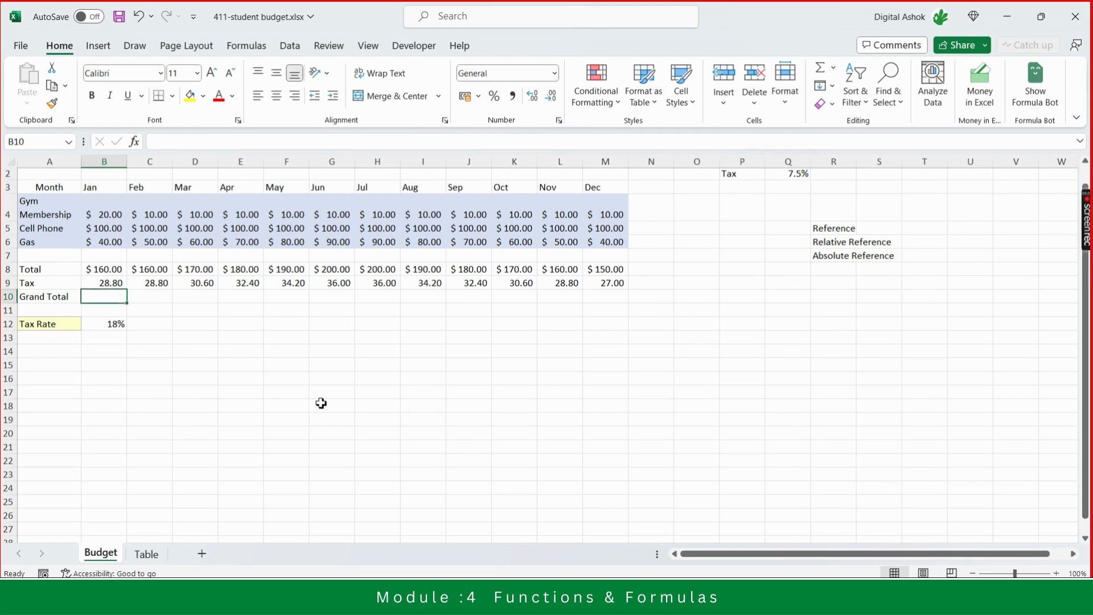
key("Up")
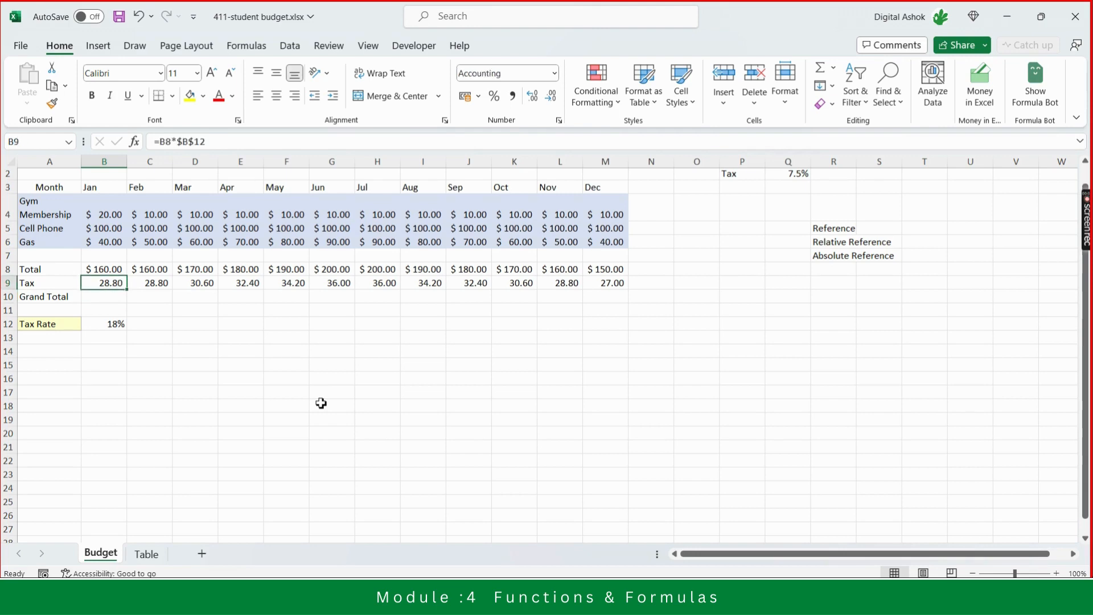
key("Up")
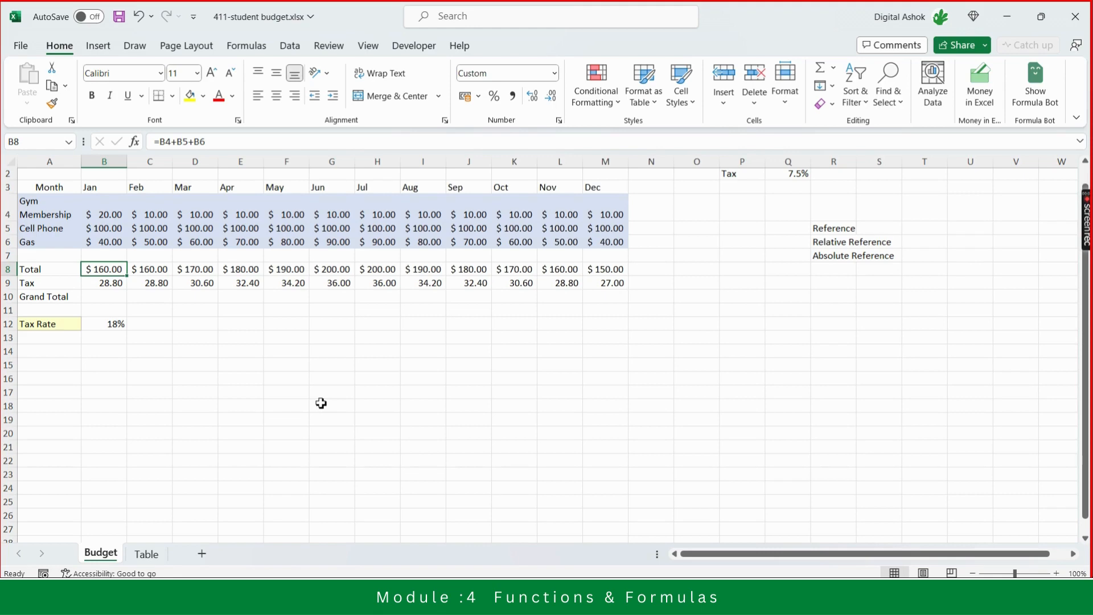
key("Down")
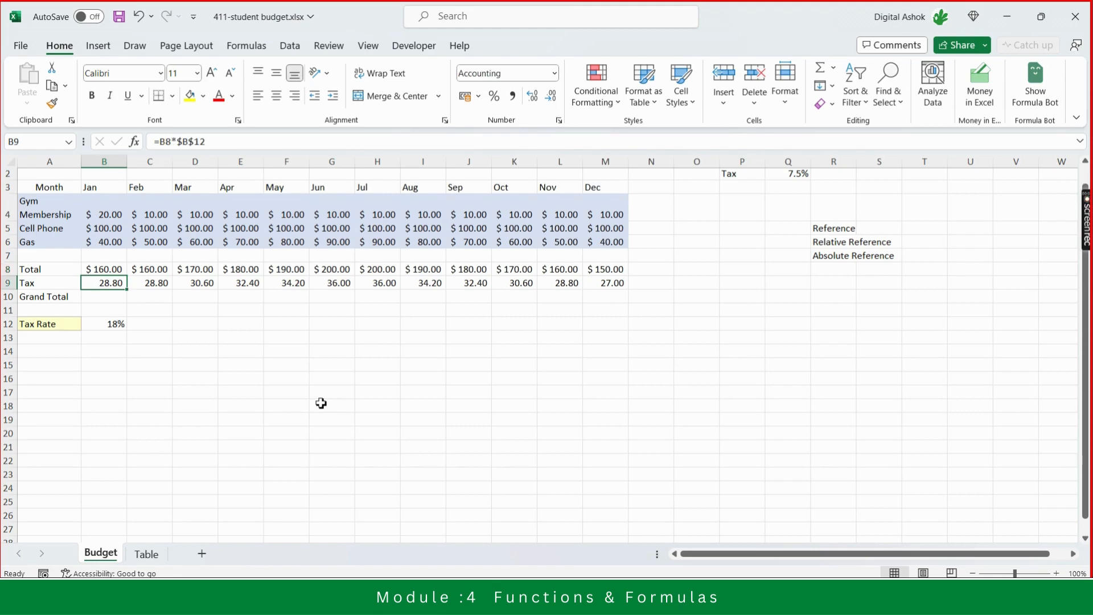
key("Up")
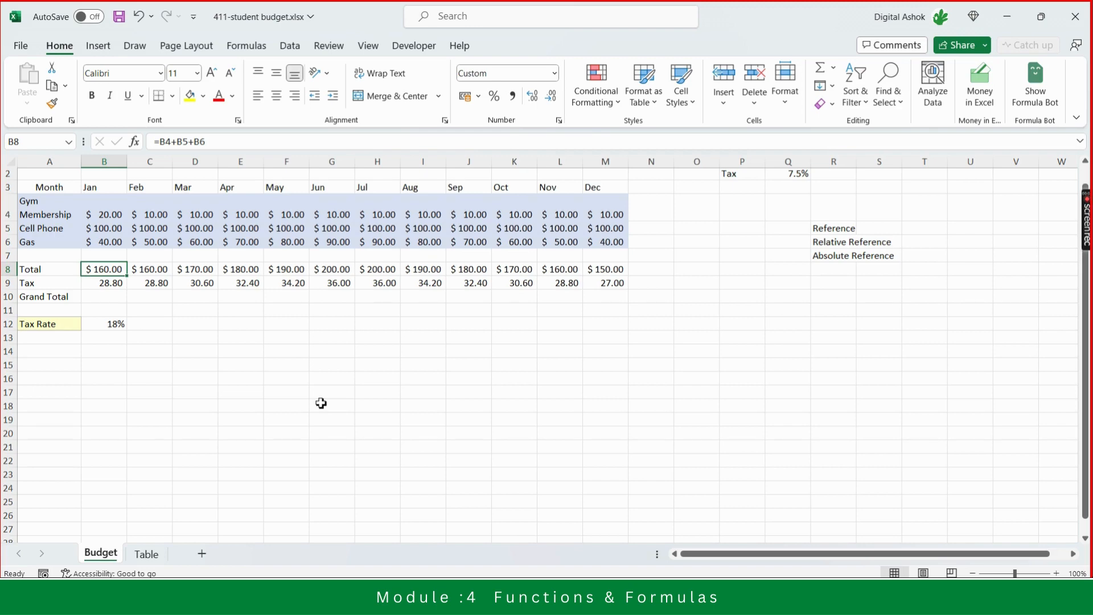
key("Down")
key("Down")
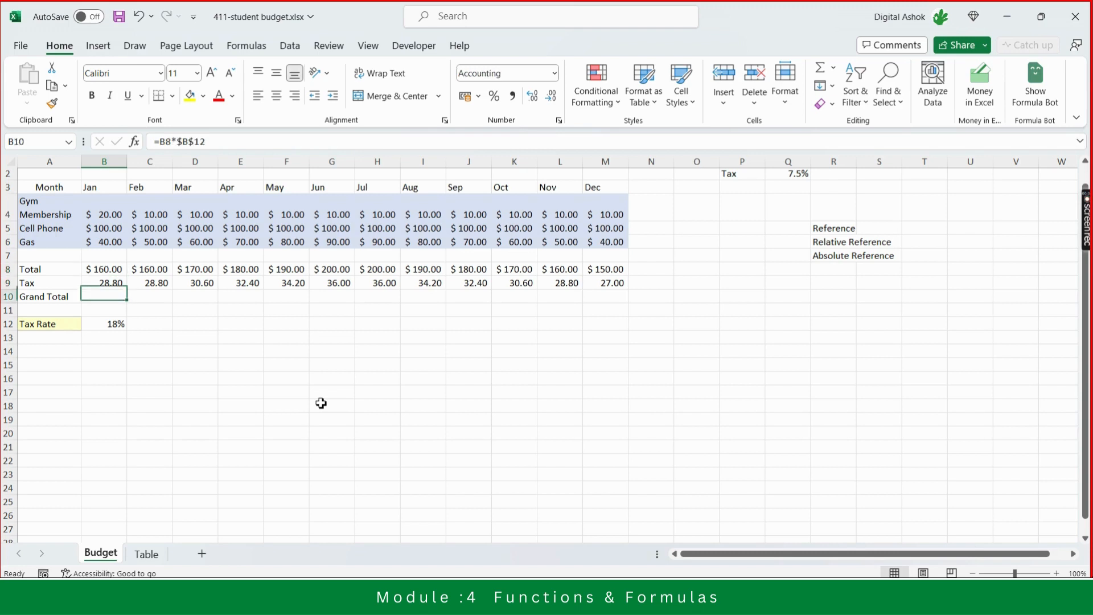
key("Up")
key("Up")
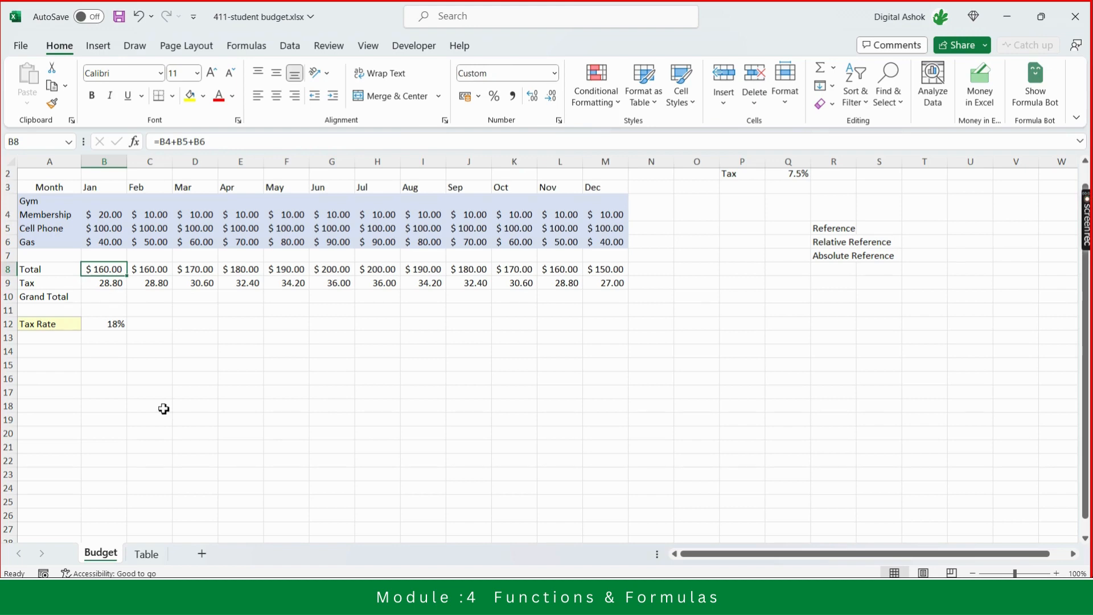
key("Down")
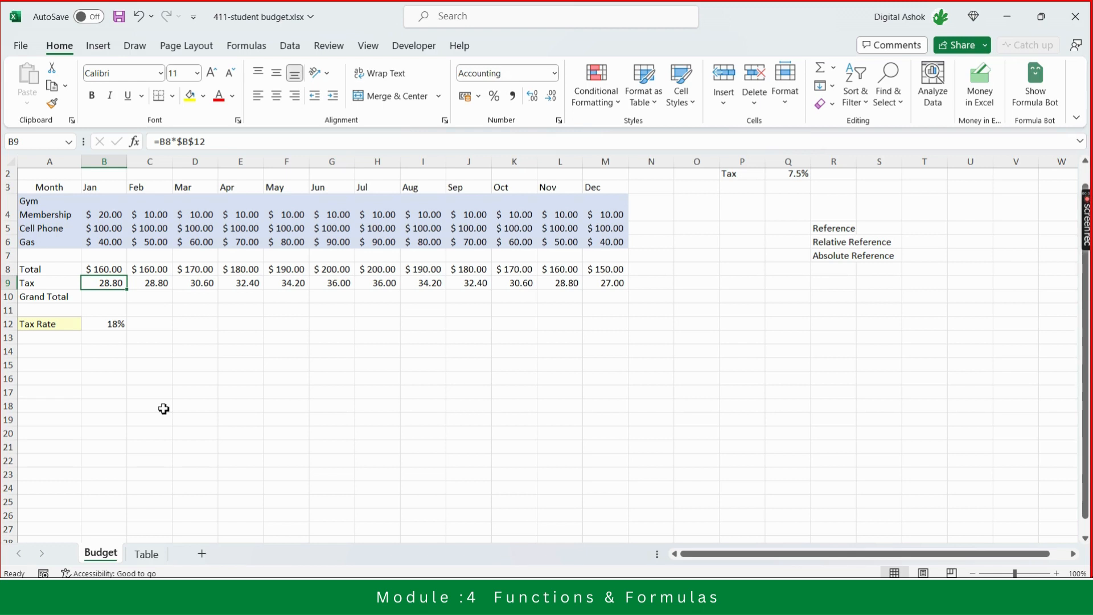
left_click(164, 408)
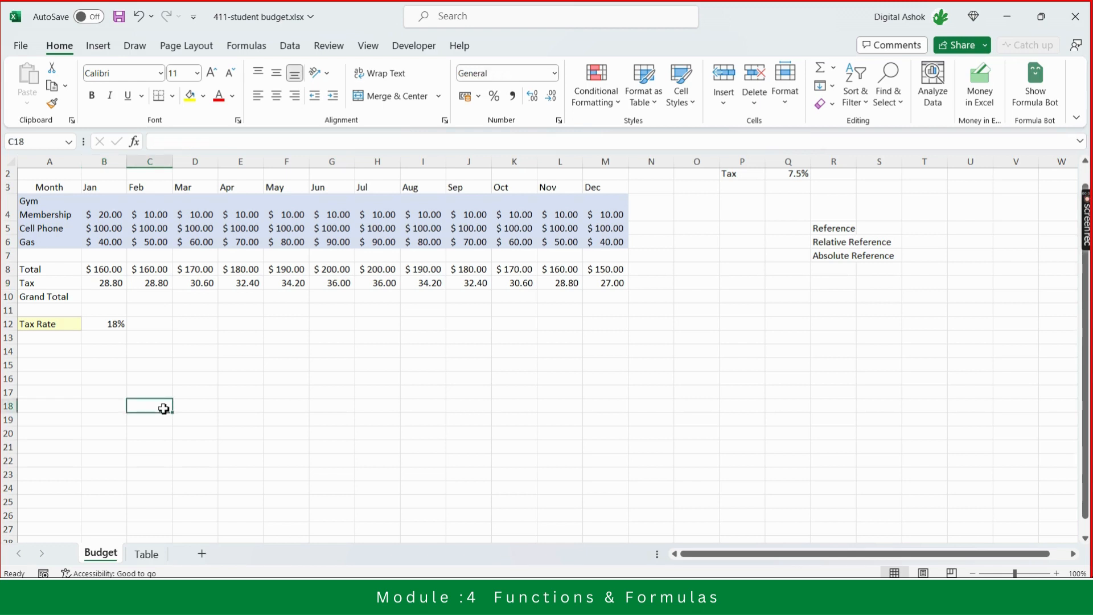
left_click(147, 554)
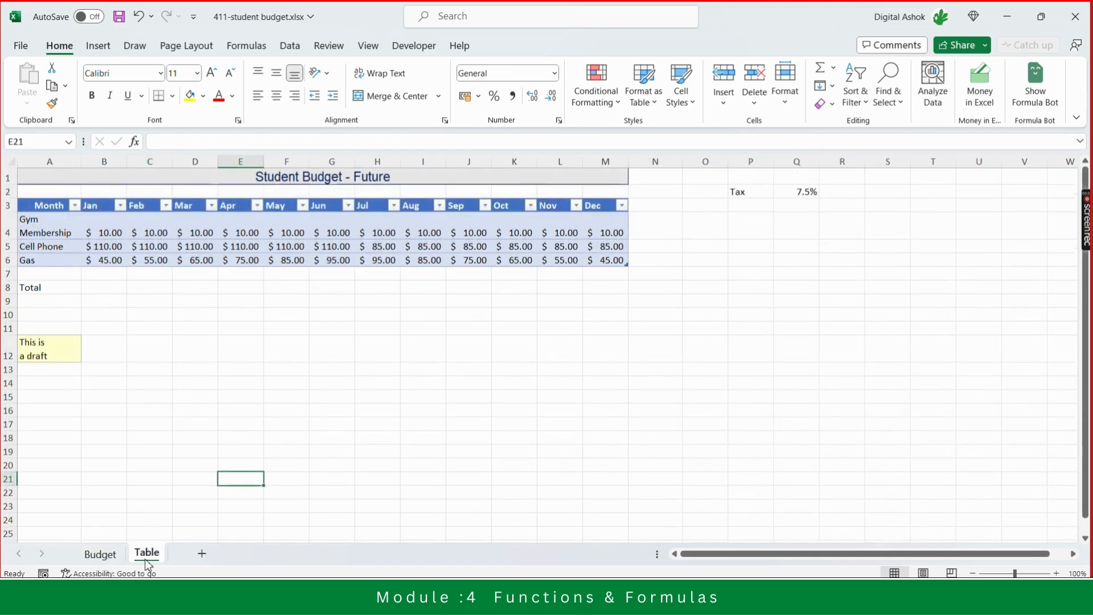
left_click(101, 553)
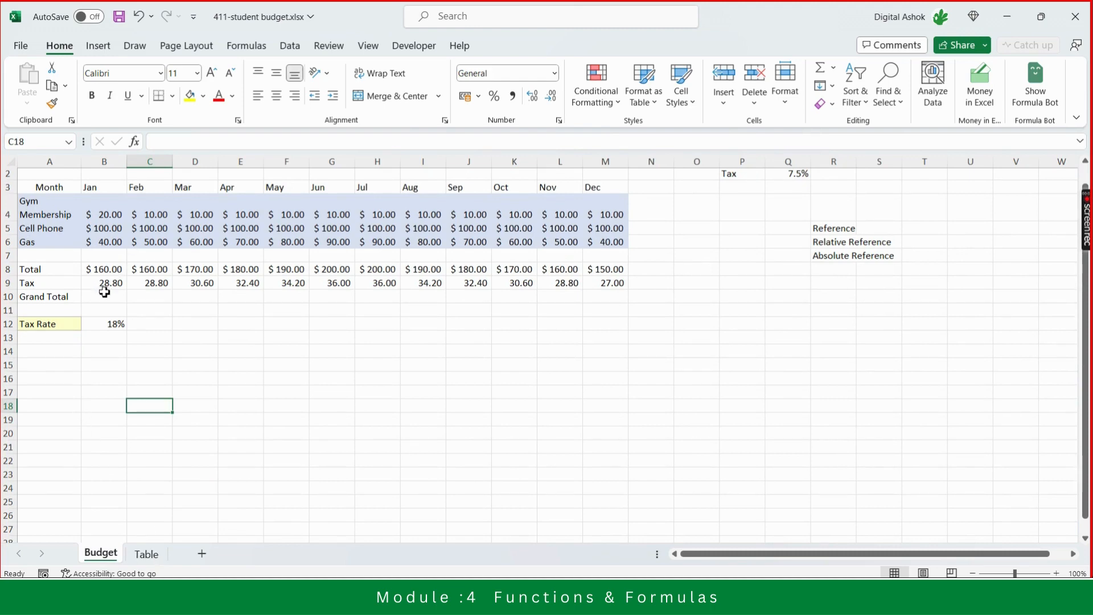
- Insert a blank row above the Grand Total row
left_click(9, 297)
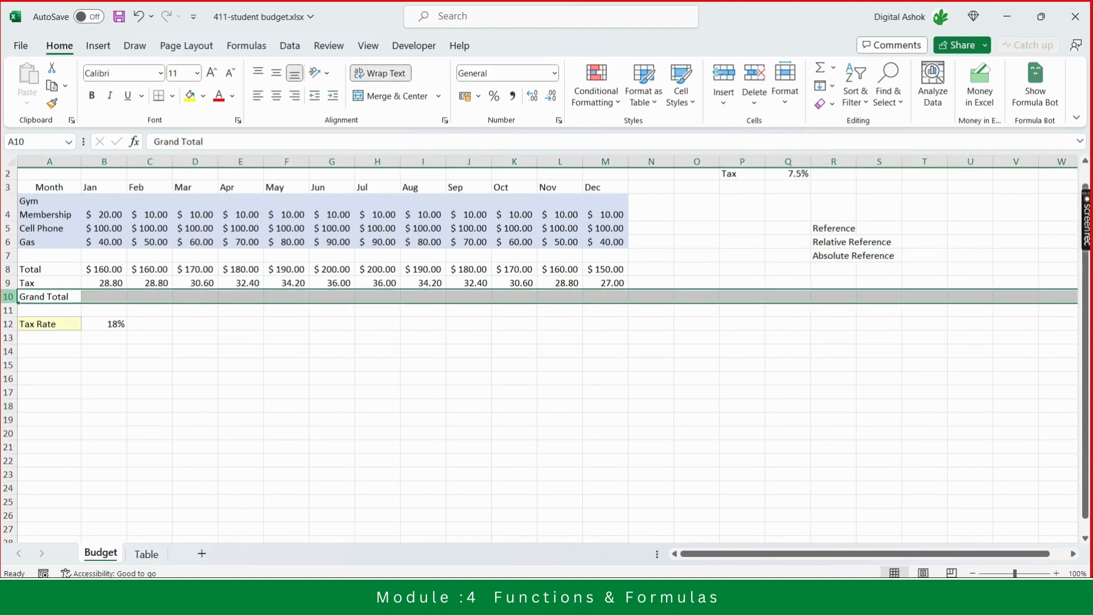
right_click(8, 296)
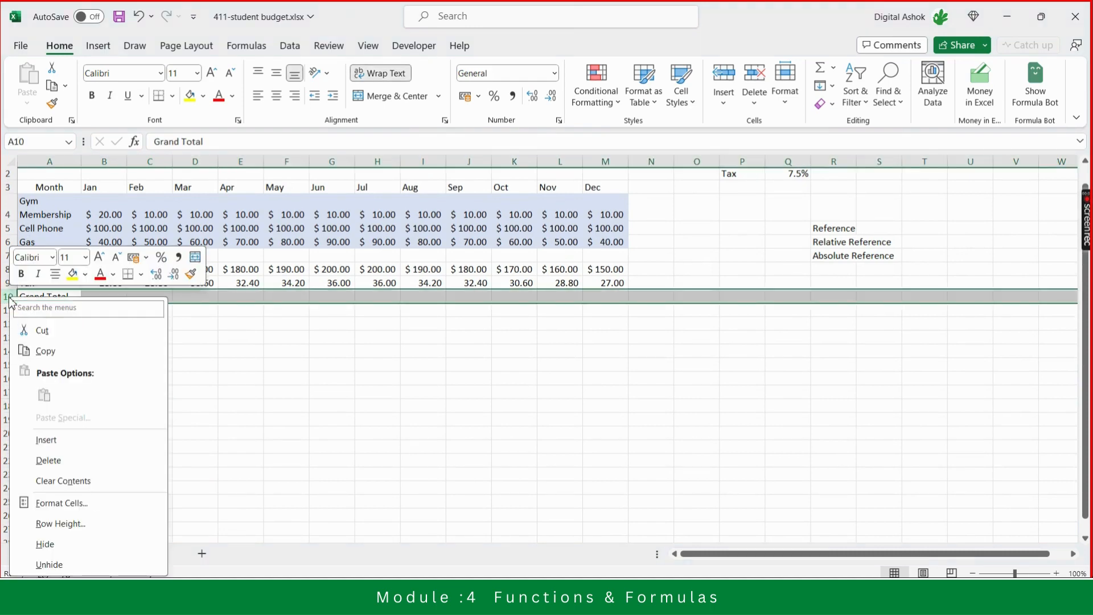
left_click(56, 440)
left_click(165, 433)
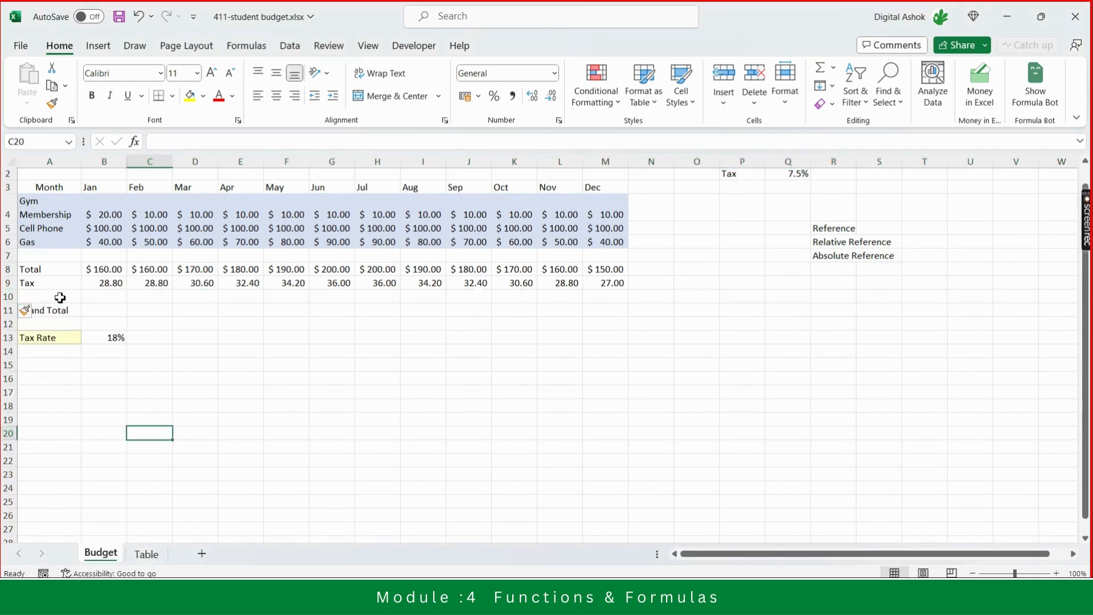
- Name the 18% tax rate cell TaxRate
left_click(114, 339)
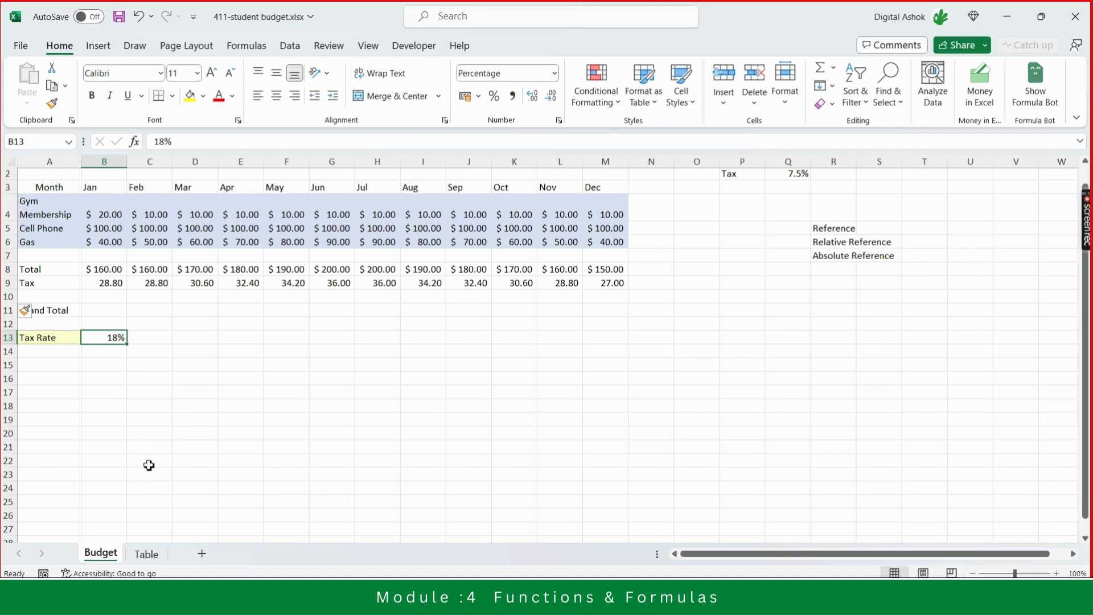
left_click(31, 145)
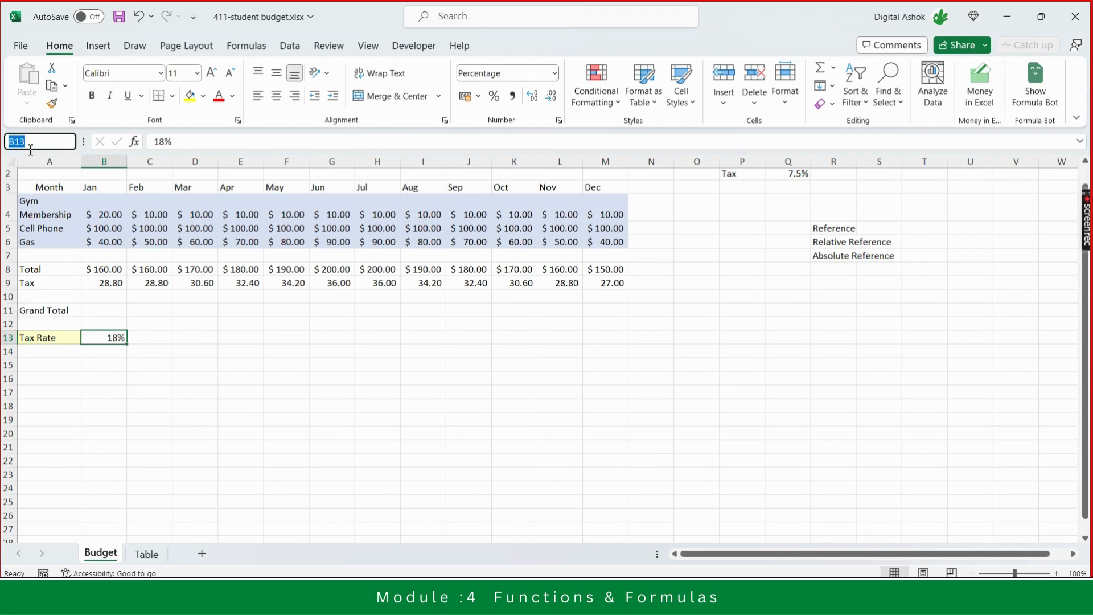
type("TaxRate")
key("Return")
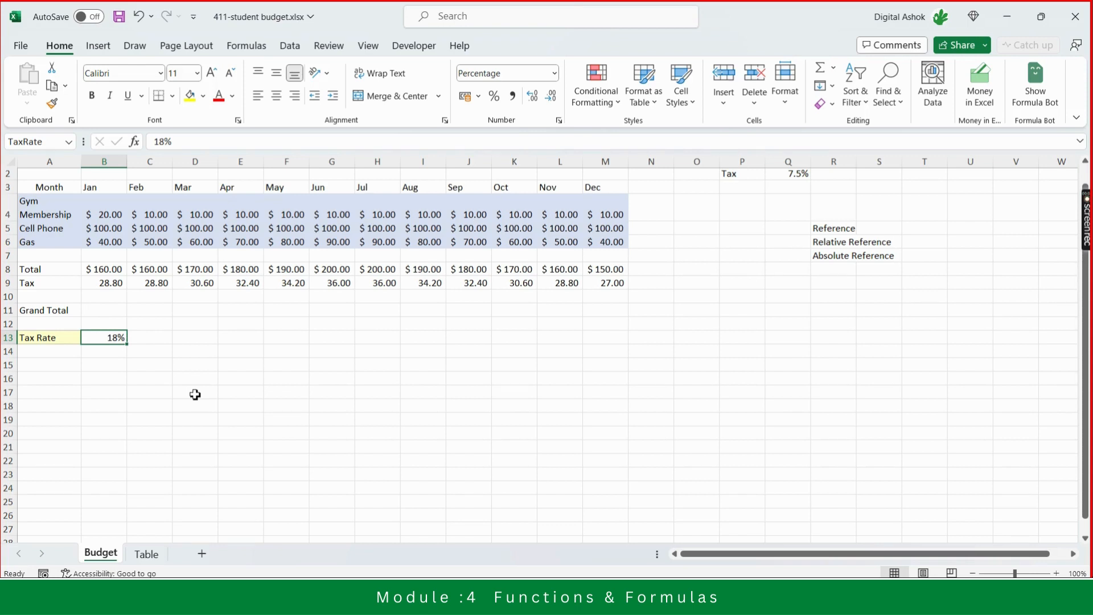
- Check the list of defined names in the workbook
left_click(112, 420)
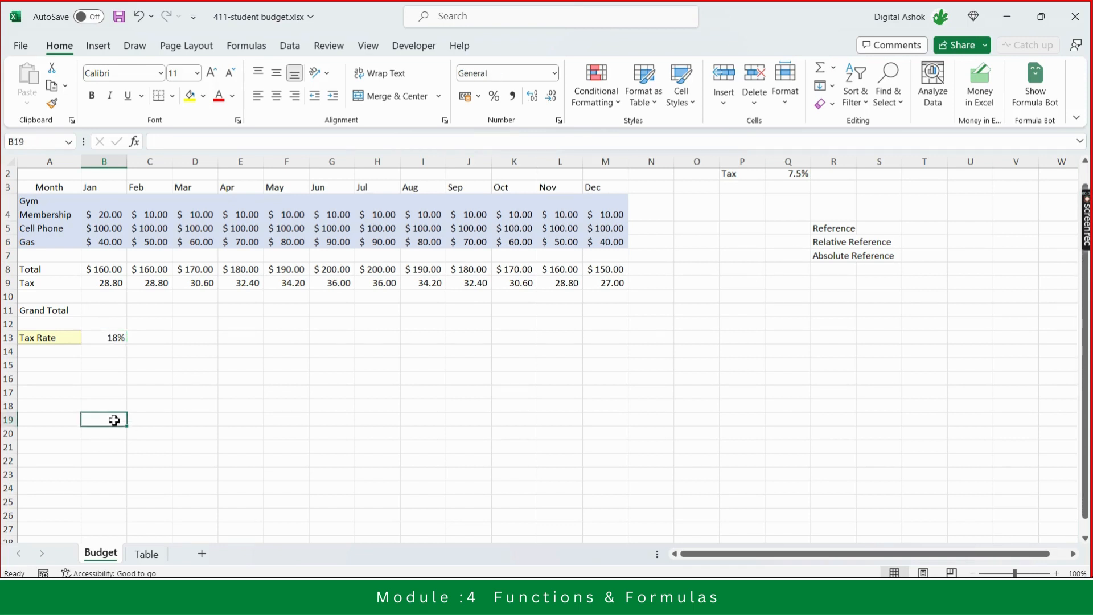
left_click(71, 142)
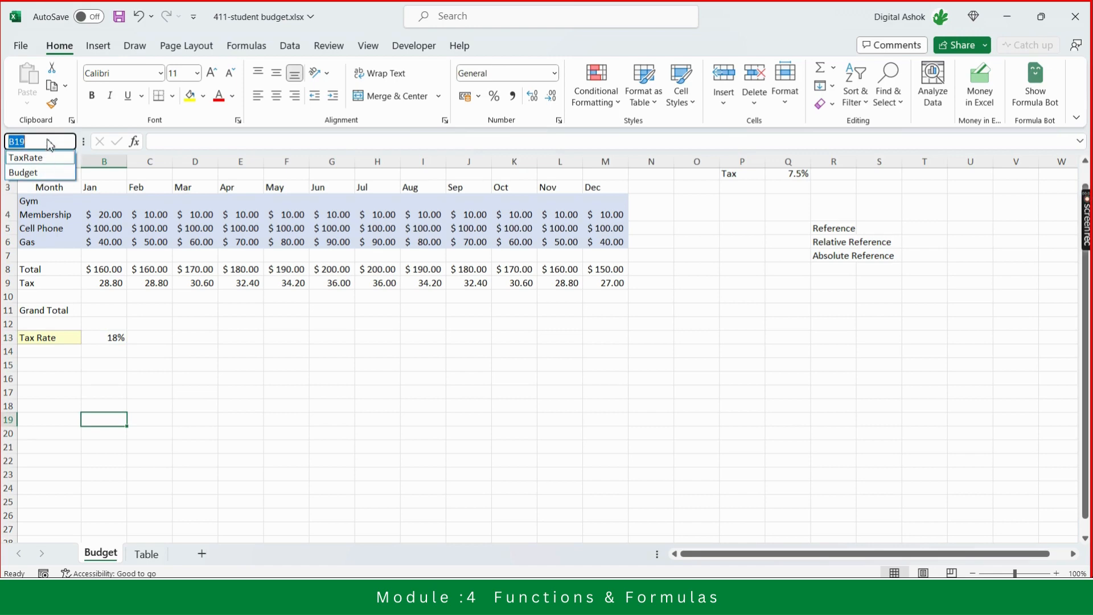
key("Escape")
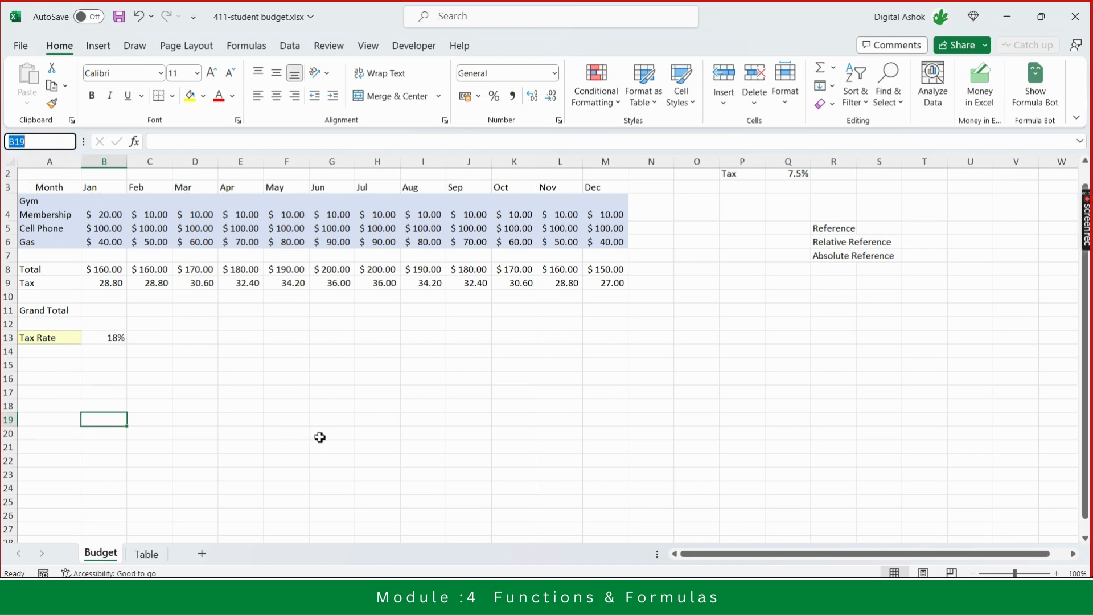
left_click(224, 365)
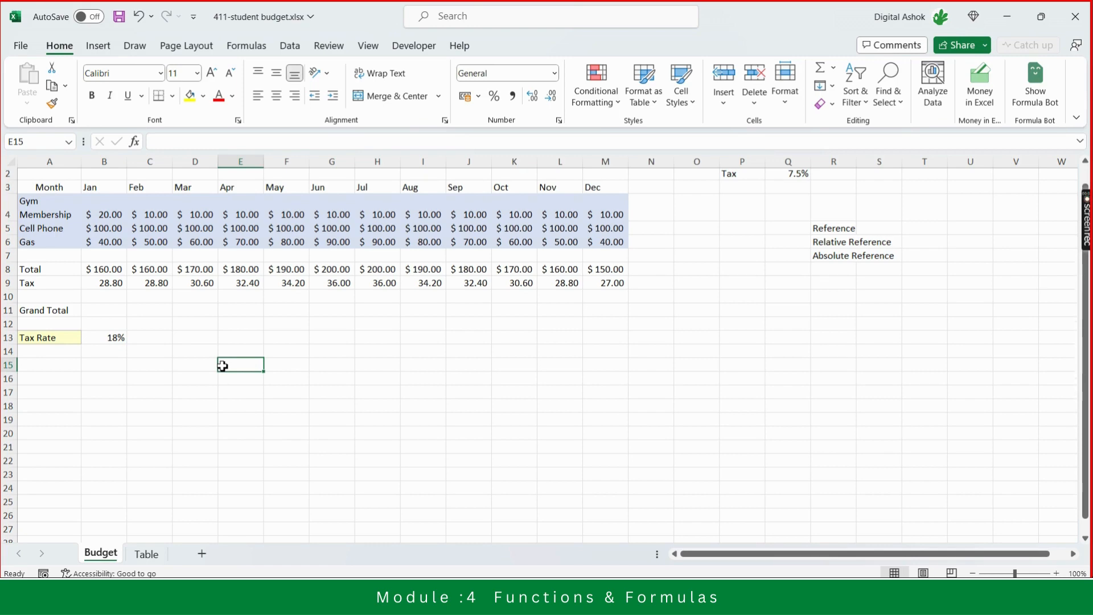
- Label the new blank row GST
left_click(60, 296)
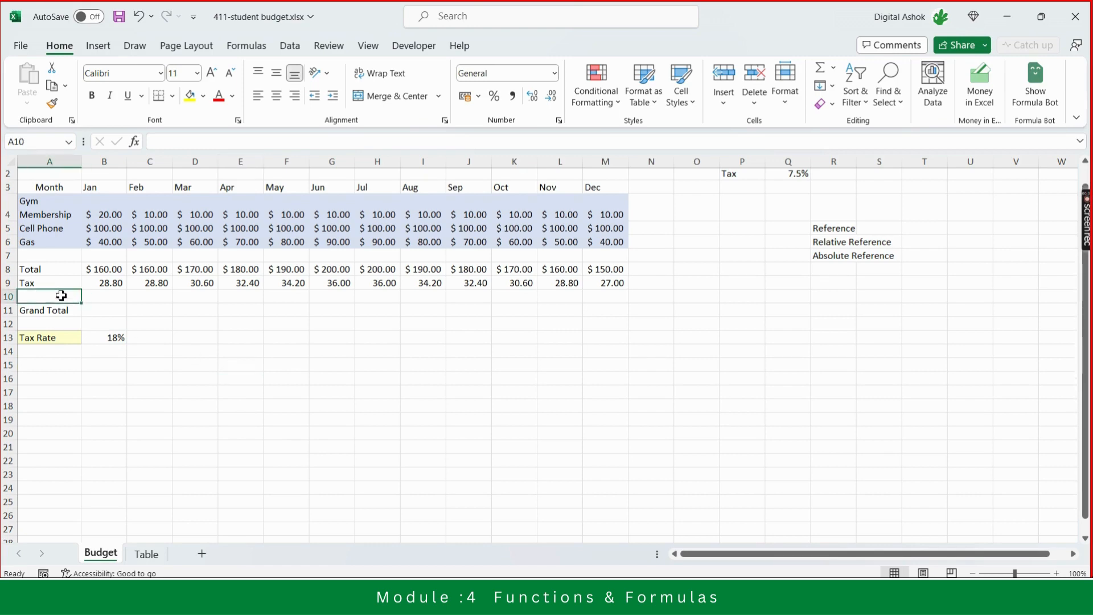
type("GST")
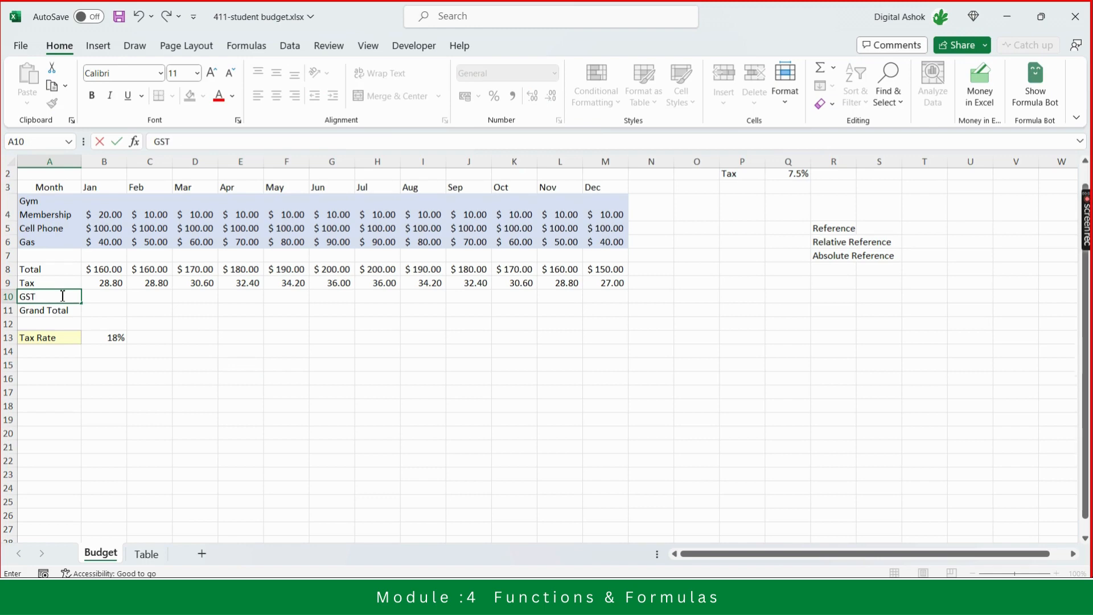
key("Return")
- Enter a January GST formula multiplying the Total in B8 by the named cell TaxRate
key("Up")
key("Right")
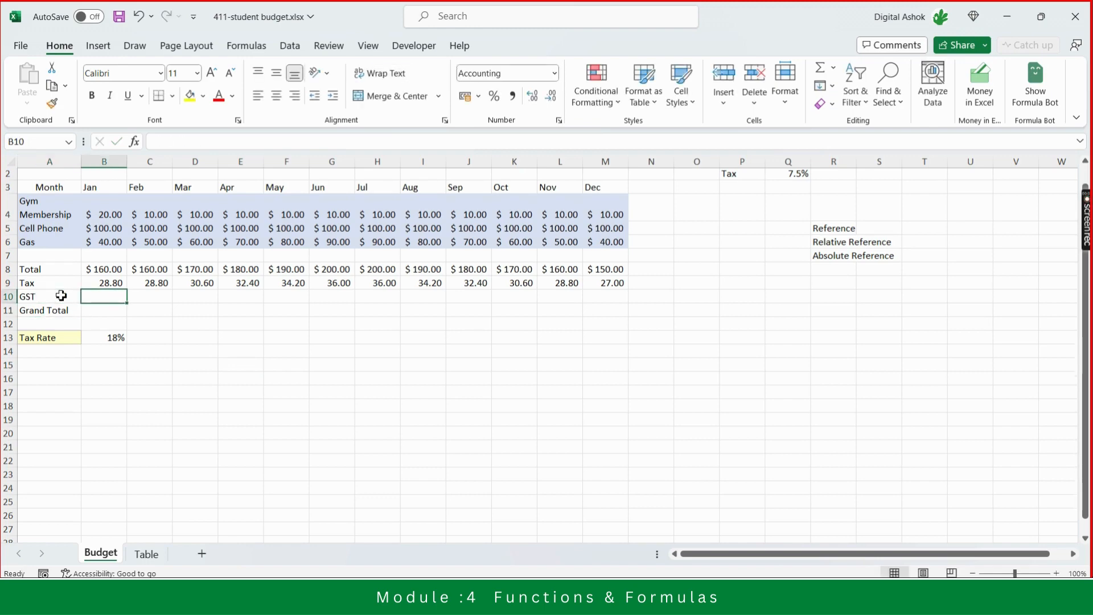
type("=")
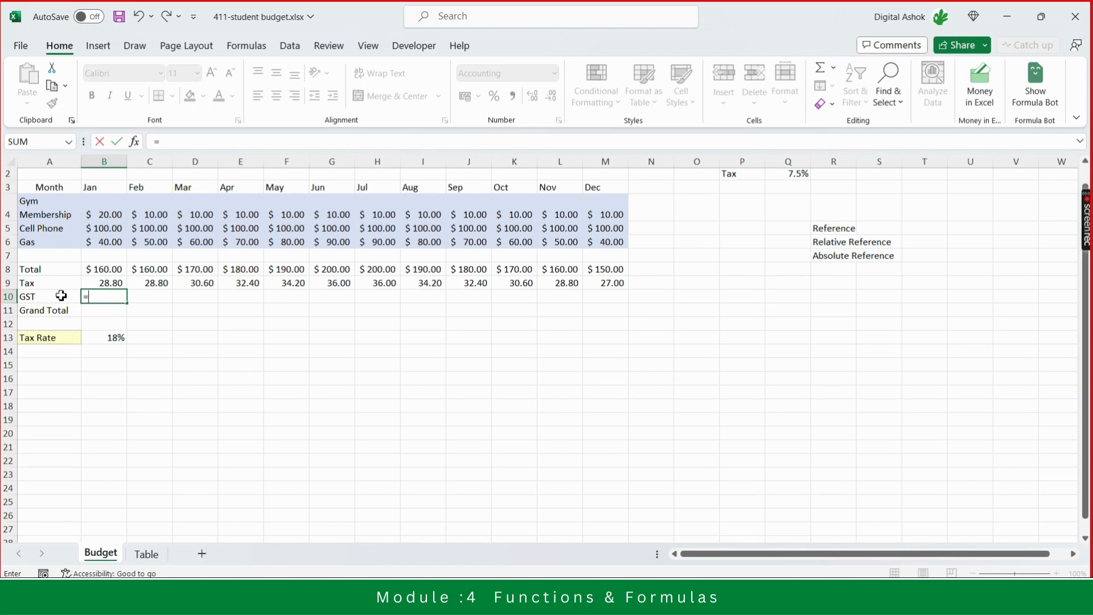
key("Up")
key("Up")
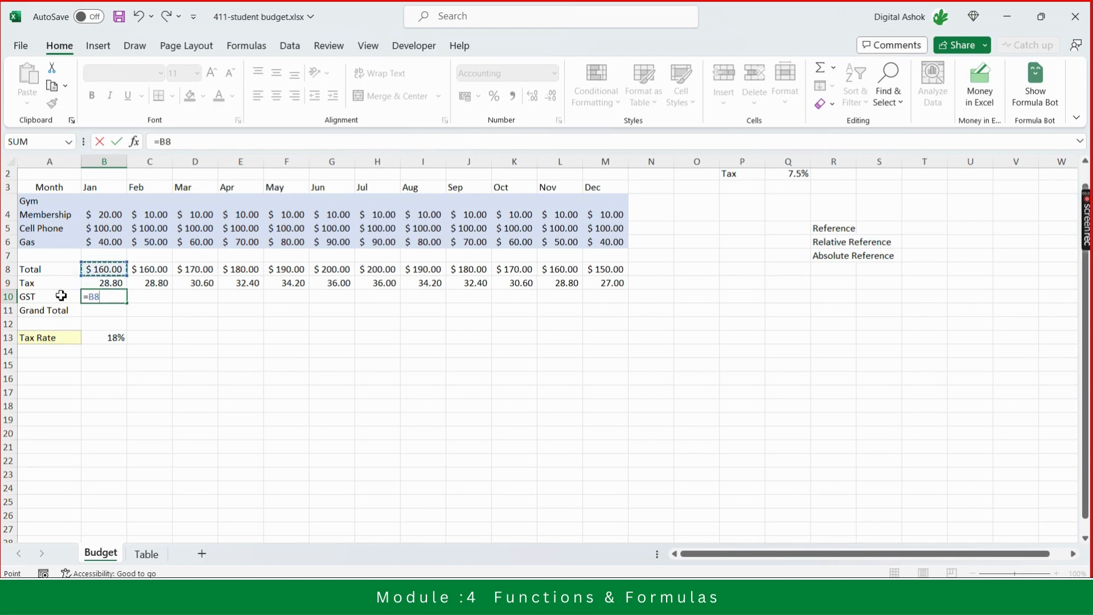
type("*")
type("ta")
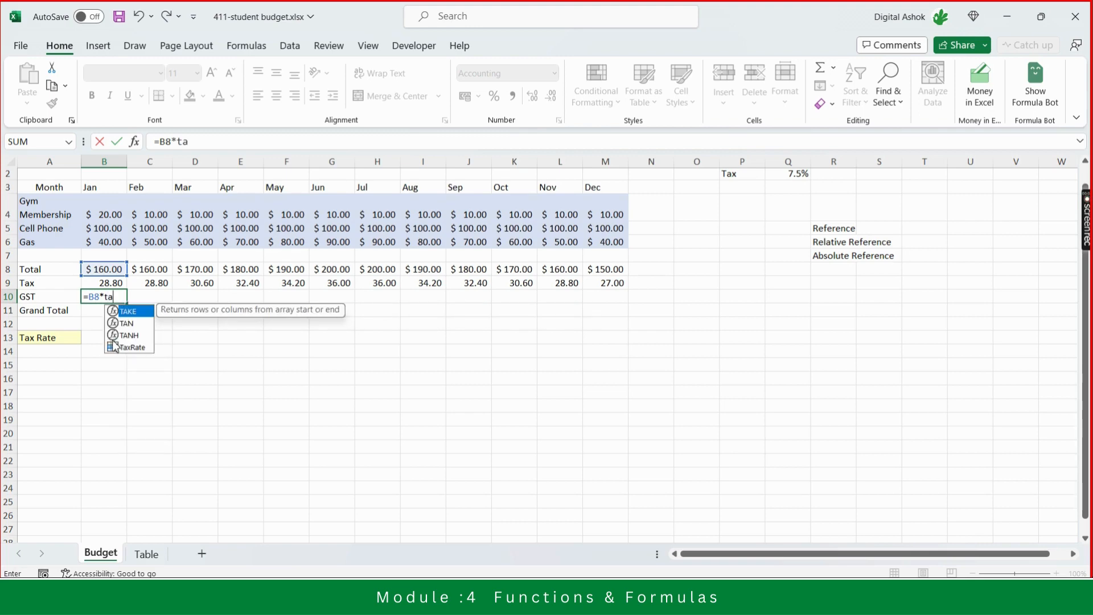
type("x")
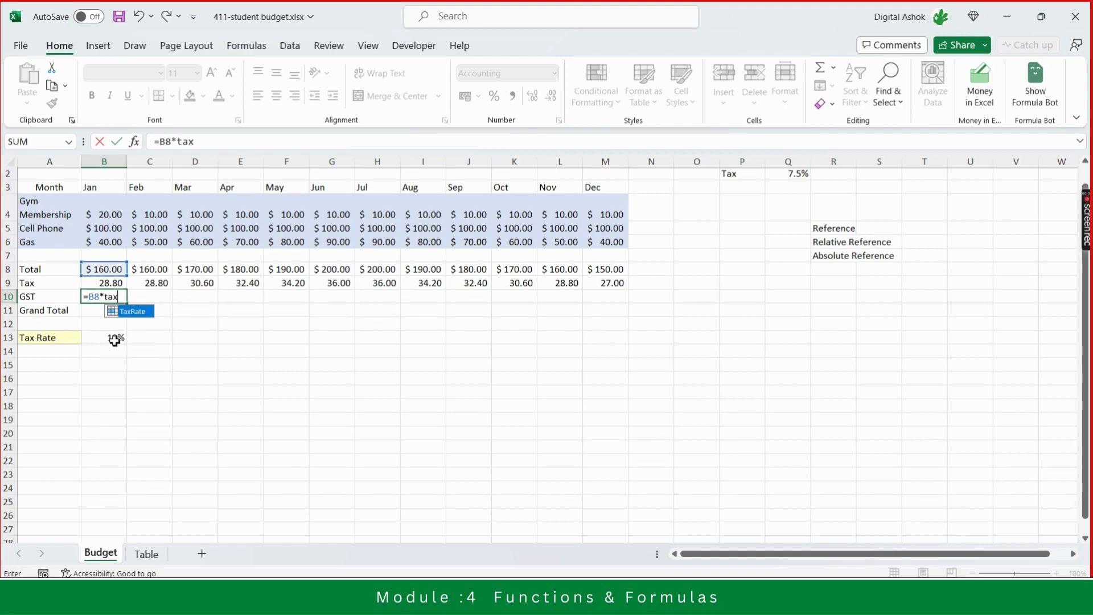
double_click(130, 313)
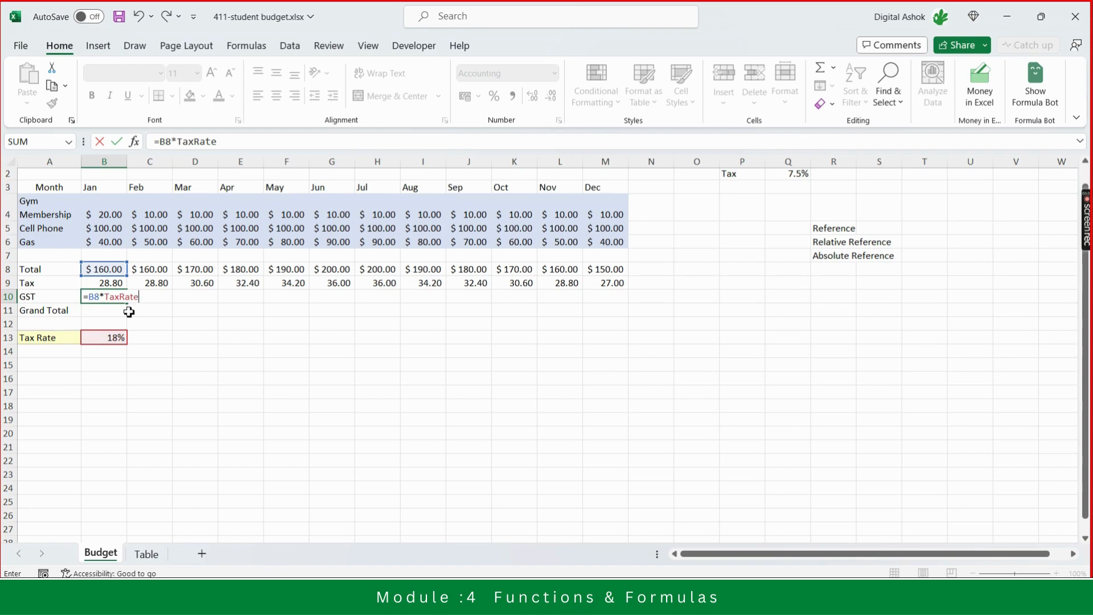
key("Return")
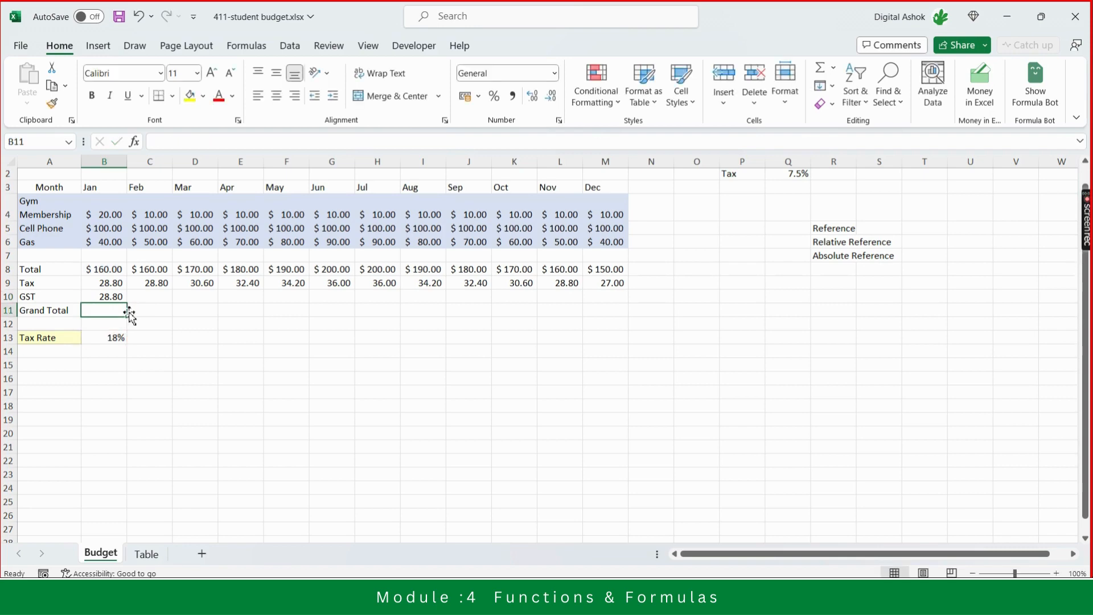
- Fill the GST formula across the row through December
key("Up")
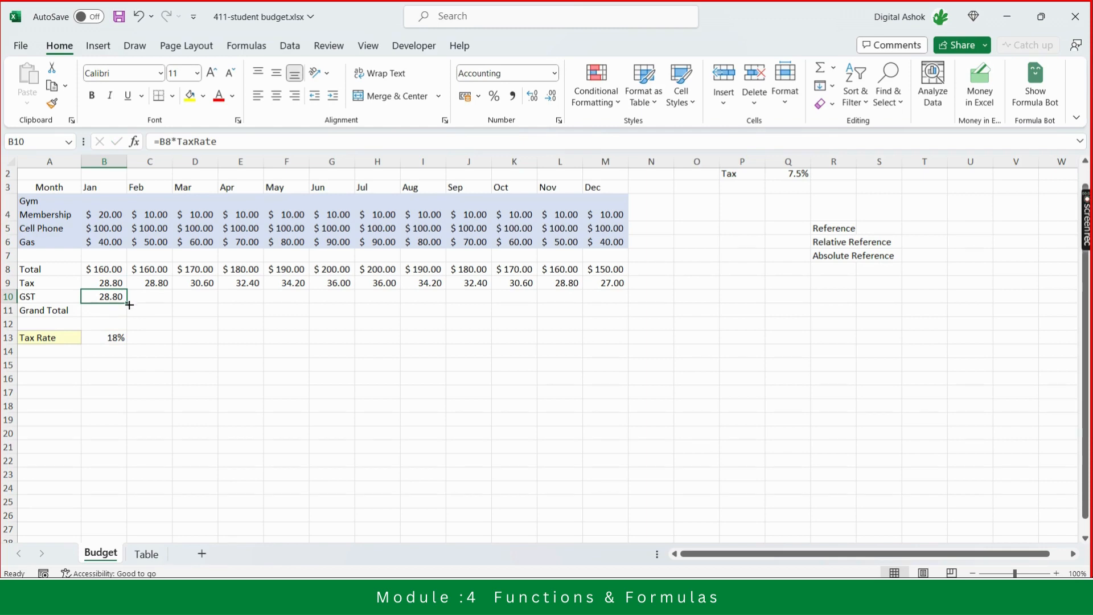
left_click_drag(130, 305, 622, 309)
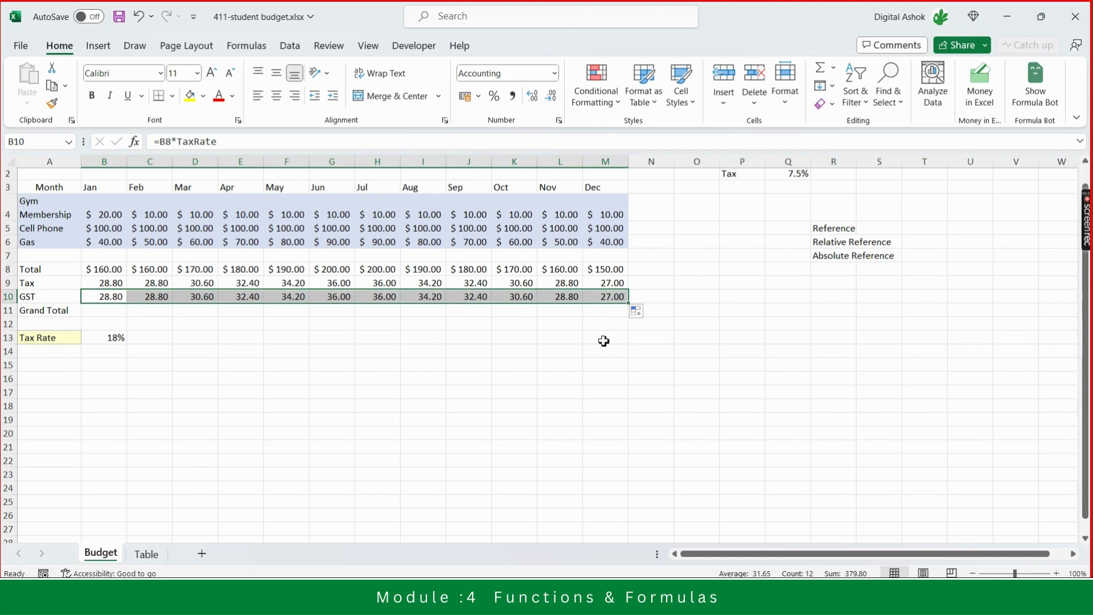
left_click(571, 381)
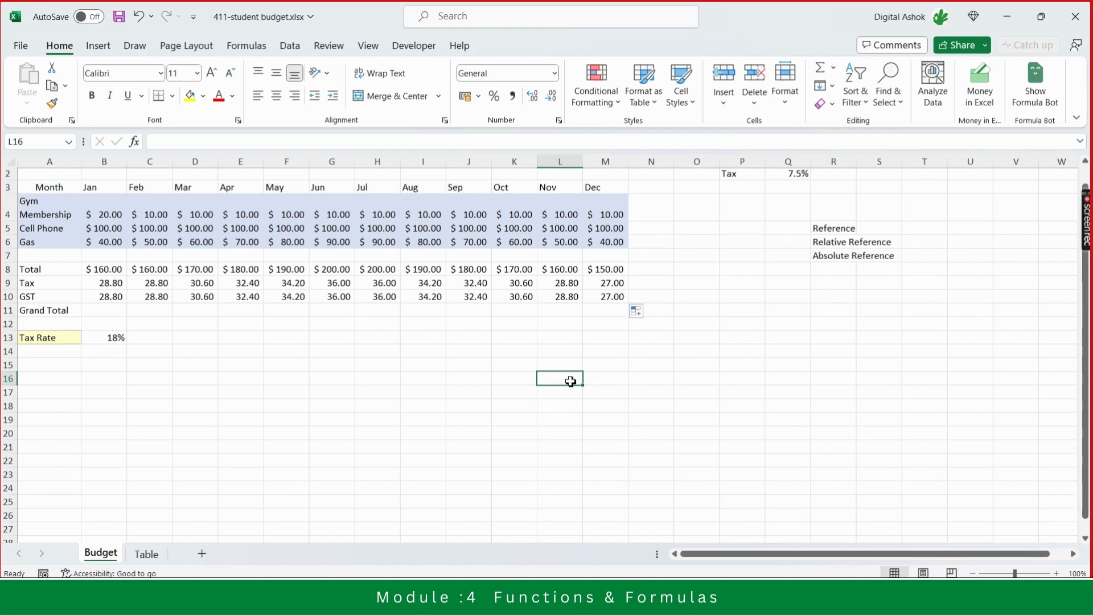
- Compare the January Tax and GST formulas, then inspect the TaxRate cell and the Table sheet
left_click(100, 284)
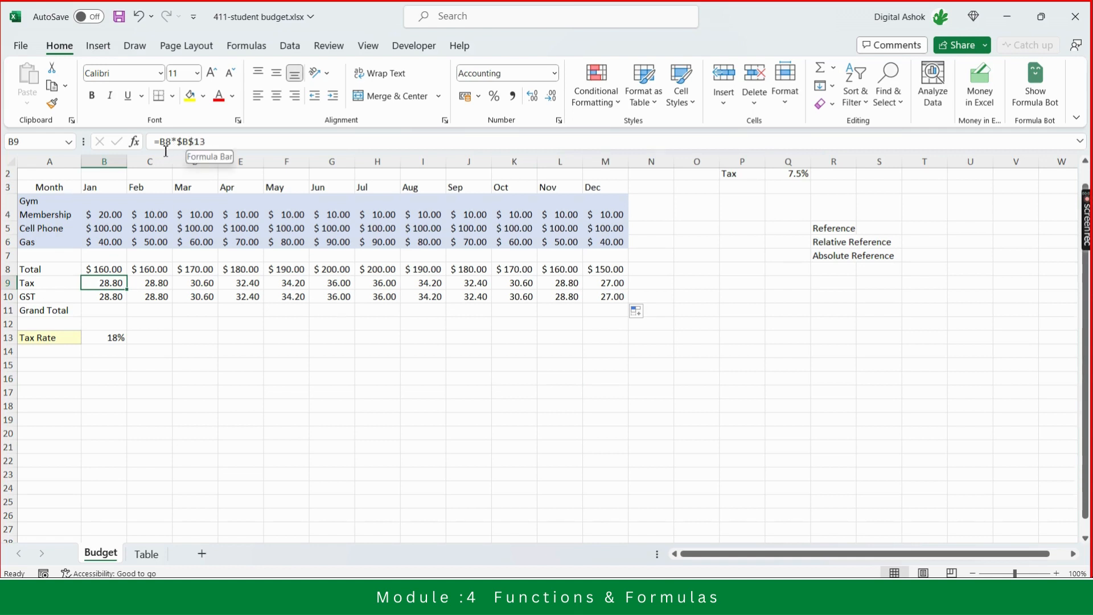
left_click(105, 295)
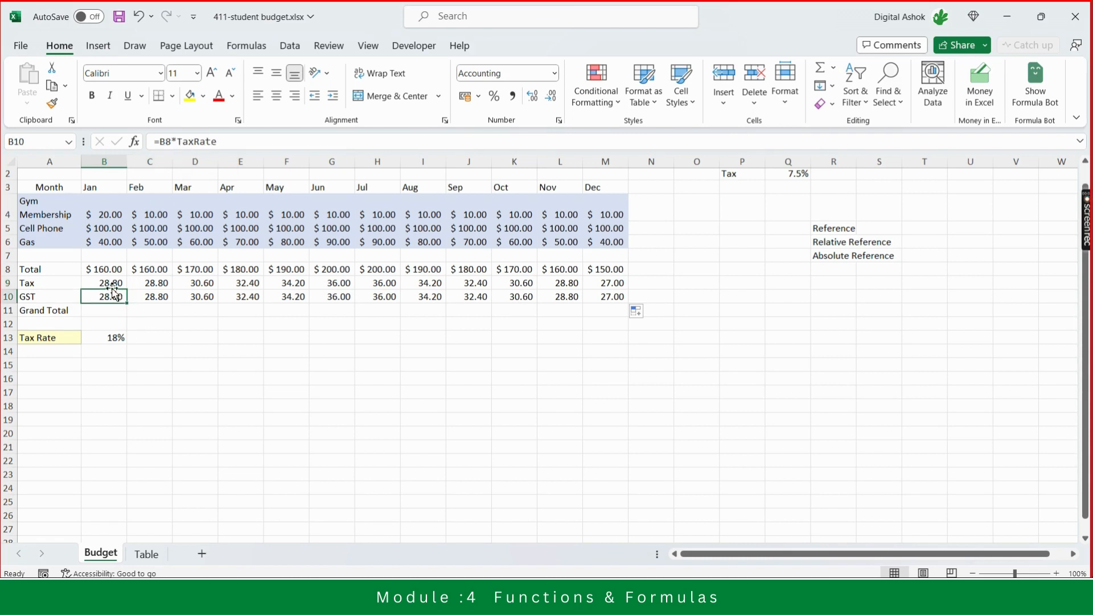
left_click(108, 283)
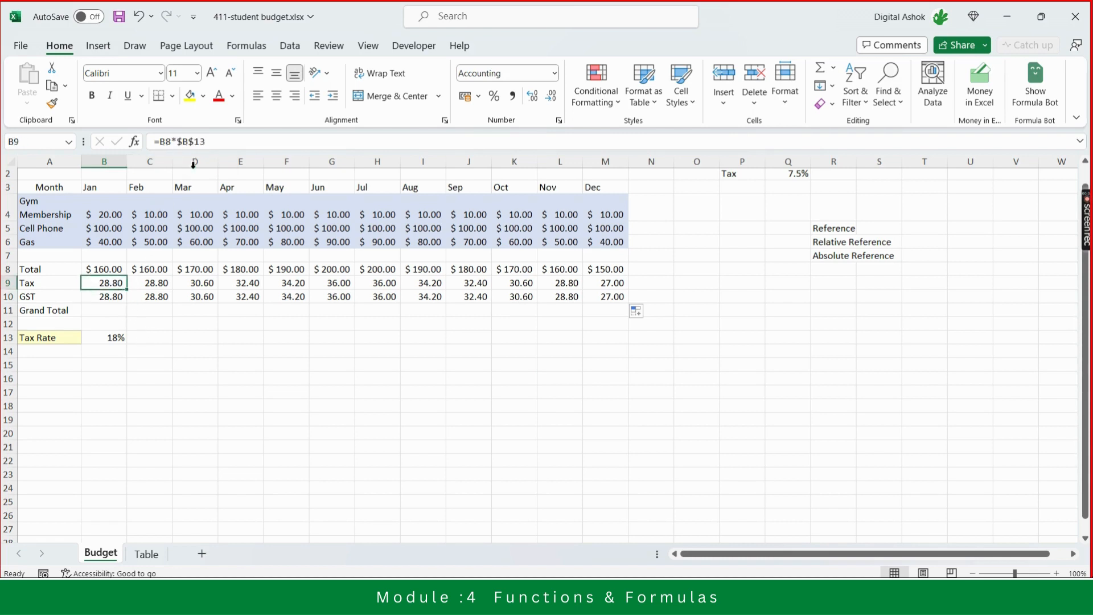
left_click(111, 299)
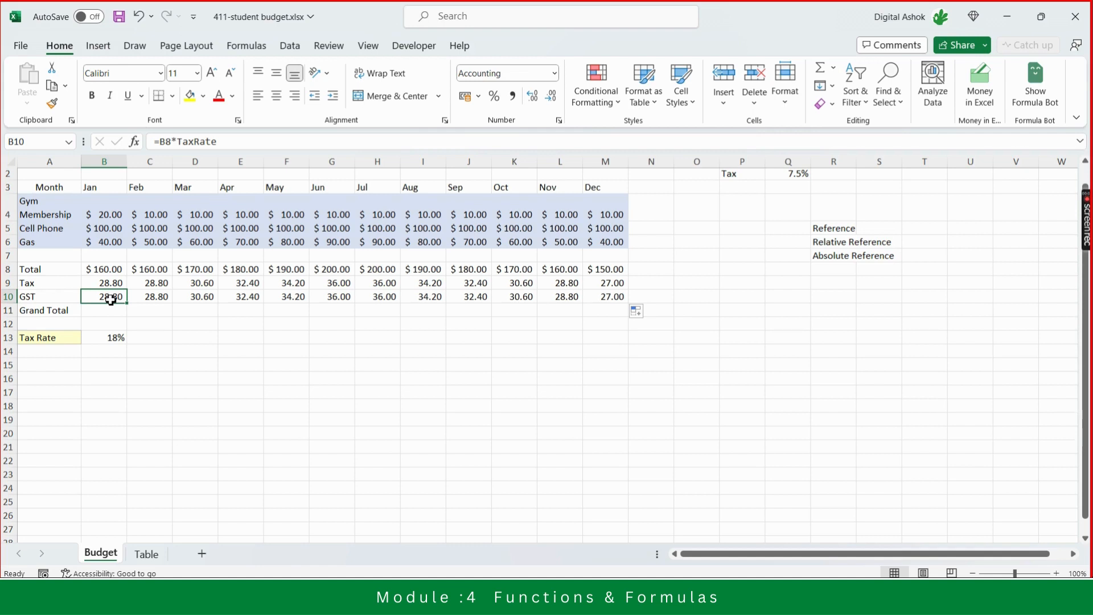
key("Down")
key("Down")
key("Down")
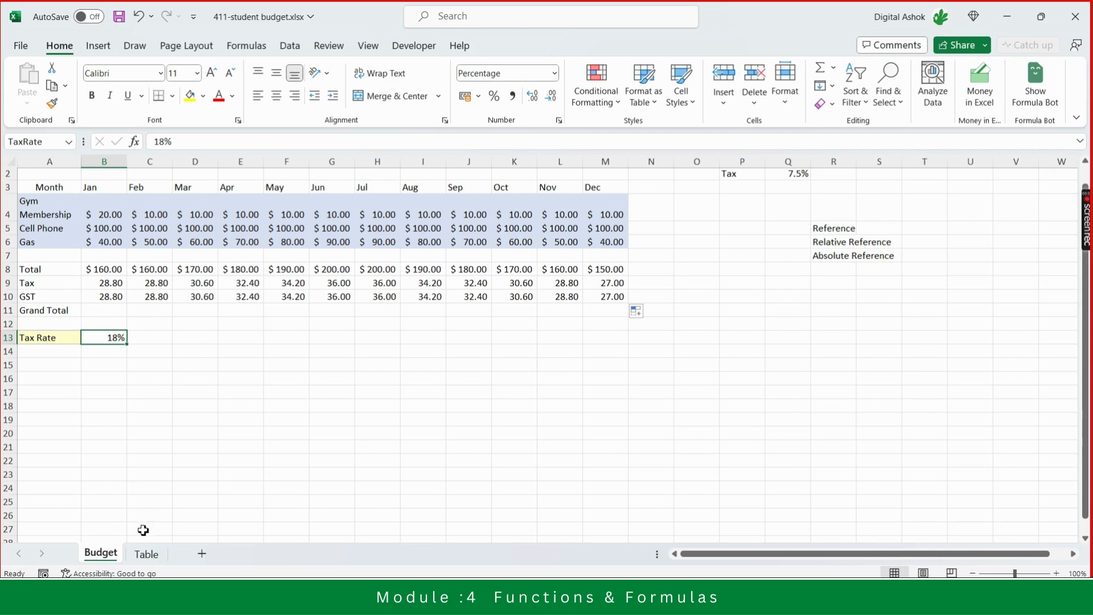
left_click(147, 559)
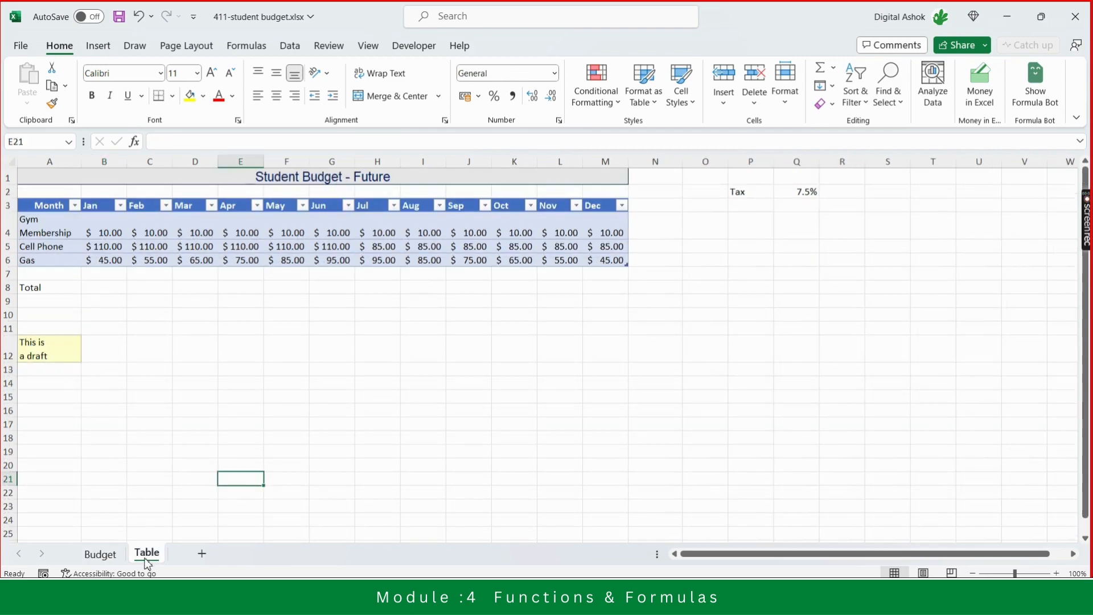
left_click(105, 555)
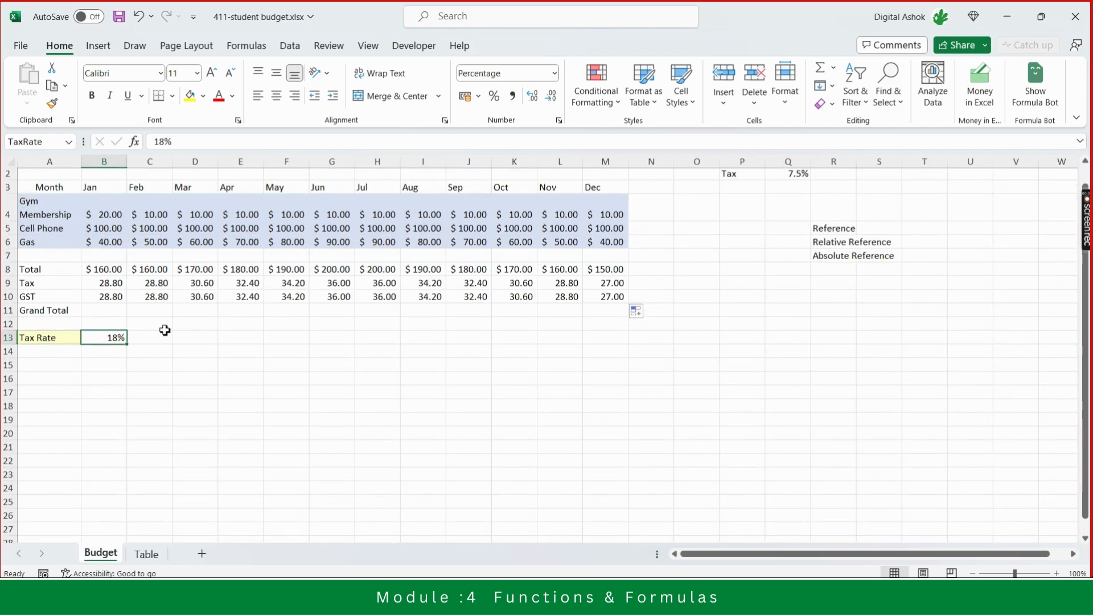
- Review the January Total formula before starting the Grand Total cell
left_click(101, 309)
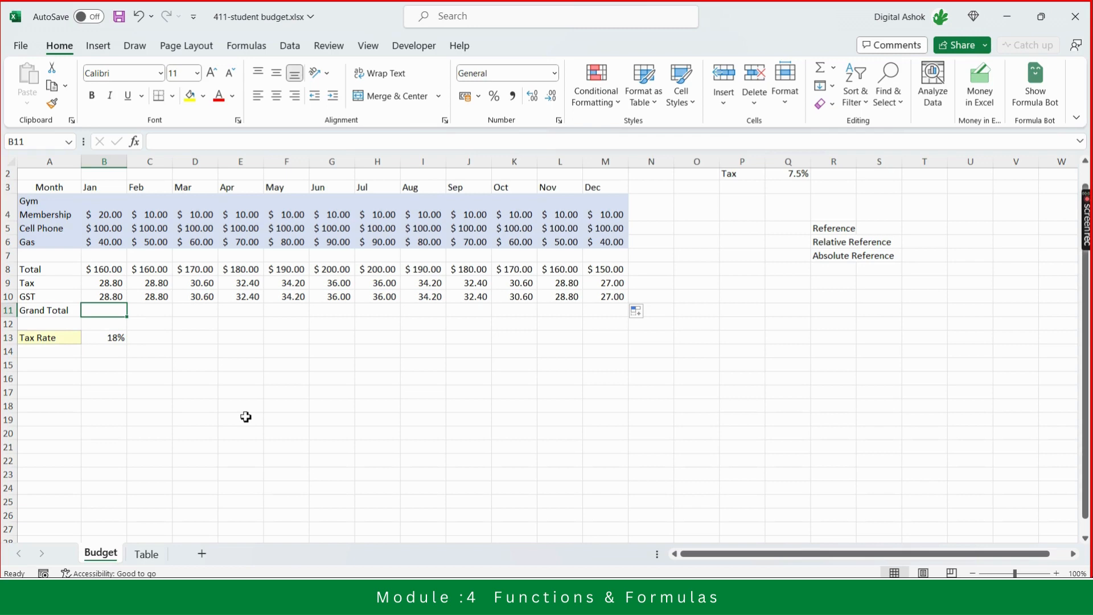
key("Up")
key("Up")
key("Up")
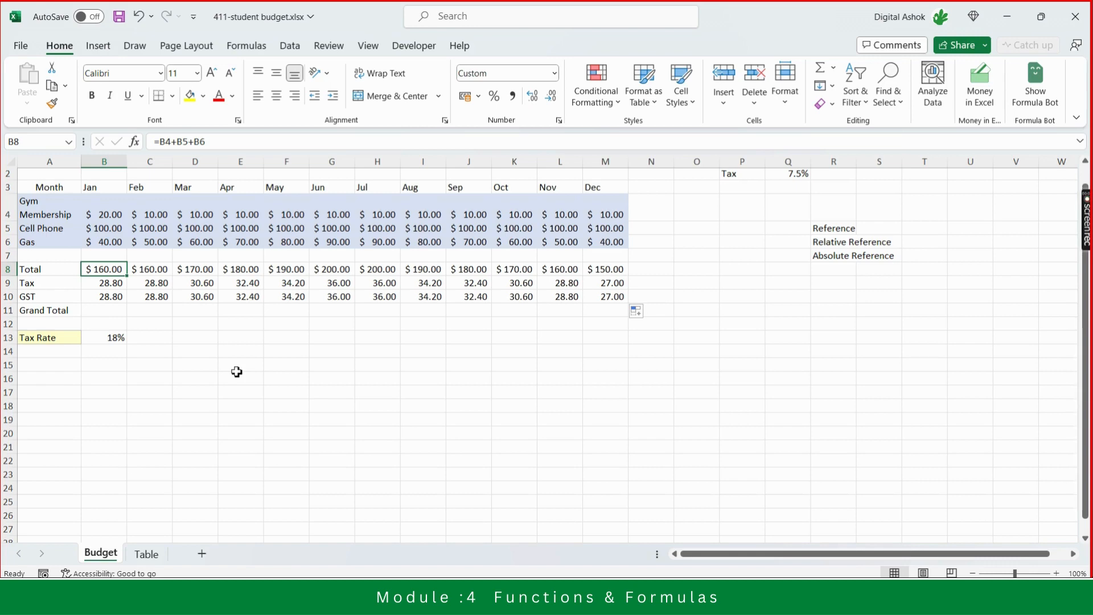
key("Down")
key("Down")
key("Down")
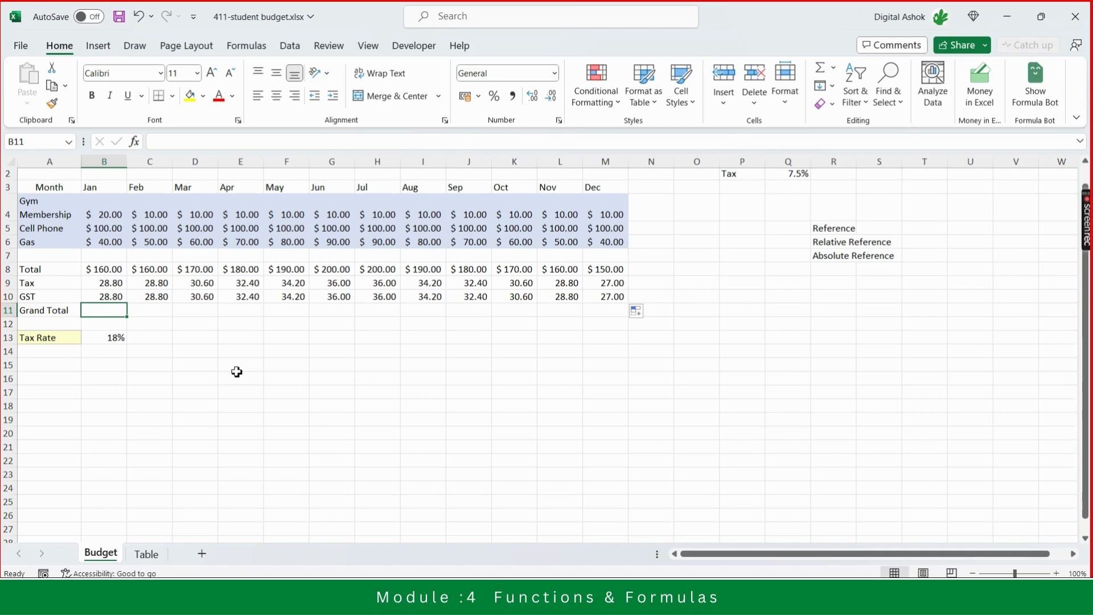
type("=")
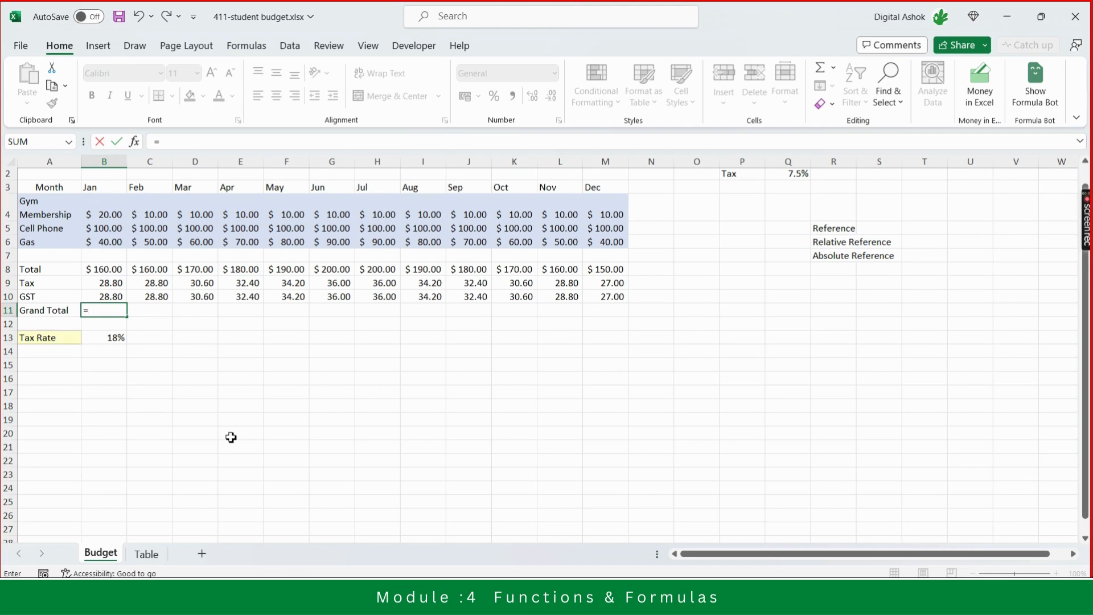
key("Escape")
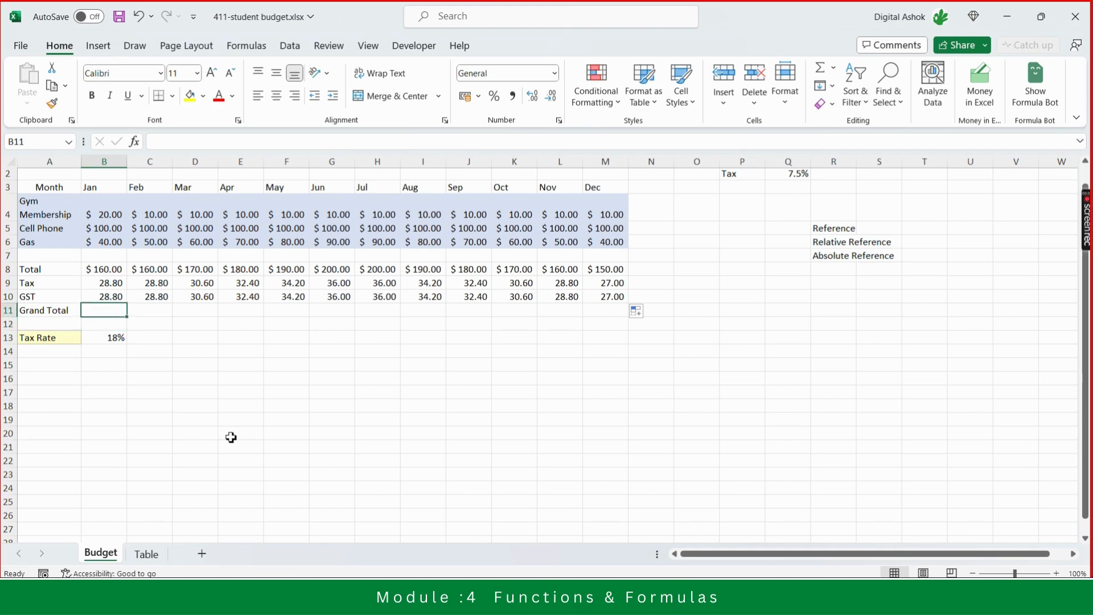
- Enter the January Grand Total as B4+B5+B6 and turn it into a formula
type("B4")
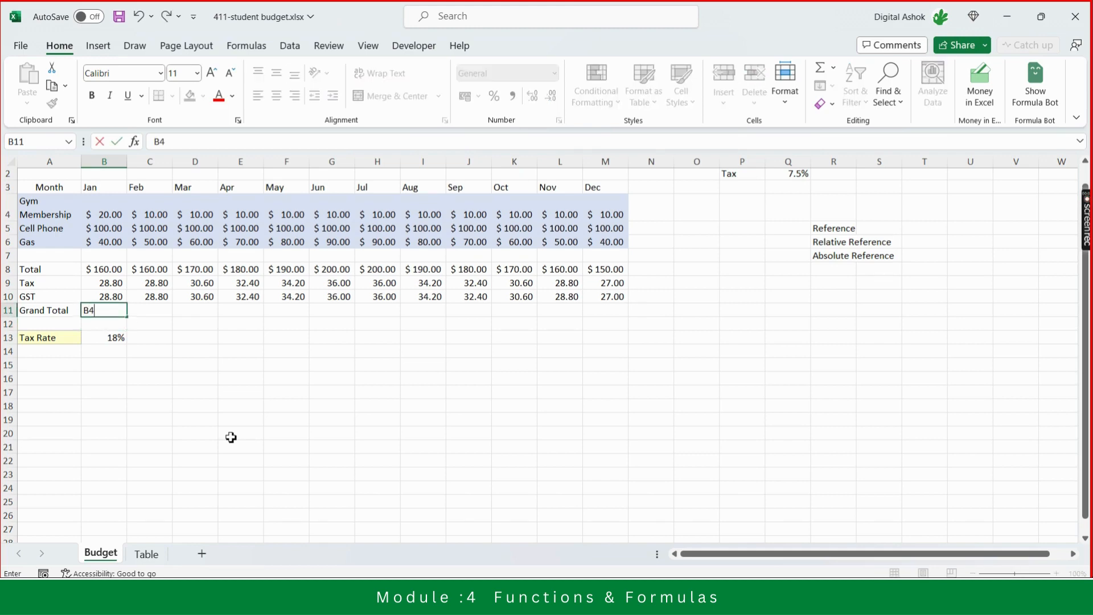
type("+B5+6")
key("Return")
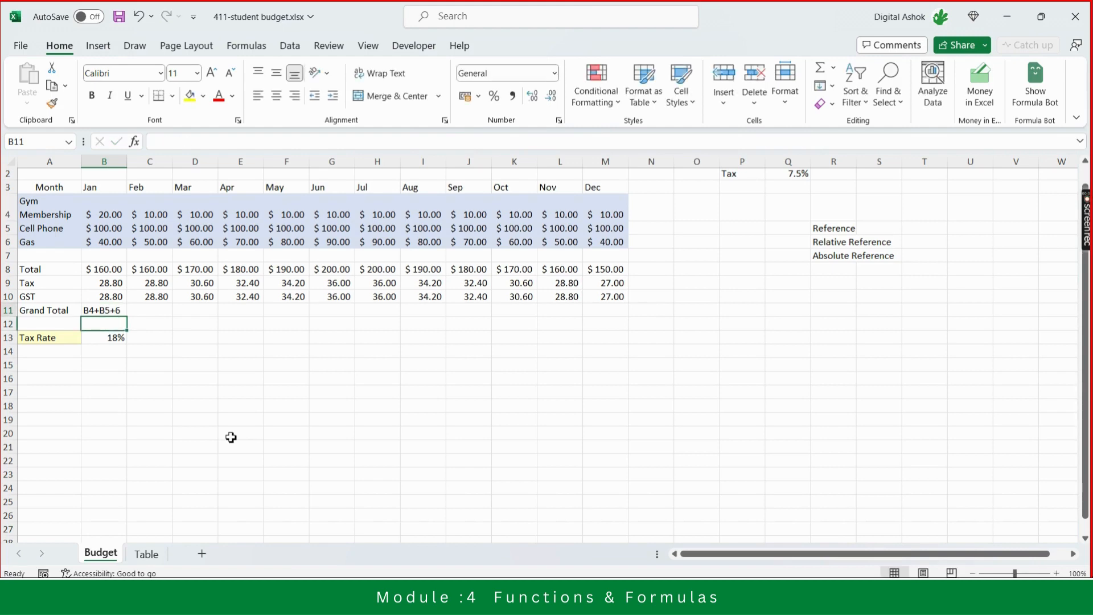
key("Up")
left_click(187, 141)
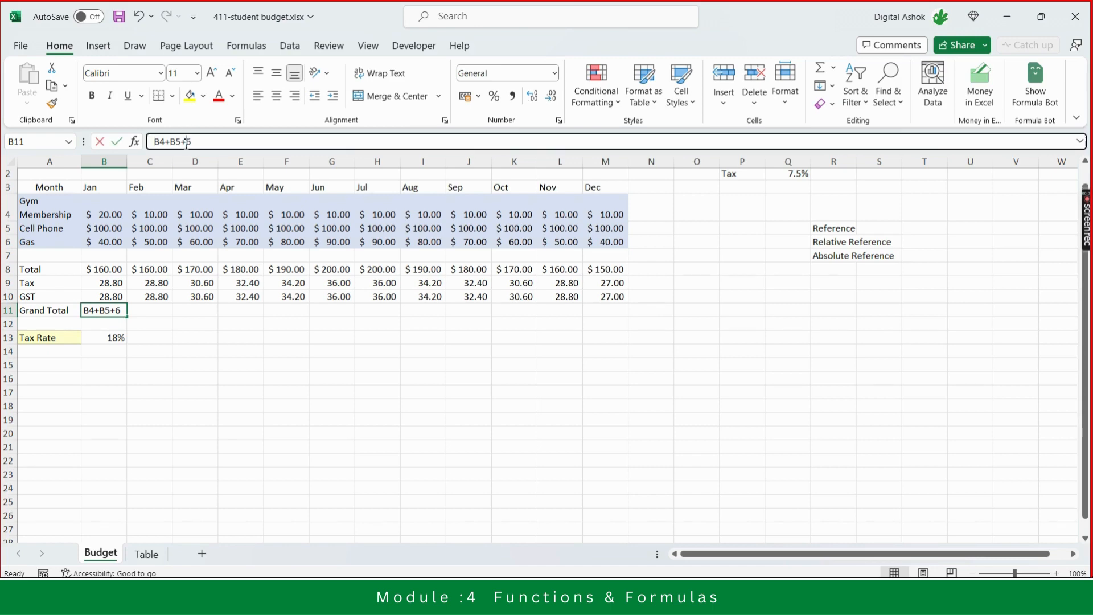
type("B")
key("Return")
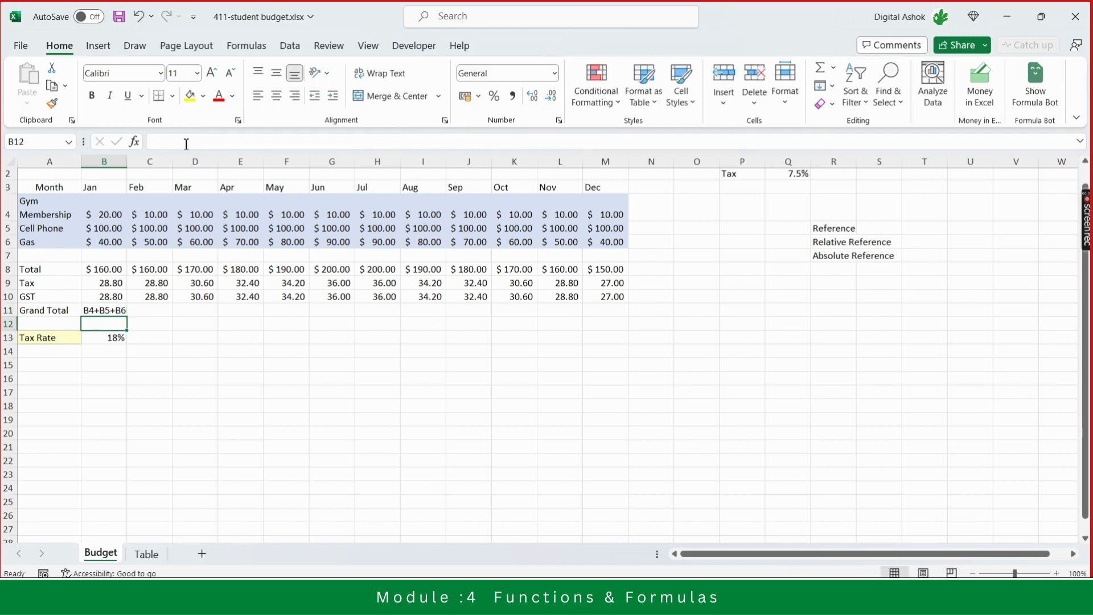
key("Up")
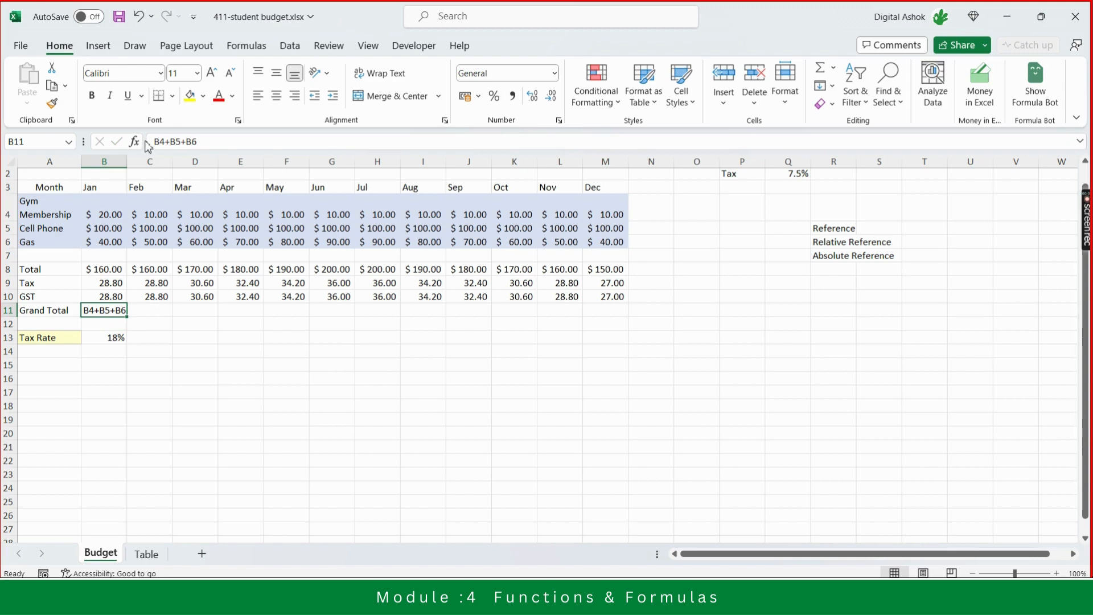
left_click(159, 142)
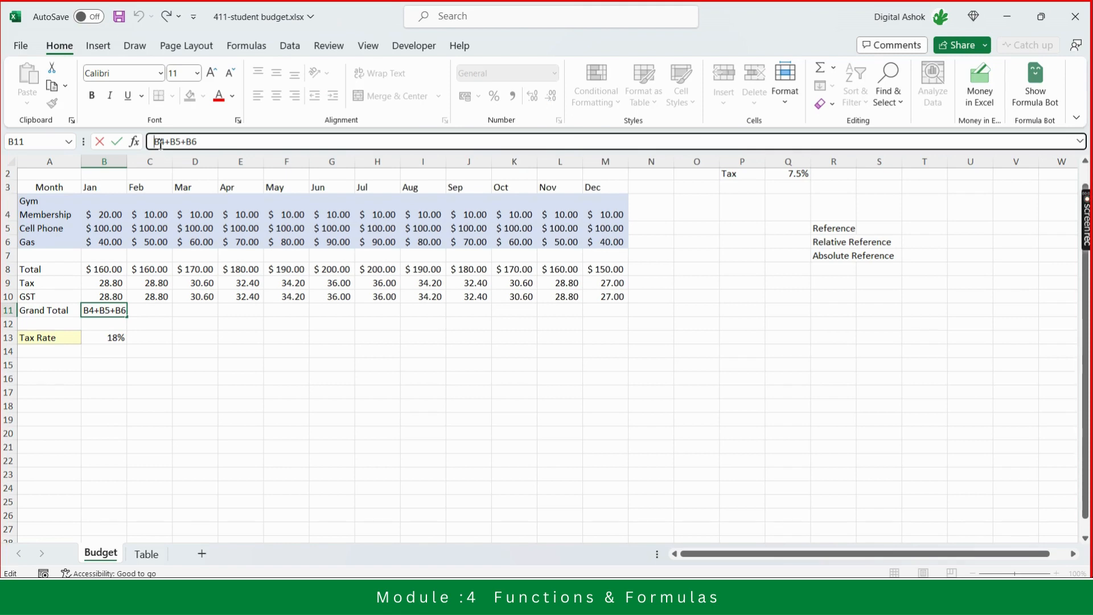
type("=")
key("Return")
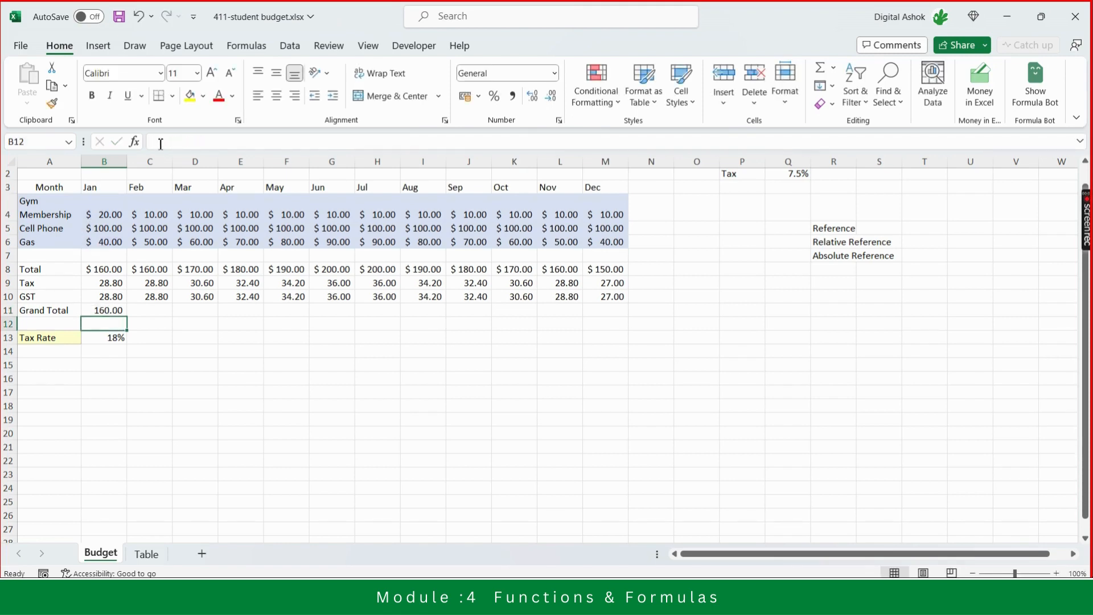
- Replace the January Grand Total formula with =SUM(B4:B6)
key("Up")
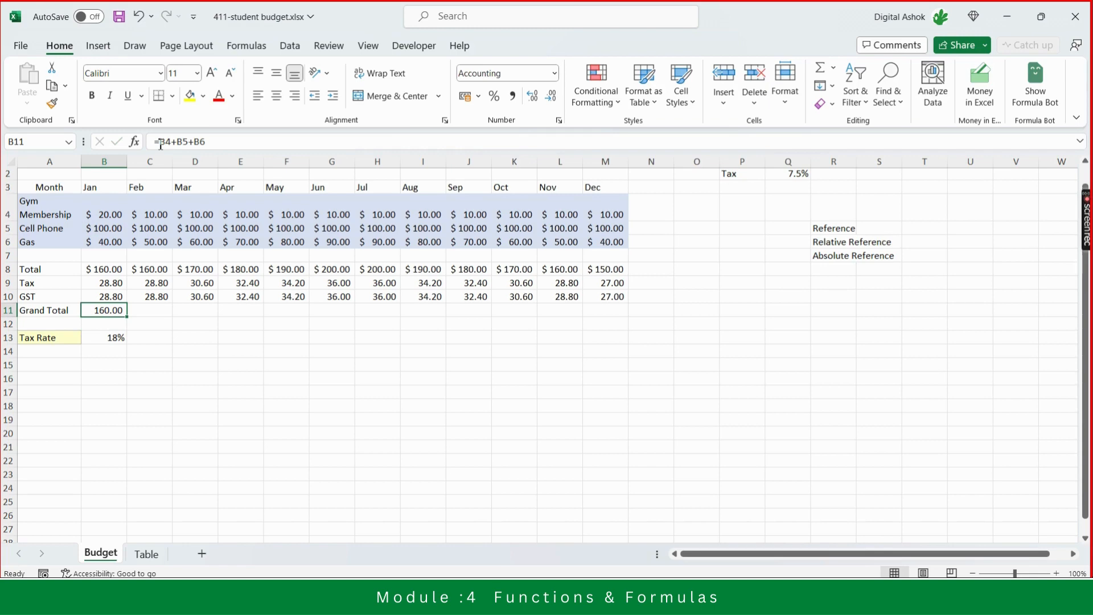
key("Delete")
type("=")
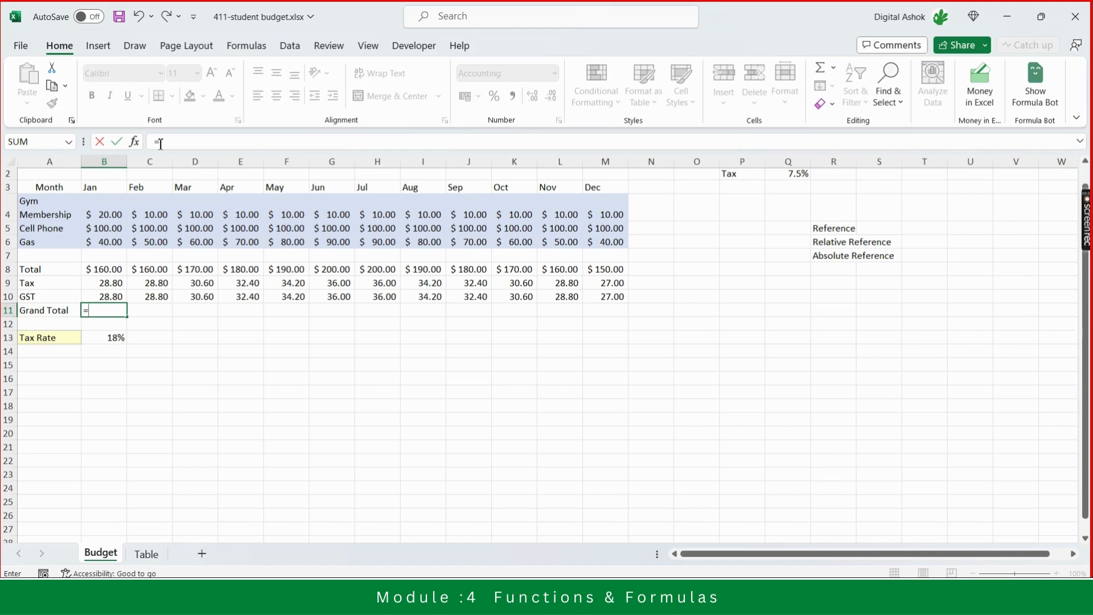
type("SUM")
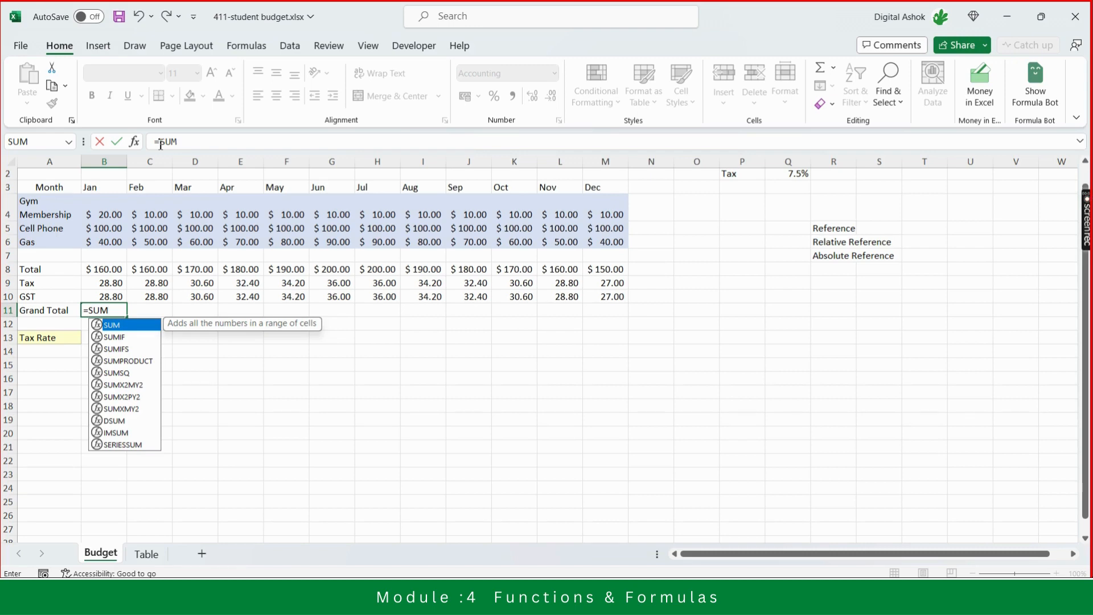
type("(")
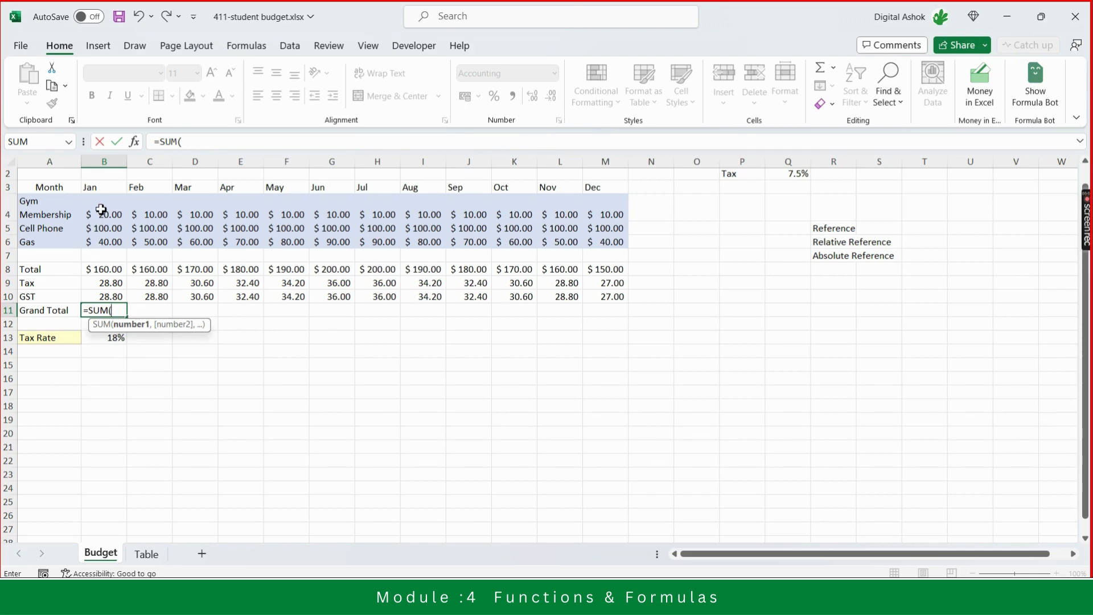
left_click_drag(100, 211, 106, 238)
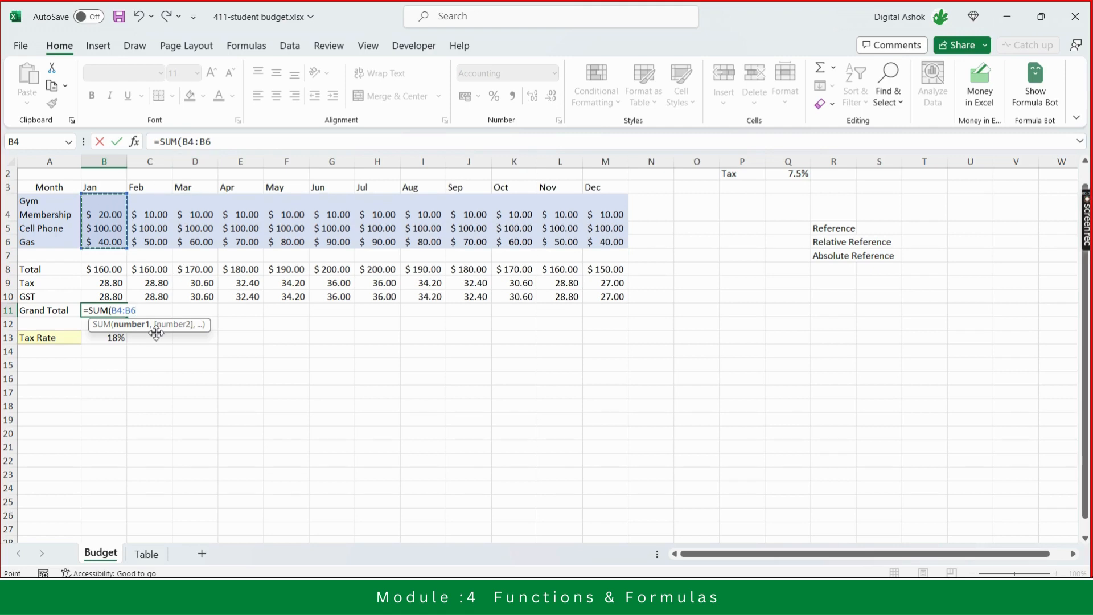
type(")")
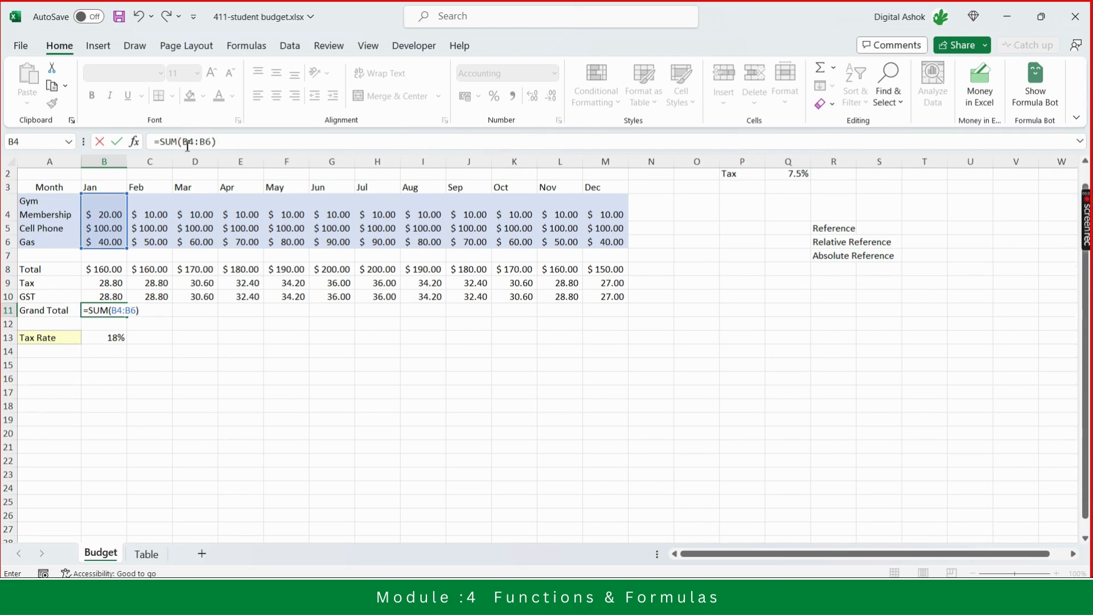
left_click(222, 141)
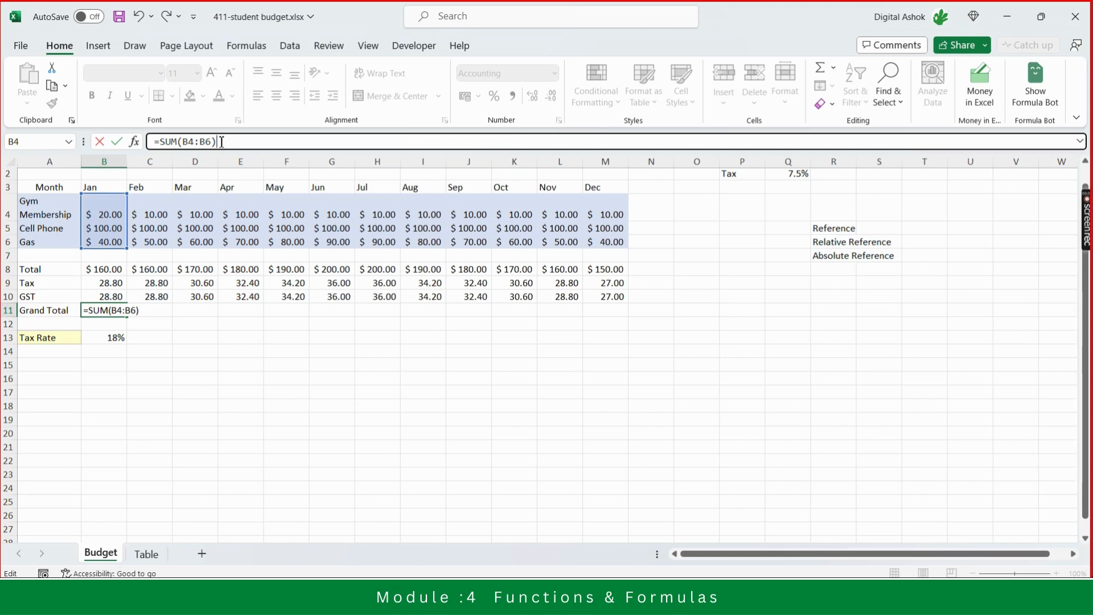
key("Return")
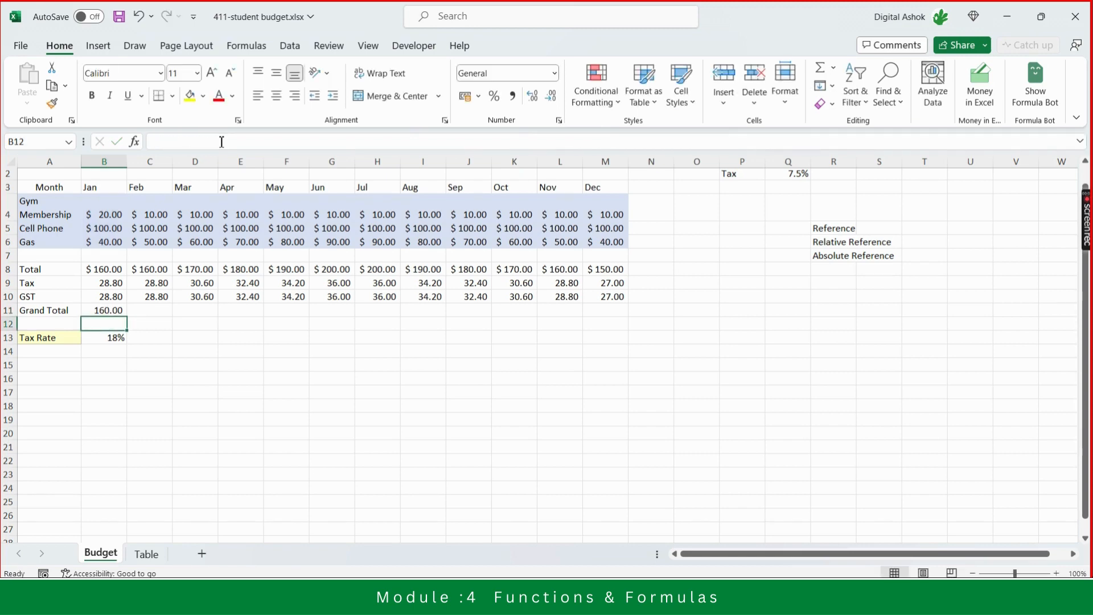
- Fill the January Grand Total SUM formula across the row through December
key("Up")
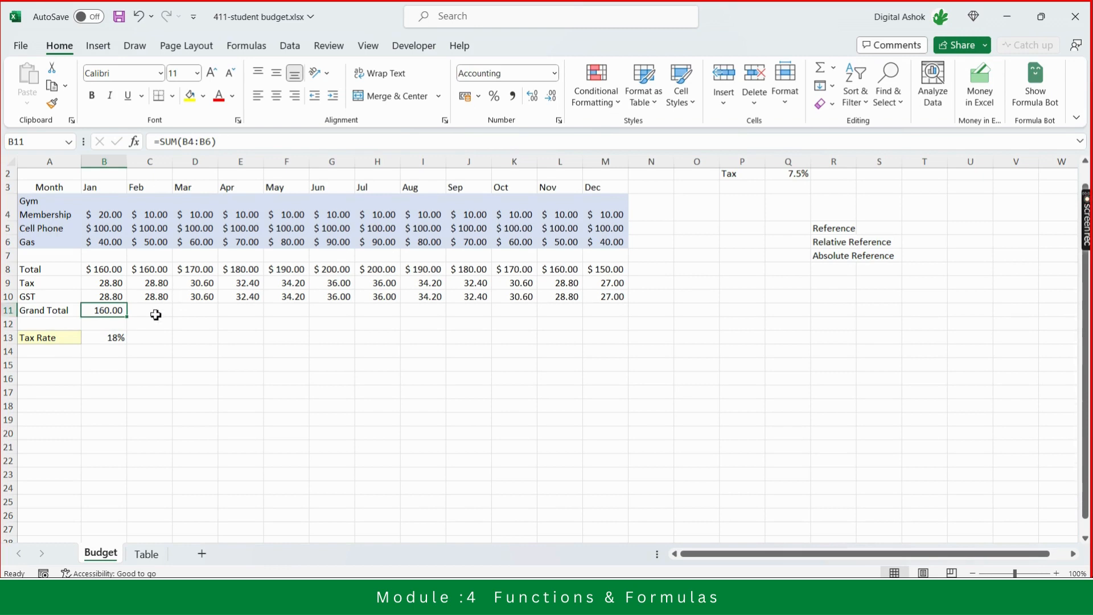
left_click_drag(127, 317, 635, 317)
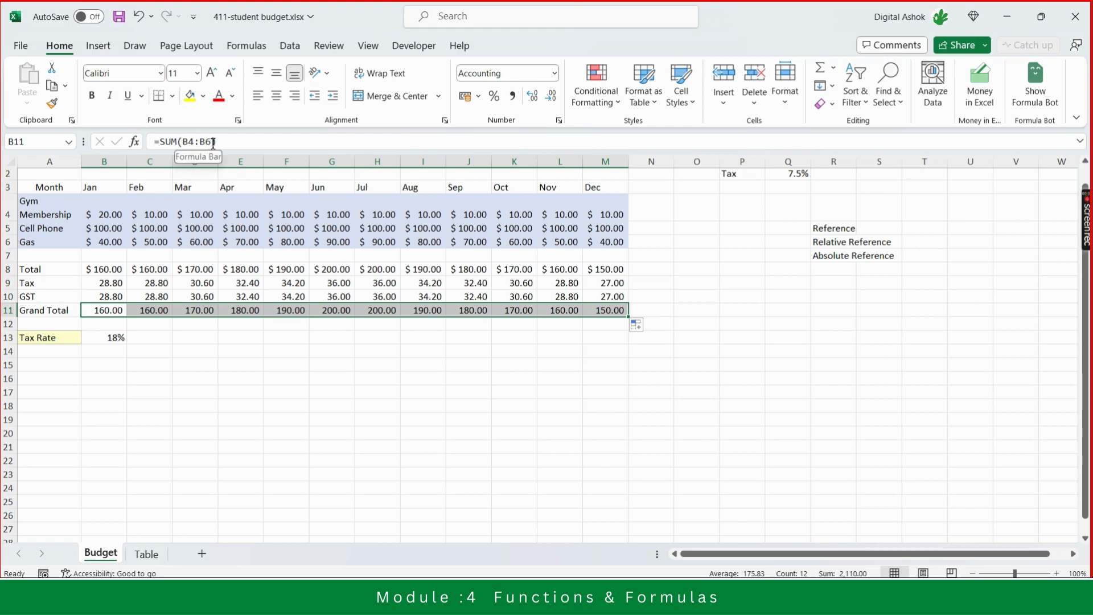
left_click(107, 308)
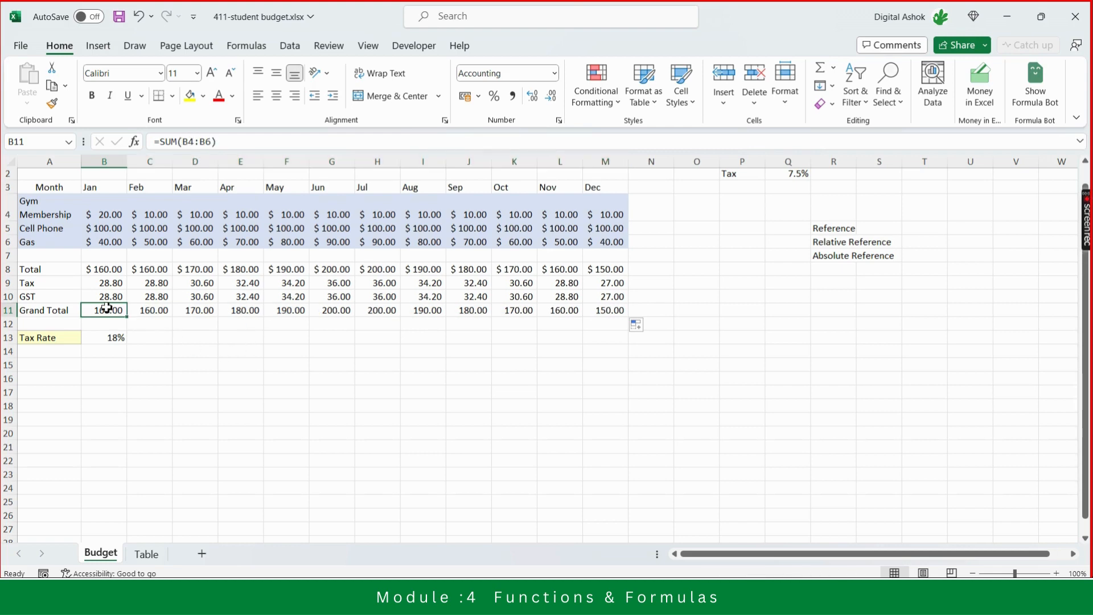
- Step through the Grand Total formulas for each month and the January GST formula, then minimize the workbook window
key("Right")
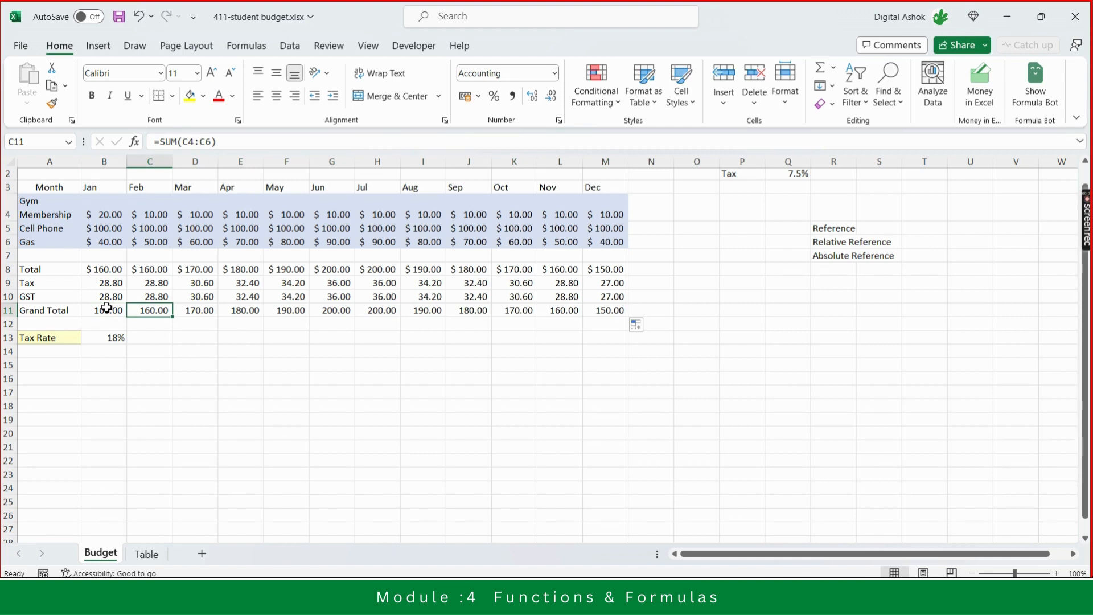
key("Right")
key("Right")
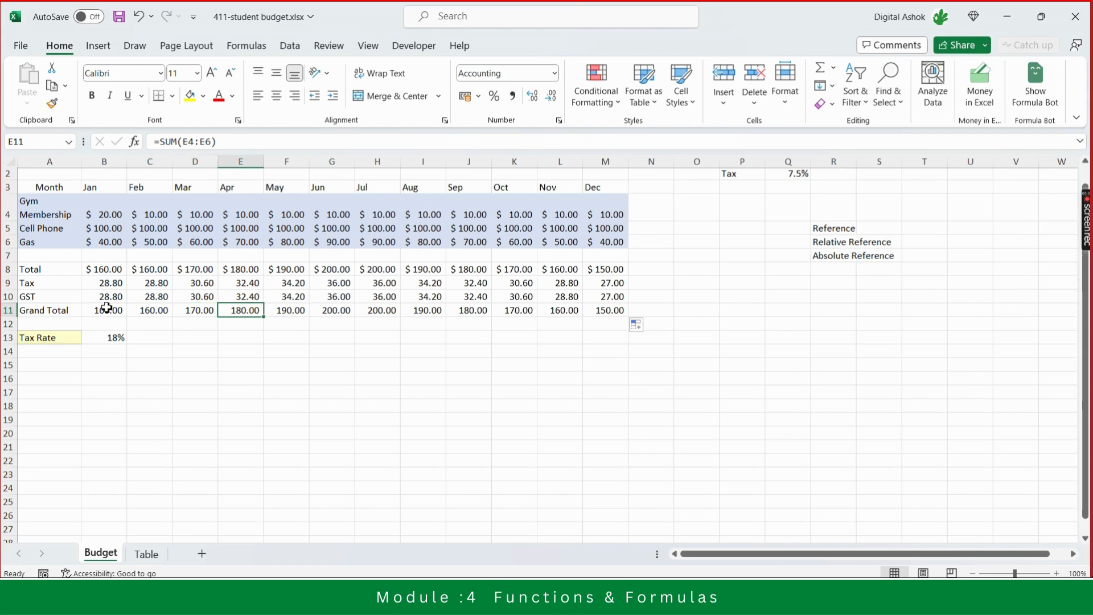
key("Right")
key("Right")
key("Right")
key("Right")
key("Right")
key("Right")
key("Right")
key("Right")
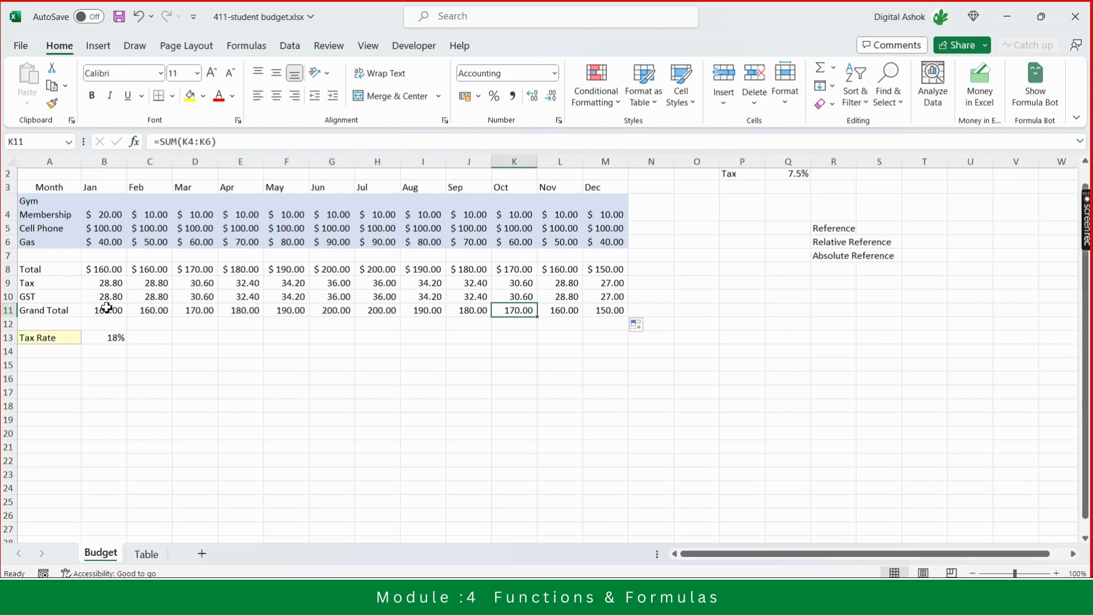
key("Right")
key("Left")
key("Left")
key("Left")
key("Left")
key("Left")
key("Left")
key("Left")
key("Left")
key("Left")
key("Left")
key("Left")
key("Left")
key("Left")
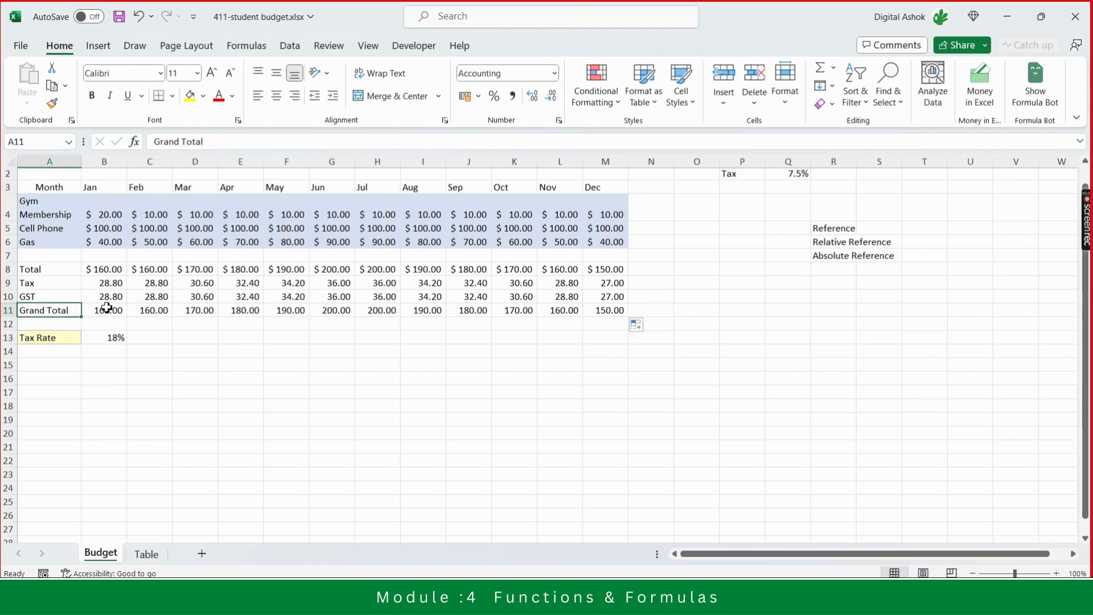
key("Right")
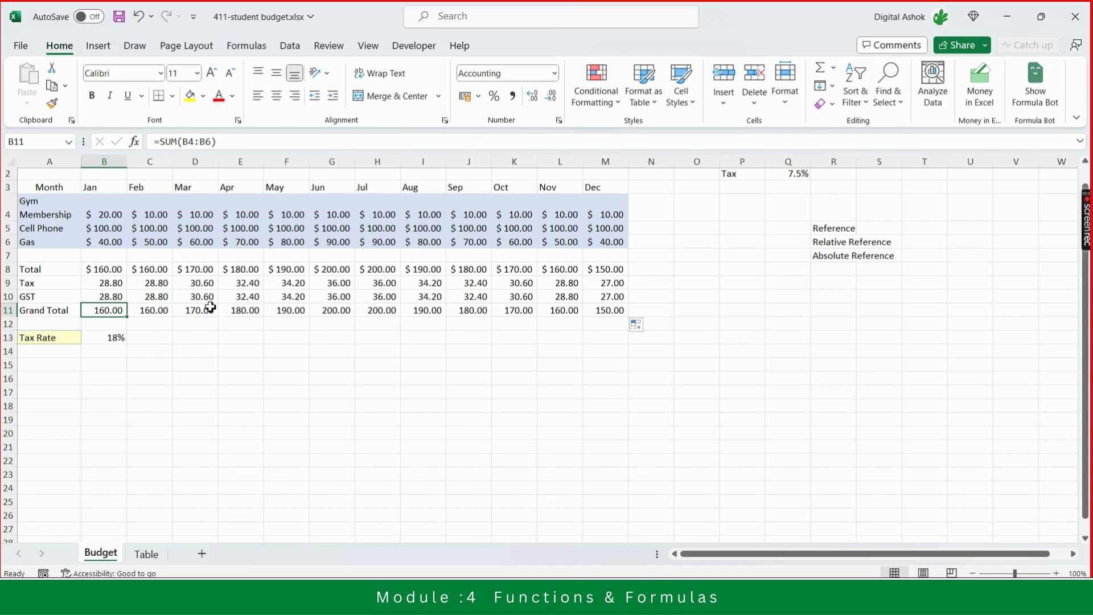
key("Up")
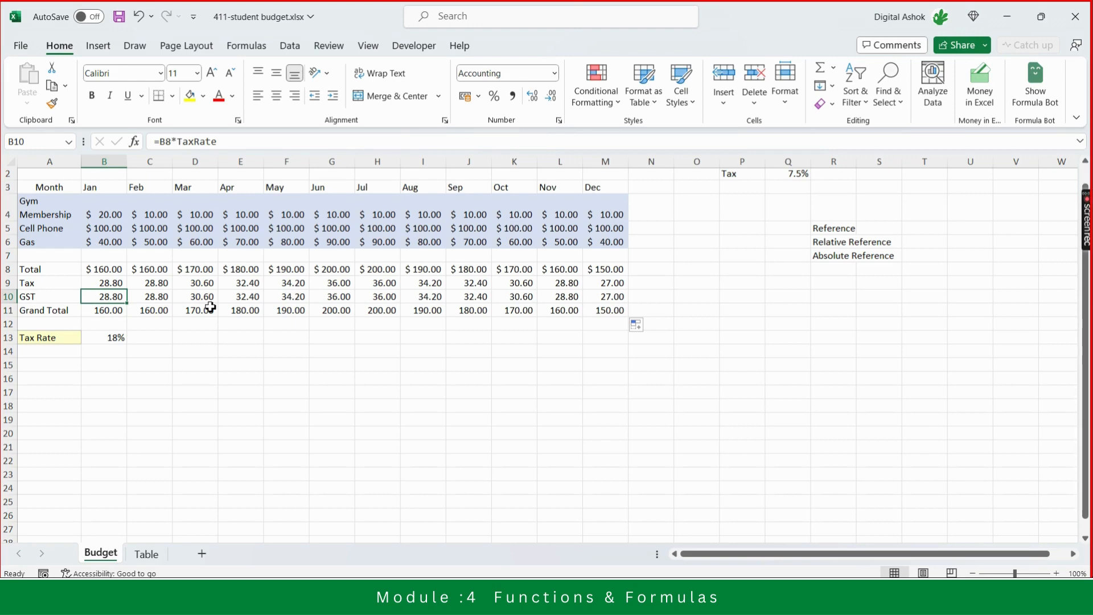
key("Down")
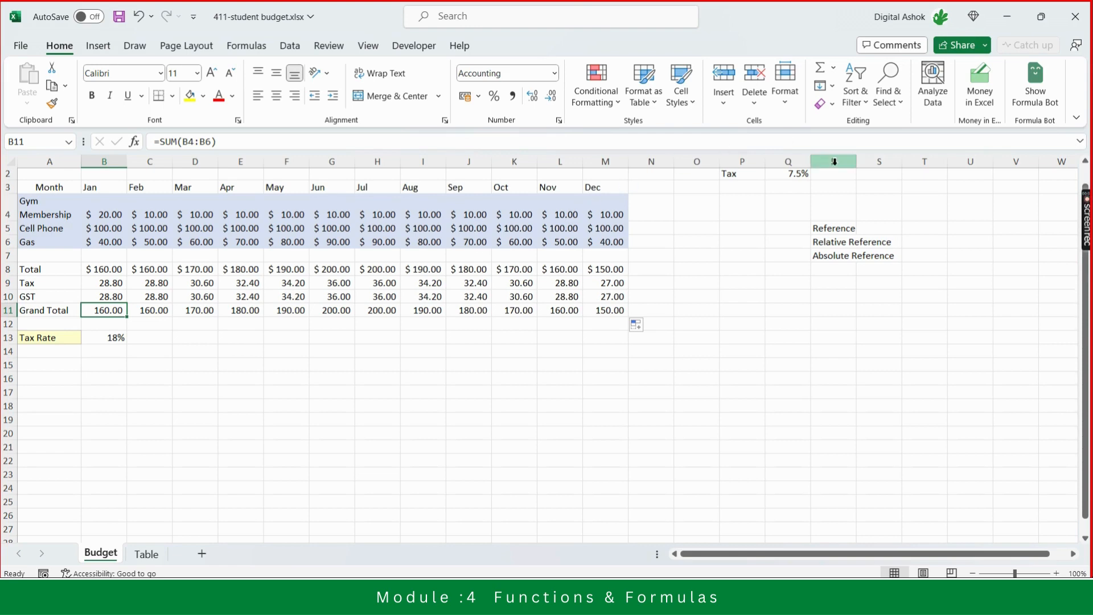
left_click(1007, 17)
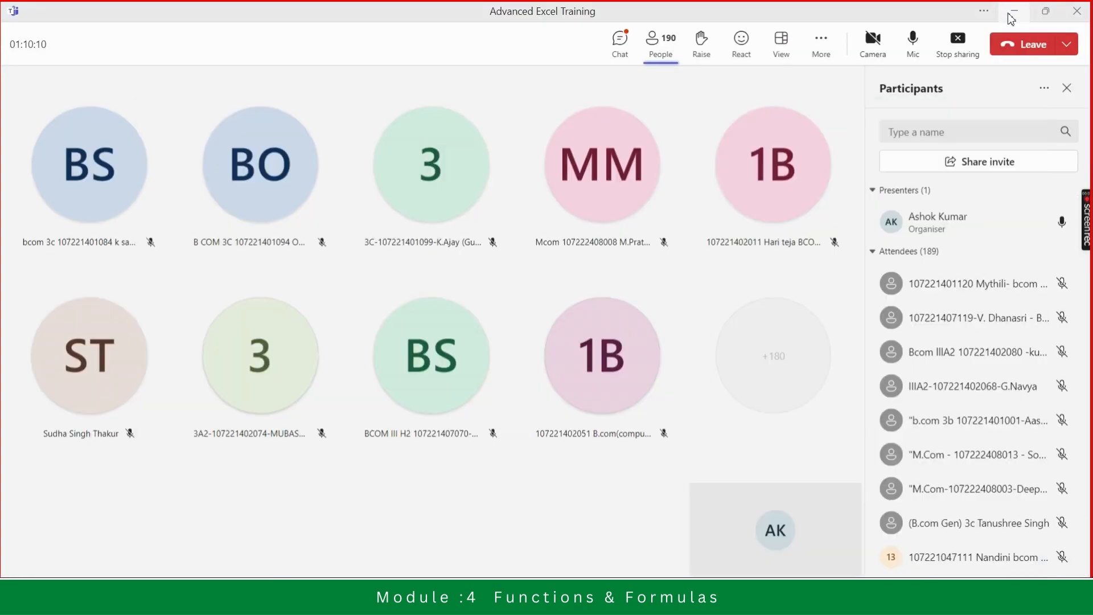
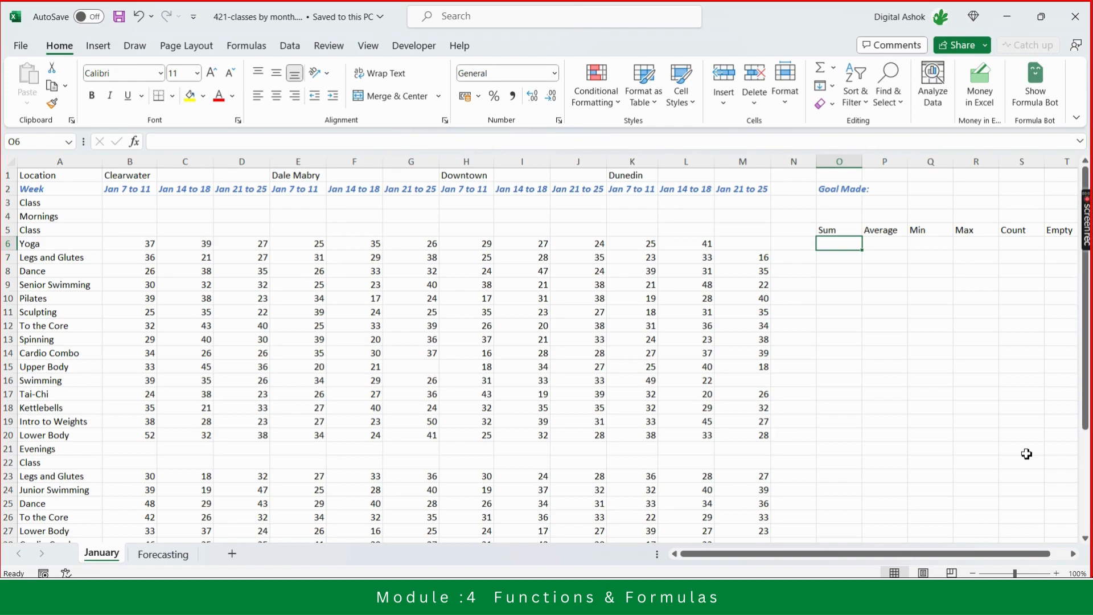
- Review the Sum, Average, Min, Max, Count and Empty headers and the class rows of the January sheet
key("Up")
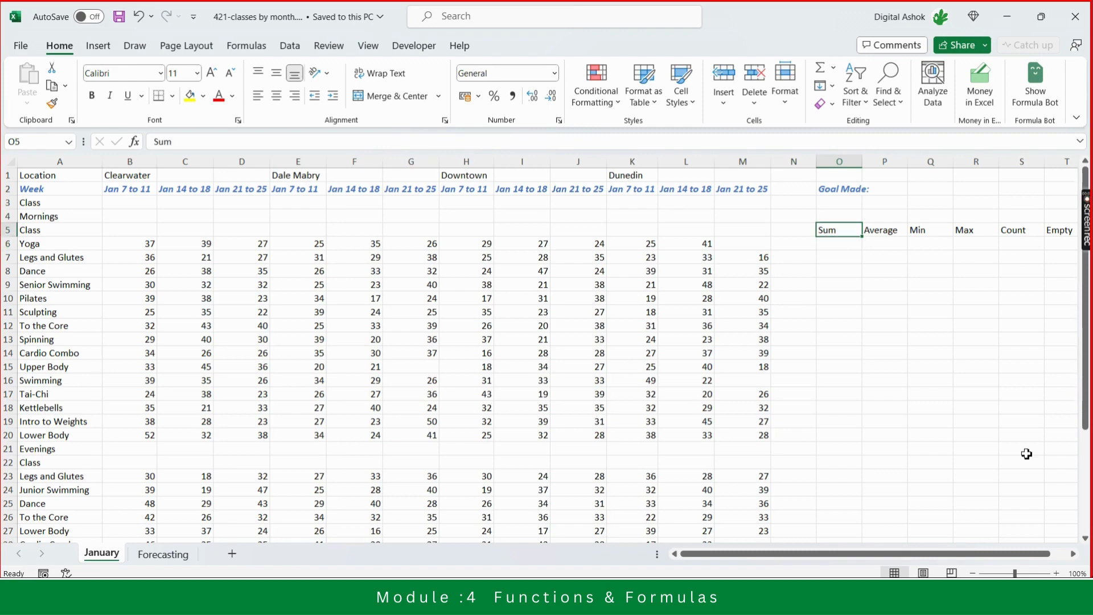
key("Right")
key("Right")
key("Right")
key("Right")
key("Right")
key("Right")
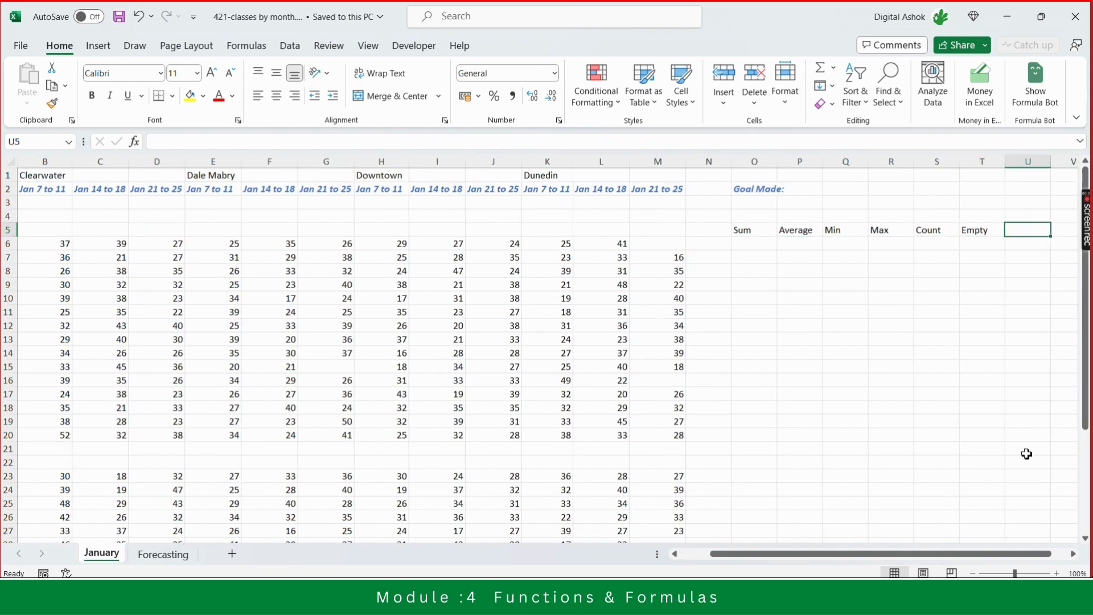
key("Left")
key("Left")
key("Left")
key("Left")
key("Left")
key("Left")
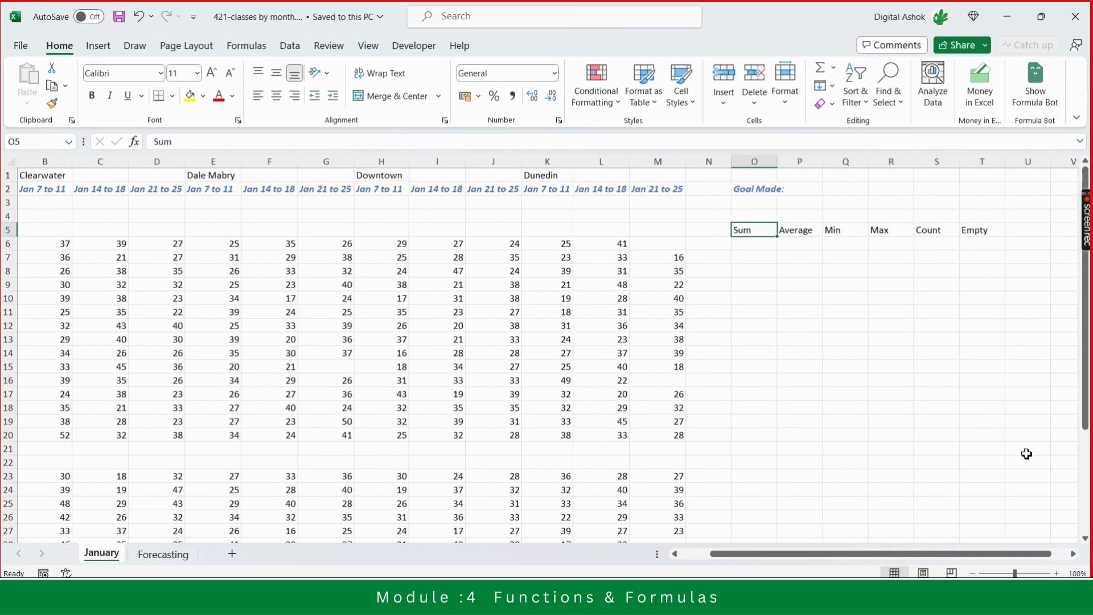
key("Right")
key("Right")
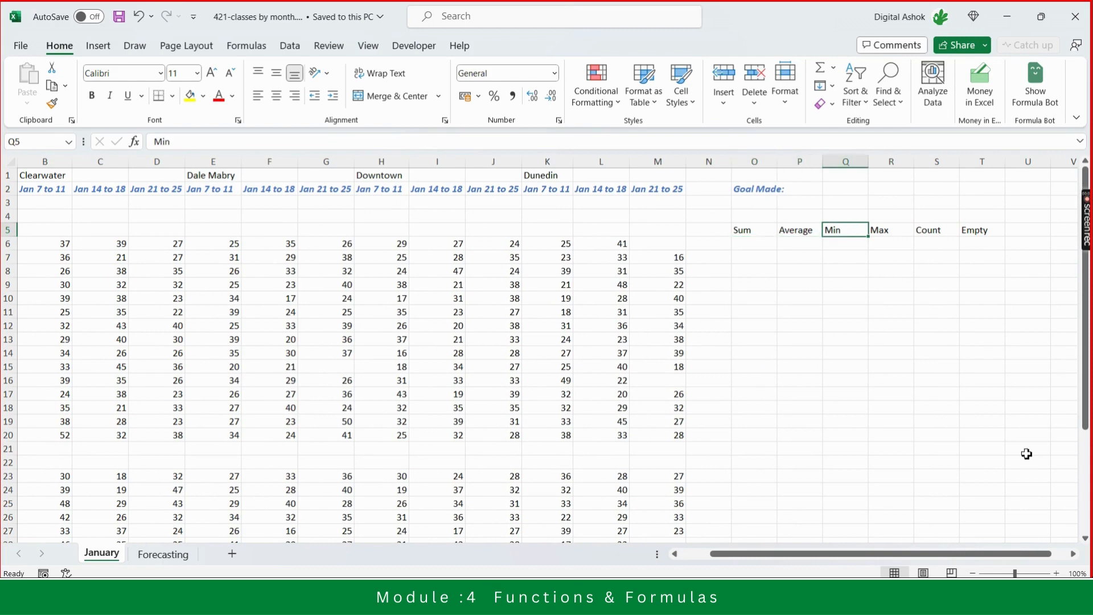
key("Right")
key("Right")
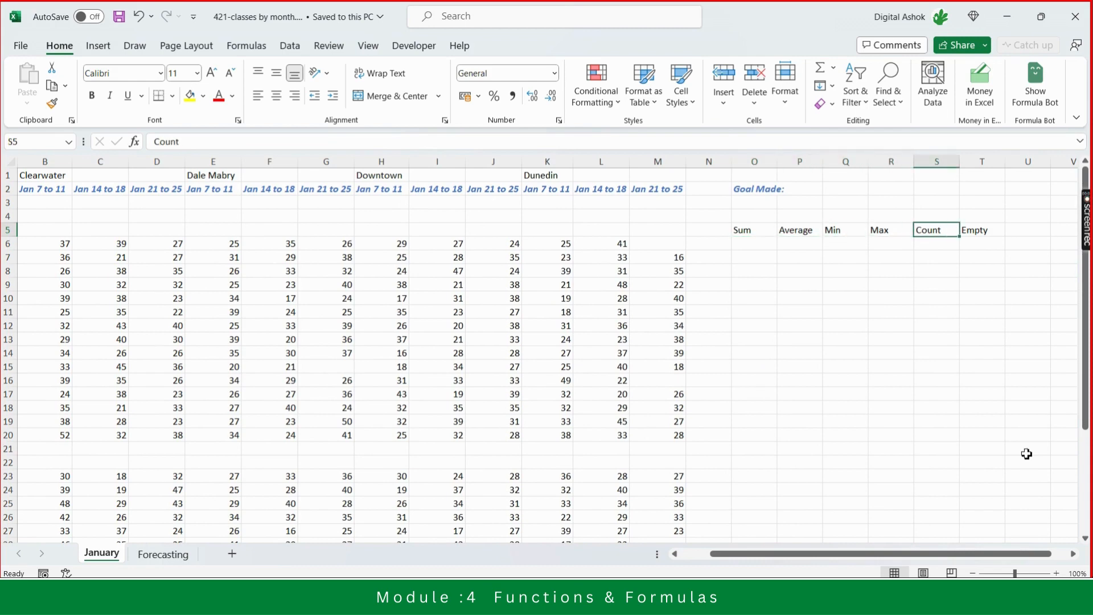
key("Right")
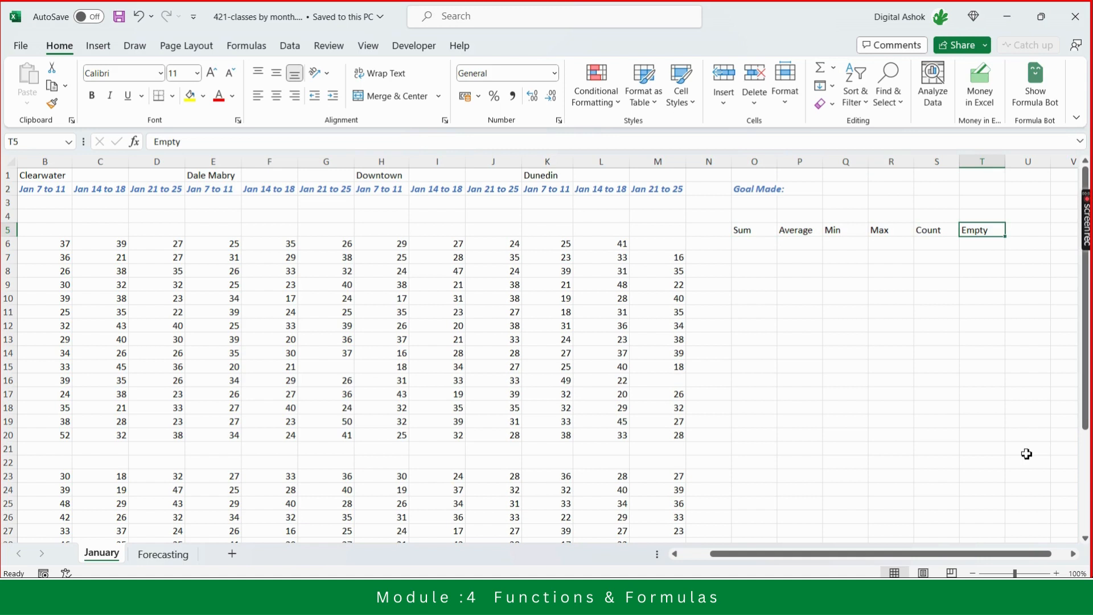
key("Right")
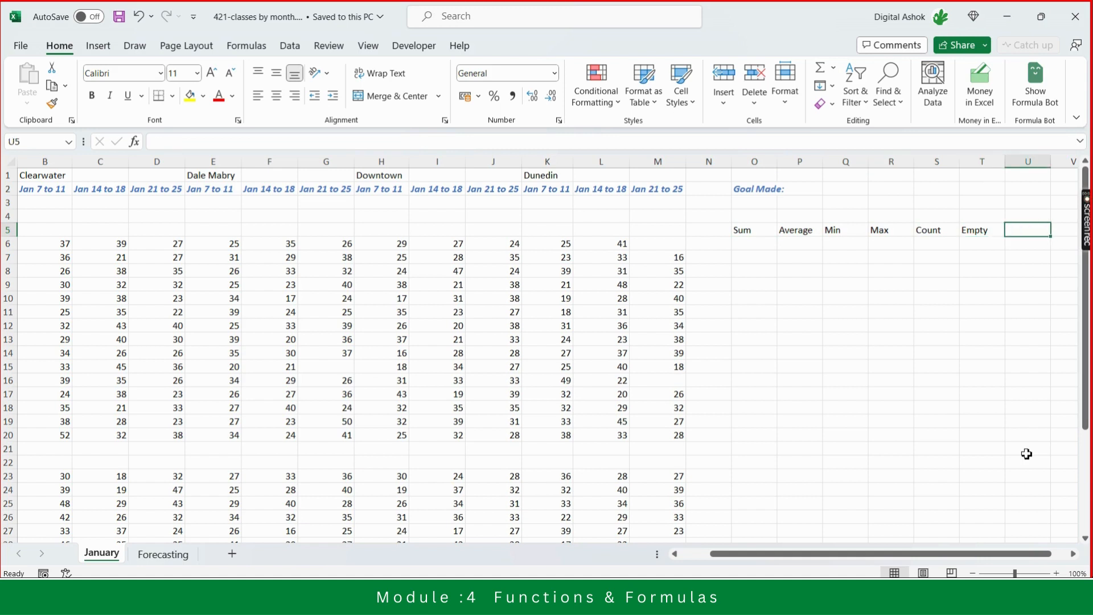
key("Right")
key("Right")
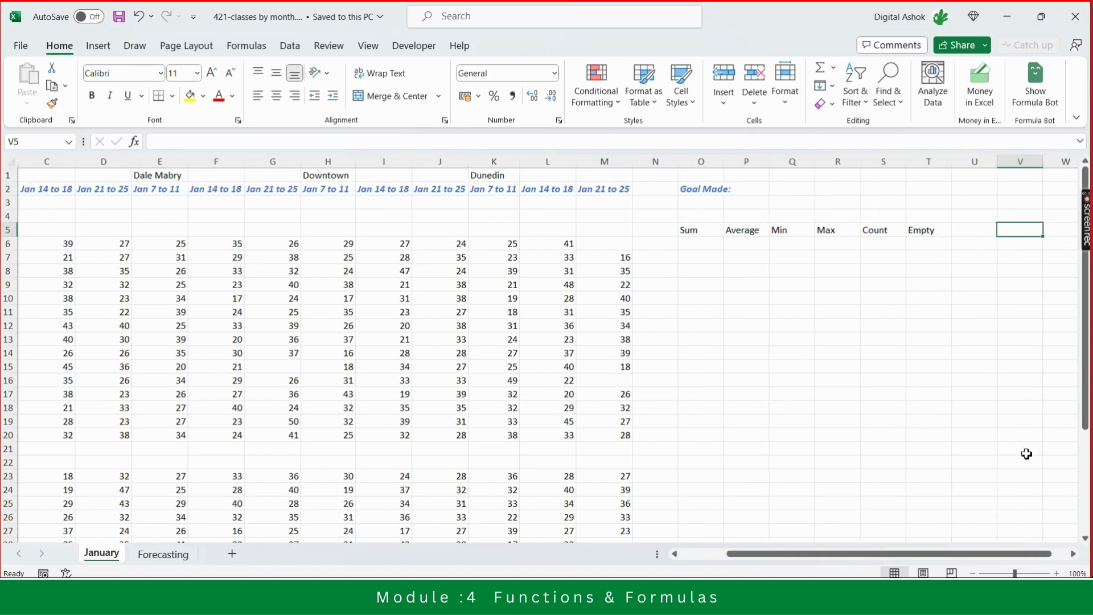
key("Left")
key("Left")
key("Left")
key("Left")
key("Left")
key("Left")
key("Left")
key("Left")
key("Home")
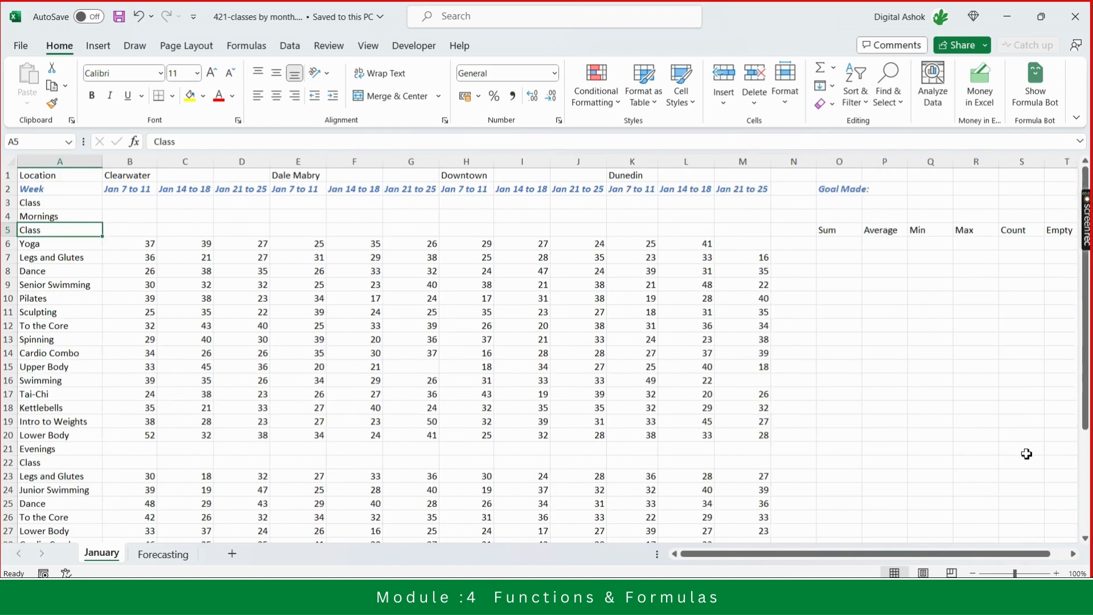
key("Down")
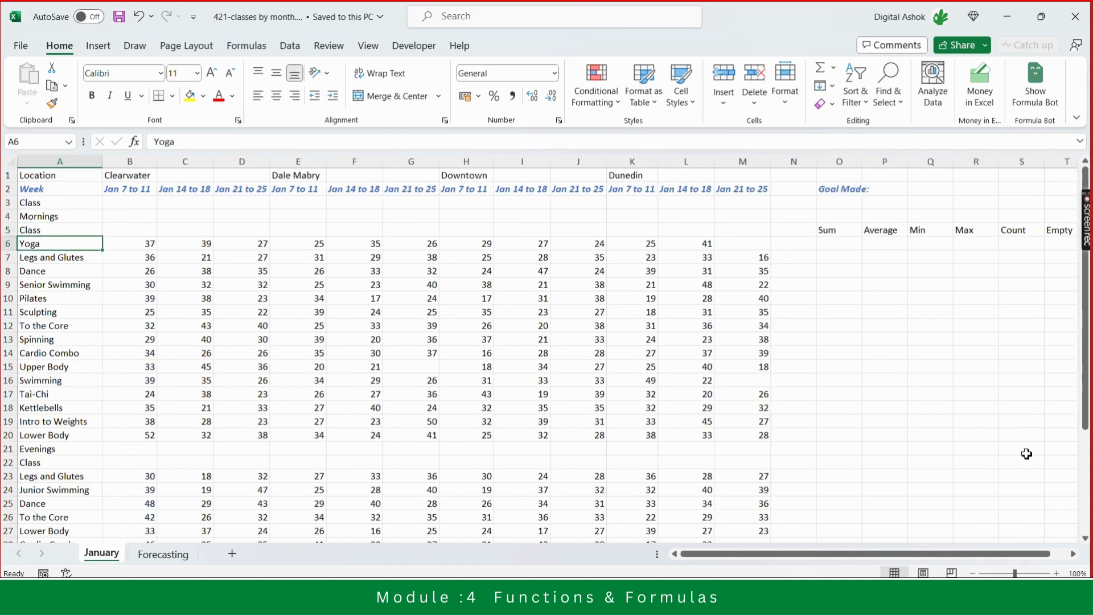
key("Right")
key("Right")
key("Right")
key("Right")
key("Right")
key("Right")
key("Right")
key("Right")
key("Right")
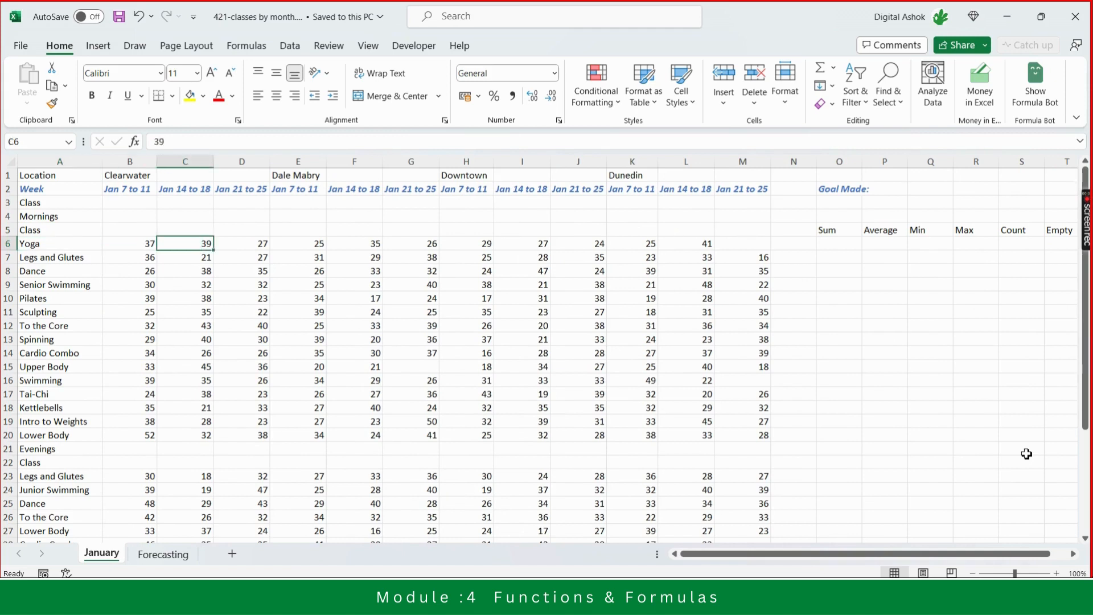
key("Right")
key("Right")
key("Right")
key("Right")
key("Right")
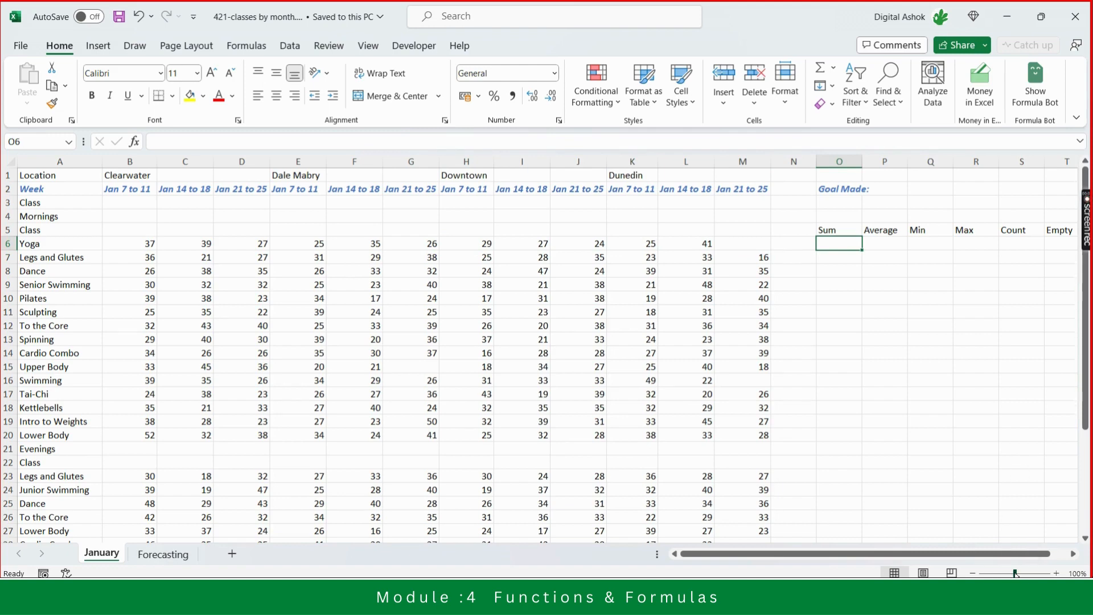
- Enter =SUM(B6:M6) in the Sum column for the Yoga row, totalling all twelve weekly counts
left_click_drag(1014, 573, 1019, 573)
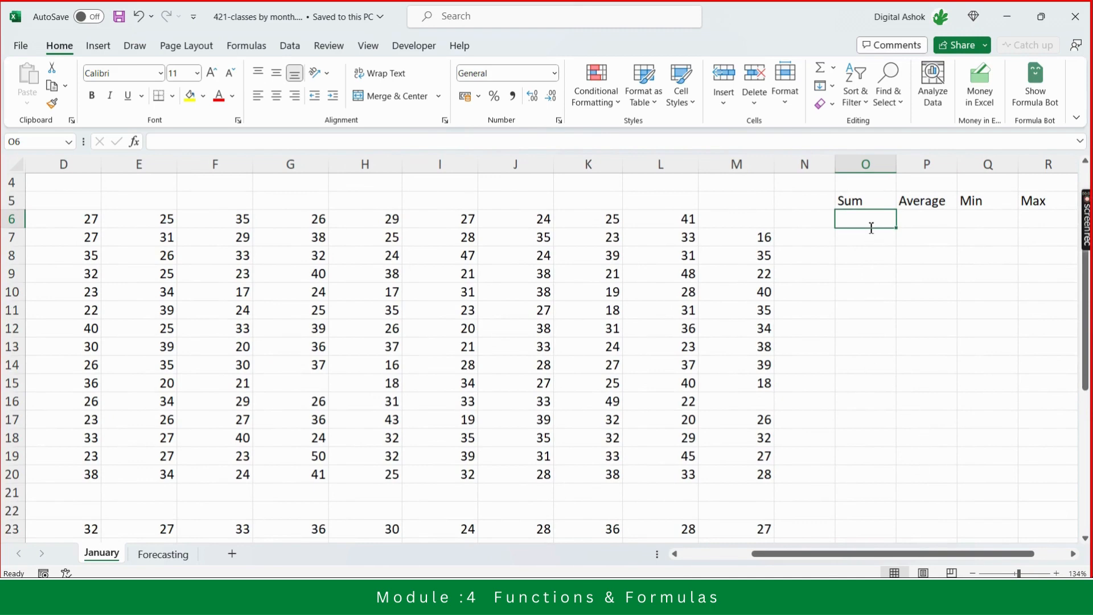
type("=")
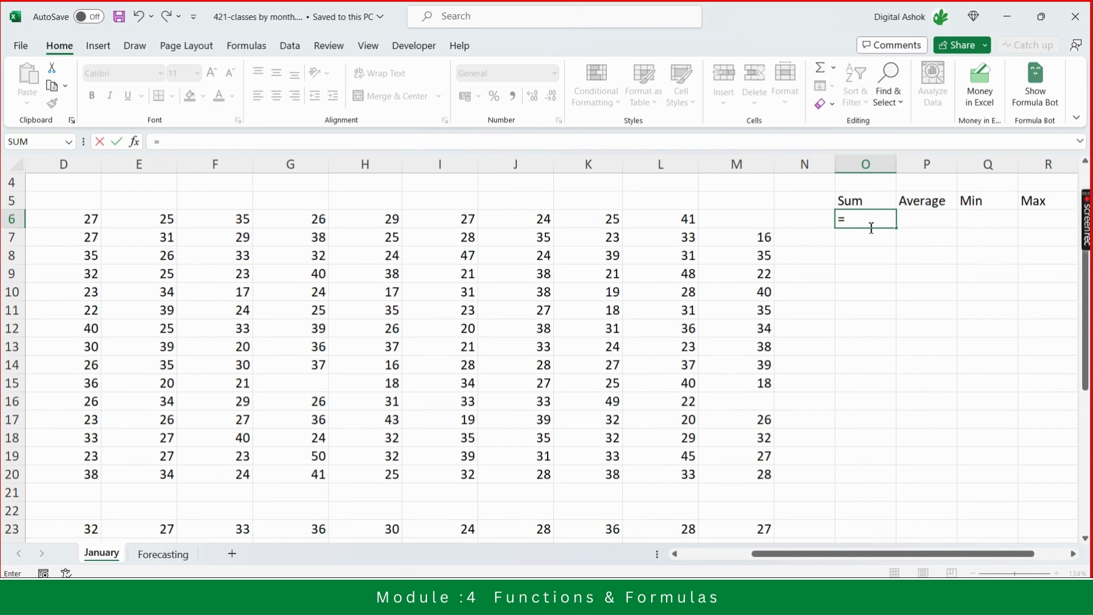
type("sum")
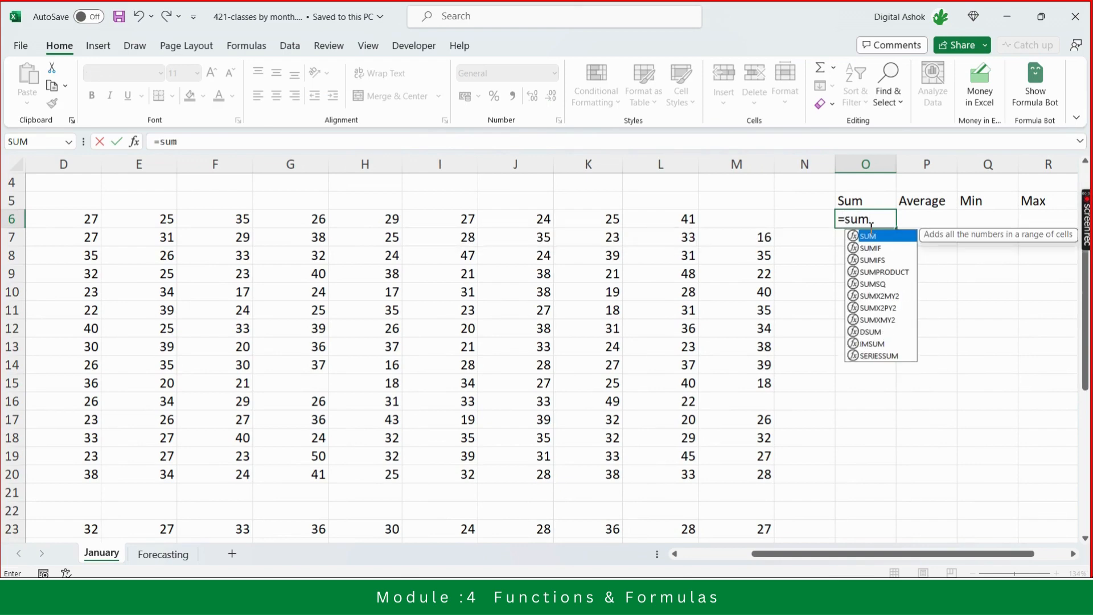
key("BackSpace")
key("BackSpace")
key("BackSpace")
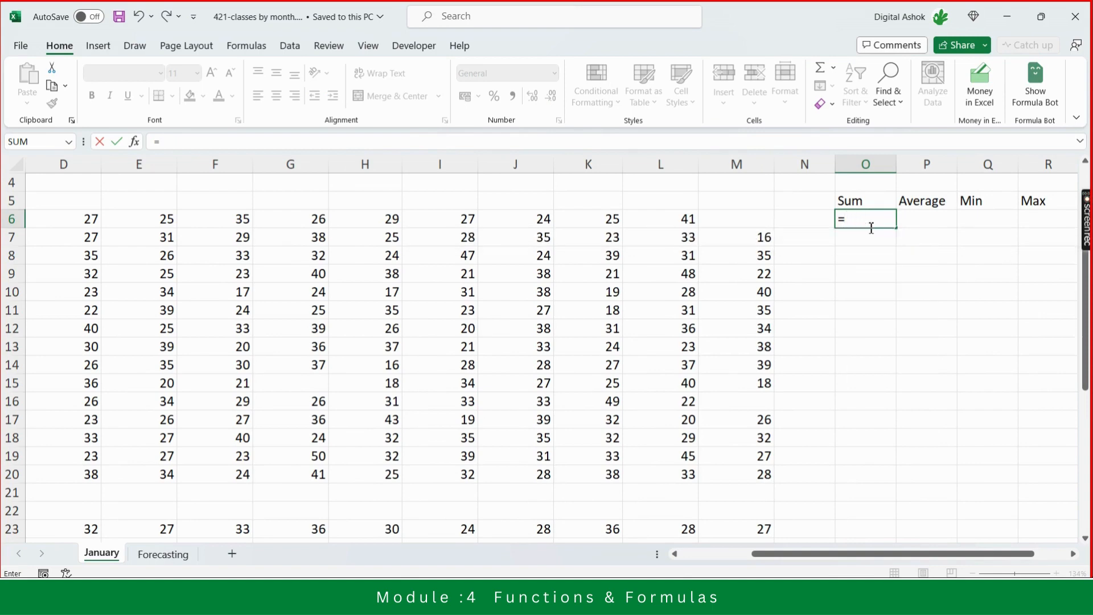
type("Sum")
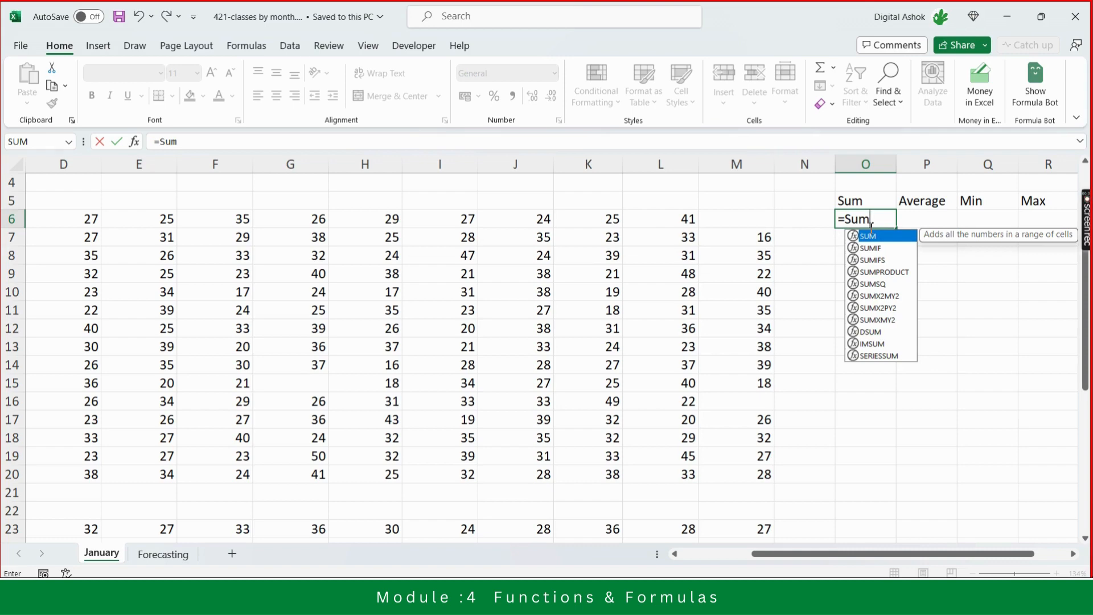
key("Tab")
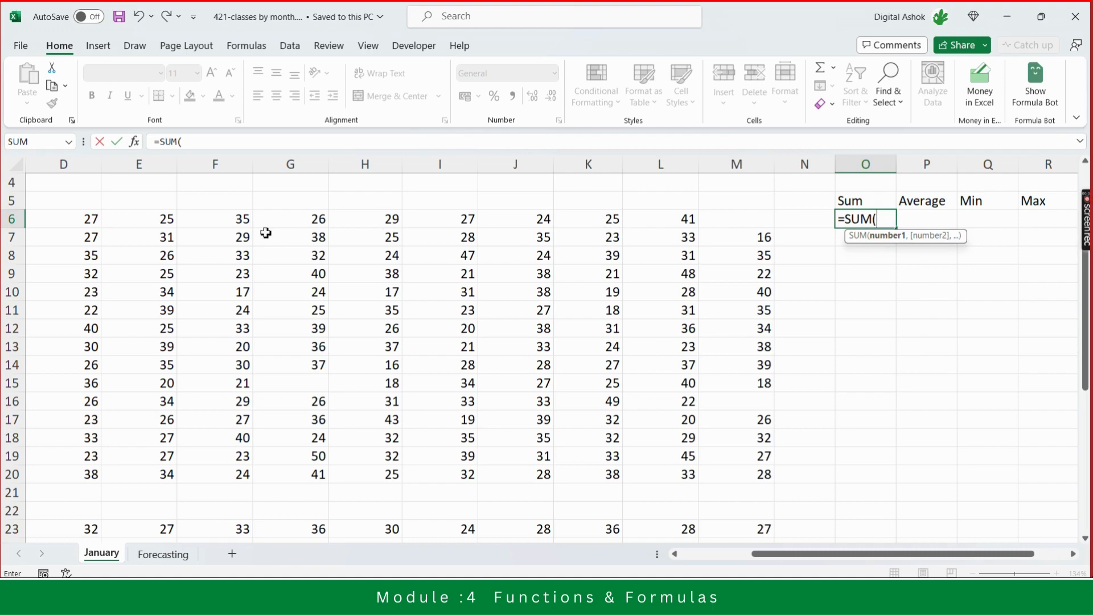
left_click(476, 217)
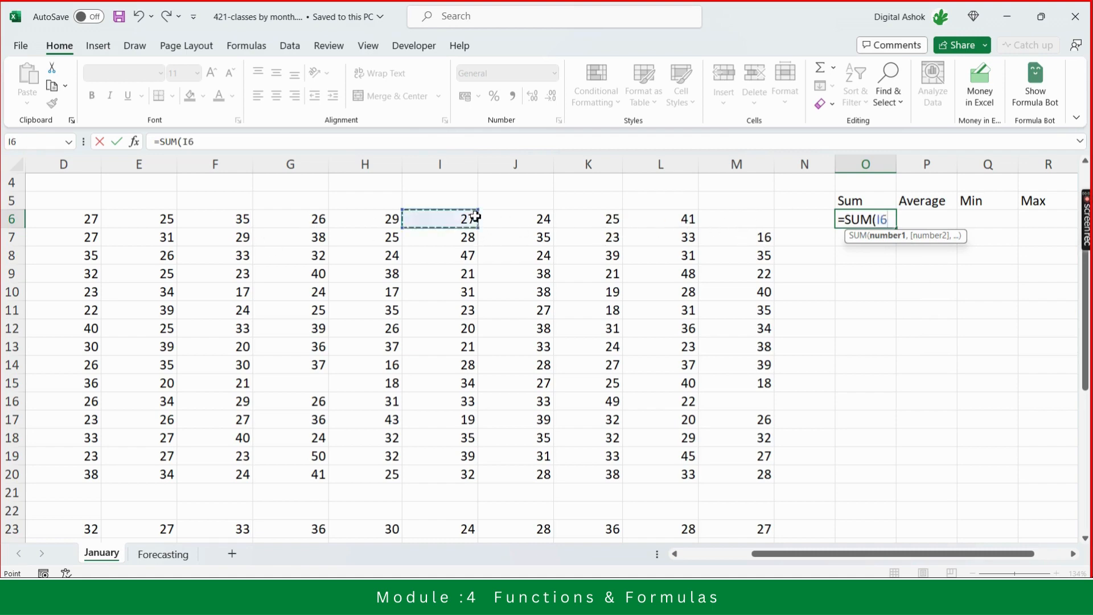
key("Left")
key("Left")
key("Left")
key("Left")
key("Left")
key("Left")
key("Left")
key("Left")
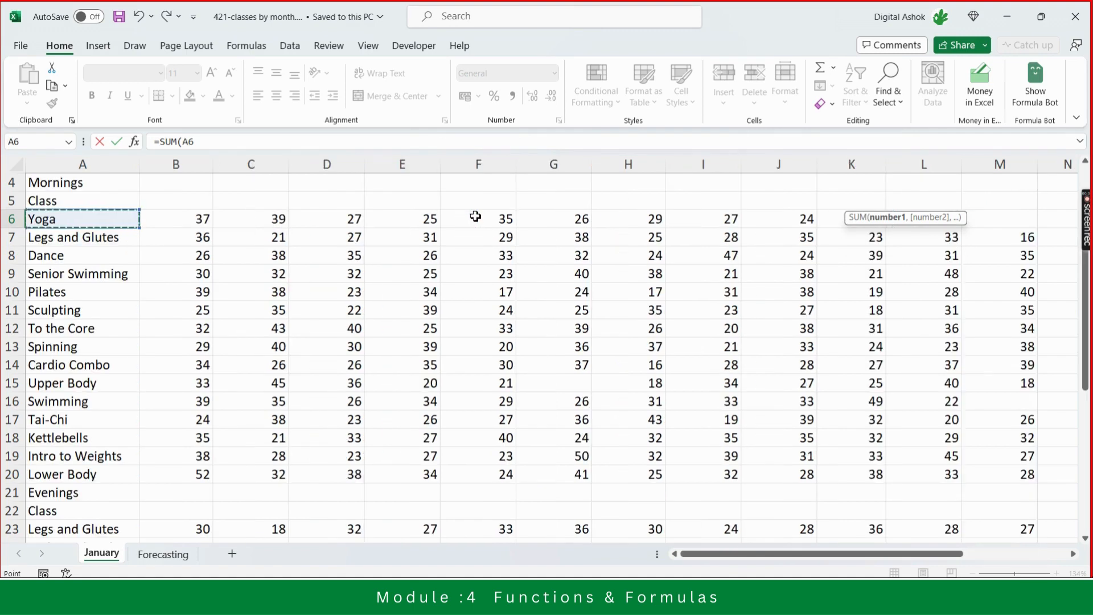
key("Right")
key("shift+Right")
key("shift+Right")
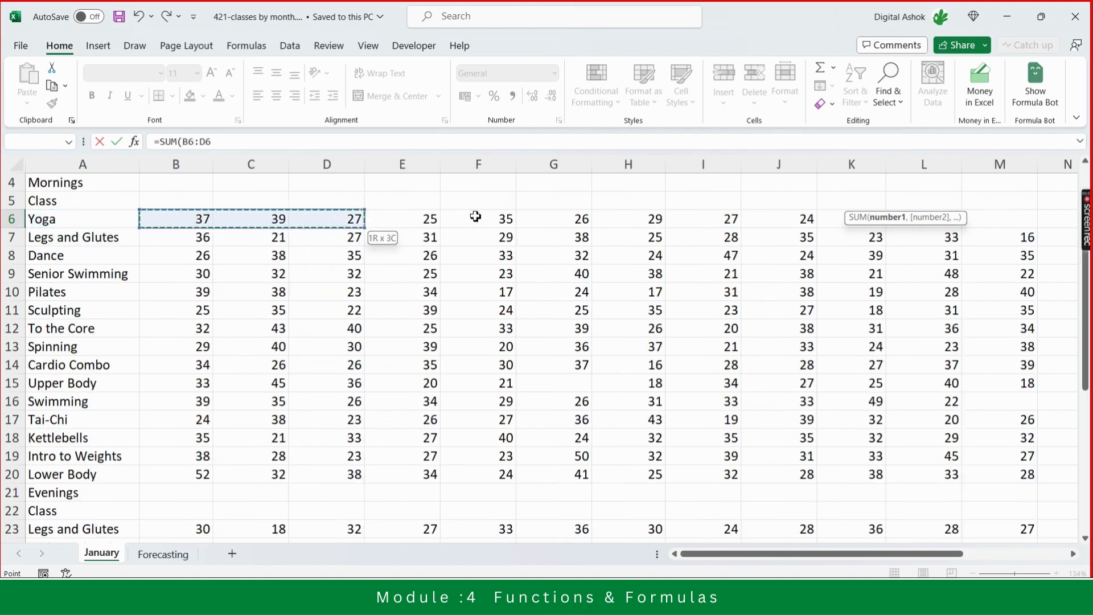
key("shift+Right")
key("shift+Right")
key("shift+Right")
key("shift+Right")
key("shift+Right")
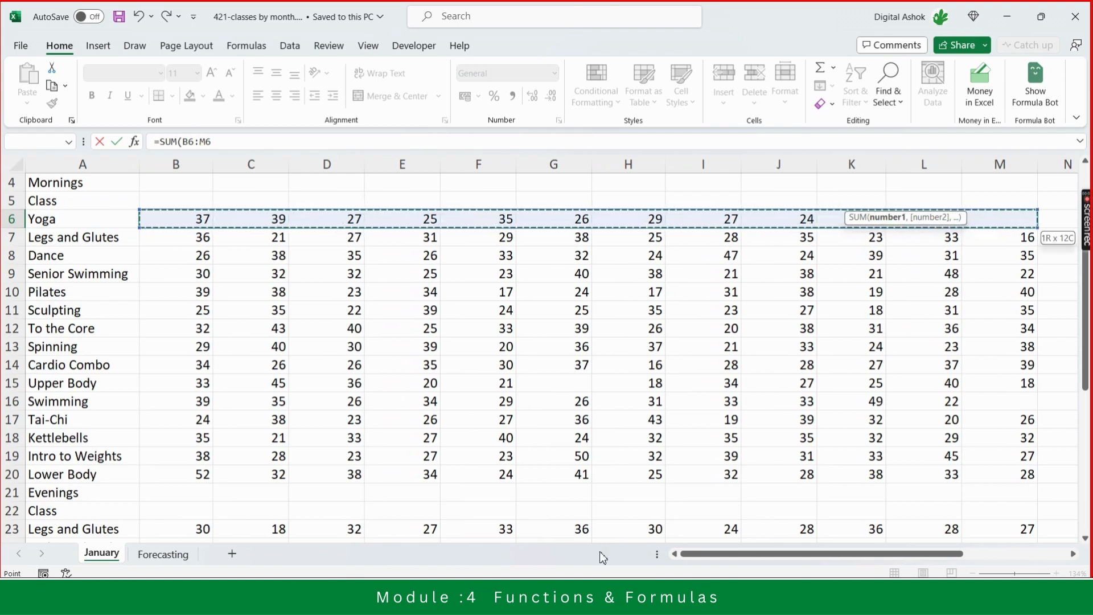
left_click_drag(806, 558, 879, 570)
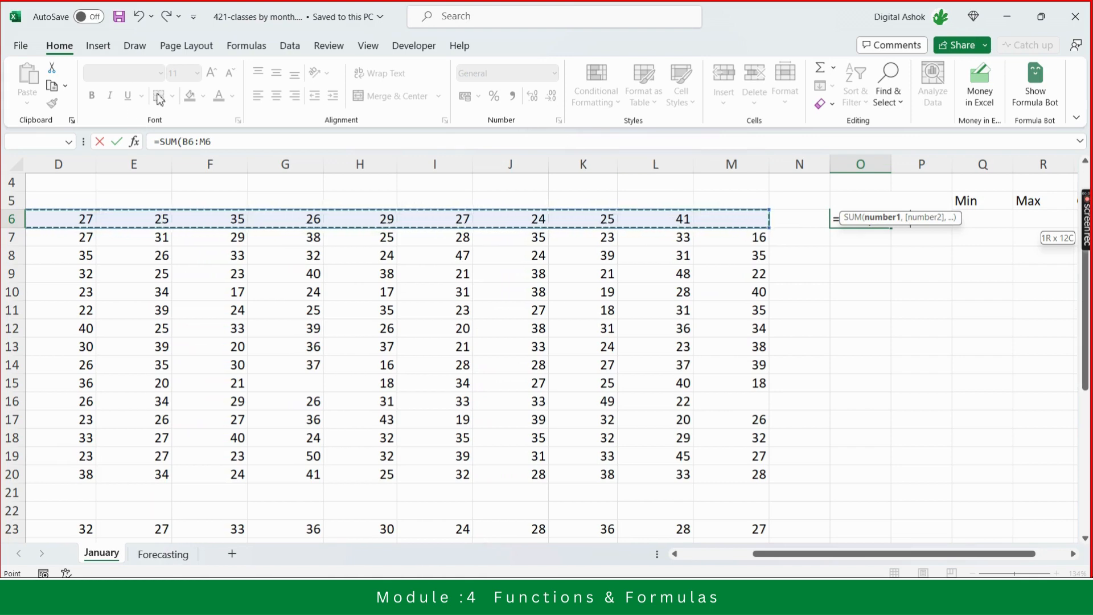
left_click(227, 143)
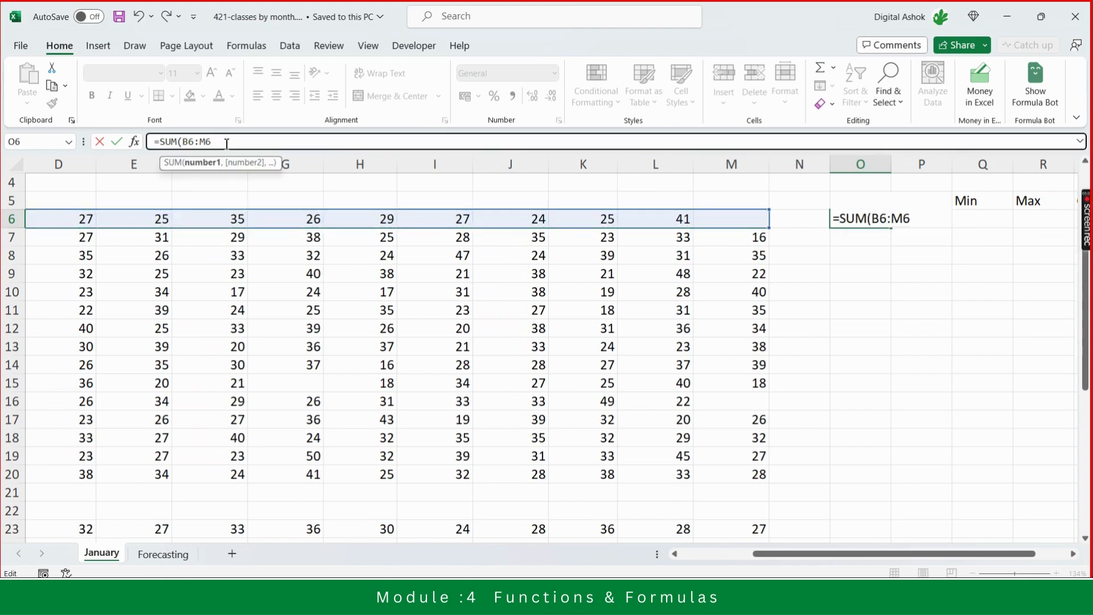
type(")")
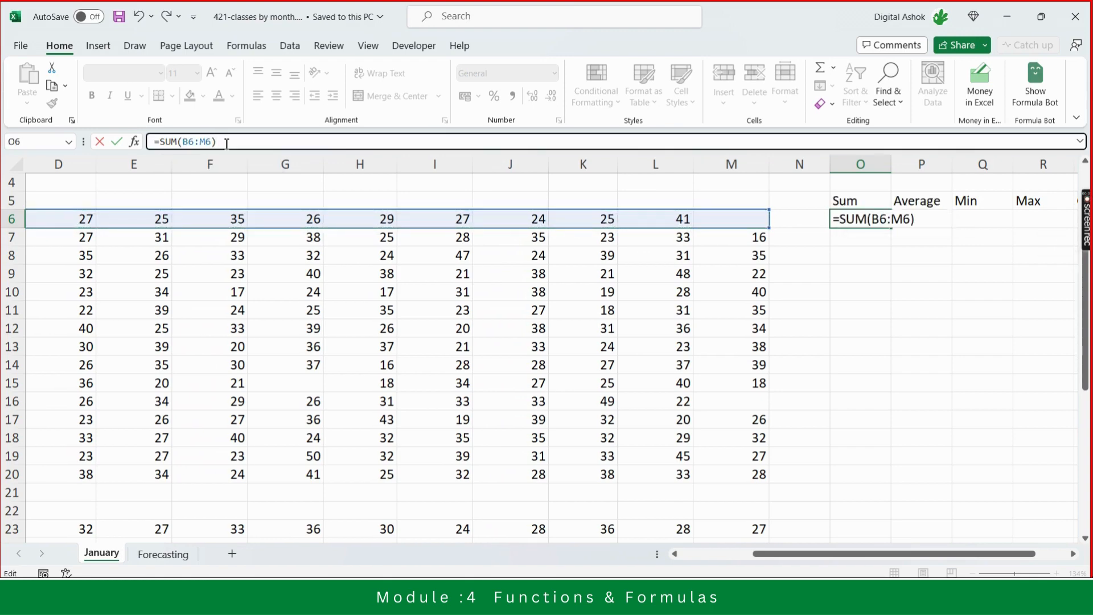
key("Return")
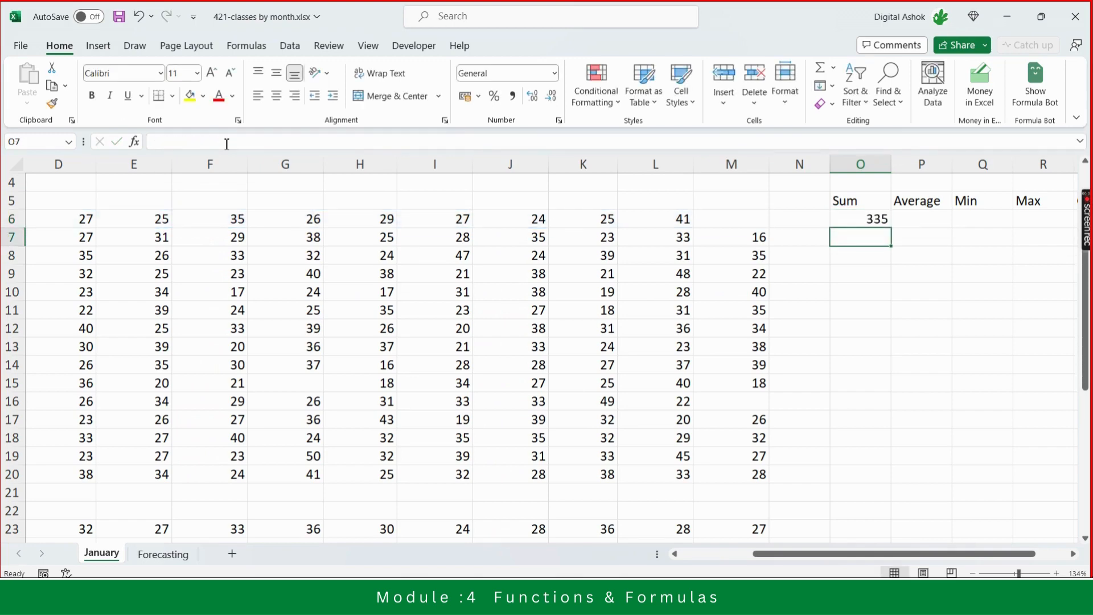
- Select the Yoga row's weekly values to compare their status-bar total with the Sum formula
key("Up")
key("Left")
key("Left")
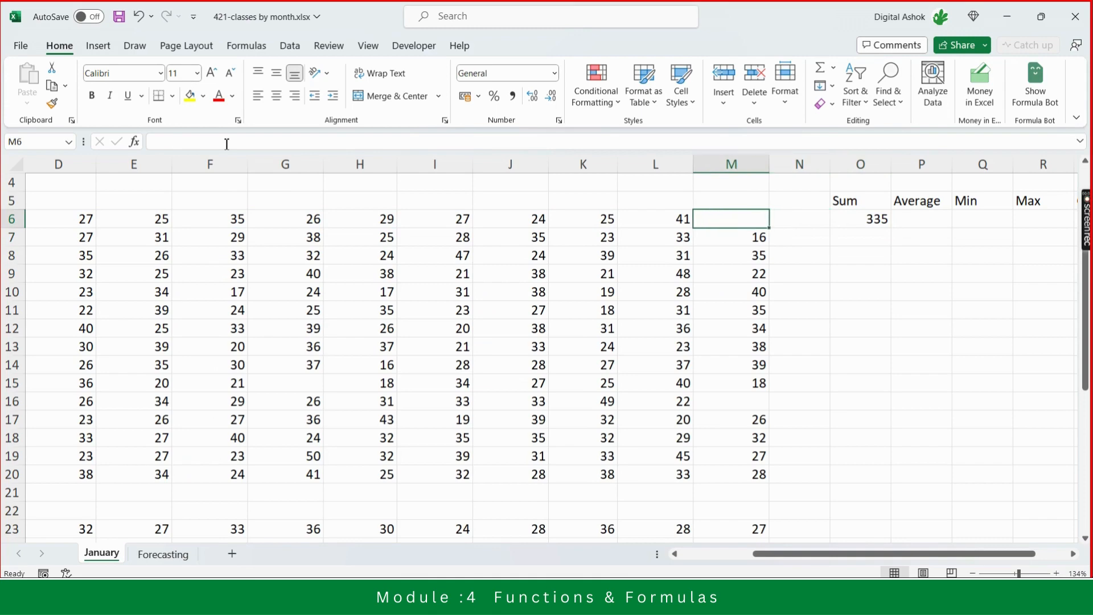
key("Left")
key("ctrl+shift+Left")
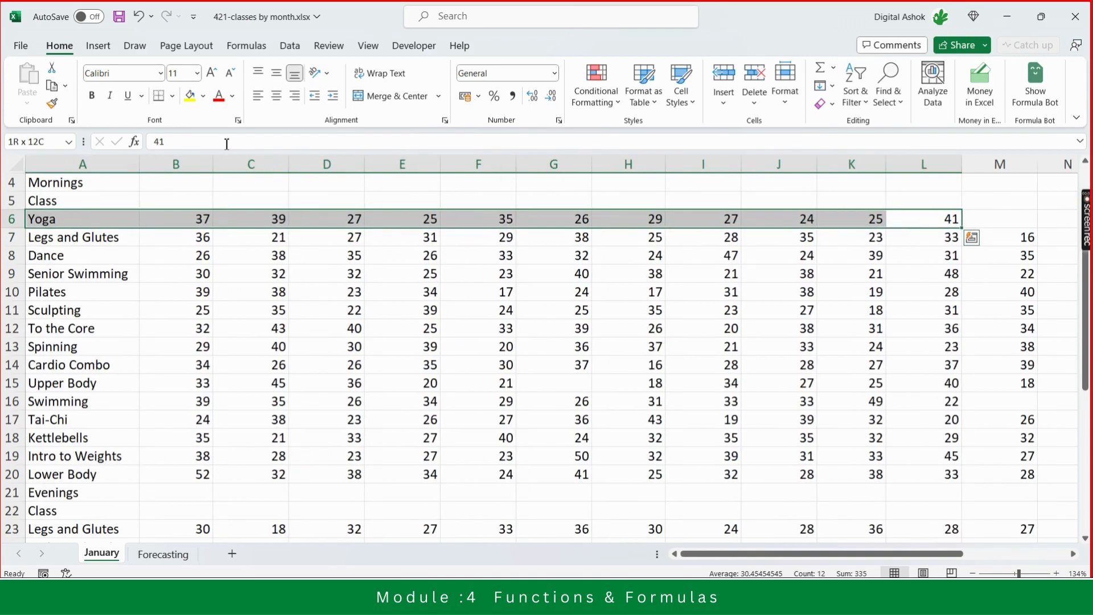
key("Right")
key("Right")
key("Right")
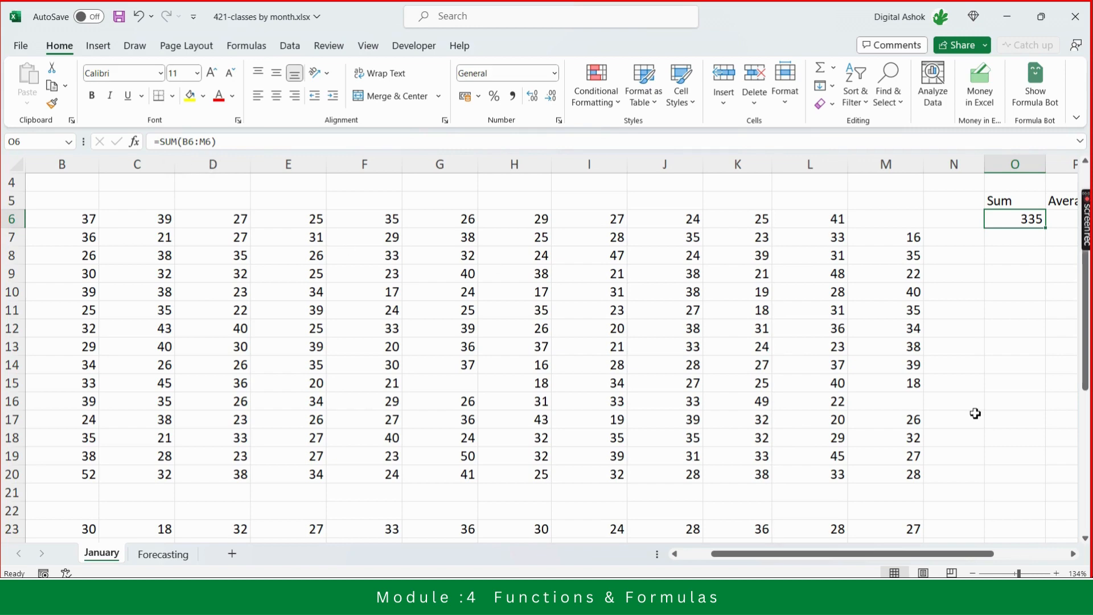
- Fill the Yoga Sum formula down through the Legs and Glutes and Dance rows and inspect the copied formulas
scroll(975, 414, "right", 2)
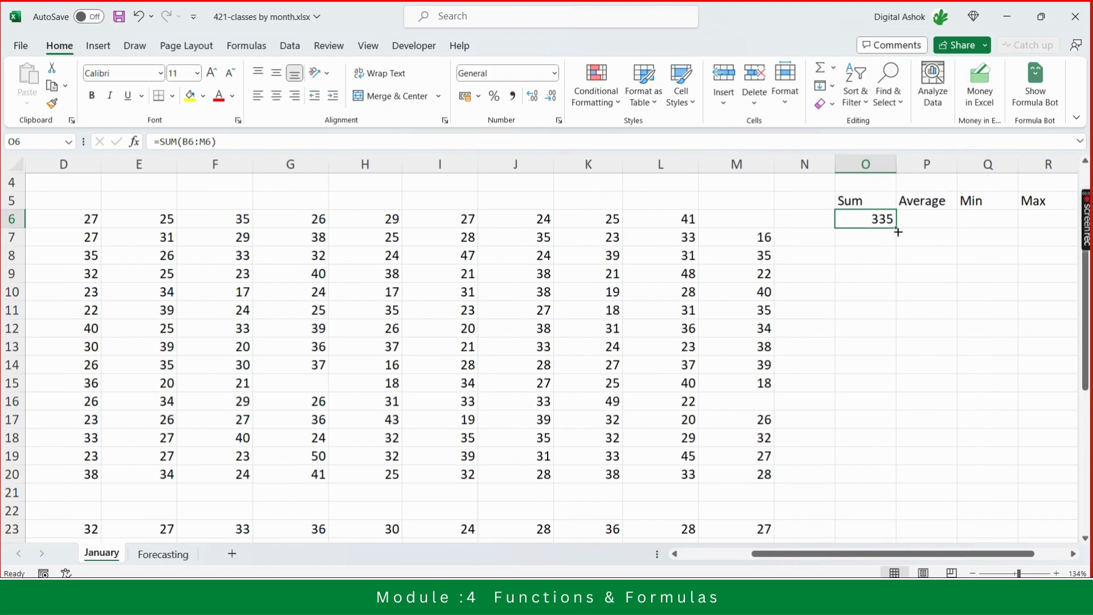
left_click_drag(898, 229, 898, 263)
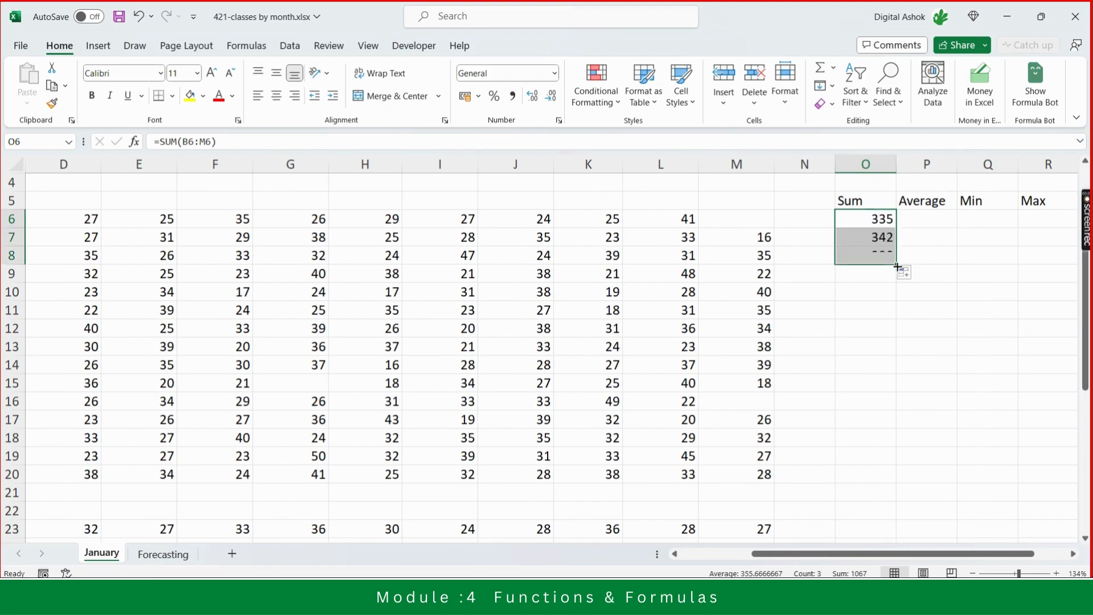
left_click(872, 233)
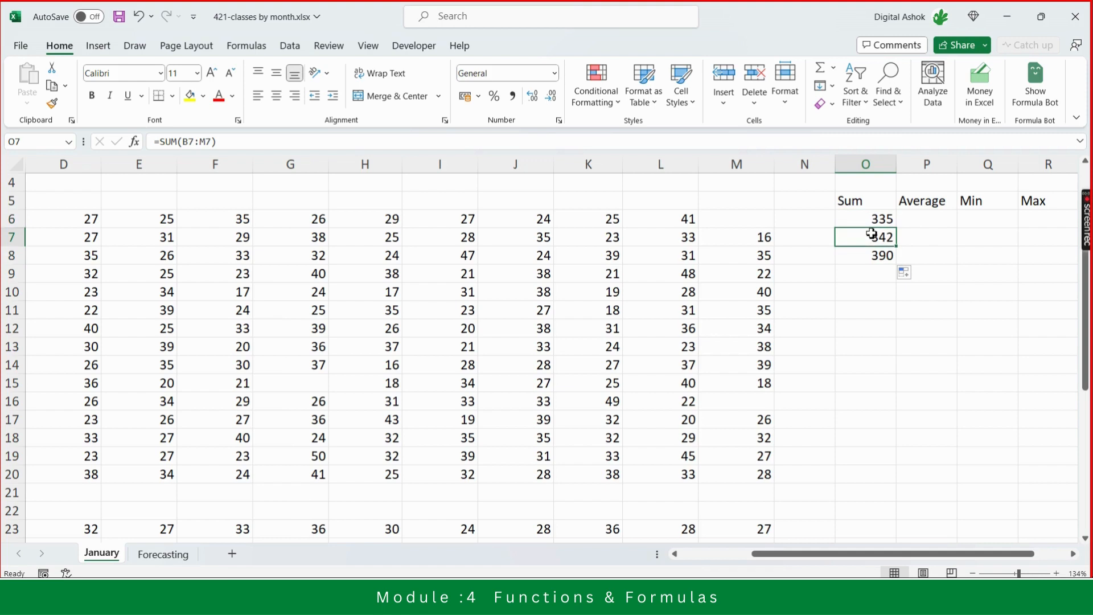
key("Down")
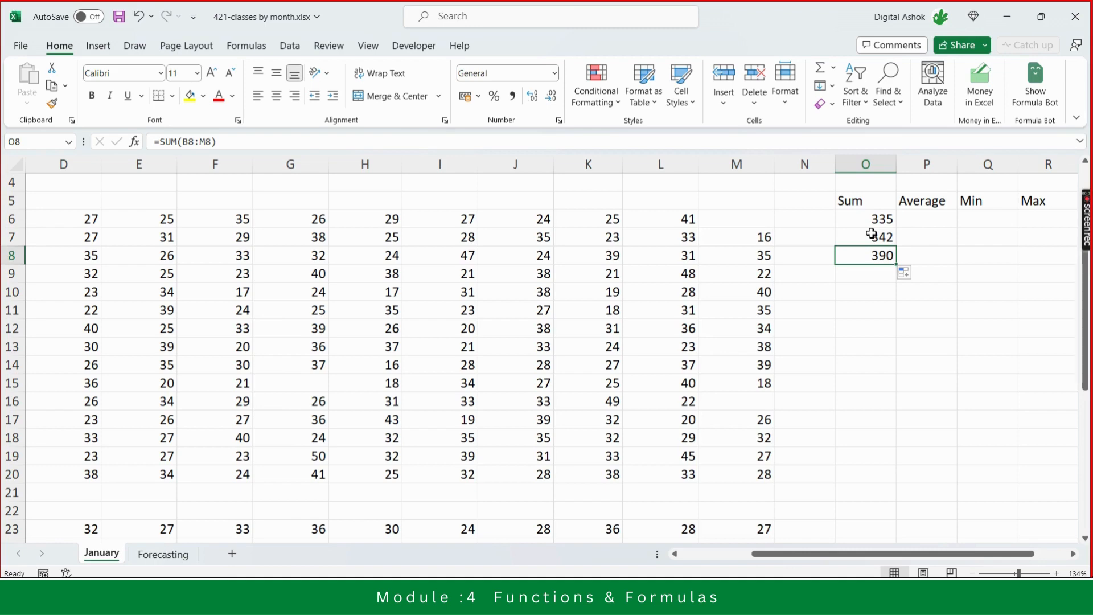
key("Up")
key("Up")
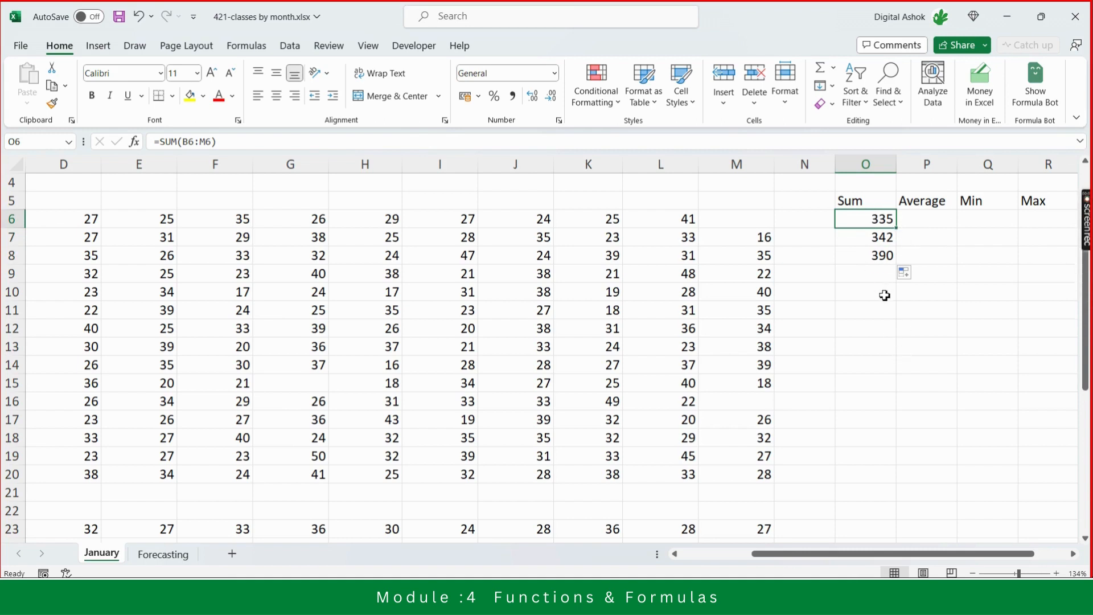
key("Down")
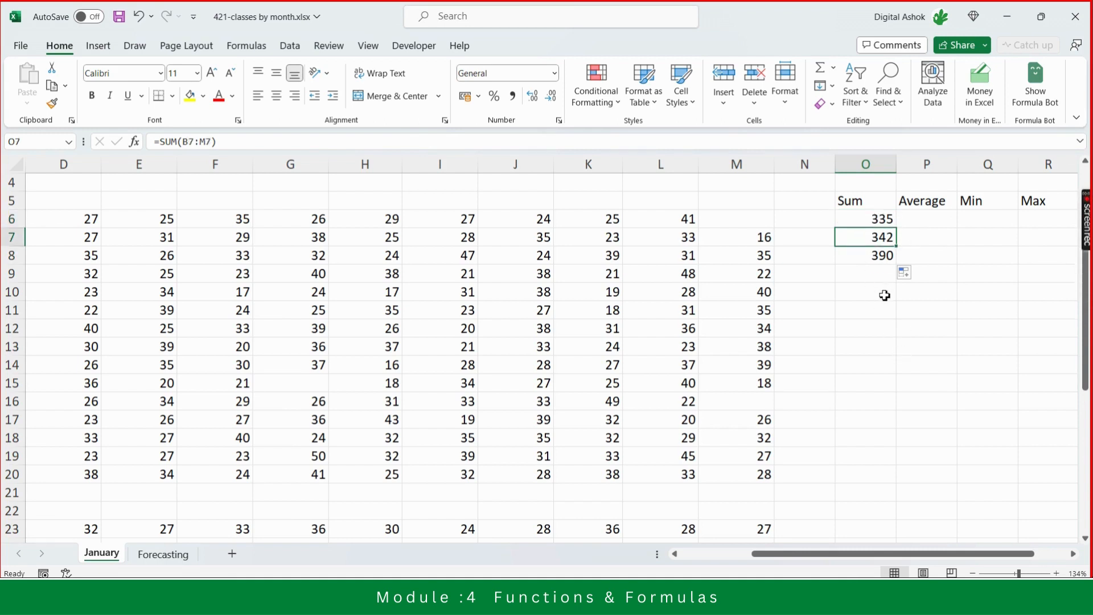
- Fill the Sum formula down the Sum column from the Dance row through the Lower Body row (row 20)
key("Up")
key("Down")
key("Down")
key("Up")
key("Up")
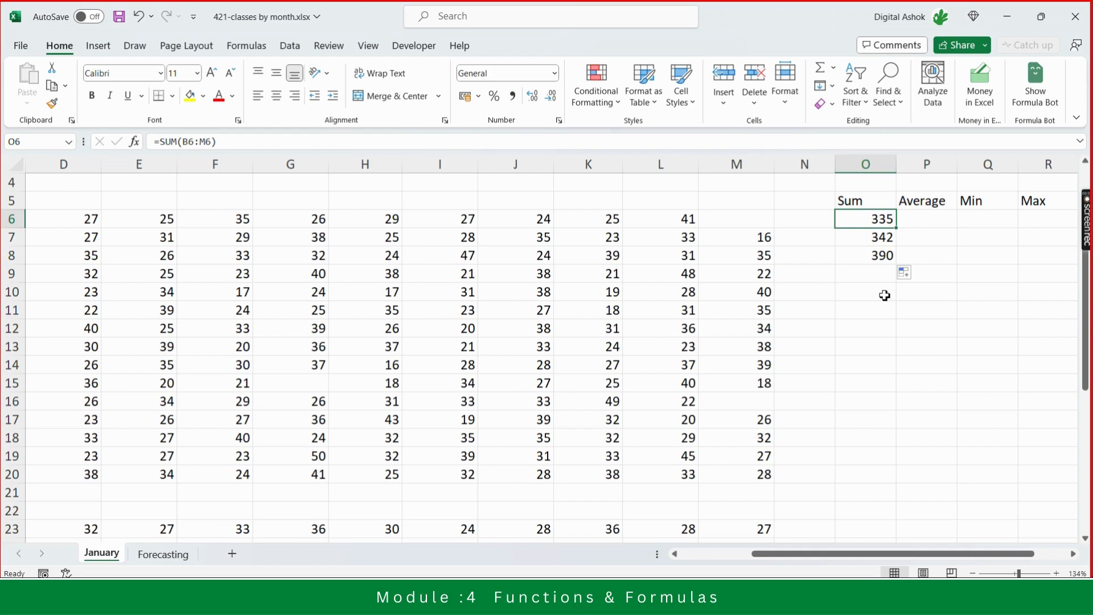
key("Down")
key("Down")
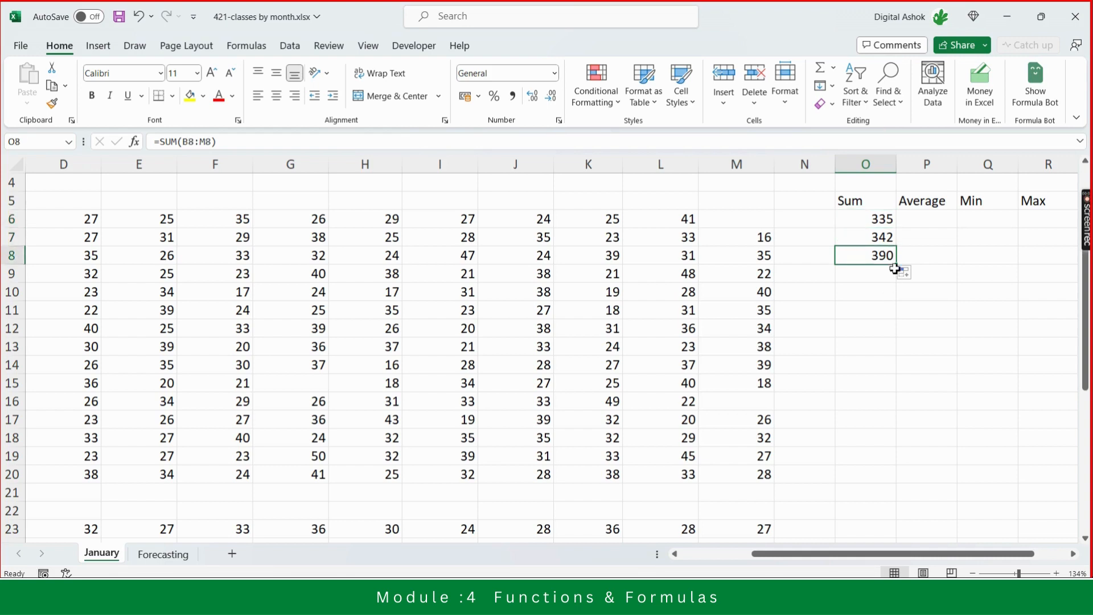
left_click_drag(897, 267, 905, 488)
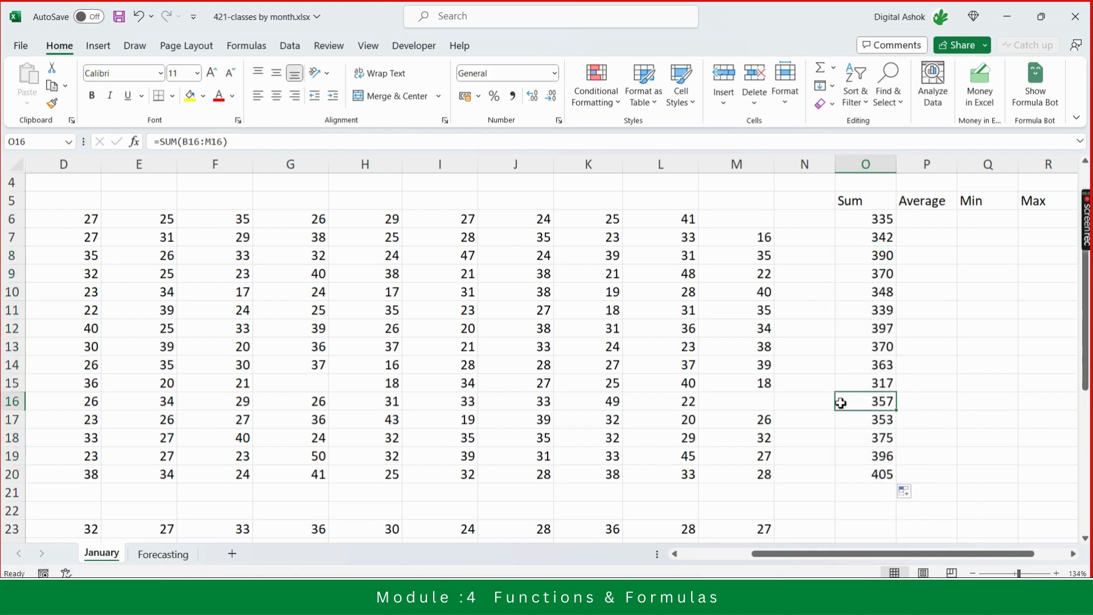
- Step through the copied Sum formulas in the lower rows to check their row references
key("Down")
key("Down")
key("Down")
key("Down")
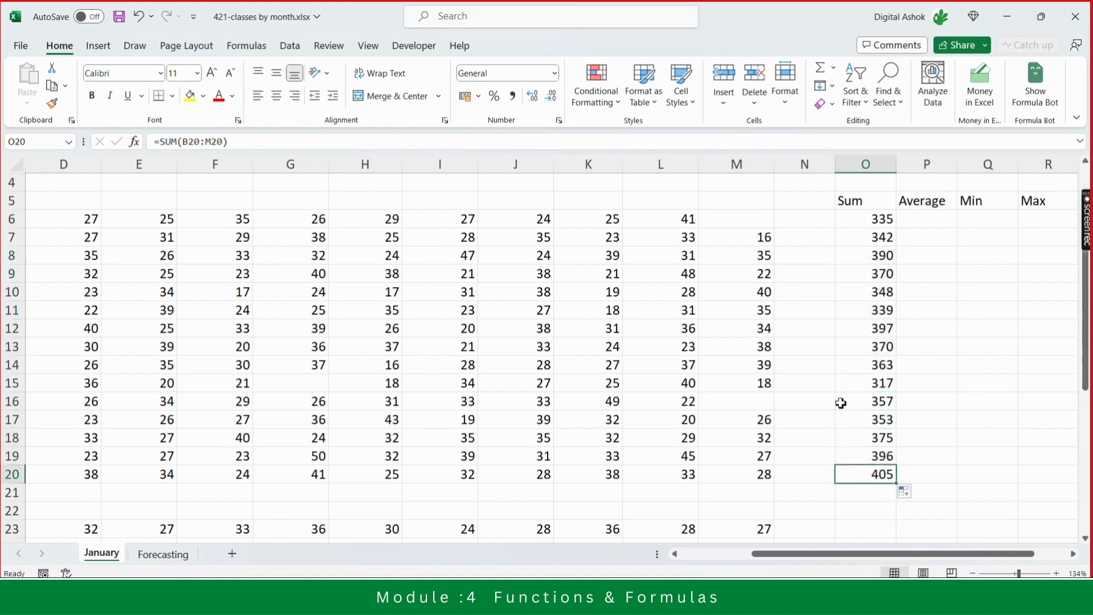
key("Up")
key("Up")
key("Up")
key("Up")
key("Up")
key("Up")
key("Up")
key("Up")
key("Up")
key("Up")
key("Up")
key("Up")
key("Up")
key("Up")
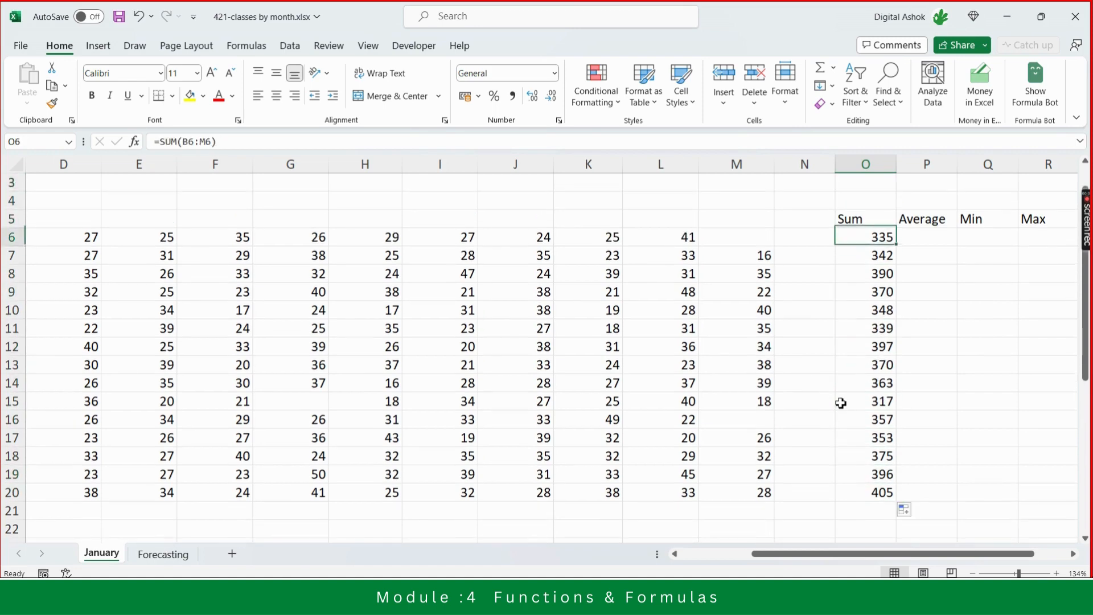
- Browse along the Yoga row from the class name across to the Average, Min, Max, Count and Empty headers
key("Left")
key("Left")
key("Left")
key("Left")
key("Left")
key("Left")
key("Left")
key("Left")
key("Left")
key("Left")
key("Left")
key("Left")
key("Left")
key("Left")
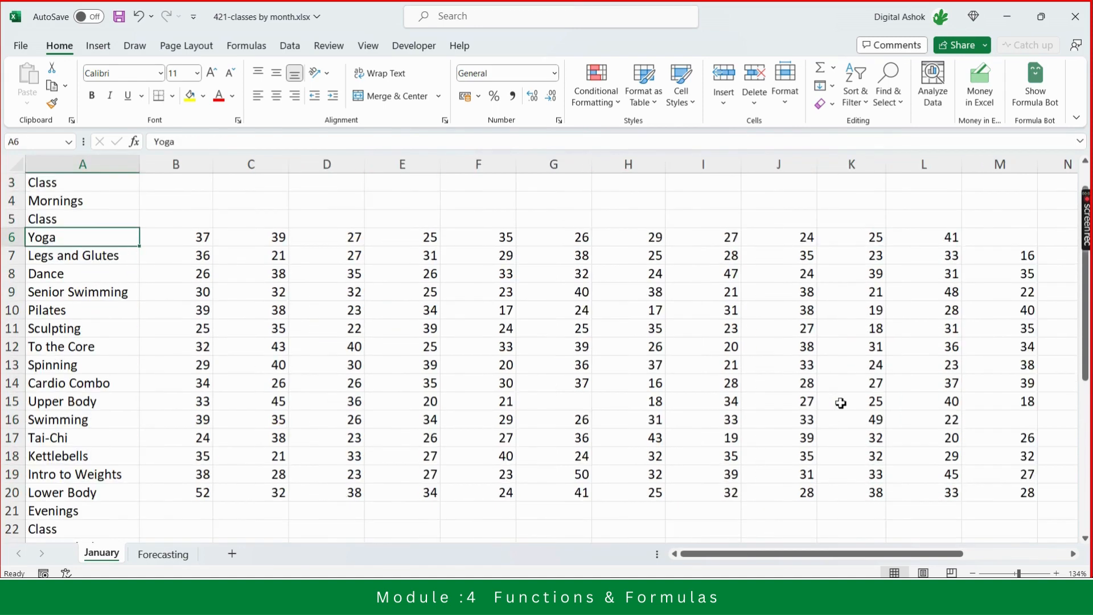
key("Right")
key("Right")
key("Right")
key("Right")
key("Right")
key("Right")
key("Right")
key("Right")
key("Right")
key("Right")
key("Right")
key("Right")
key("Right")
key("Right")
key("Right")
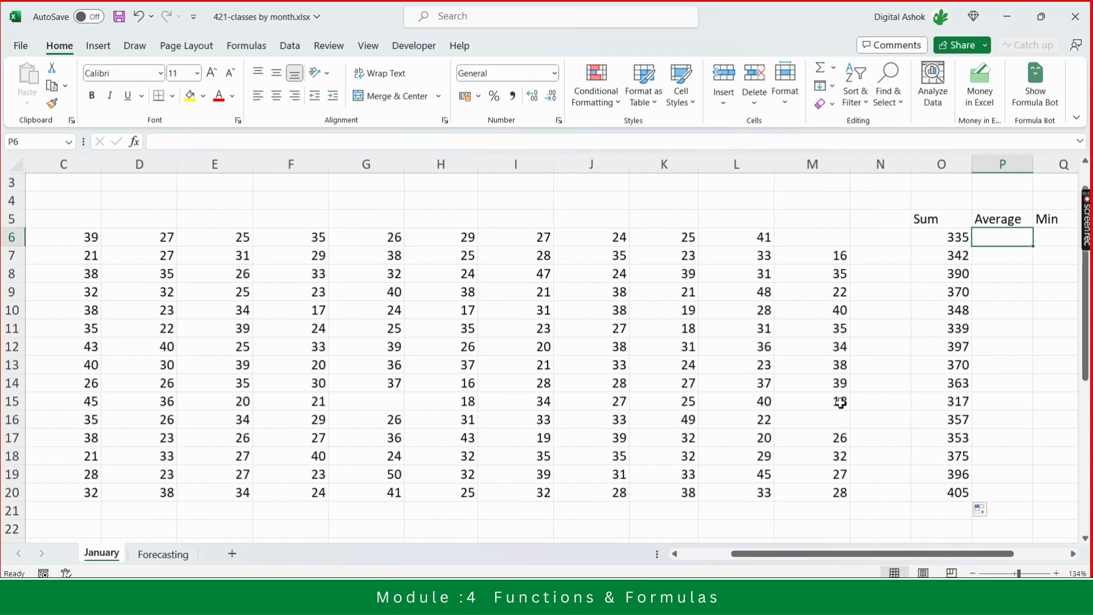
key("Left")
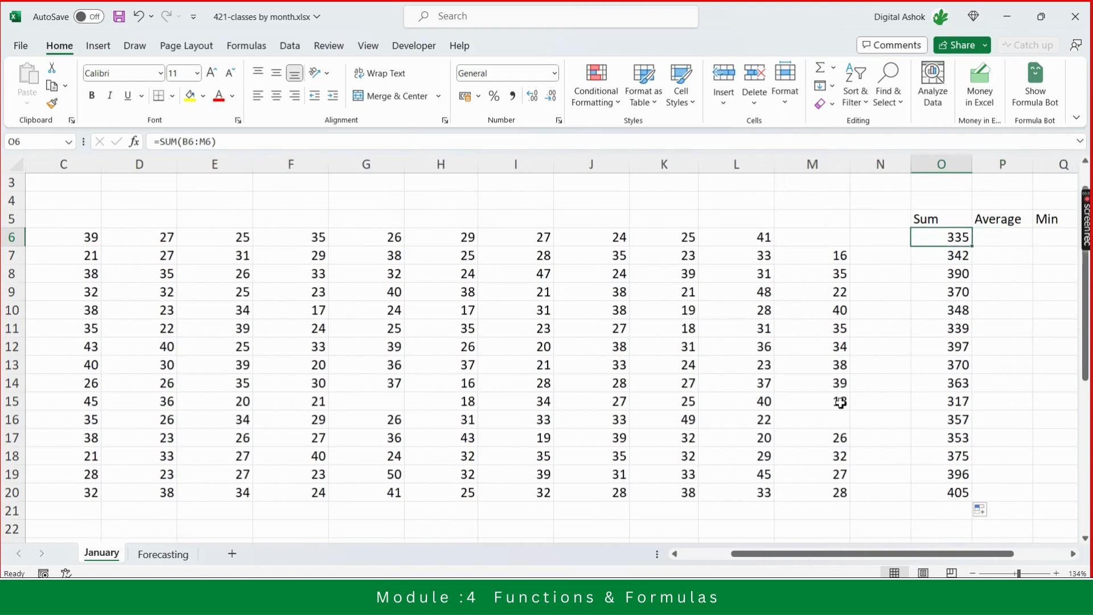
key("Right")
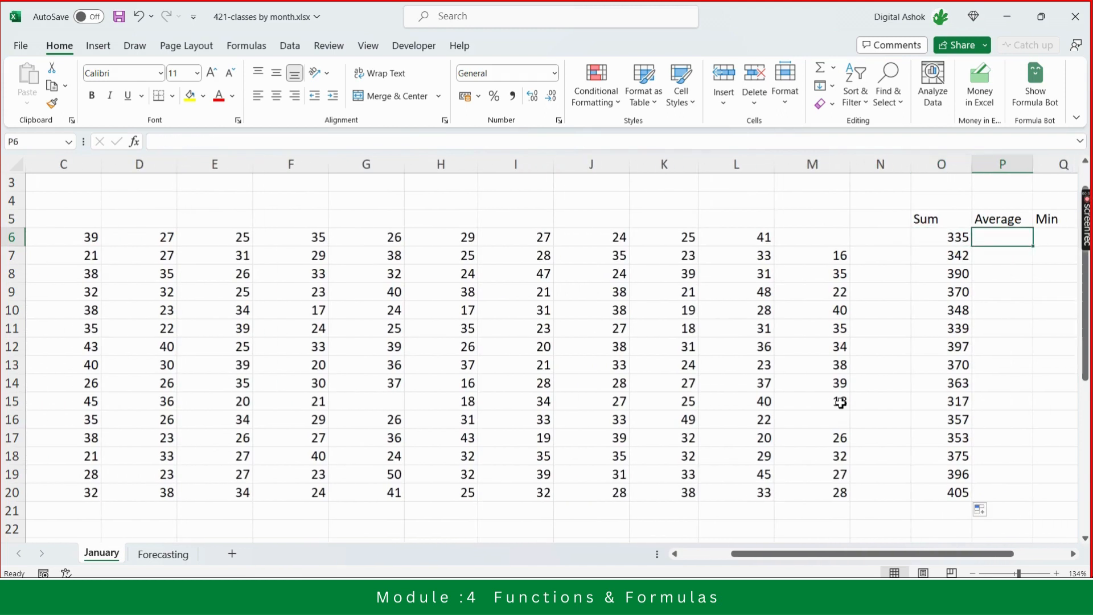
key("Left")
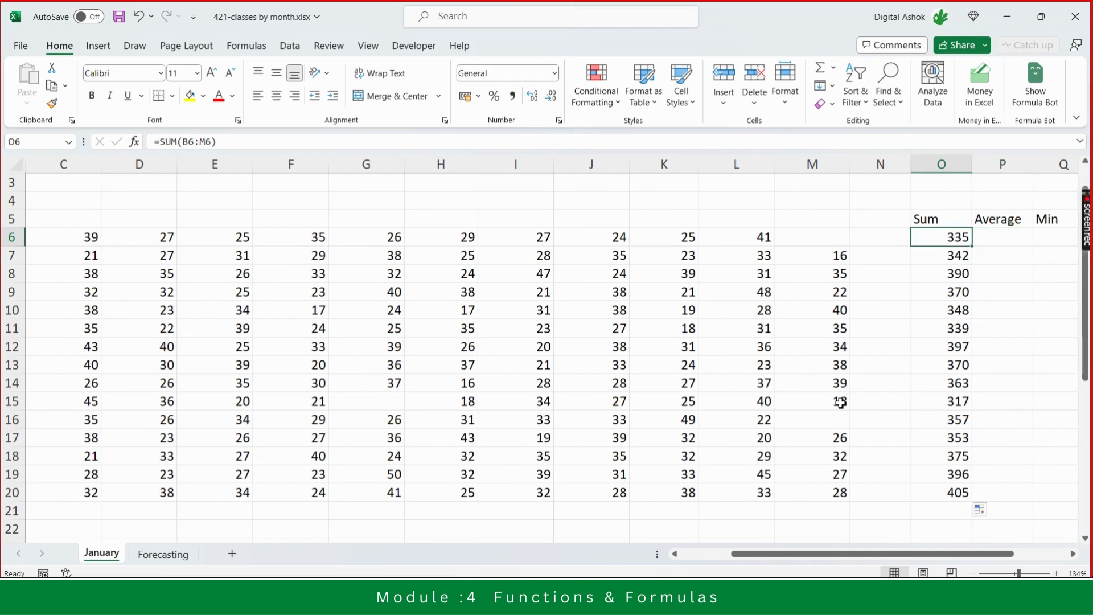
key("Right")
key("Right")
key("Right")
key("Right")
key("Right")
key("Right")
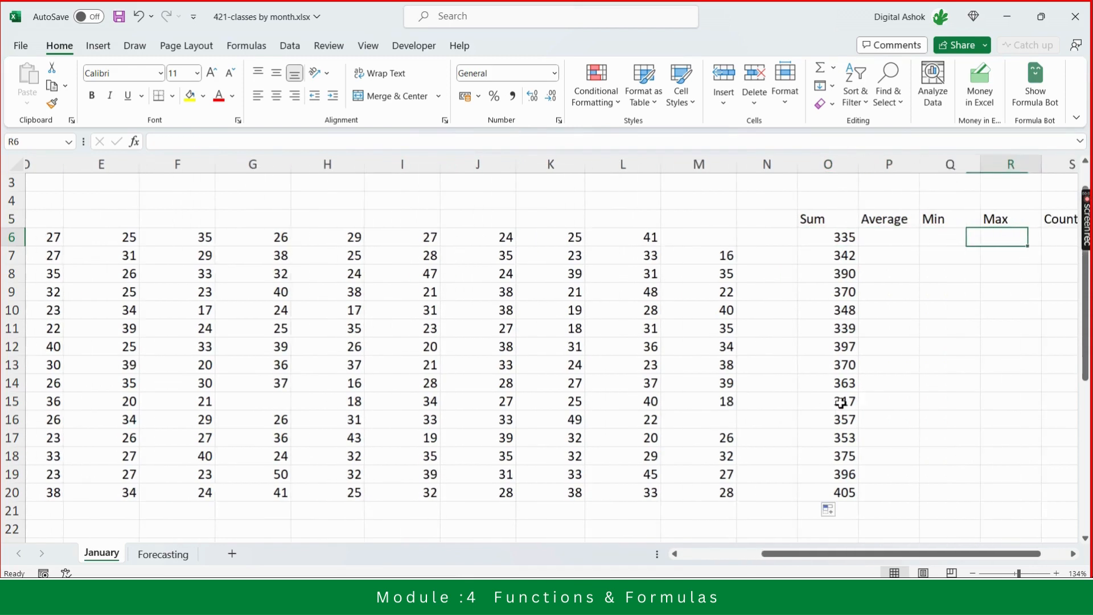
key("Left")
key("Left")
key("Left")
key("Left")
key("Left")
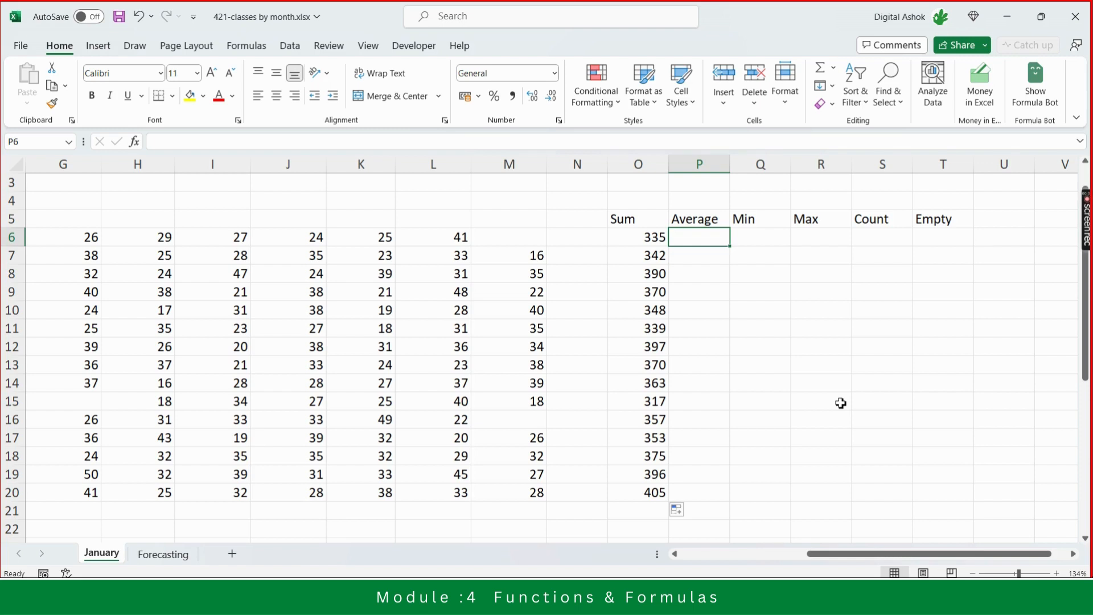
- Try to build an AVERAGE formula for the Yoga row by selecting its weekly values with the keyboard
type("=avera")
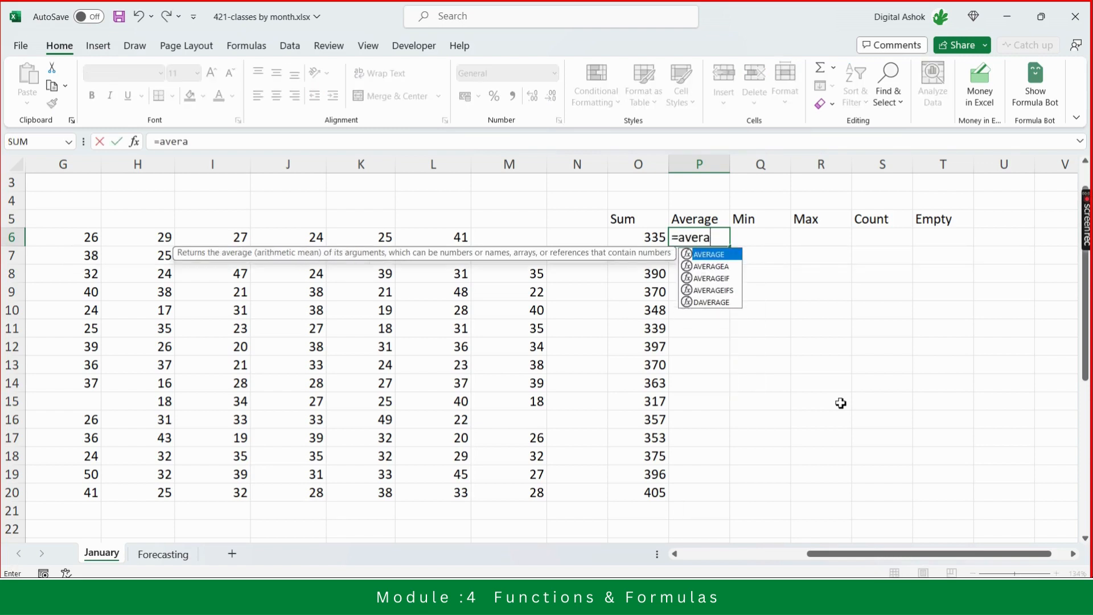
type("ge")
type("(")
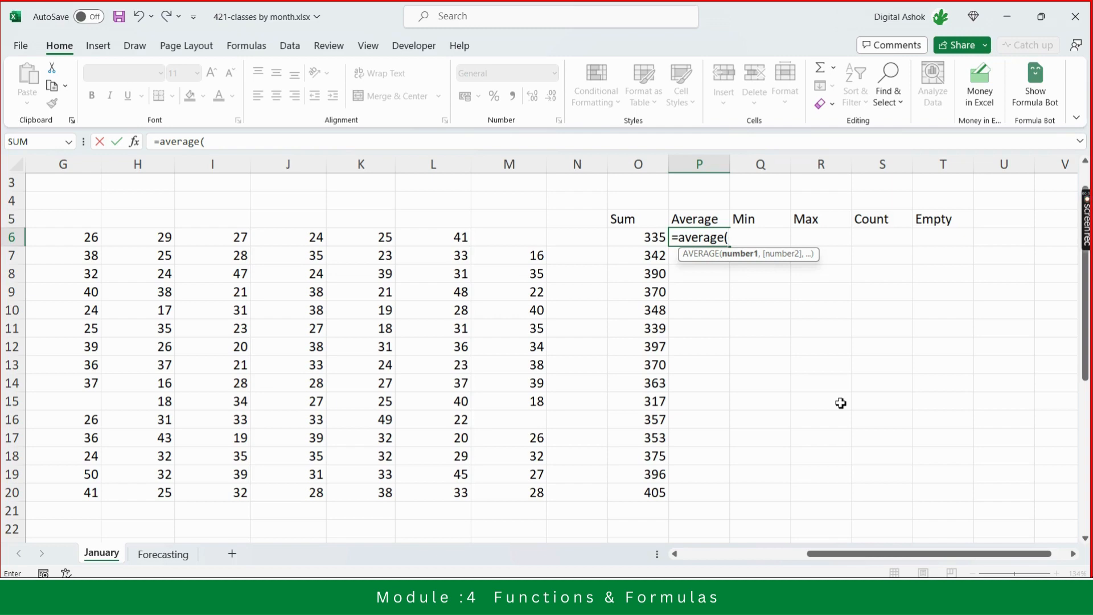
key("Left")
key("Left")
key("Left")
key("Home")
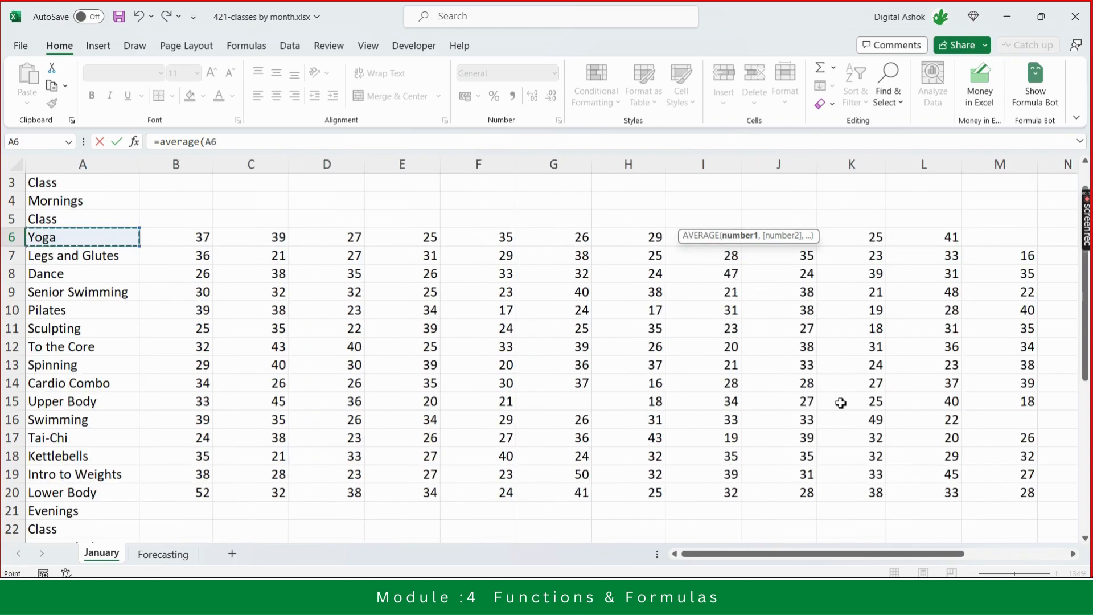
key("Right")
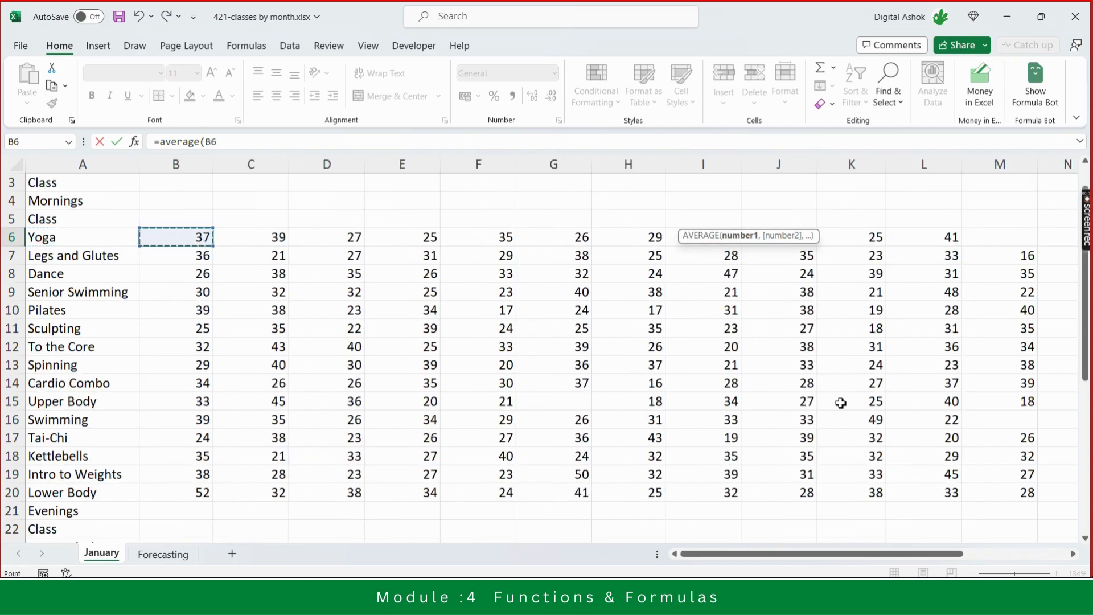
key("shift+Right")
key("shift+Right")
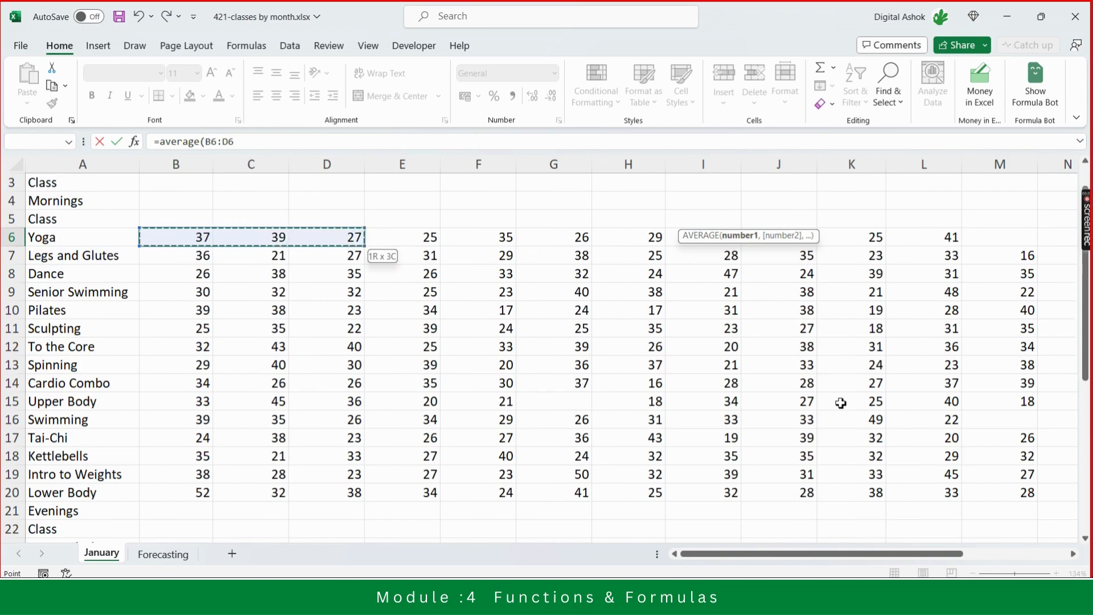
key("shift+Left")
key("shift+Left")
key("shift+Left")
key("shift+Right")
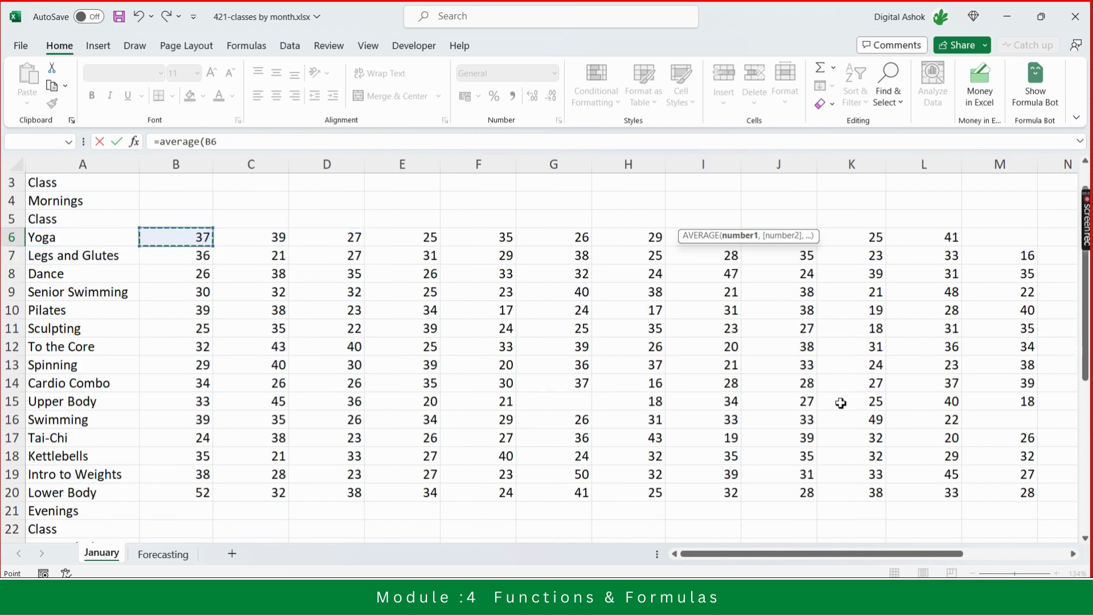
type(",")
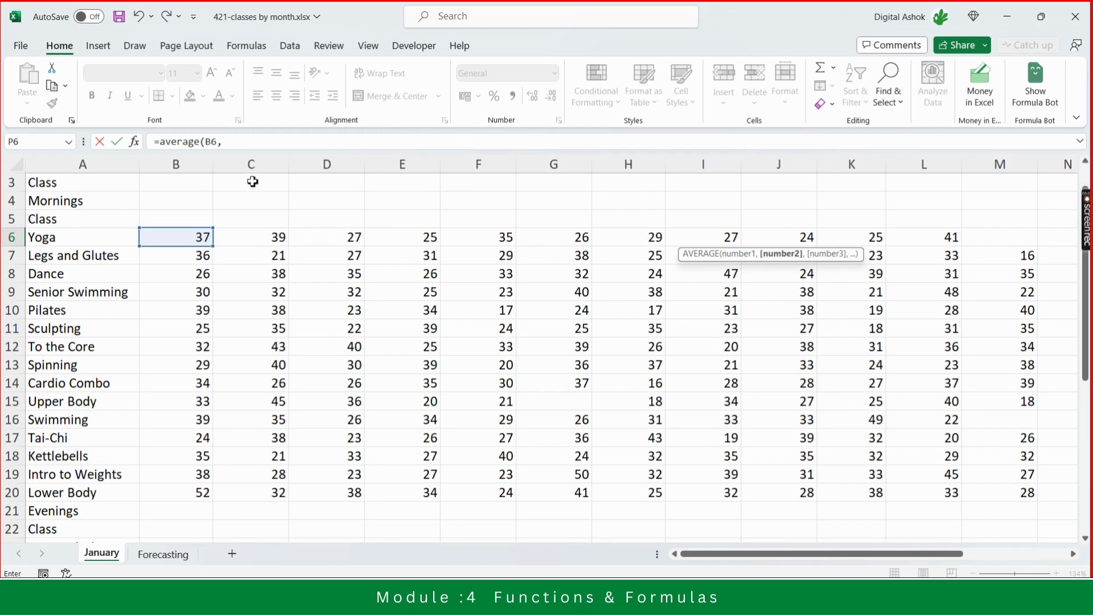
left_click(230, 143)
key("BackSpace")
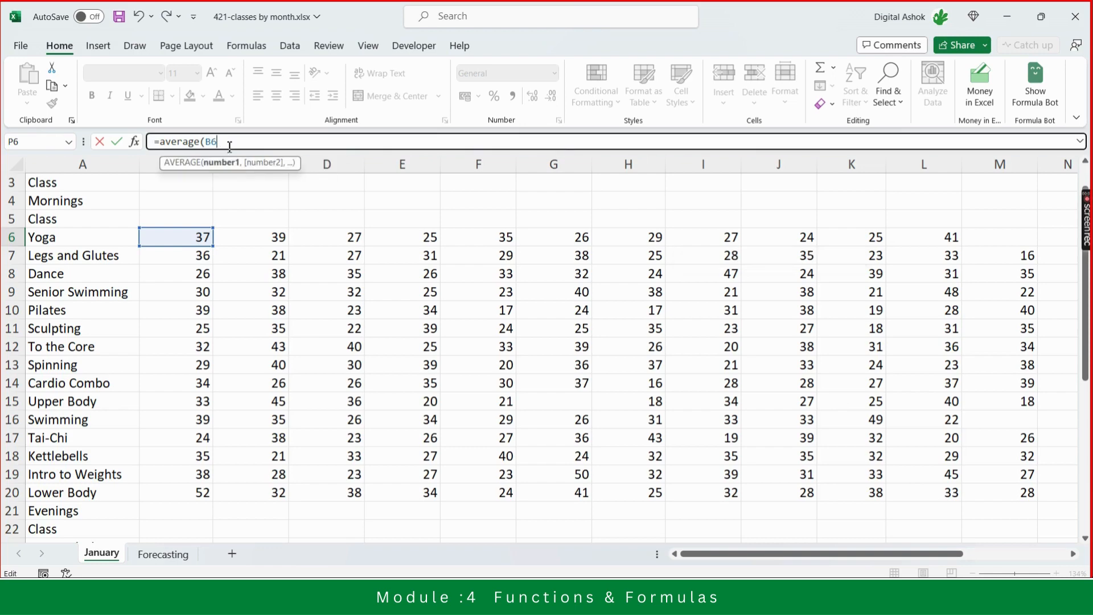
key("Escape")
left_click(176, 237)
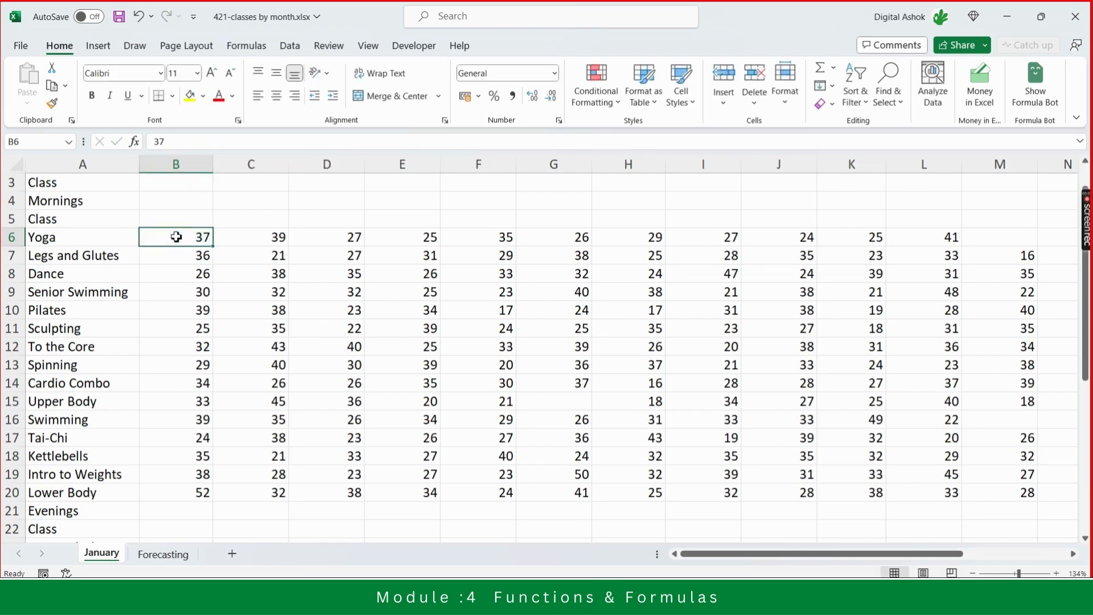
- Edit the Yoga Average cell so its formula reads =AVERAGE(B6:M6), covering all twelve weekly counts
key("Right")
key("Right")
key("Right")
key("Right")
key("Right")
key("Right")
key("Right")
key("Right")
key("Right")
key("Right")
key("Right")
key("Right")
key("Right")
key("Right")
key("Right")
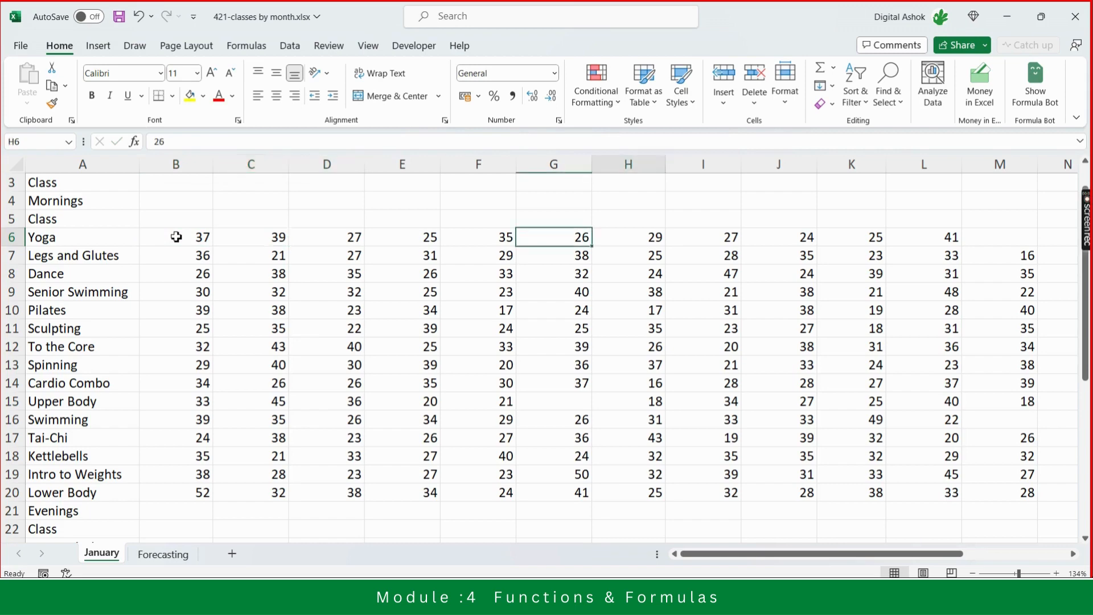
key("Left")
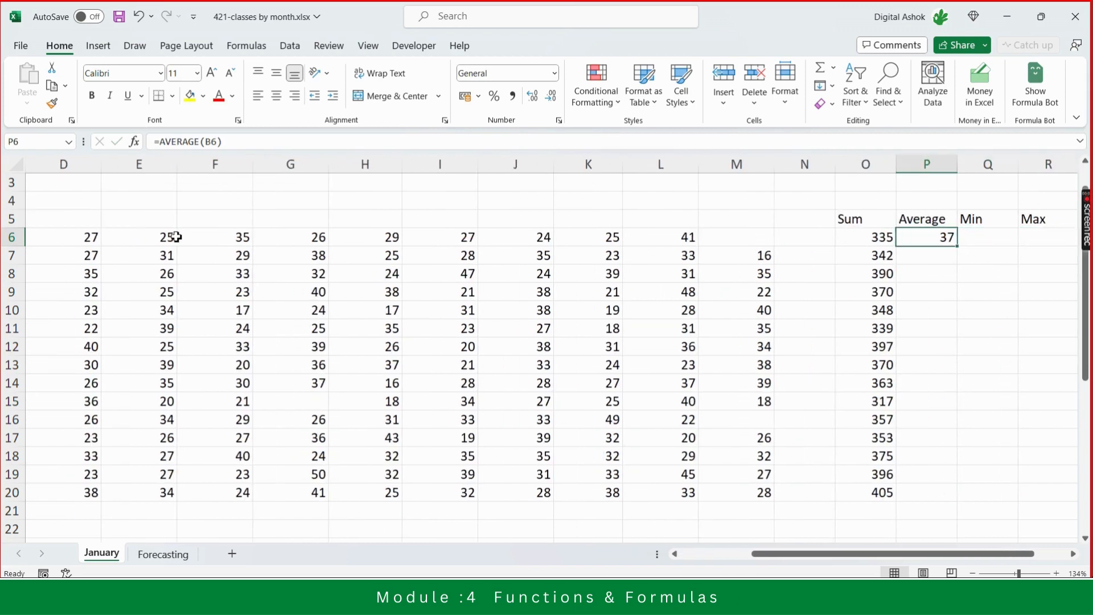
left_click(245, 142)
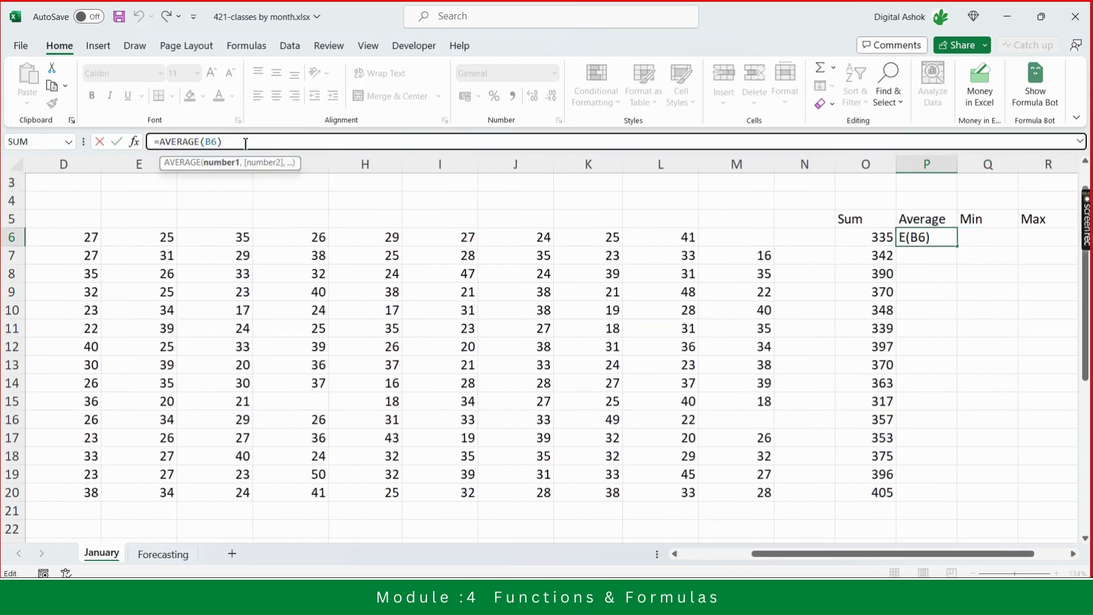
key("BackSpace")
key("BackSpace")
key("BackSpace")
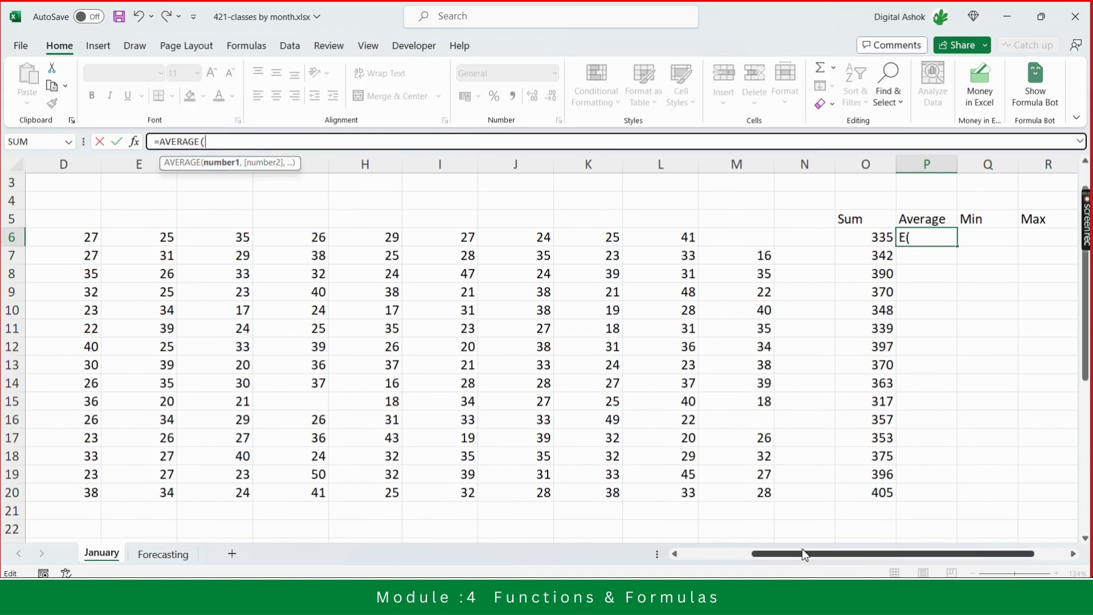
left_click_drag(792, 558, 673, 561)
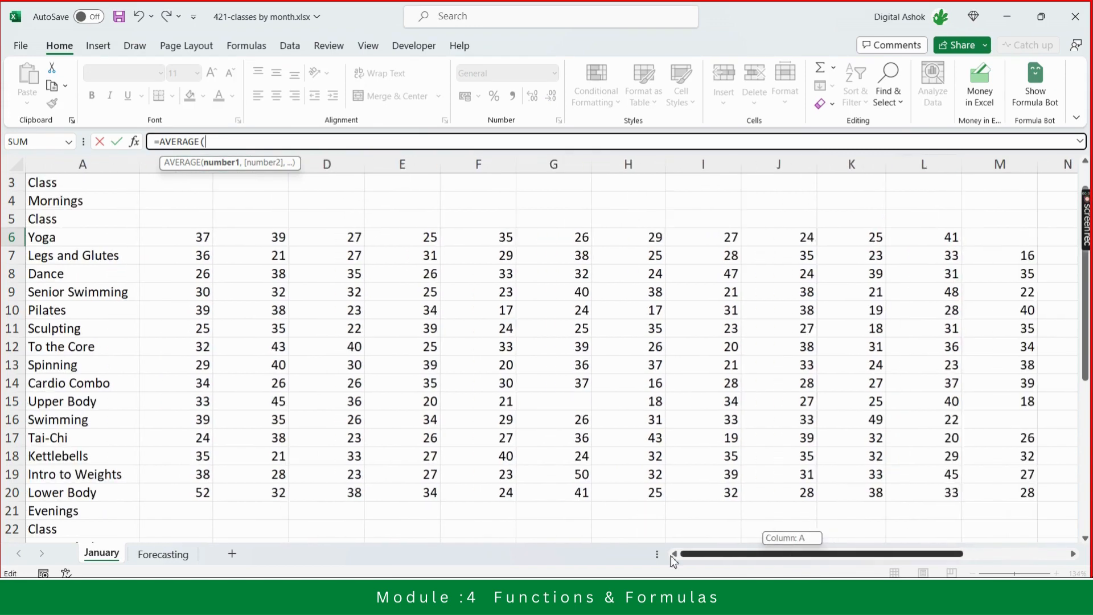
left_click(197, 238)
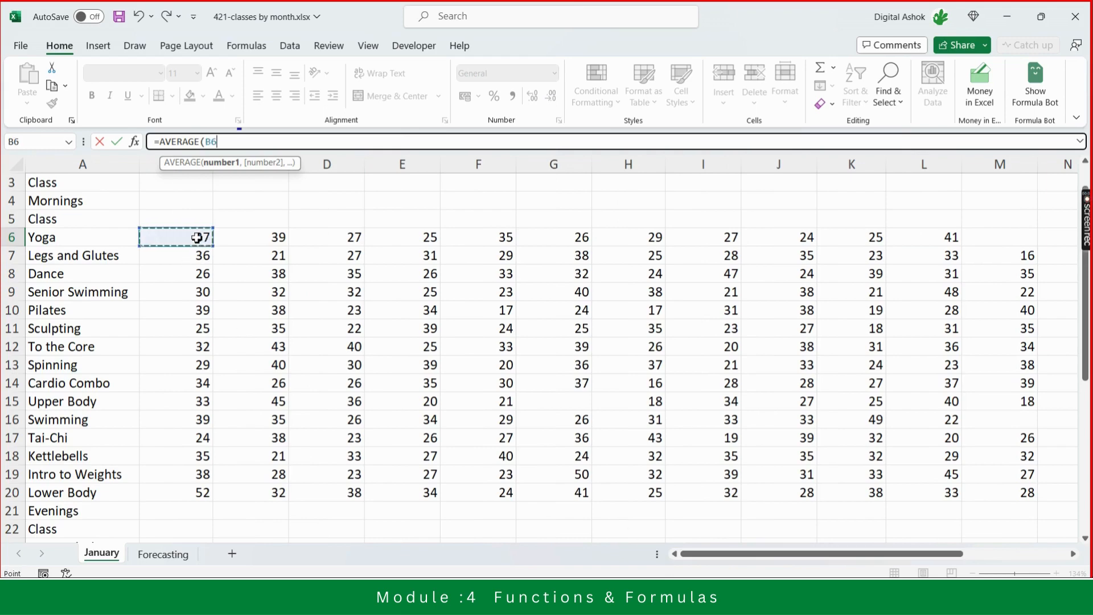
key("shift+Right")
key("shift+Right")
key("shift+Right")
key("shift+Right")
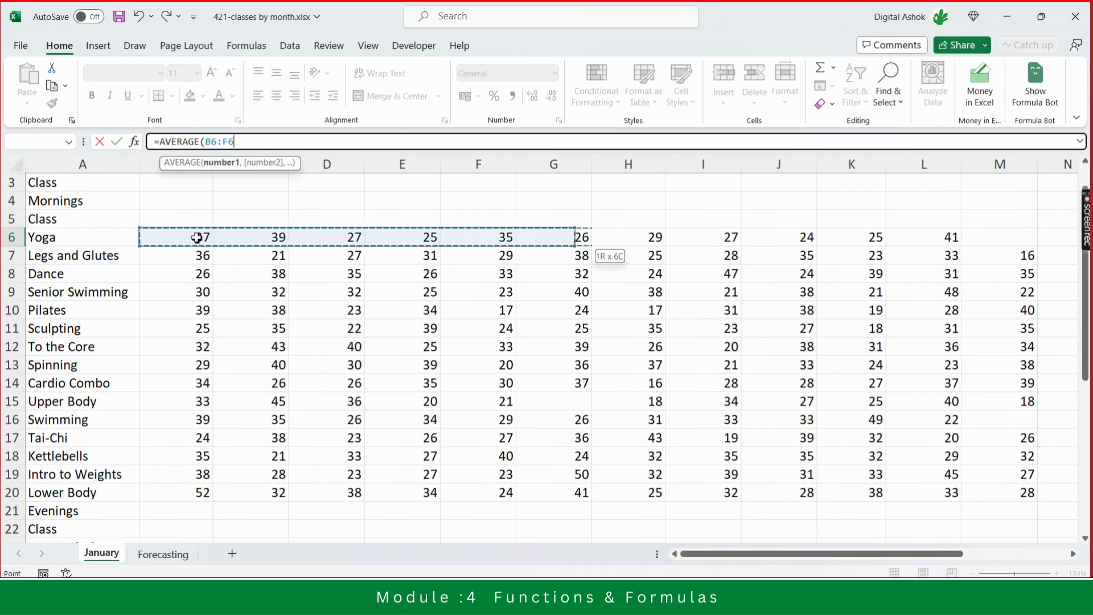
key("shift+Right")
key("shift+Right")
key("shift+Right")
key("shift+Right")
key("shift+Right")
key("shift+Right")
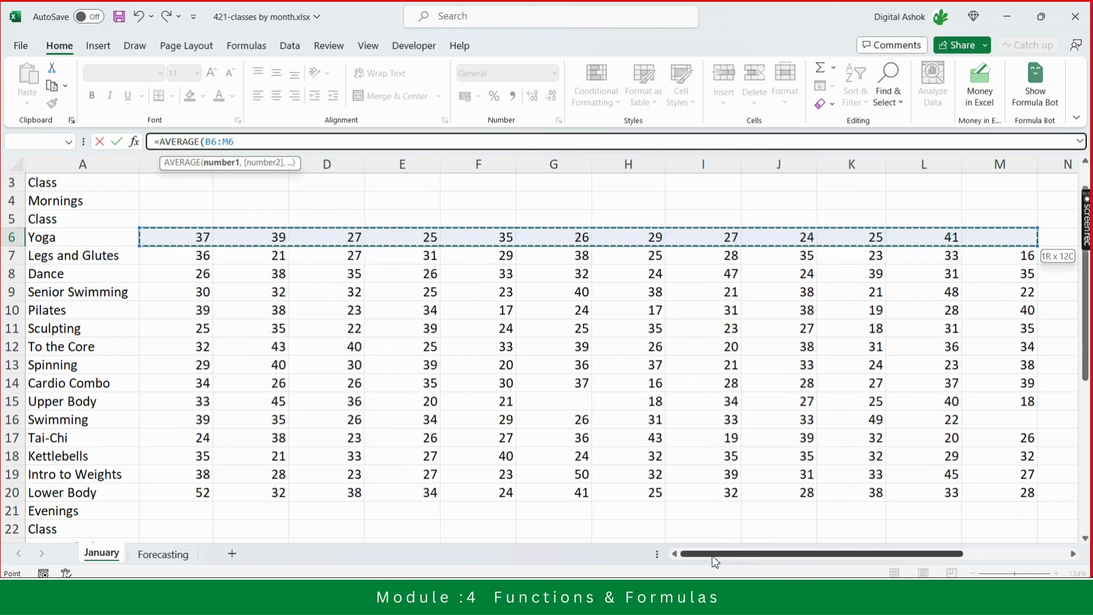
left_click_drag(716, 562, 778, 562)
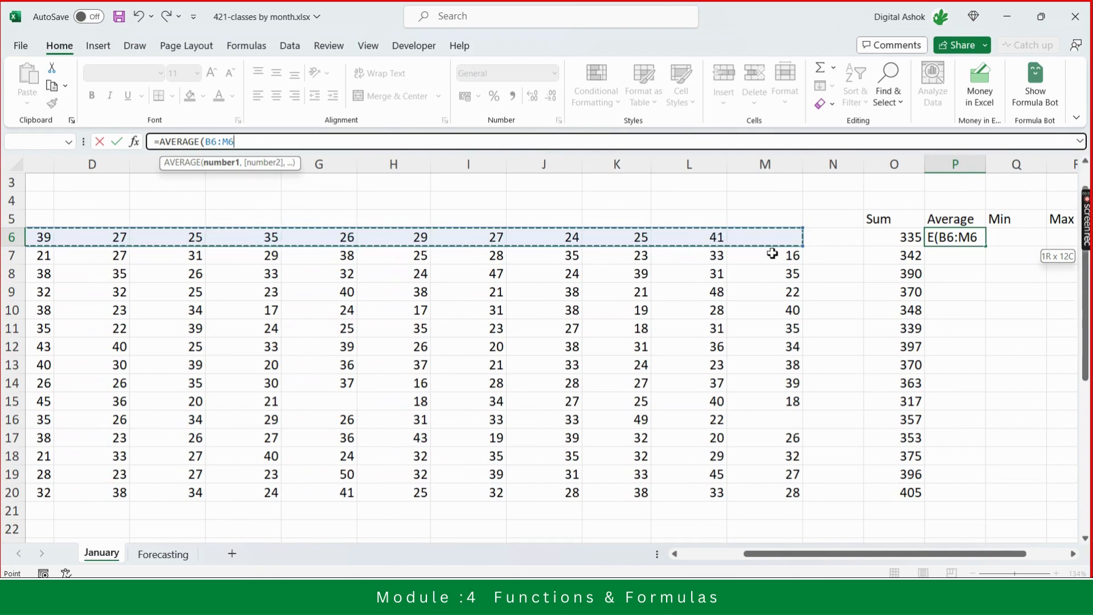
type(")")
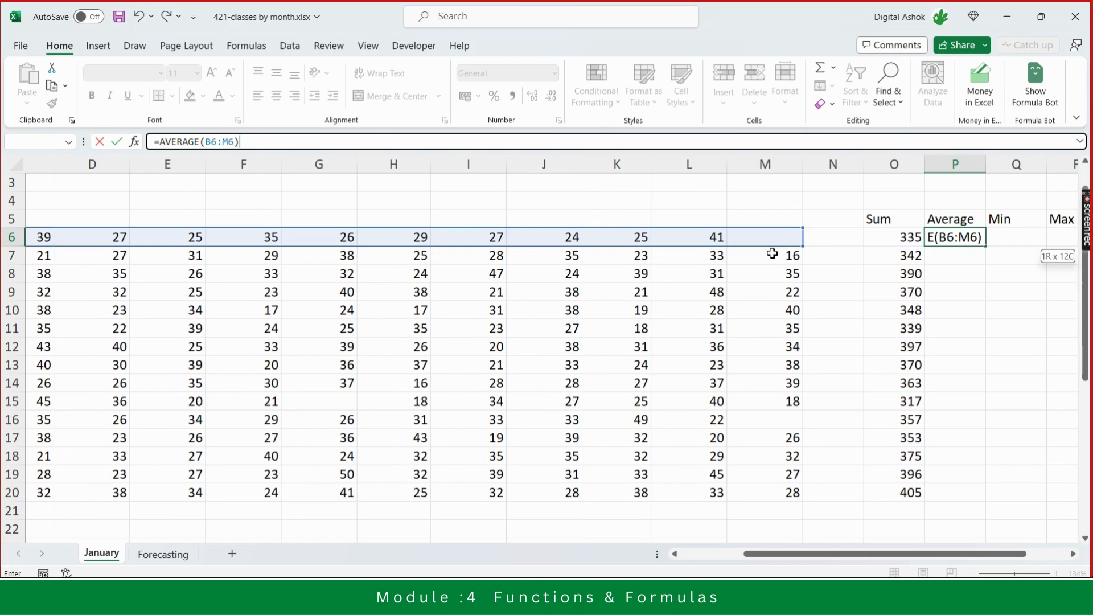
key("Return")
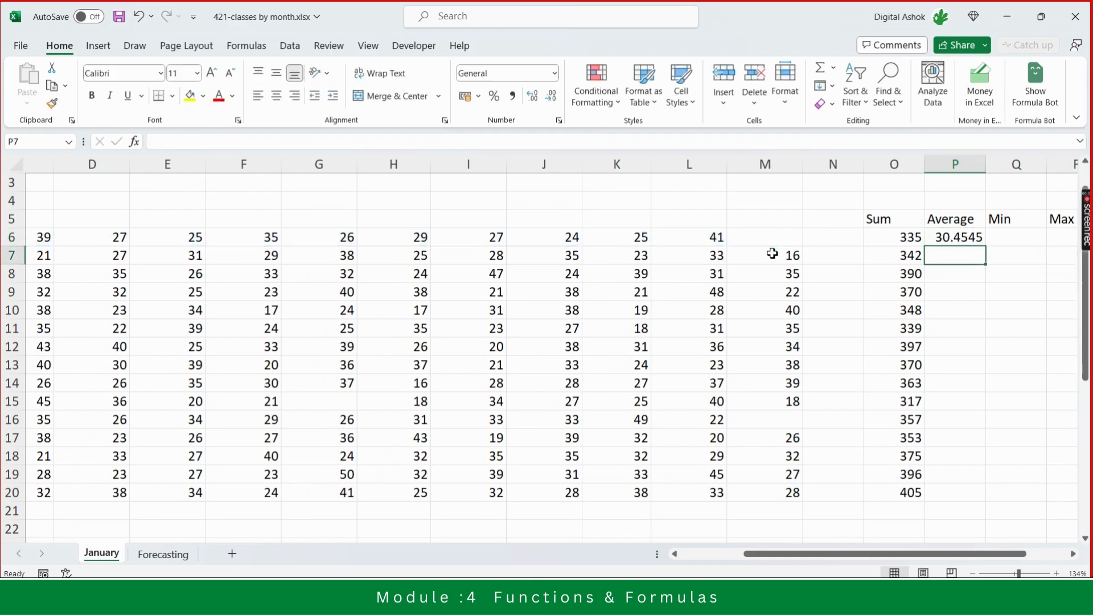
- Compare the Yoga Average result with its Sum formula and the row's weekly values
key("Up")
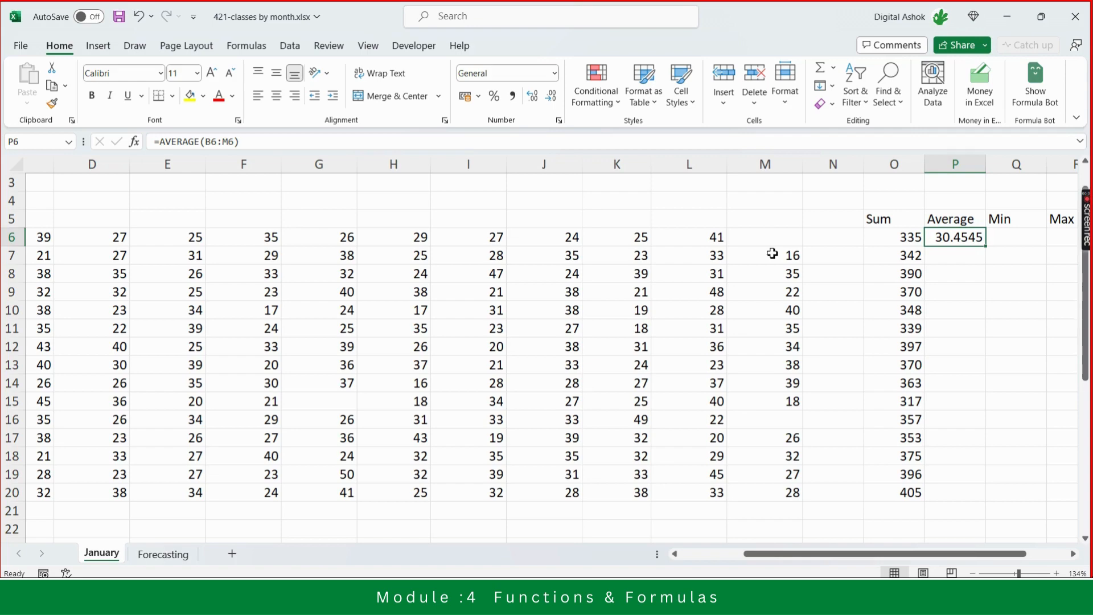
key("Left")
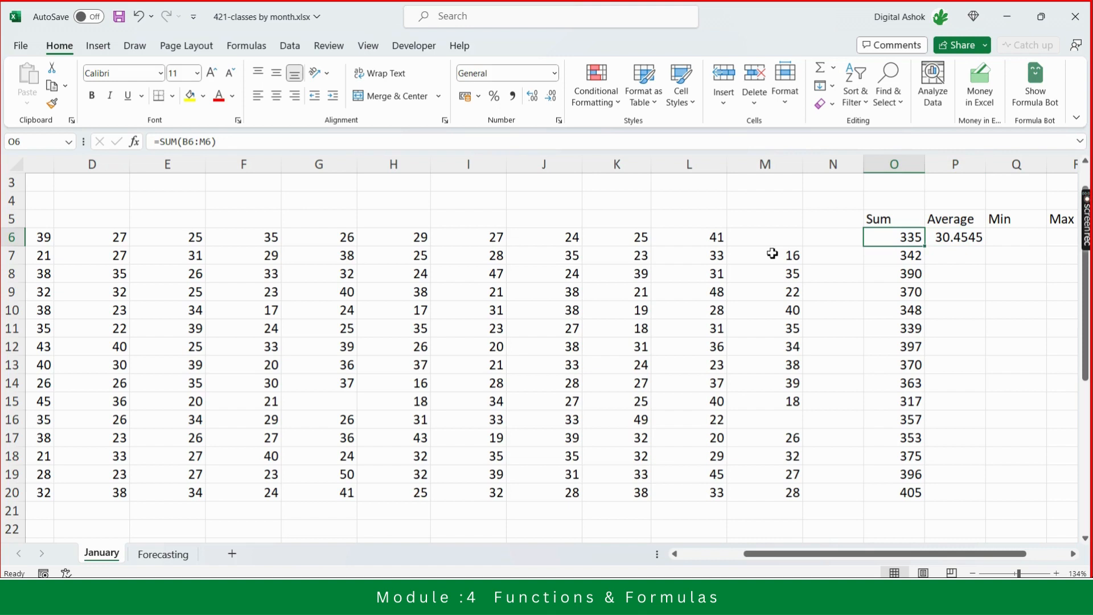
key("Left")
key("Left")
key("Left")
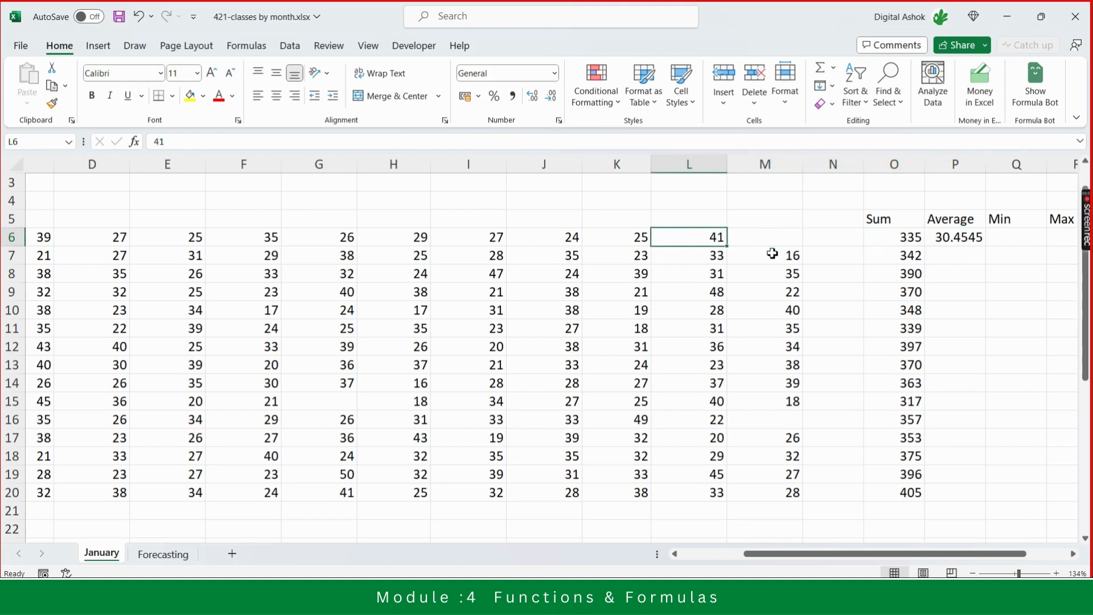
- Scan the Yoga row's weekly values back to the first week and across again to the Count column
key("Left")
key("Left")
key("Left")
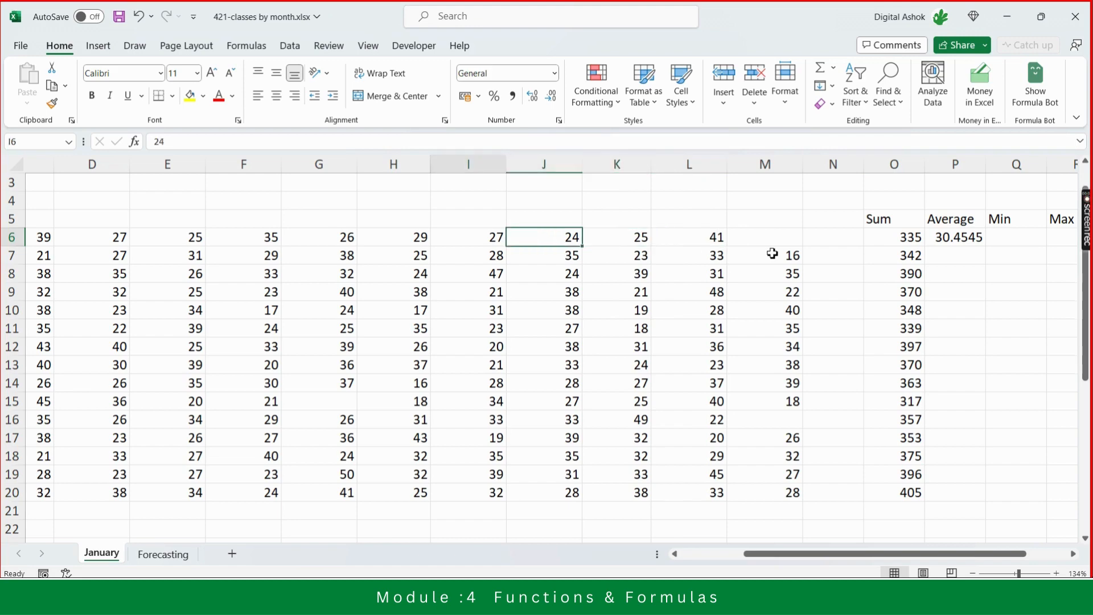
key("Left")
key("Left")
key("Left")
key("Left")
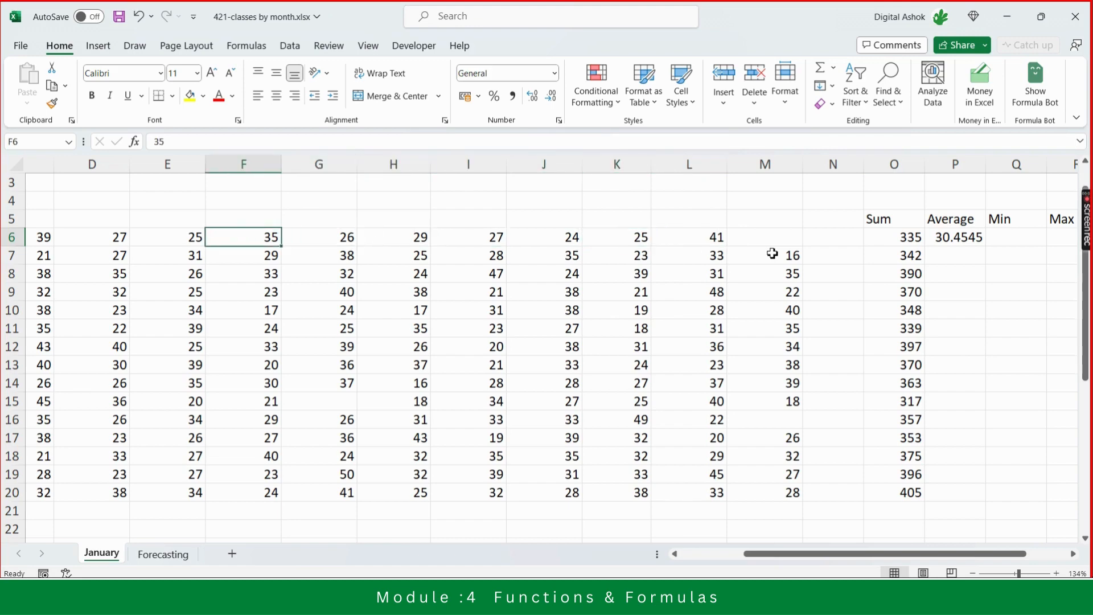
key("Left")
key("Left")
key("Left")
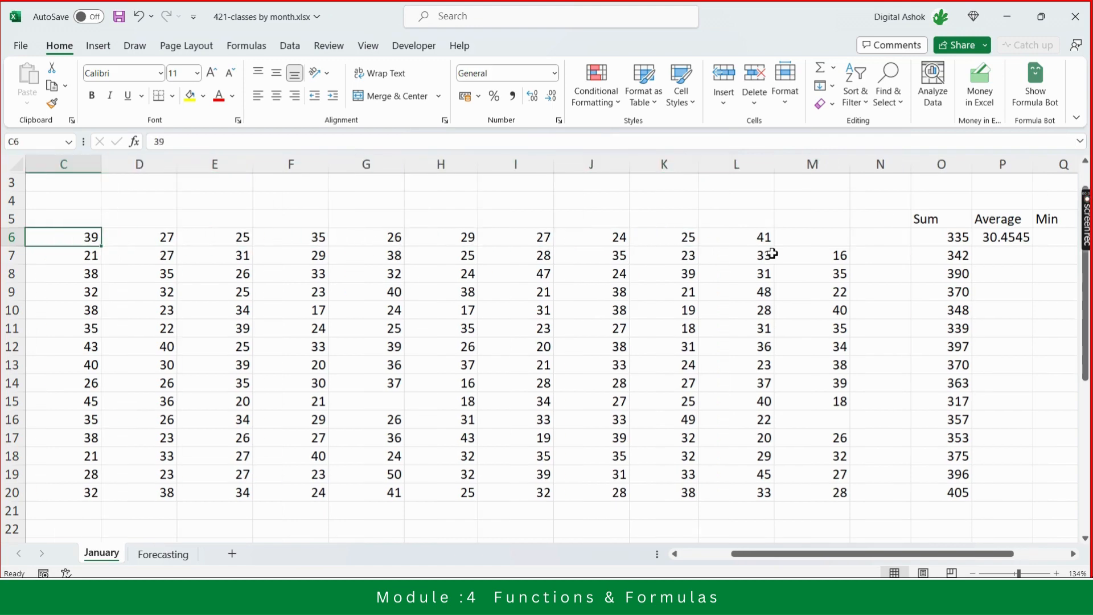
key("Left")
key("Right")
key("Right")
key("Right")
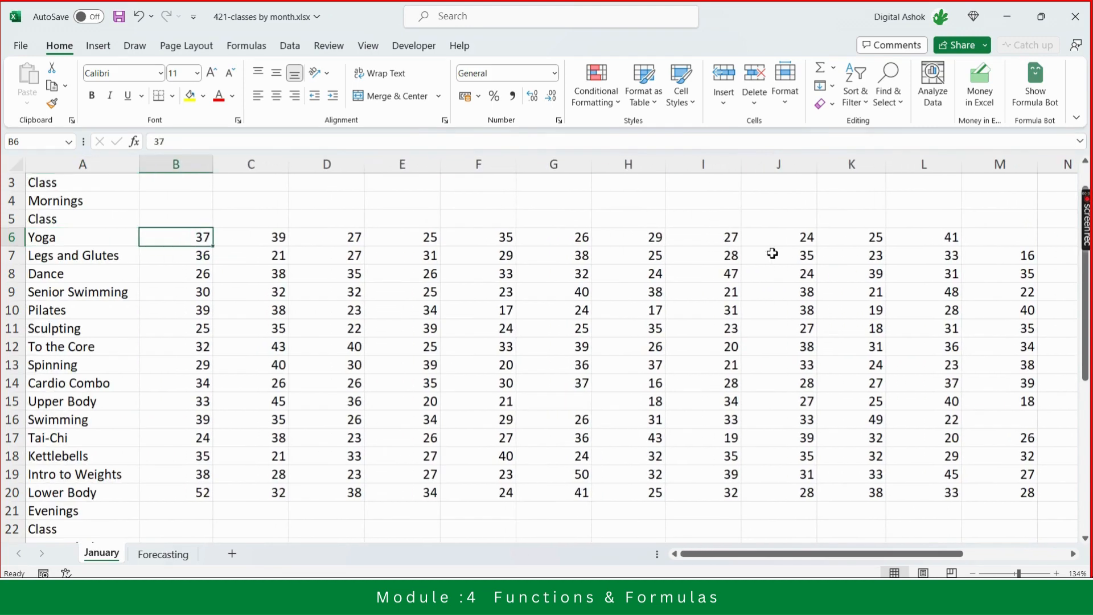
key("Right")
key("Right")
key("Right")
key("Right")
key("Right")
key("Right")
key("Right")
key("Right")
key("Right")
key("Right")
key("Right")
key("Right")
key("Right")
key("Right")
key("Right")
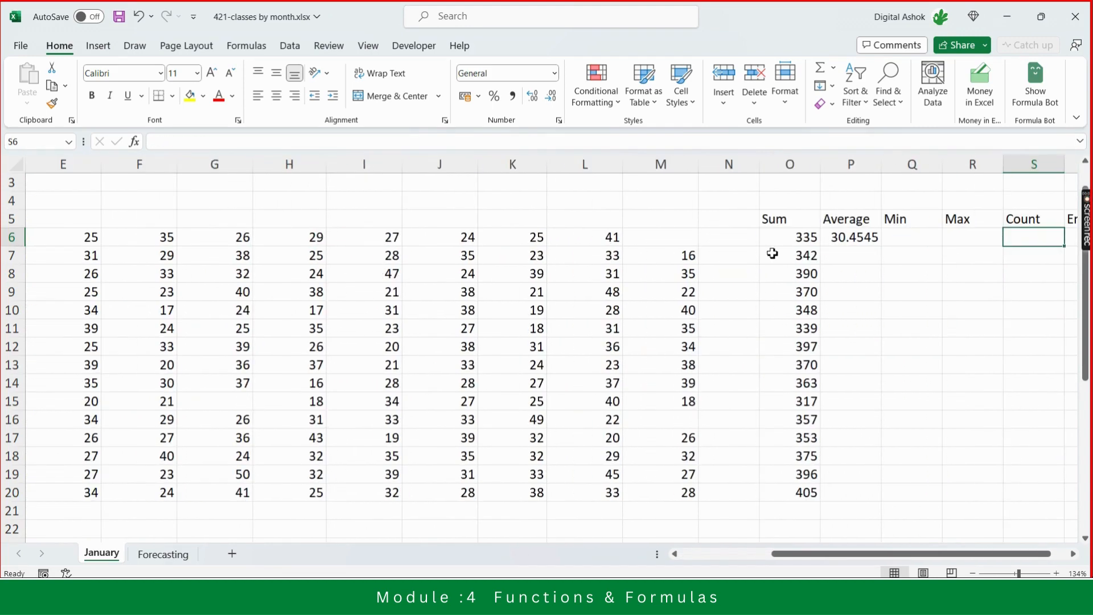
- Calculate =335/11 in an empty cell above the Average header to check the Yoga average, then clear it
key("Left")
key("Left")
key("Left")
key("Up")
key("Up")
key("Up")
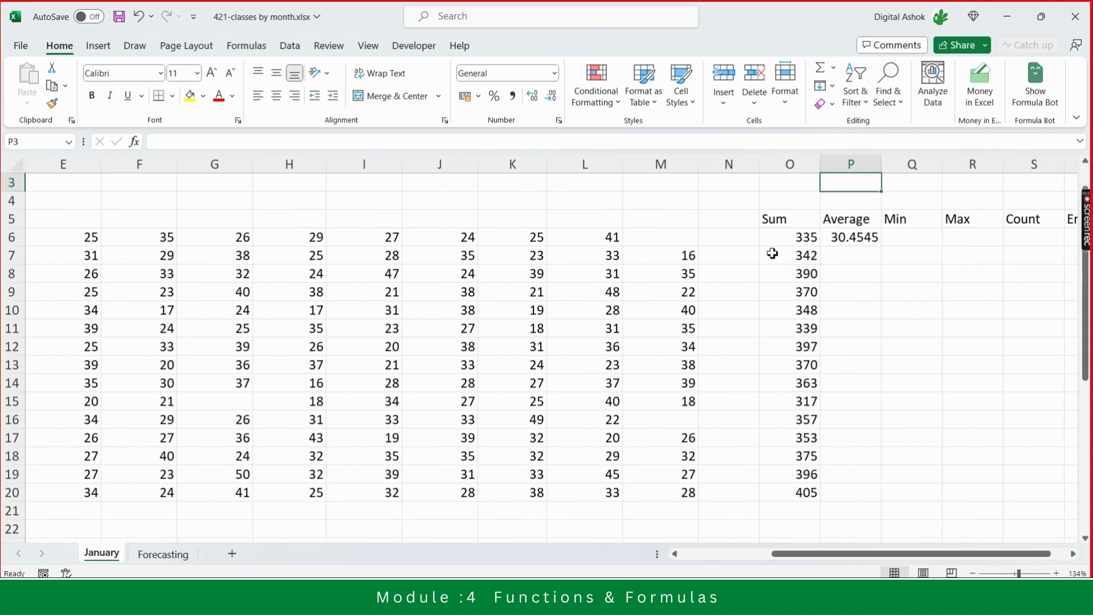
type("=33")
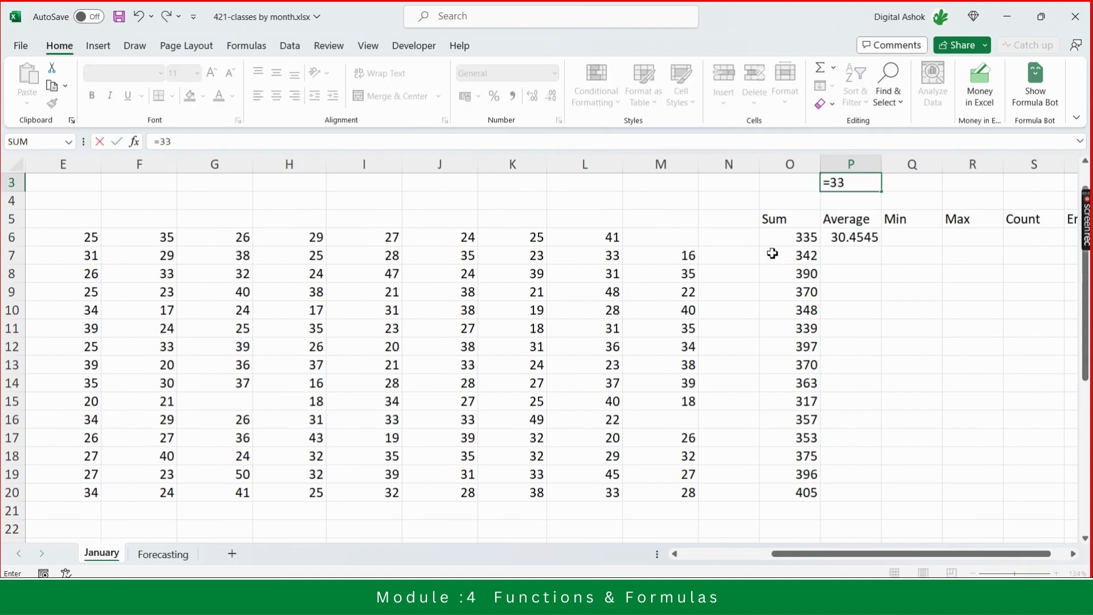
type("51")
key("BackSpace")
type("/11")
key("Return")
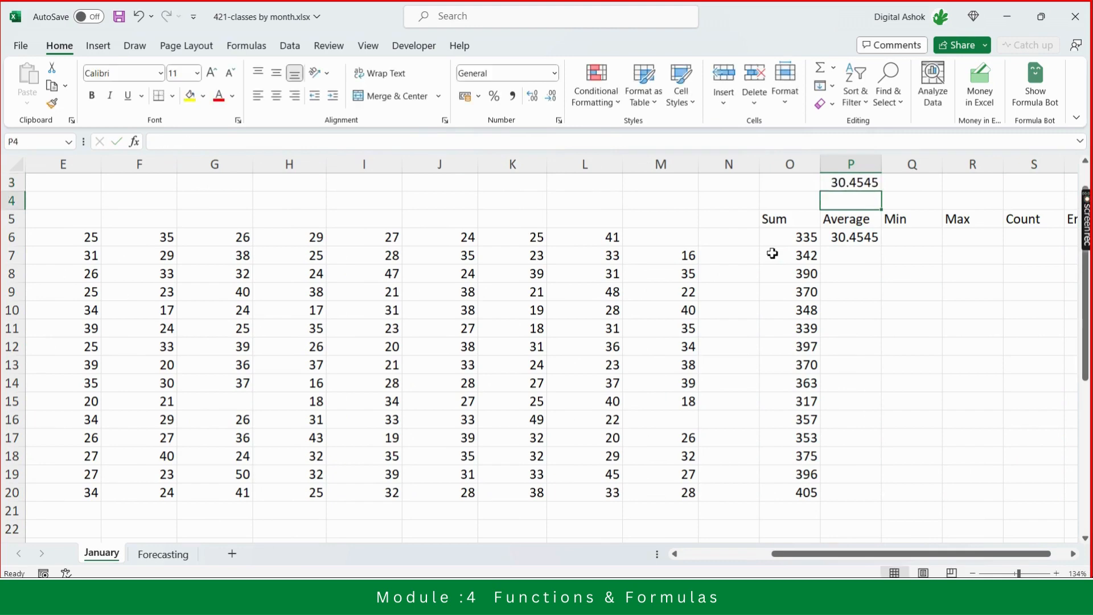
key("Up")
key("Down")
key("Down")
key("Down")
key("Down")
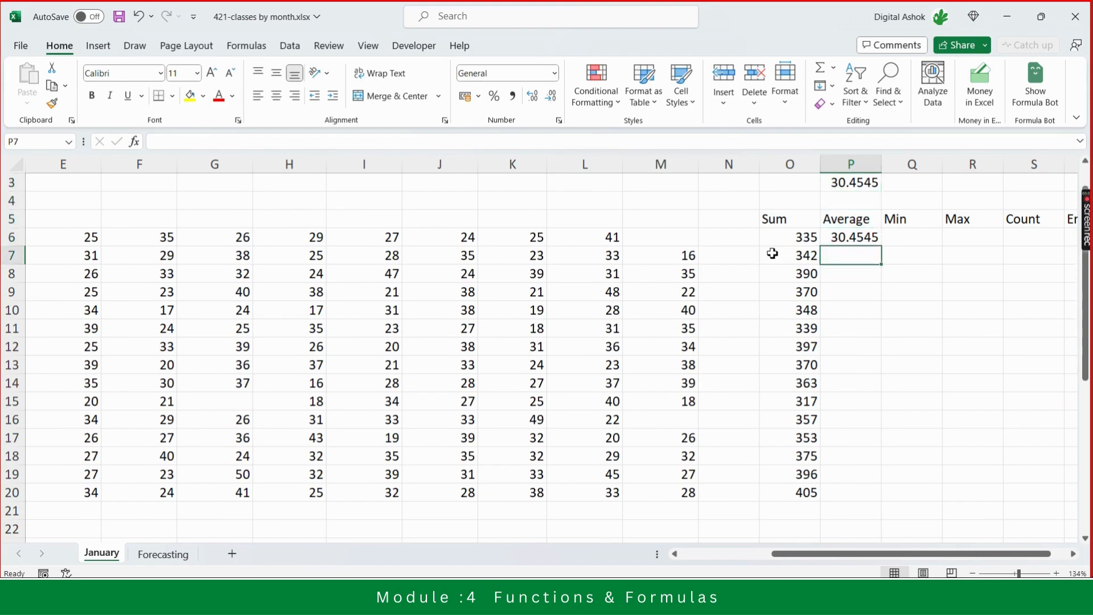
key("Up")
key("Up")
key("Up")
key("Up")
key("Delete")
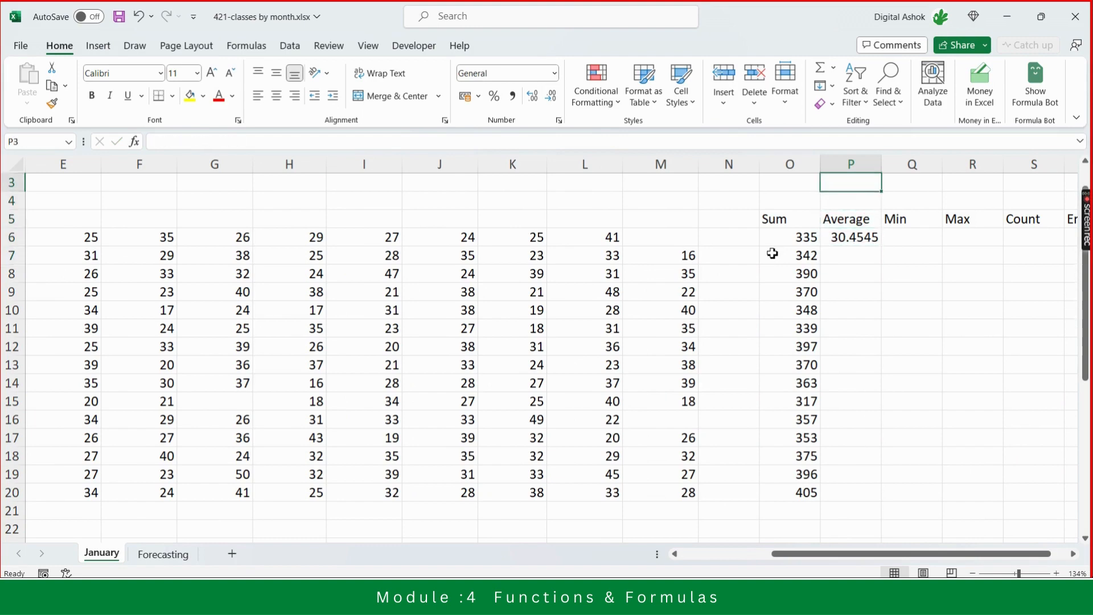
- Select the Yoga row's weekly values to compare the status-bar average with the Average formula
left_click(669, 239)
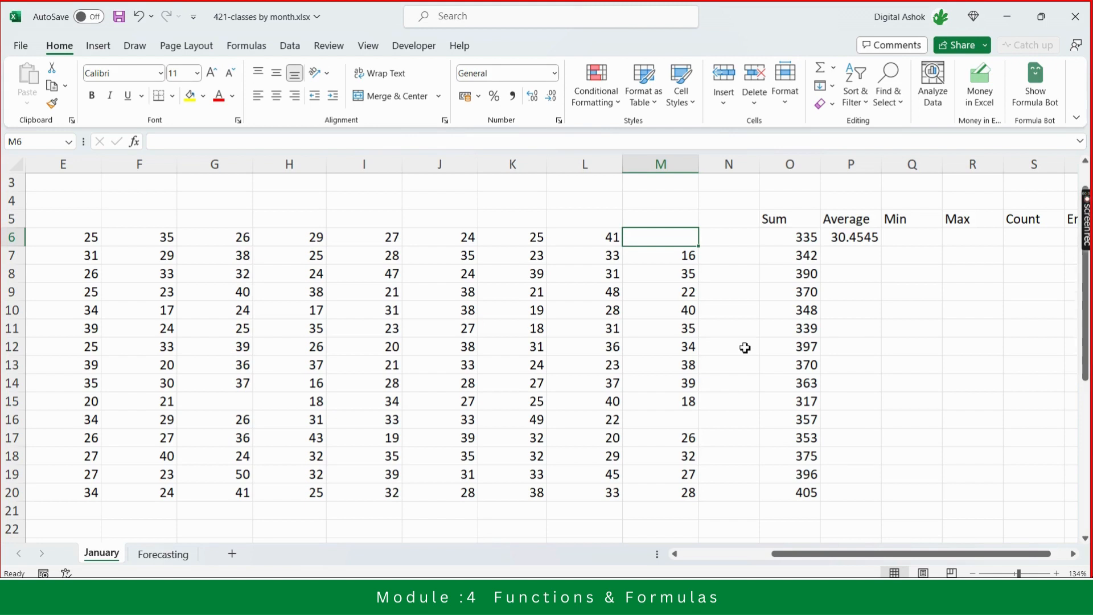
key("Right")
key("Right")
key("Right")
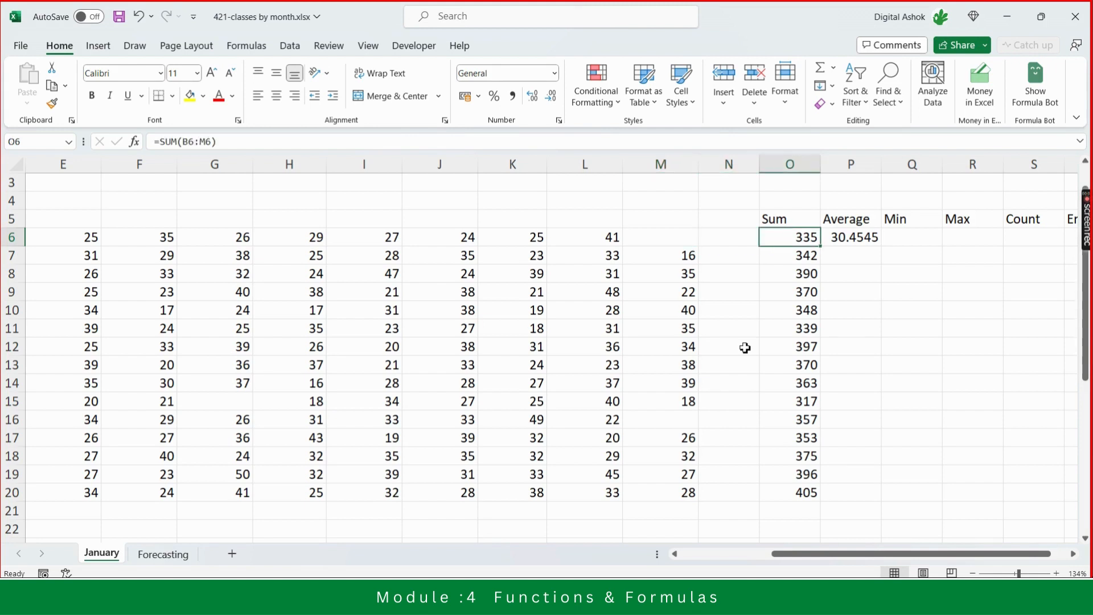
key("Left")
key("Left")
key("Left")
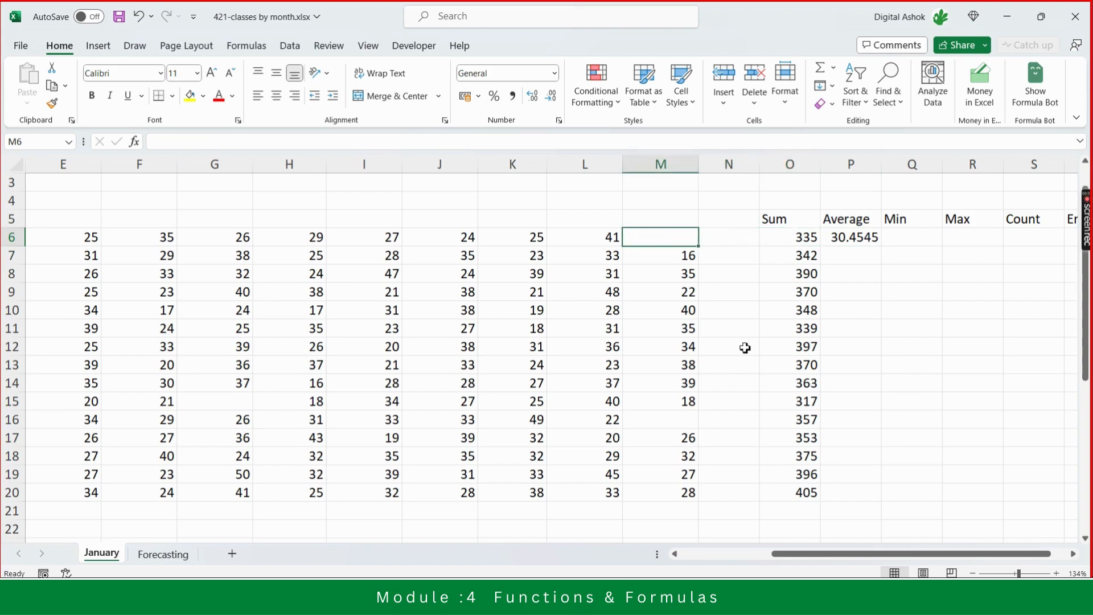
key("shift+Left")
key("ctrl+shift+Left")
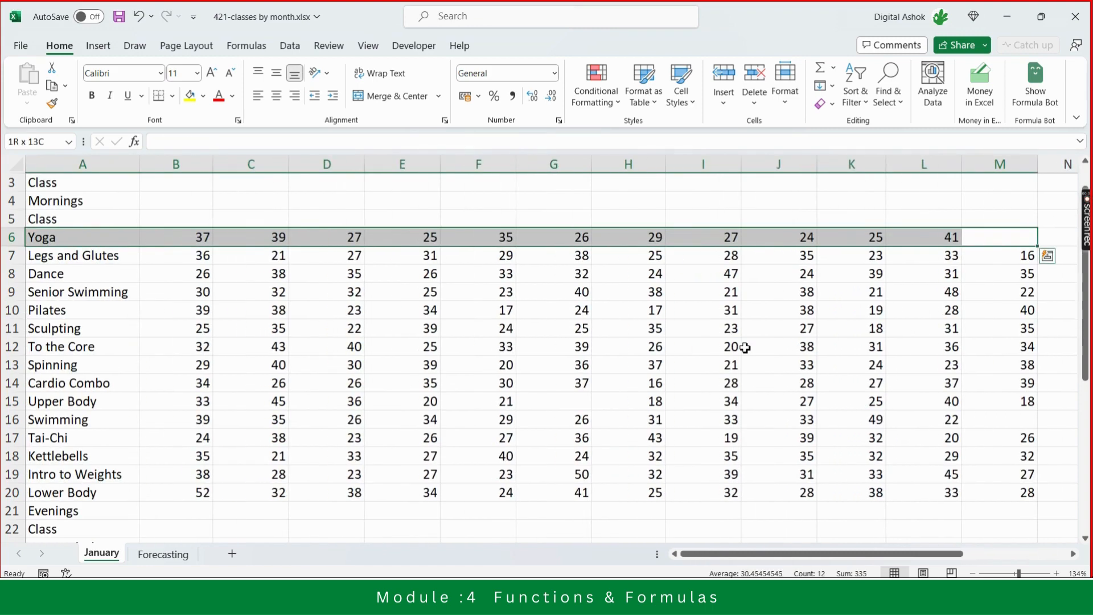
key("shift+Right")
key("Right")
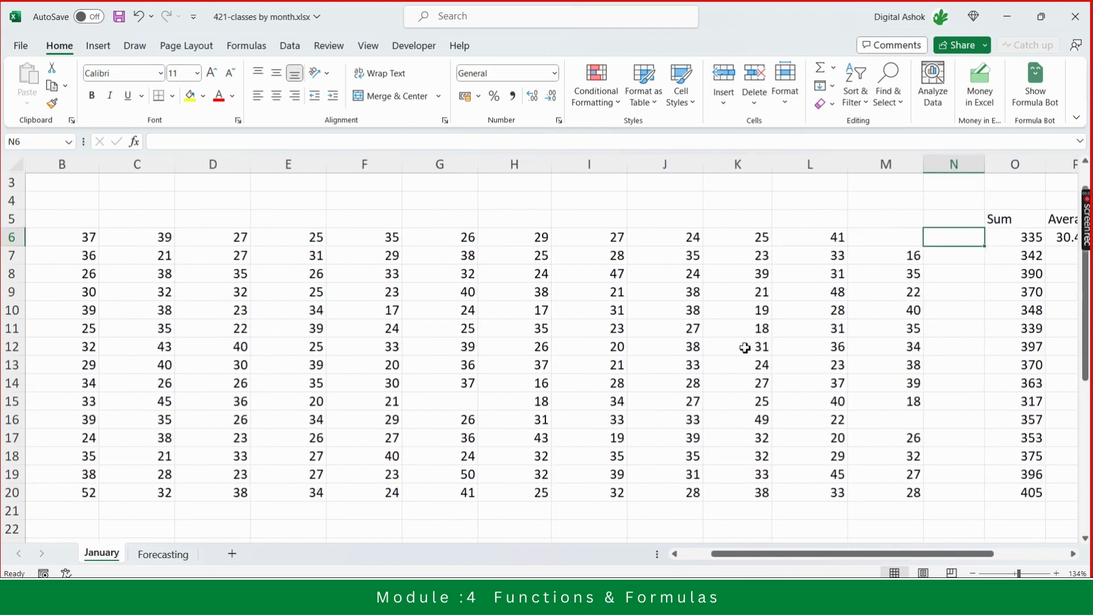
key("Right")
- Compare the Yoga Sum and Average formulas with the row's empty final-week cell
key("Left")
key("Left")
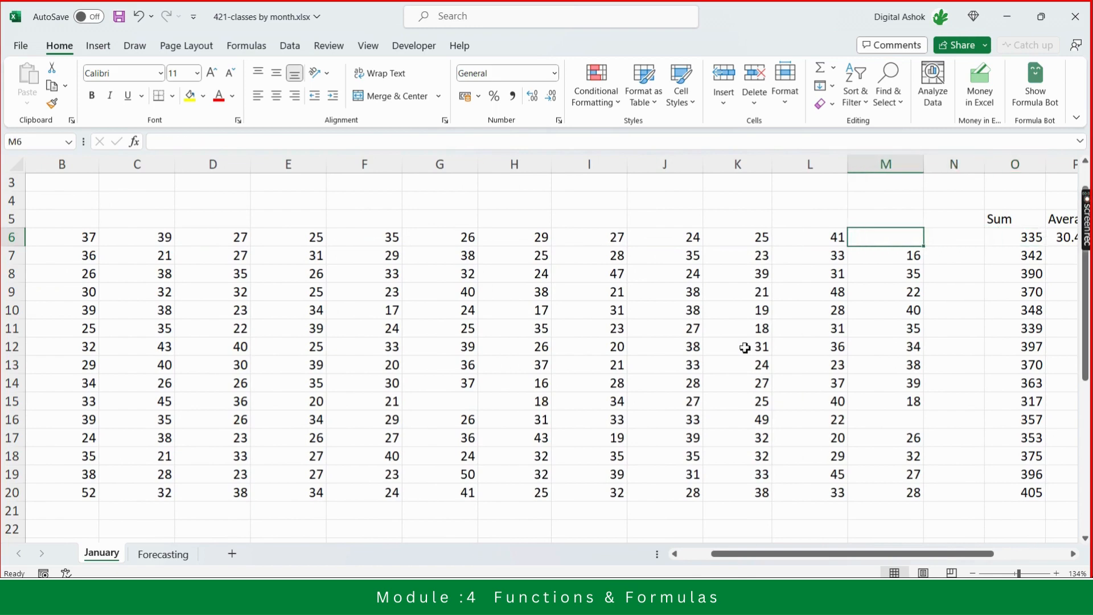
key("Right")
key("Right")
key("Right")
key("Right")
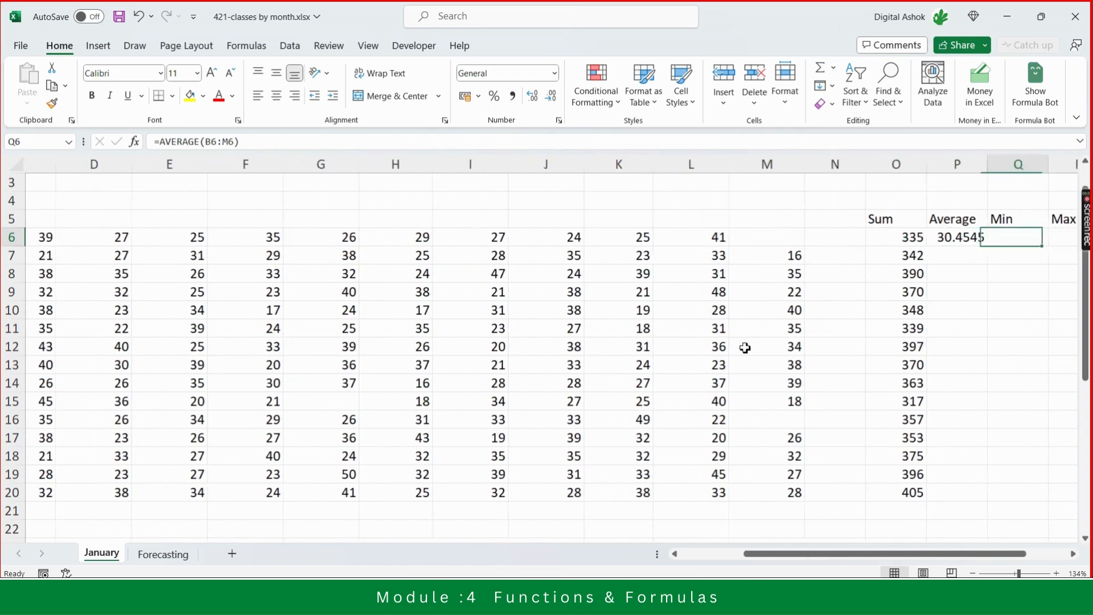
key("Left")
key("Left")
key("Left")
key("Left")
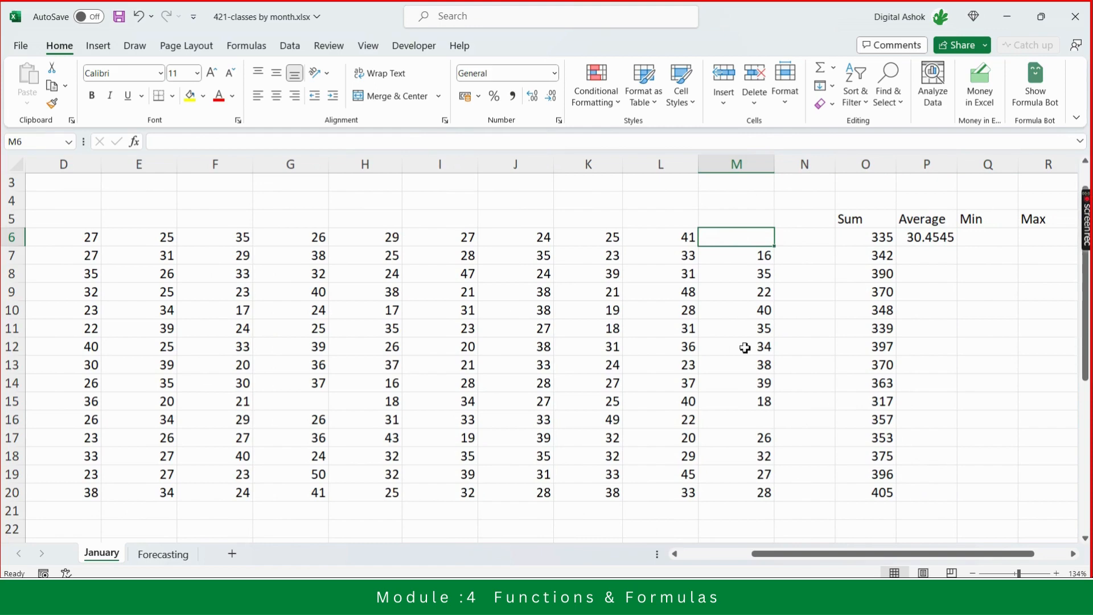
key("Right")
key("Right")
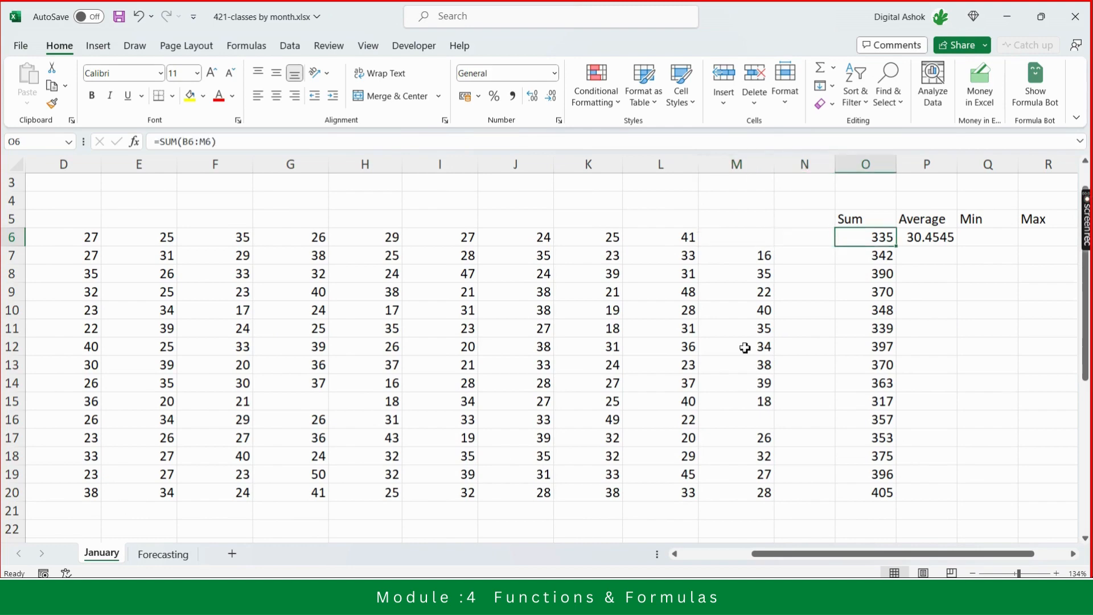
key("Right")
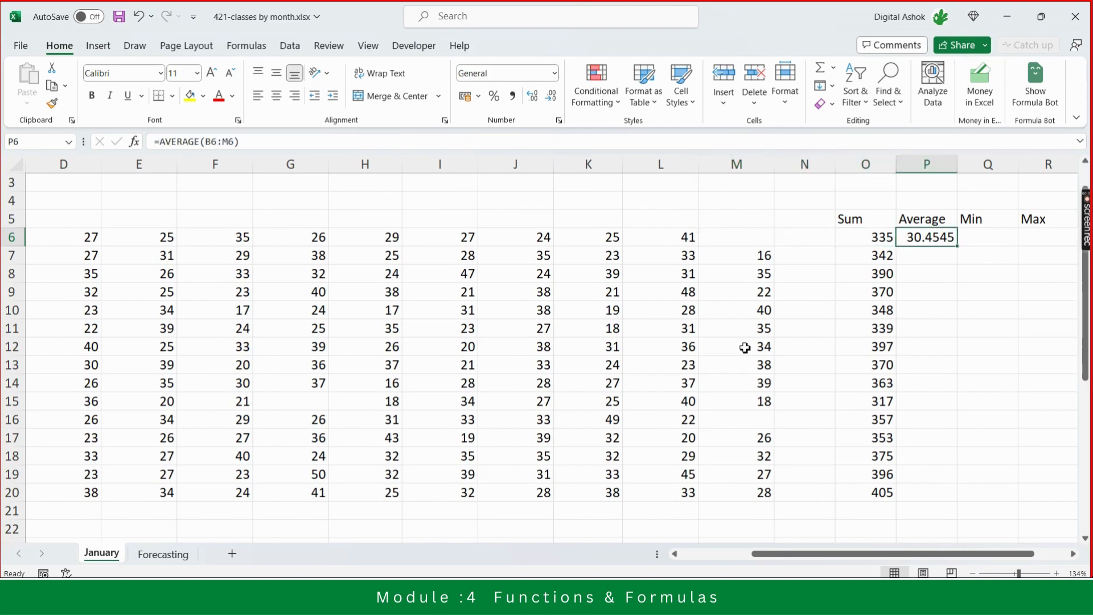
key("Left")
key("Left")
key("Left")
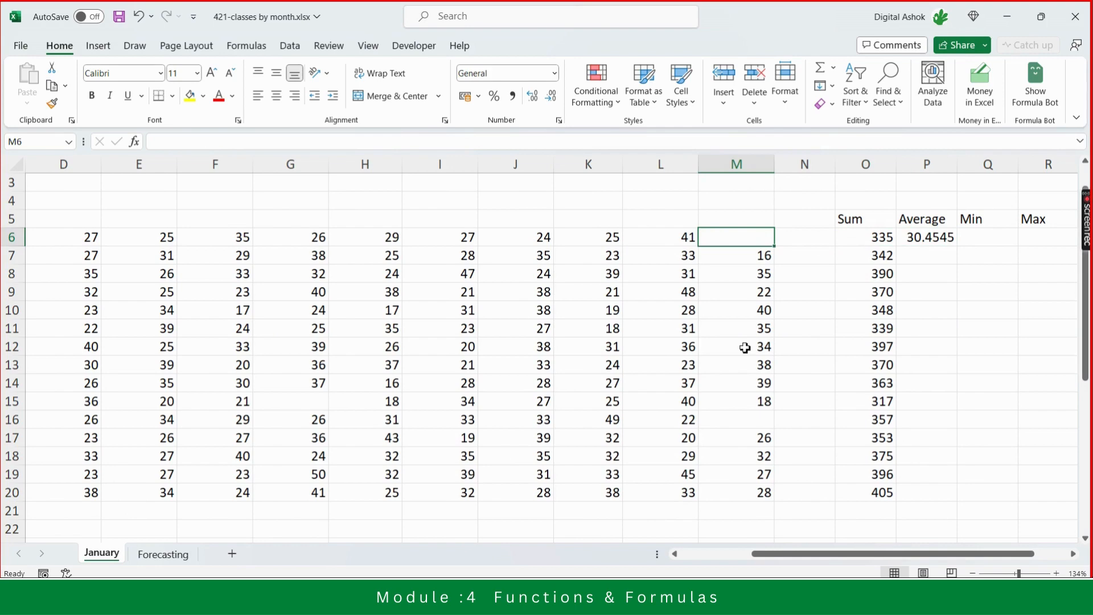
- Enter 0 in the Yoga row's empty final-week cell to test the Average, then delete it
type("0")
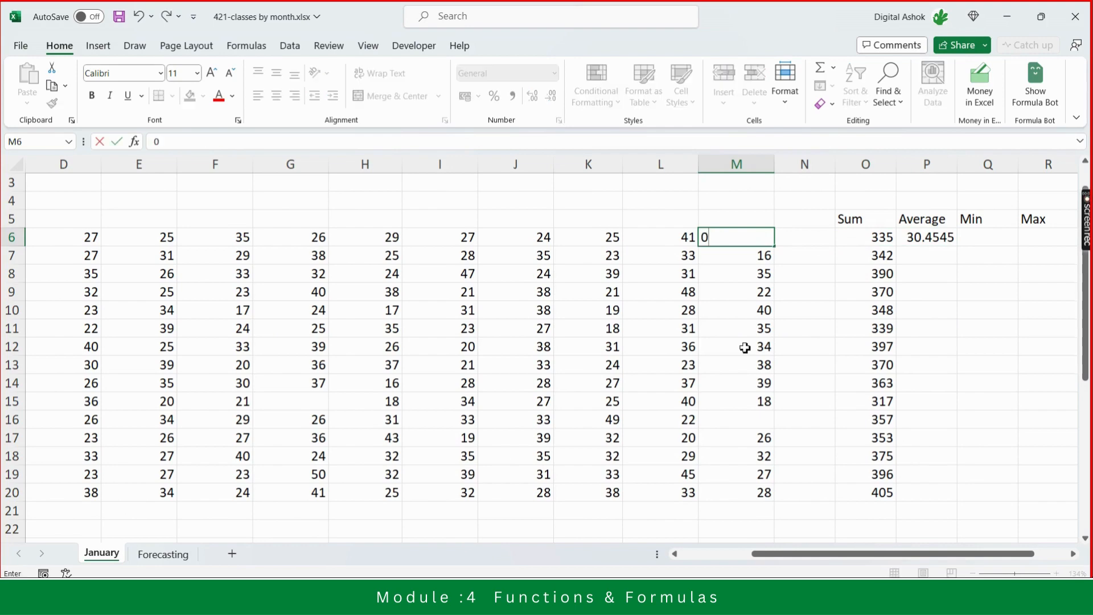
key("Return")
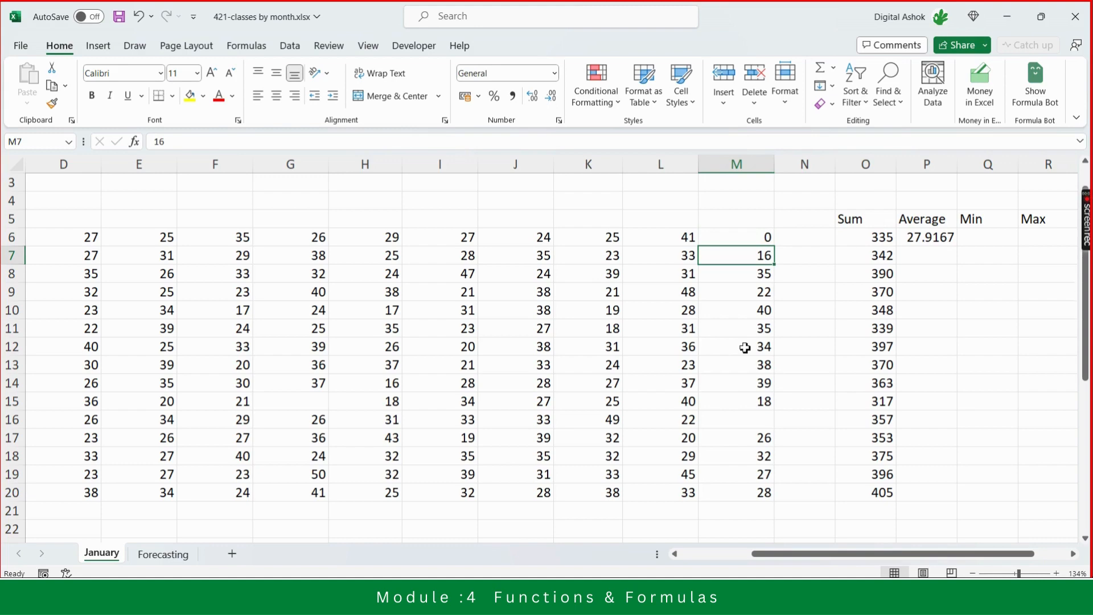
key("Up")
key("Right")
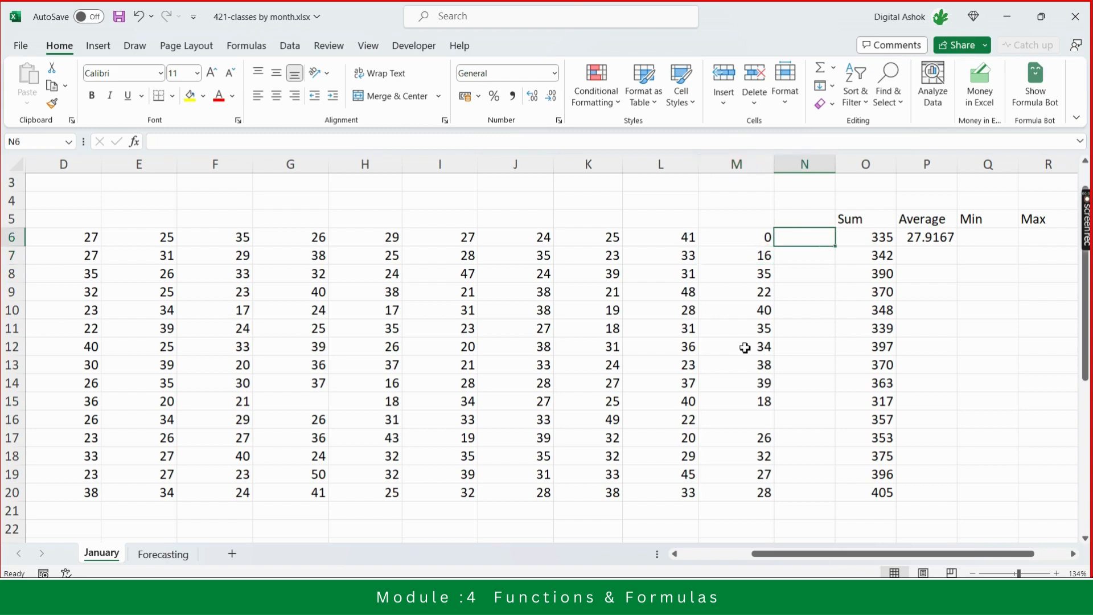
key("Right")
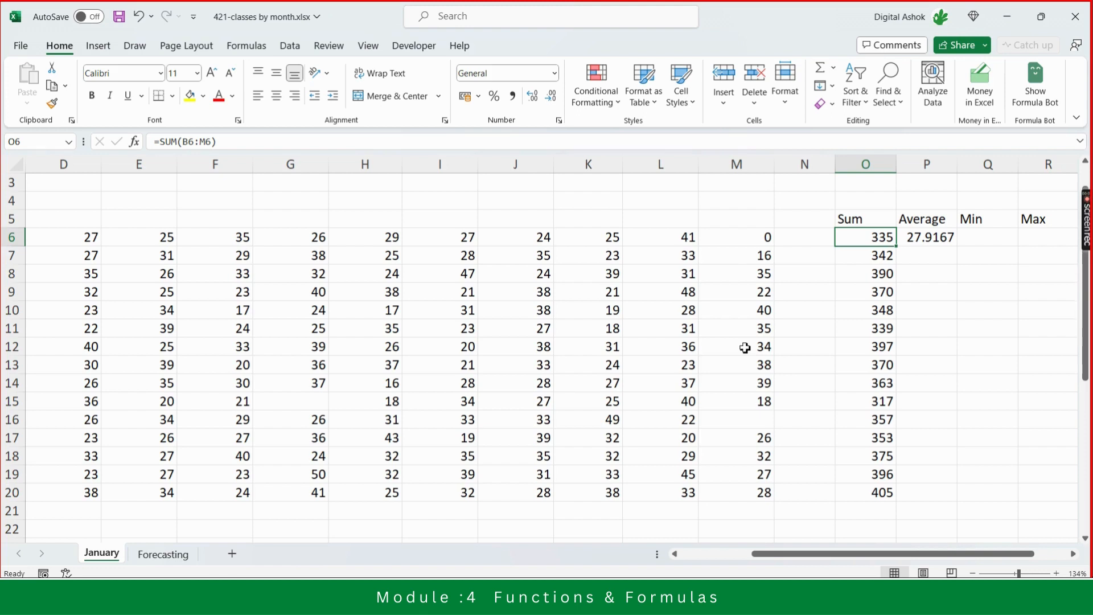
key("Right")
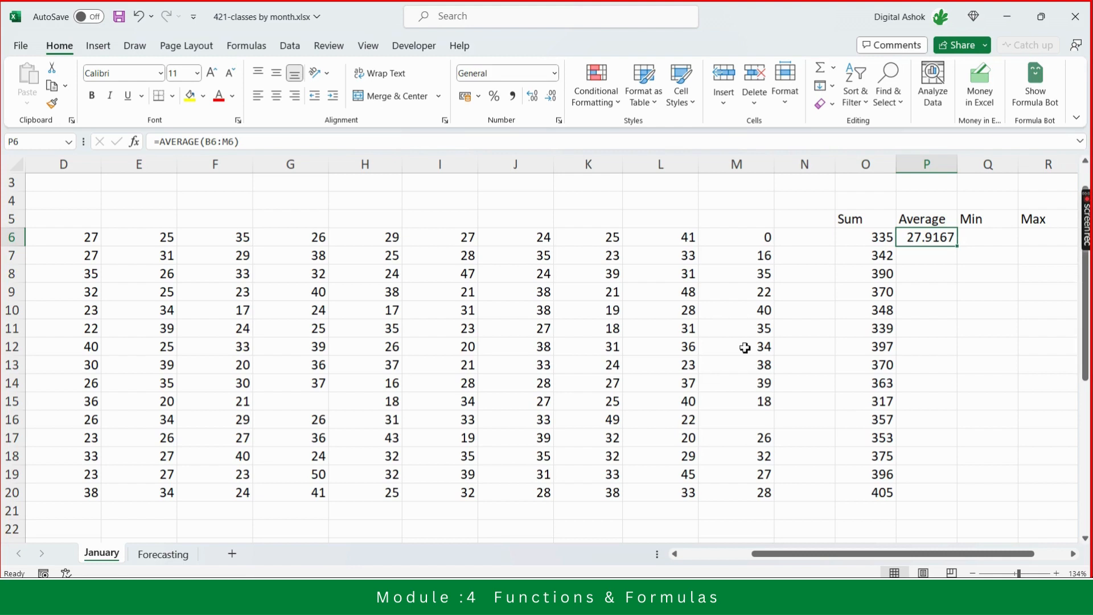
key("Left")
key("Left")
key("Left")
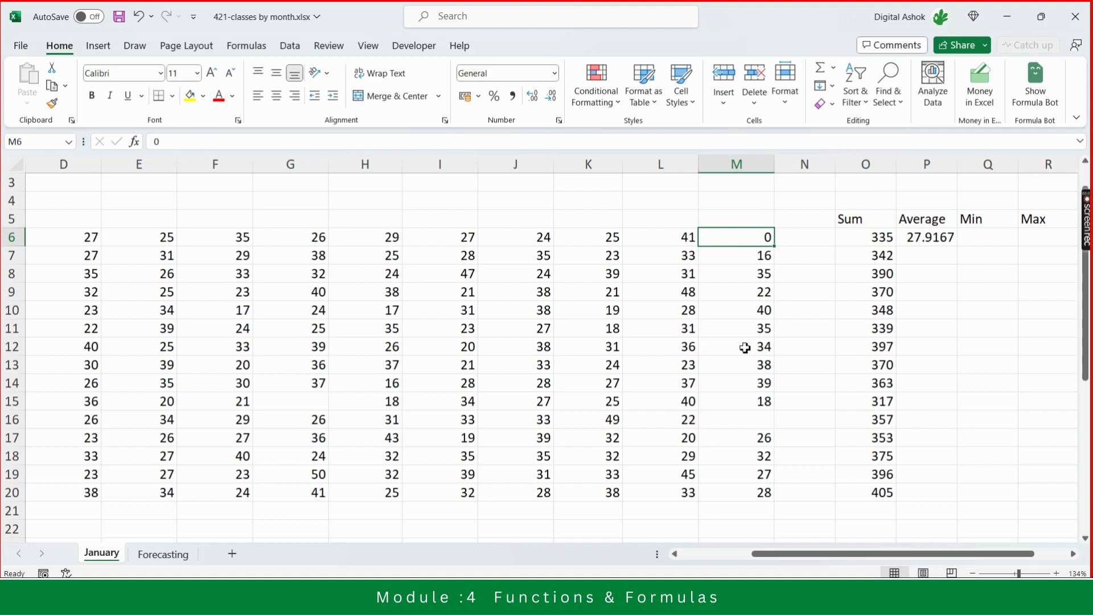
key("Down")
key("Down")
key("Down")
key("Down")
key("Down")
key("Down")
key("Down")
key("Up")
key("Up")
key("Up")
key("Up")
key("Up")
key("Up")
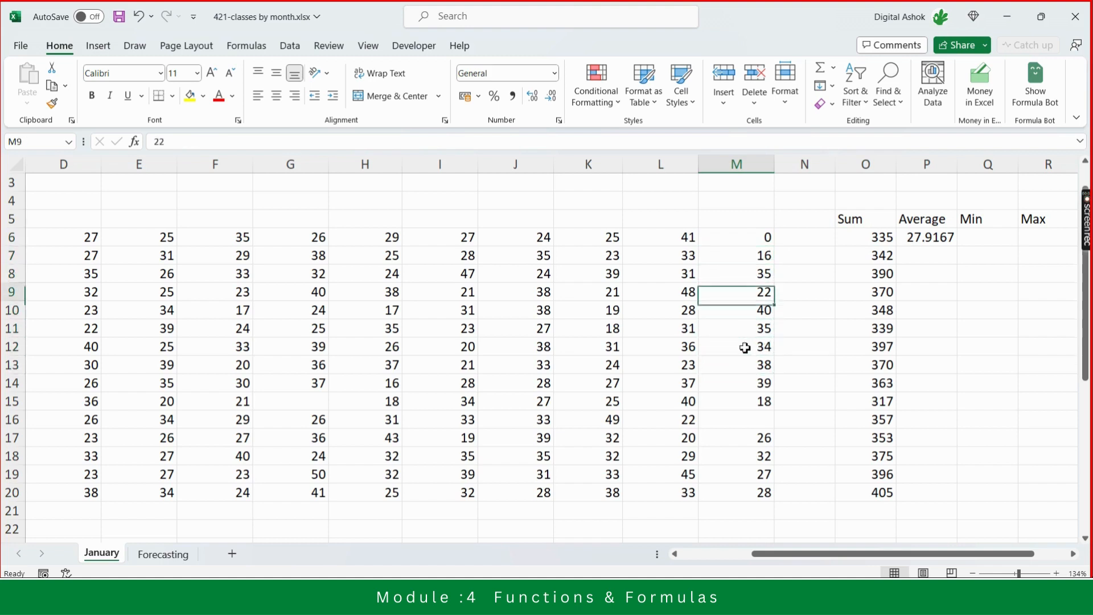
key("Up")
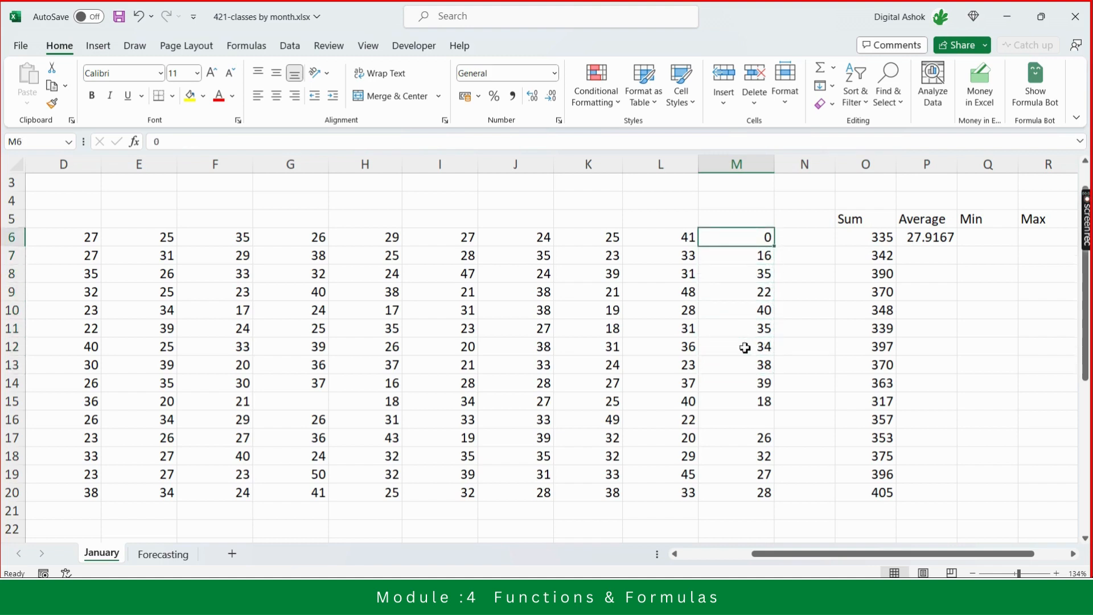
key("Delete")
- Review the Yoga Average cell and the final-week column of values for all class rows
key("Right")
key("Right")
key("Right")
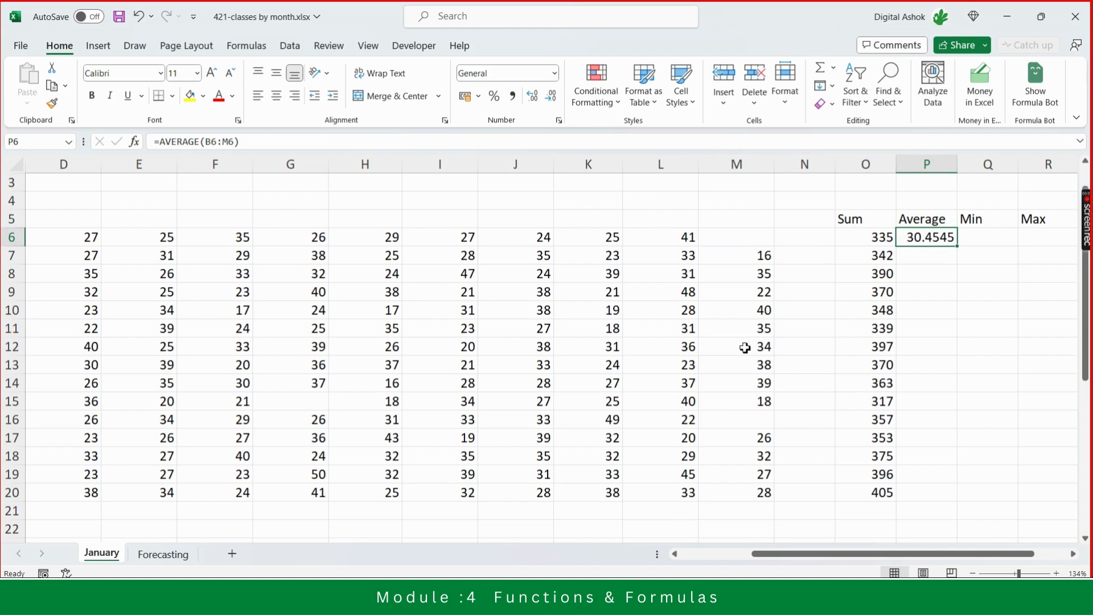
key("Left")
key("Left")
key("Left")
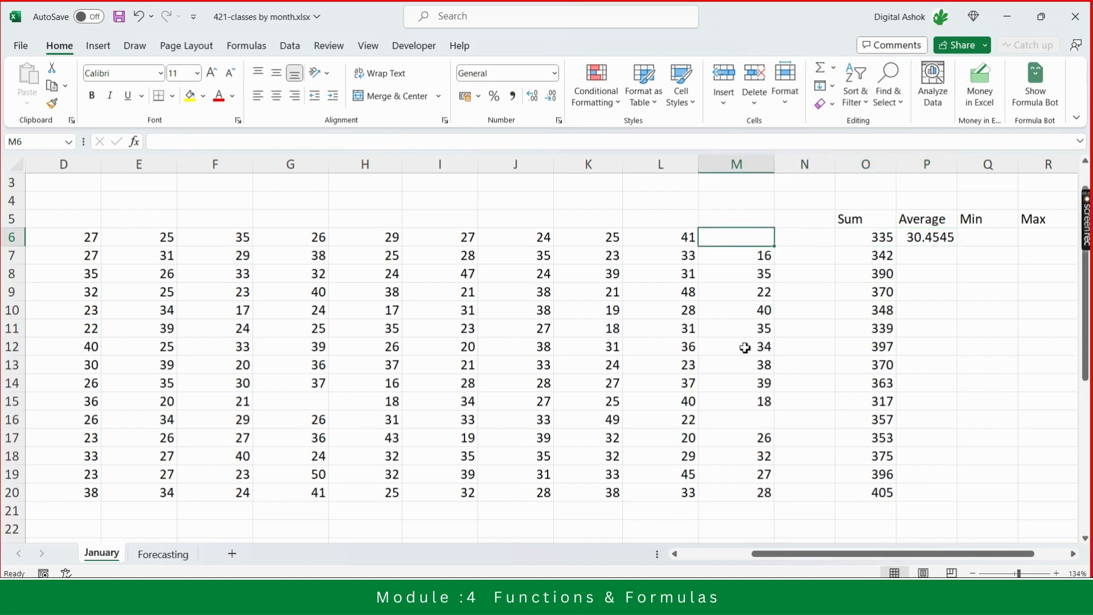
key("Down")
key("Down")
key("Down")
key("Down")
key("Down")
key("Down")
key("Down")
key("Down")
key("Down")
key("Down")
key("Down")
key("Down")
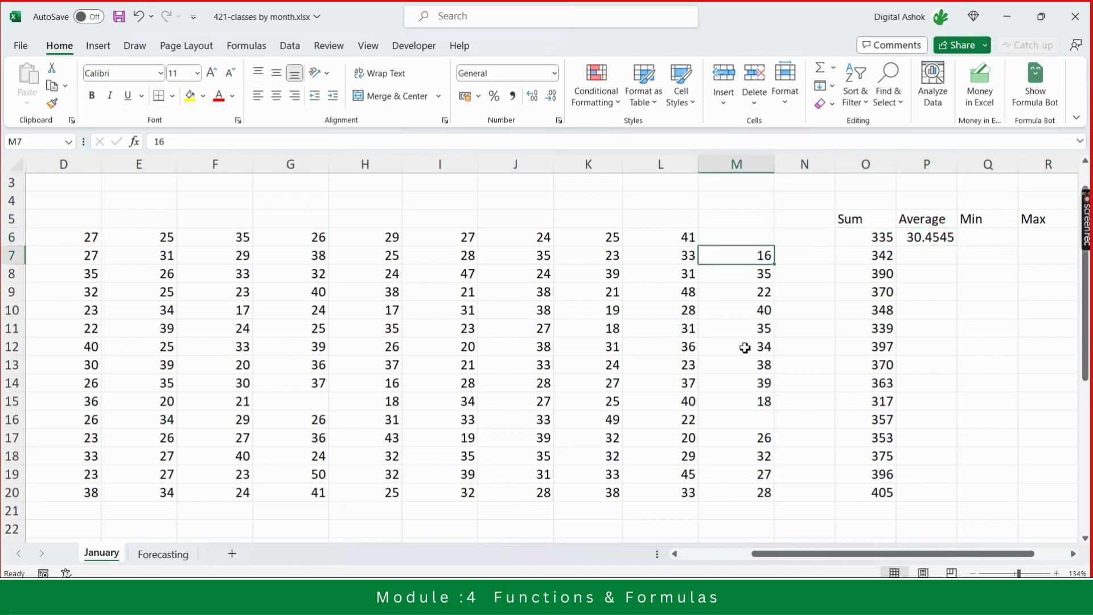
key("Up")
key("Up")
key("Up")
key("Up")
key("Up")
key("Up")
key("Up")
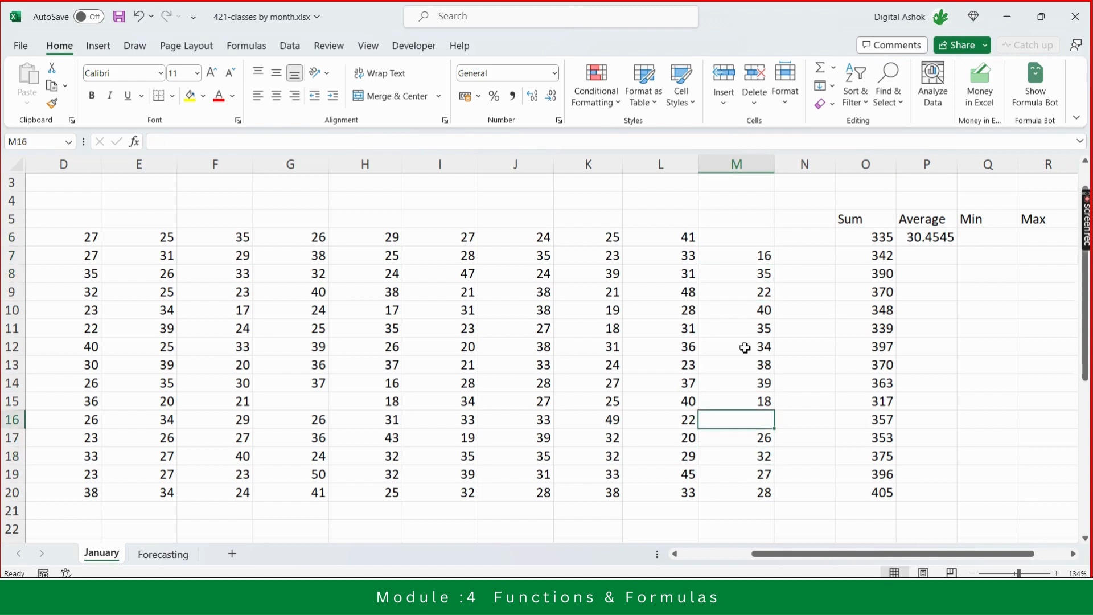
key("Up")
key("Up")
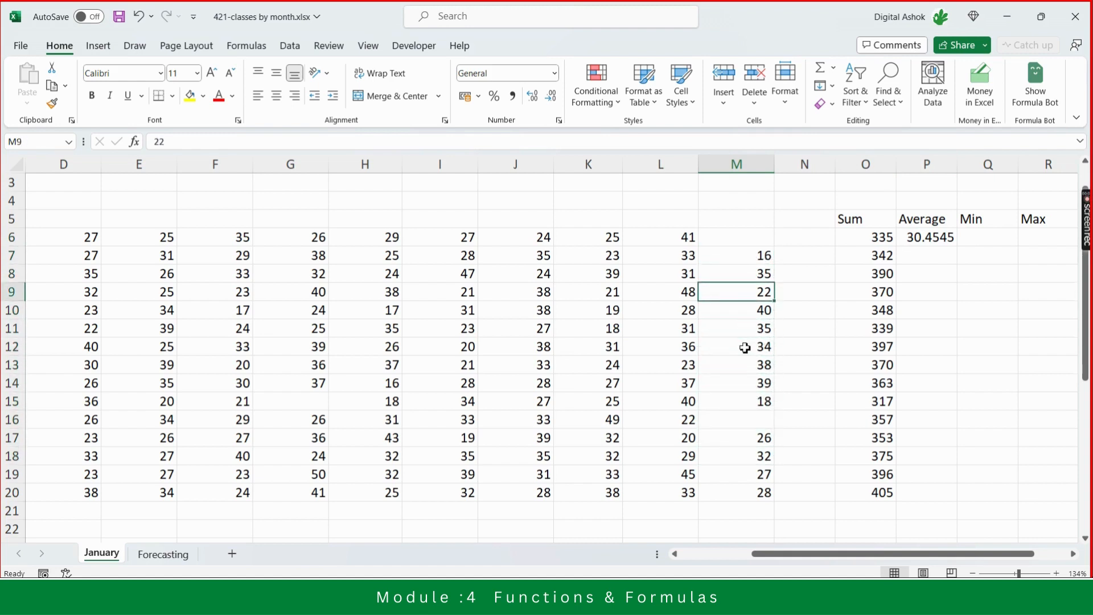
key("Up")
key("Up")
key("Up")
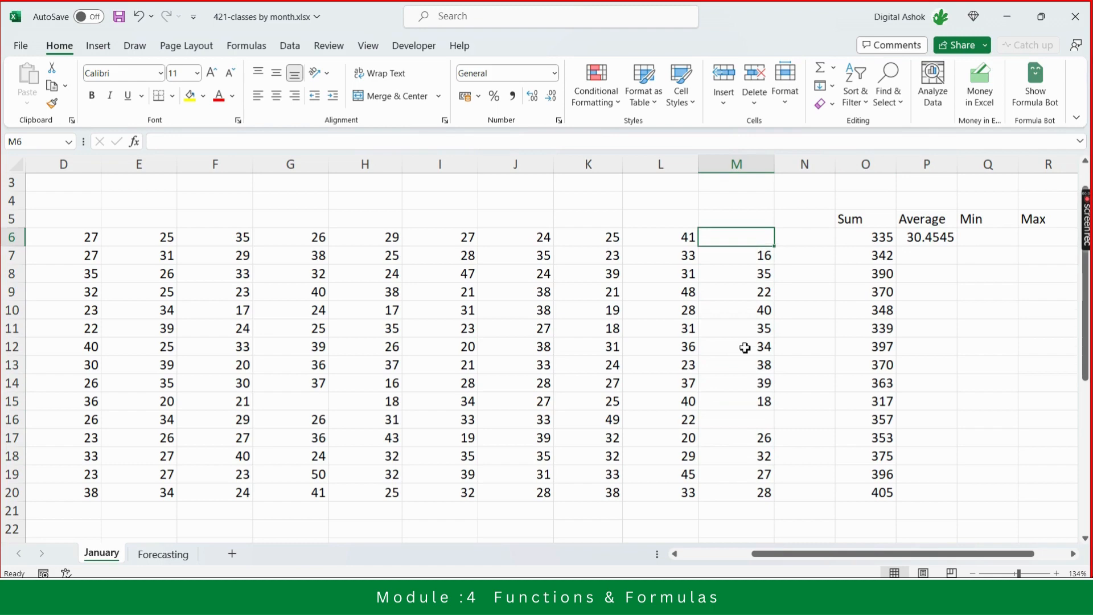
- Review the Yoga row's weekly values and its Sum, Average, Min and Max cells
key("Left")
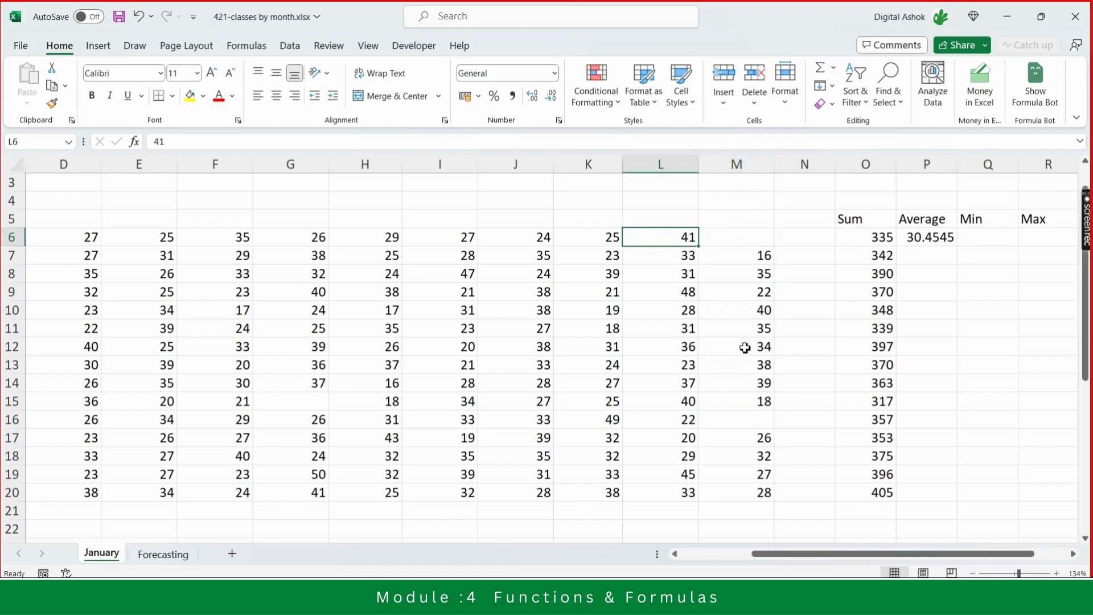
key("ctrl+Left")
key("Right")
key("Right")
key("Right")
key("Right")
key("Right")
key("Right")
key("Right")
key("Right")
key("Right")
key("Right")
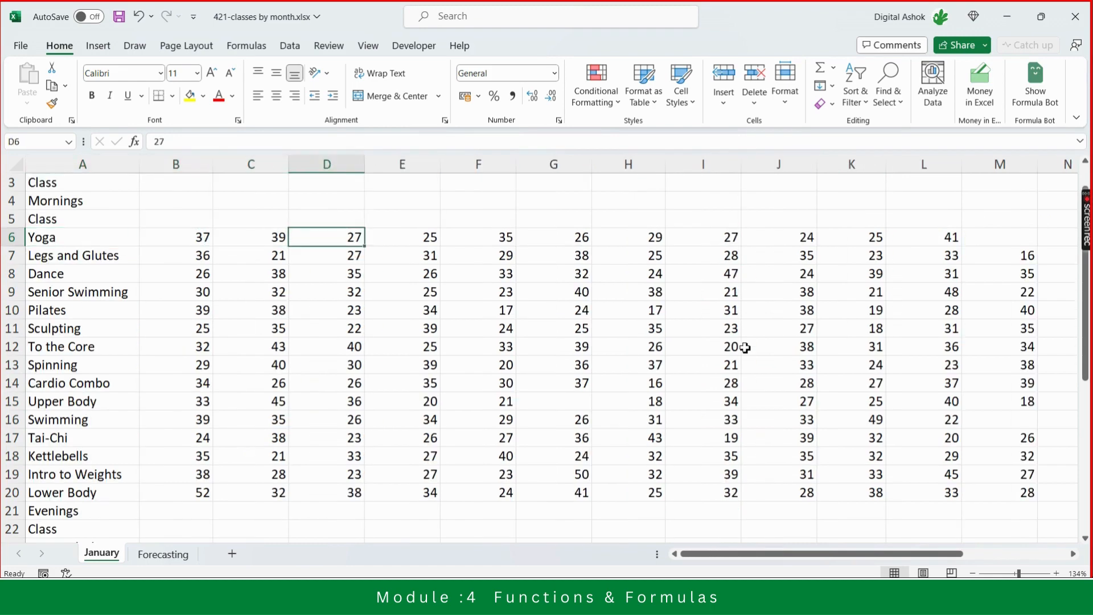
key("Right")
key("Right")
key("Right")
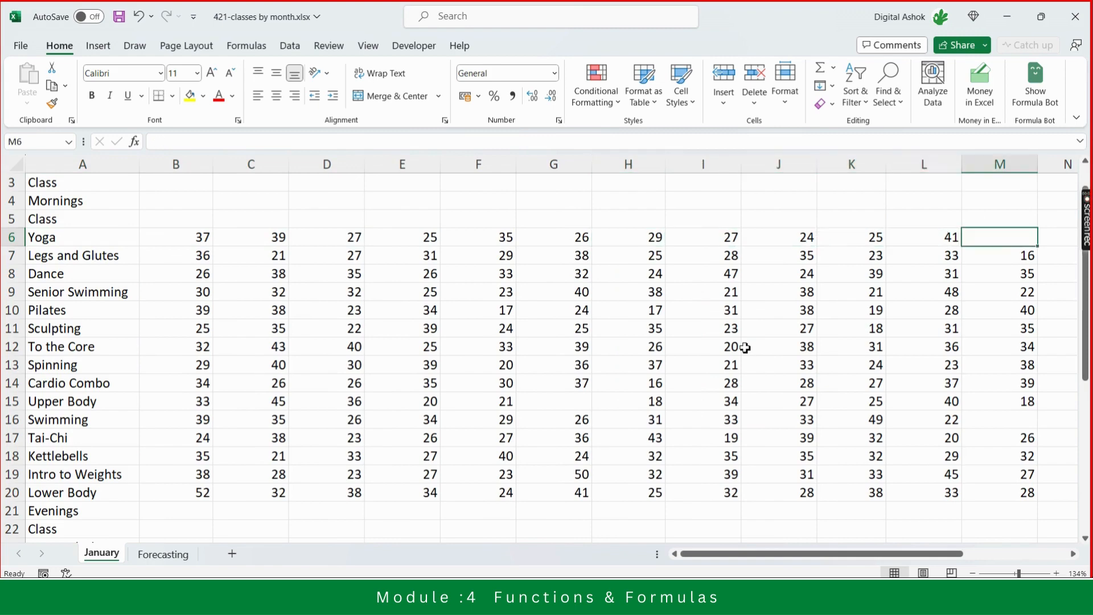
key("Right")
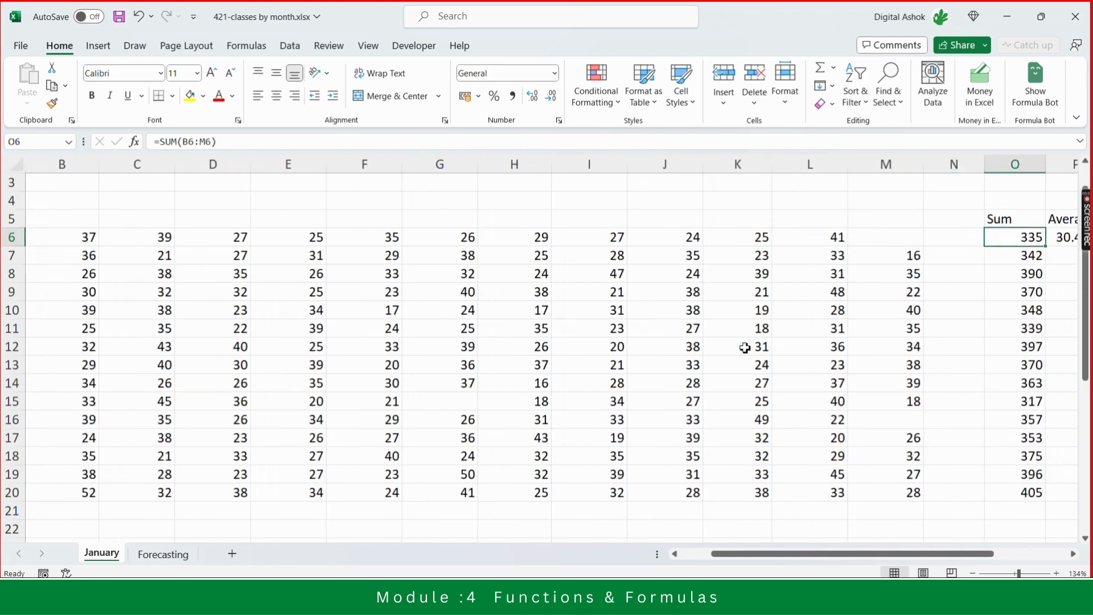
key("Left")
key("Left")
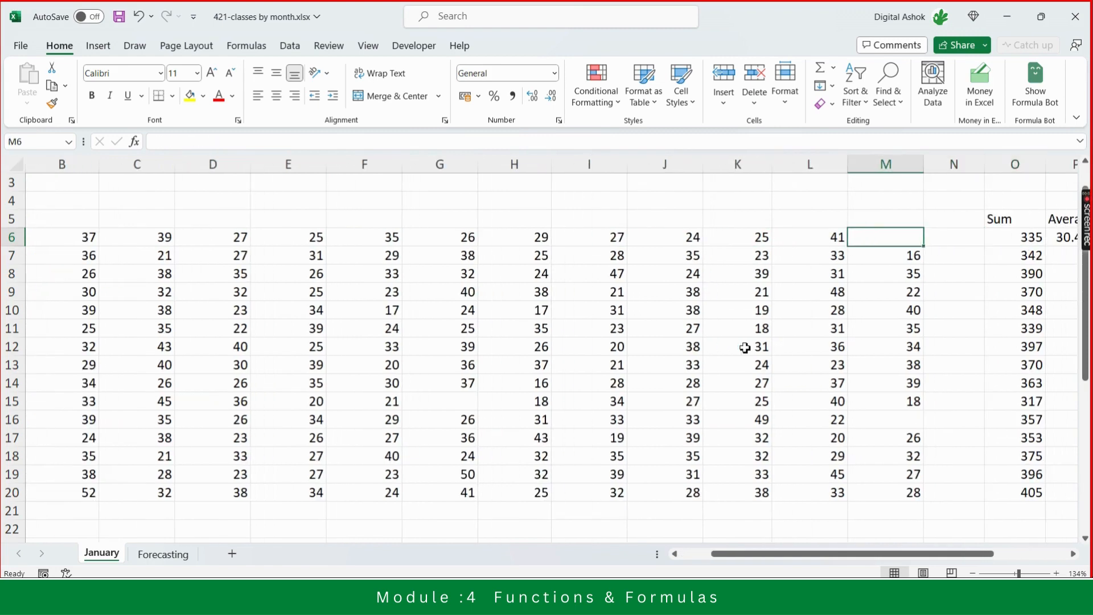
key("Right")
key("Right")
key("Right")
key("Right")
key("Right")
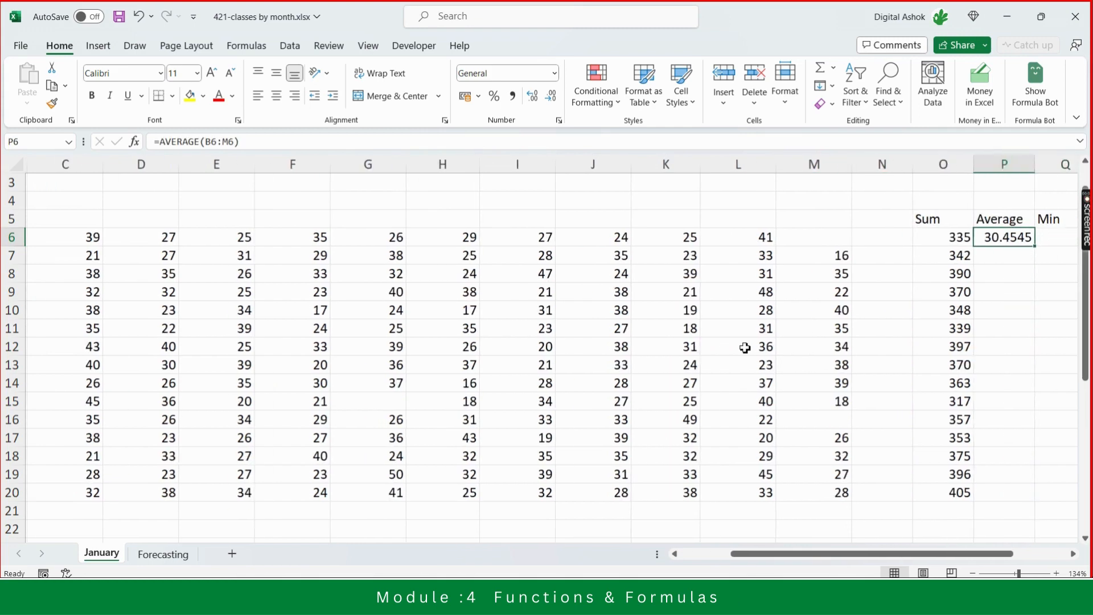
key("Left")
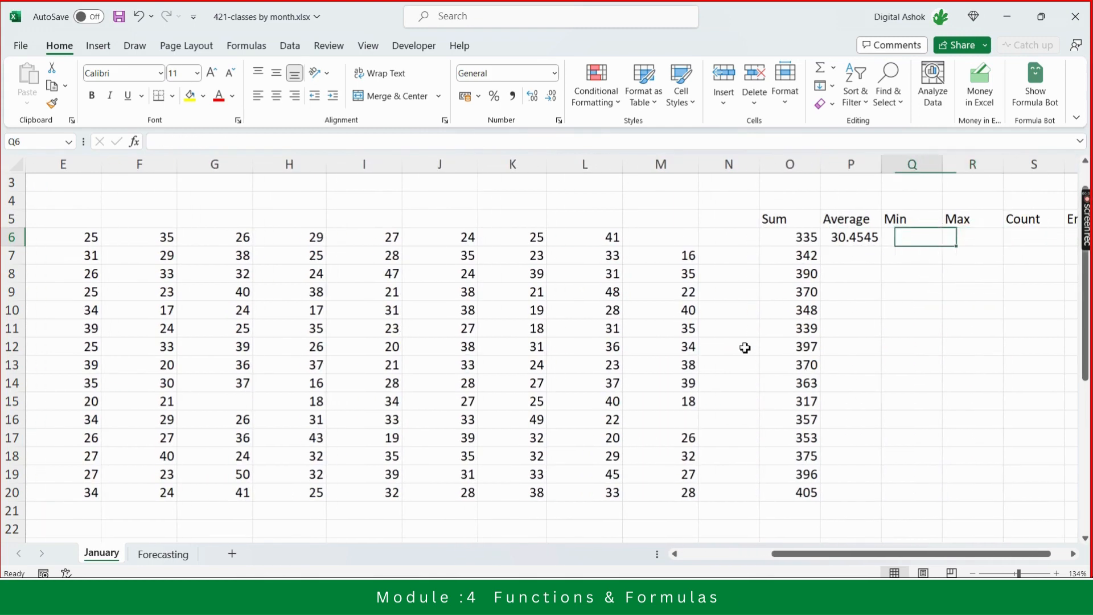
key("Right")
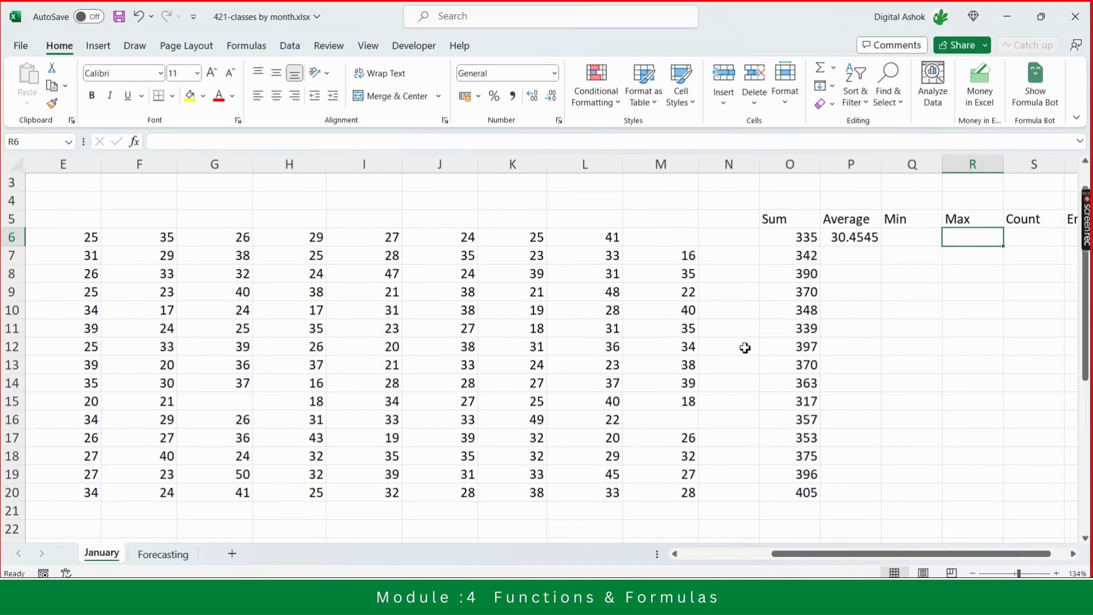
key("Left")
key("Left")
key("Right")
key("Right")
key("Right")
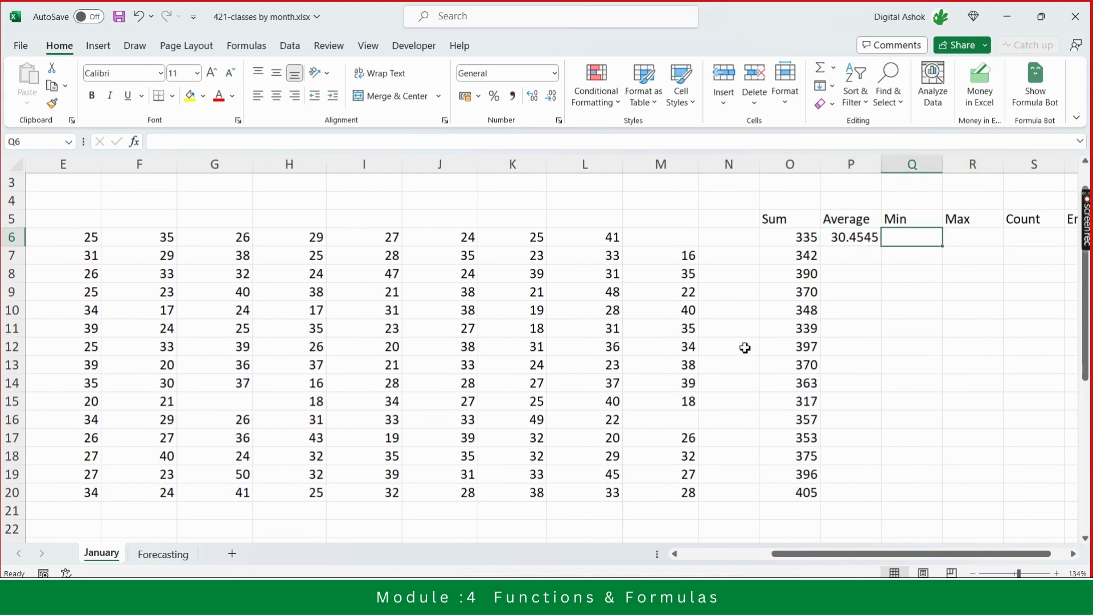
key("Right")
key("Left")
key("Left")
key("Left")
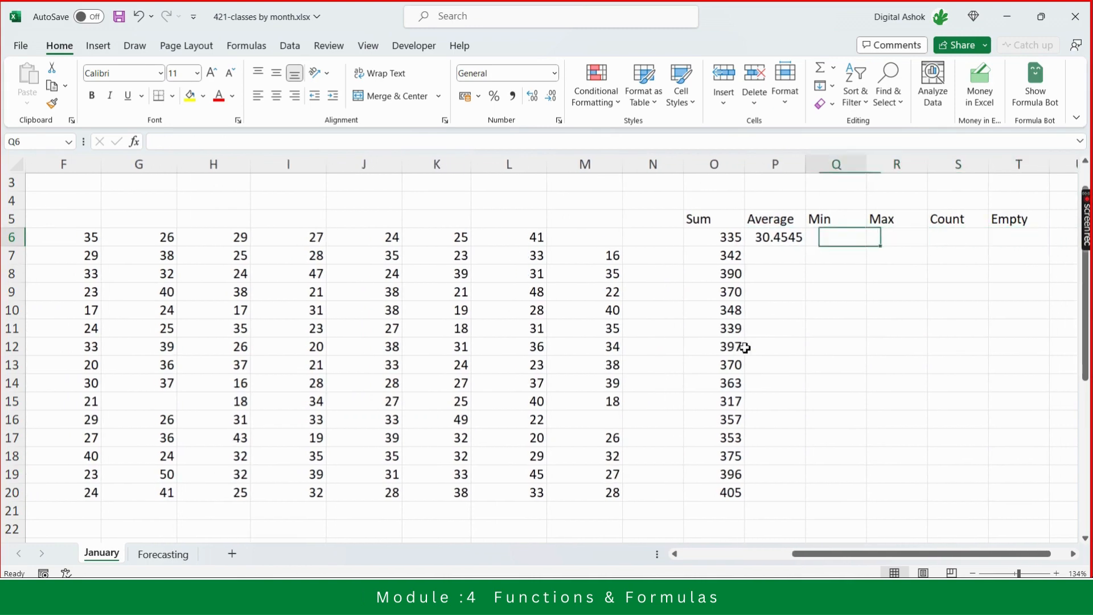
key("Left")
key("Left")
key("Left")
key("Left")
key("Left")
key("Left")
key("Right")
key("Right")
key("Right")
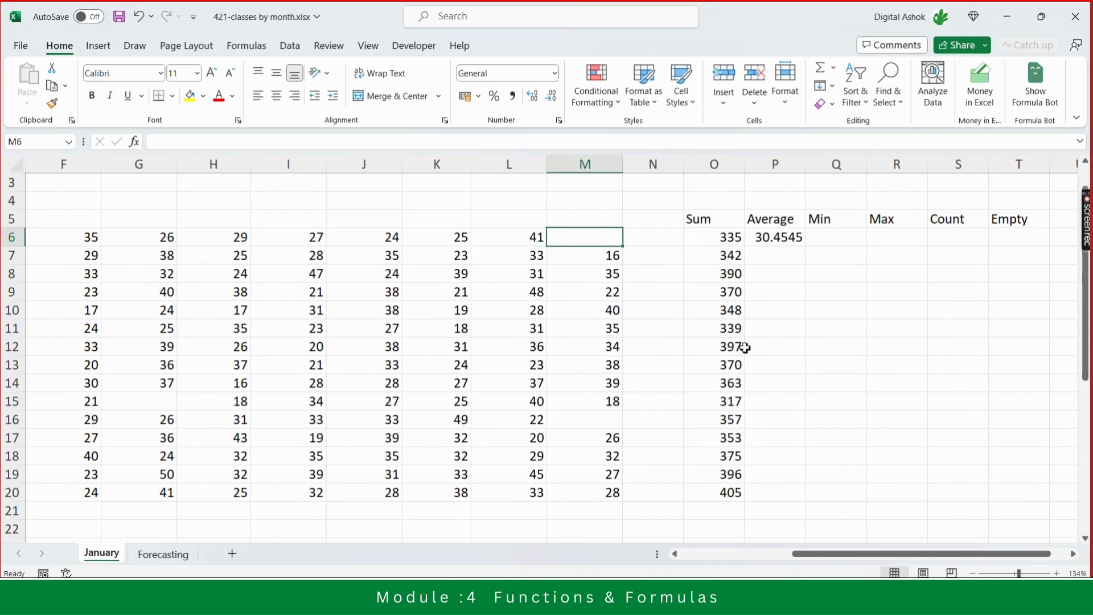
- Fill the Yoga Average formula down through the Lower Body row and format the averages to two decimal places
key("Right")
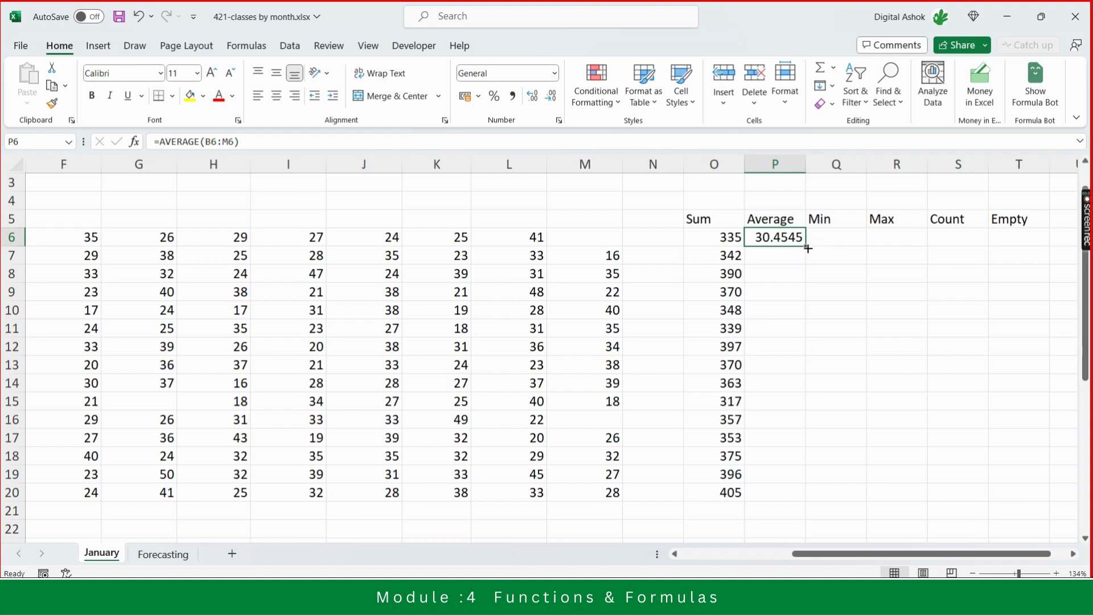
left_click_drag(807, 249, 823, 500)
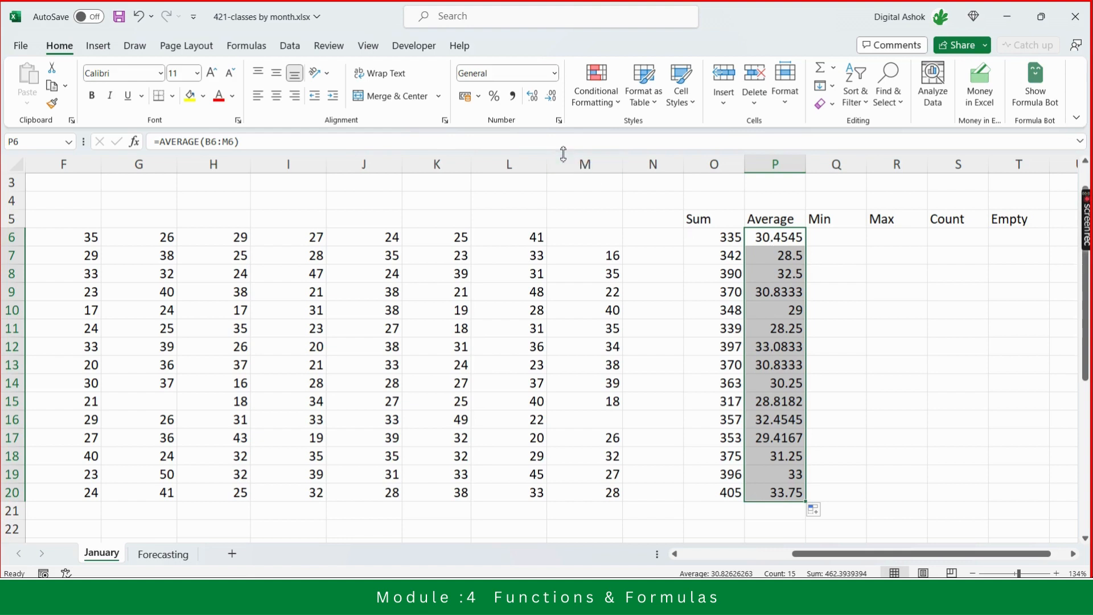
left_click(551, 97)
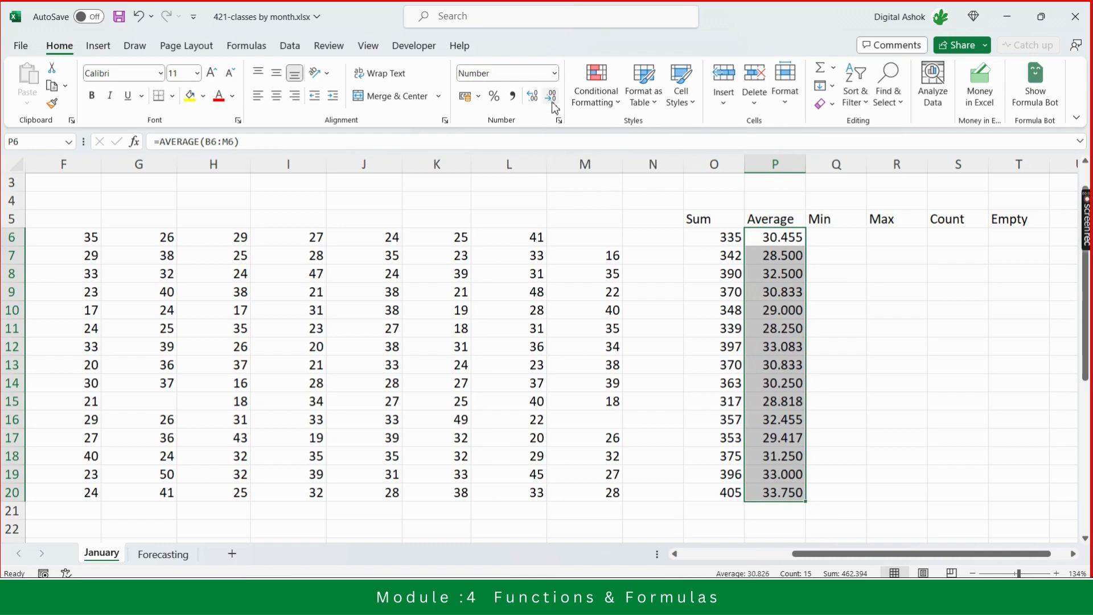
left_click(554, 107)
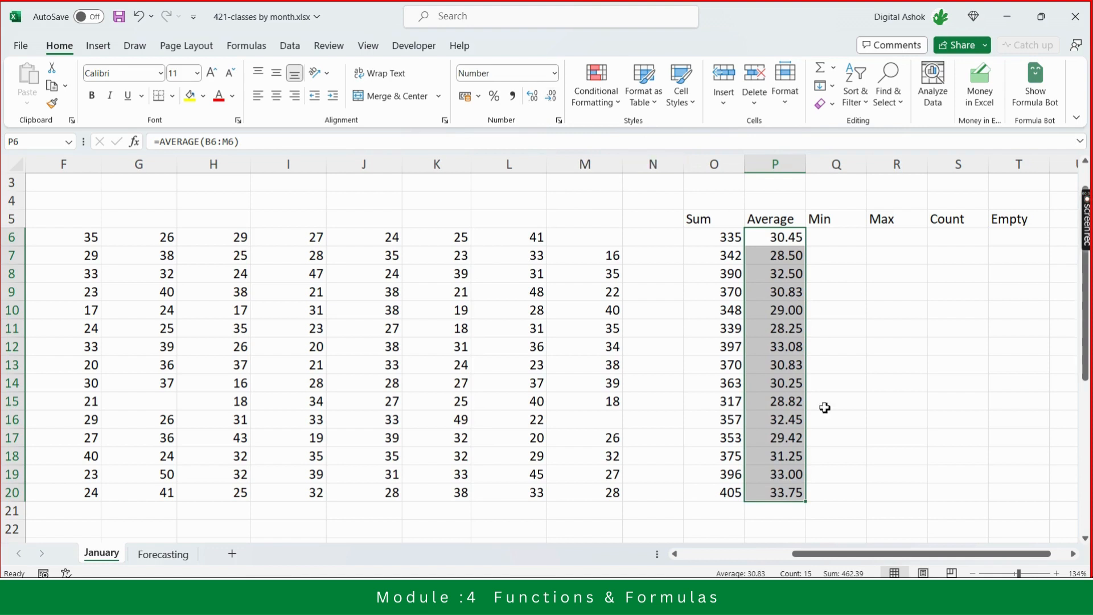
left_click(783, 522)
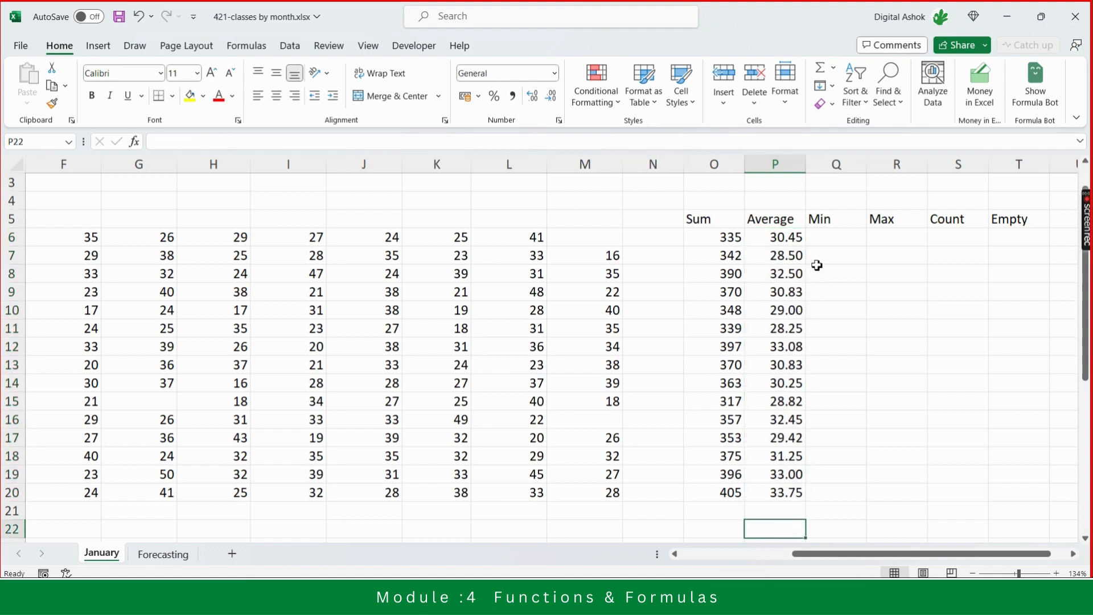
- Examine the Yoga row's weekly range alongside its Sum, Average, Min, Count and Empty cells
left_click(836, 232)
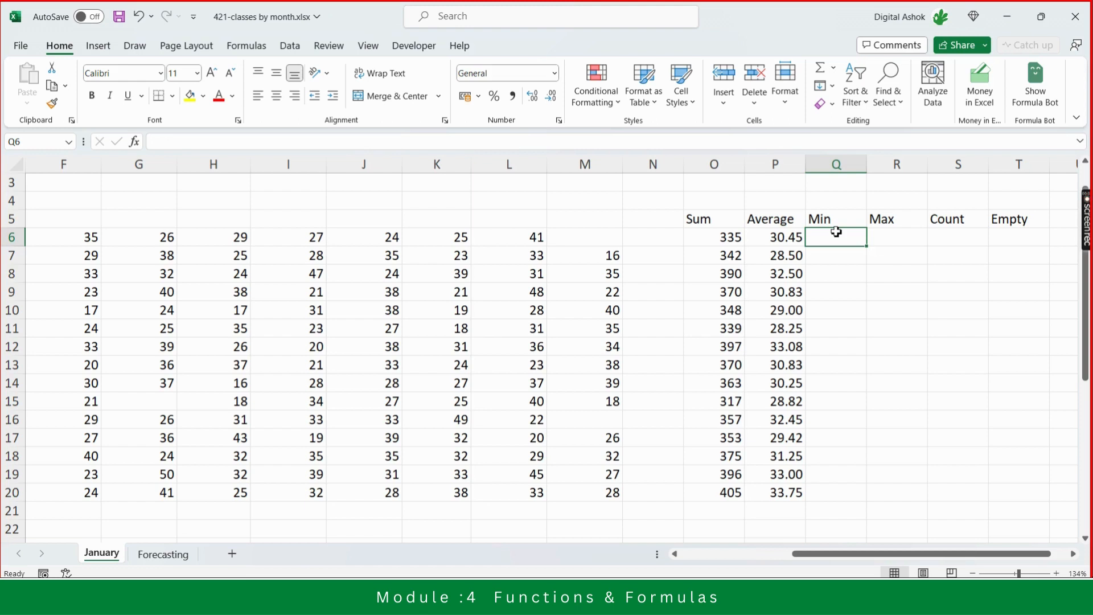
key("Left")
key("Left")
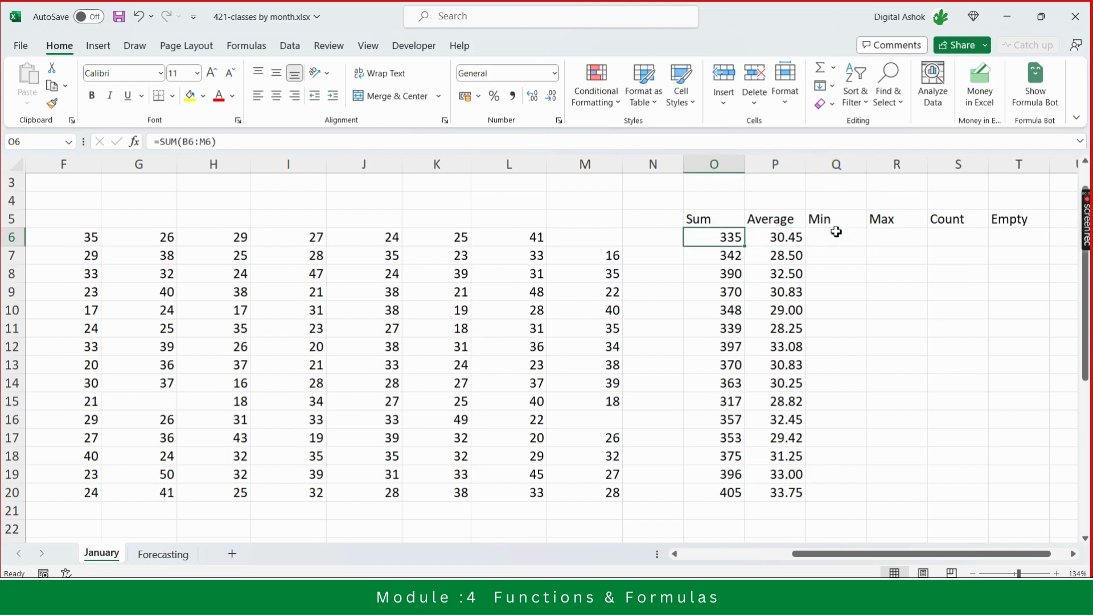
key("Up")
key("Down")
key("Right")
key("Up")
key("Down")
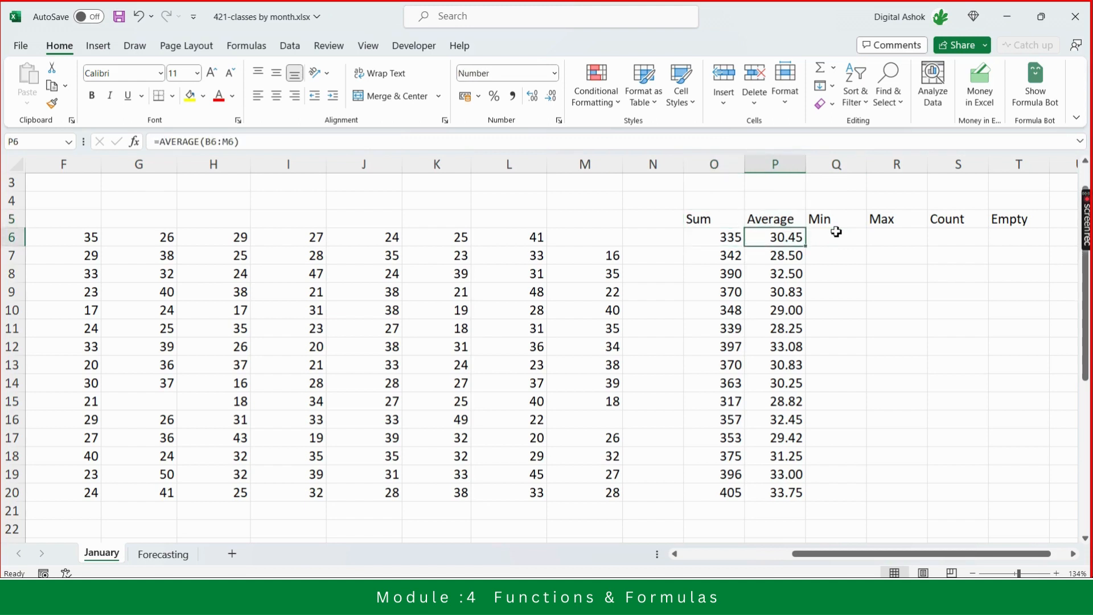
key("Right")
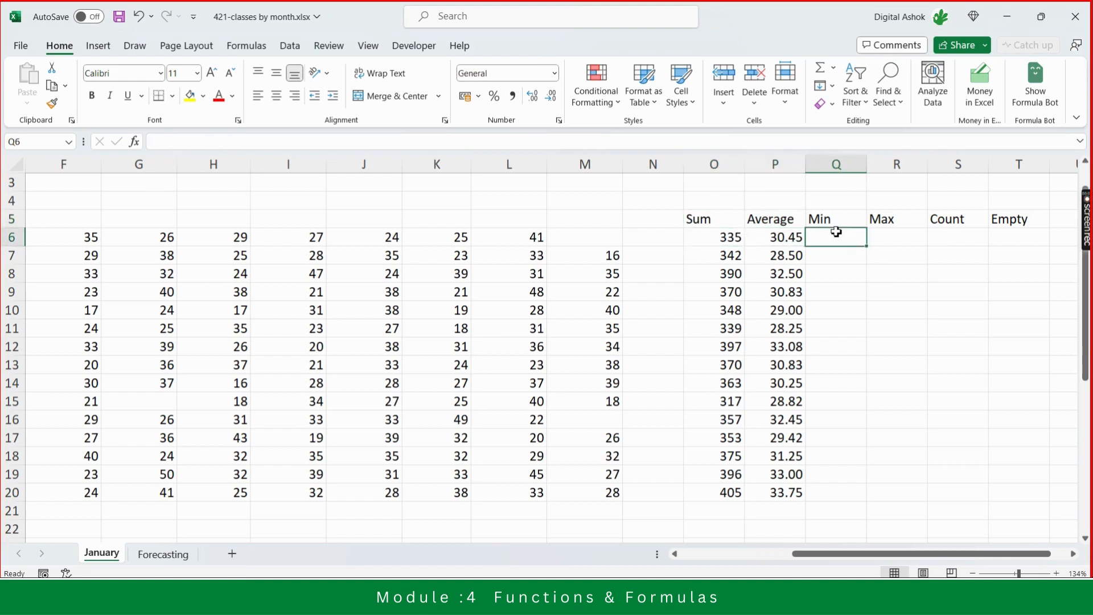
key("Up")
key("Down")
key("Left")
key("Left")
key("Left")
key("Left")
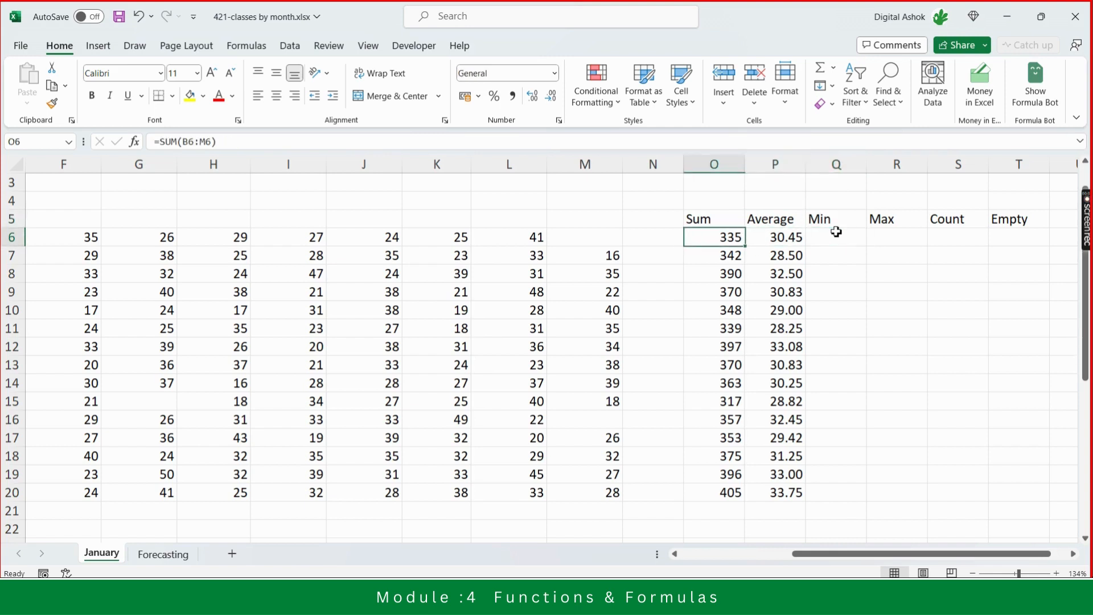
key("shift+Left")
key("shift+Left")
key("shift+Left")
key("shift+Left")
key("shift+Left")
key("shift+Left")
key("shift+Left")
key("shift+Left")
key("shift+Left")
key("shift+Left")
key("shift+Left")
key("shift+Left")
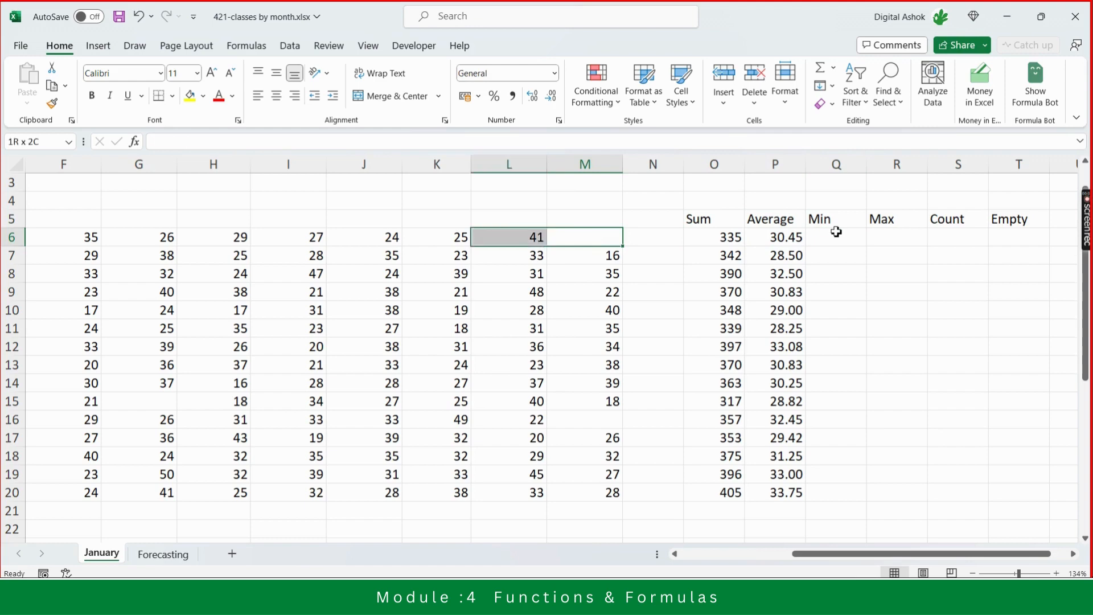
key("shift+Right")
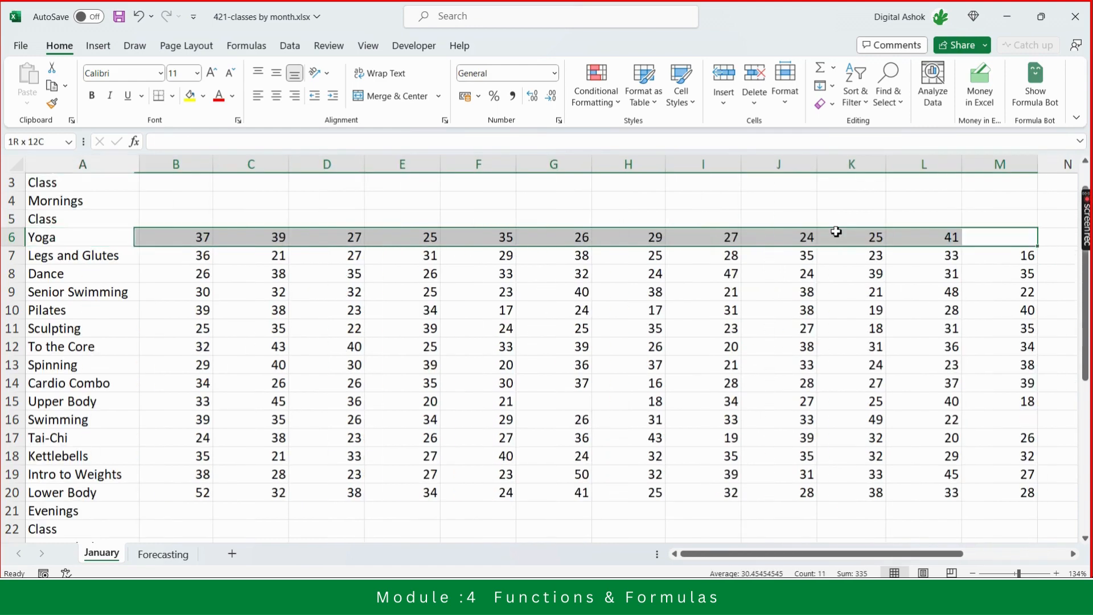
key("shift+Right")
key("shift+Left")
key("Right")
key("Right")
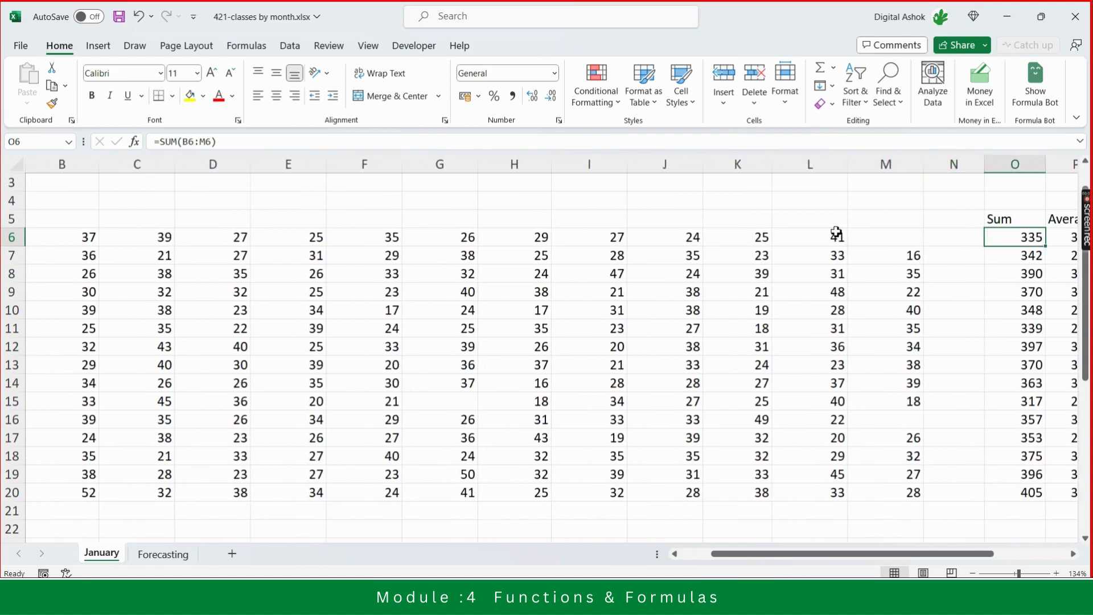
key("Left")
key("Left")
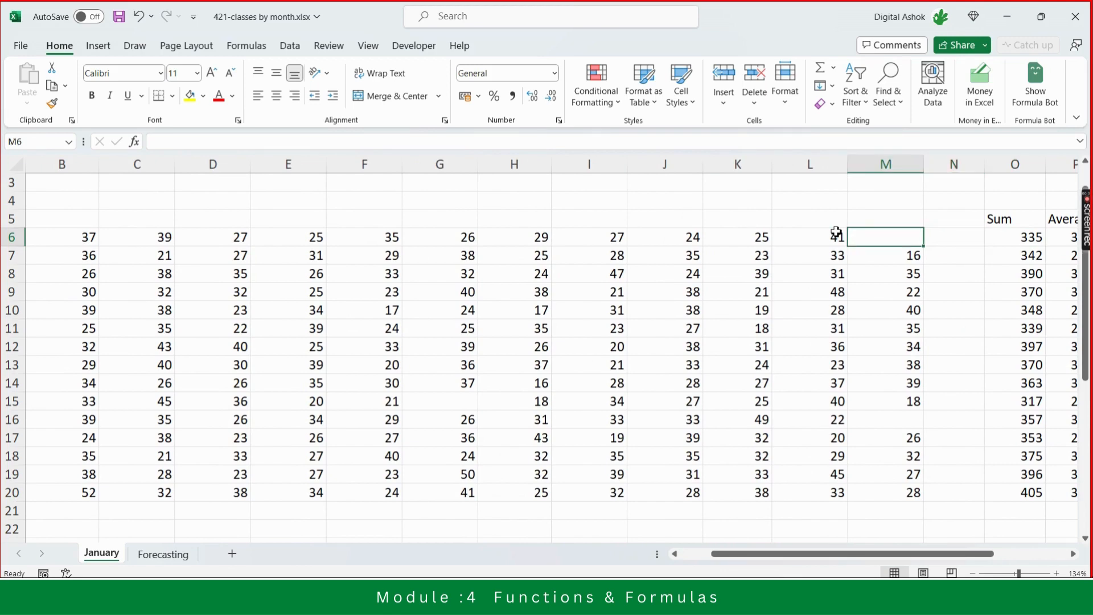
key("Right")
key("Right")
key("Right")
key("Right")
key("Right")
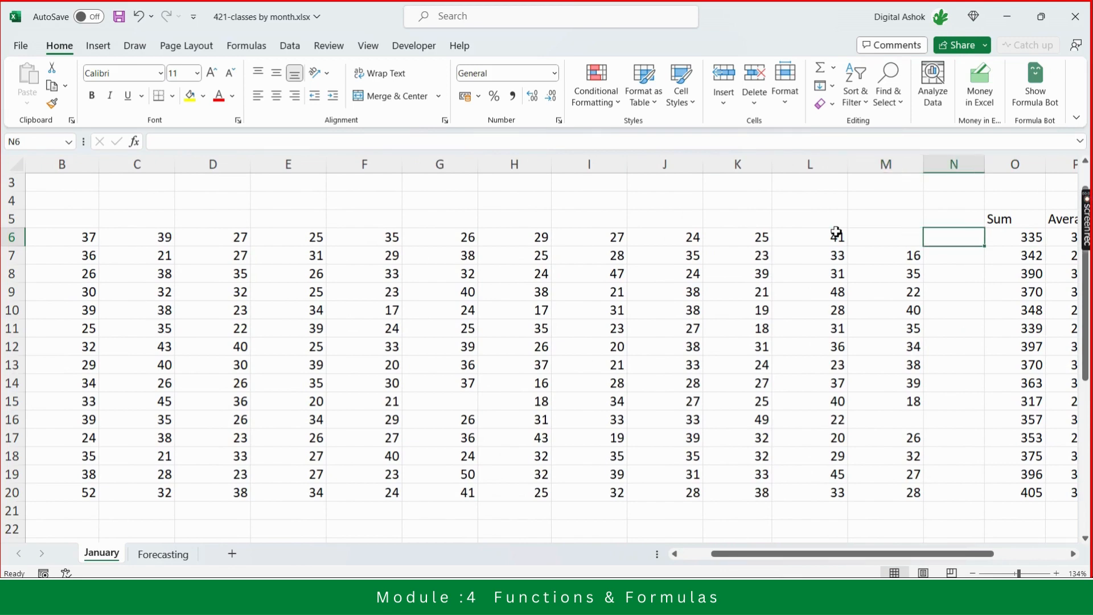
key("Right")
key("Right")
key("Right")
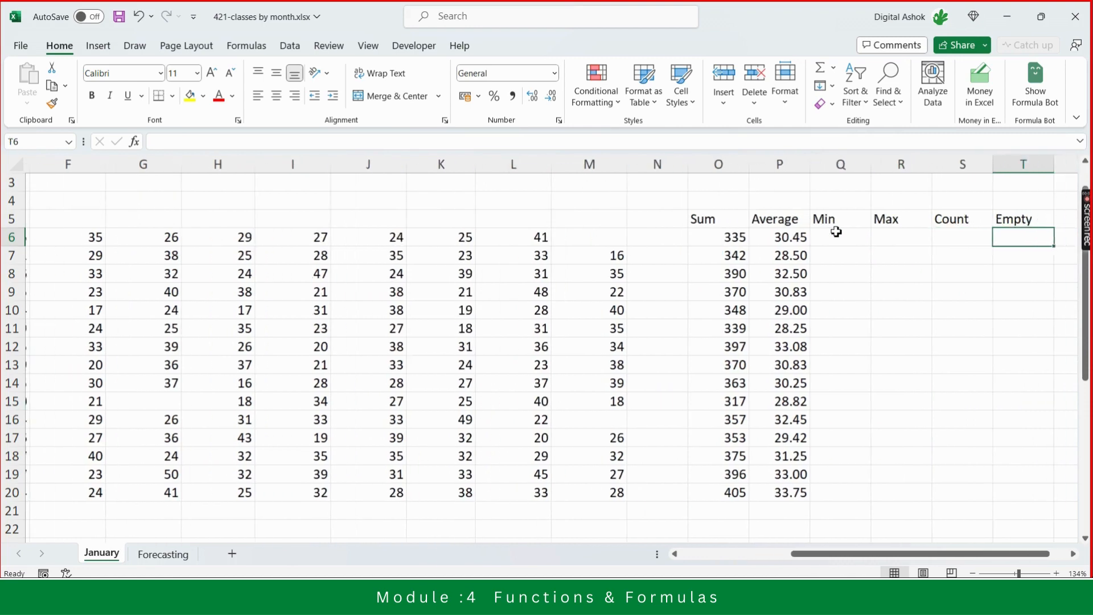
- Enter a MIN formula in the Yoga Min cell covering the row's weekly range B6:M6
key("Left")
key("Left")
key("Left")
key("Left")
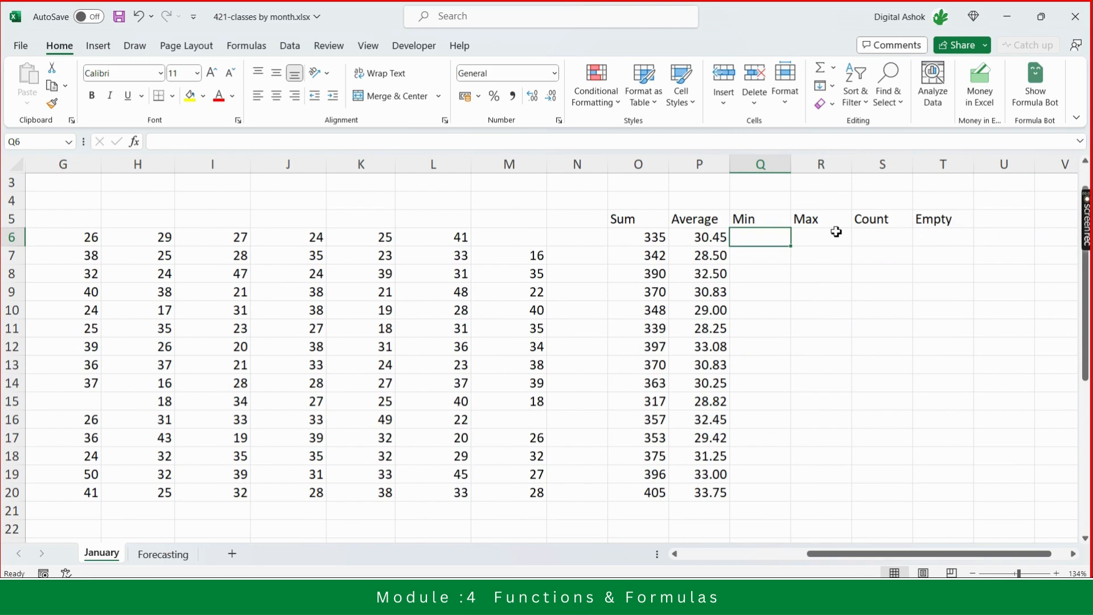
type("=")
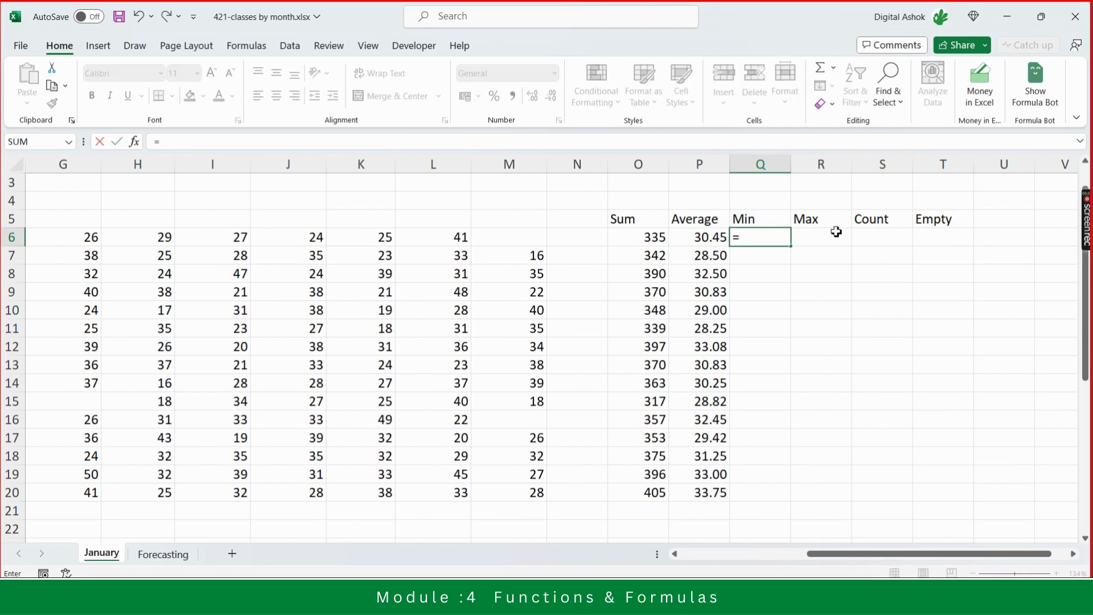
type("mini")
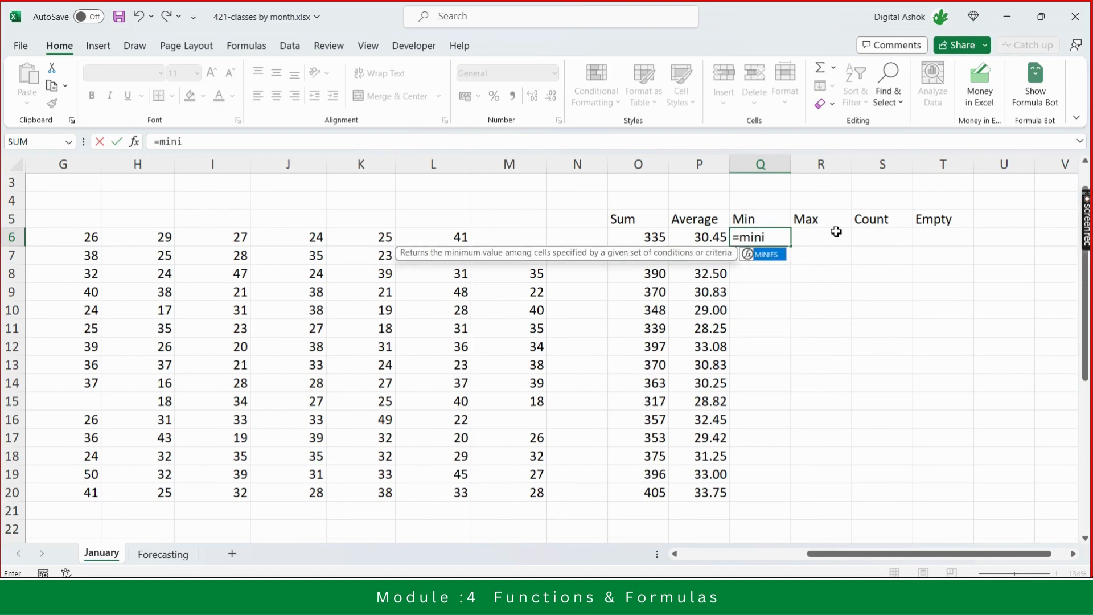
key("BackSpace")
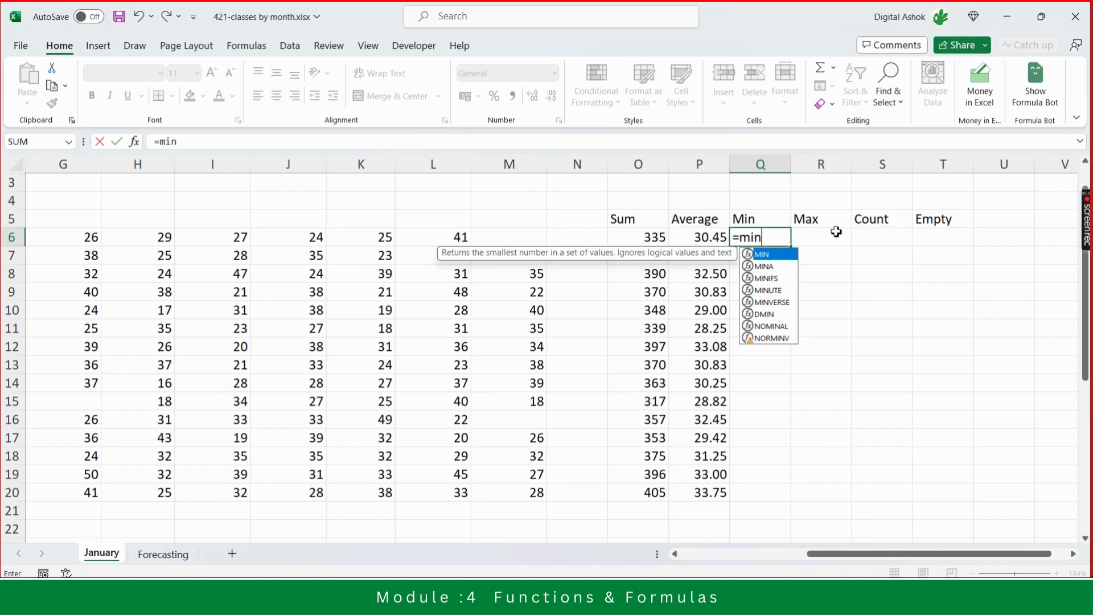
type("(")
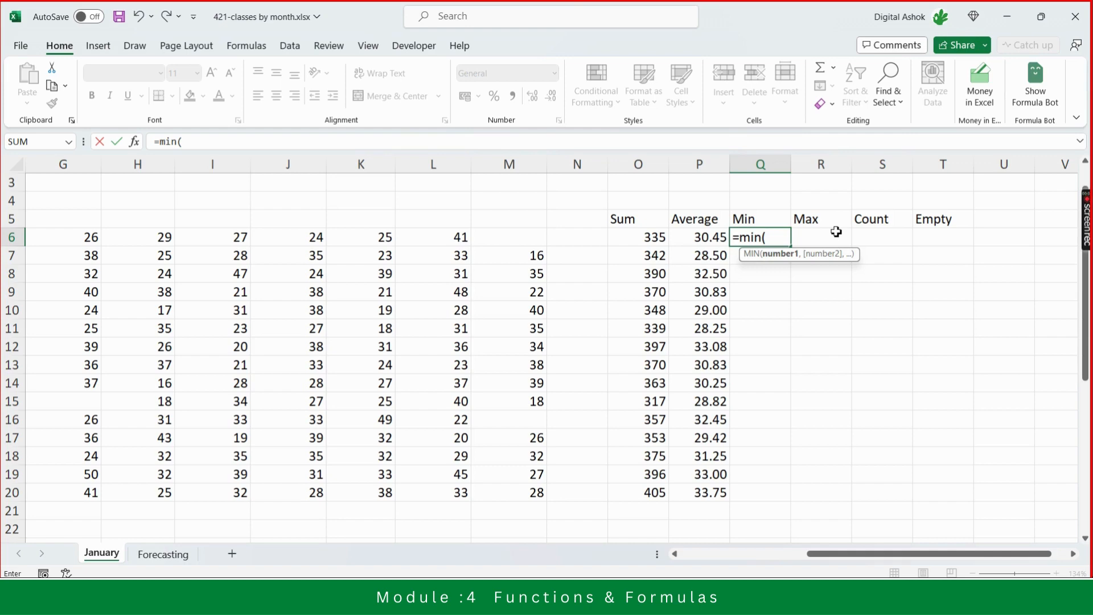
key("Left")
key("Left")
key("Left")
key("Left")
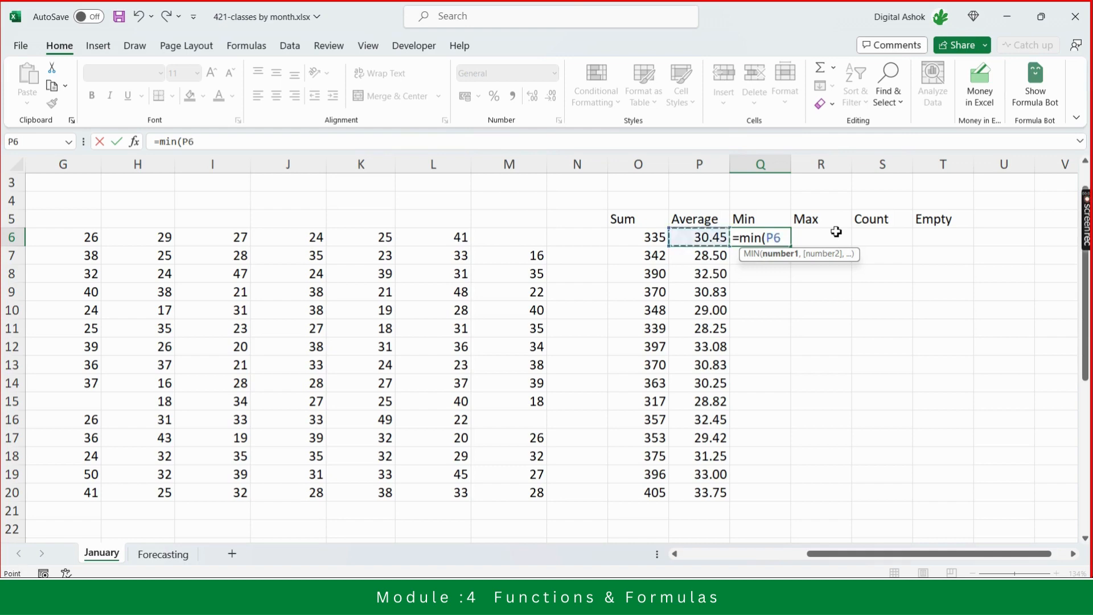
key("shift+Left")
key("shift+Left")
key("shift+Left")
key("shift+Left")
key("shift+Left")
key("shift+Left")
key("shift+Left")
key("shift+Left")
key("shift+Left")
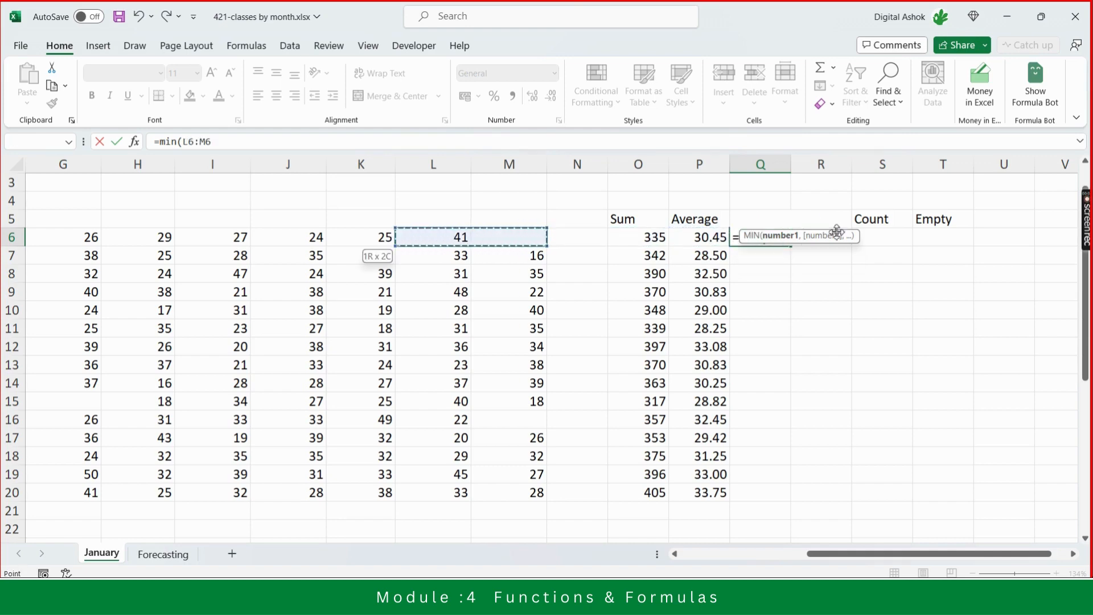
key("shift+Left")
key("shift+Left")
key("shift+Left")
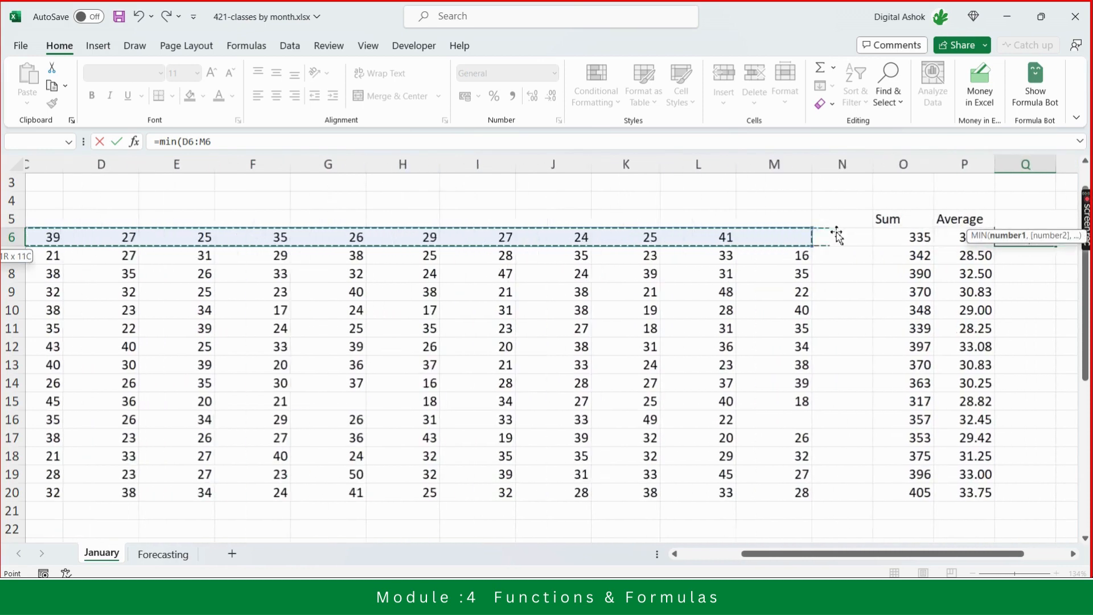
key("shift+Right")
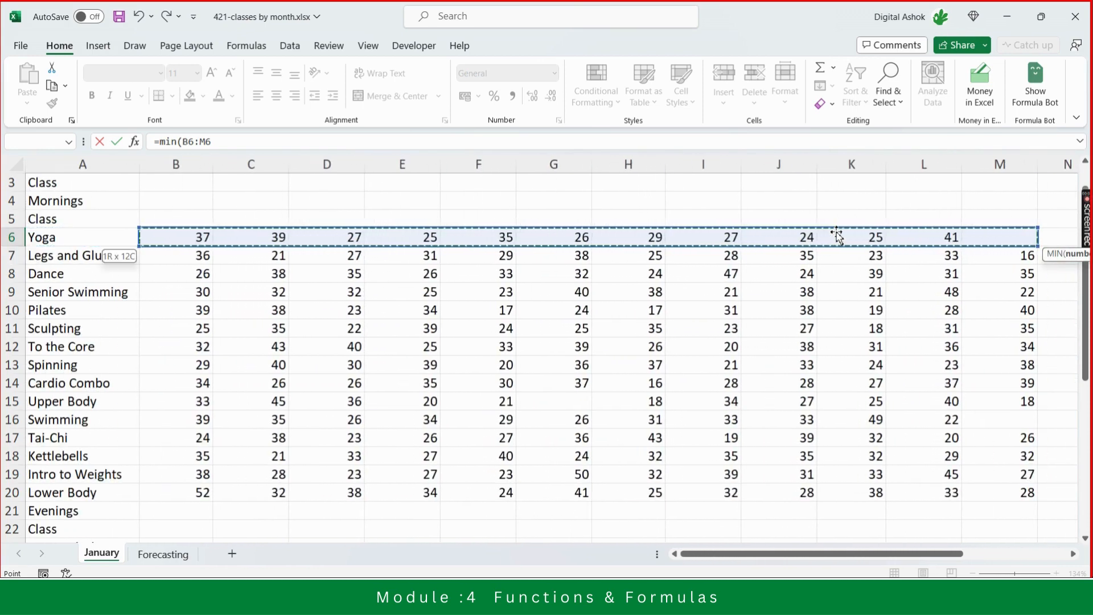
key("Return")
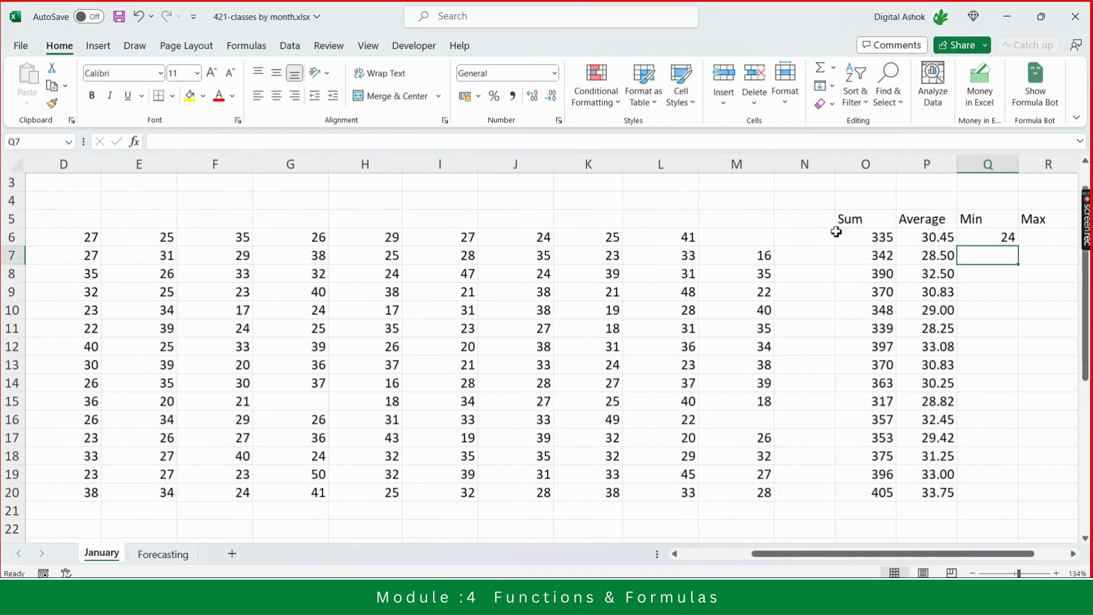
- Check the Yoga row's Min and Average formulas
key("Up")
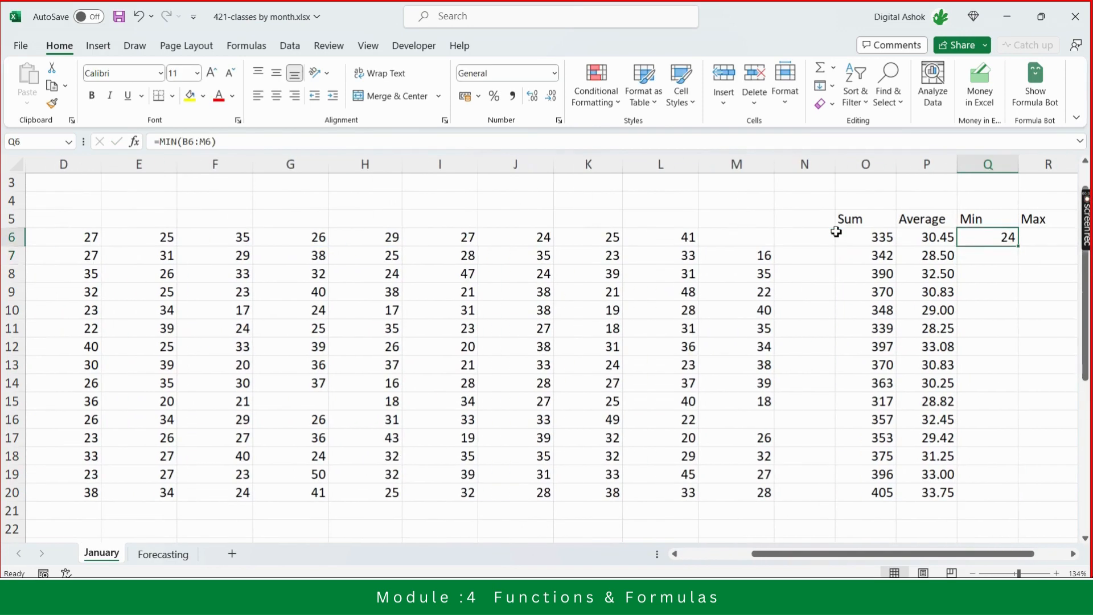
key("Left")
key("Left")
key("Left")
key("Left")
key("Left")
key("Left")
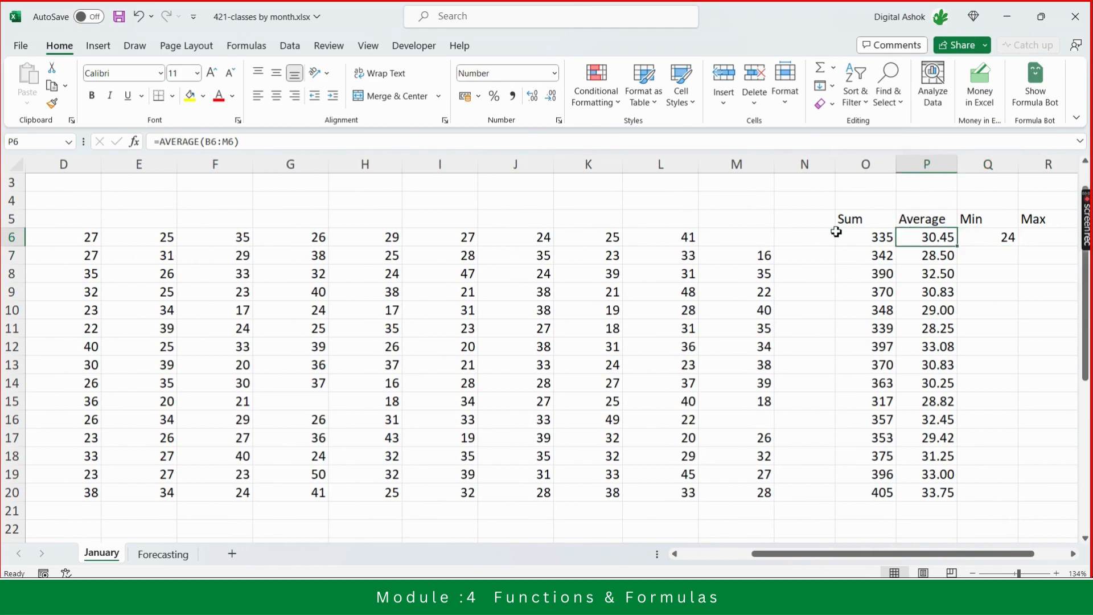
key("Right")
key("Right")
key("Right")
key("Right")
key("Right")
key("Right")
key("Right")
key("Right")
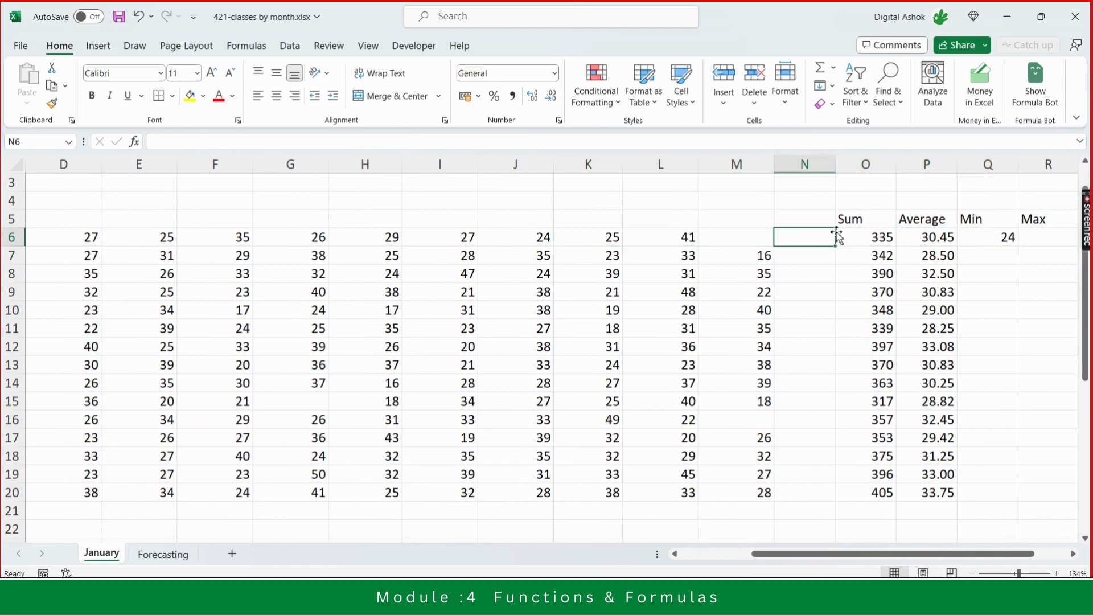
key("Right")
key("Right")
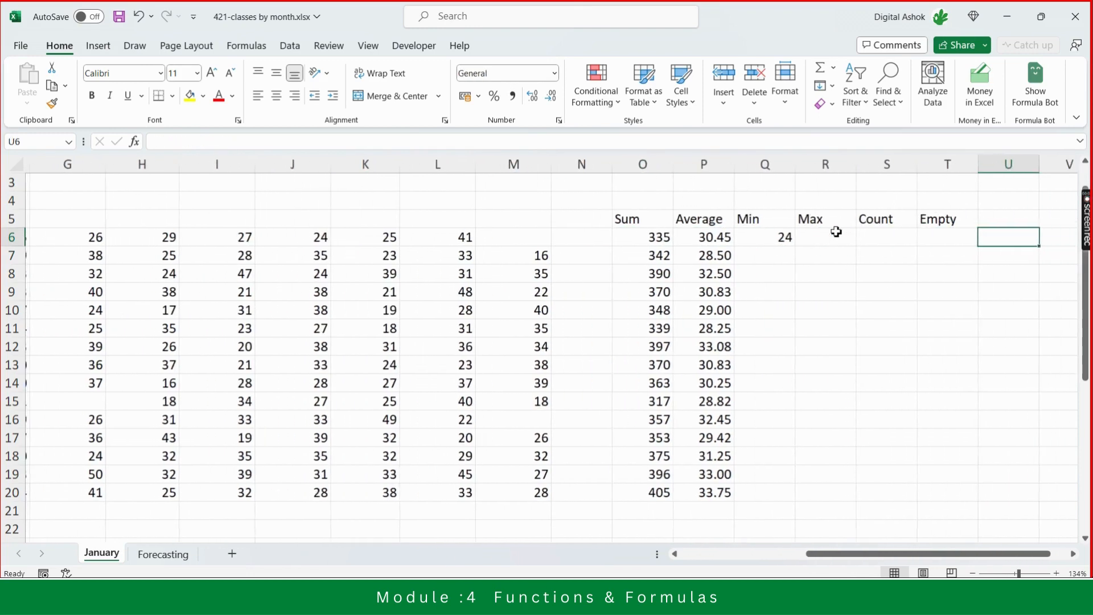
- Enter a MAX formula in the Yoga Max cell covering the range B6:M6
key("Left")
key("Left")
key("Left")
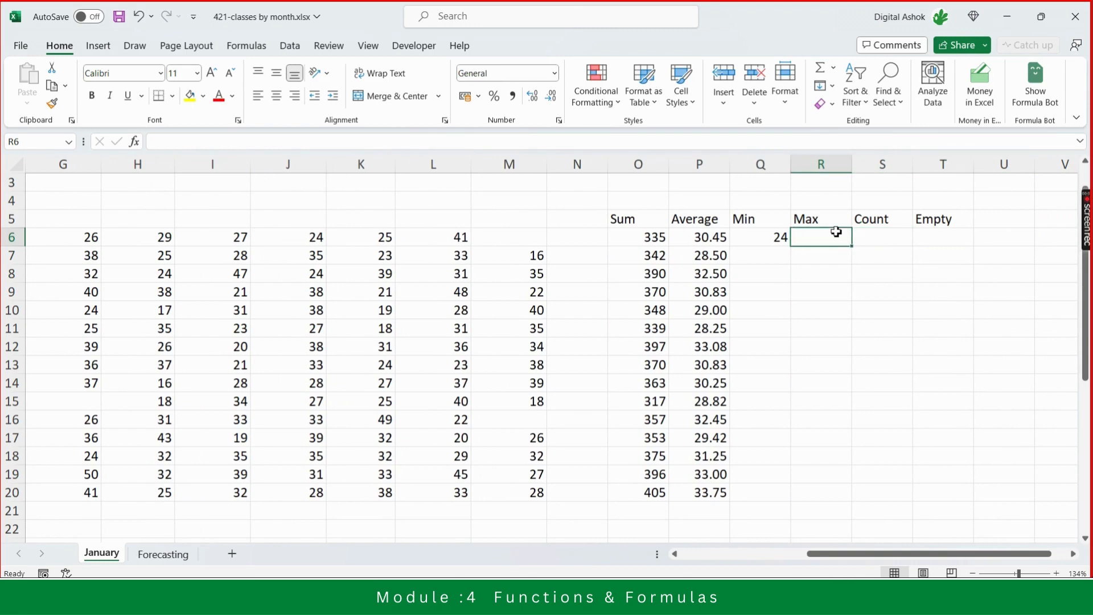
type("=")
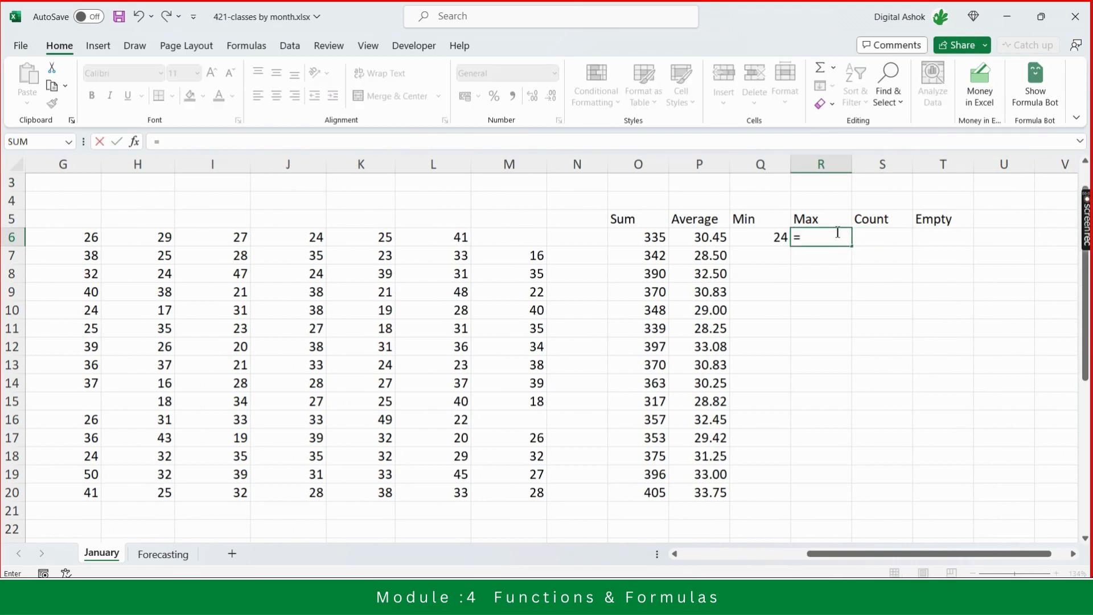
type("max")
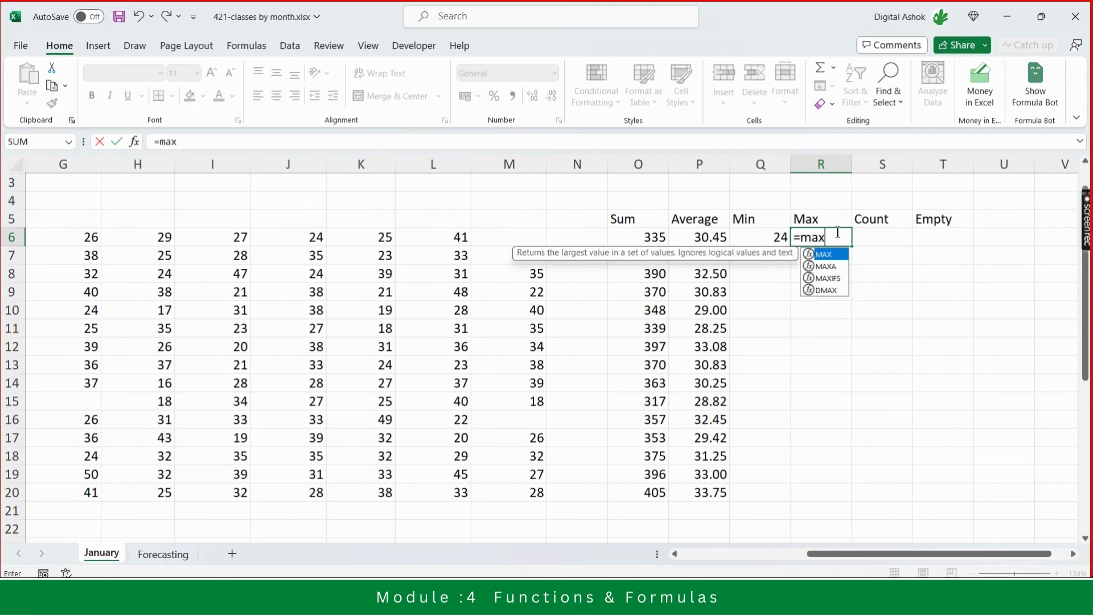
key("Tab")
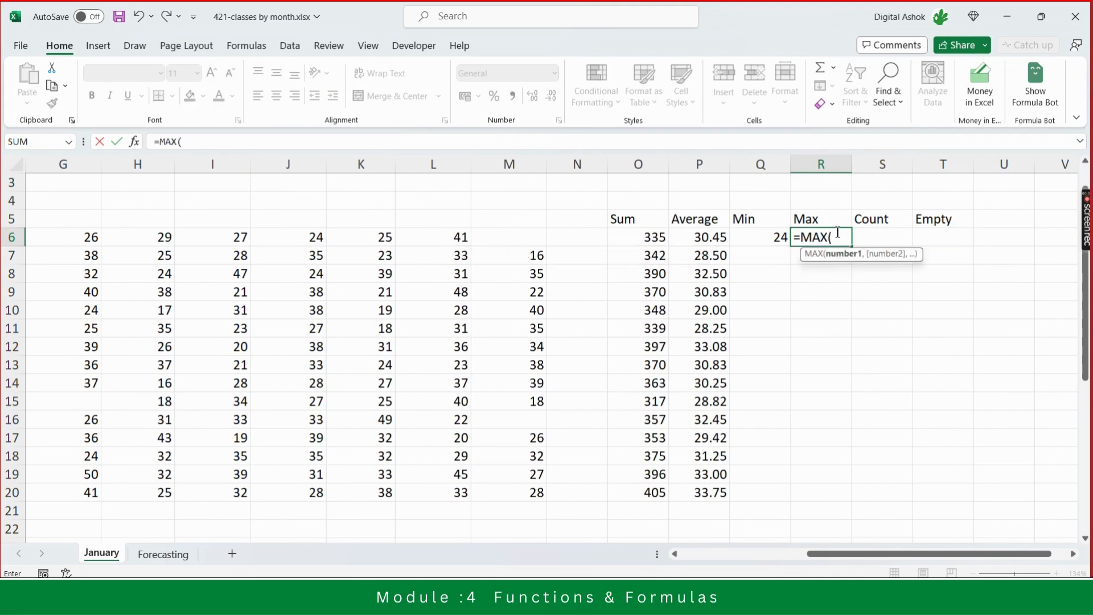
key("Left")
key("Left")
key("Left")
key("Left")
key("Left")
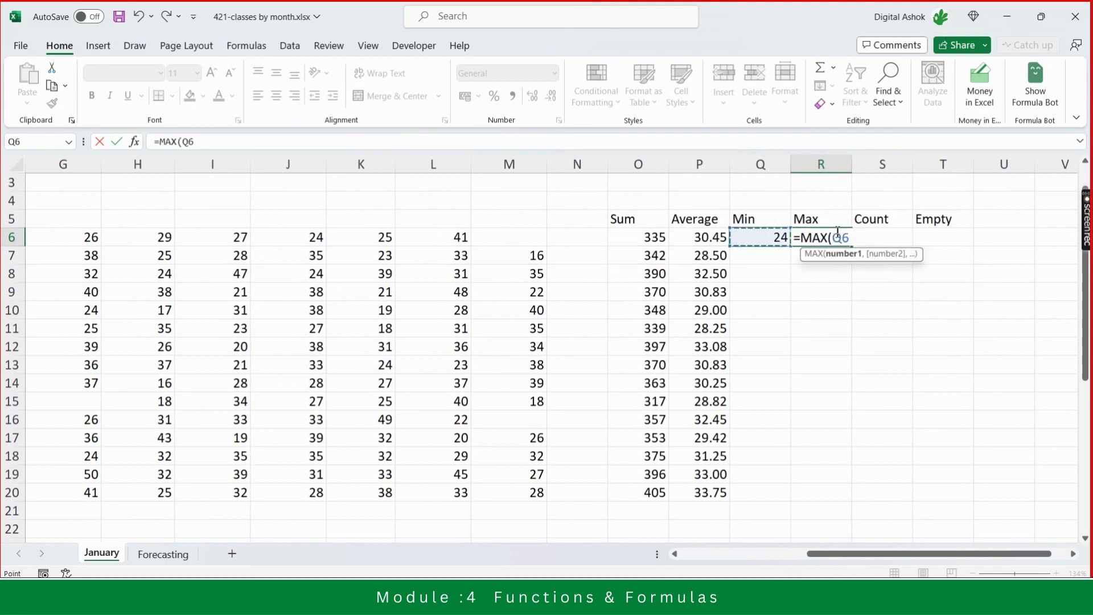
key("shift+Left")
key("shift+Left")
key("shift+Left")
key("shift+Left")
key("shift+Left")
key("shift+Left")
key("shift+Left")
key("shift+Left")
key("shift+Left")
key("shift+Left")
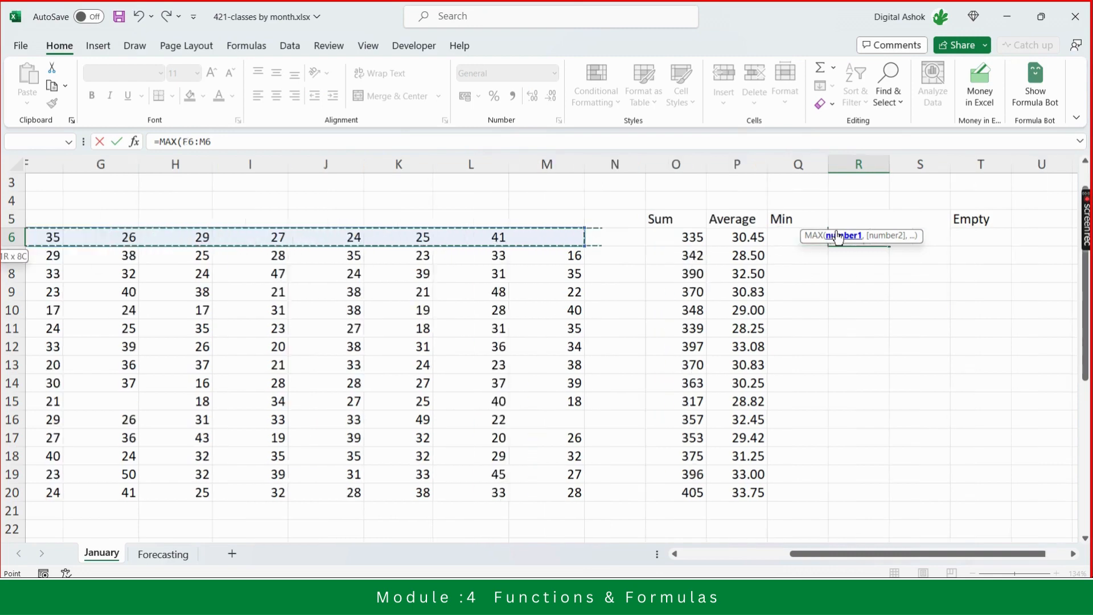
key("shift+Left")
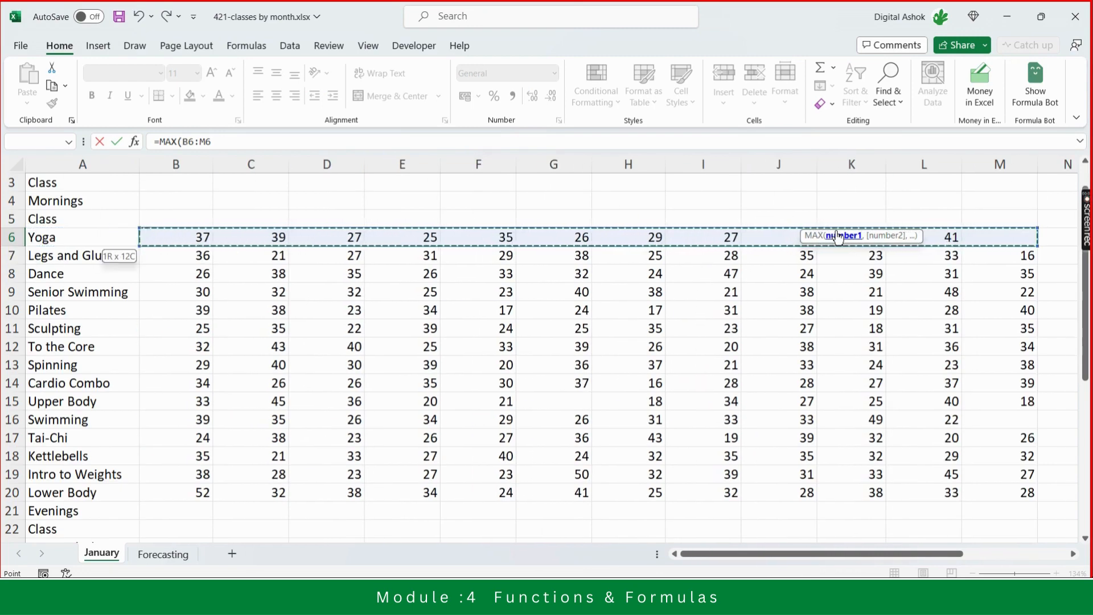
type(")")
key("Return")
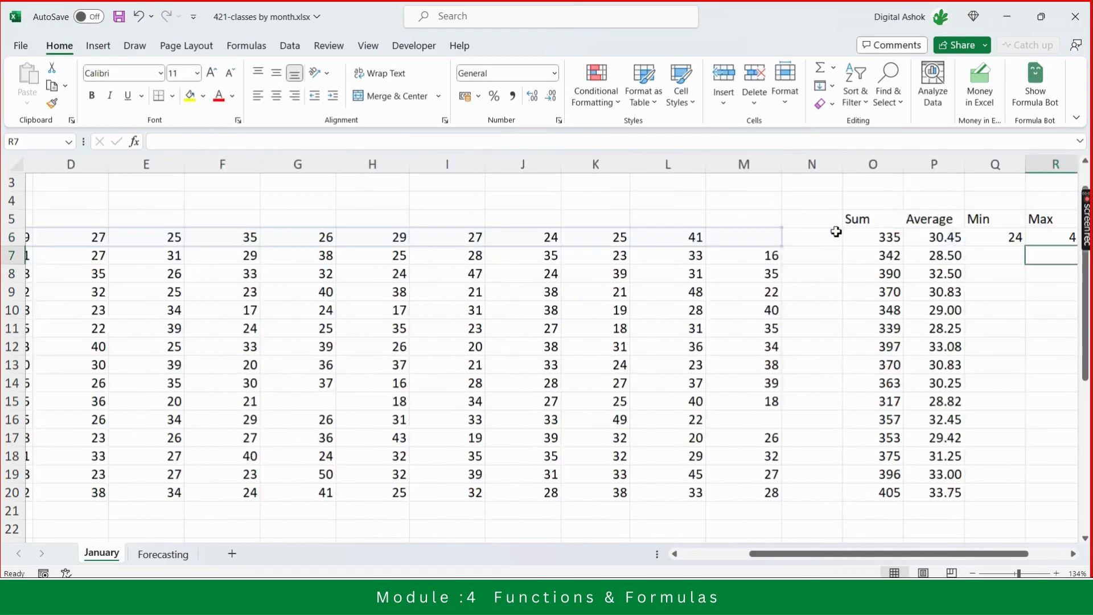
- Fill the Yoga Min and Max formulas down through the Lower Body row
key("Up")
key("Left")
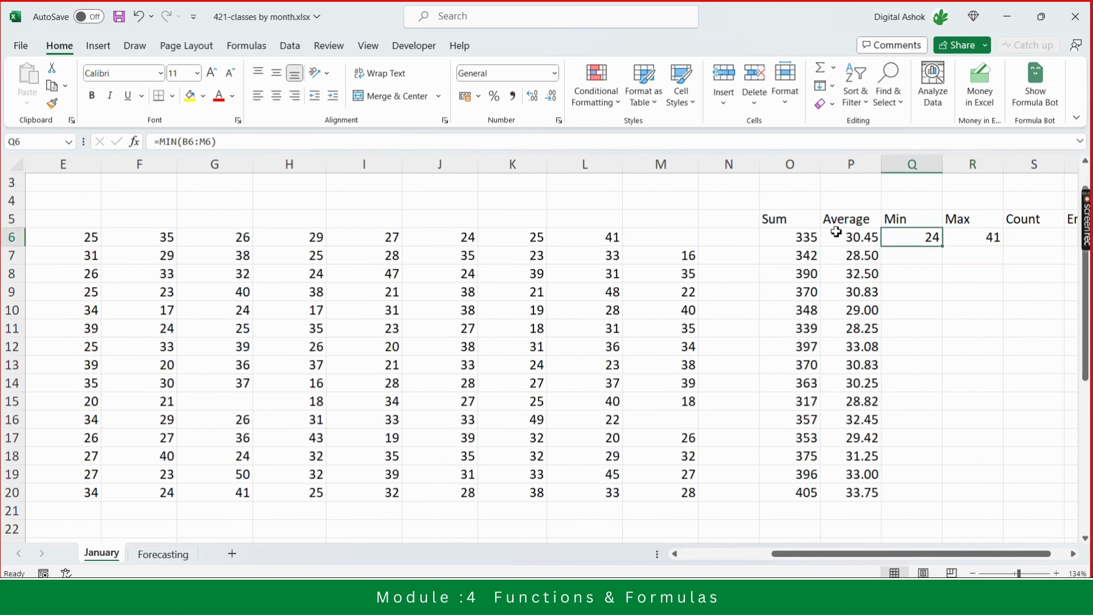
key("shift+Right")
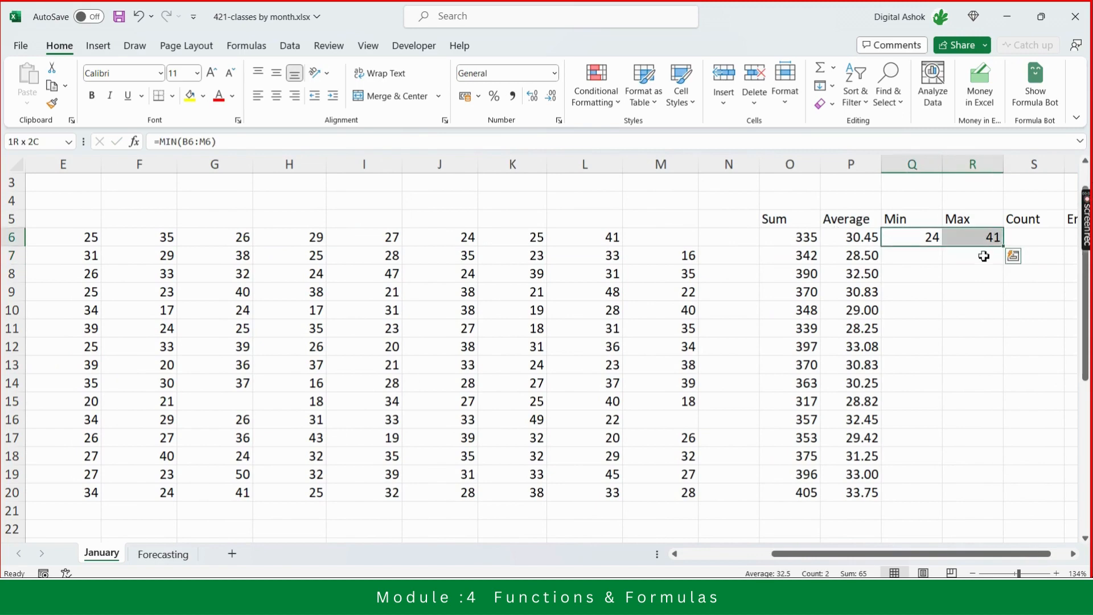
left_click_drag(1004, 246, 1052, 500)
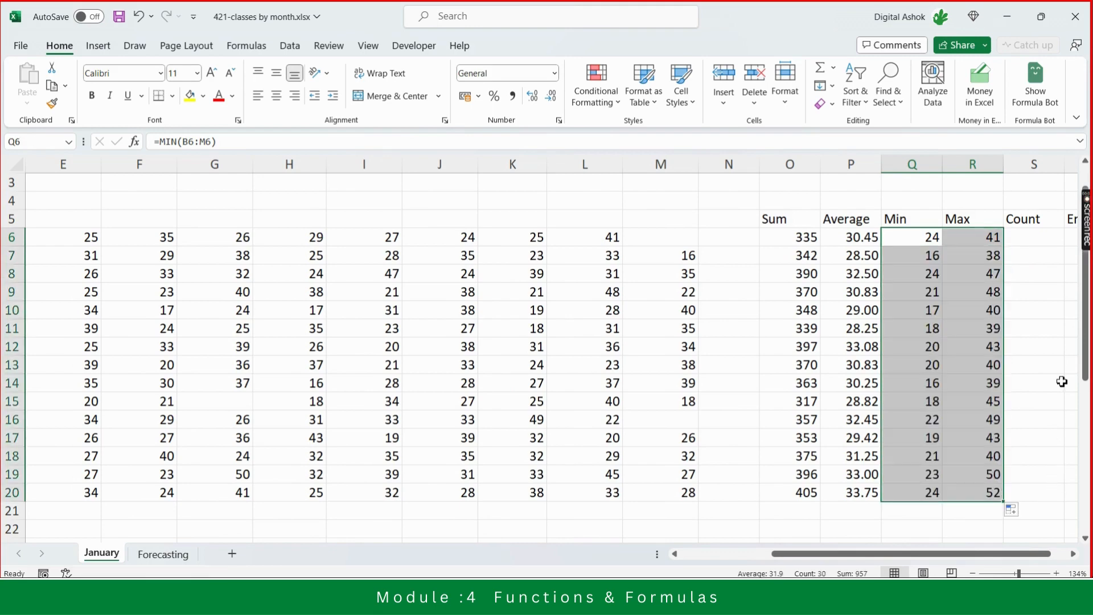
- Examine the Yoga row's weekly values from the first week through the Sum and Count columns
left_click(1032, 243)
scroll(1031, 243, "right", 3)
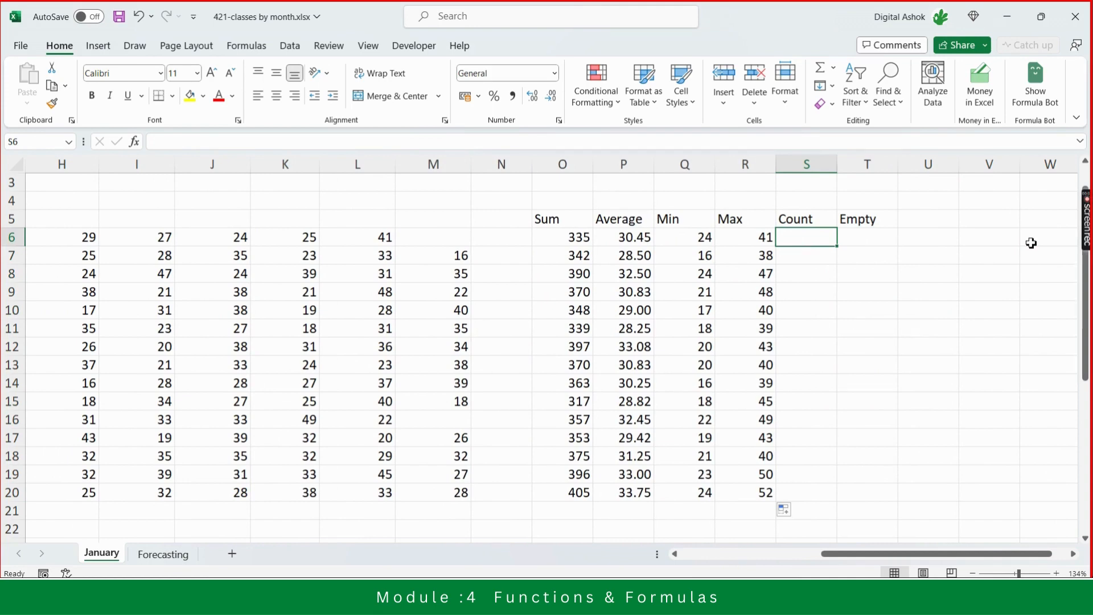
key("Left")
key("Left")
key("Left")
key("Left")
key("Left")
key("Left")
key("Left")
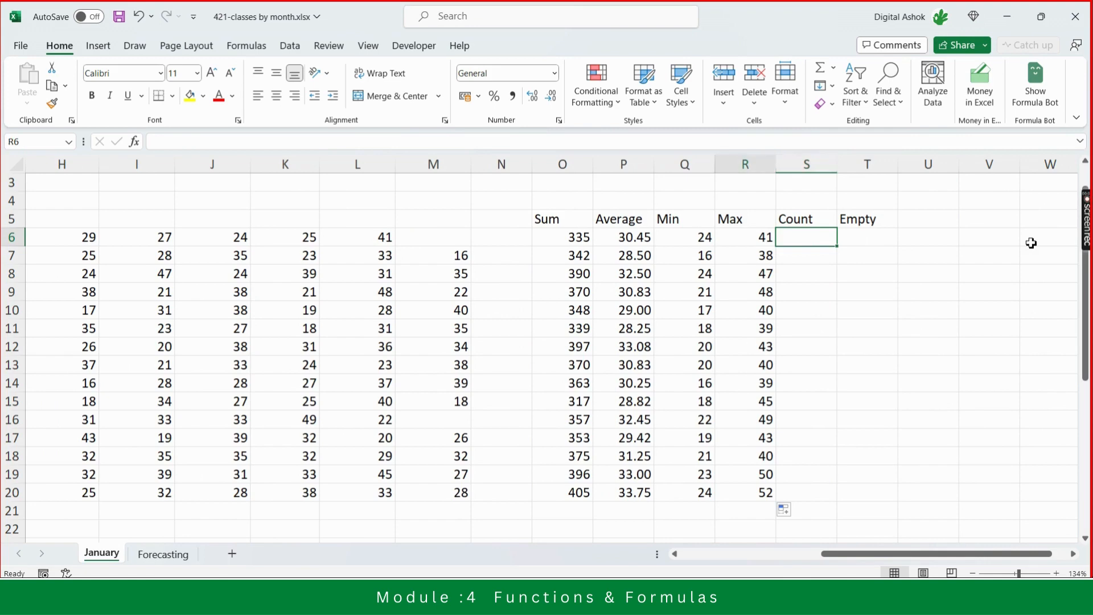
key("Left")
key("Left")
key("Left")
key("Left")
key("Left")
key("Left")
key("Left")
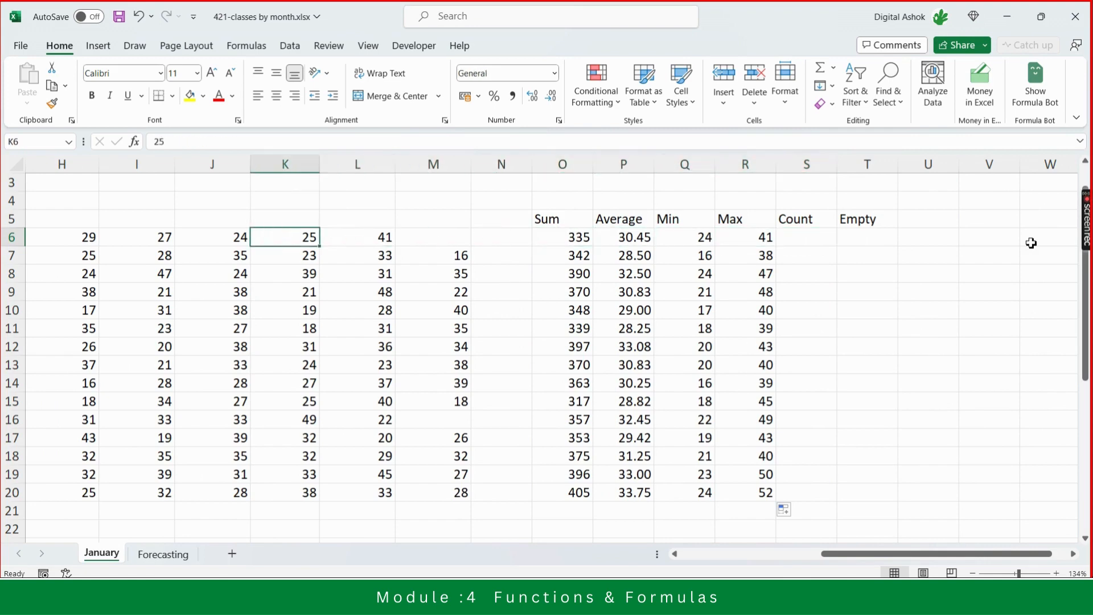
key("Left")
key("Left")
key("Left")
key("Left")
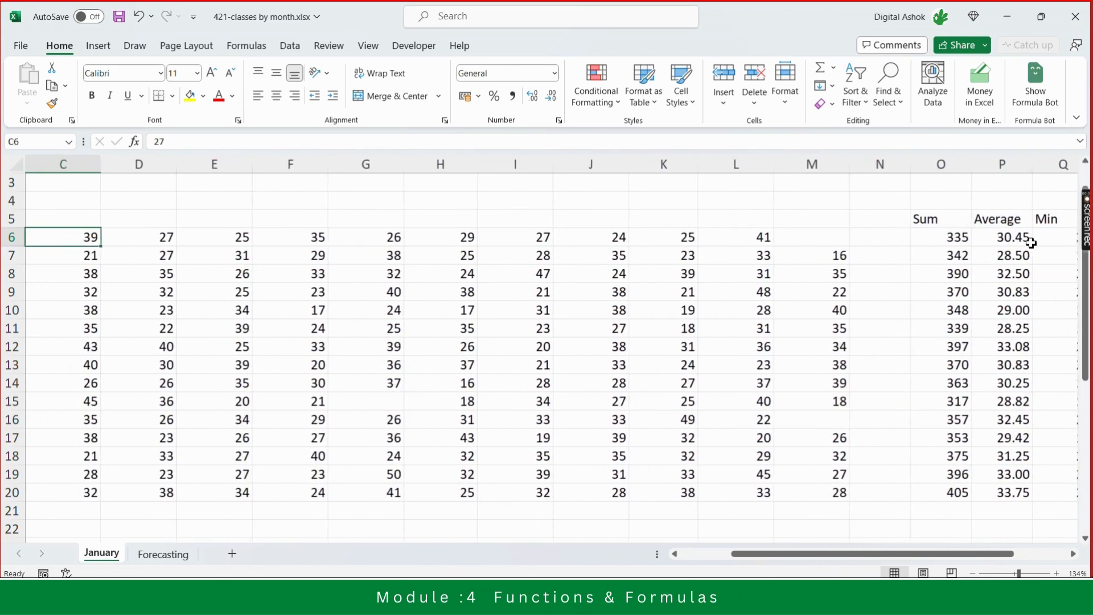
key("Right")
key("Right")
key("Right")
key("Right")
key("Right")
key("Right")
key("Right")
key("Right")
key("Right")
key("Right")
key("Right")
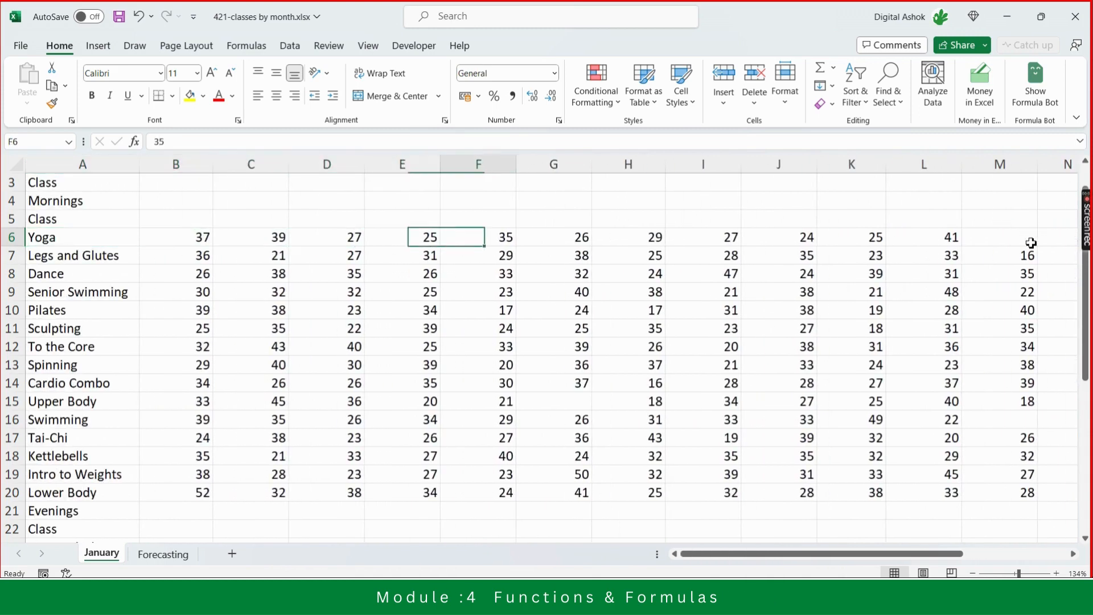
key("Right")
key("Right")
key("Right")
key("Right")
key("Right")
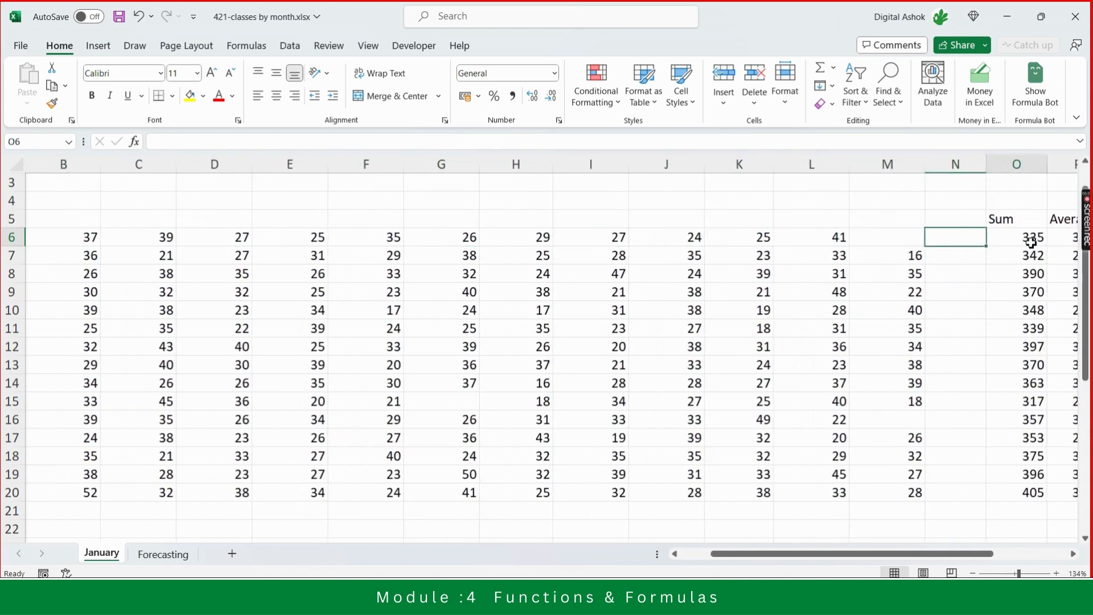
key("Left")
key("Left")
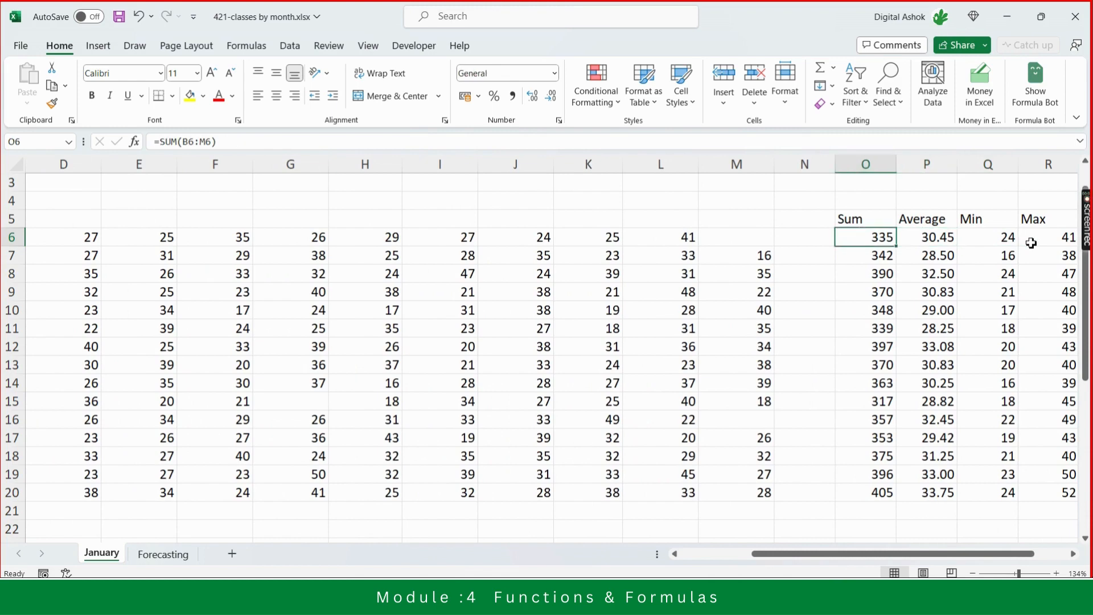
key("Right")
key("Right")
key("Right")
key("Right")
key("Right")
key("Right")
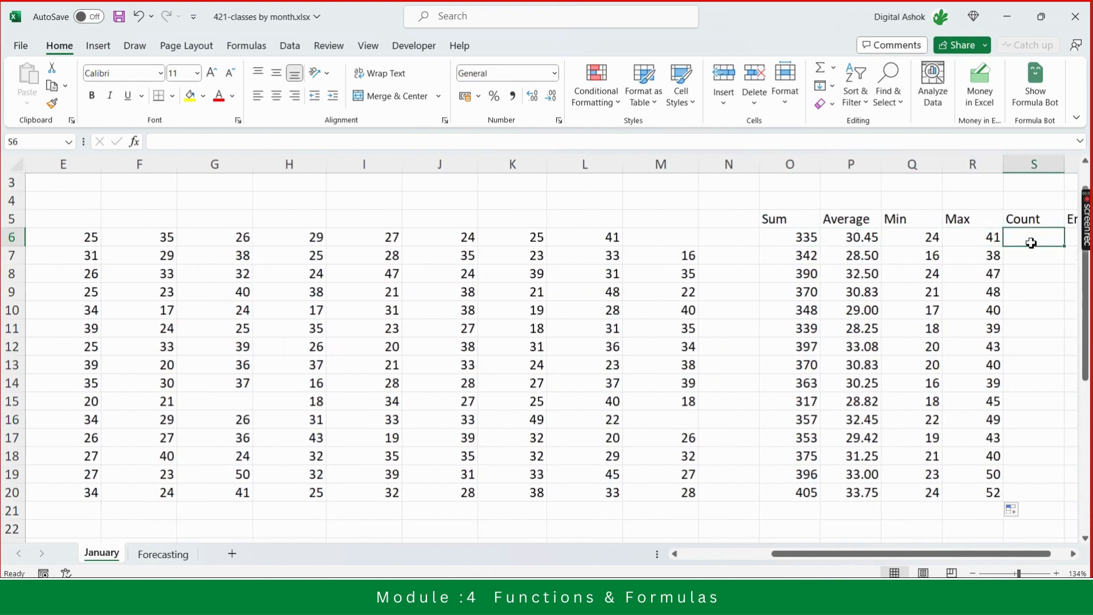
- Enter a COUNT formula in the Yoga Count cell covering the range B6:M6
key("Left")
key("Left")
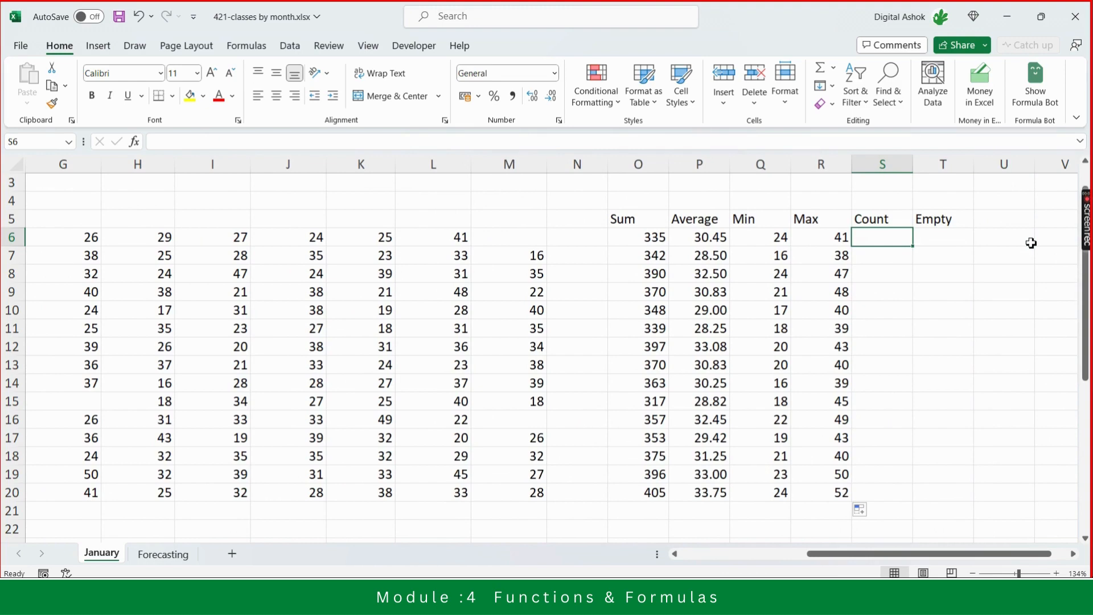
type("=")
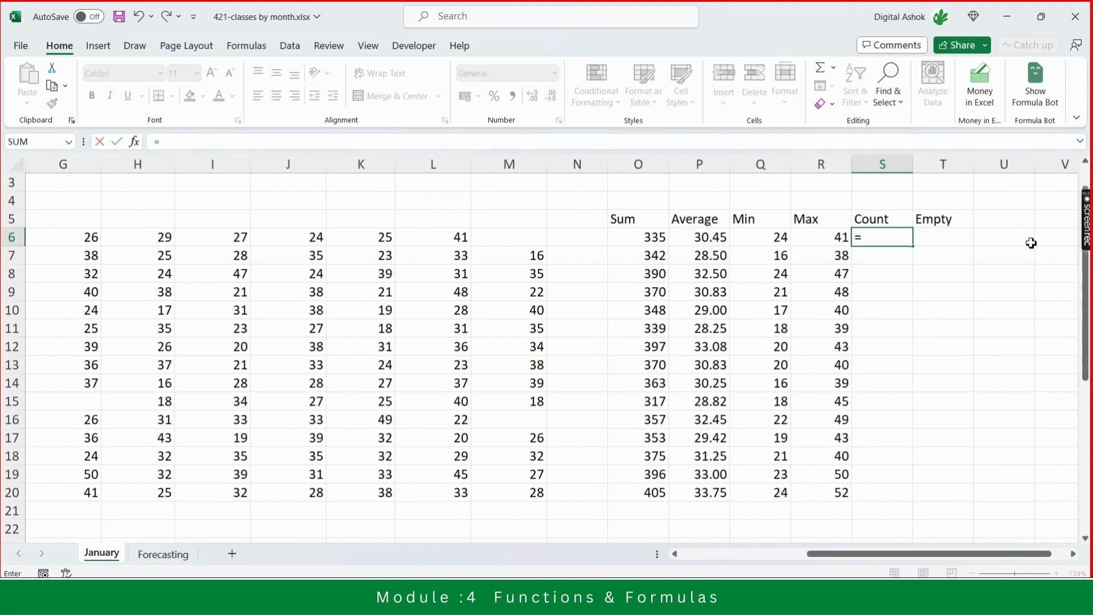
type("count")
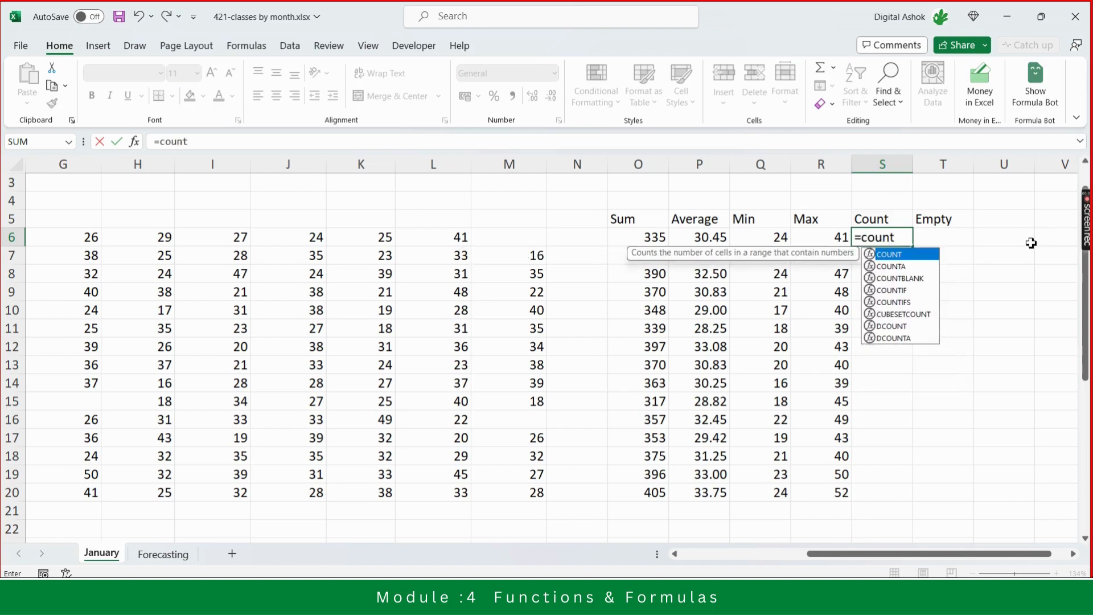
key("Tab")
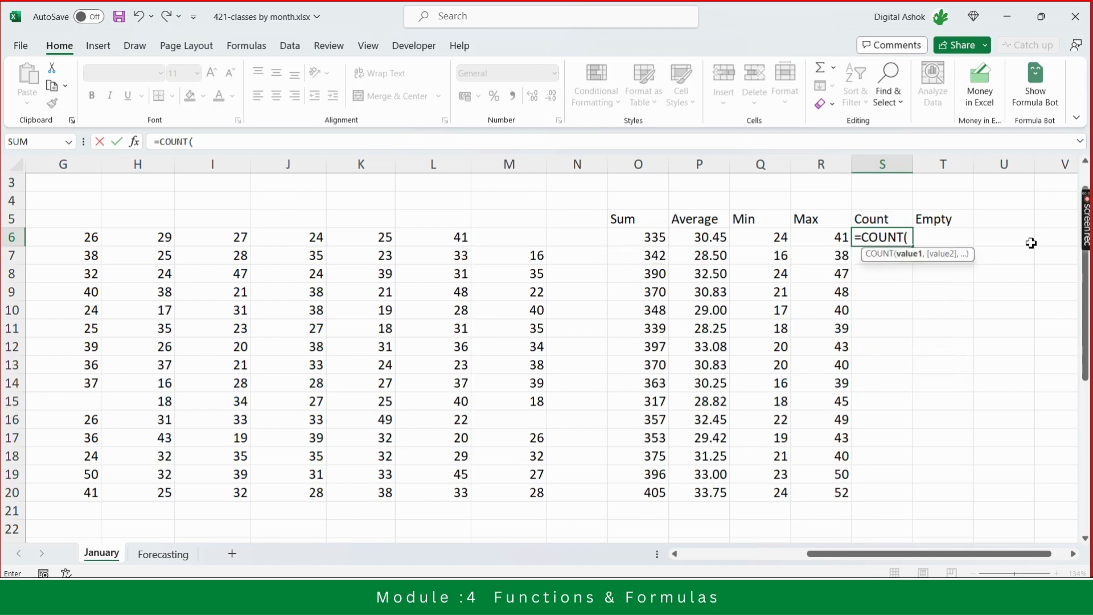
key("Left")
key("Left")
key("Left")
key("Left")
key("Left")
key("Left")
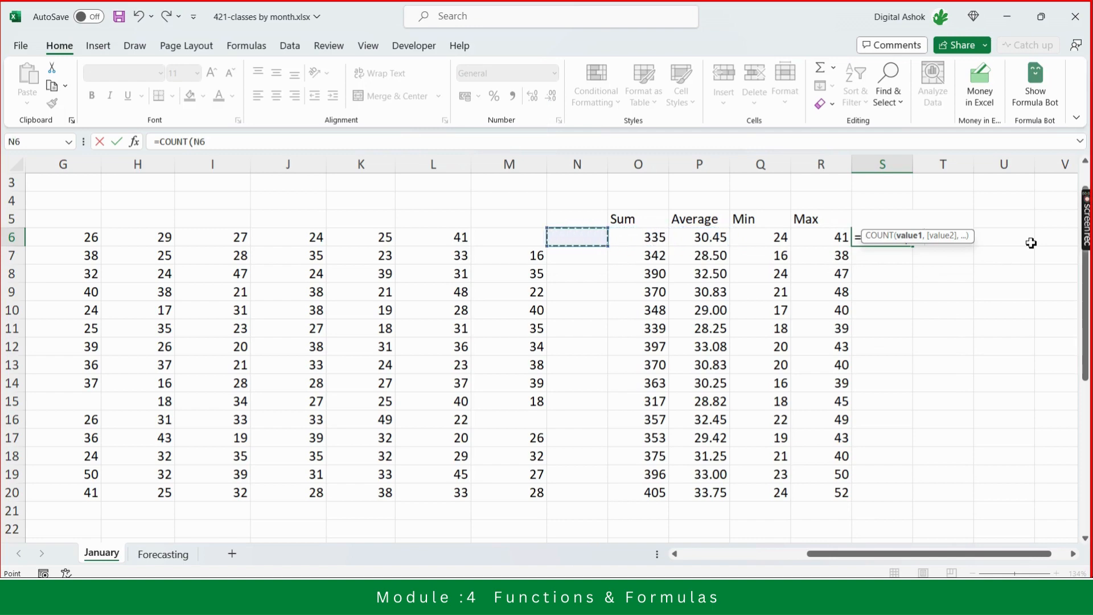
key("shift+Left")
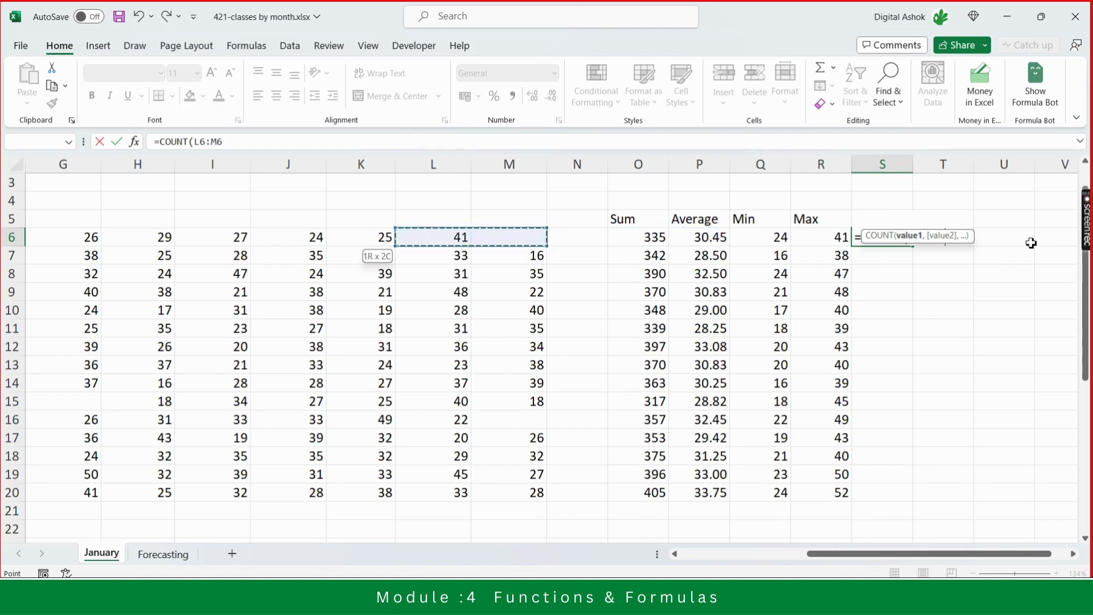
key("shift+Left")
key("shift+Left")
key("shift+Left")
key("shift+Left")
key("shift+Left")
key("shift+Left")
key("shift+Left")
key("shift+Left")
key("shift+Left")
key("shift+Left")
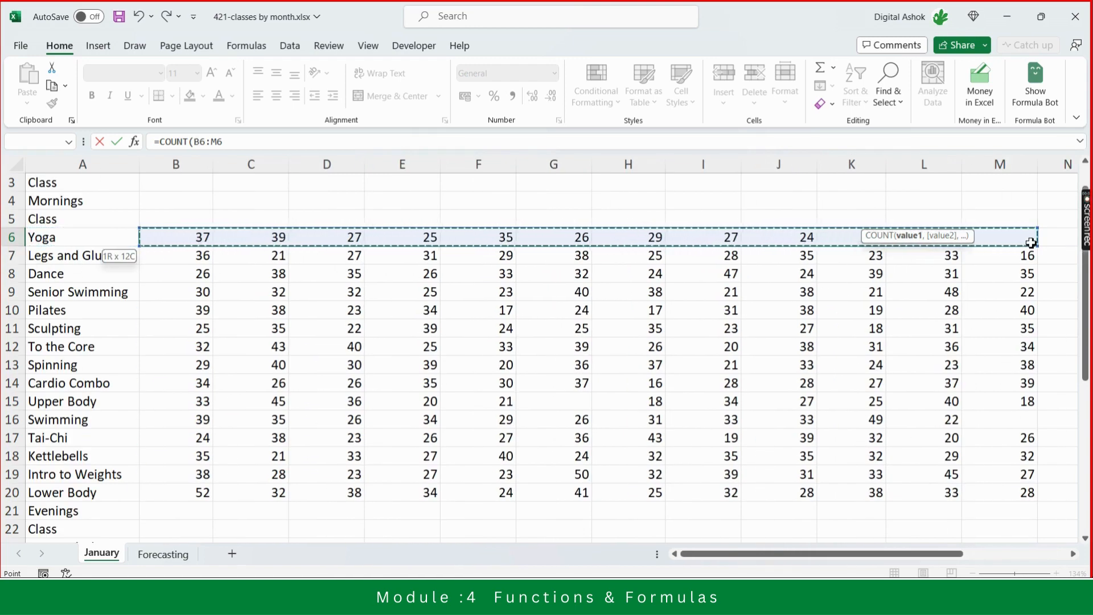
type(")")
key("ctrl+Return")
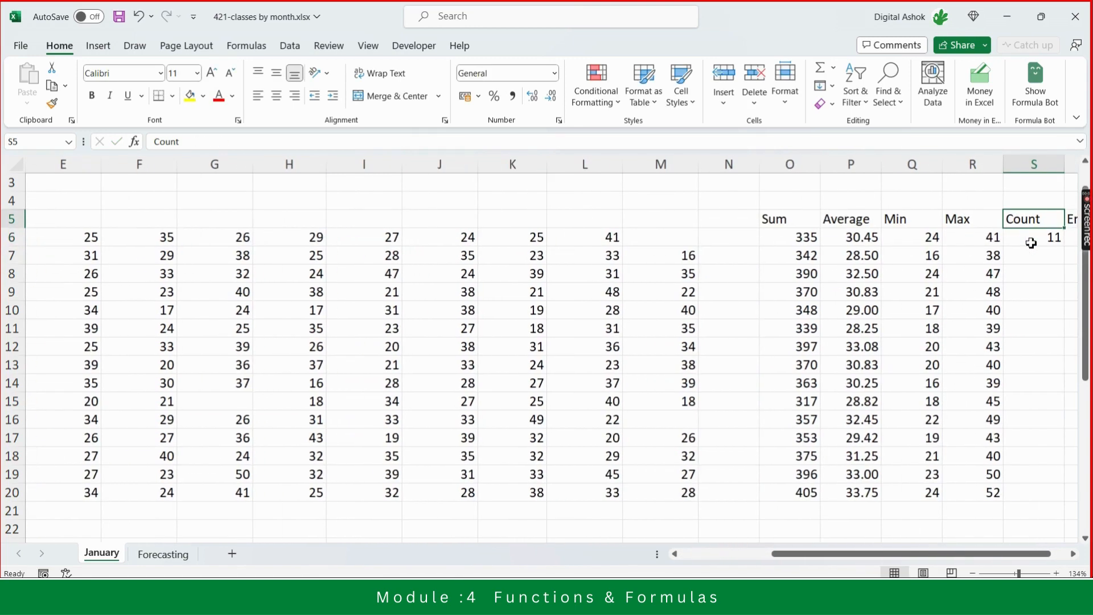
- Temporarily enter 0 in the Yoga row's blank last-week cell to compare the statistics, then clear it again
key("Left")
key("Left")
key("Left")
key("Left")
key("Left")
key("Left")
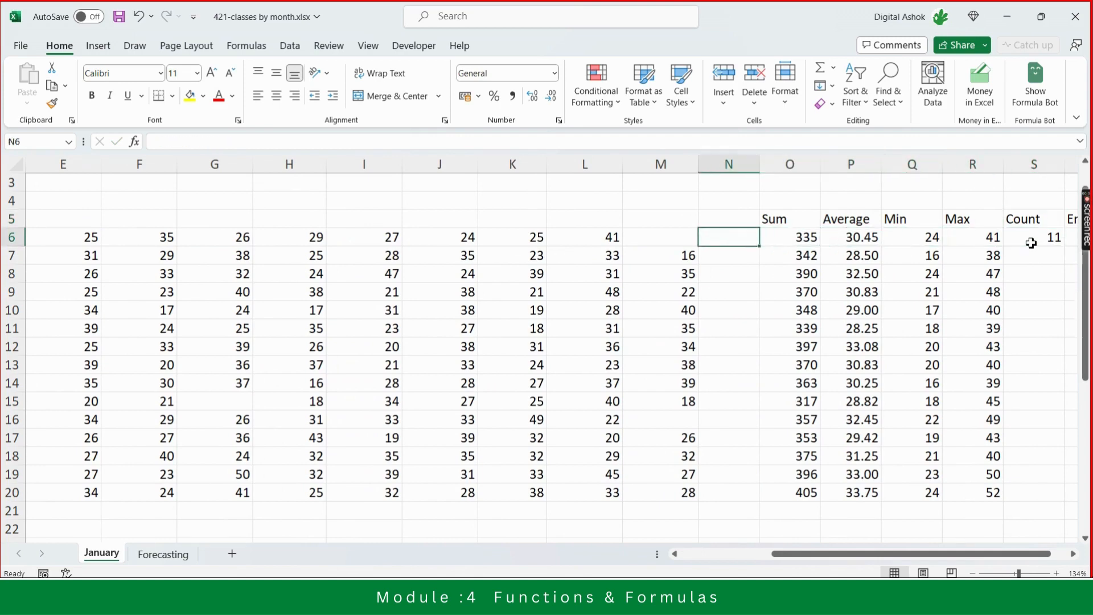
type("0")
key("Return")
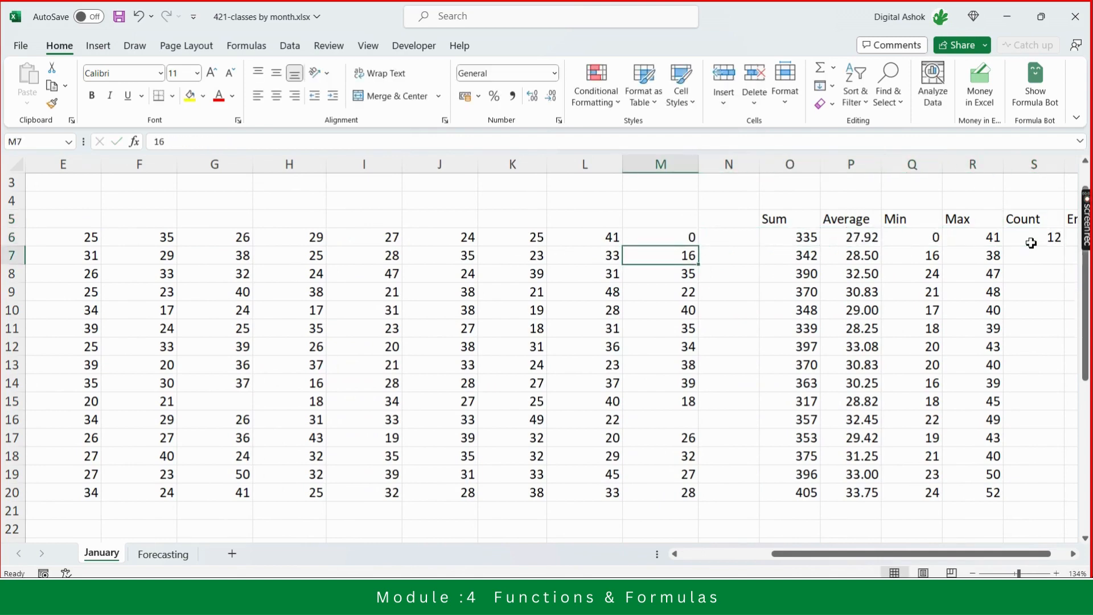
key("Up")
key("Right")
key("Right")
key("Right")
key("Right")
key("Right")
key("Right")
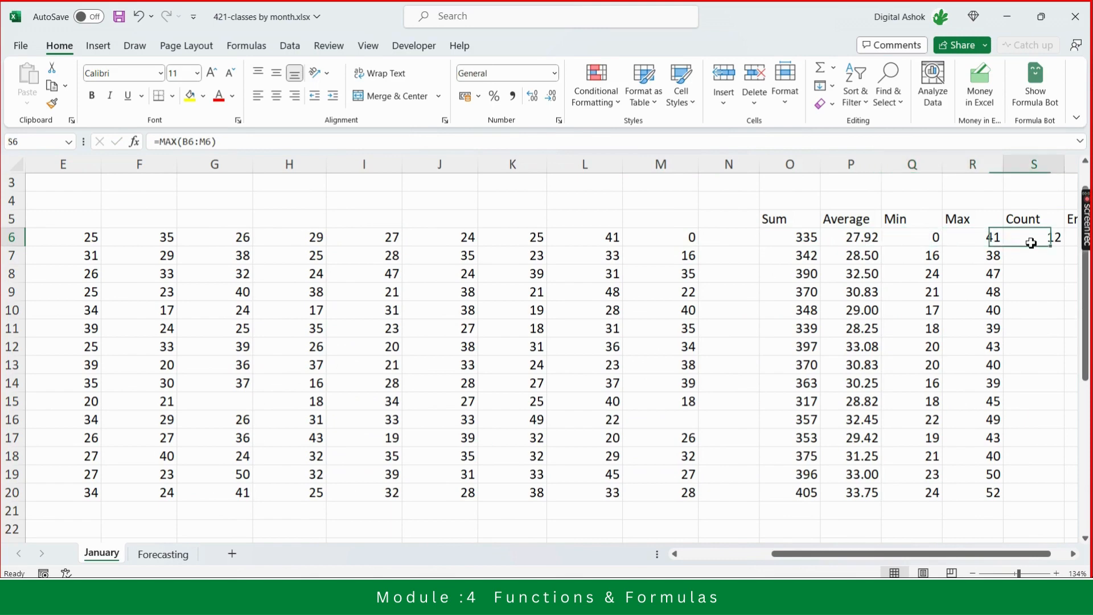
key("Left")
key("Left")
key("Left")
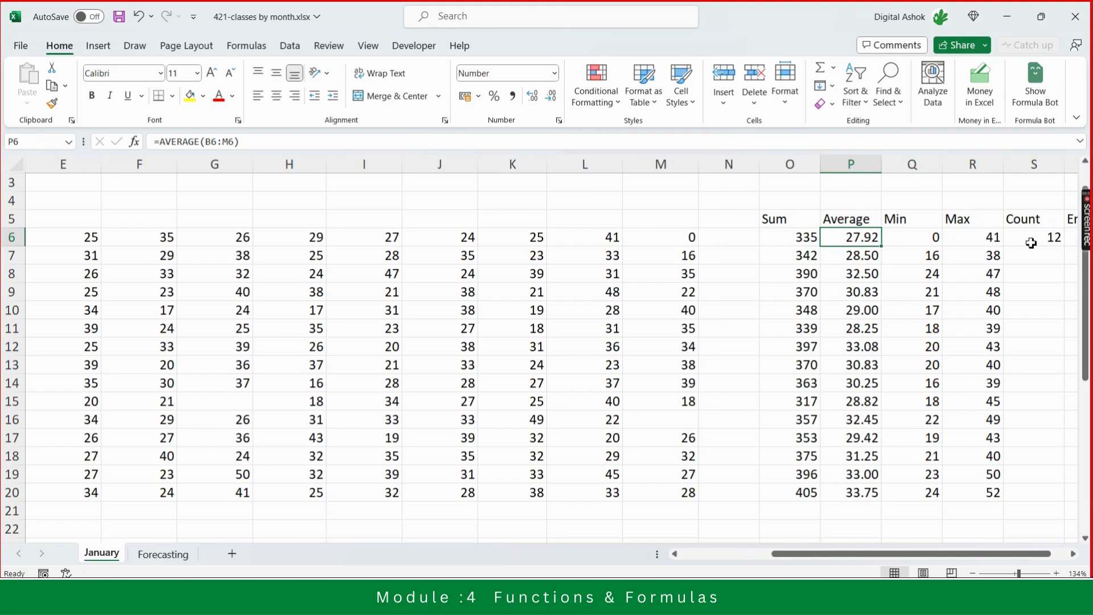
key("Left")
key("Left")
key("Left")
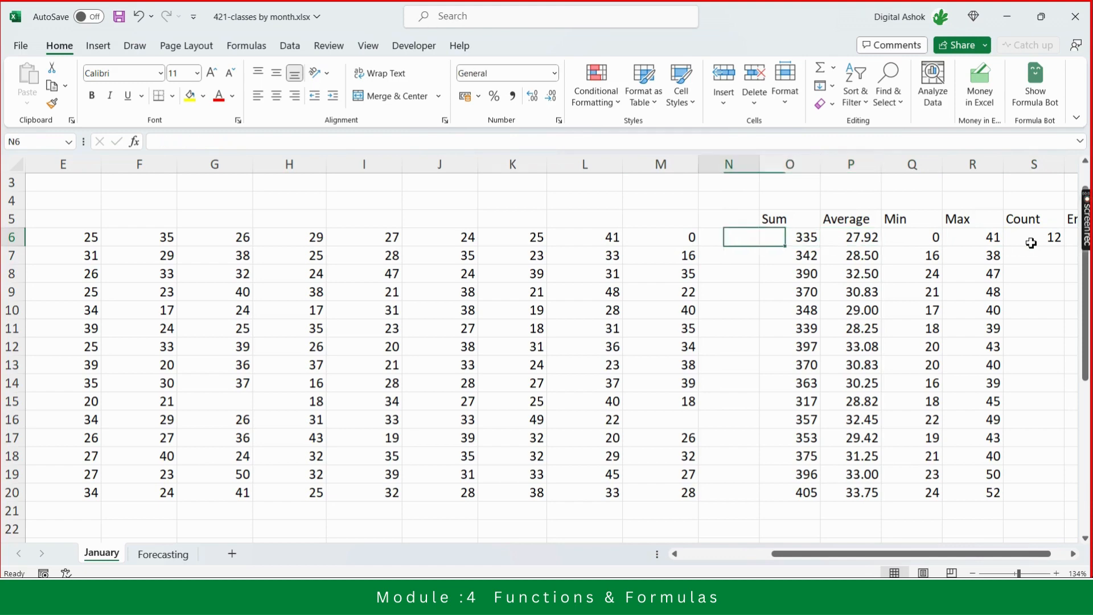
key("Delete")
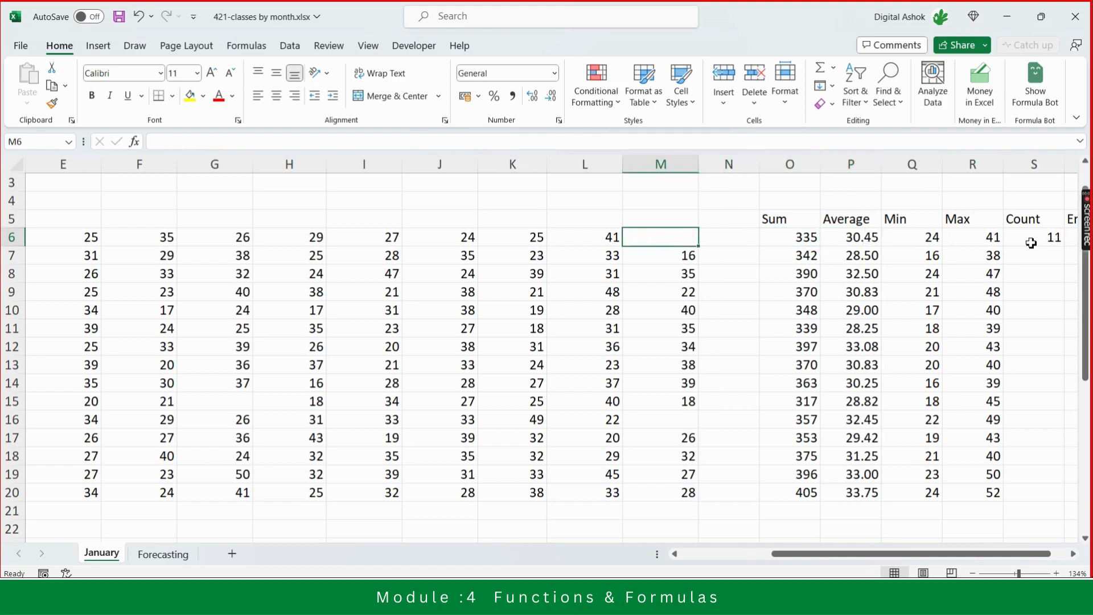
- Fill the Yoga Count formula down through the Lower Body row
key("Right")
key("Right")
key("Right")
key("Right")
key("Right")
key("Right")
key("Right")
key("Right")
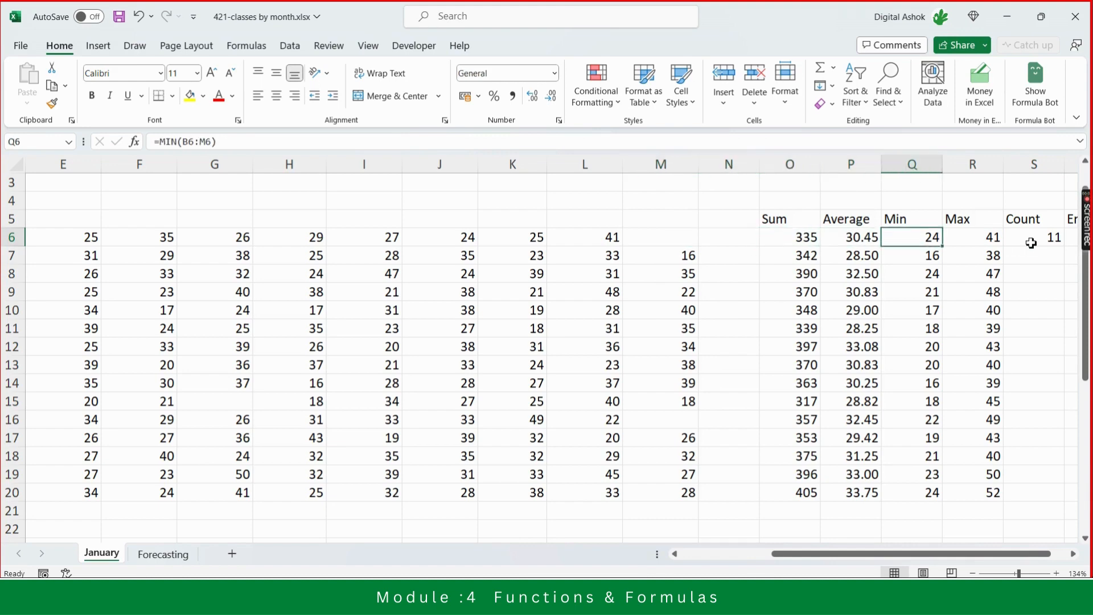
key("Left")
key("Left")
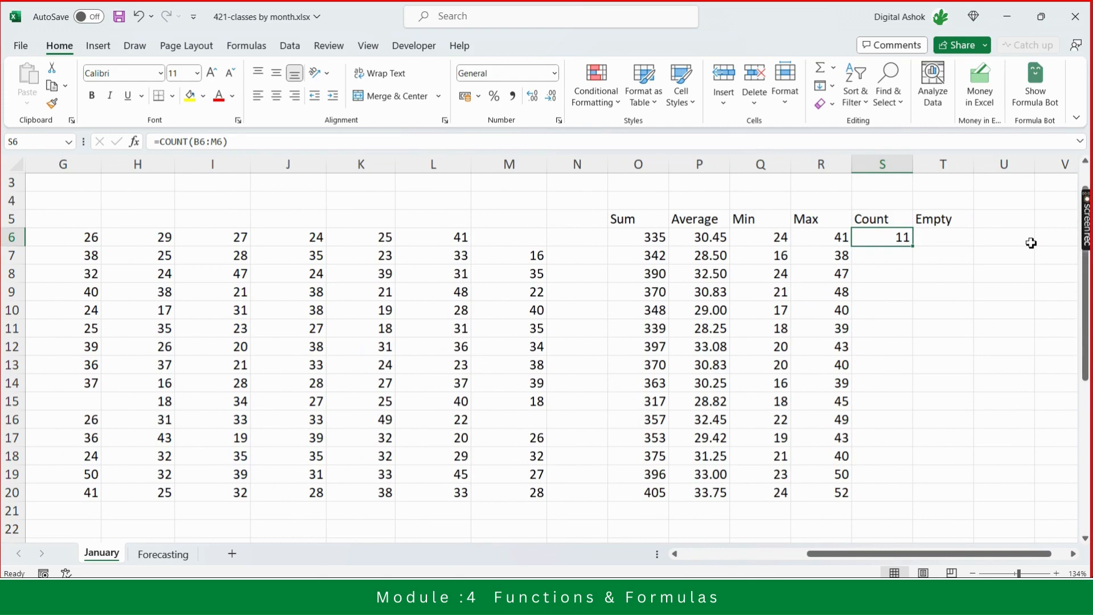
double_click(914, 248)
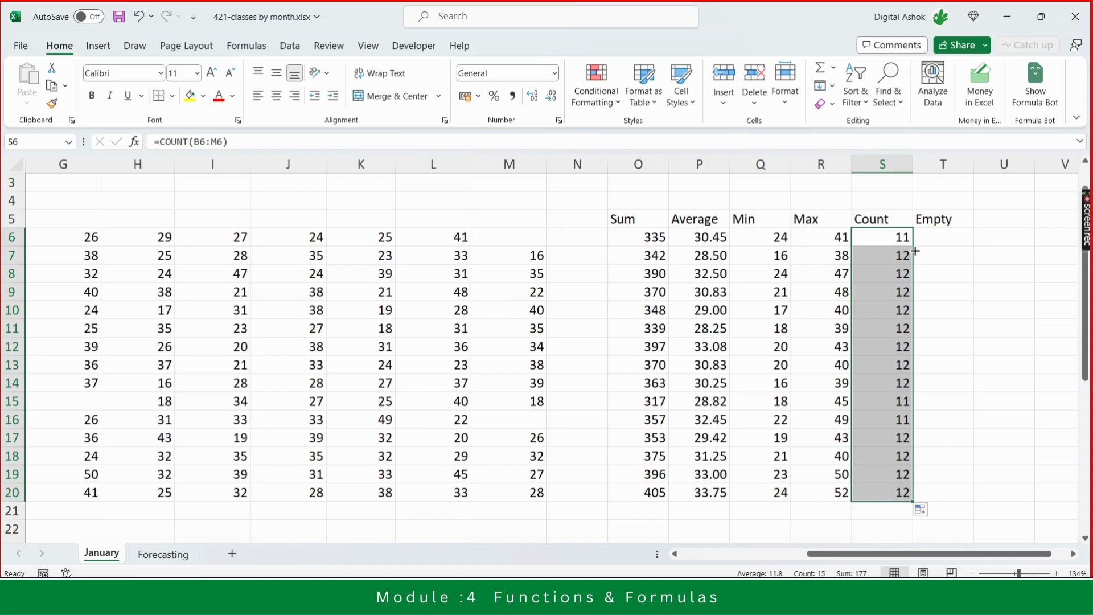
- Highlight the class names from Yoga to Lower Body with a yellow fill
key("Up")
key("Down")
key("Left")
key("Left")
key("Left")
key("Left")
key("Left")
key("Left")
key("Left")
key("Left")
key("Left")
key("Left")
key("Left")
key("Left")
key("Left")
key("Left")
key("Left")
key("Left")
key("Left")
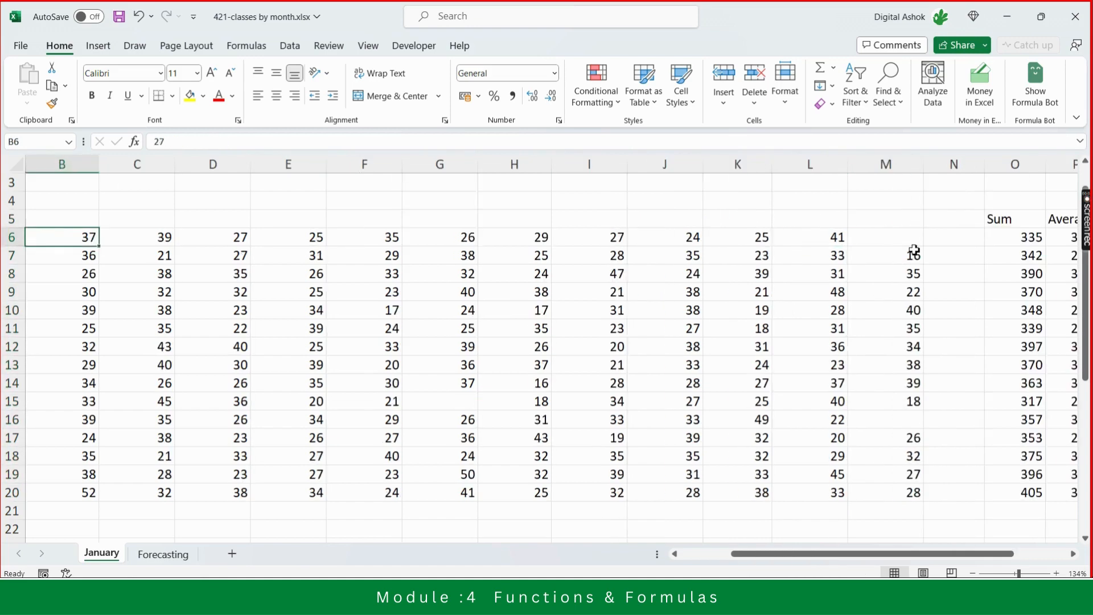
key("Left")
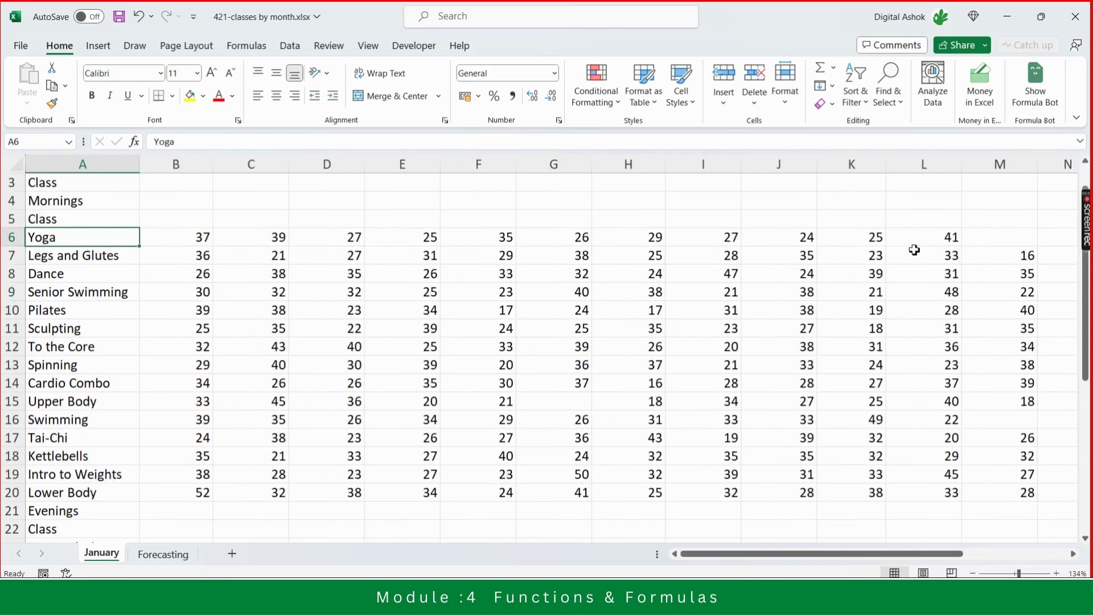
key("shift+Down")
key("shift+Down")
key("shift+Down")
key("shift+Down")
key("shift+Down")
key("shift+Down")
key("shift+Down")
key("shift+Down")
key("shift+Down")
key("shift+Down")
key("shift+Down")
key("shift+Down")
key("shift+Down")
key("shift+Down")
key("shift+Down")
key("shift+Down")
key("shift+Up")
key("shift+Up")
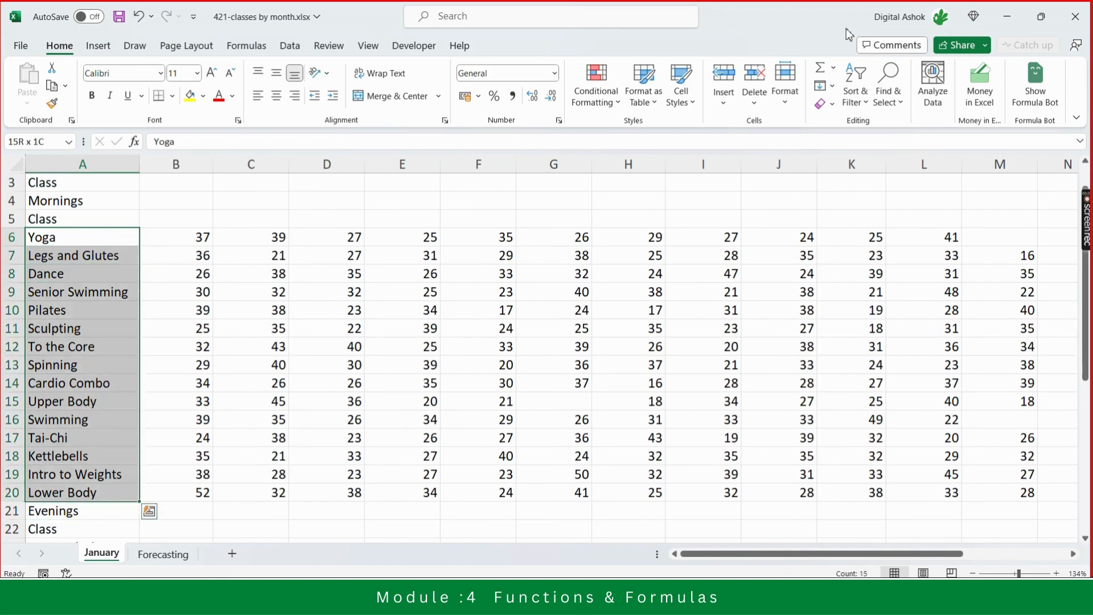
left_click(190, 97)
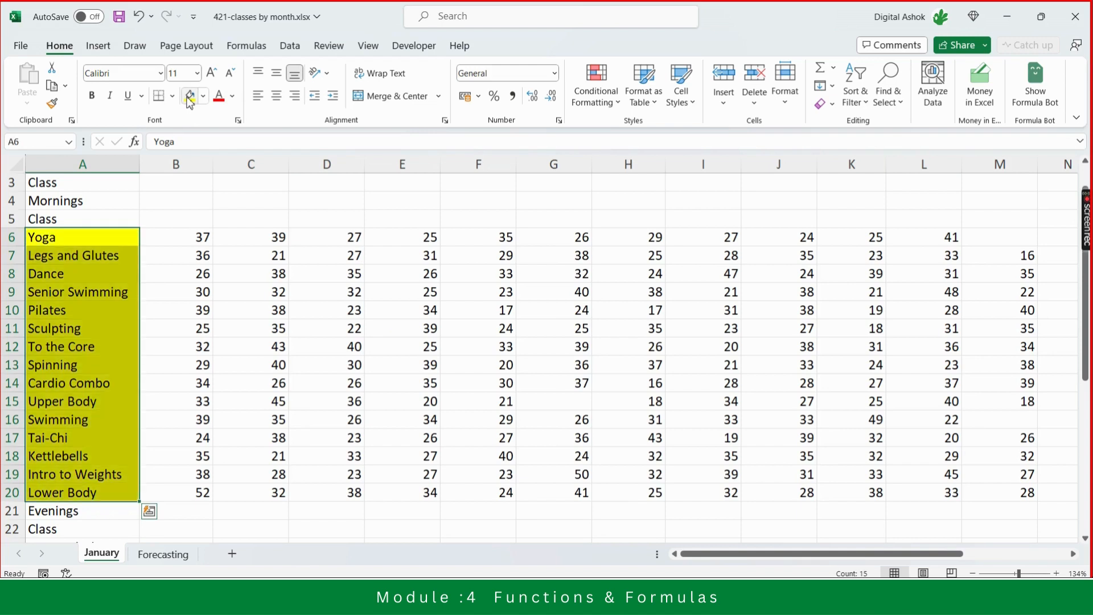
- Review the highlighted class names in column A from Legs and Glutes down to Lower Body
key("Down")
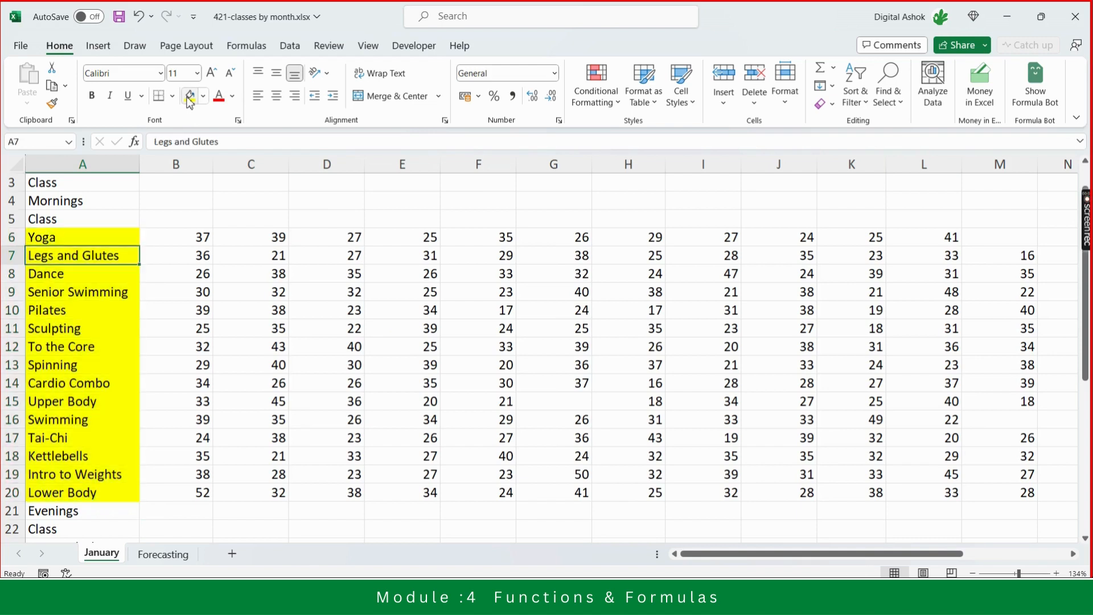
key("Up")
key("Down")
key("Down")
key("Down")
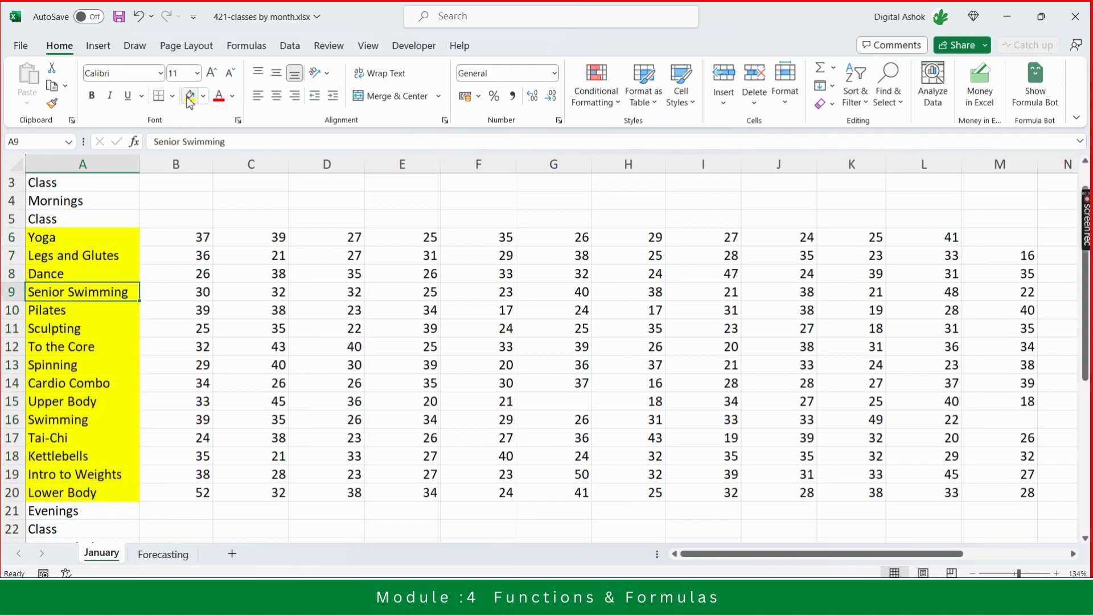
key("Down")
key("Down")
key("Down")
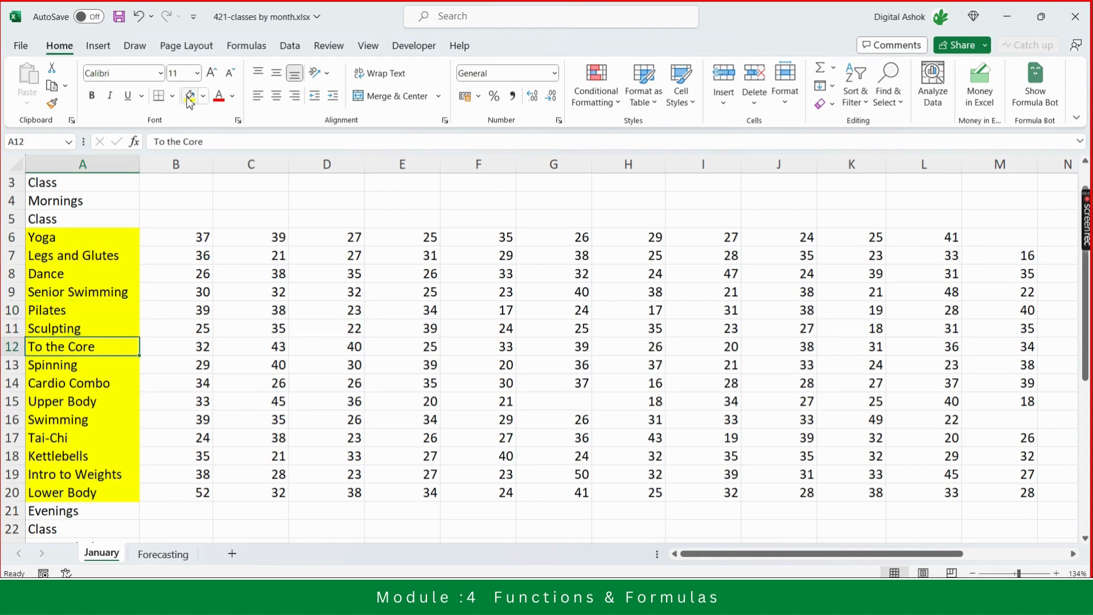
key("Down")
key("Down")
key("Down")
key("Down")
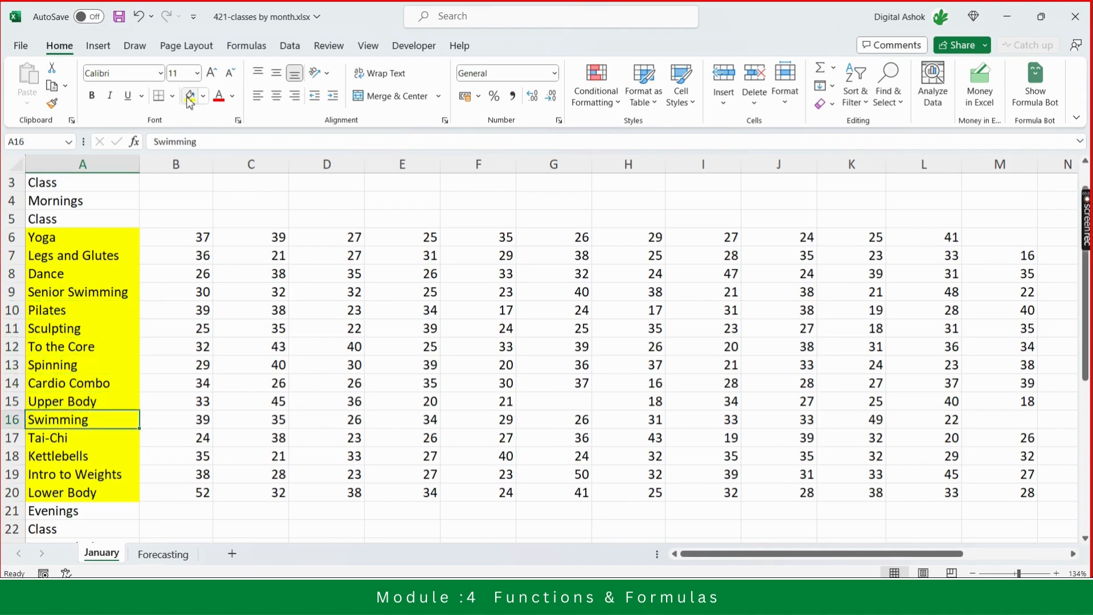
key("Down")
key("Down")
key("Down")
key("Down")
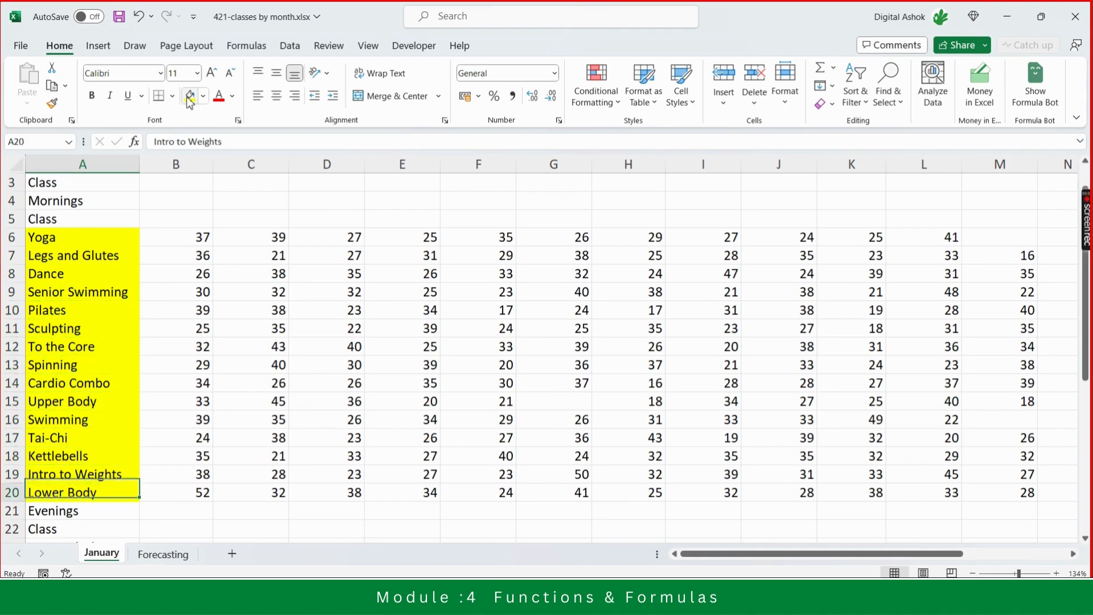
key("Up")
key("Up")
key("Up")
key("Up")
key("Up")
key("Up")
key("Up")
key("Up")
key("Up")
key("Up")
key("Up")
key("Up")
key("Up")
key("Up")
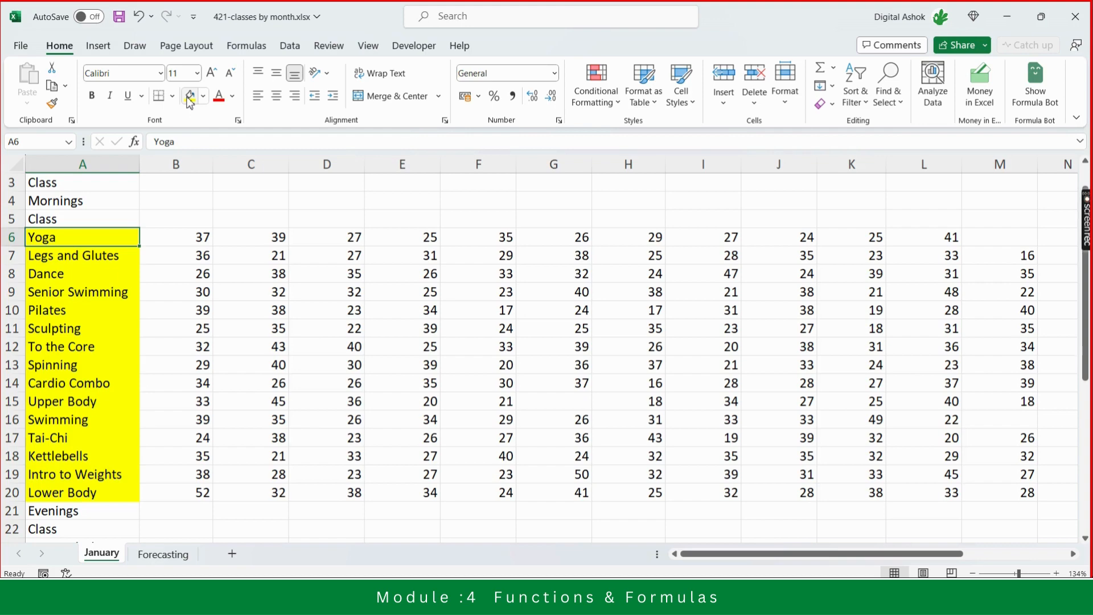
key("Right")
key("Left")
key("shift+Down")
key("shift+Down")
key("shift+Down")
key("shift+Down")
key("shift+Down")
key("shift+Down")
key("shift+Down")
key("shift+Down")
key("shift+Down")
key("shift+Down")
key("shift+Down")
key("shift+Down")
key("shift+Down")
key("shift+Down")
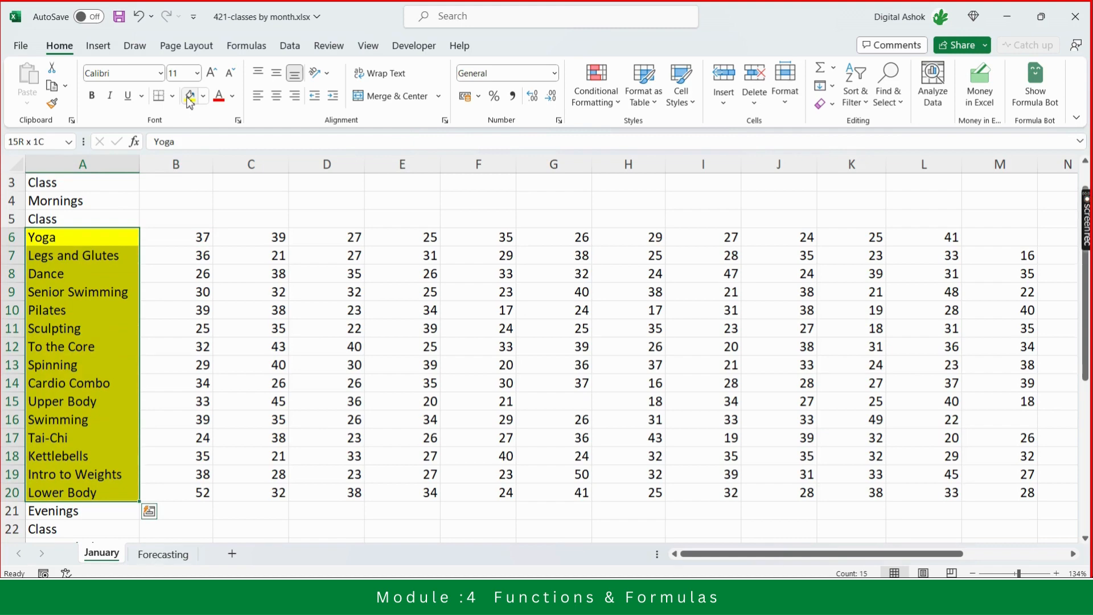
key("Down")
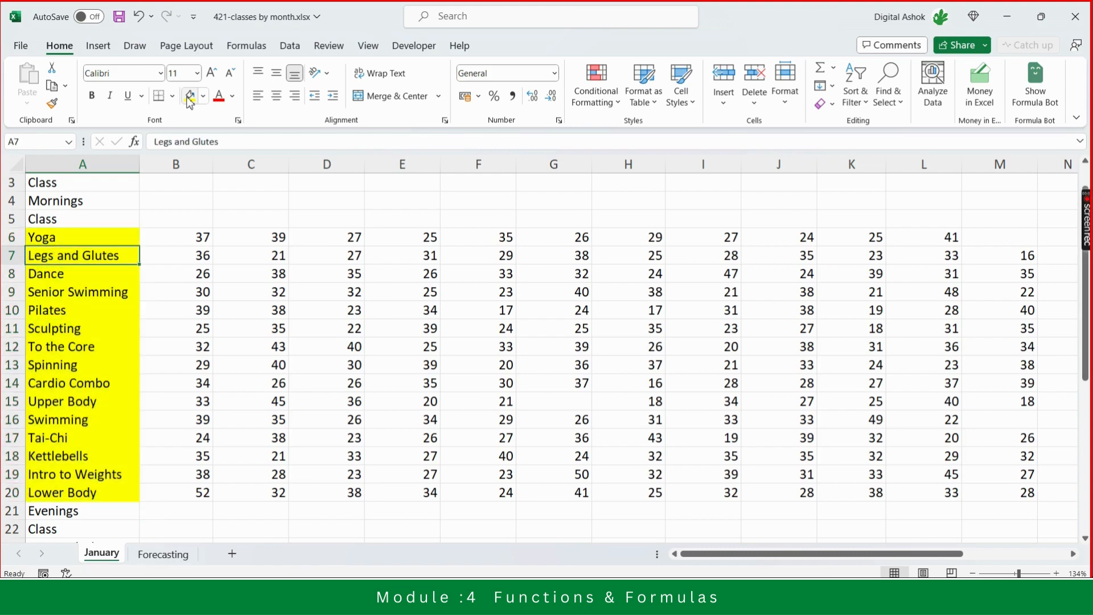
key("Up")
- In cell B5, enter a COUNT formula over the class names in A6:A20
key("Up")
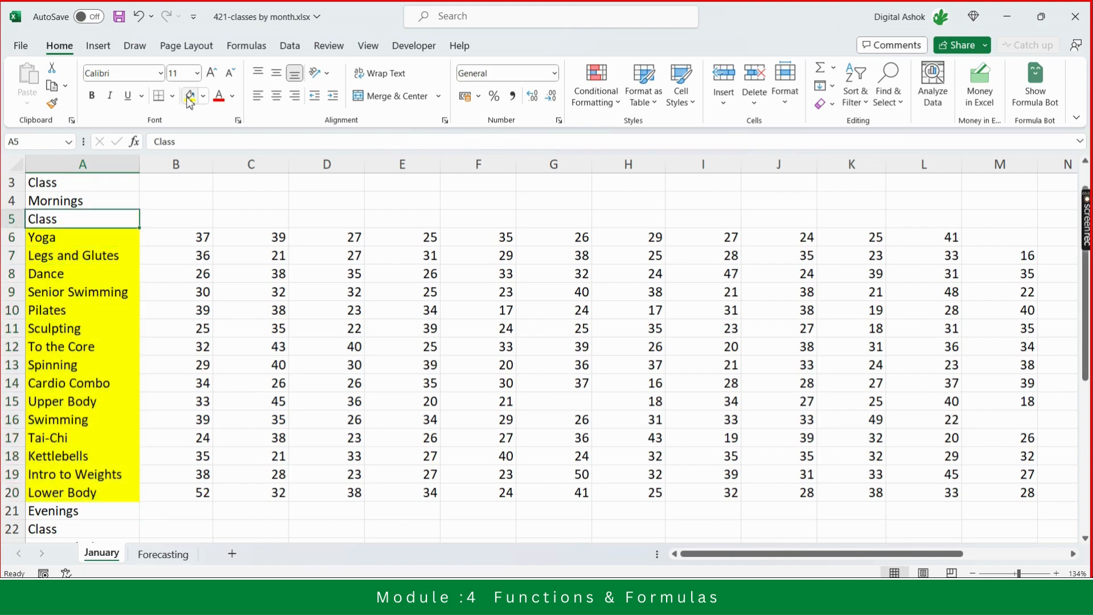
key("Down")
key("Up")
key("Right")
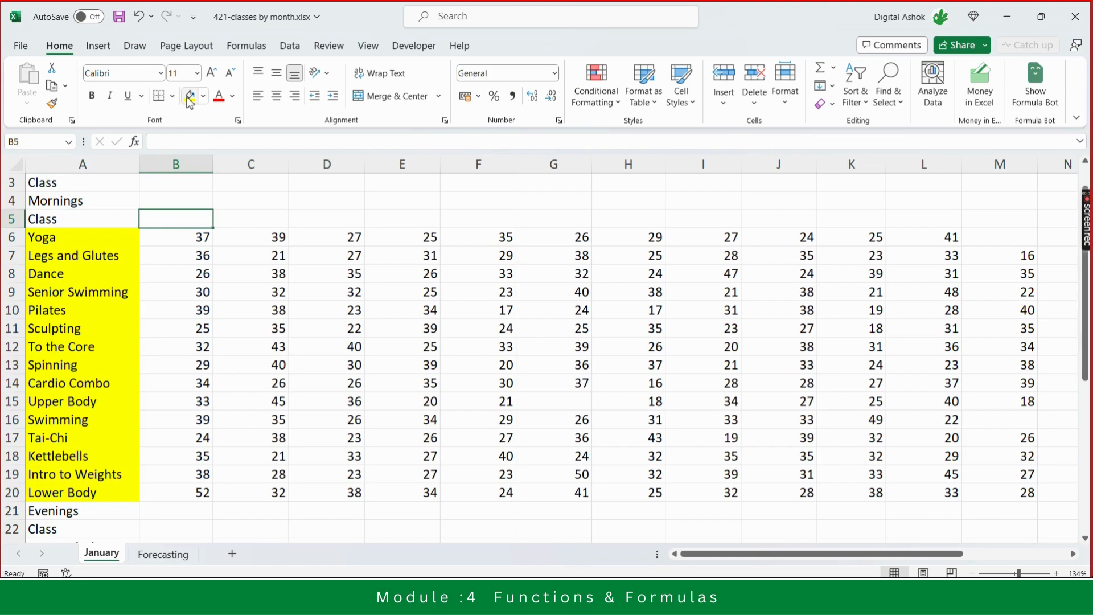
key("Right")
key("Left")
type("=count")
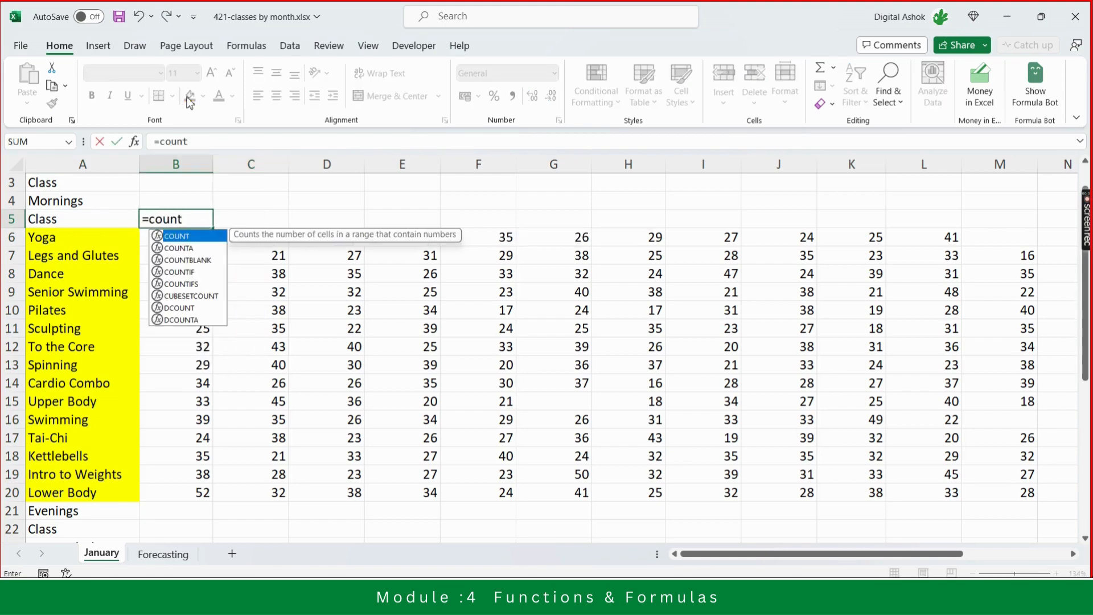
key("Tab")
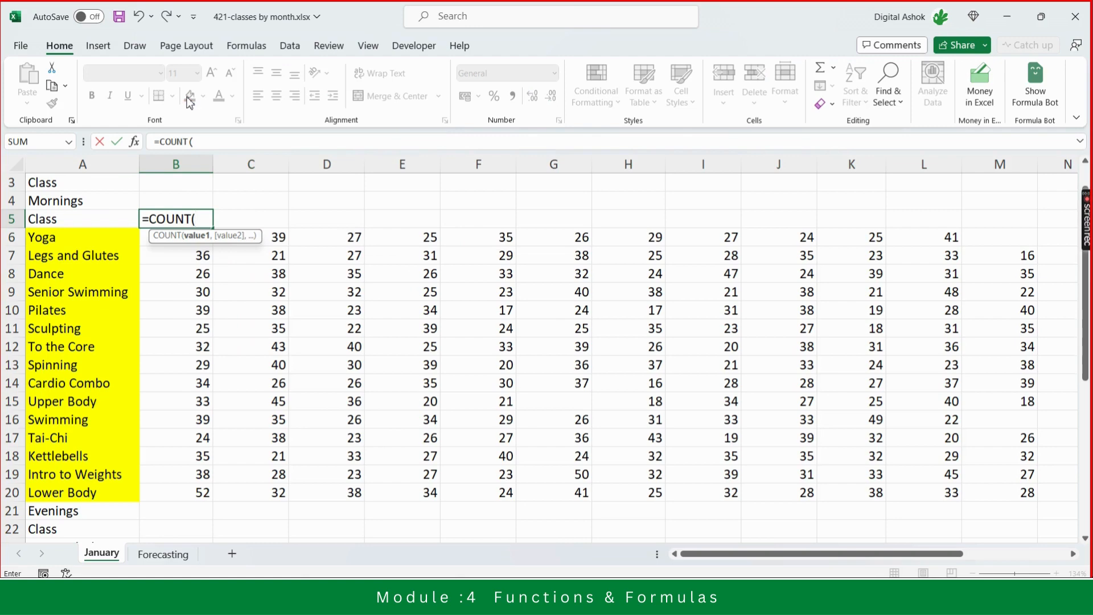
key("Left")
key("Down")
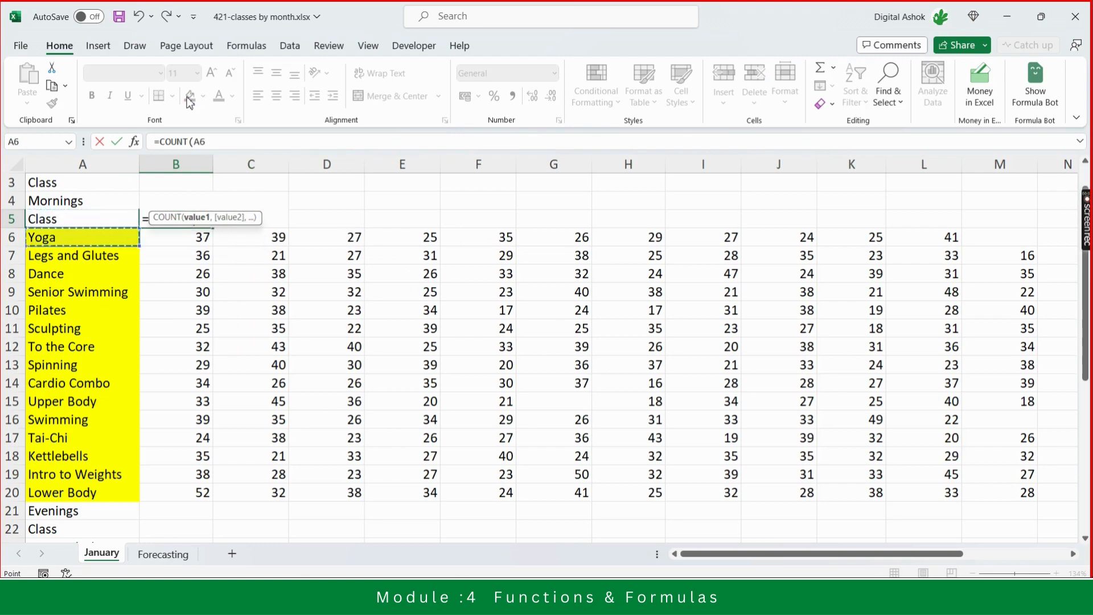
key("shift+Down")
key("shift+Down")
key("shift+Down")
key("shift+Down")
key("shift+Down")
key("shift+Down")
key("shift+Down")
key("shift+Down")
key("shift+Down")
key("shift+Down")
key("shift+Down")
key("shift+Down")
key("shift+Down")
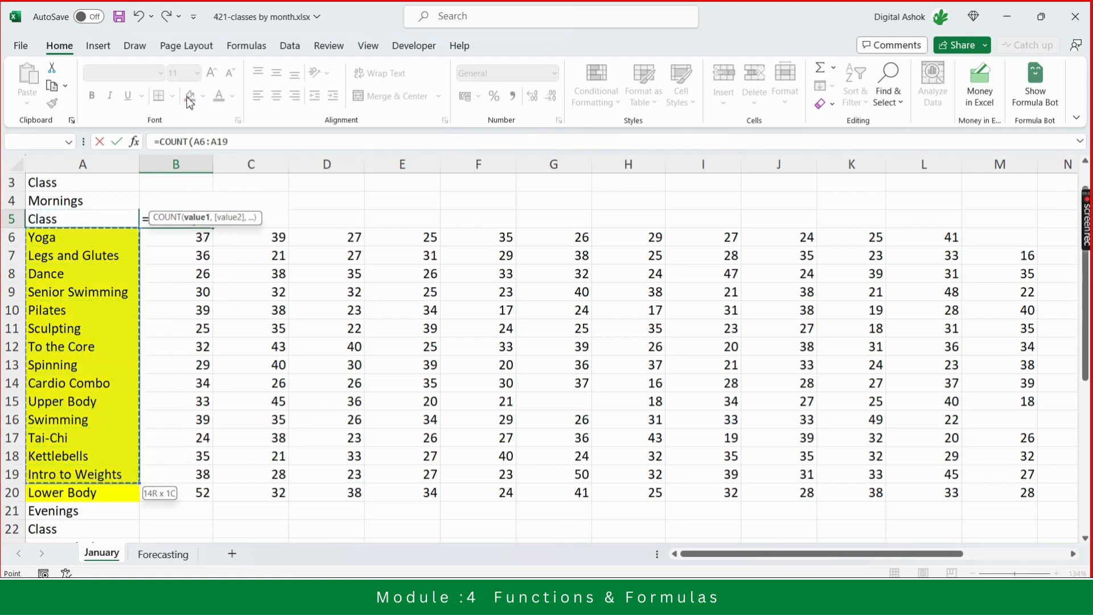
key("shift+Down")
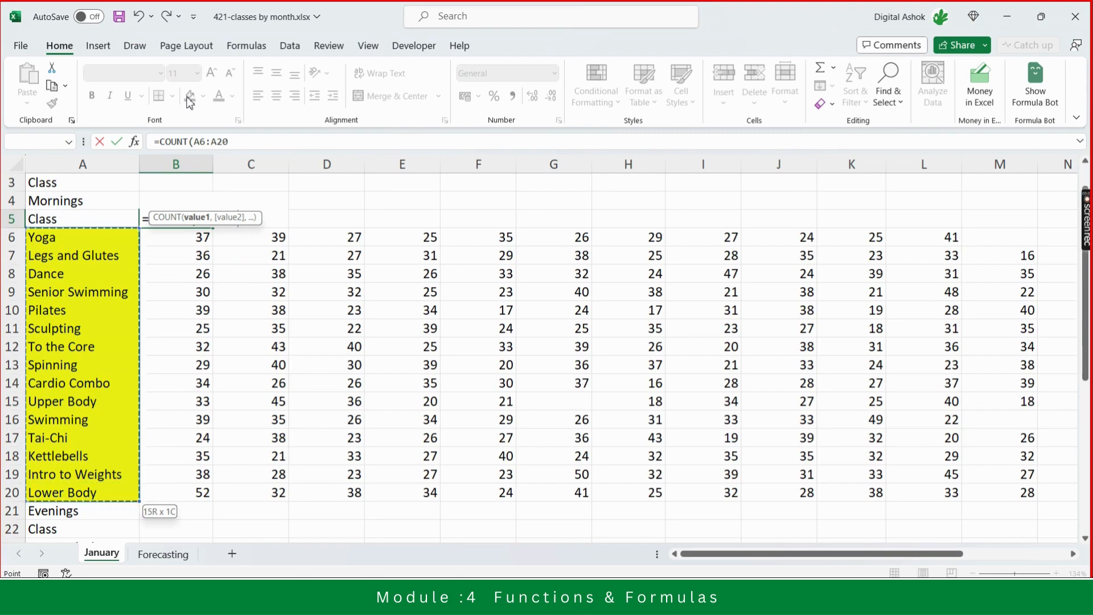
type(")")
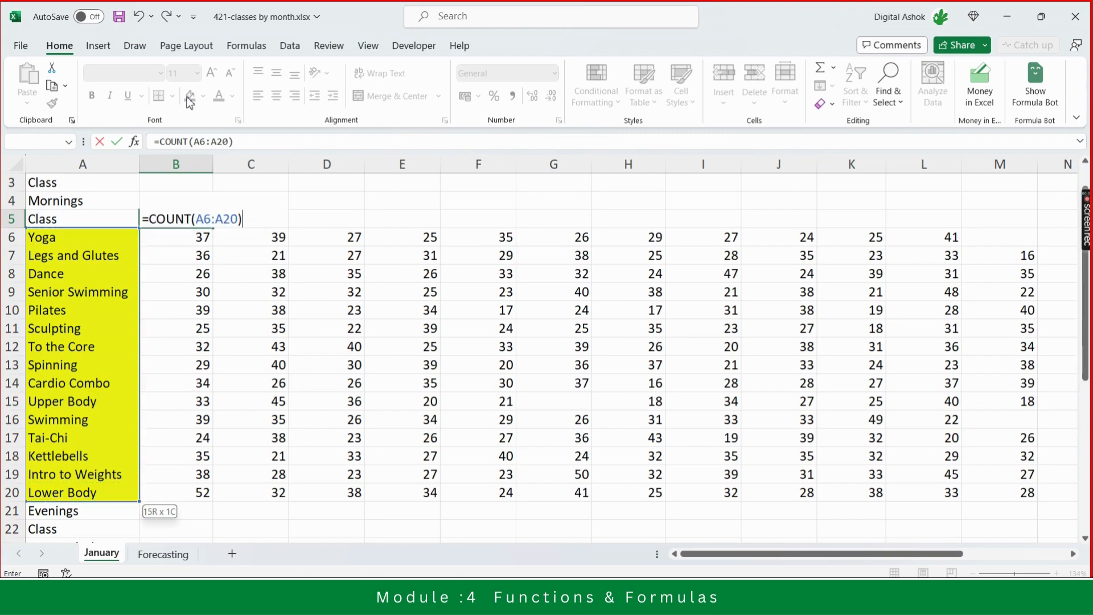
key("Return")
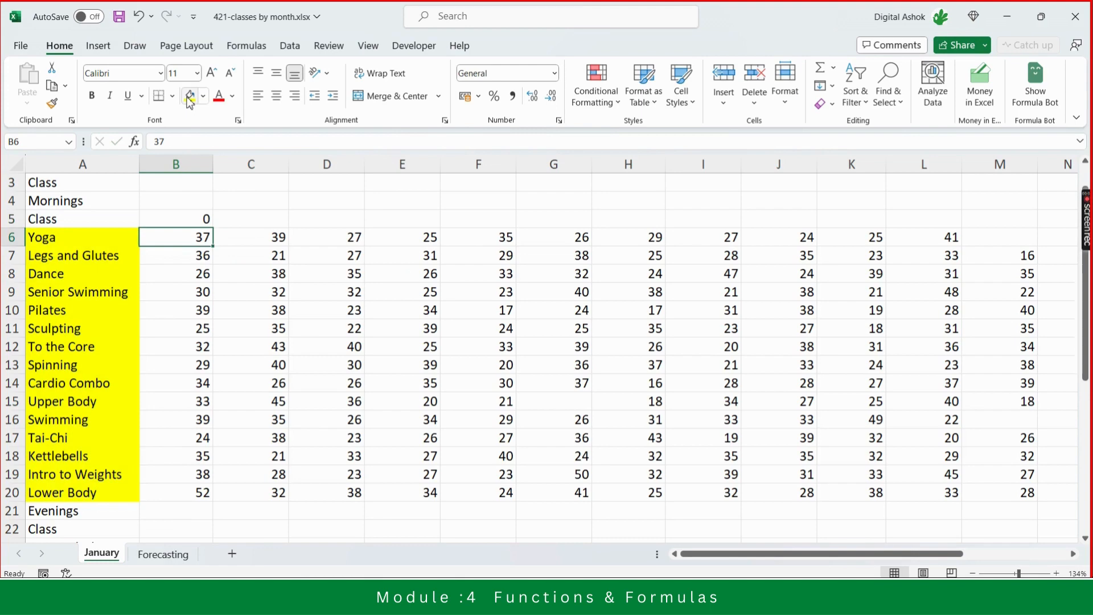
- Review the Yoga row's Sum, Average, Min, Max and Count formulas across columns O to S
key("Up")
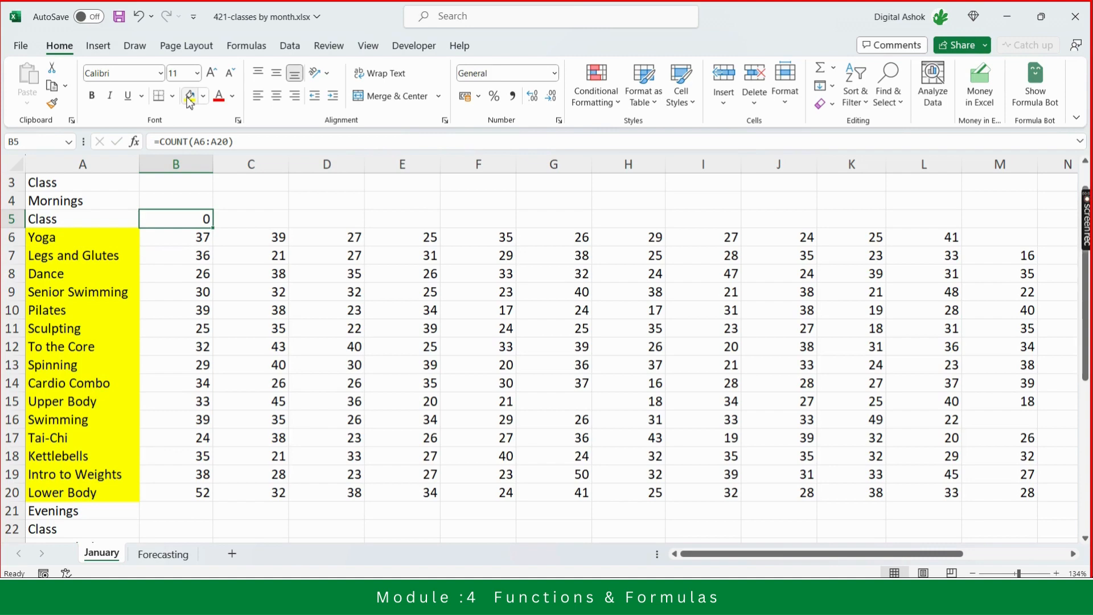
key("Down")
key("Down")
key("Down")
key("Down")
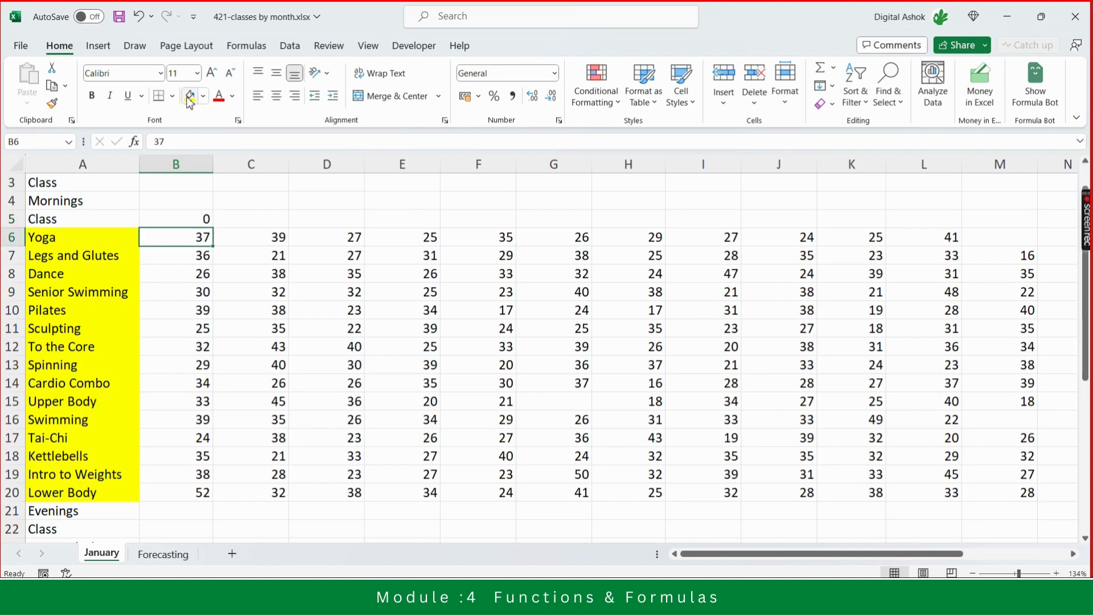
key("Right")
key("Right")
key("Right")
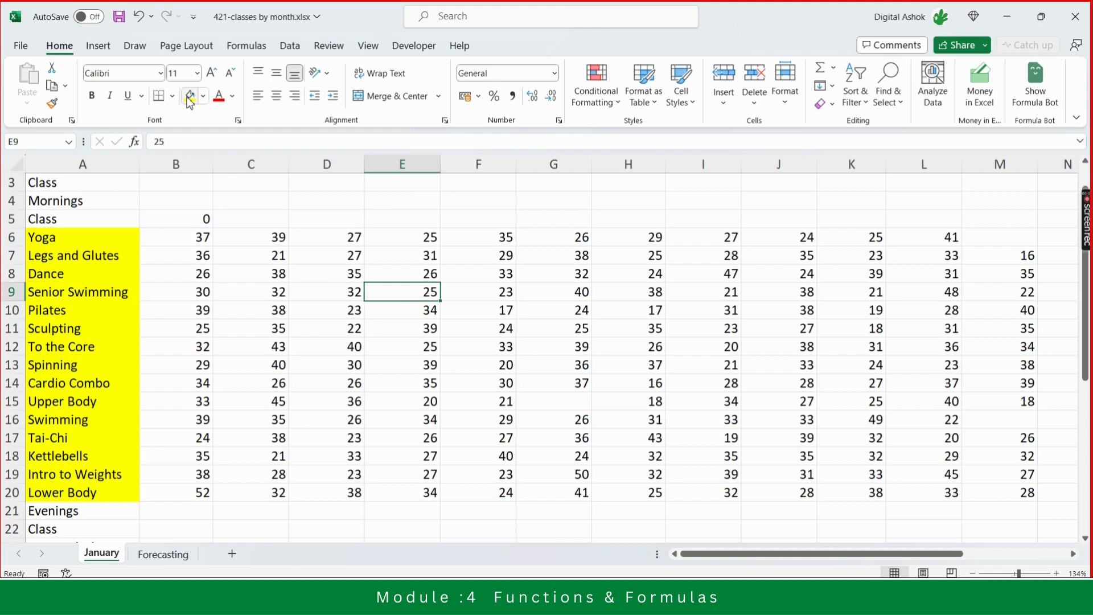
key("Right")
key("Right")
key("Right")
key("Right")
key("Right")
key("Right")
key("Right")
key("Right")
key("Right")
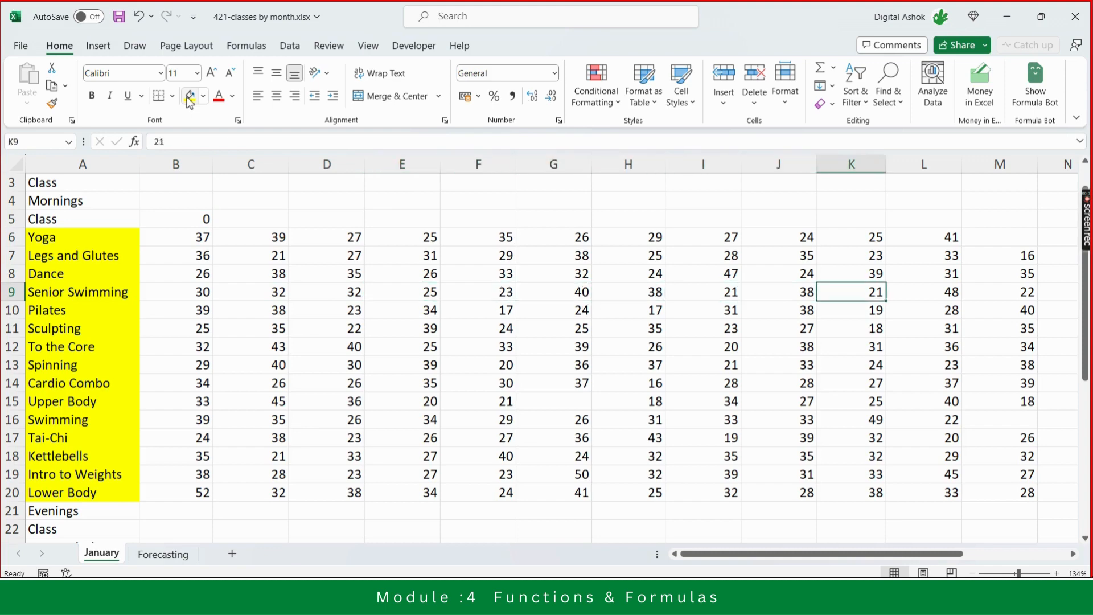
key("Right")
key("Right")
key("Left")
key("Up")
key("Up")
key("Up")
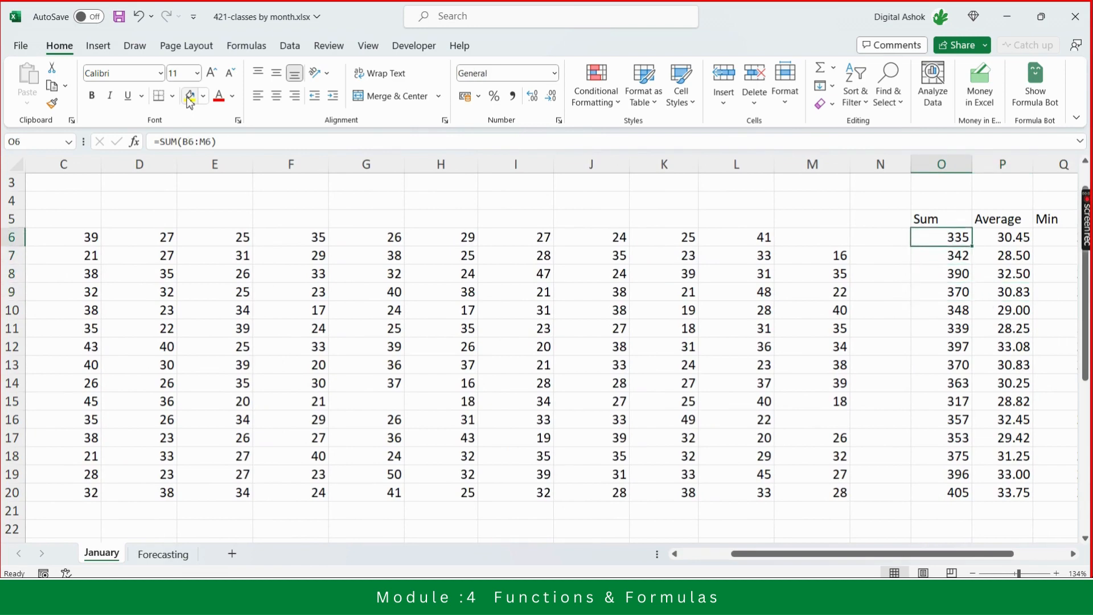
key("Right")
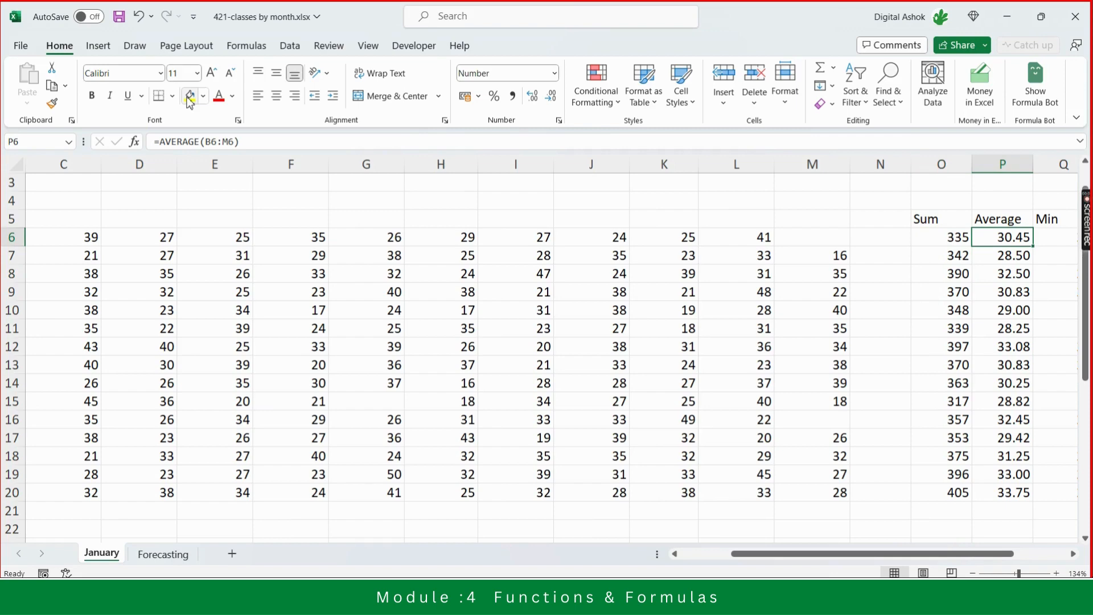
key("Right")
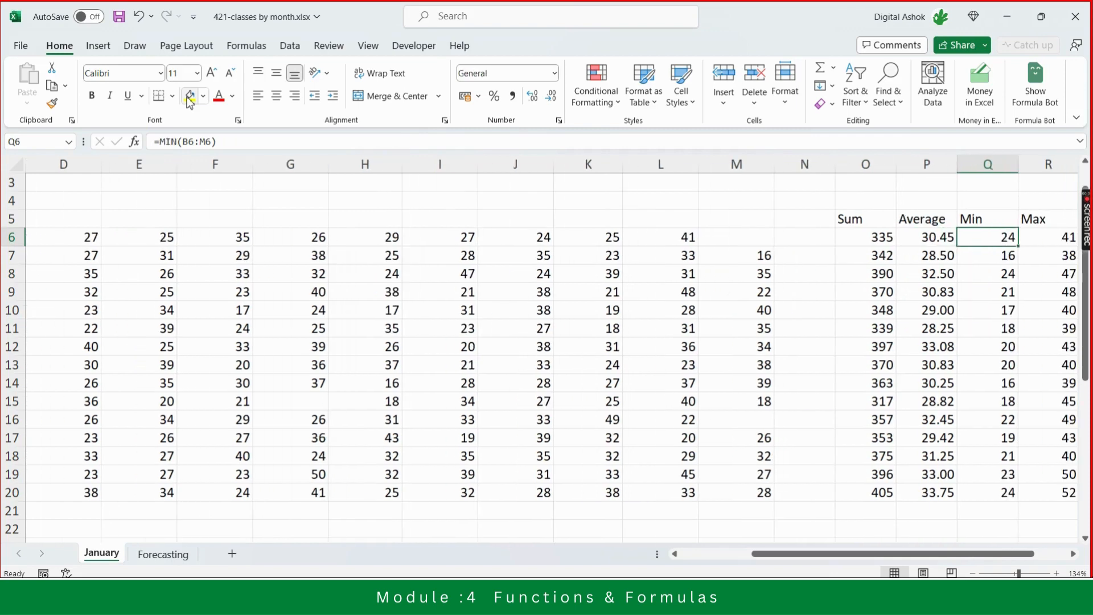
key("Right")
key("Right")
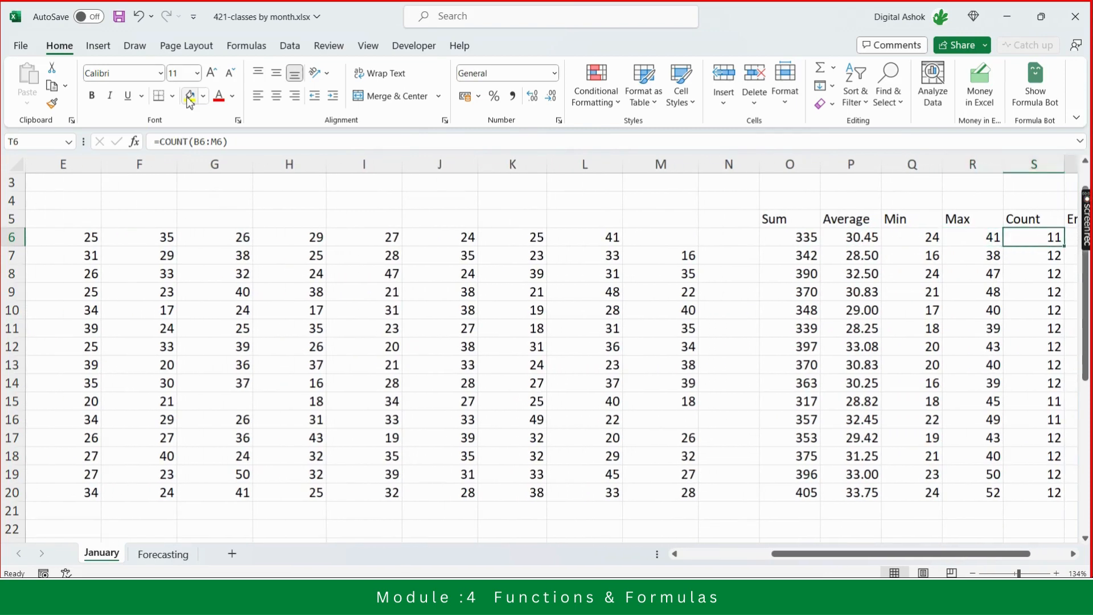
key("Right")
key("Left")
key("Left")
key("Left")
key("Left")
key("Left")
key("Left")
key("Left")
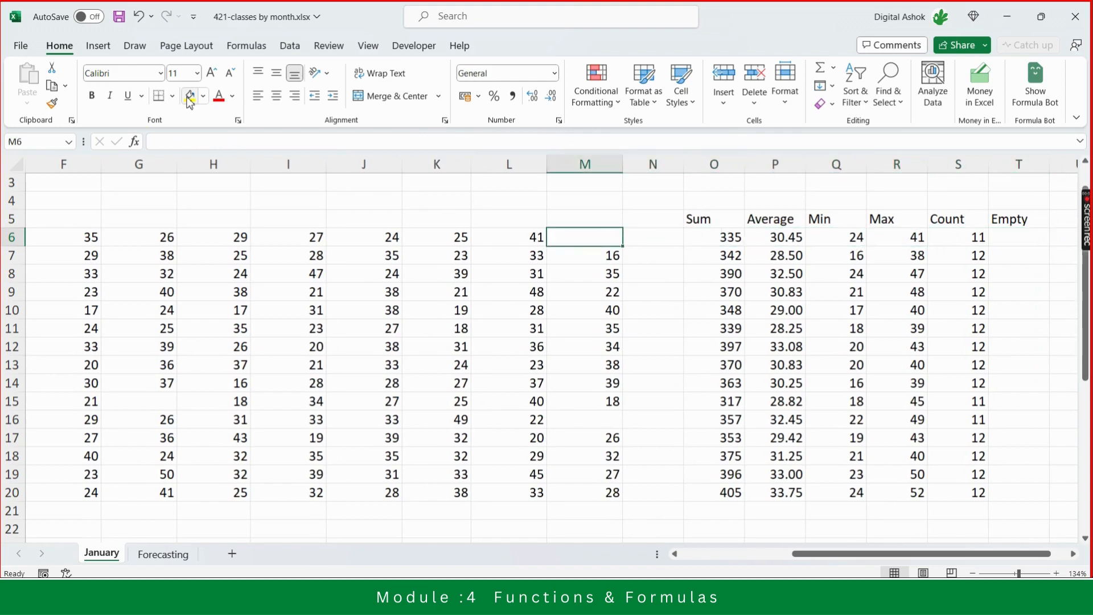
- Select the Yoga row's values from B6 to M6 and add Minimum and Maximum to the status bar statistics
key("shift+Left")
key("shift+Left")
key("shift+Left")
key("shift+Left")
key("shift+Left")
key("shift+Left")
key("shift+Left")
key("shift+Left")
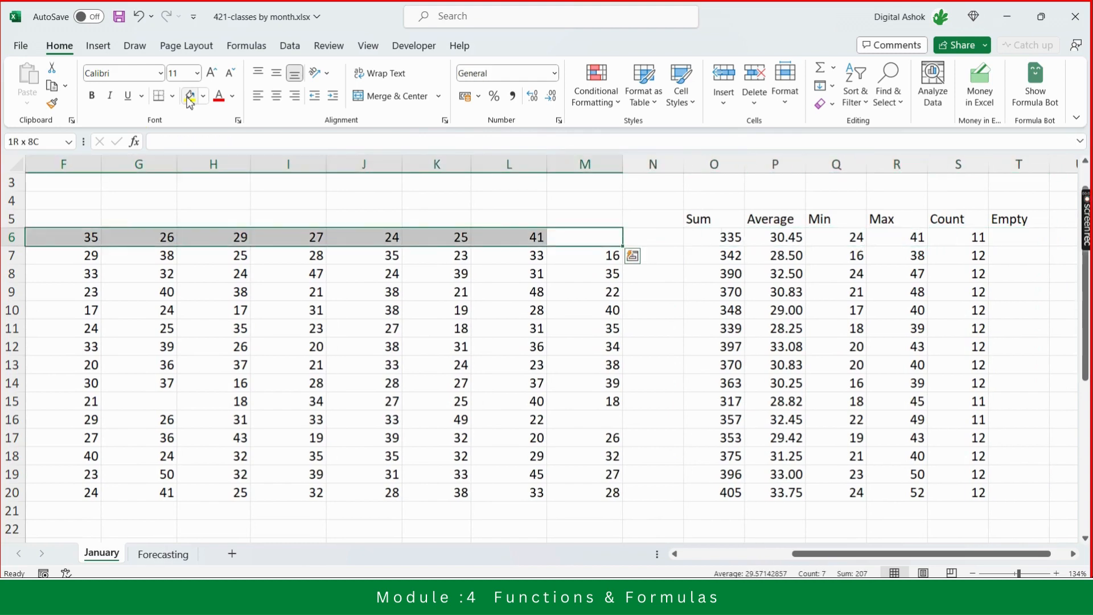
key("shift+Left")
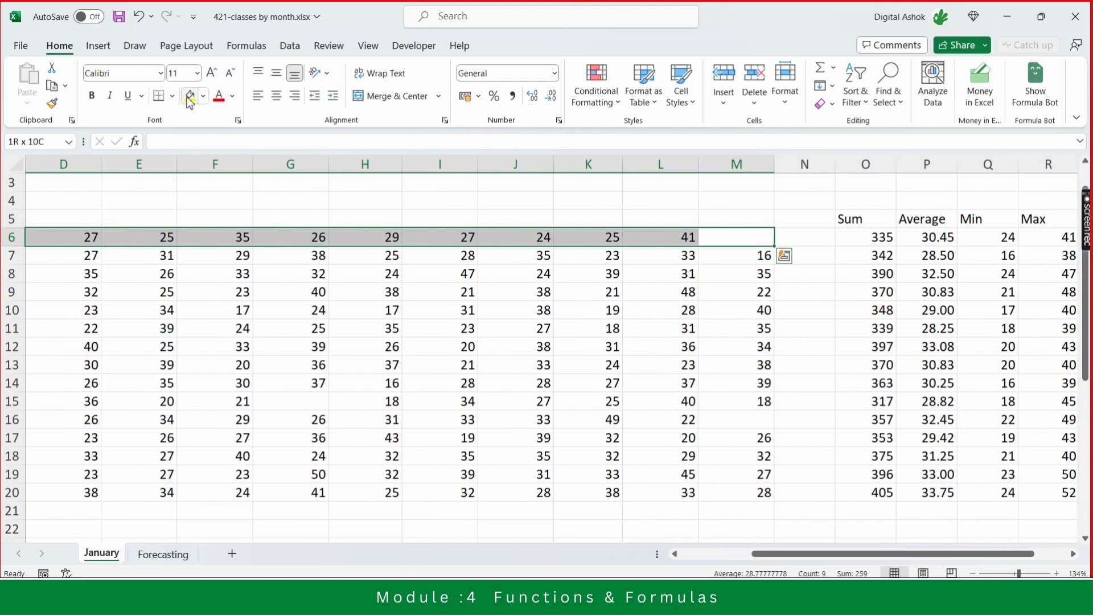
key("shift+Left")
key("shift+Left")
key("shift+Left")
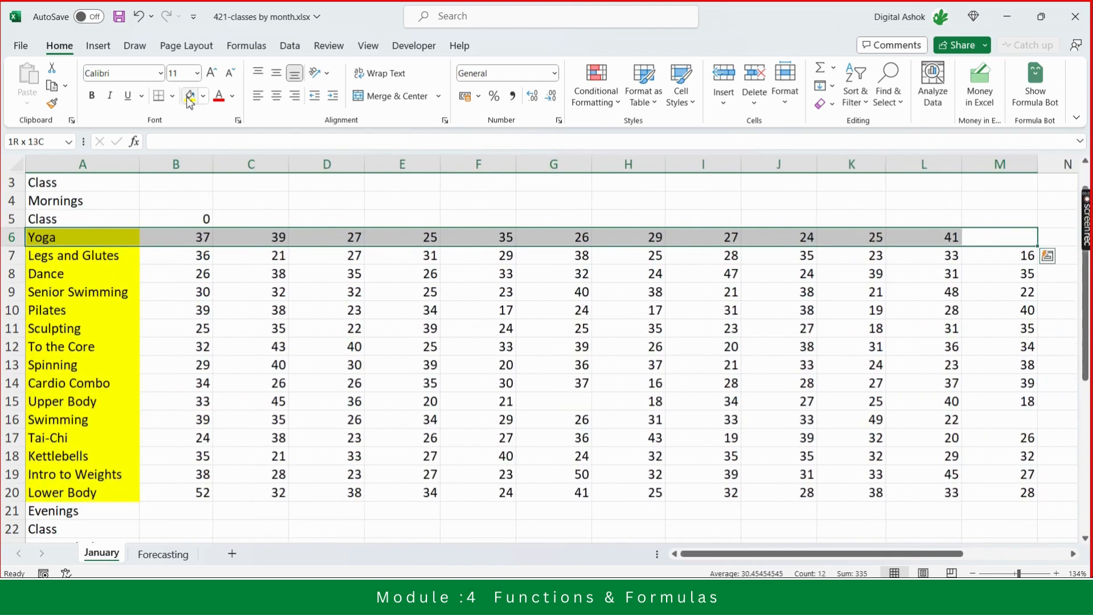
key("shift+Right")
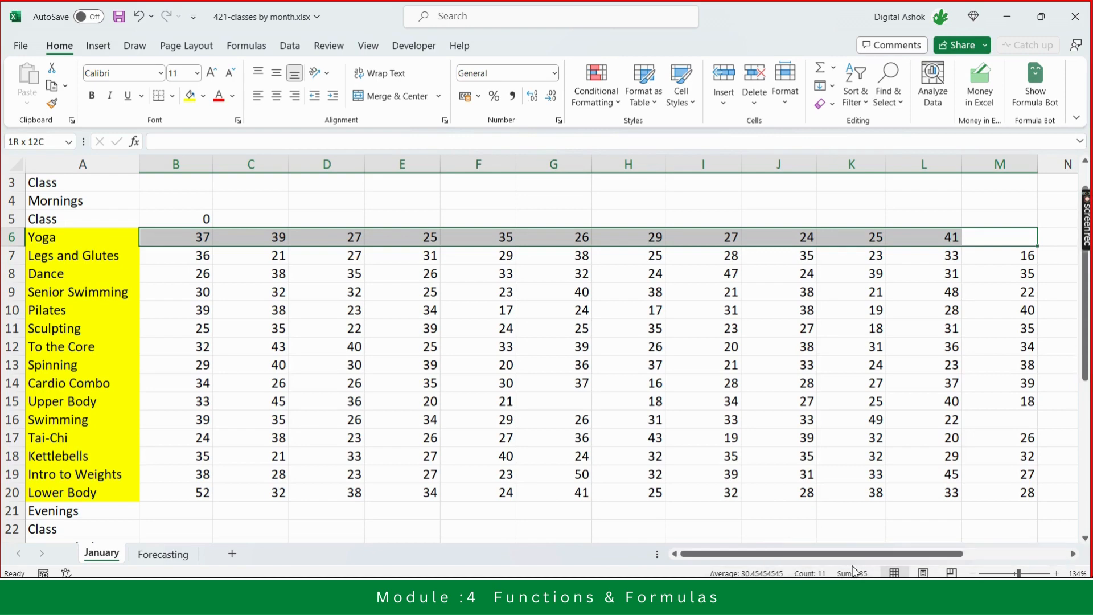
right_click(685, 574)
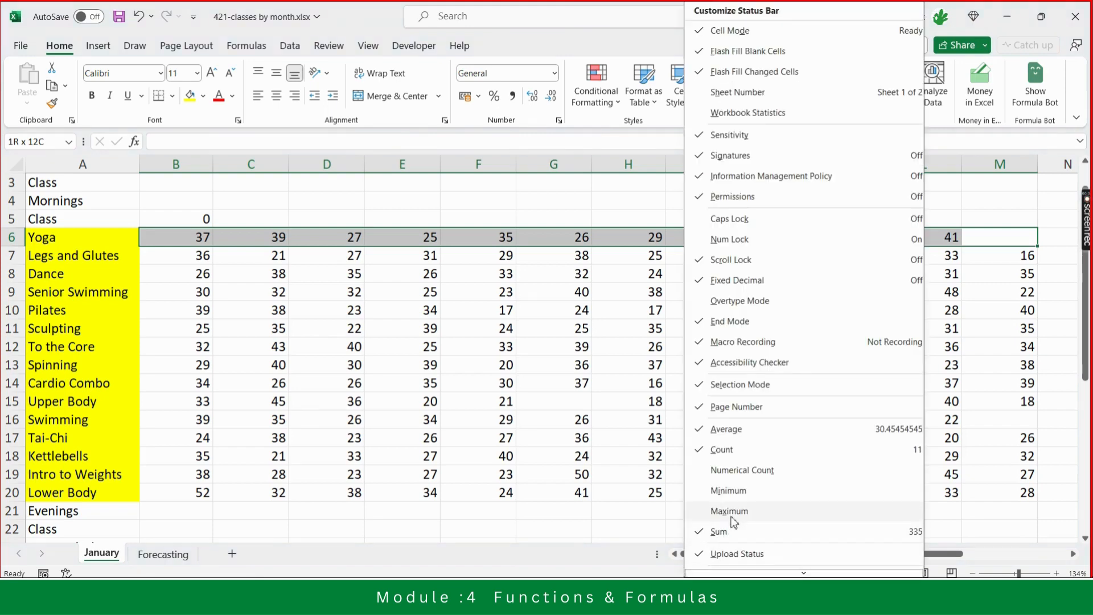
left_click(729, 492)
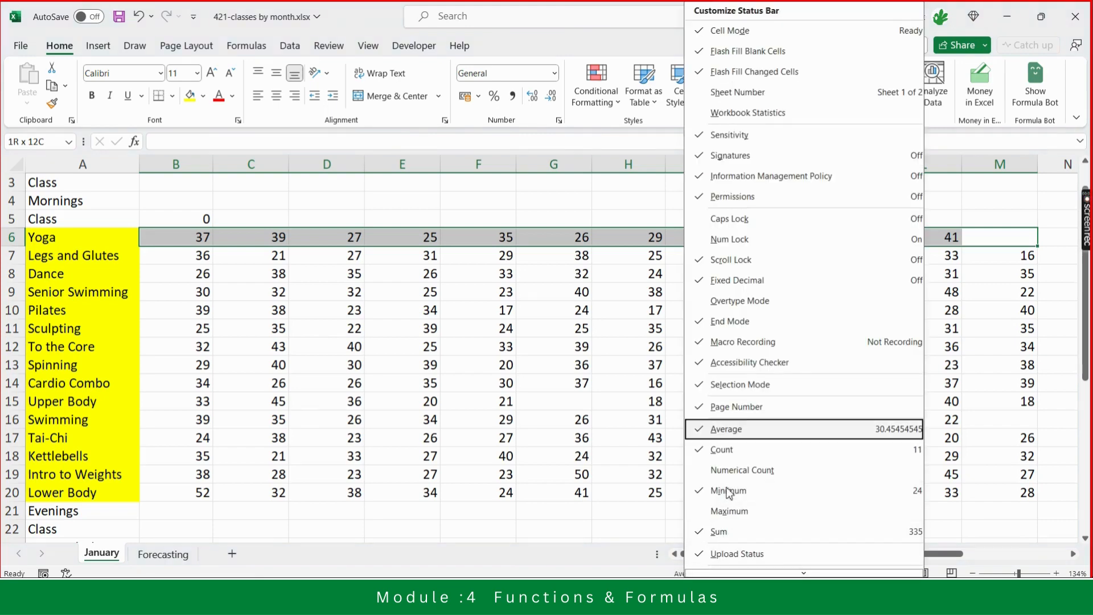
left_click(729, 516)
- Enter 0 in the Yoga row's empty M6 cell, reselect the row to compare the status-bar statistics, then delete it
left_click(633, 517)
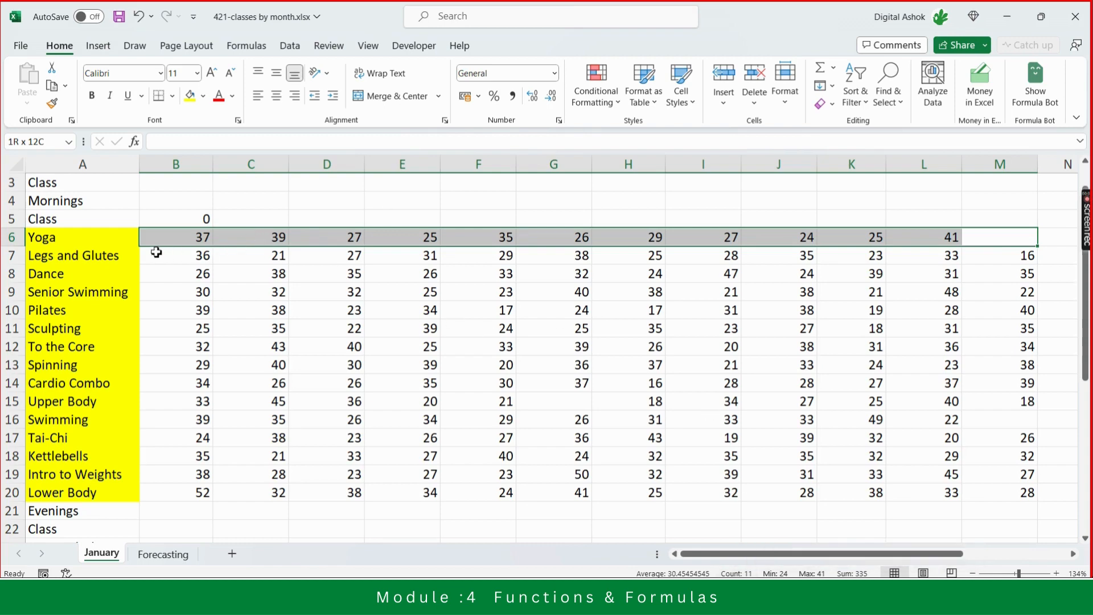
left_click(1003, 239)
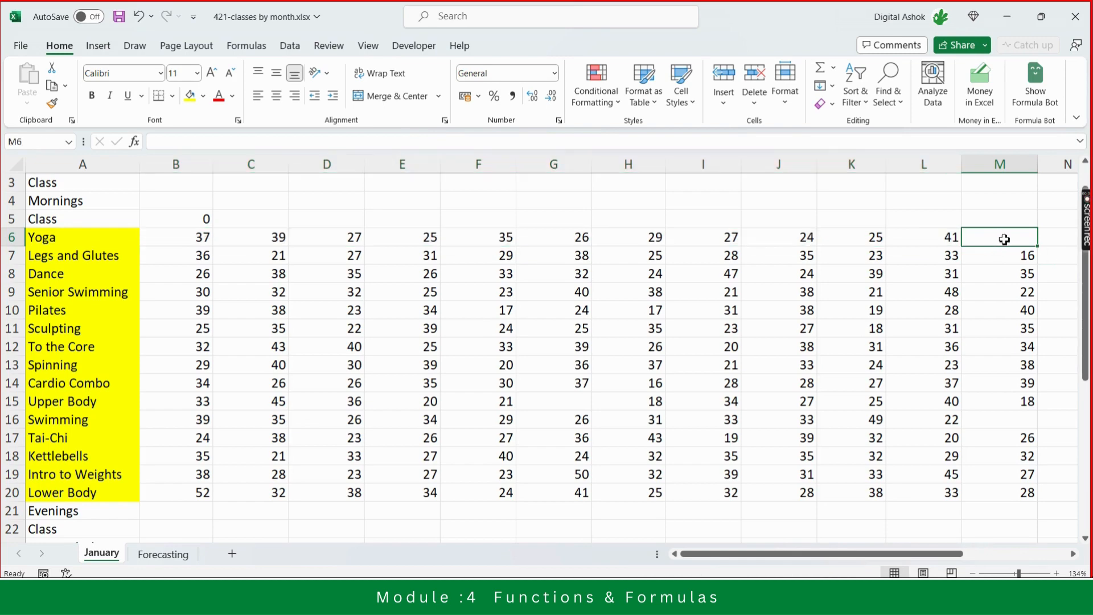
type("0")
key("Return")
left_click(1005, 239)
key("ctrl+shift+Left")
key("shift+Right")
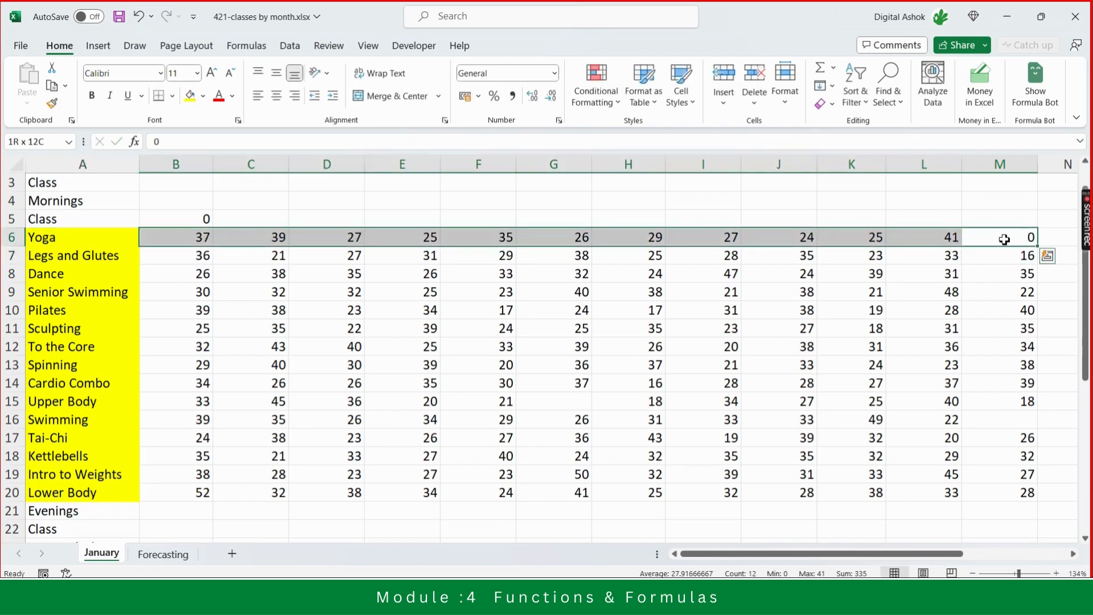
mouse_move(751, 598)
key("Right")
key("Left")
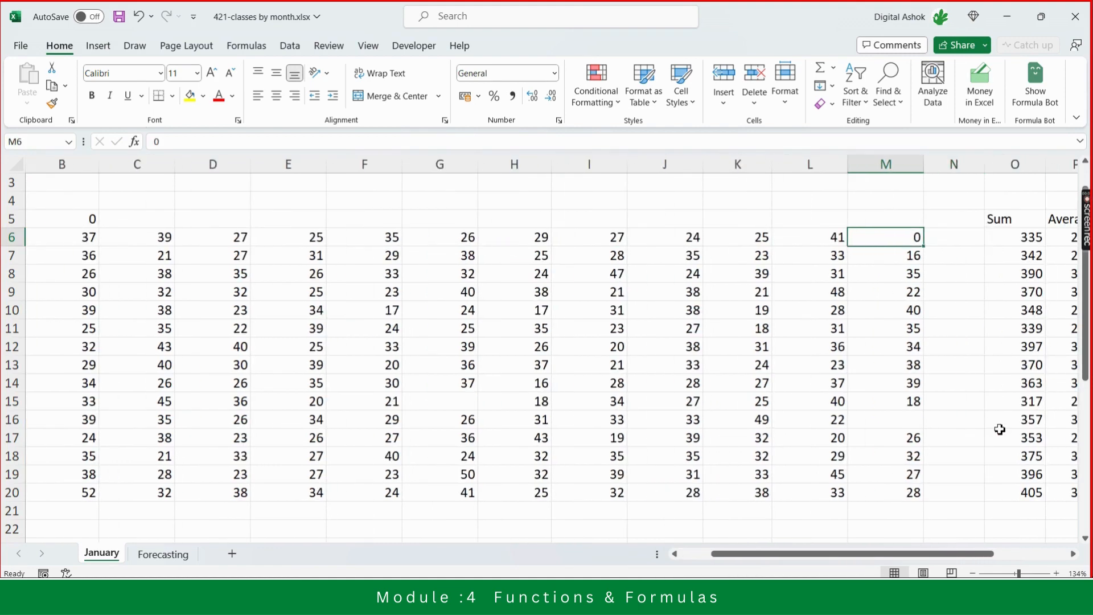
key("Delete")
- Select the class names from Yoga down to Lower Body to check their status-bar count
key("Left")
key("Left")
key("Left")
key("Left")
key("Left")
key("Left")
key("Left")
key("Left")
key("Left")
key("Left")
key("Left")
key("Left")
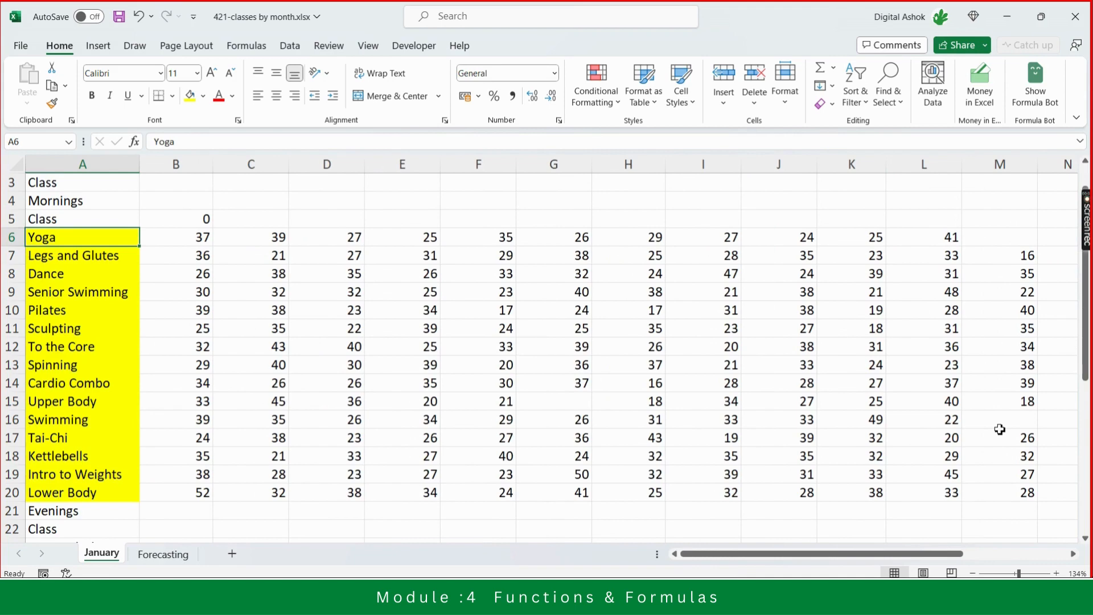
key("shift+Down")
key("shift+Down")
key("shift+Down")
key("shift+Down")
key("shift+Down")
key("shift+Down")
key("shift+Down")
key("shift+Down")
key("shift+Down")
key("shift+Down")
key("shift+Down")
key("shift+Down")
key("shift+Down")
key("shift+Down")
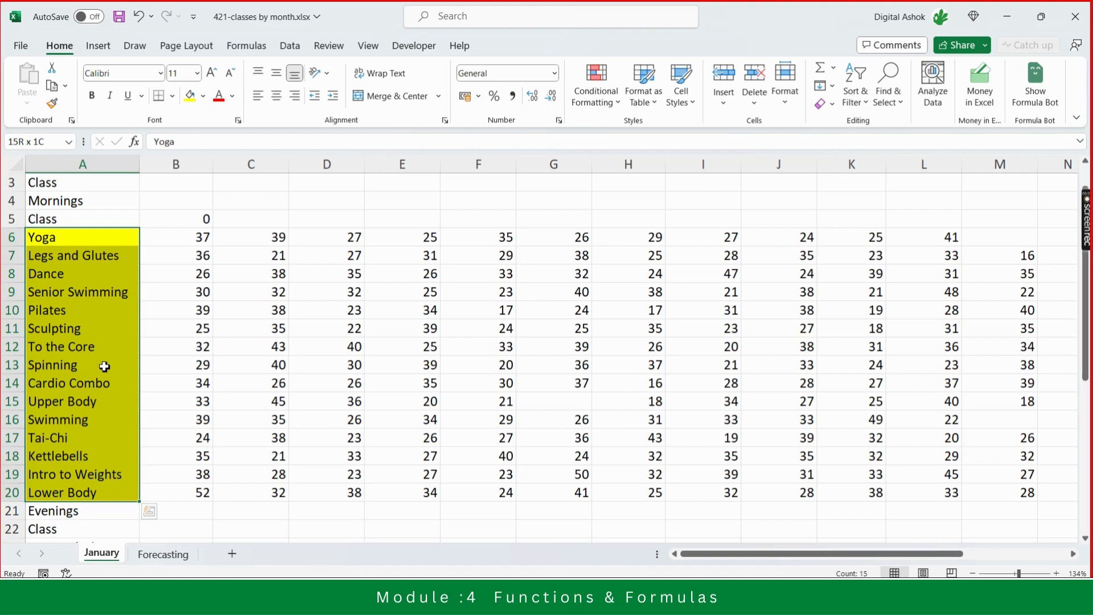
- Select the class-name column and then the Yoga row's values to compare their status-bar statistics
left_click(92, 239)
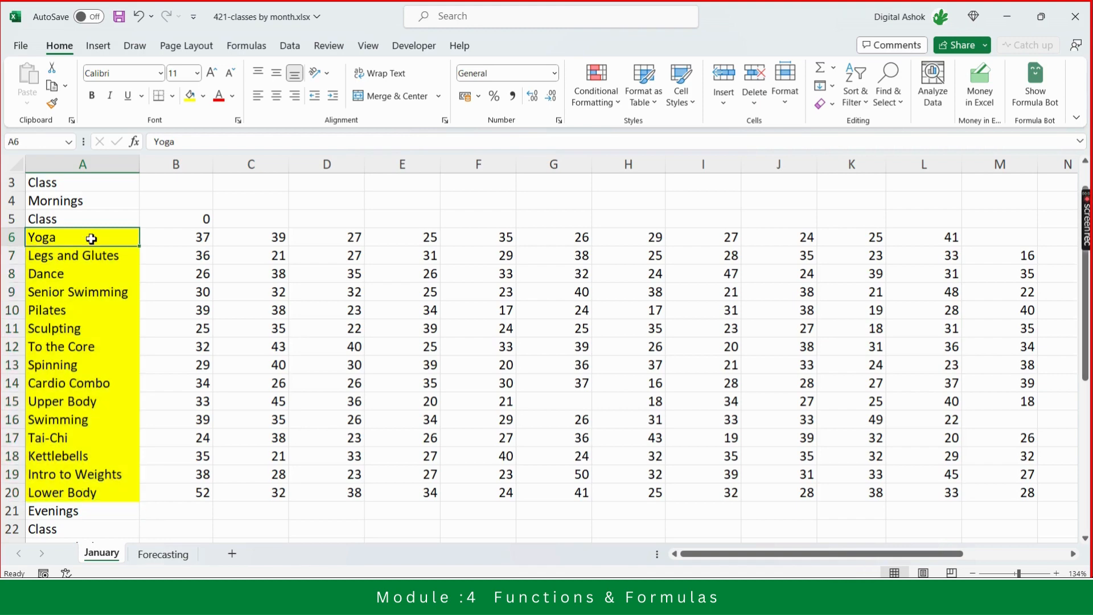
key("ctrl+shift+Down")
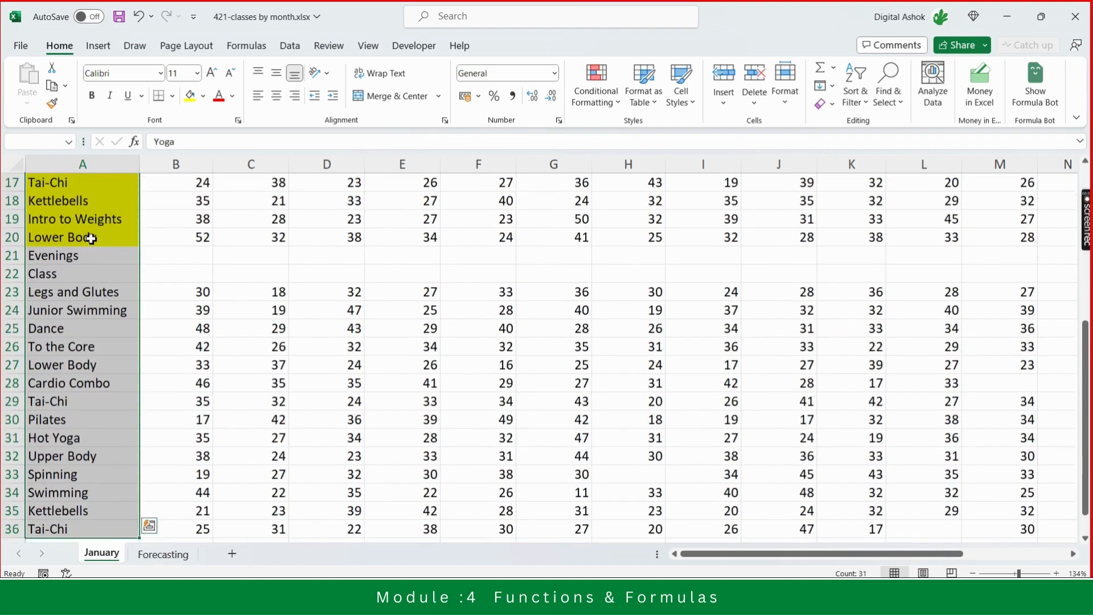
key("Up")
key("Down")
key("Right")
key("Right")
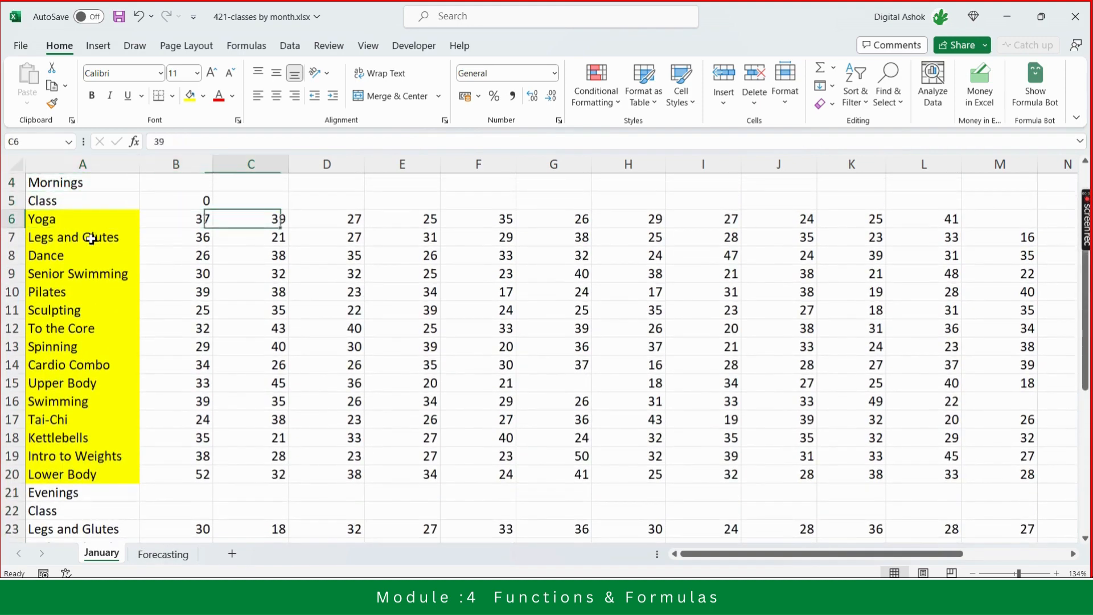
key("Left")
key("shift+Right")
key("shift+Right")
key("shift+Right")
key("shift+Right")
key("shift+Right")
key("shift+Right")
key("shift+Right")
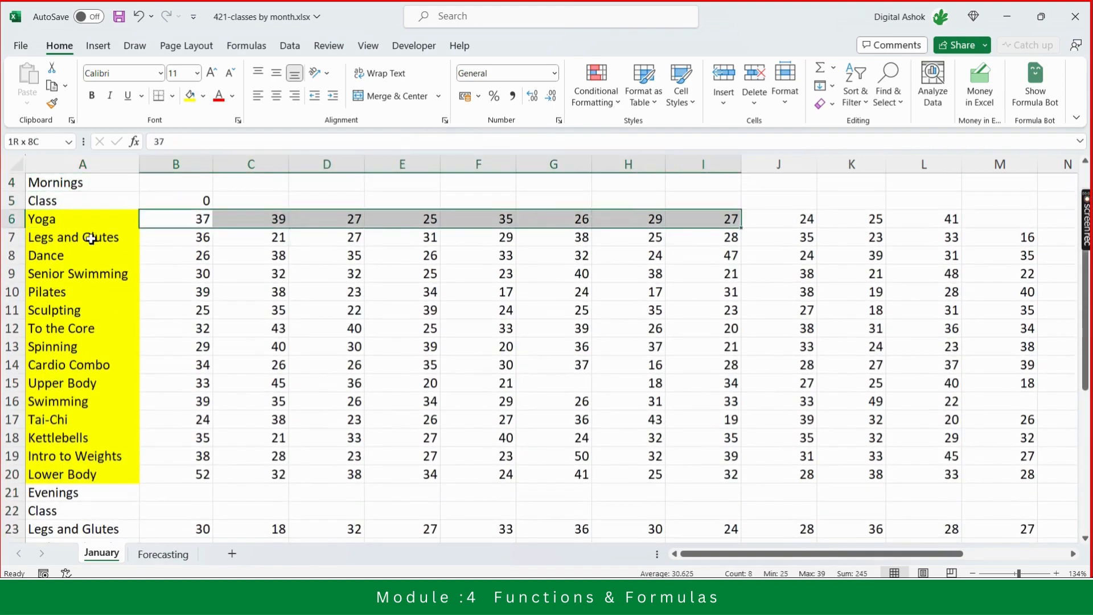
key("shift+Right")
key("shift+Right")
key("shift+Right")
key("shift+Right")
key("shift+Left")
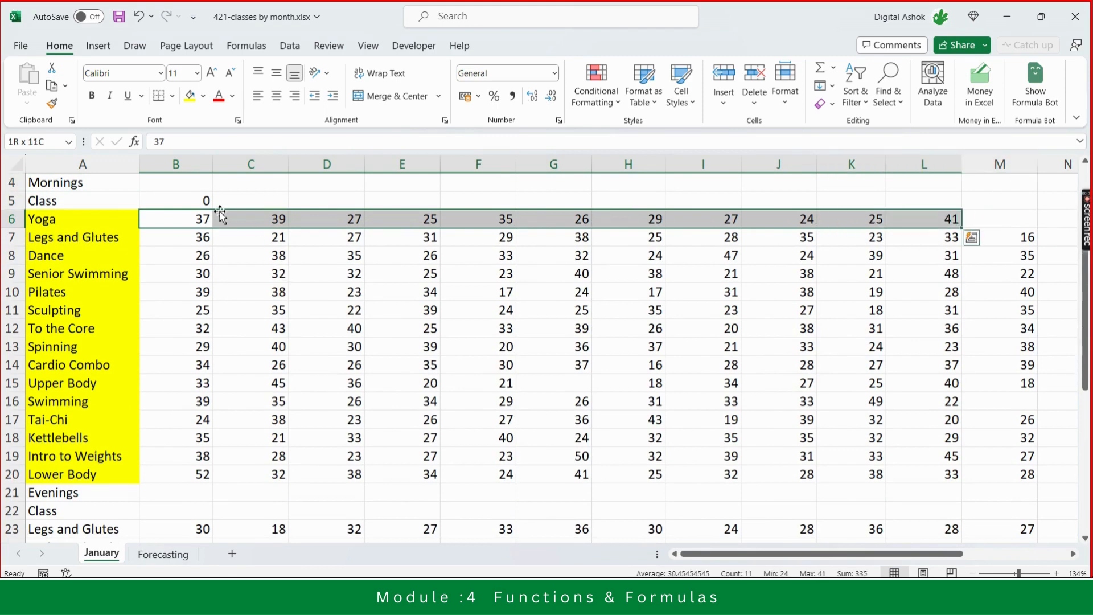
- Examine the COUNT formula in B5 against selections of the class names and the Yoga row's values
left_click(196, 196)
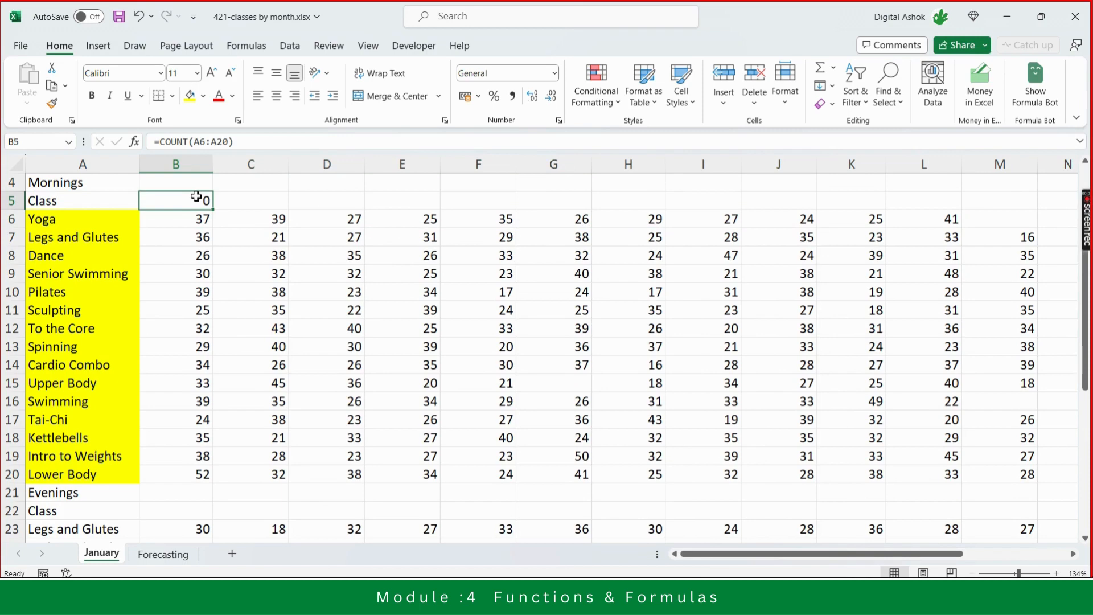
key("Down")
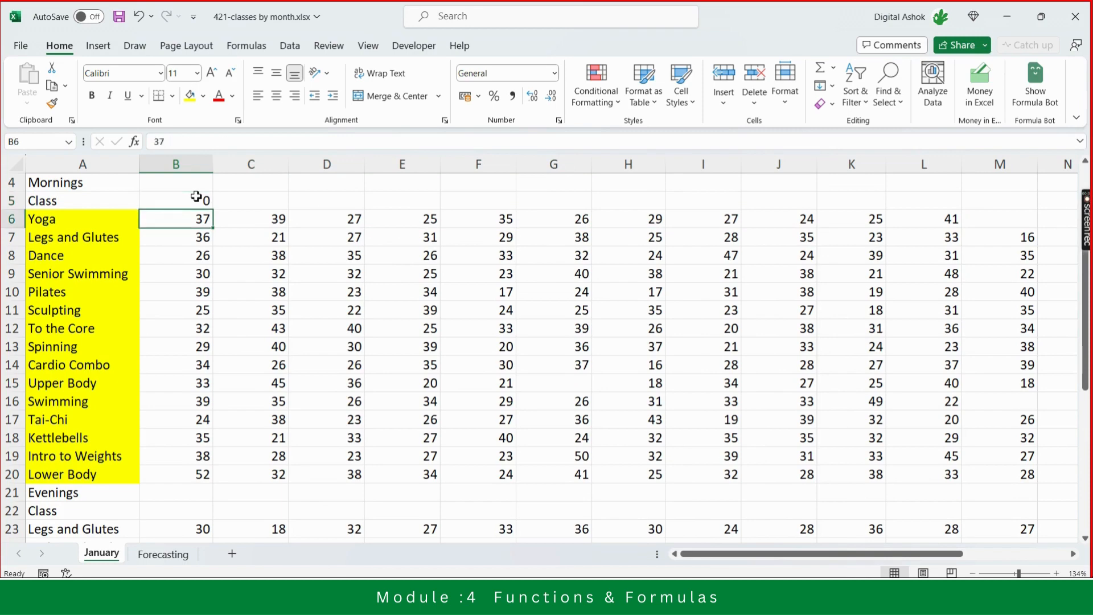
key("ctrl+shift+Right")
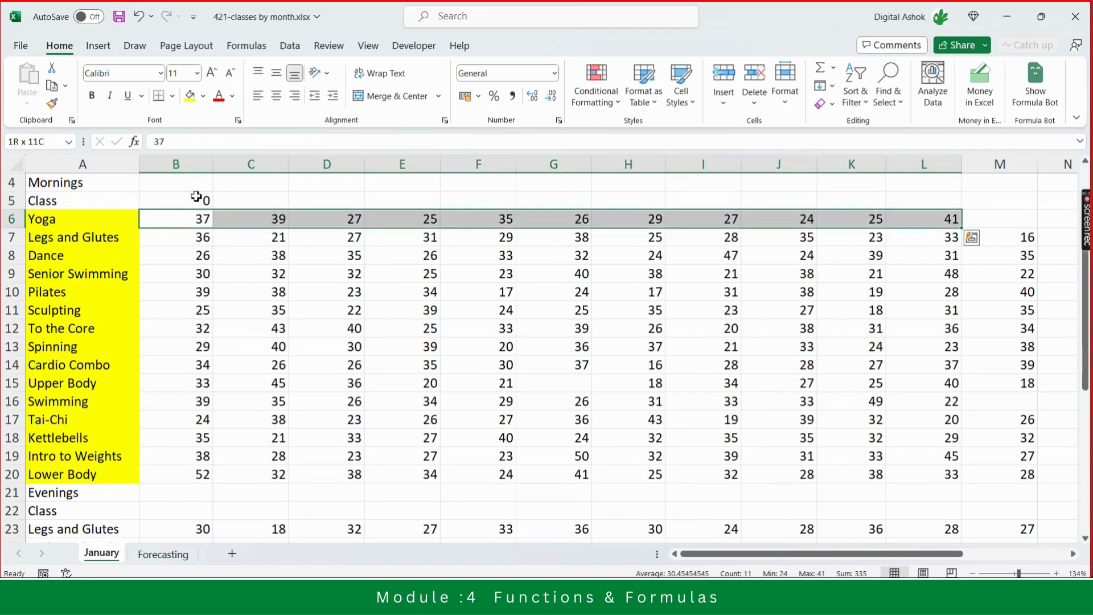
key("ctrl+Left")
key("ctrl+shift+Down")
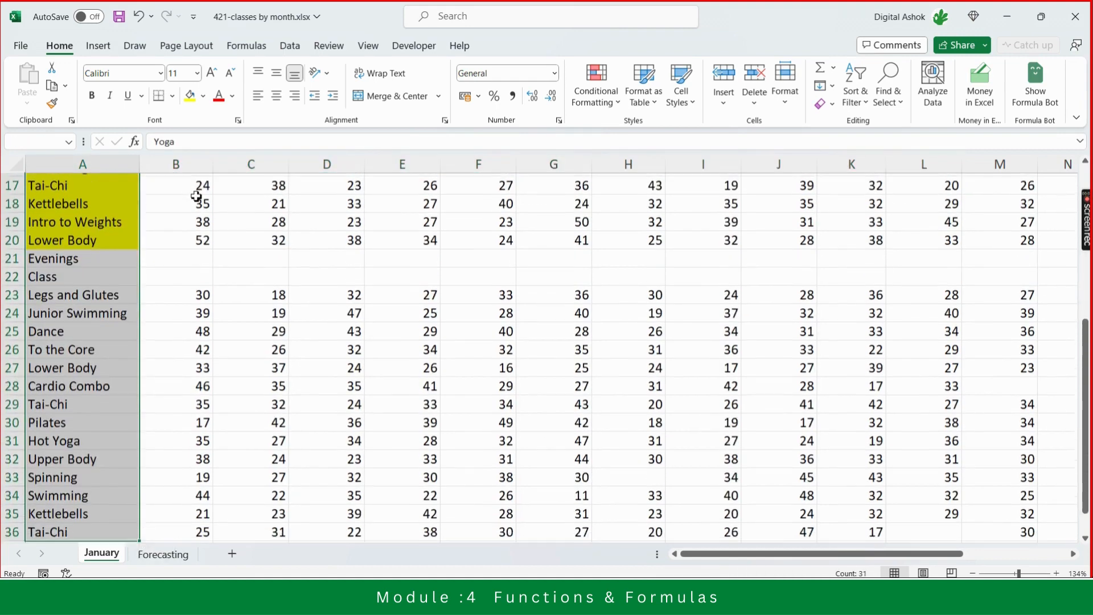
key("shift+Up")
key("Up")
key("Up")
key("Down")
key("Down")
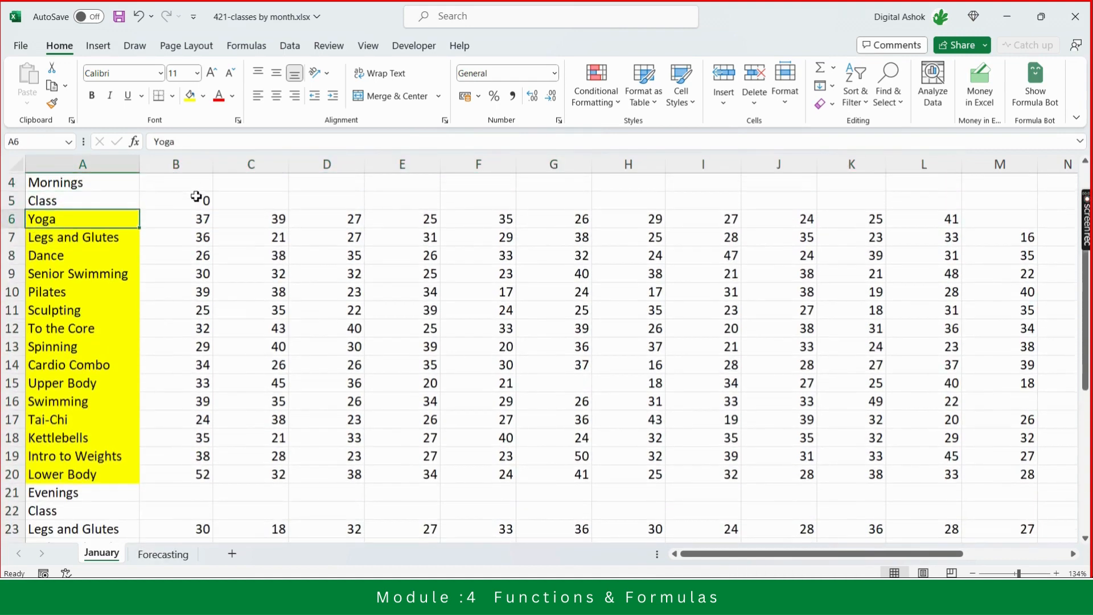
key("Right")
key("Up")
key("Down")
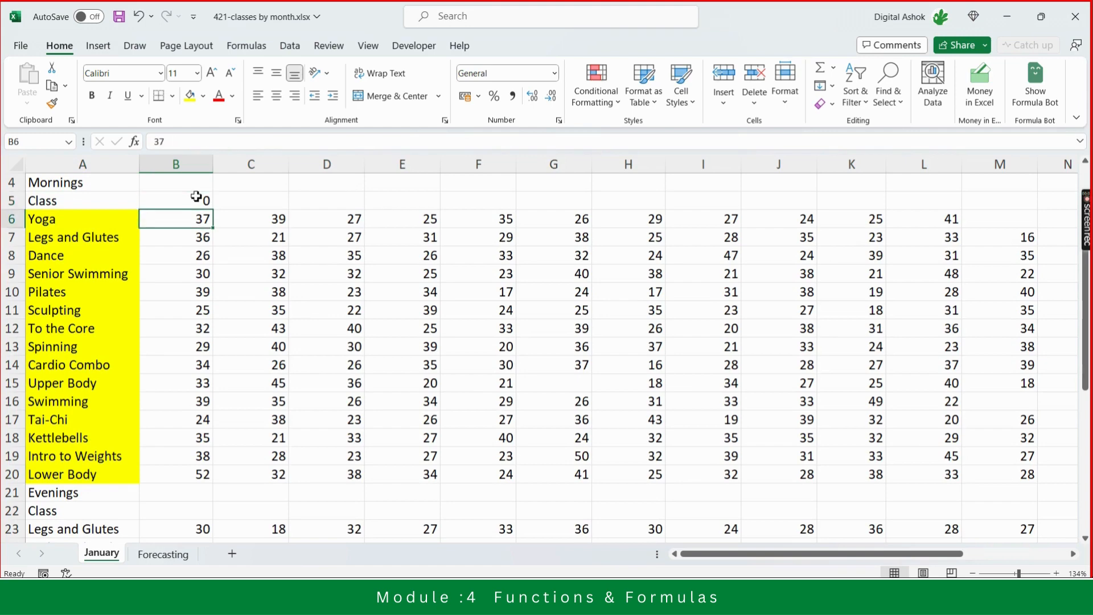
key("shift+Right")
key("shift+Right")
key("shift+Right")
key("shift+Right")
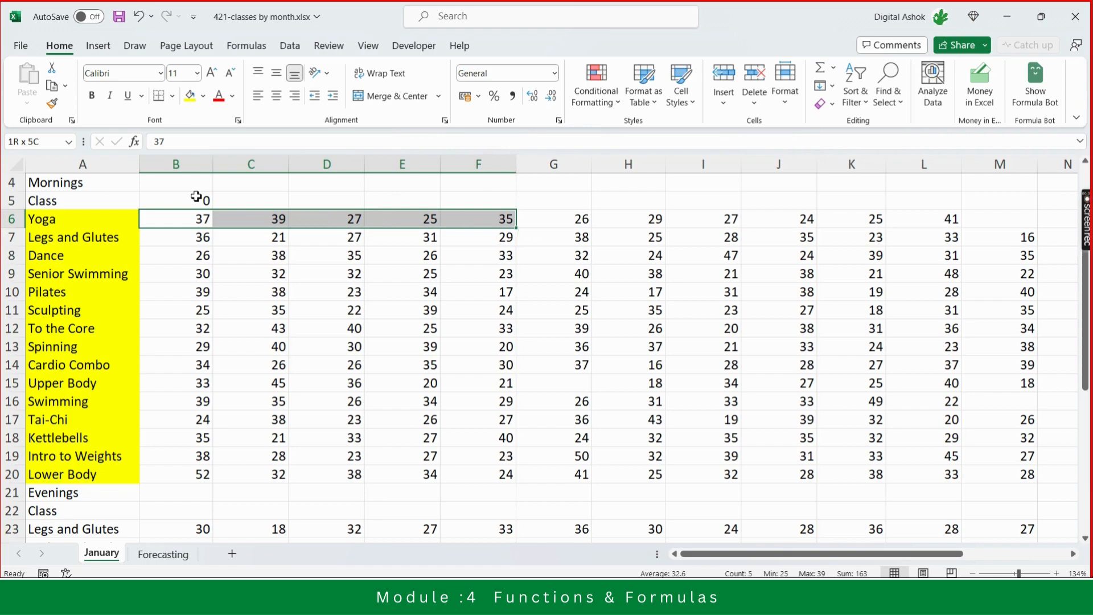
key("Left")
key("Right")
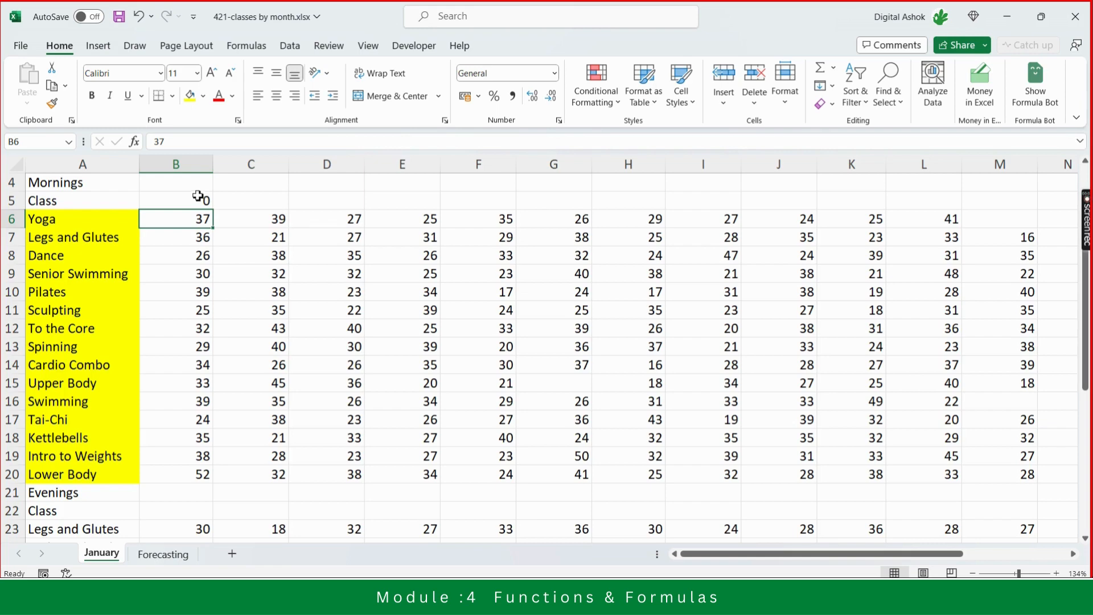
left_click(195, 199)
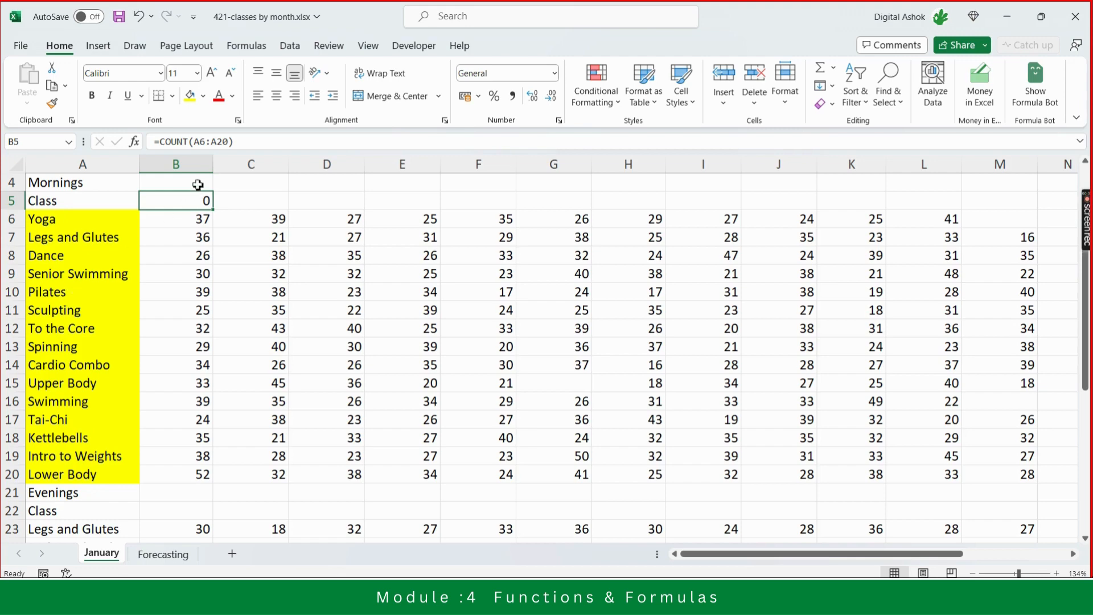
- Change the formula in B5 to =COUNTA(A6:A20) so it counts the class names
left_click(191, 142)
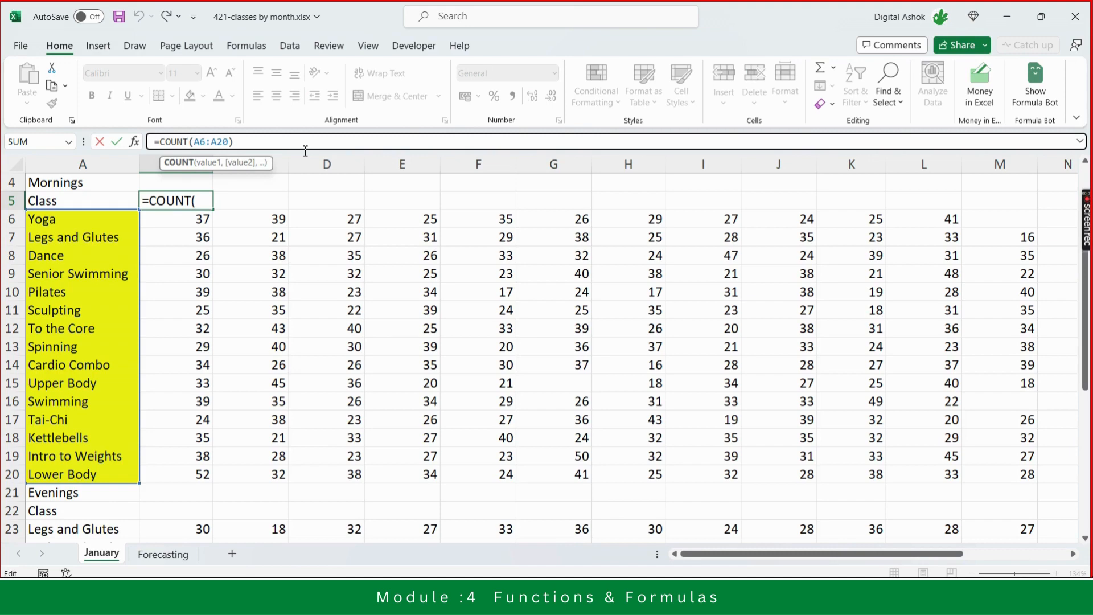
type("A")
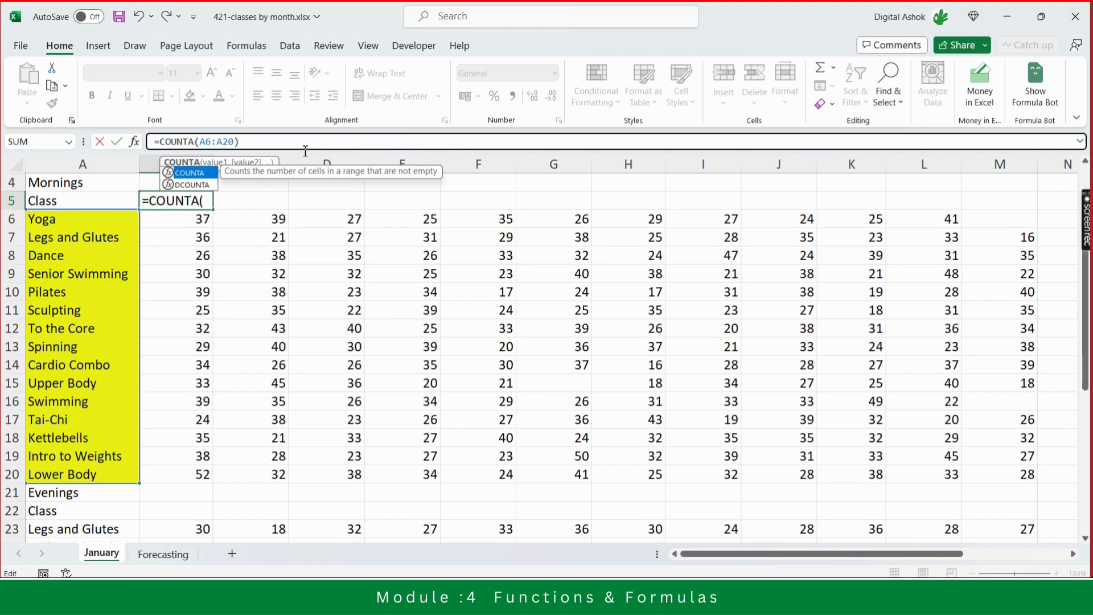
left_click(246, 142)
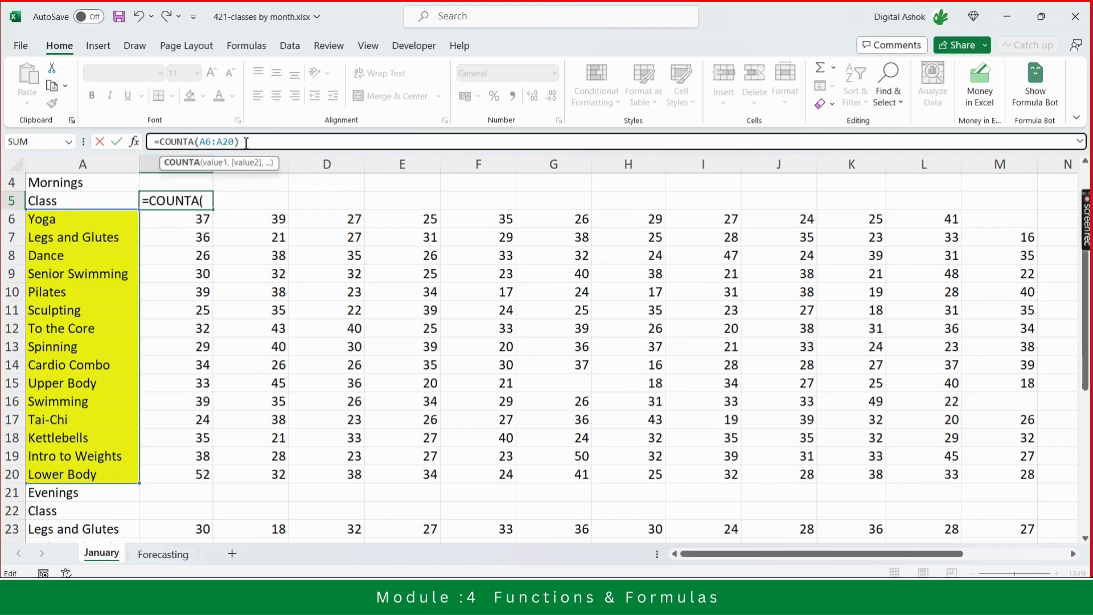
key("Return")
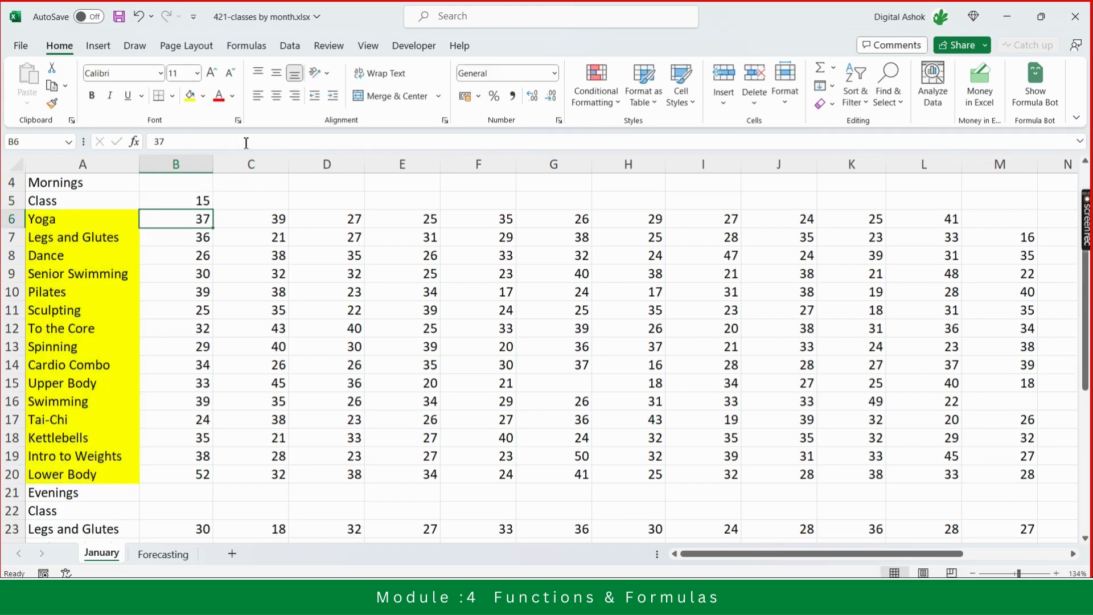
key("Up")
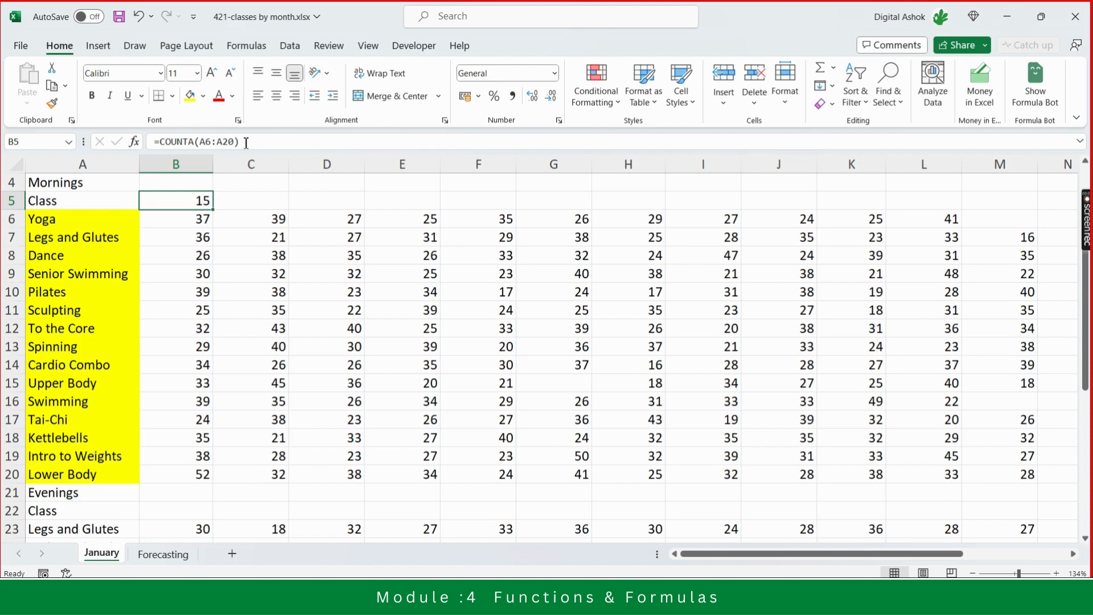
left_click(196, 141)
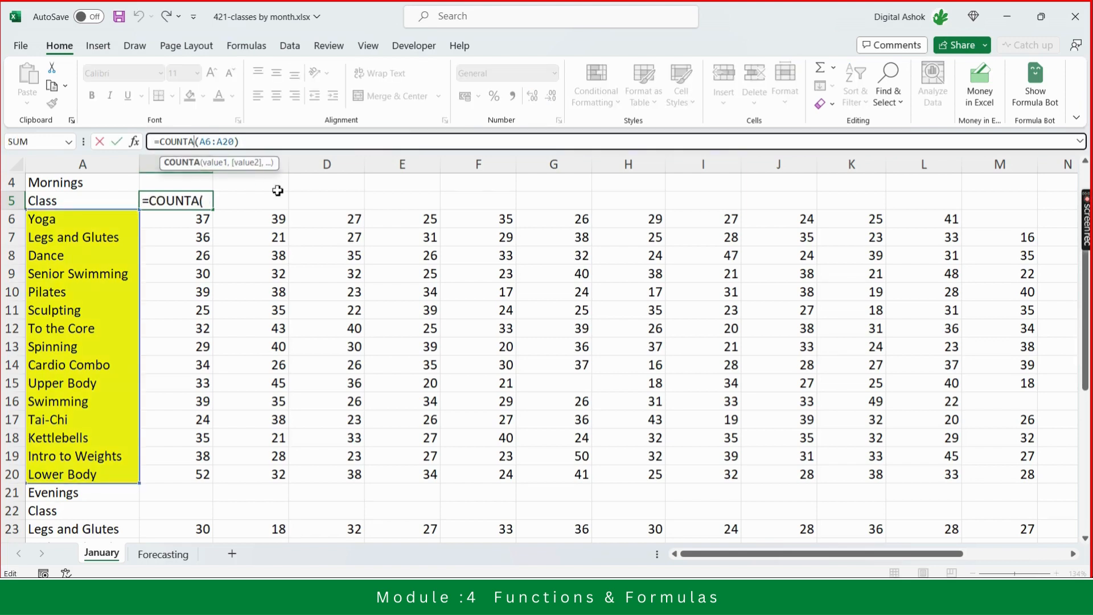
key("ctrl+Return")
- Review the Yoga row's Count formula in S6 alongside its empty M6 cell
key("Down")
key("Right")
key("Right")
key("Right")
key("Right")
key("Right")
key("Right")
key("Right")
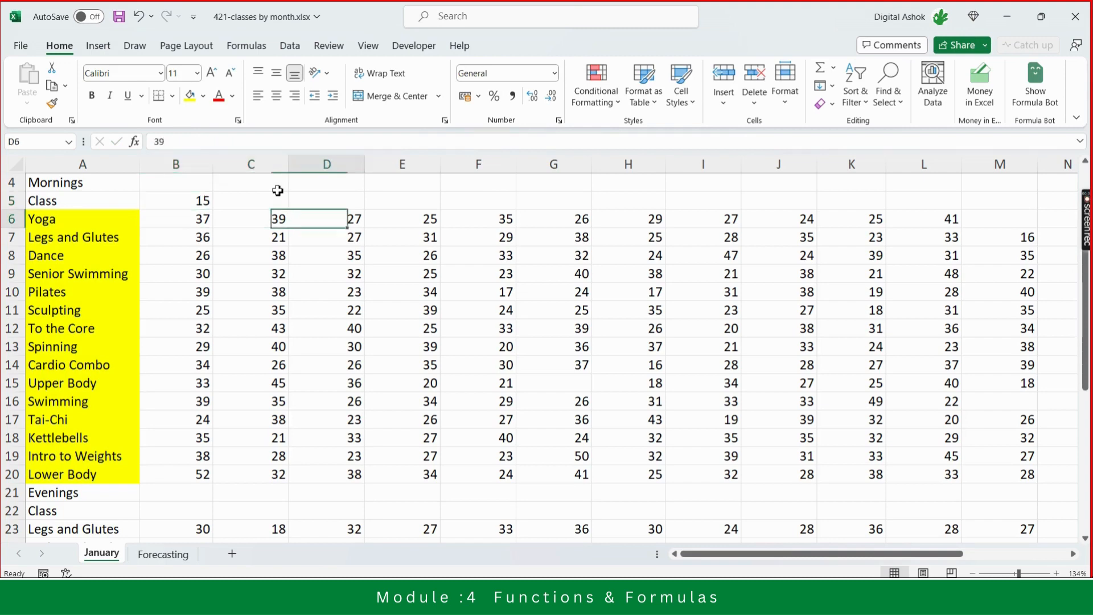
key("Right")
key("Right")
key("Right")
key("Right")
key("Right")
key("Right")
key("Right")
key("Right")
key("Right")
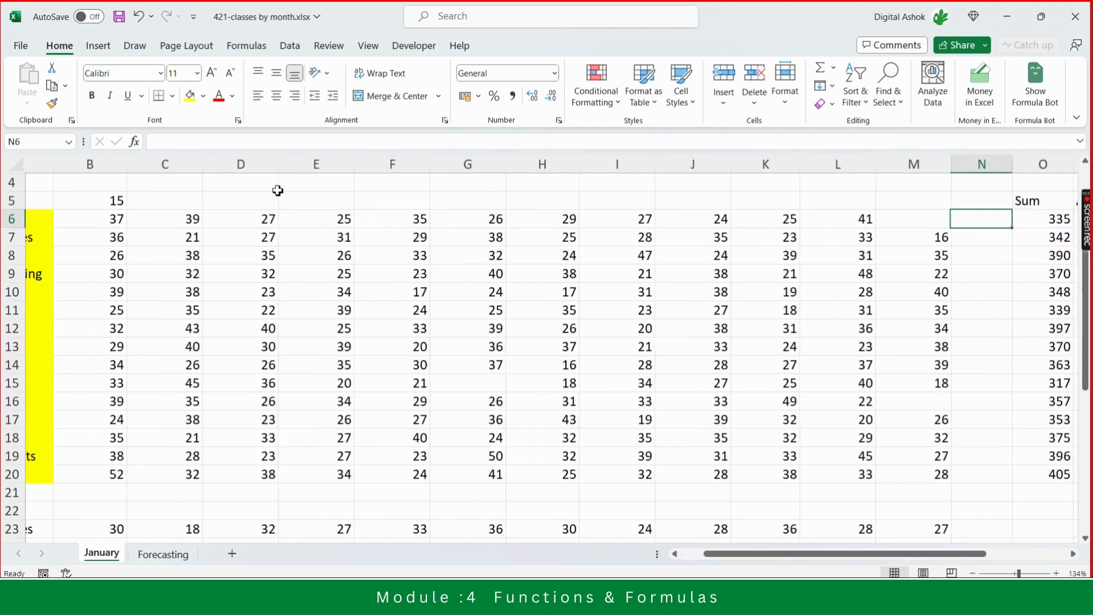
key("Right")
key("Right")
key("Right")
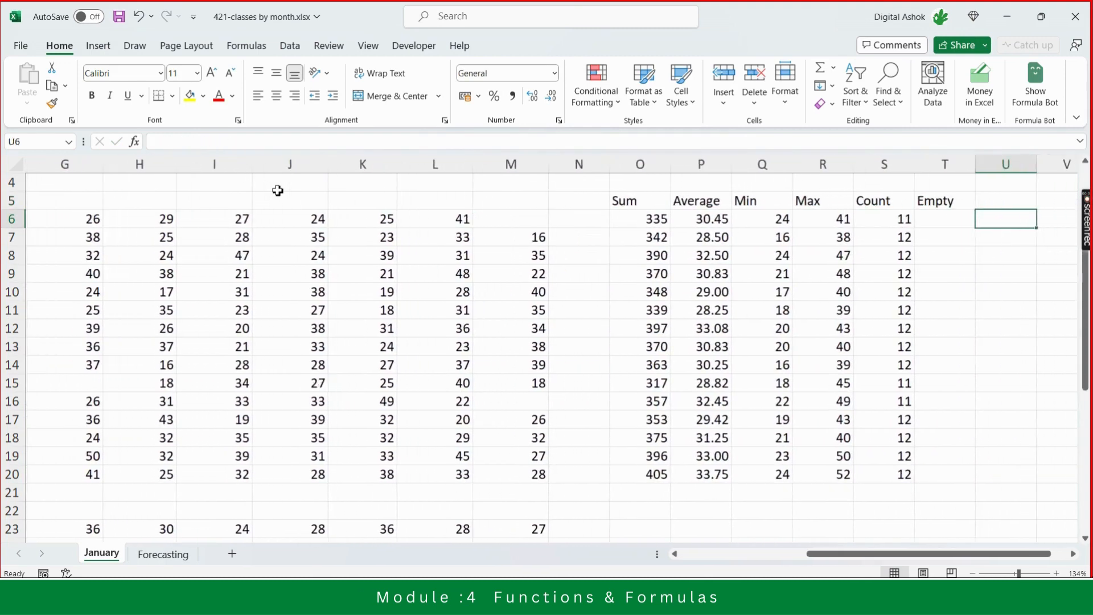
key("Left")
key("Left")
key("Left")
key("Left")
key("Left")
key("Left")
key("Left")
key("Left")
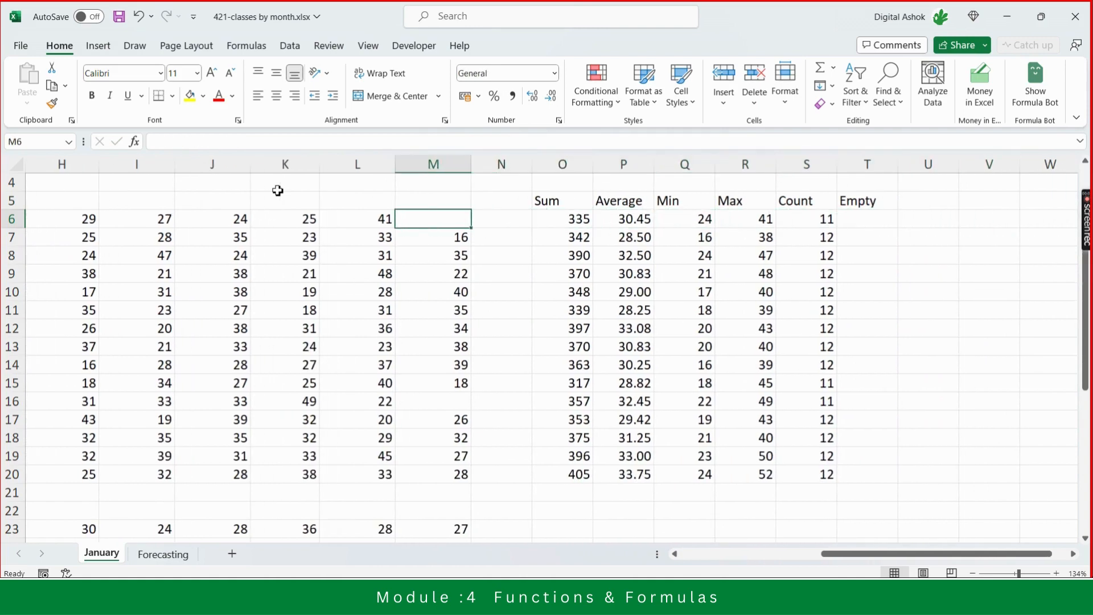
key("Right")
key("Right")
key("Right")
key("Right")
key("Right")
key("Right")
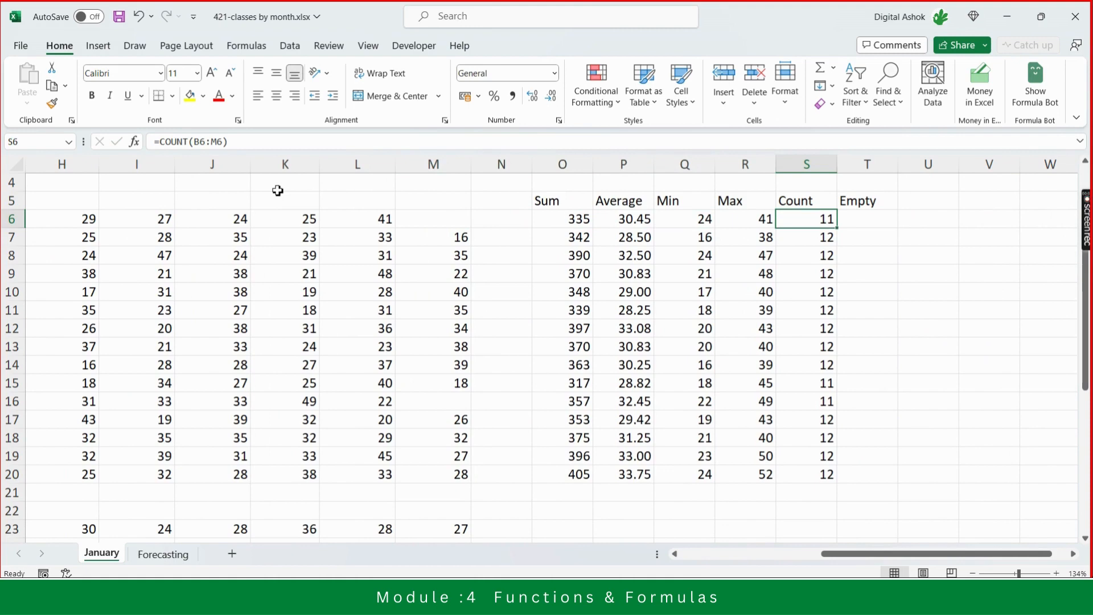
left_click(453, 218)
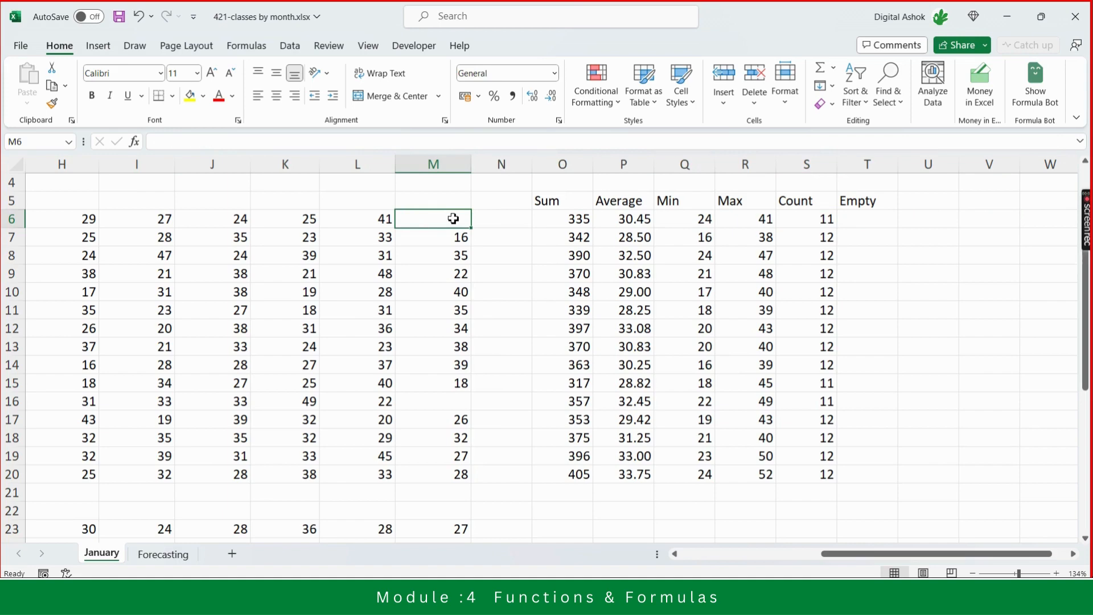
- Select the Yoga row's values from B6 to M6 to check the status-bar statistics
key("Left")
key("Left")
key("Left")
key("Left")
key("Left")
key("Left")
key("Left")
key("Left")
key("Left")
key("Left")
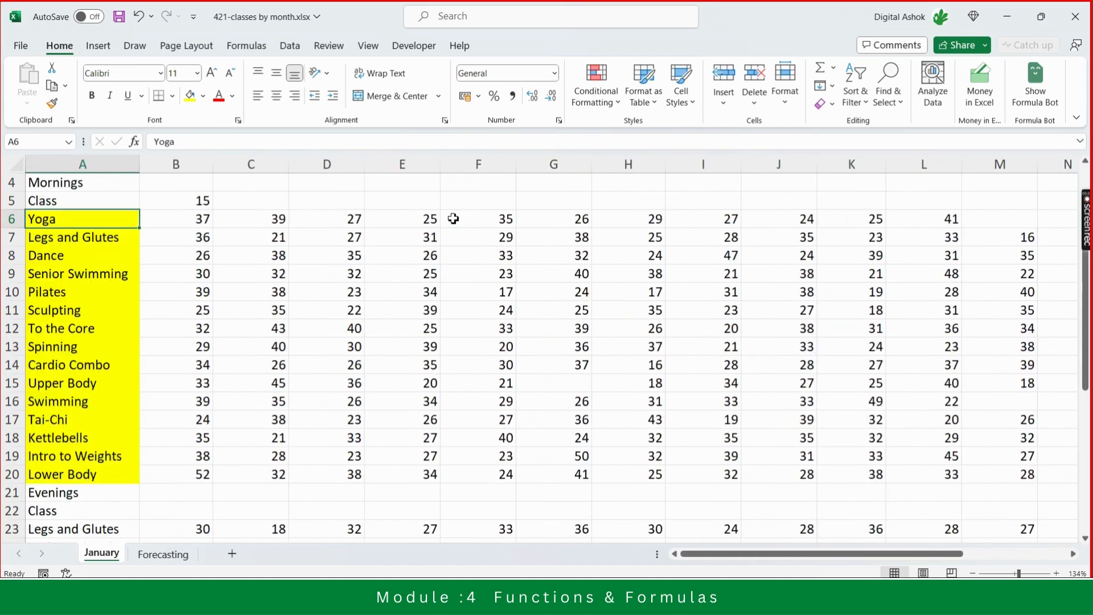
key("Left")
key("ctrl+shift+Right")
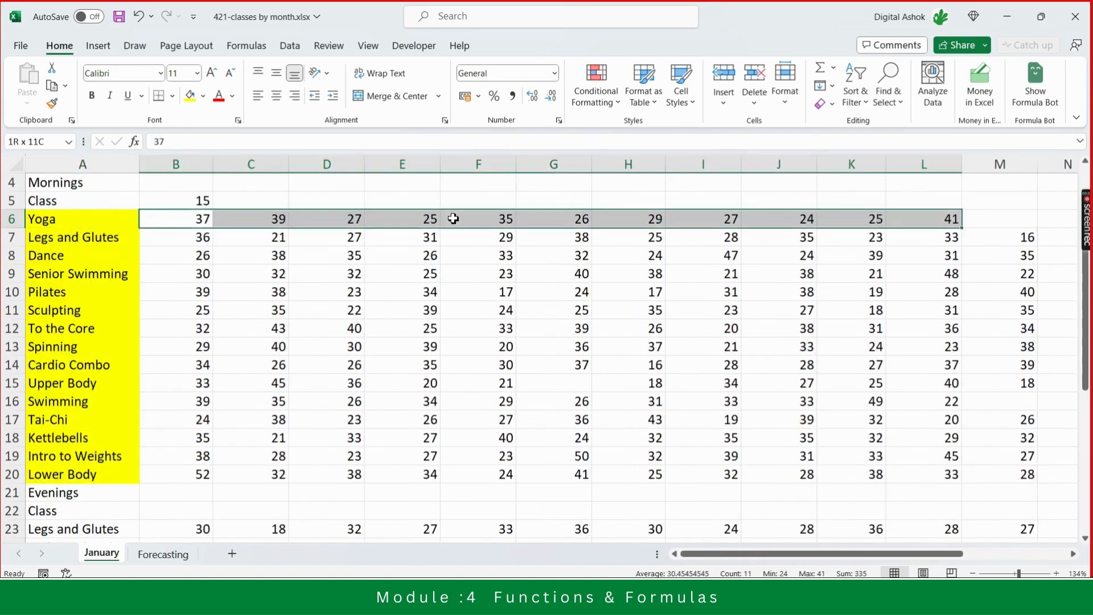
key("shift+Right")
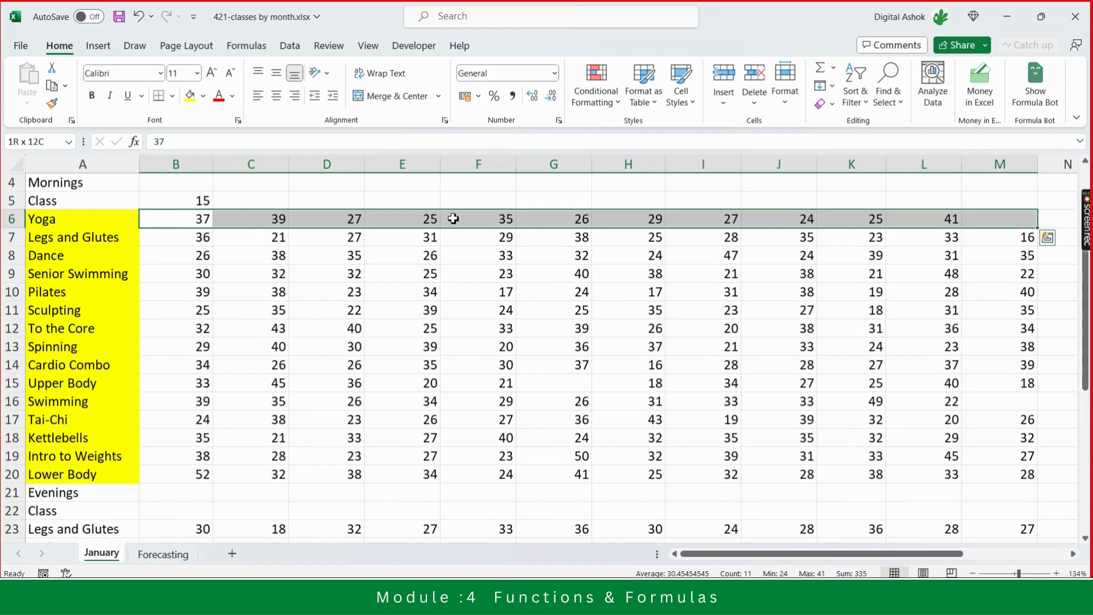
left_click(996, 223)
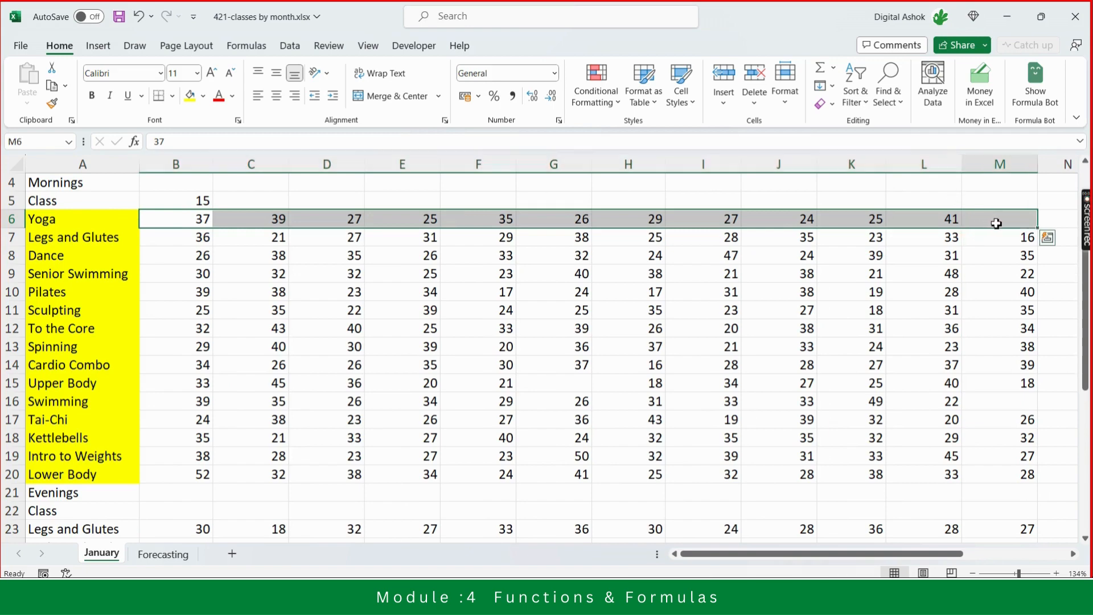
- Inspect the Upper Body row's empty cells and its Average and Min formulas
key("Down")
key("Down")
key("Down")
key("Down")
key("Down")
key("Down")
key("Down")
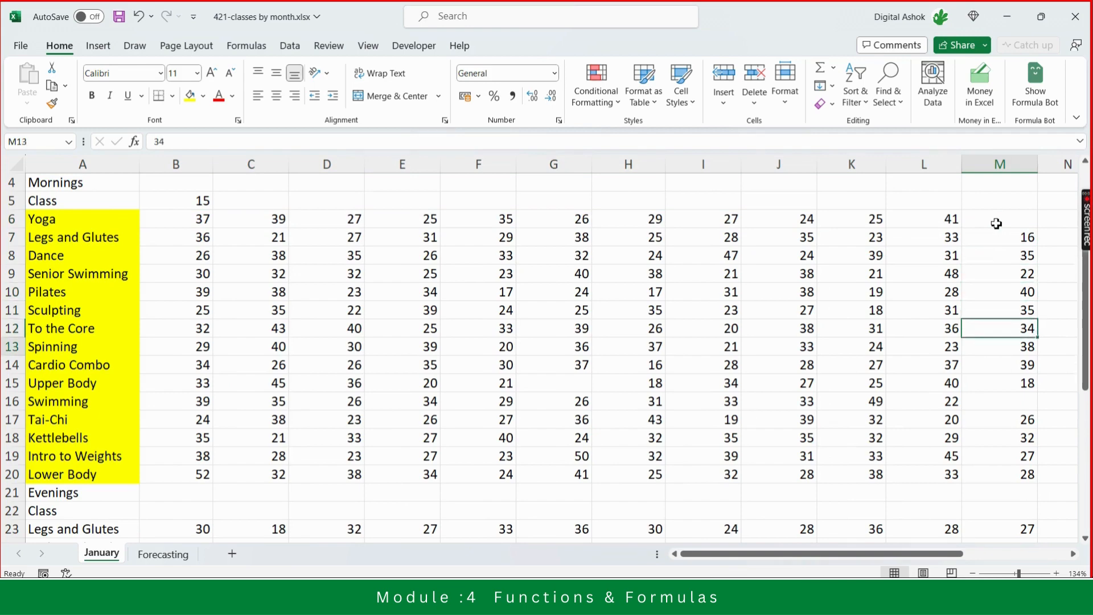
key("Left")
key("Left")
key("Left")
key("Left")
key("Left")
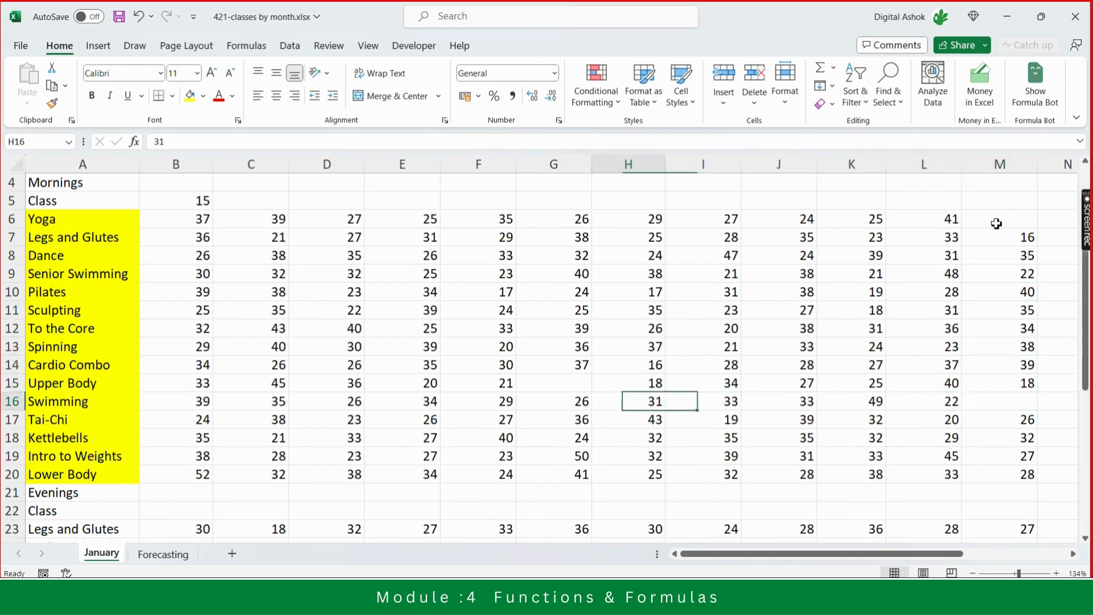
key("Up")
key("Left")
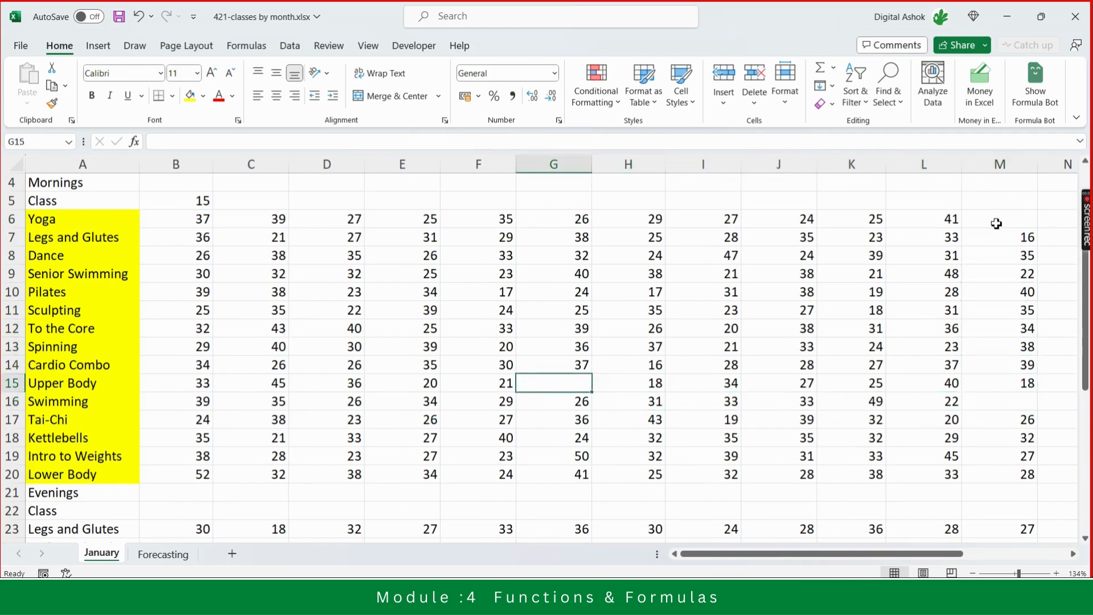
key("Left")
key("Left")
key("Left")
key("Right")
key("Right")
key("Right")
key("Right")
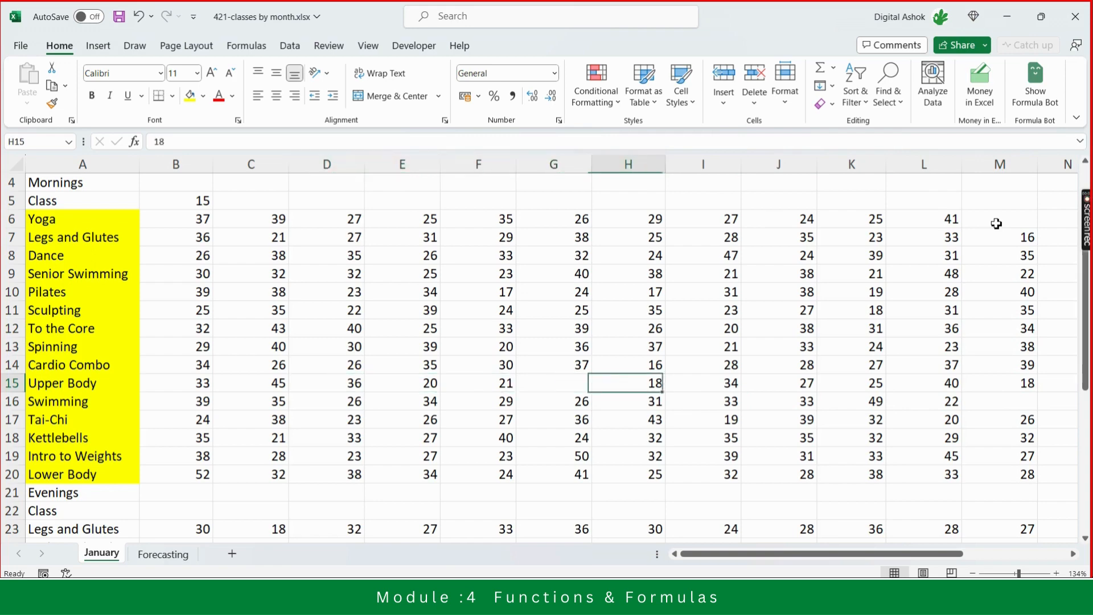
key("Right")
key("Right")
key("Right")
key("Right")
key("Right")
key("Right")
key("Right")
key("Right")
key("Right")
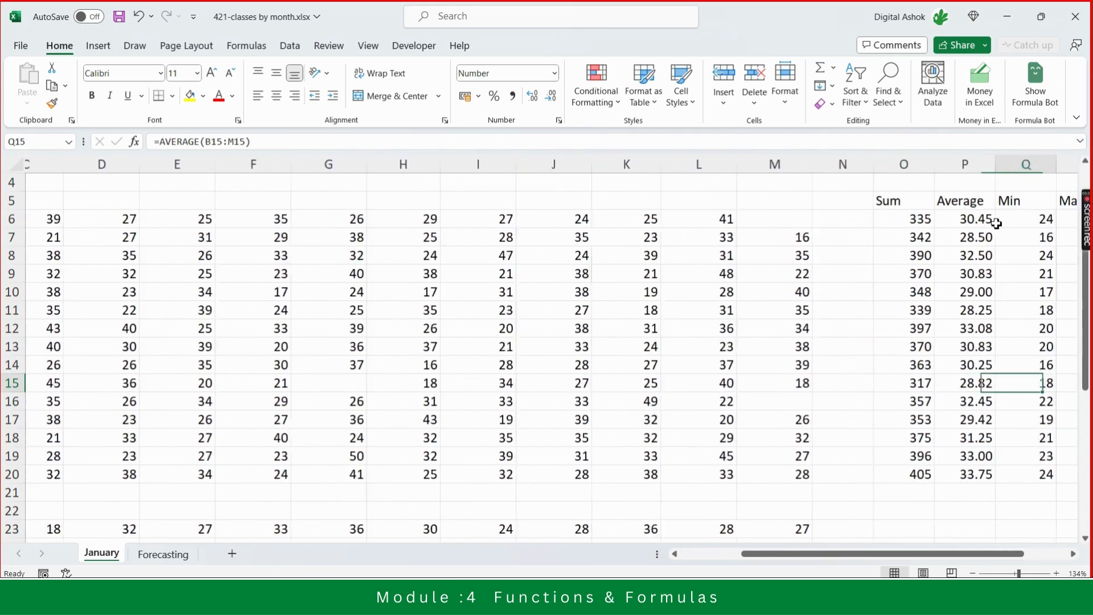
- Enter =COUNTBLANK(B6:M6) in T6 to count the Yoga row's empty cells
key("Right")
key("Right")
key("Right")
key("Right")
key("Left")
key("Up")
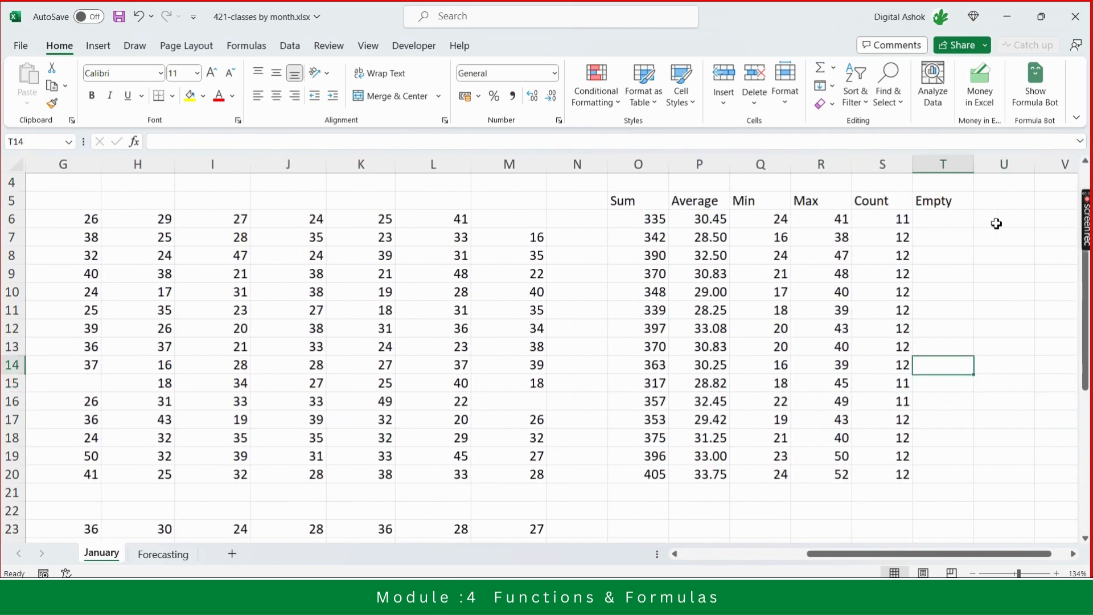
key("Up")
key("Up")
key("Up")
key("Up")
key("Up")
key("Up")
key("Up")
key("Up")
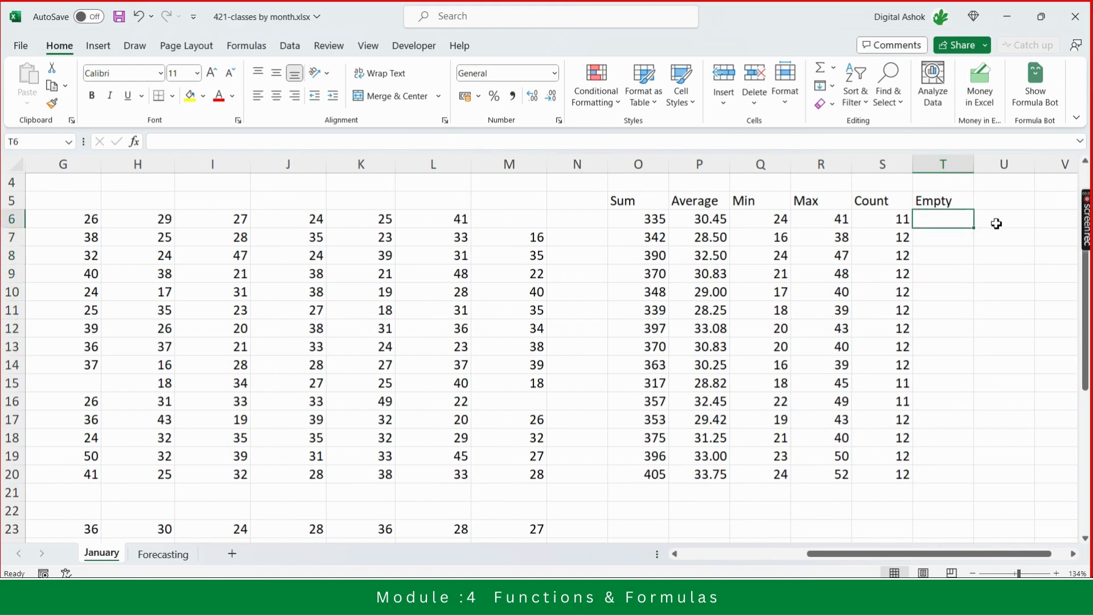
type("=")
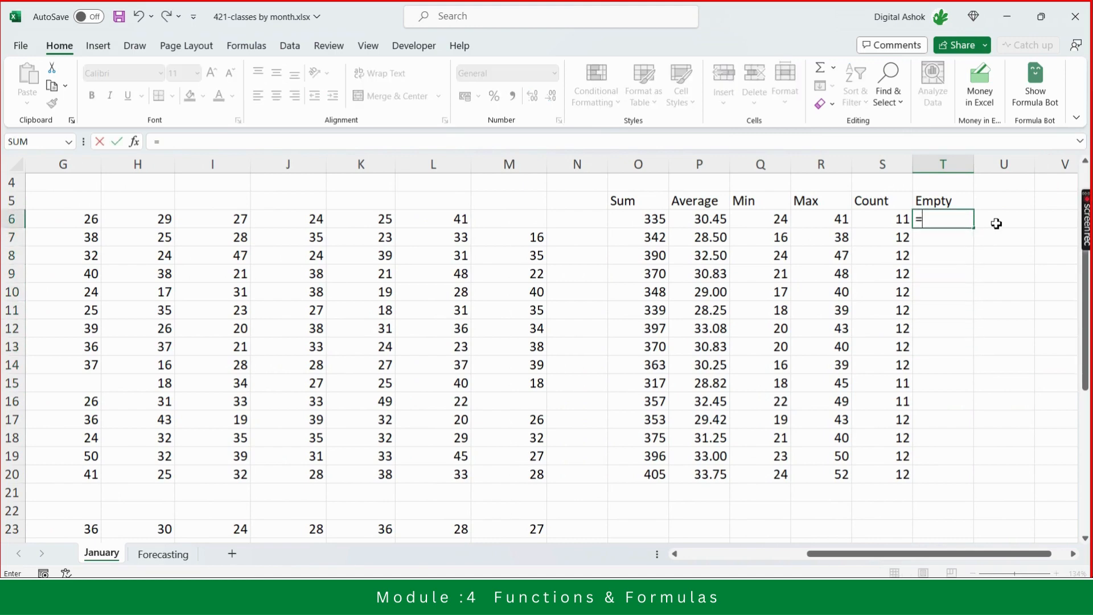
type("COUN")
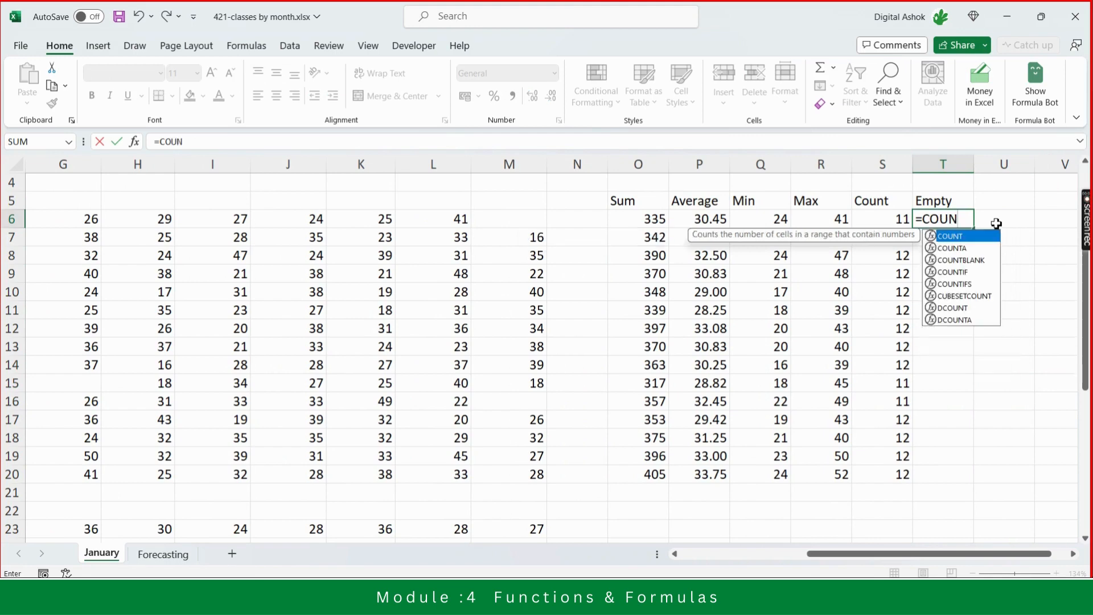
type("TBLANK")
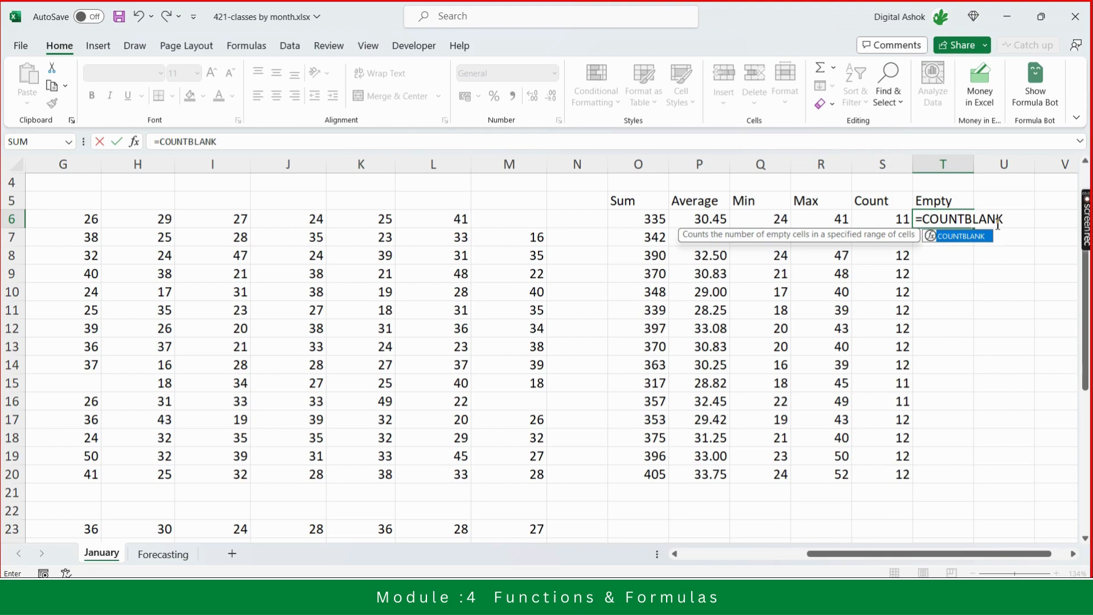
type("(")
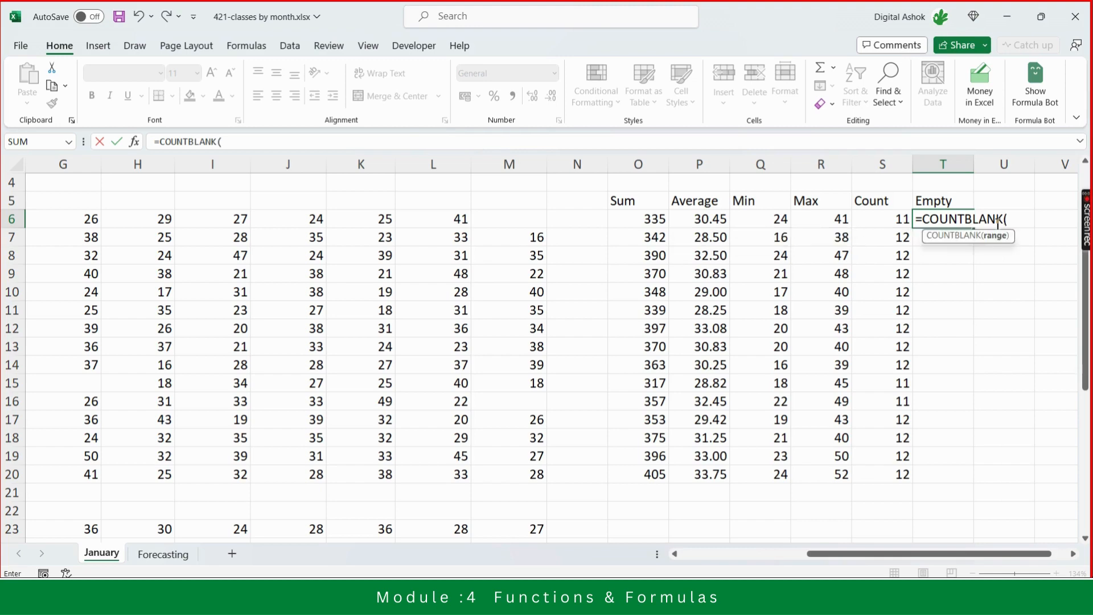
key("Left")
key("Left")
key("Left")
key("Left")
key("Left")
key("Left")
key("Left")
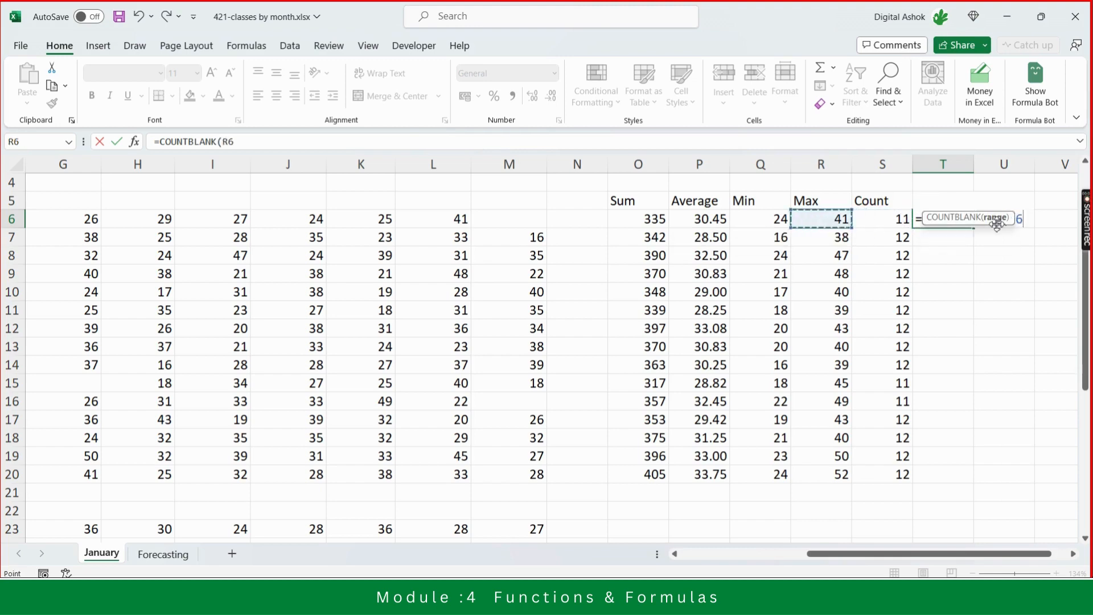
key("shift+Left")
key("shift+Left")
key("shift+Left")
key("shift+Left")
key("shift+Left")
key("shift+Left")
key("shift+Left")
key("shift+Left")
key("shift+Left")
key("shift+Left")
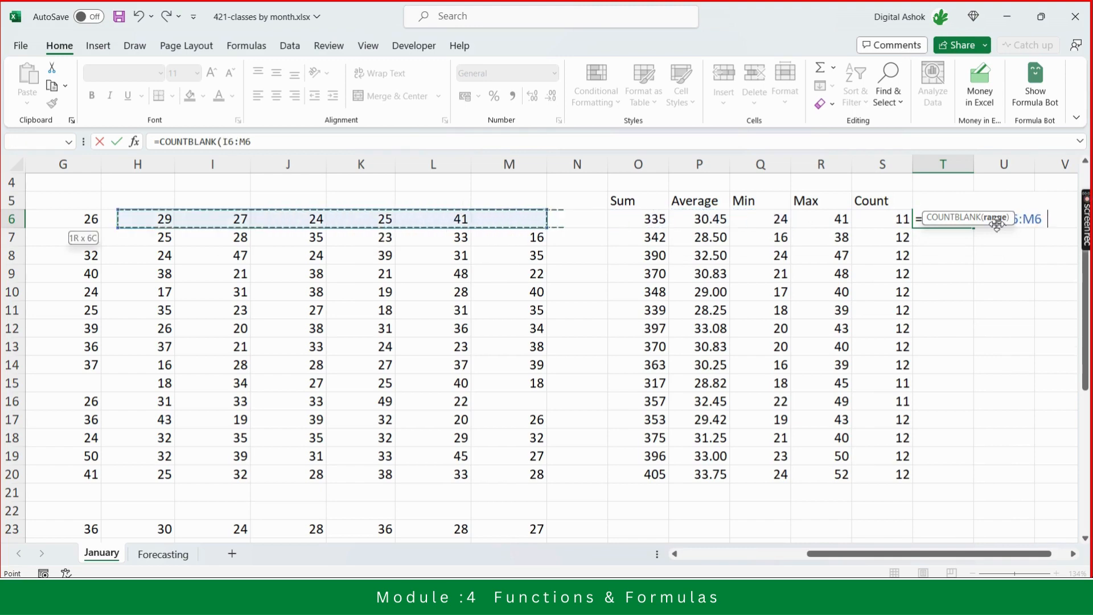
key("shift+Left")
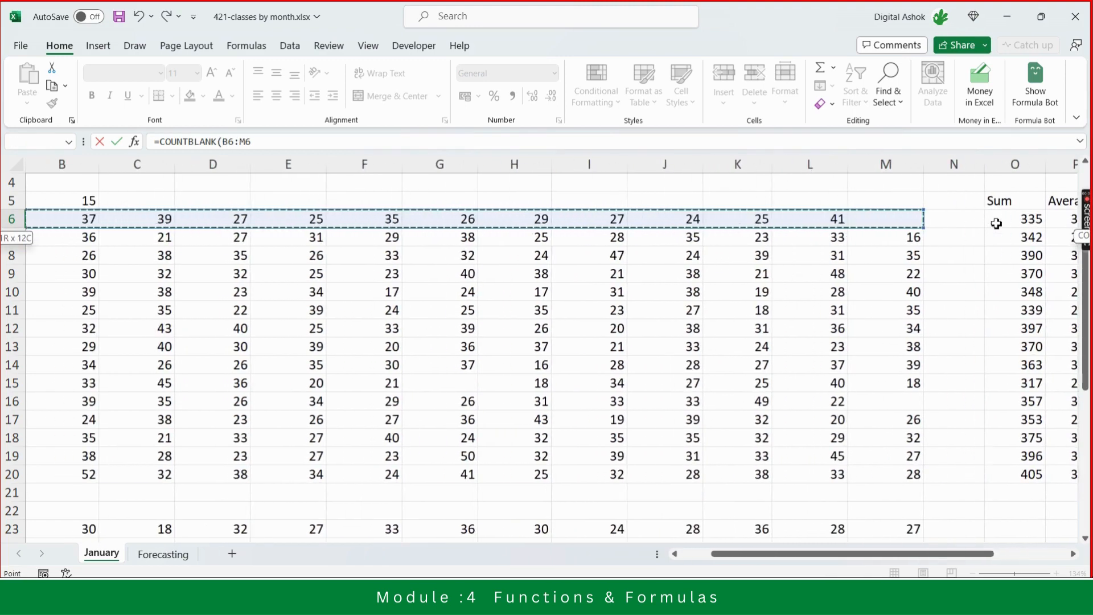
key("shift+Left")
key("shift+Right")
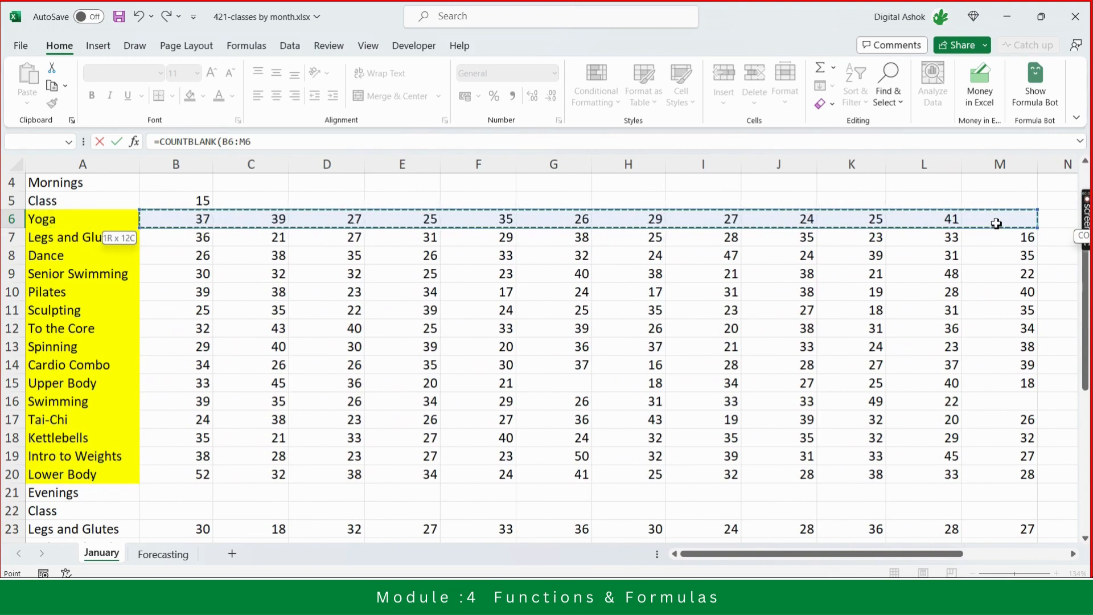
type(")")
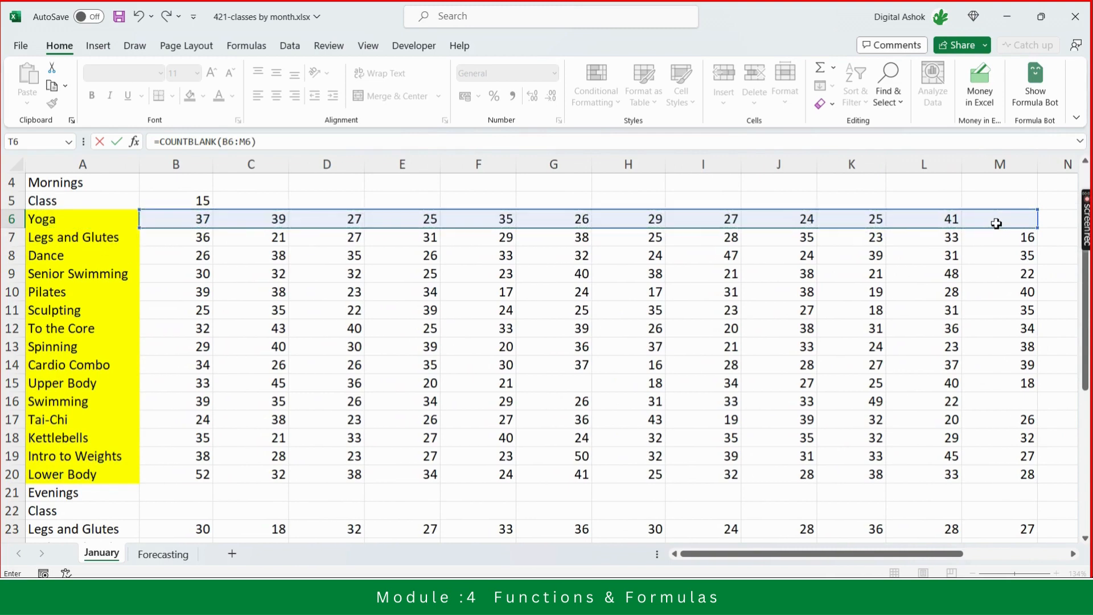
key("Return")
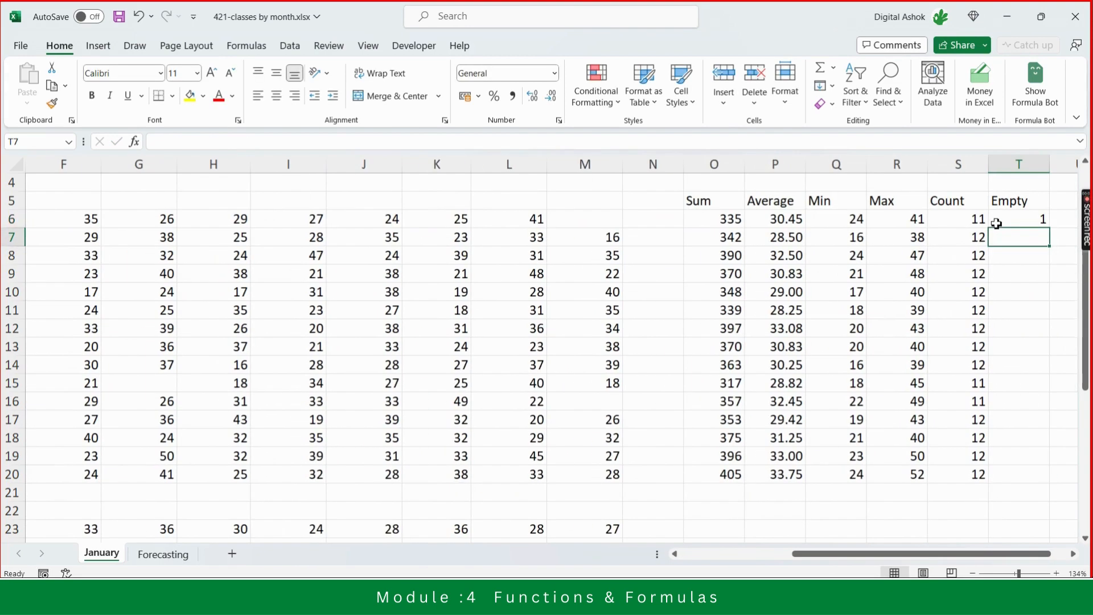
- Fill the Empty formula from T6 down through T20 for every class row
key("Up")
key("Left")
key("Left")
key("Left")
key("Left")
key("Left")
key("Left")
key("Left")
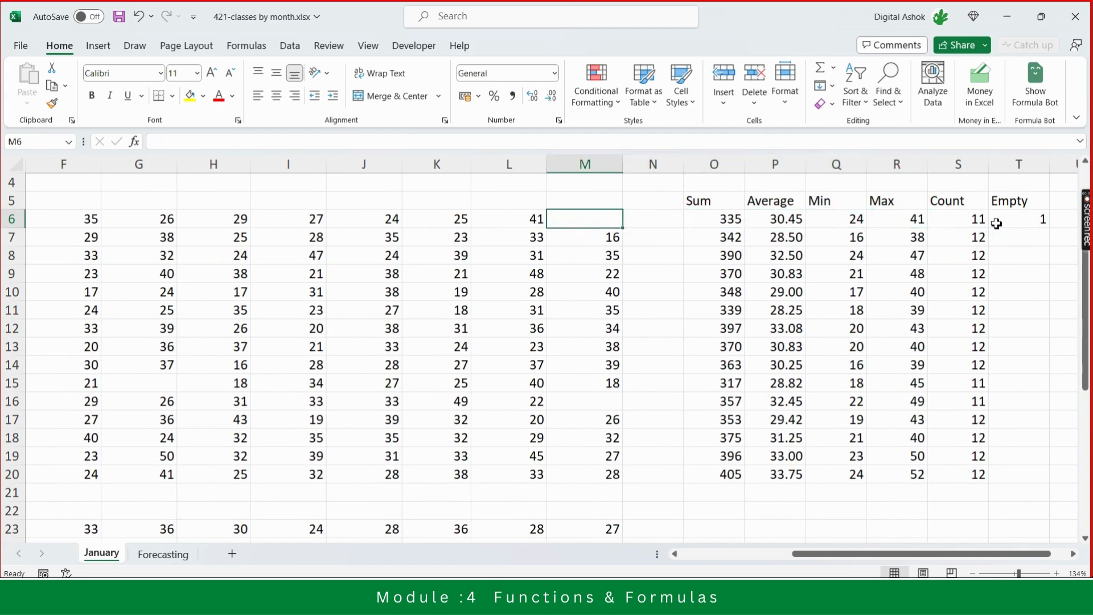
key("Right")
key("Right")
key("Right")
key("Right")
key("Right")
key("Right")
key("Right")
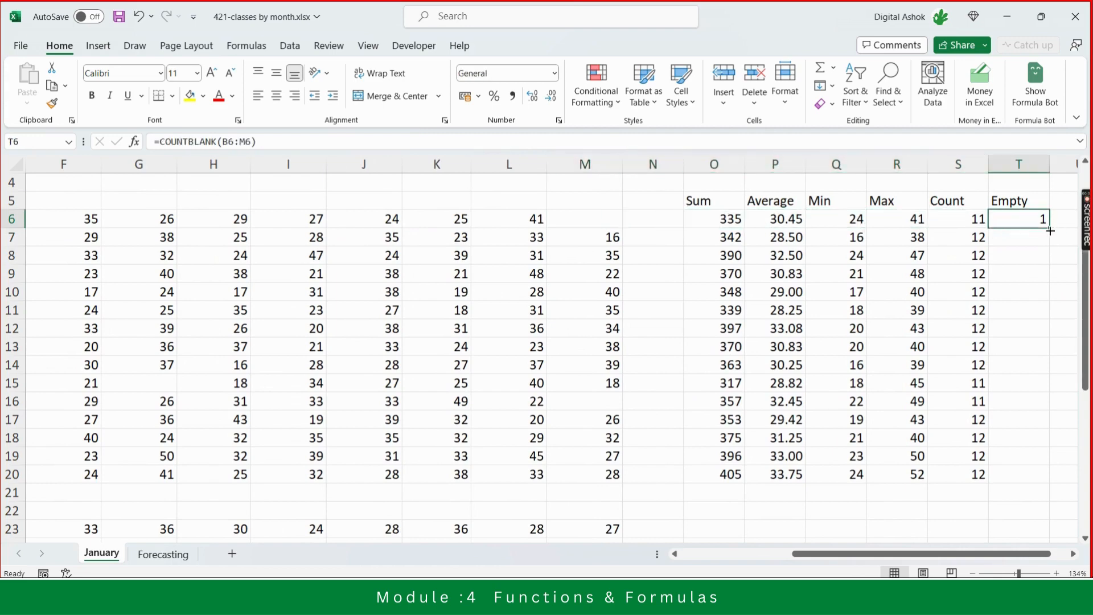
left_click_drag(1051, 230, 1054, 481)
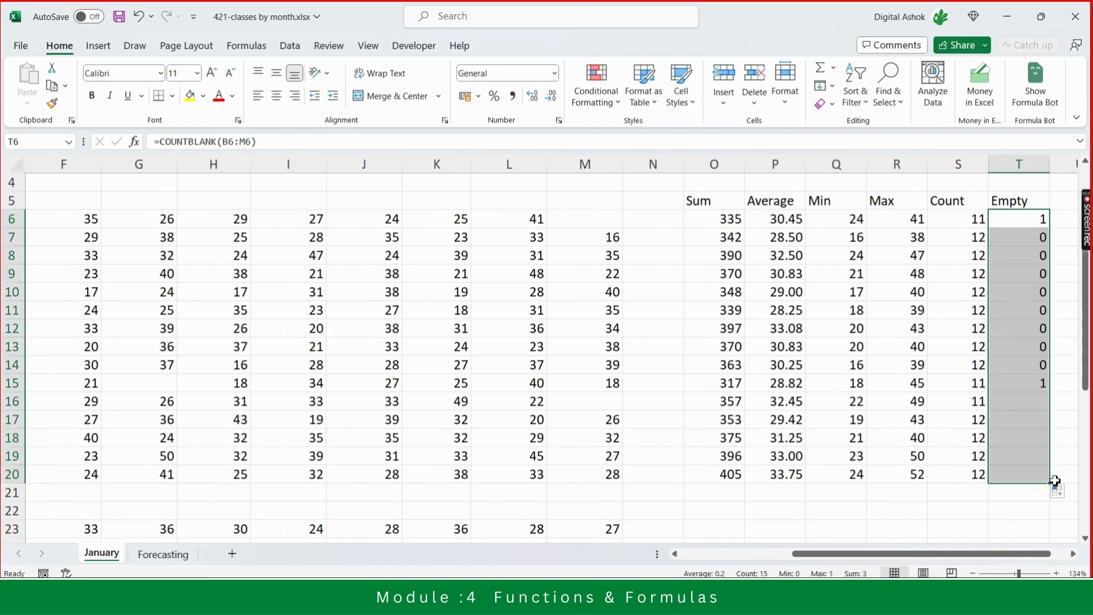
- Clear the Yoga value in L6 to test the Empty count, then undo the deletion
left_click(1027, 397)
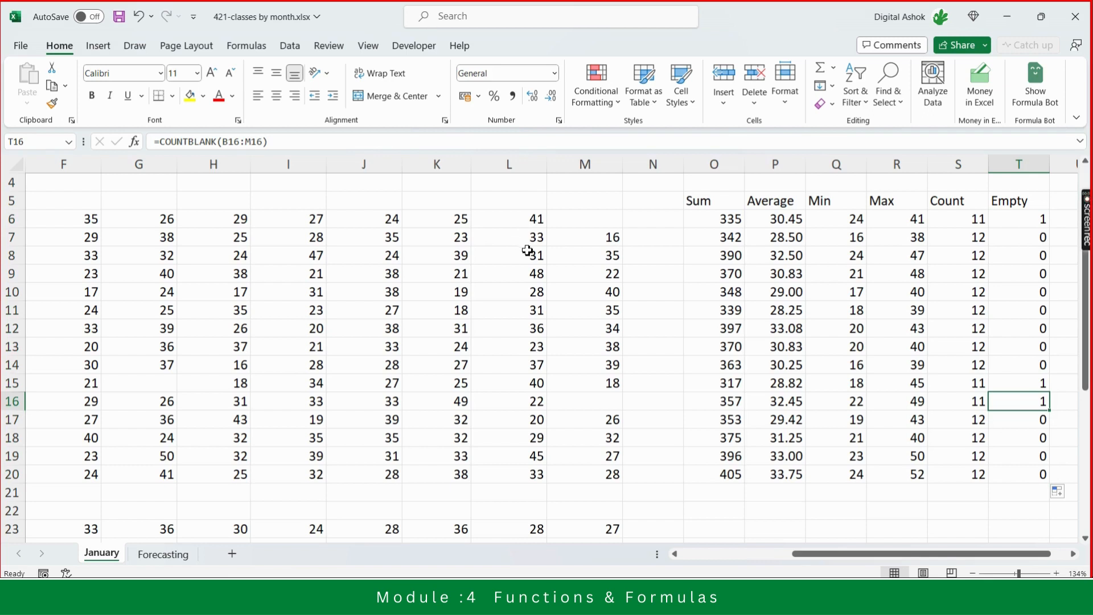
left_click(524, 220)
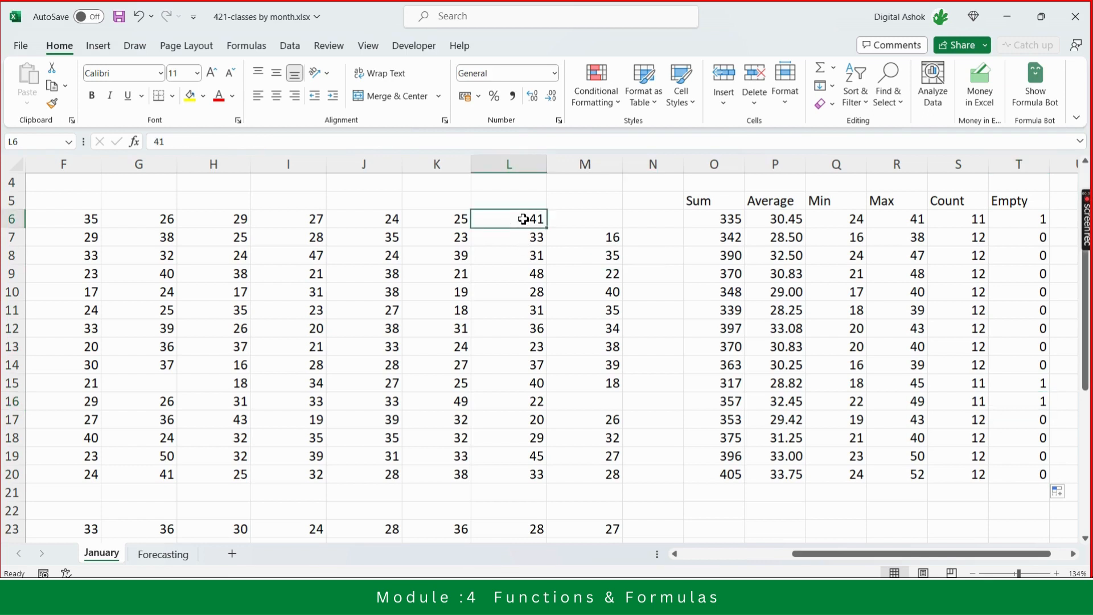
key("Delete")
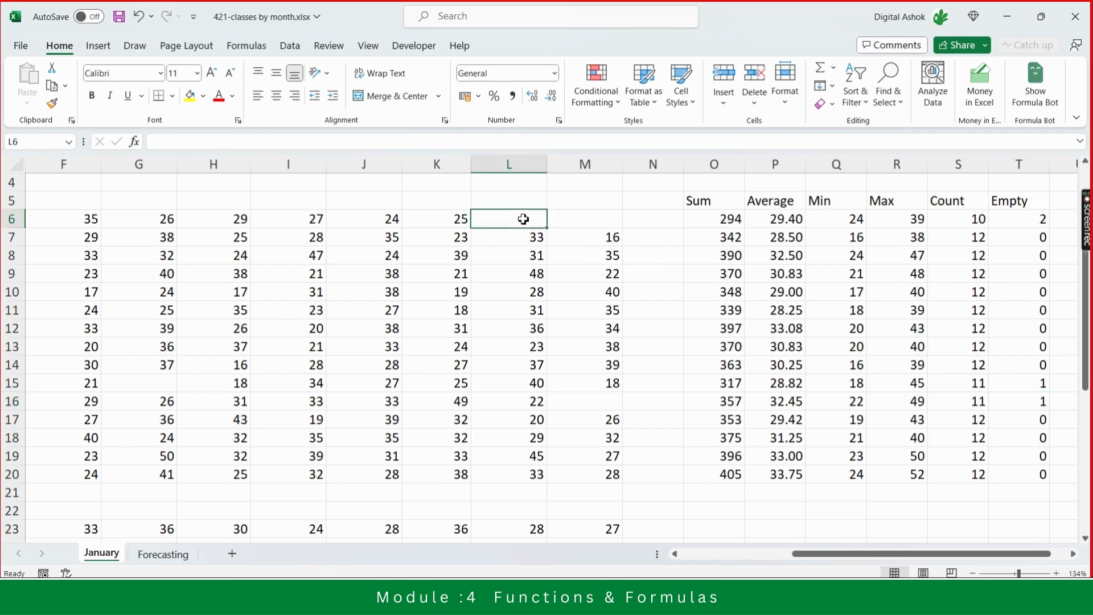
left_click(1037, 221)
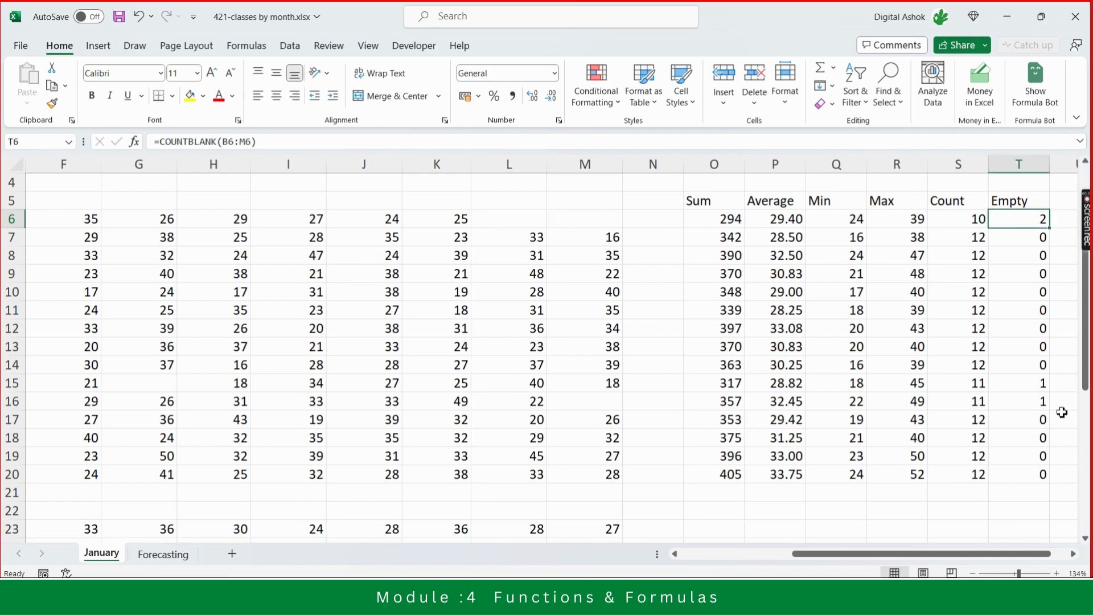
key("ctrl+z")
- Review the Count and Empty headers and the Yoga row's COUNTBLANK formula in T6
key("Right")
key("Right")
key("Right")
key("Right")
key("Right")
key("Right")
key("Right")
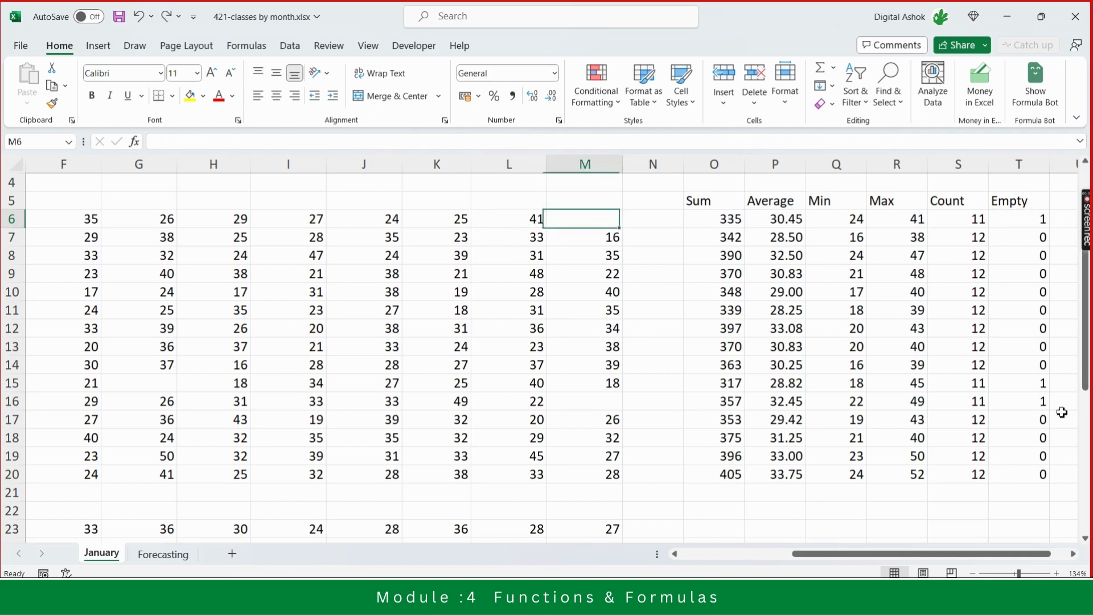
key("Up")
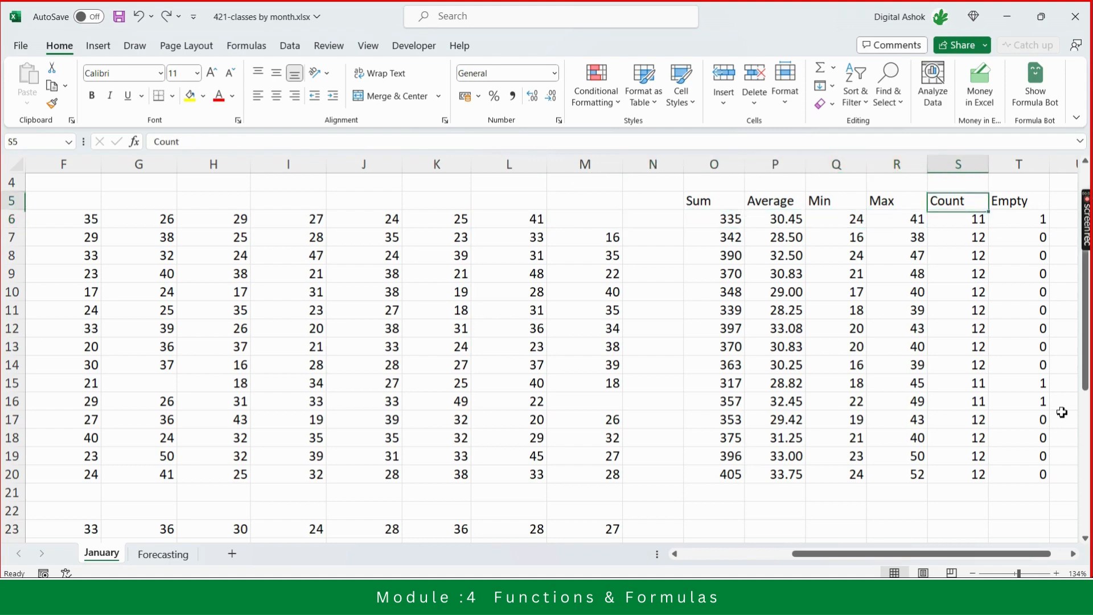
key("Down")
key("Up")
key("Right")
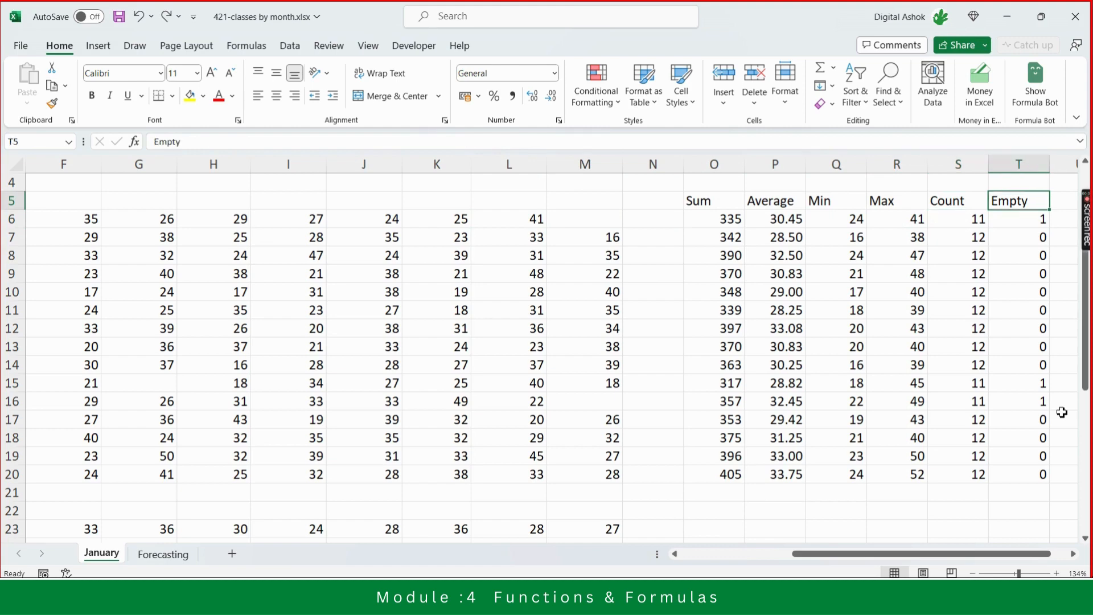
key("Down")
key("Up")
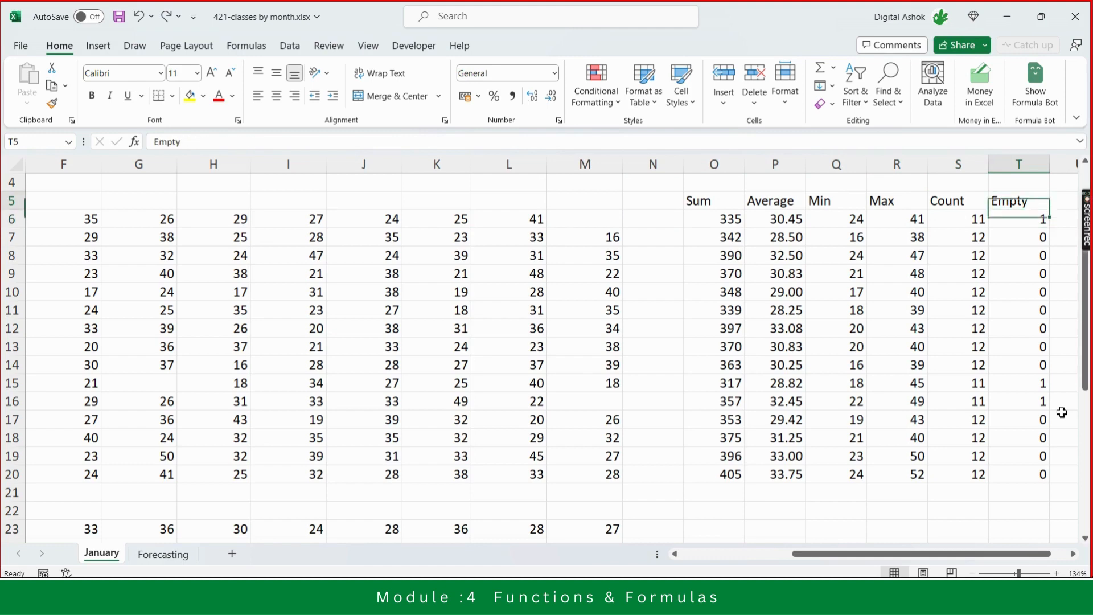
key("Down")
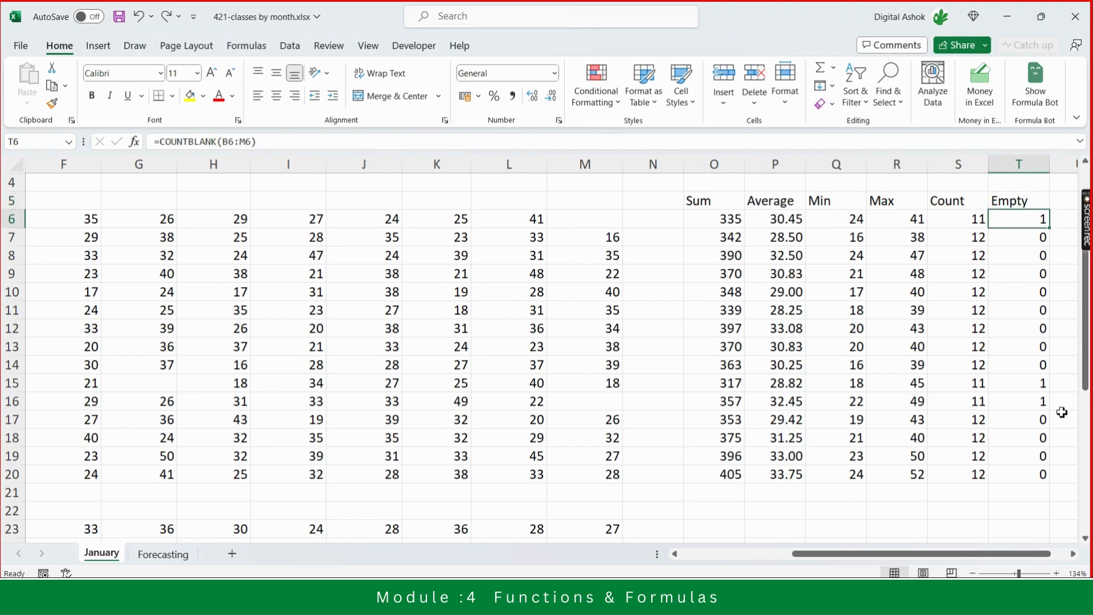
- Enter the labels SUM and AVERAGE in X6 and X7
key("Right")
key("Right")
key("Right")
key("Right")
key("Right")
key("Right")
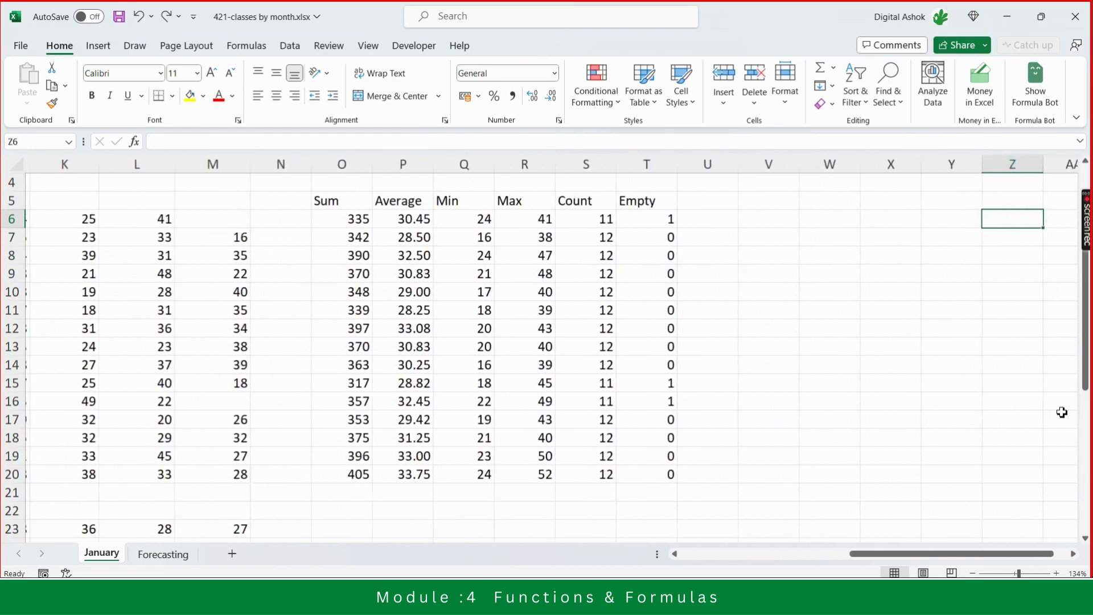
key("Right")
key("Right")
key("Right")
key("Right")
key("Left")
key("Left")
key("Left")
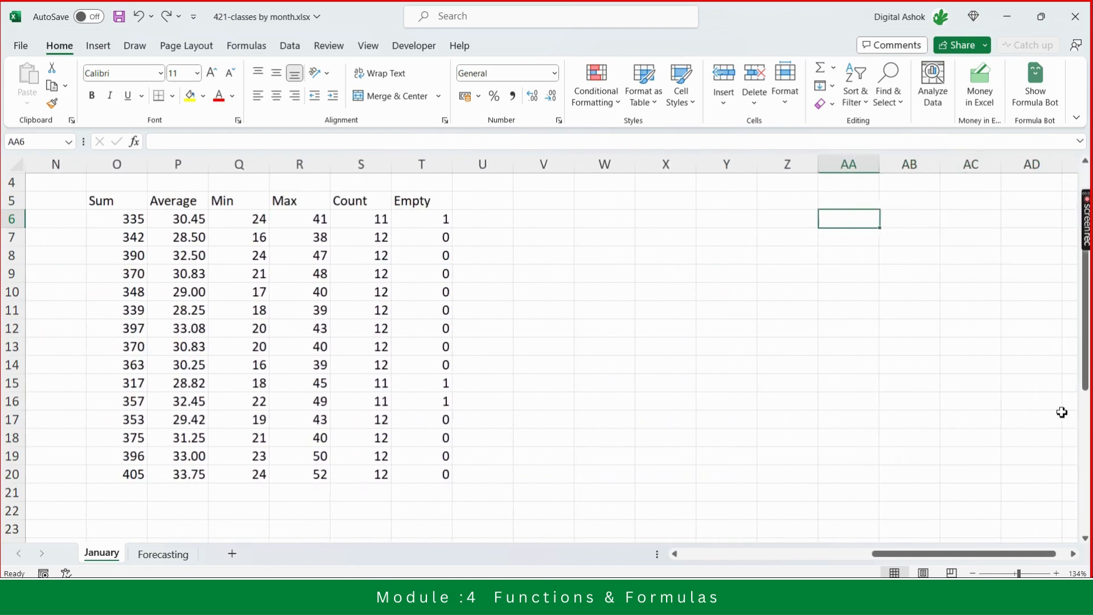
key("Left")
key("Left")
key("Left")
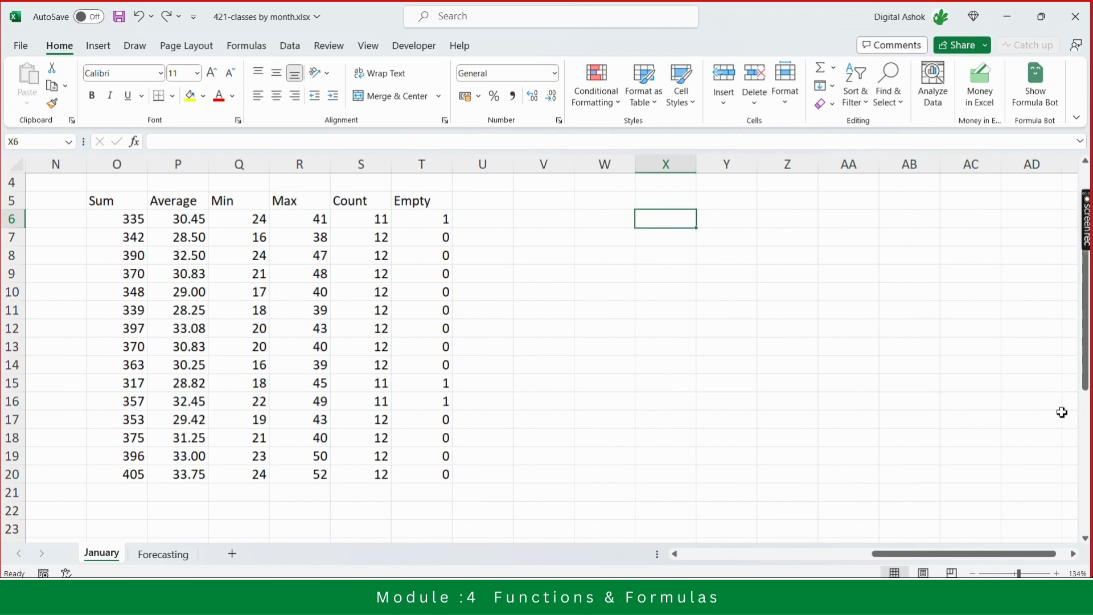
type("SUM")
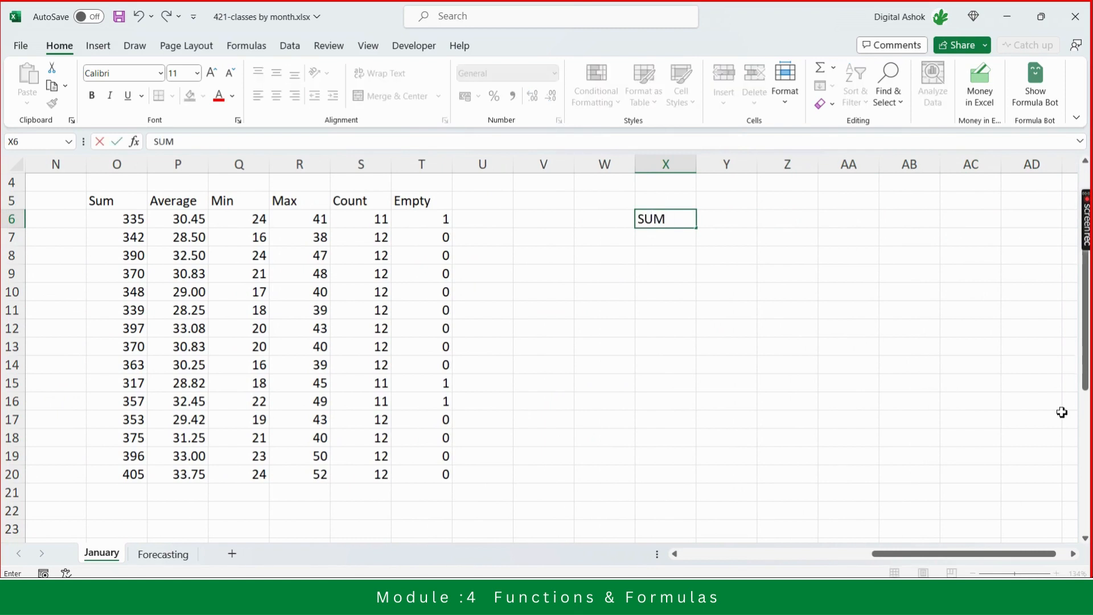
key("Return")
type("AVE")
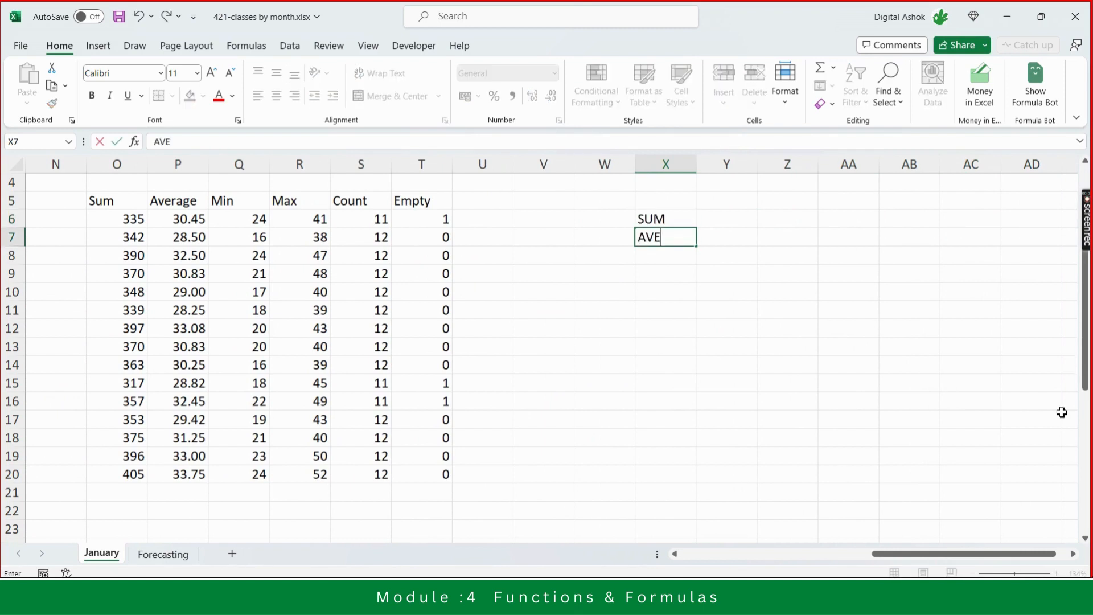
type("RAGE")
key("Return")
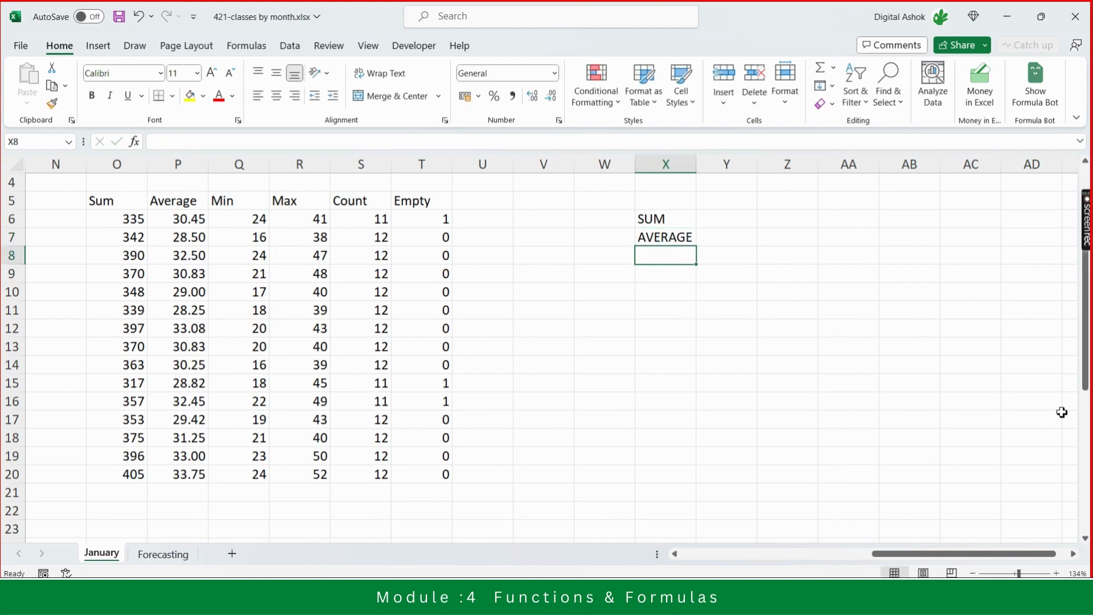
- Add the labels MIN, MAX, COUNT and COUNTA in X8 through X11
type("MIN")
key("Return")
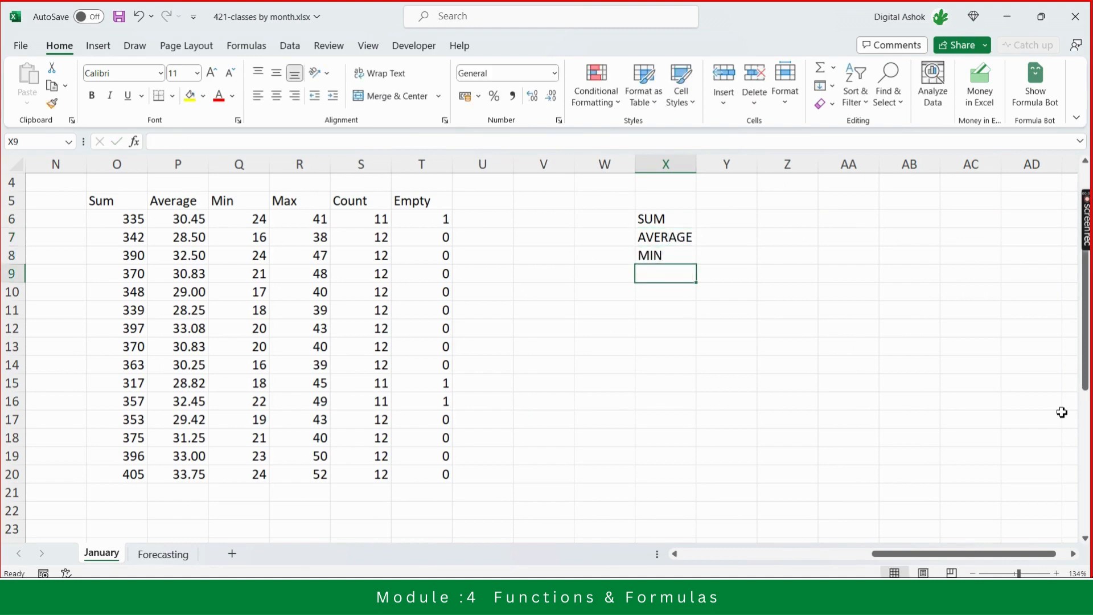
type("MAX")
key("Return")
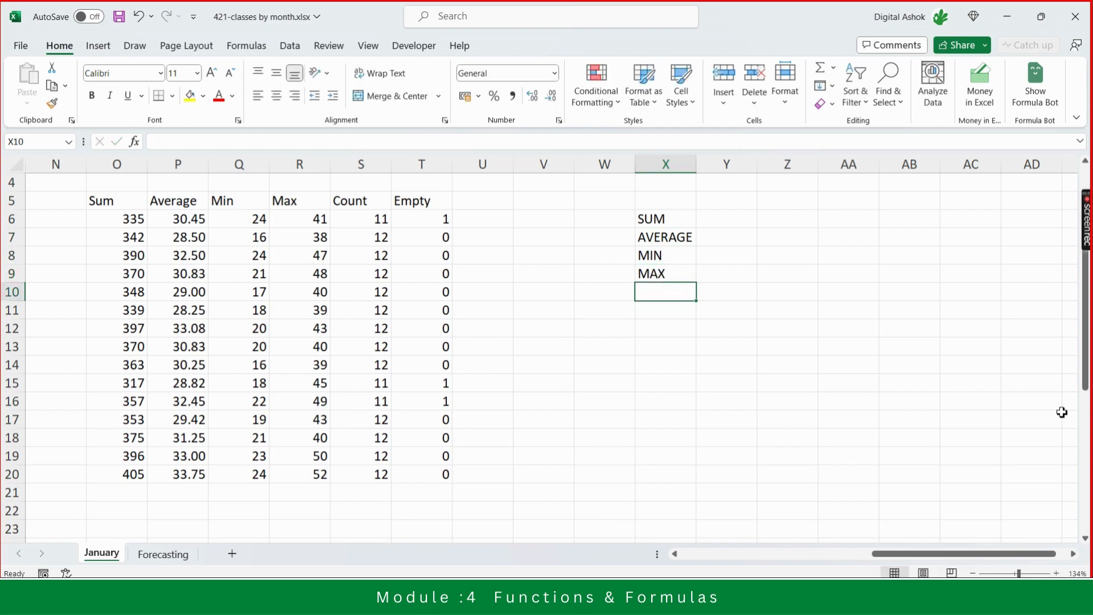
type("COUNT")
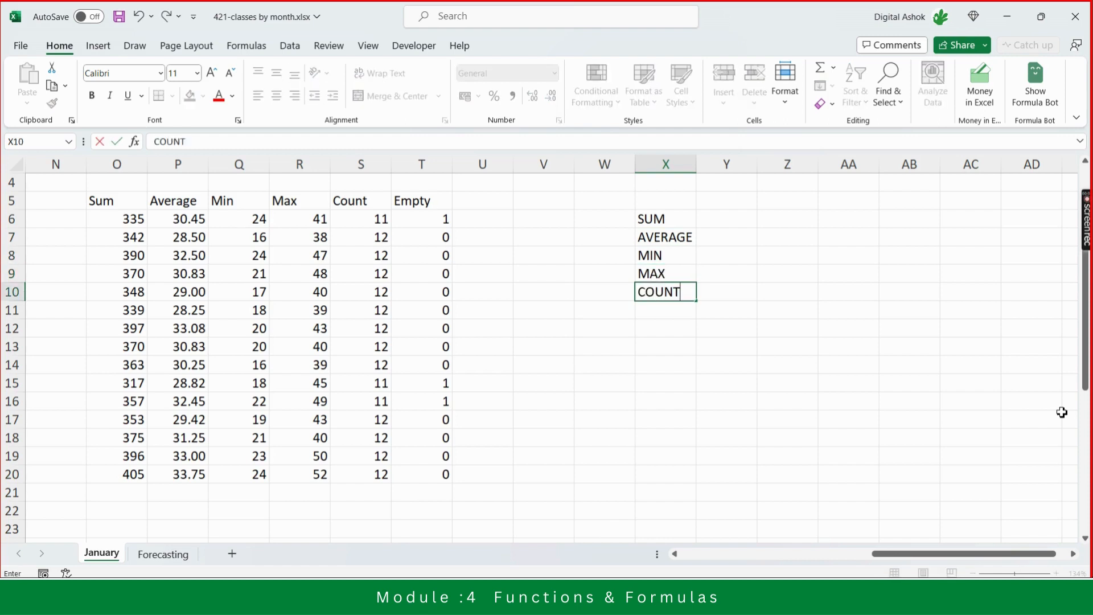
key("Return")
type("COUNTA")
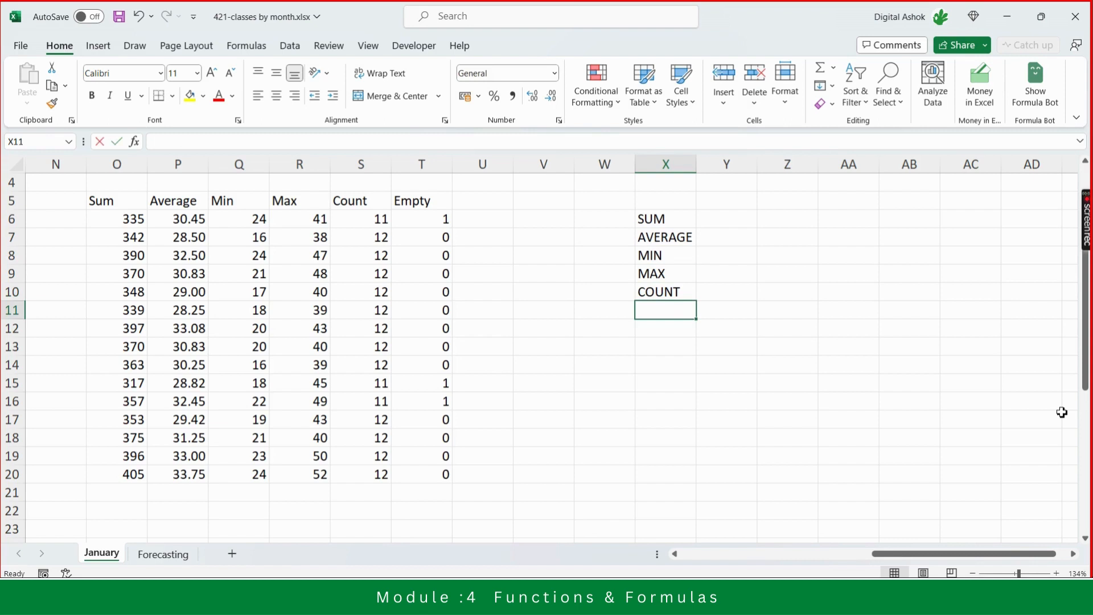
key("Return")
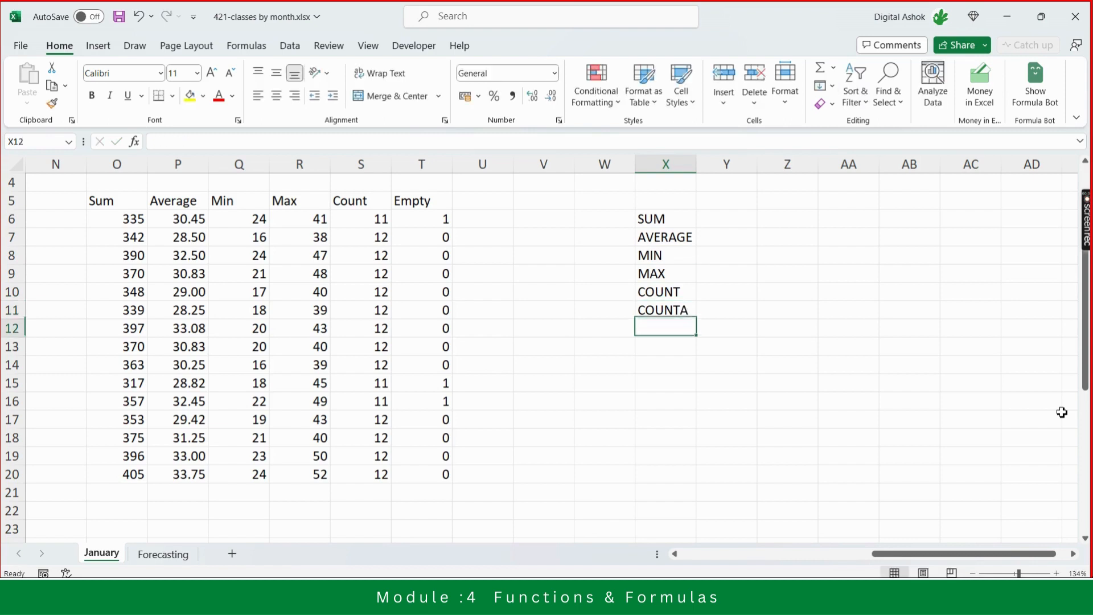
- Enter the label COUNTIF in X12 below COUNTA
type("COUNTIF")
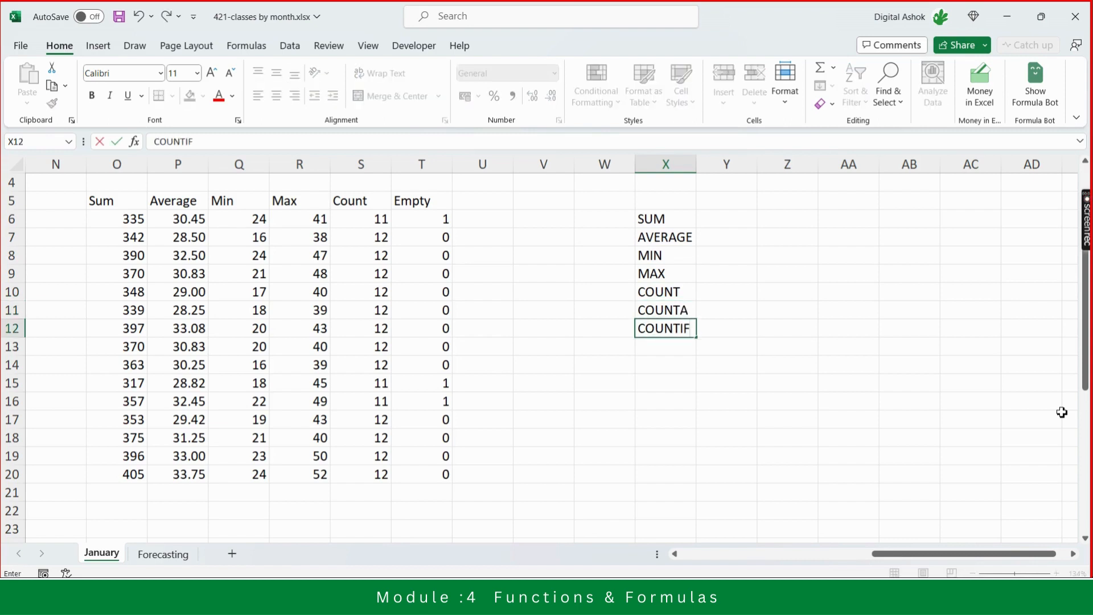
key("Return")
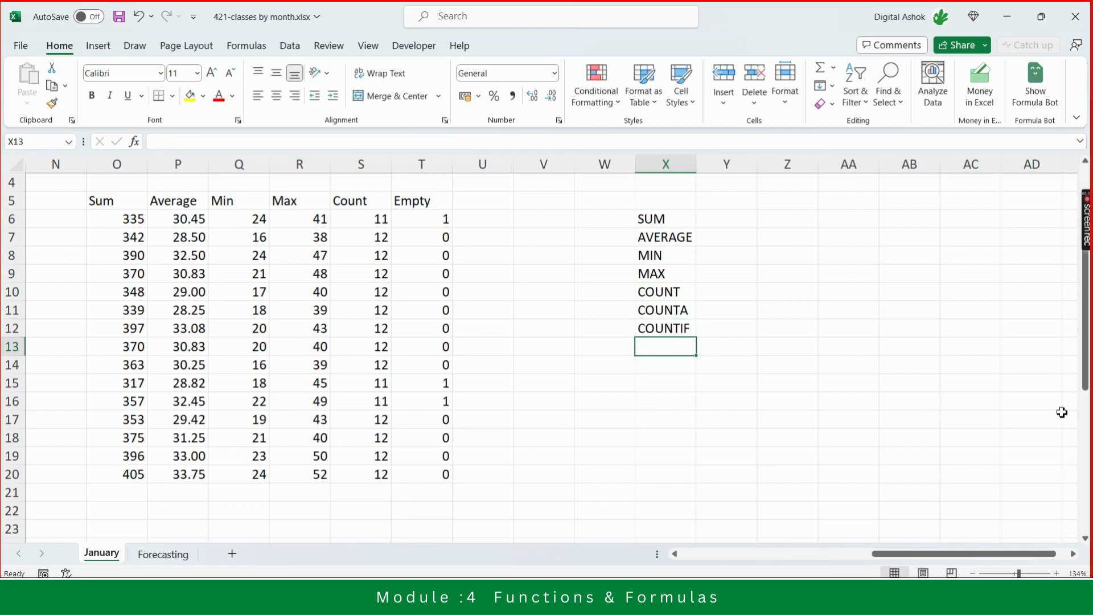
- Select the function labels from X6 to X12 to review the list
key("Up")
key("Up")
key("Up")
key("Up")
key("Up")
key("Up")
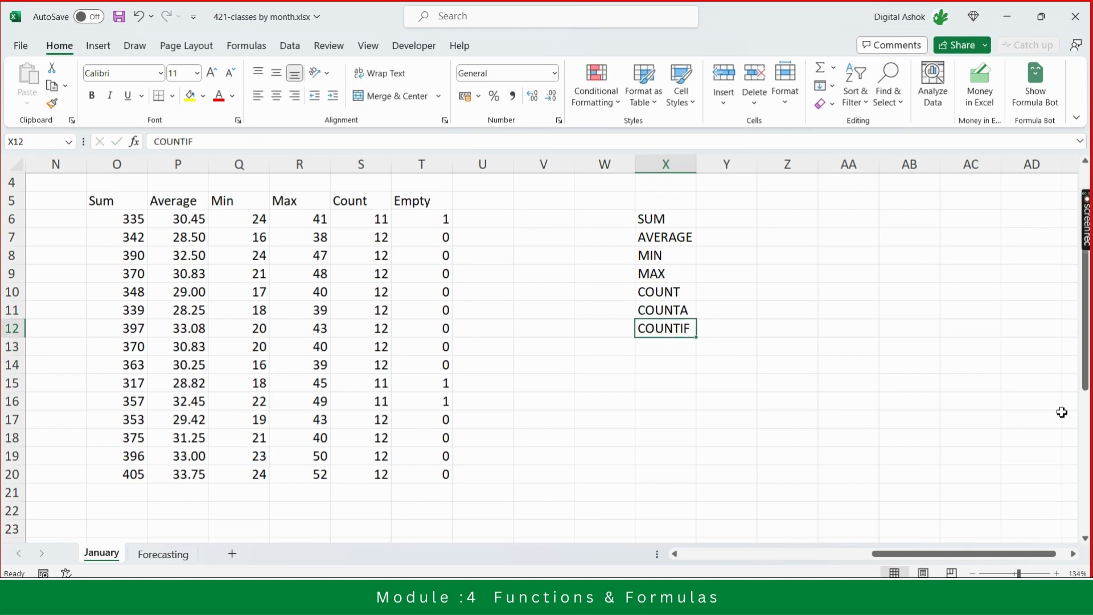
key("Up")
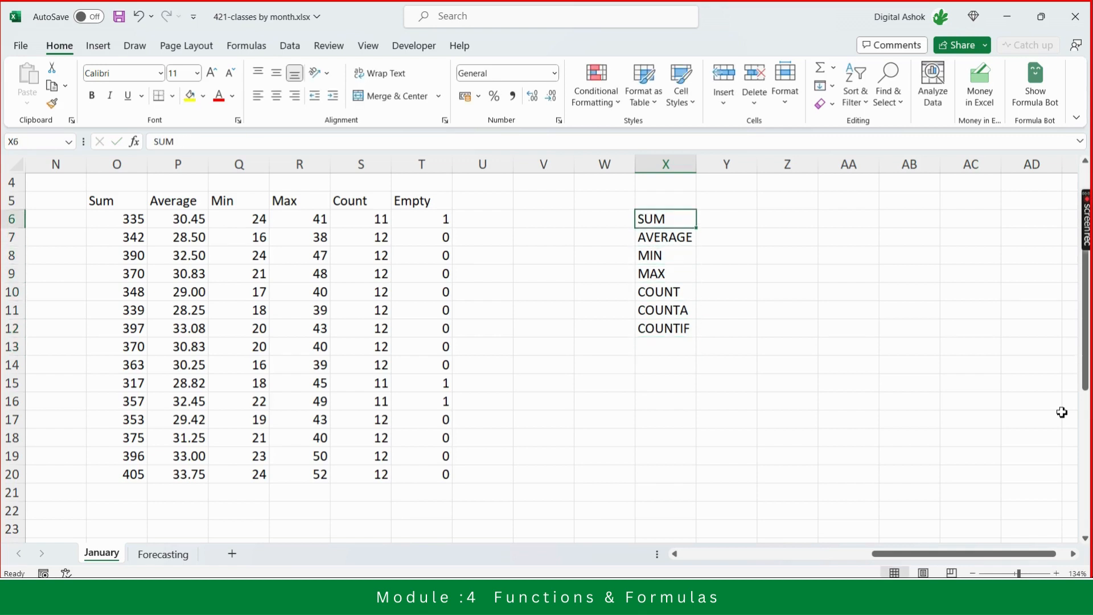
key("shift+Down")
key("shift+Down")
key("shift+Down")
key("shift+Down")
key("shift+Down")
key("shift+Down")
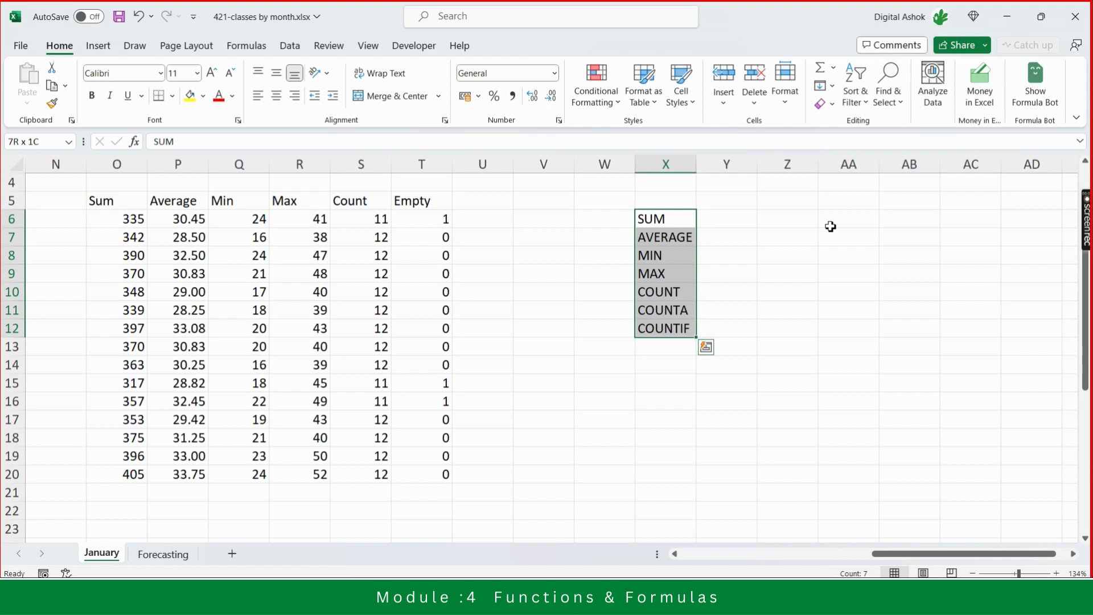
left_click(785, 350)
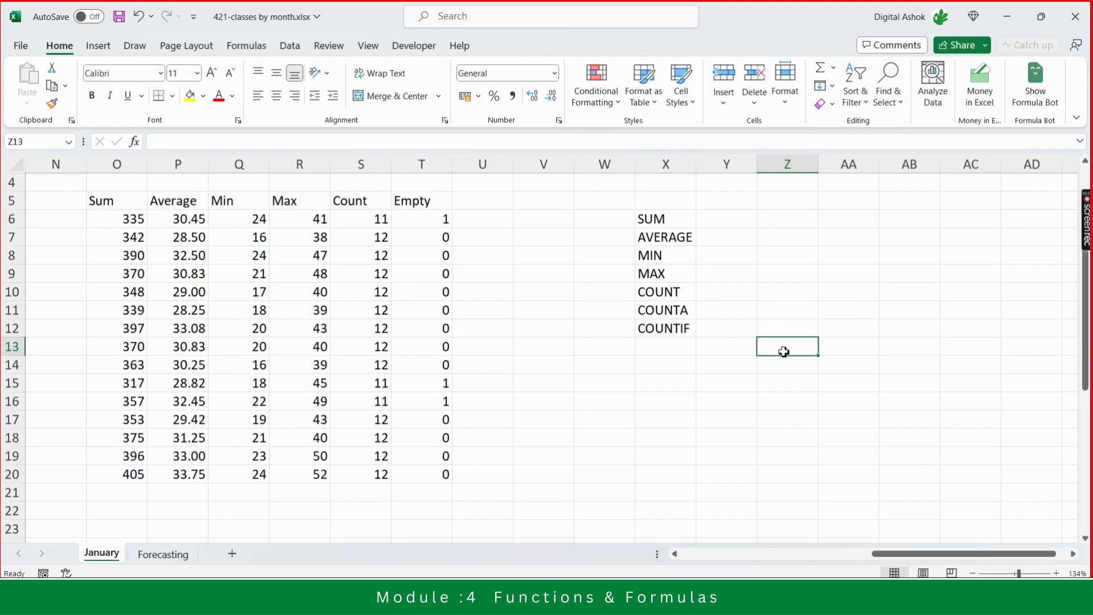
- Change the X12 label to COUNTBLANK
left_click(675, 331)
left_click(249, 142)
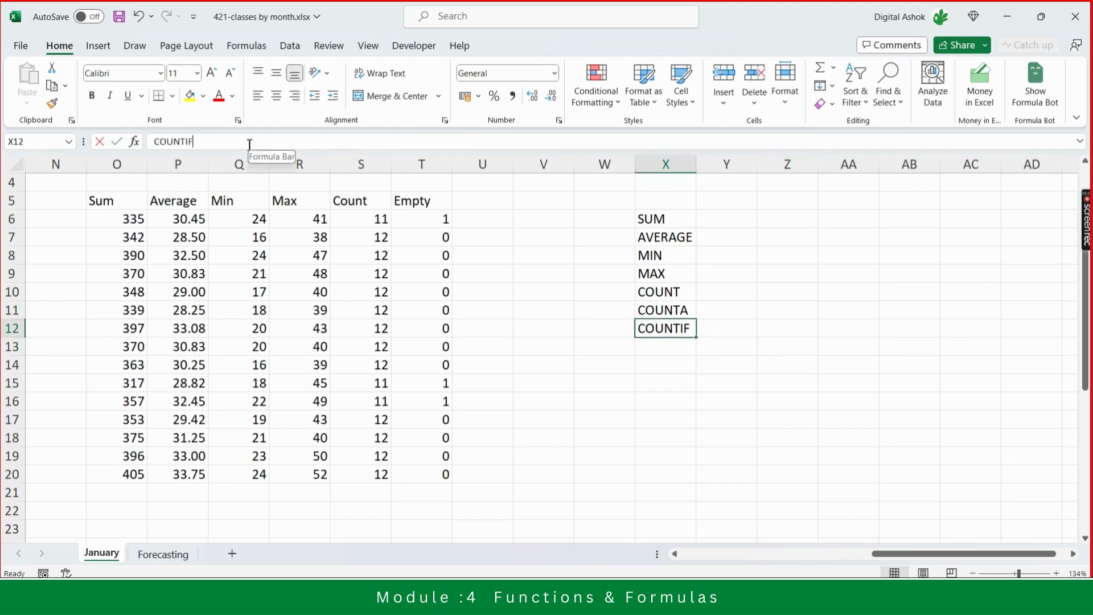
key("BackSpace")
key("BackSpace")
type("B")
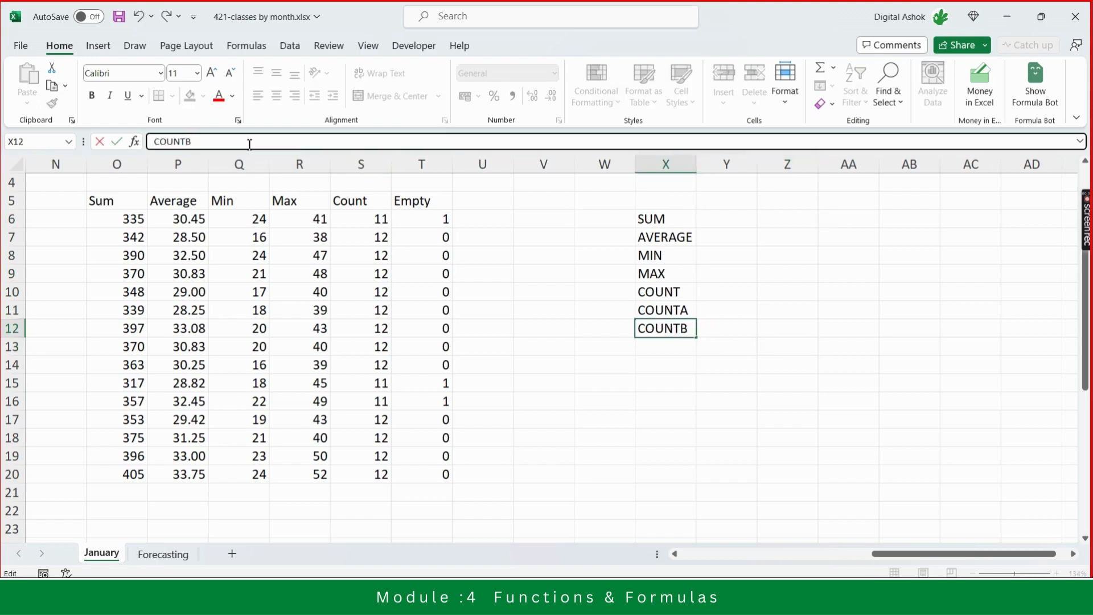
type("LANK")
key("Return")
- Step through the function labels in X6 to X12 alongside the summary columns
key("Up")
key("Up")
key("Up")
key("Up")
key("Up")
key("Up")
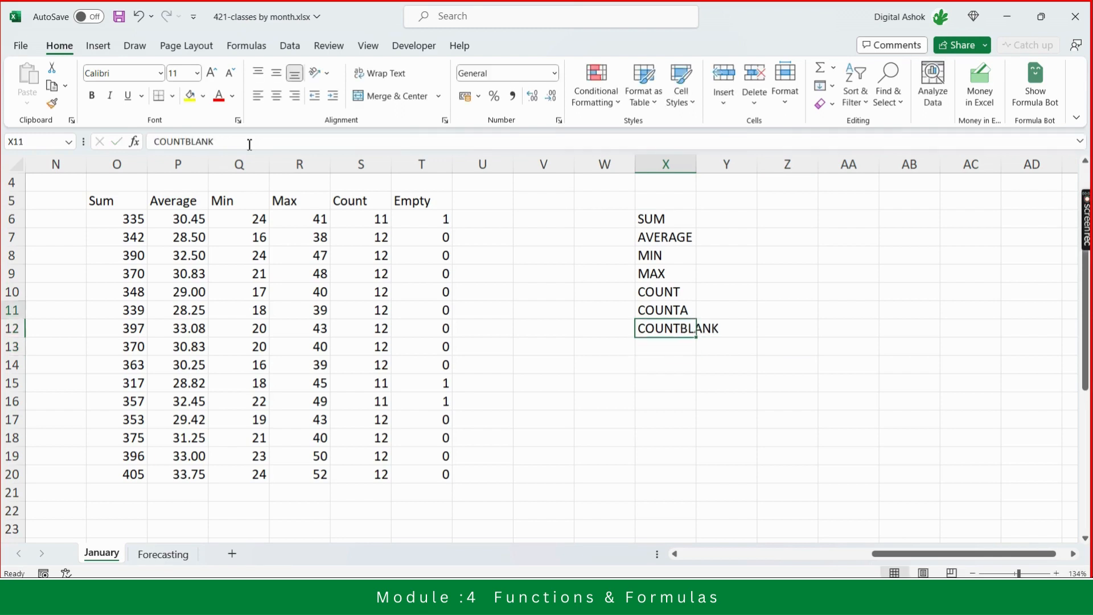
key("Up")
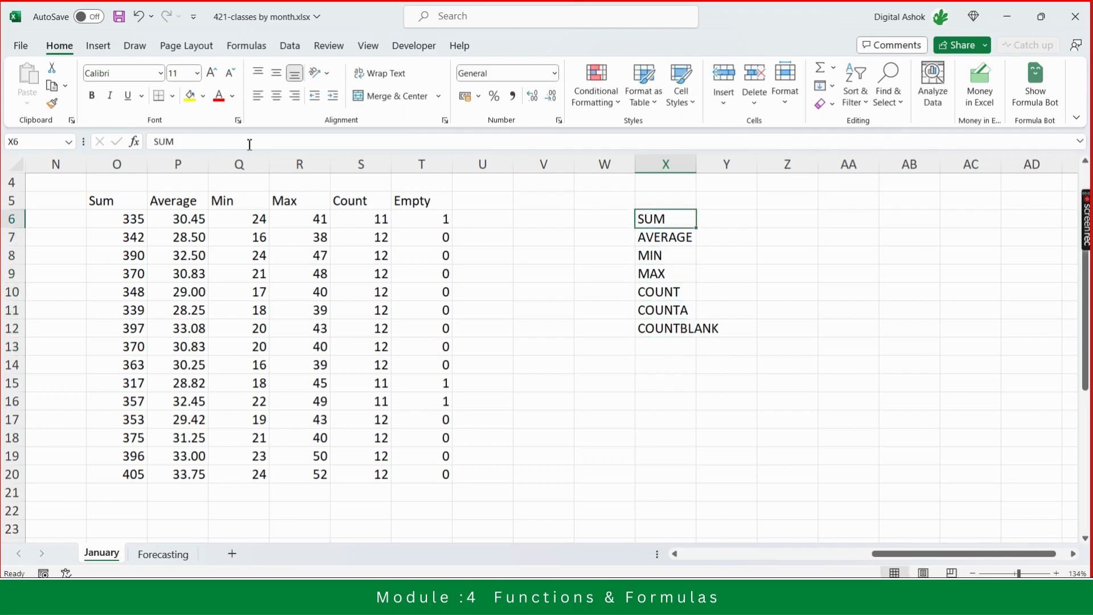
key("Down")
key("Down")
key("Down")
key("Down")
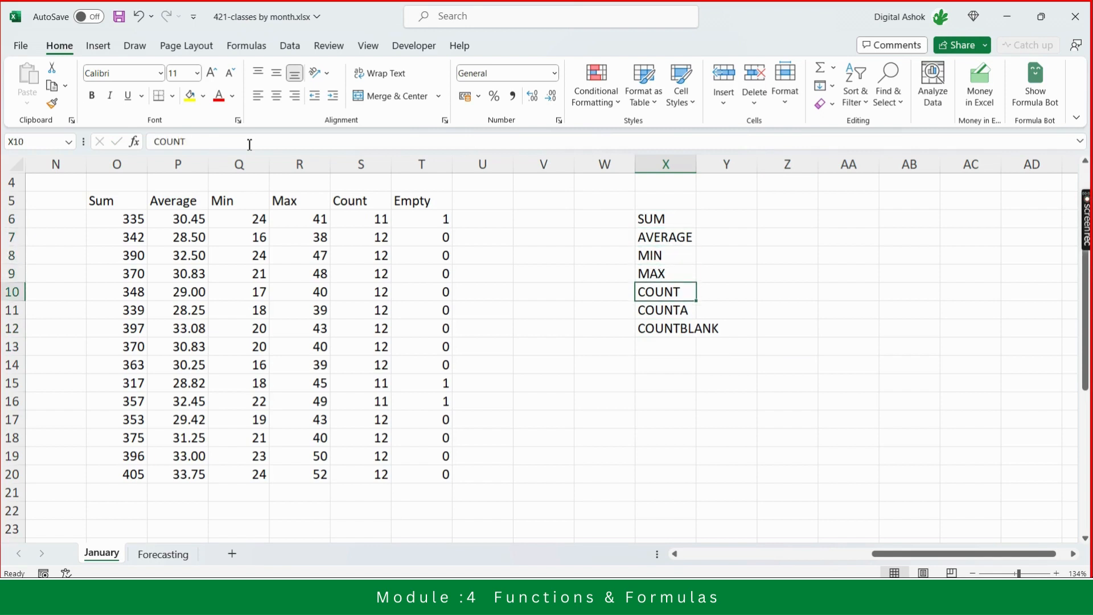
key("Down")
key("Down")
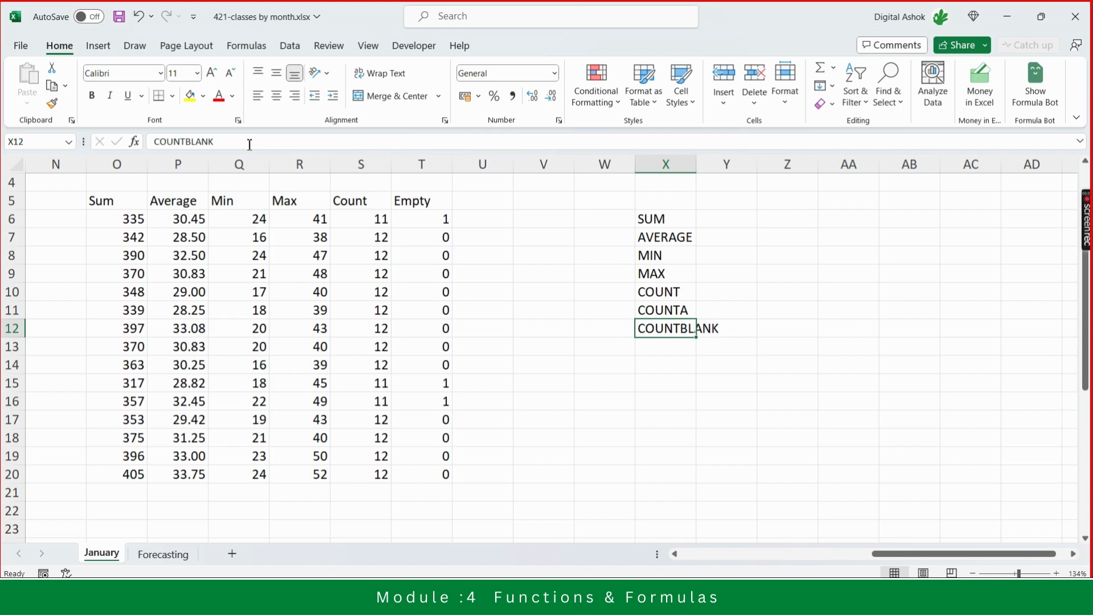
scroll(476, 310, "left", 3)
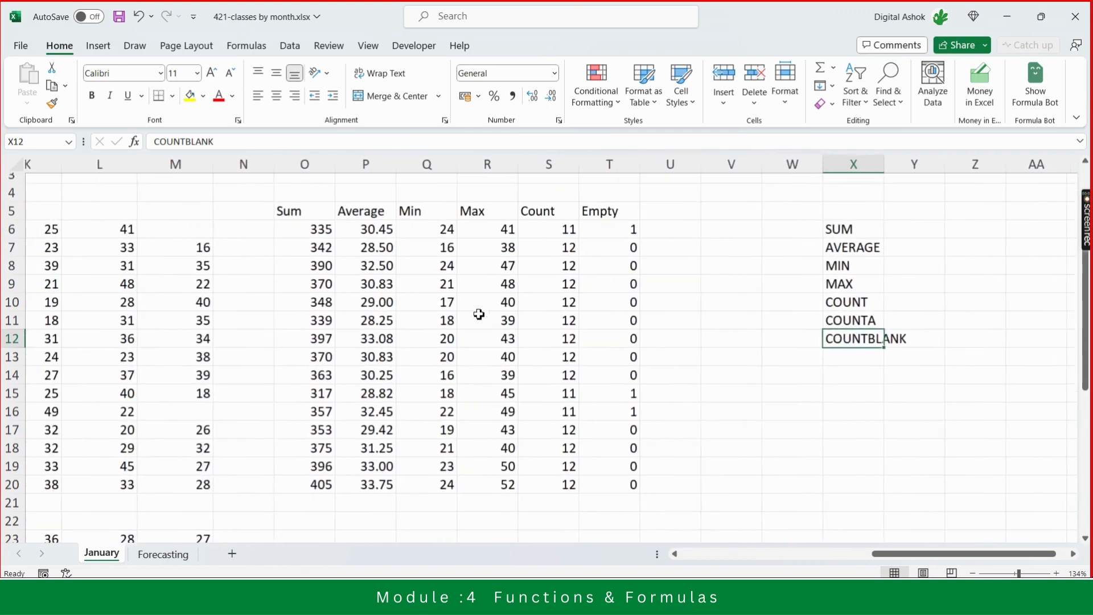
scroll(479, 315, "left", 1)
left_click(720, 329)
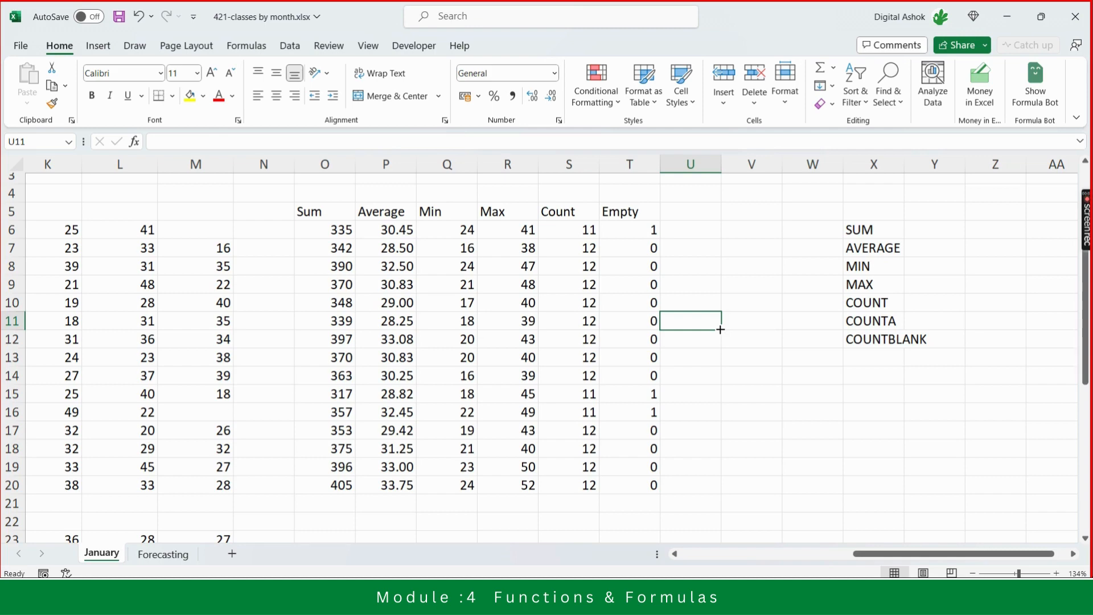
- Browse the function library categories on the Formulas ribbon, from AutoSum through More Functions' submenus
left_click(259, 48)
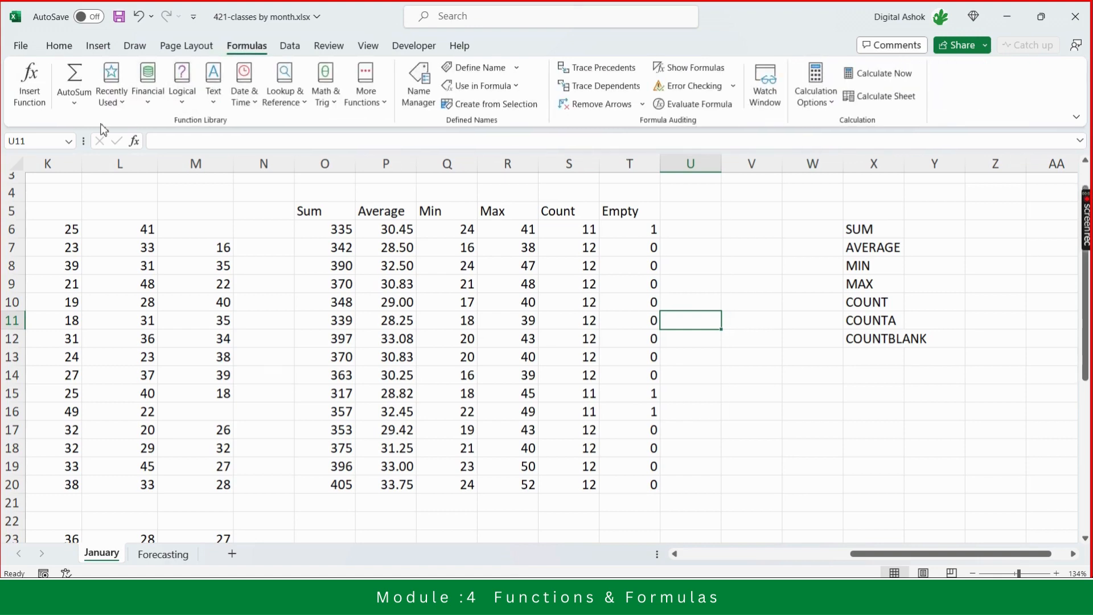
left_click(73, 105)
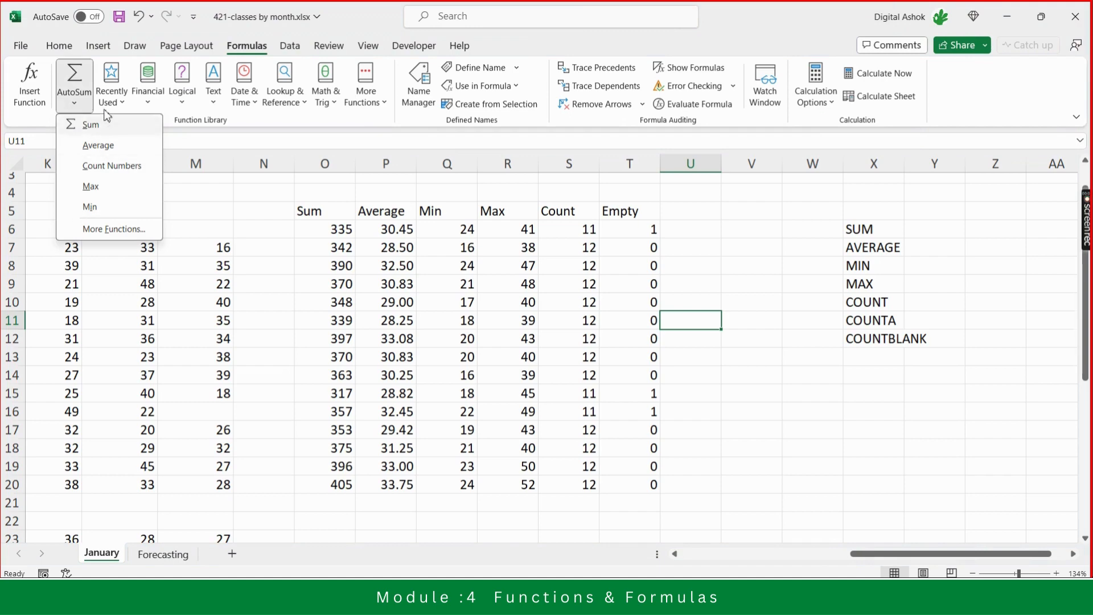
left_click(122, 105)
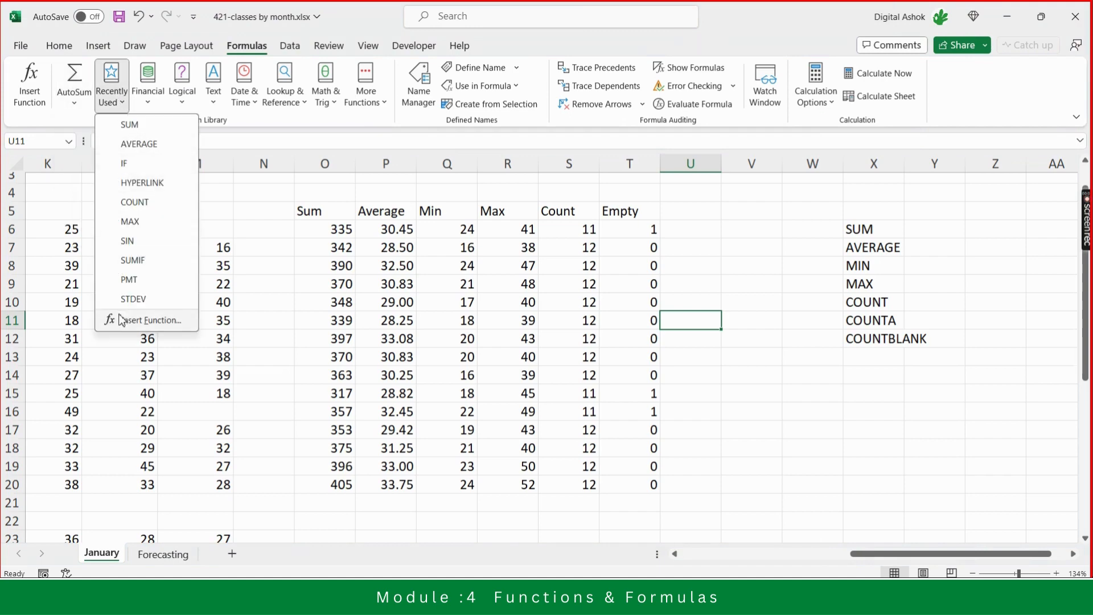
left_click(148, 108)
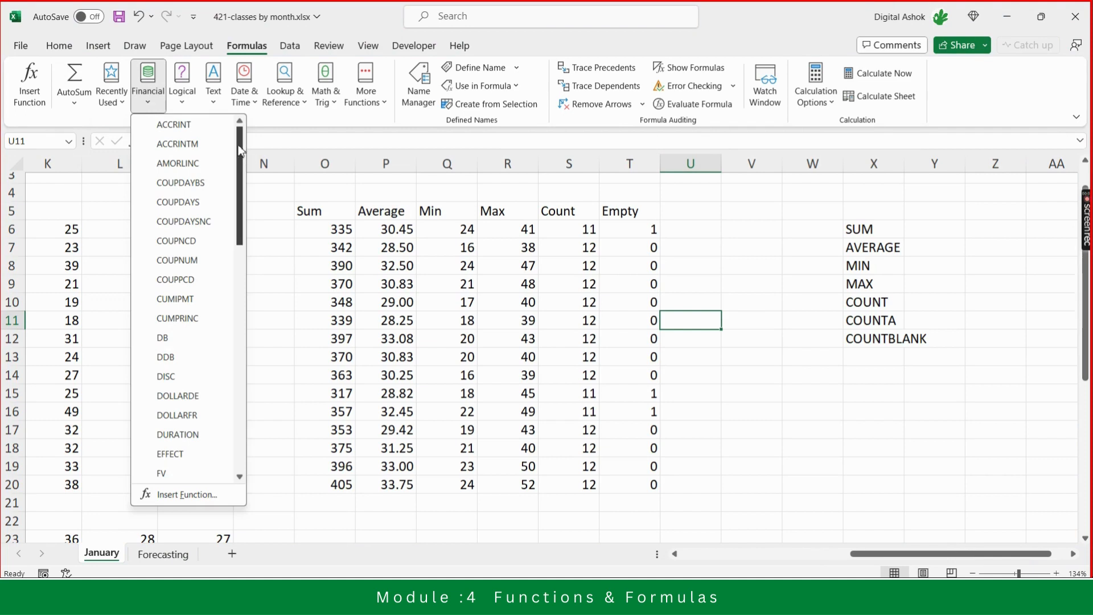
left_click_drag(244, 153, 242, 97)
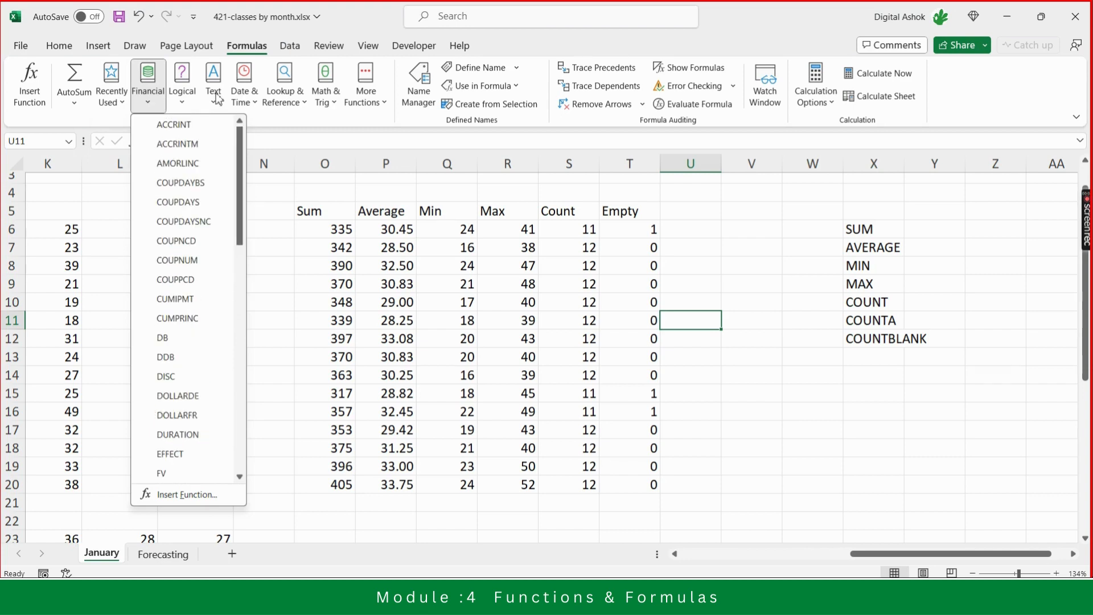
left_click(183, 105)
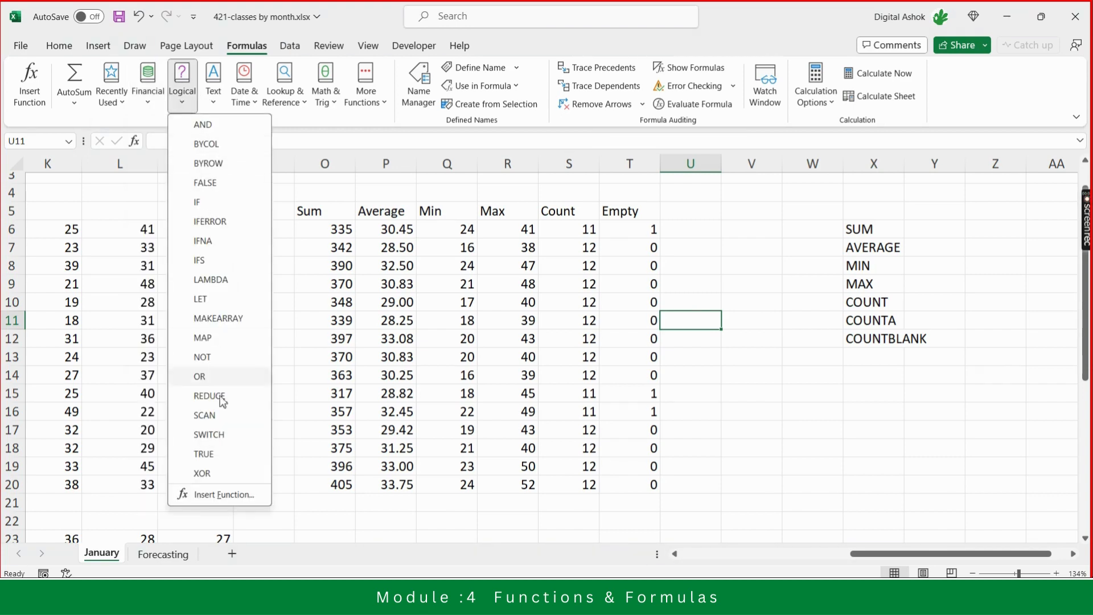
left_click(214, 104)
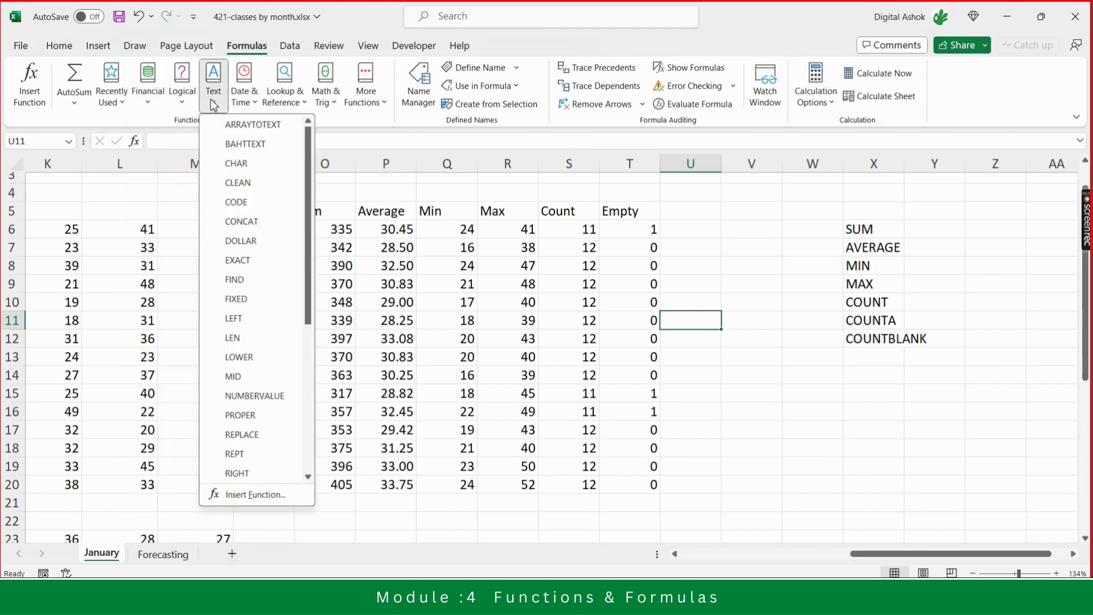
left_click(259, 105)
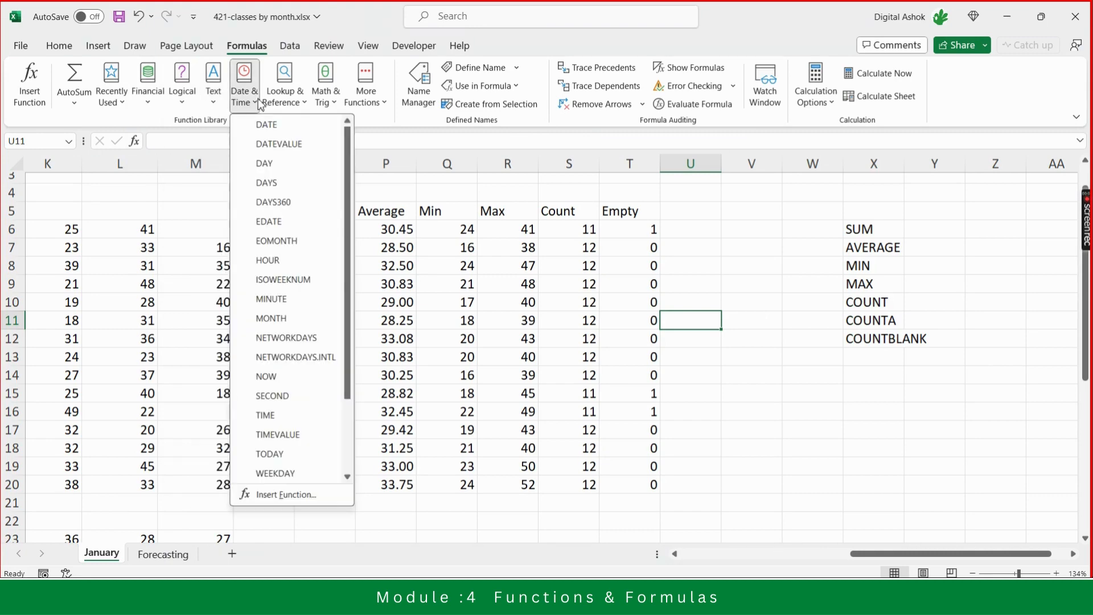
left_click(307, 106)
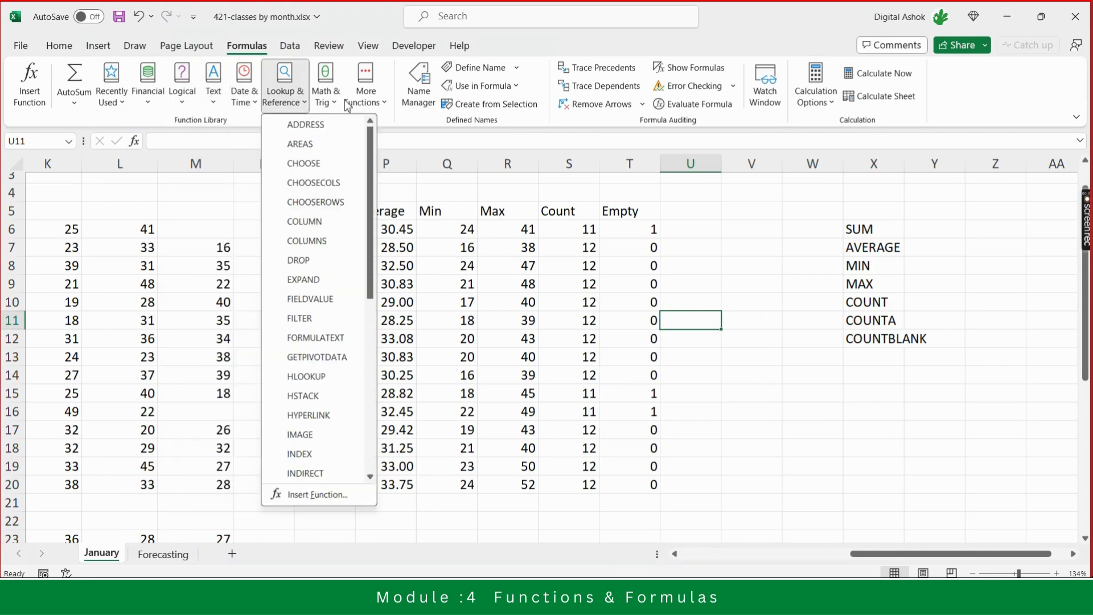
left_click(332, 106)
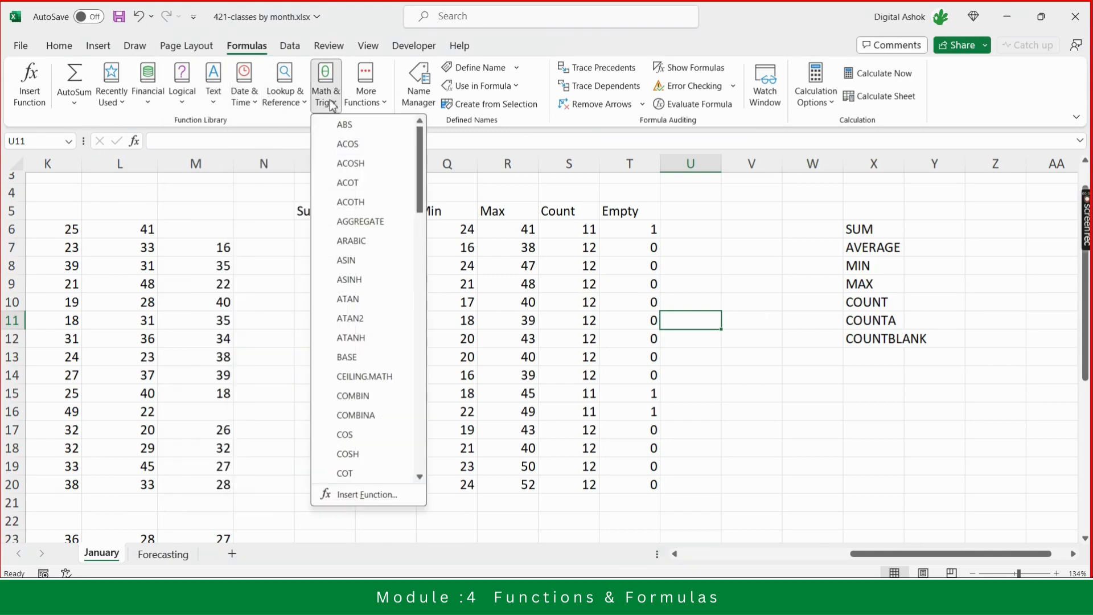
left_click(388, 106)
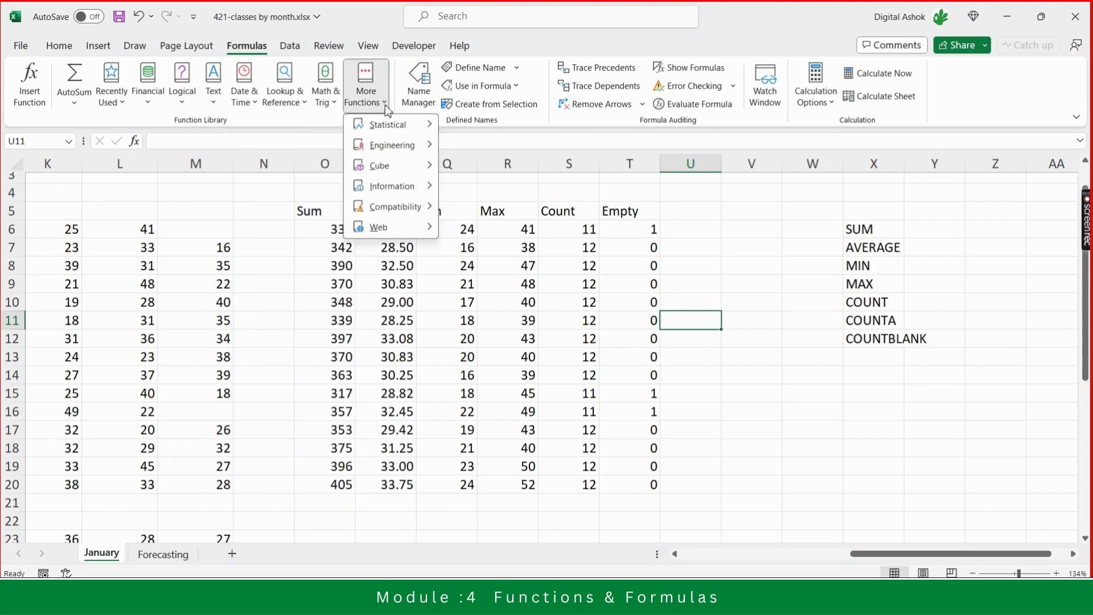
mouse_move(395, 158)
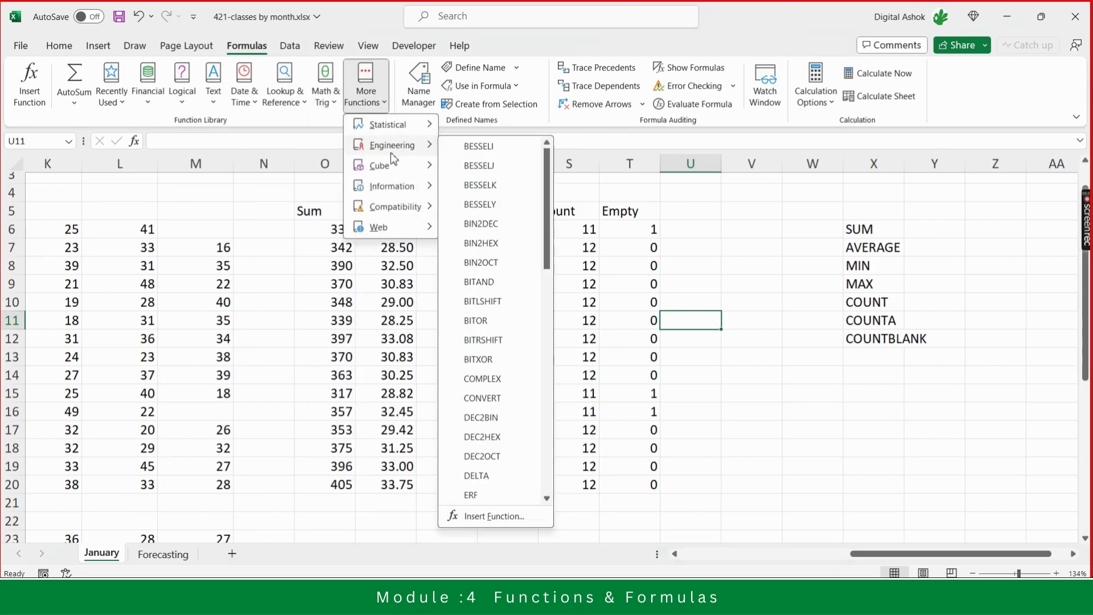
mouse_move(414, 131)
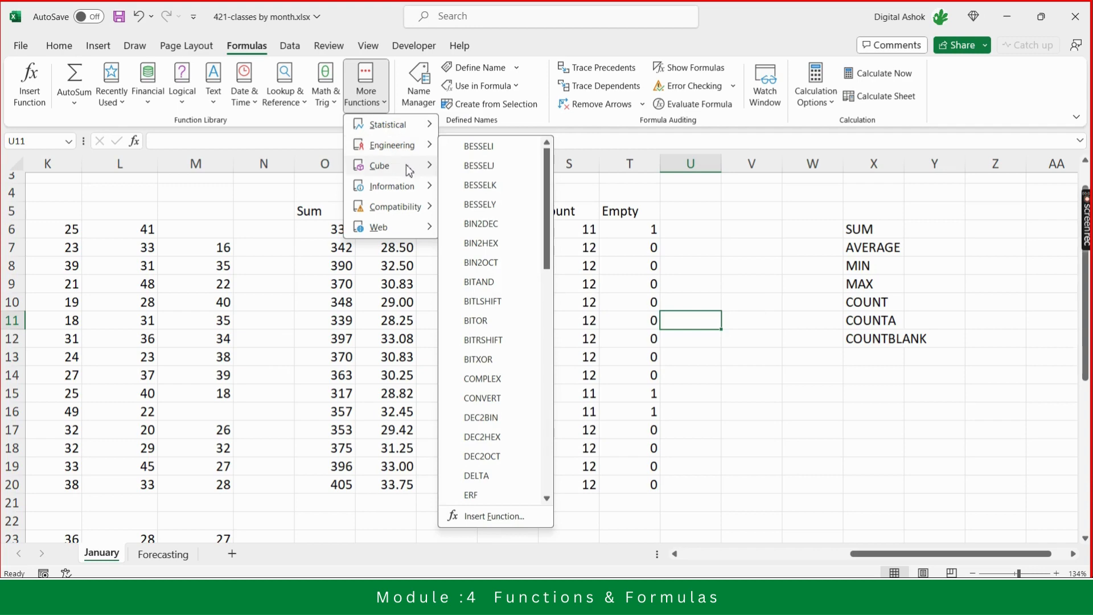
mouse_move(403, 189)
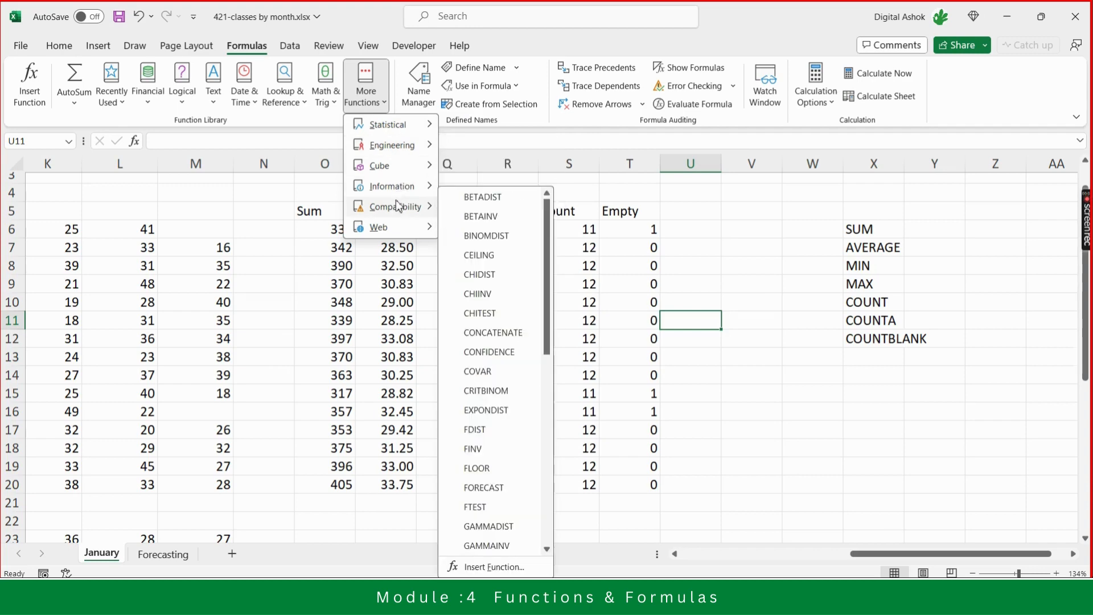
mouse_move(389, 234)
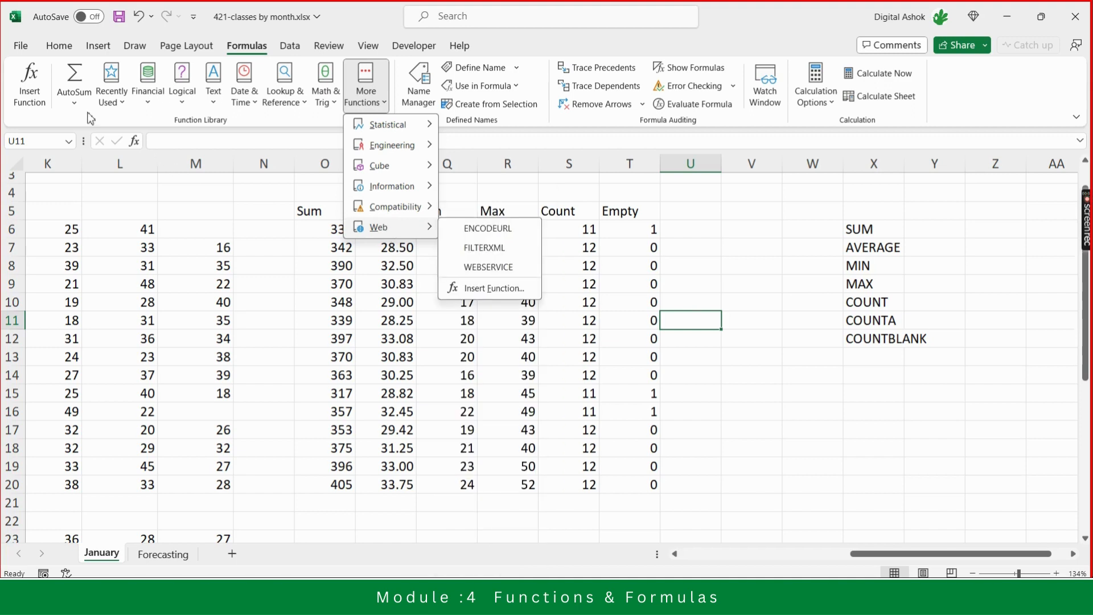
left_click(218, 211)
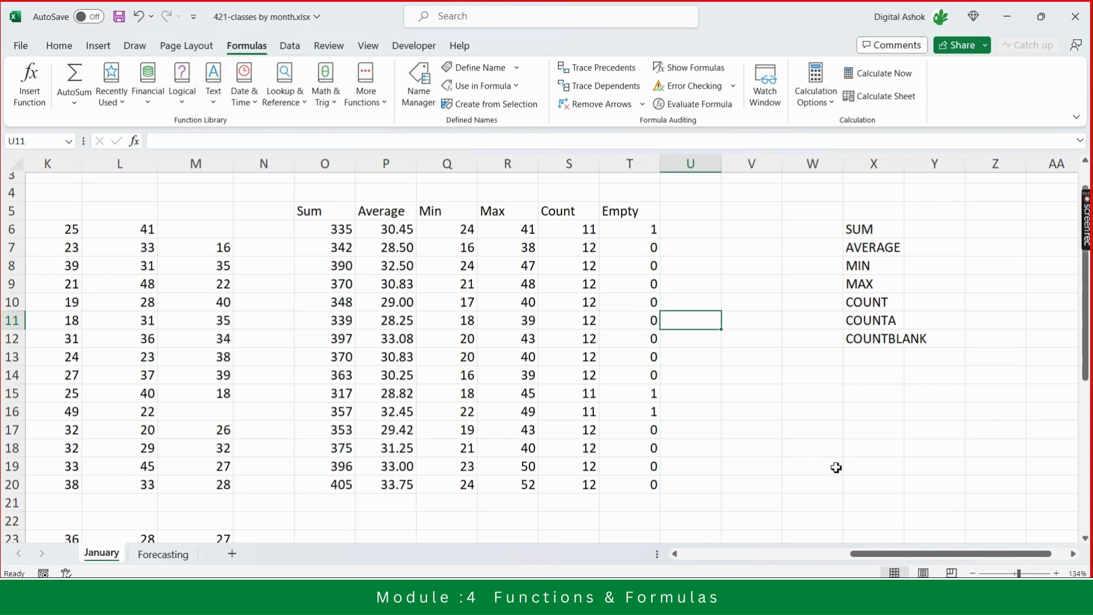
left_click(873, 361)
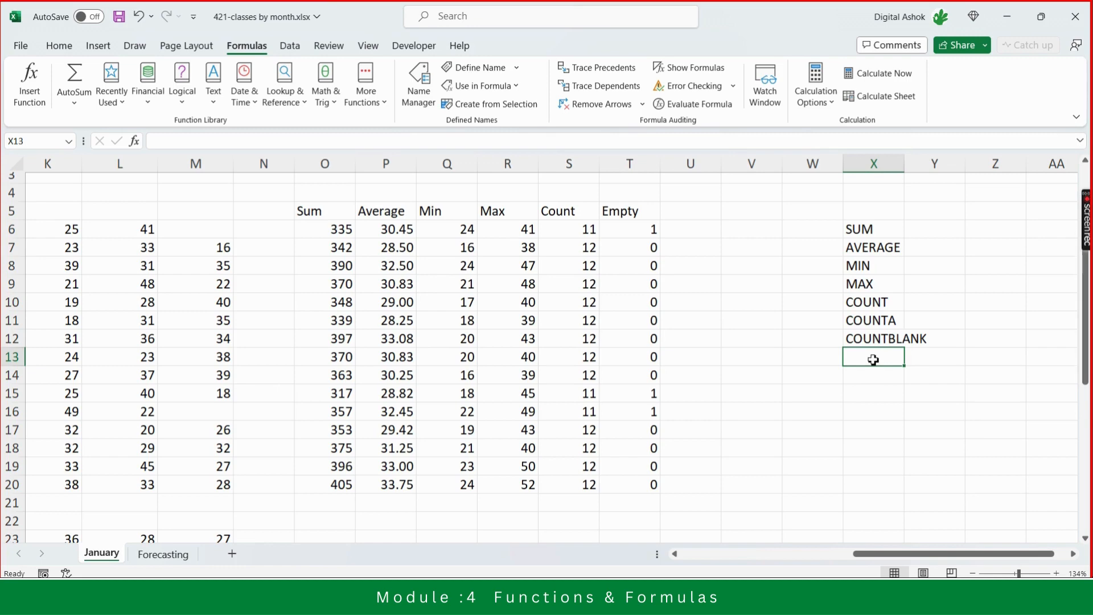
key("alt+Tab")
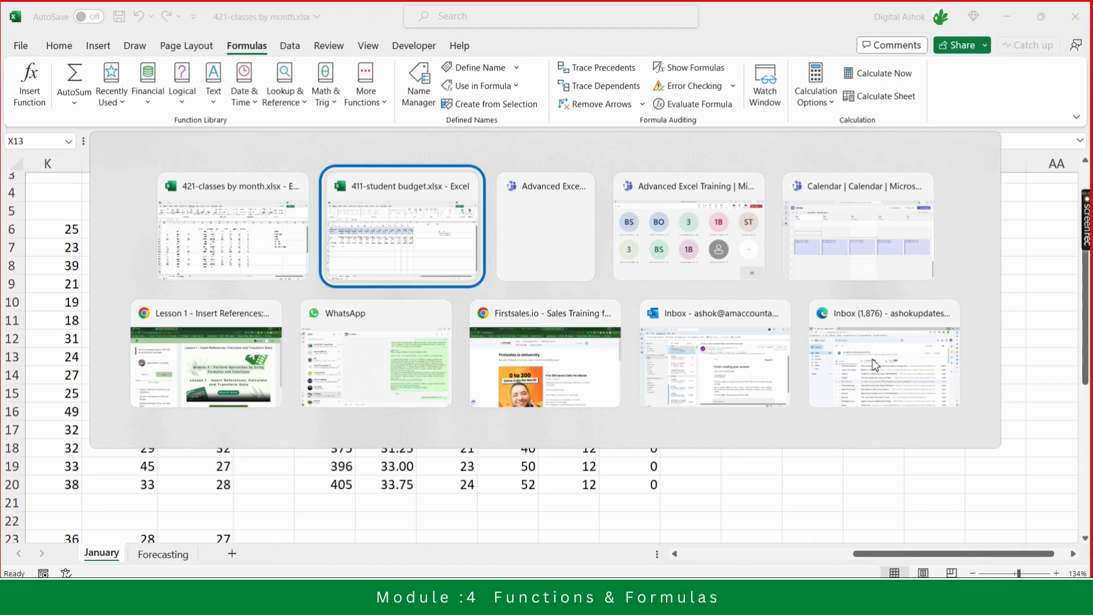
key("alt+Tab")
key("alt+Tab")
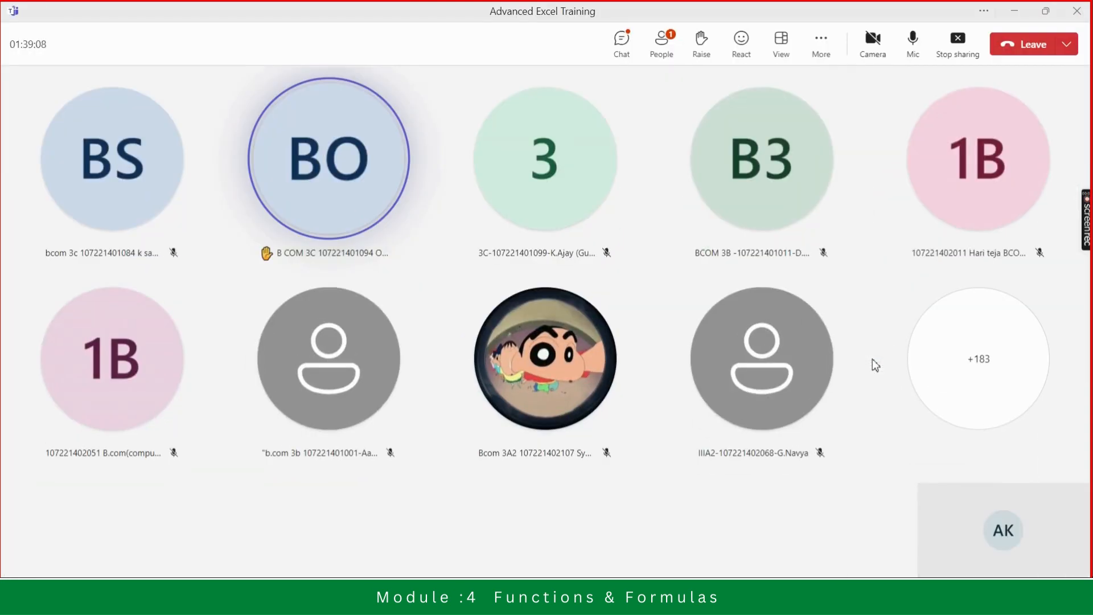
key("alt+Tab")
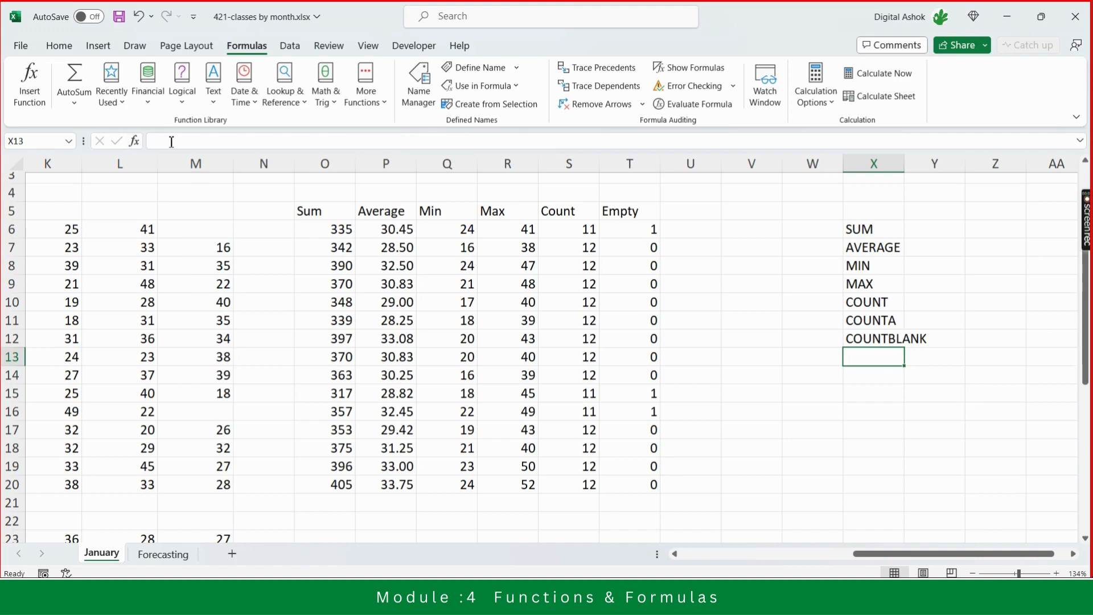
- Open the Insert Function dialog for cell X13 and search for functions matching "CALCULATE AVERAGE"
left_click(137, 140)
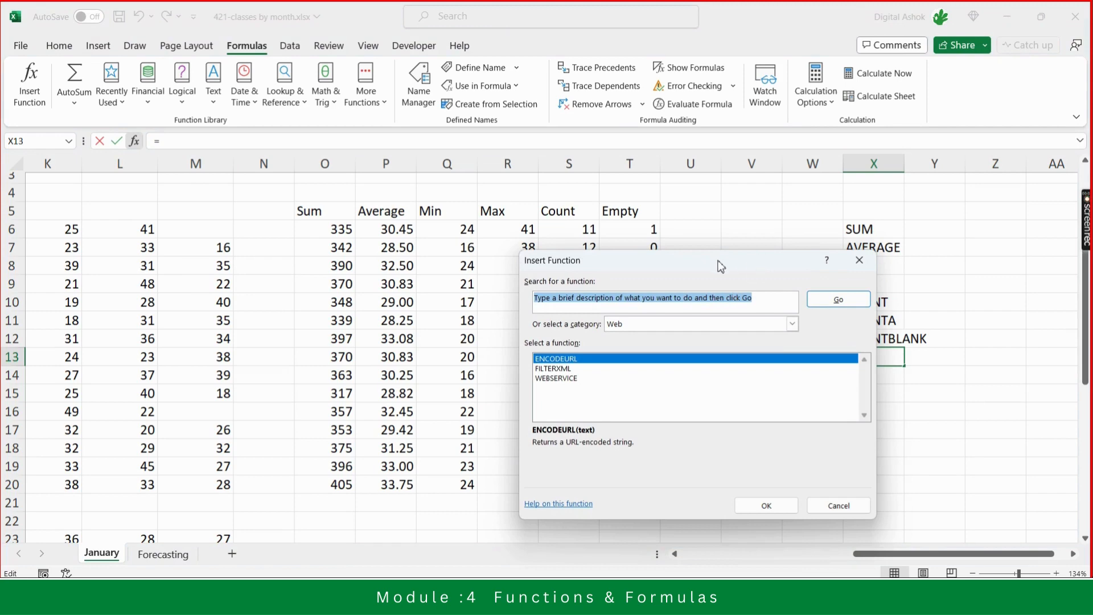
left_click_drag(720, 266, 664, 195)
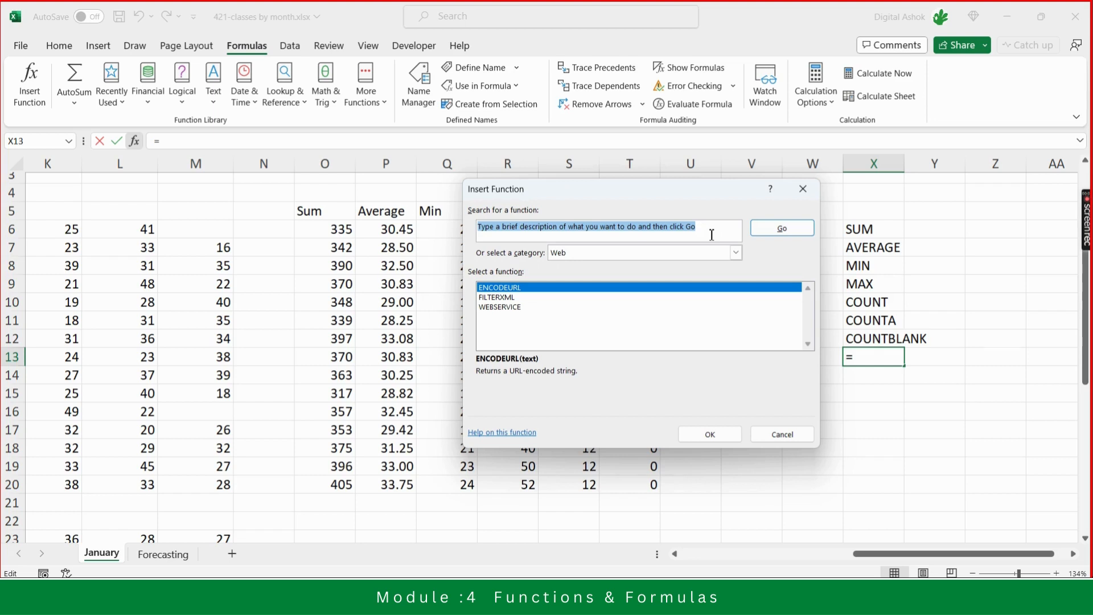
type("CAL")
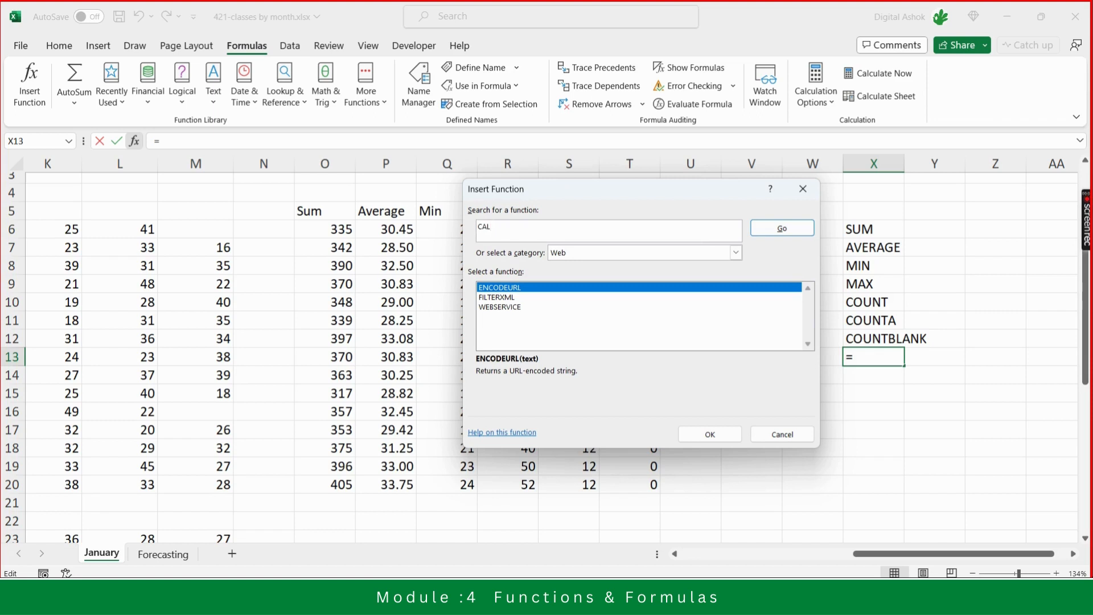
type("CULATE AVERAGE")
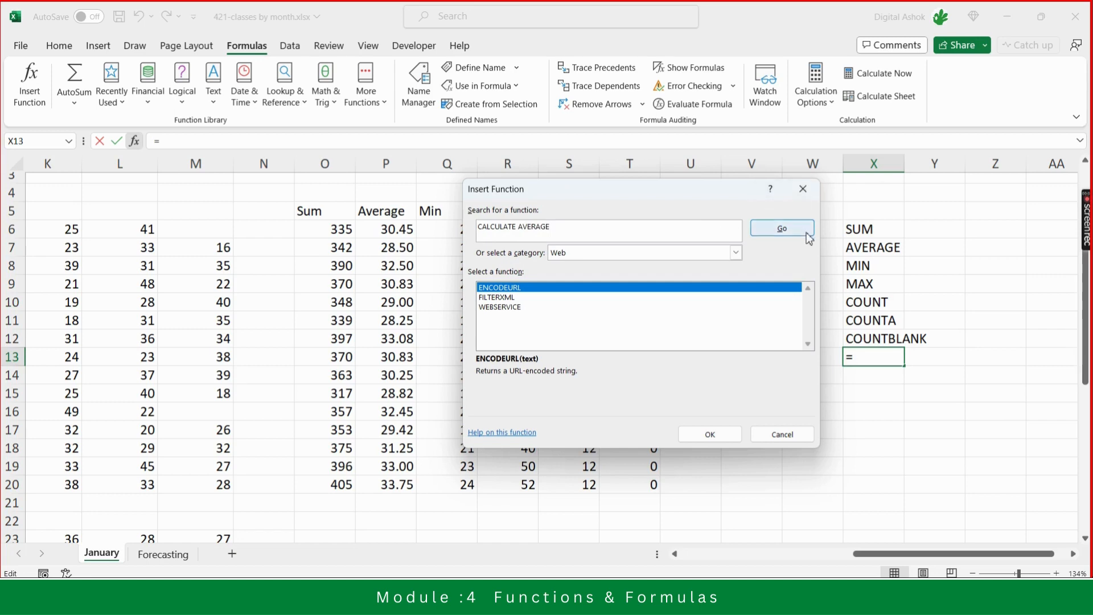
left_click(781, 229)
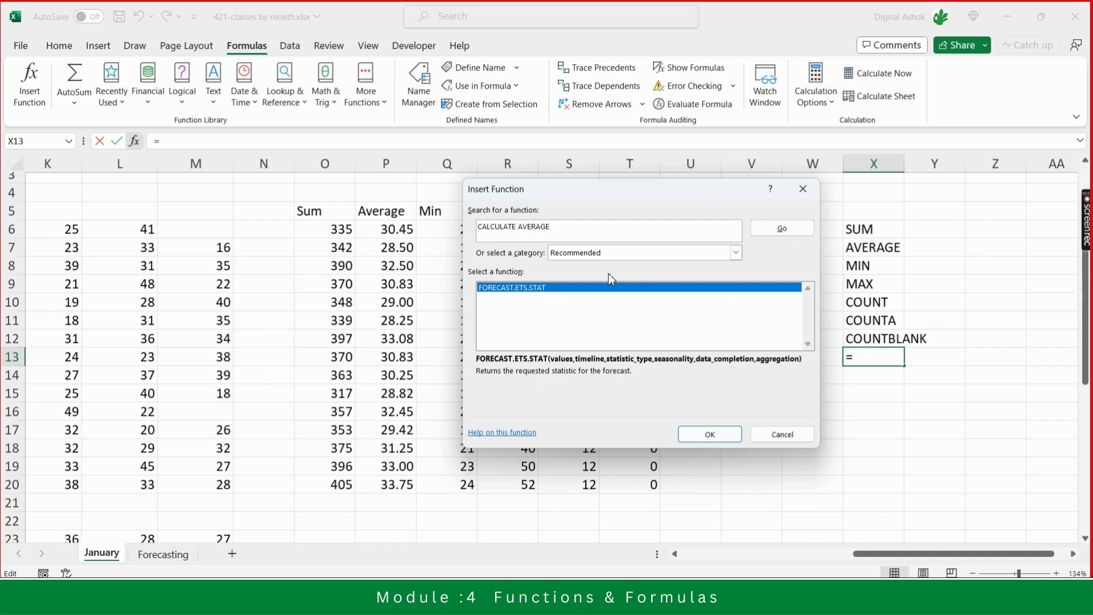
- Switch the function category to All to list every function
left_click(629, 253)
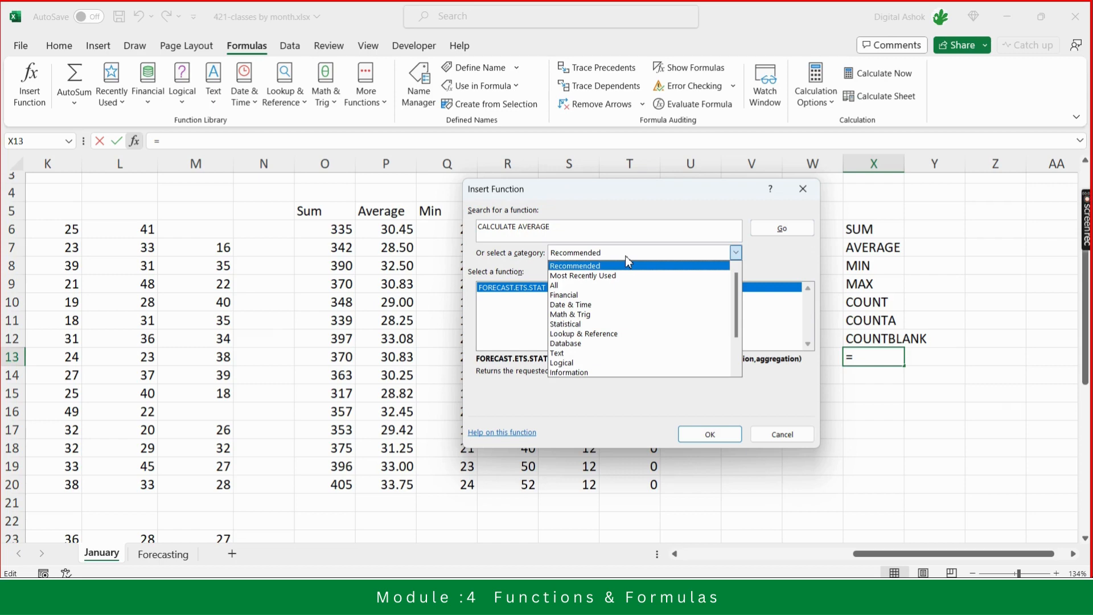
left_click(596, 286)
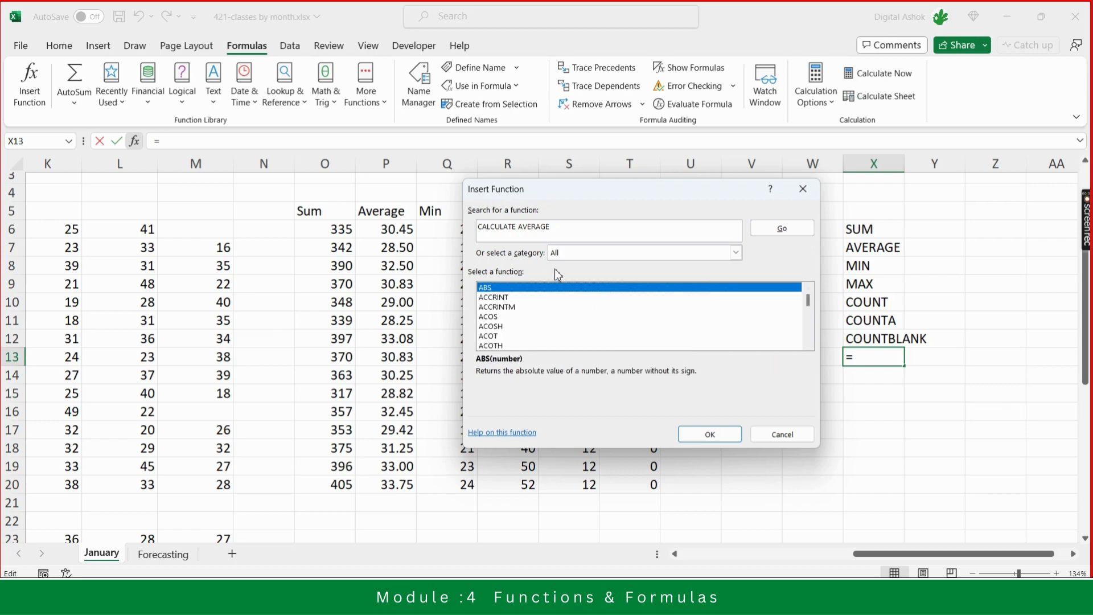
- Rewrite the function search as "average of different numbers" and run it
left_click(561, 231)
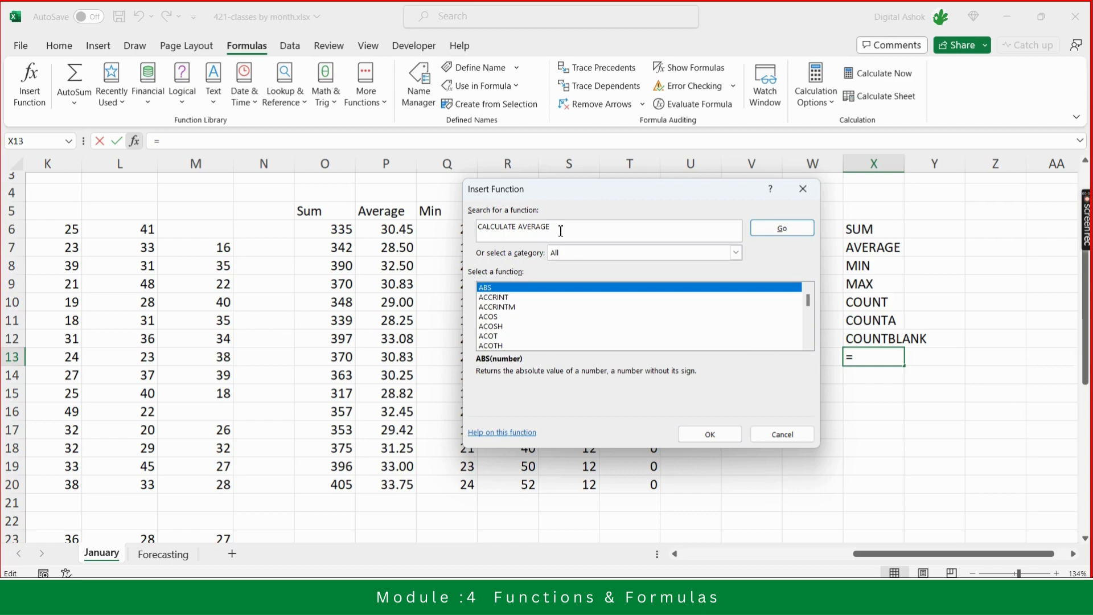
key("BackSpace")
key("BackSpace")
key("BackSpace")
key("BackSpace")
key("BackSpace")
key("BackSpace")
key("BackSpace")
key("BackSpace")
key("BackSpace")
key("BackSpace")
key("BackSpace")
key("BackSpace")
key("BackSpace")
key("BackSpace")
key("BackSpace")
key("BackSpace")
key("BackSpace")
type("avarage of differeny")
key("BackSpace")
type("t numbers")
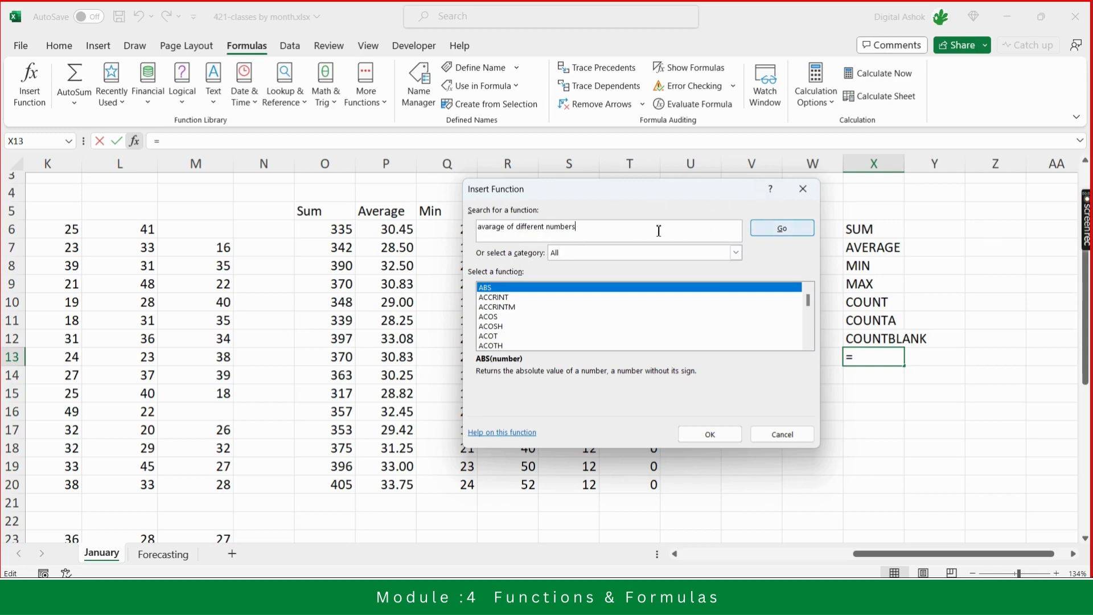
left_click(490, 228)
key("BackSpace")
type("e")
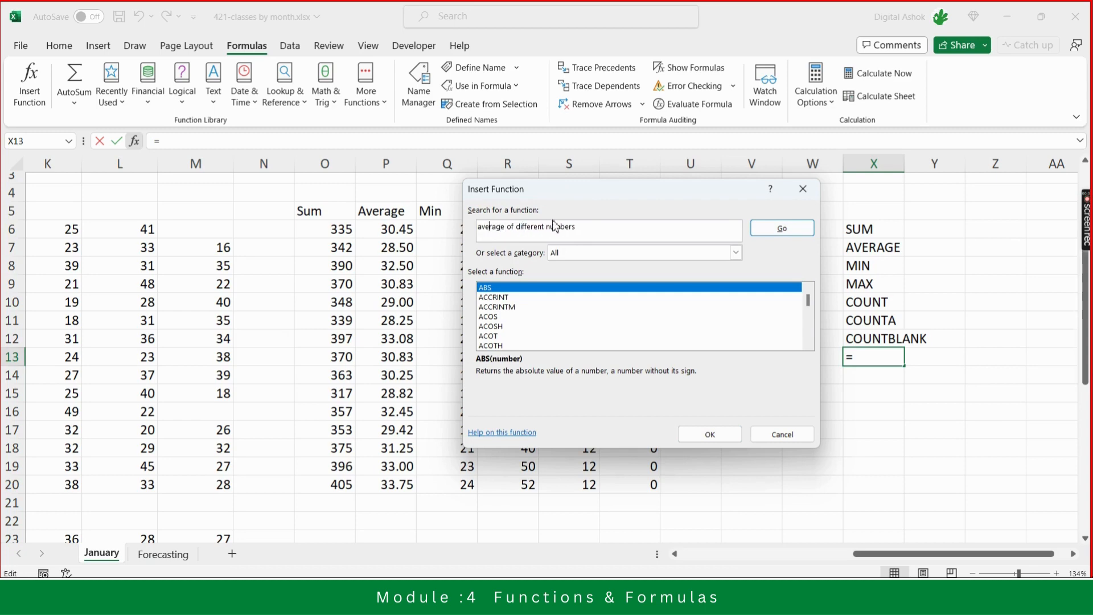
left_click(791, 235)
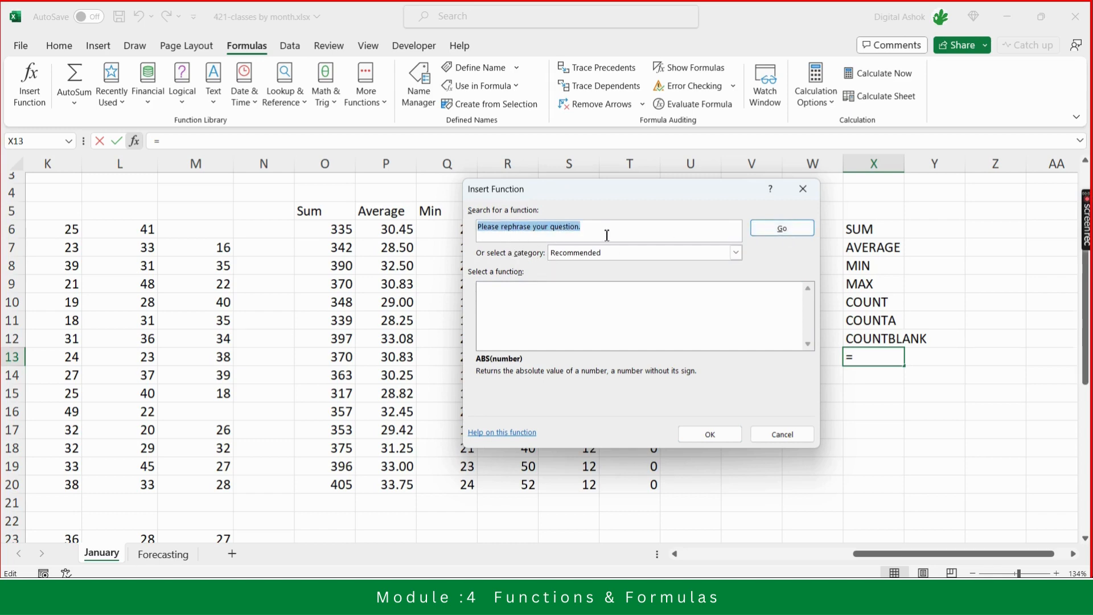
- Search the function library for "average"
type("average")
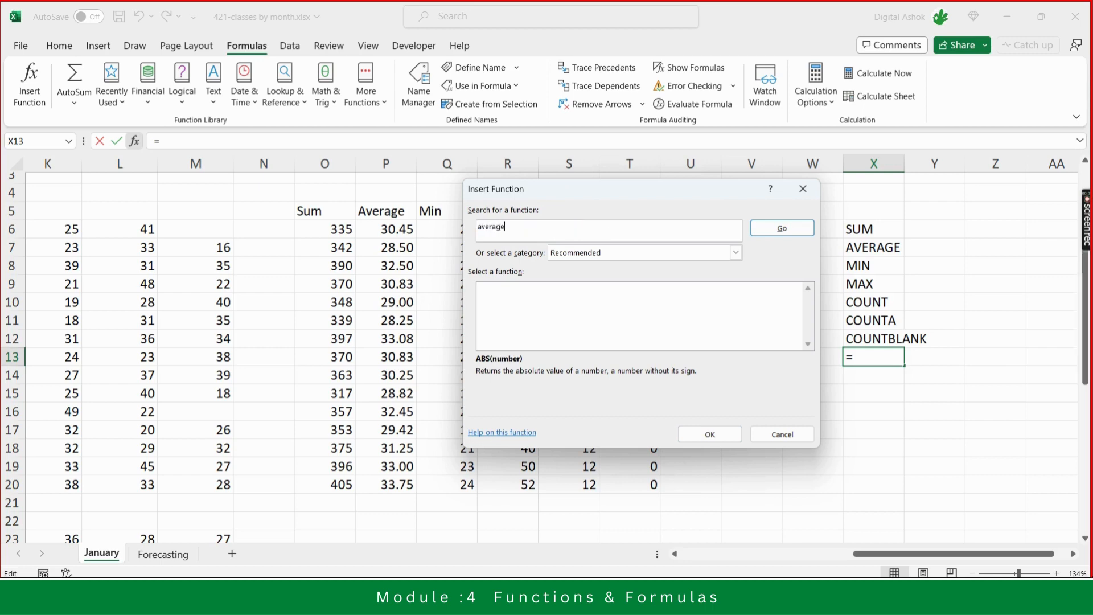
left_click(783, 228)
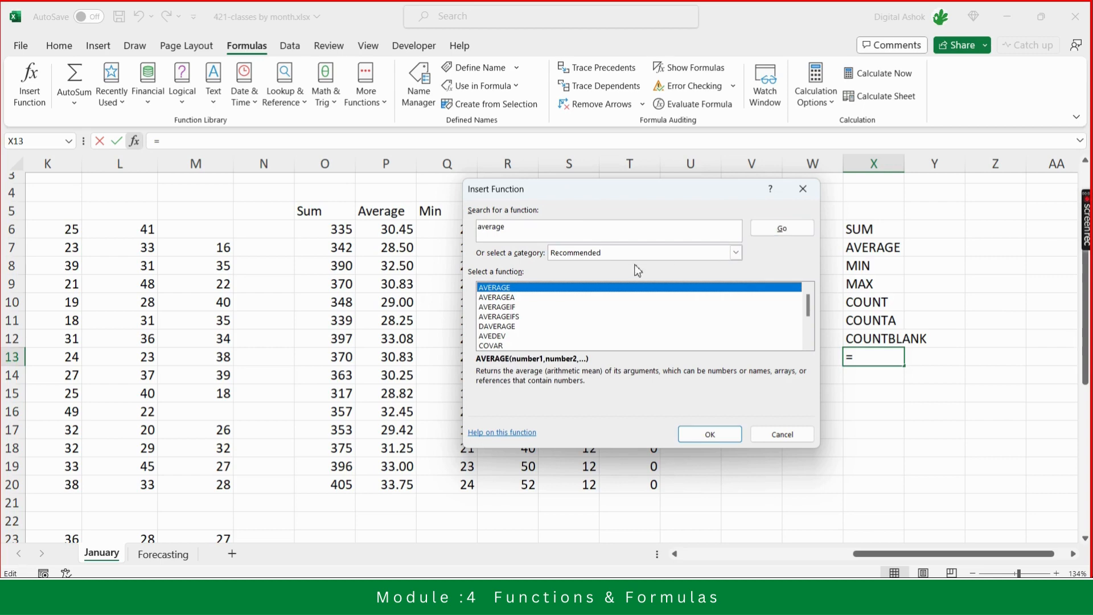
- Step through the average-related functions in the results to read each description, ending on AVERAGE
left_click(506, 298)
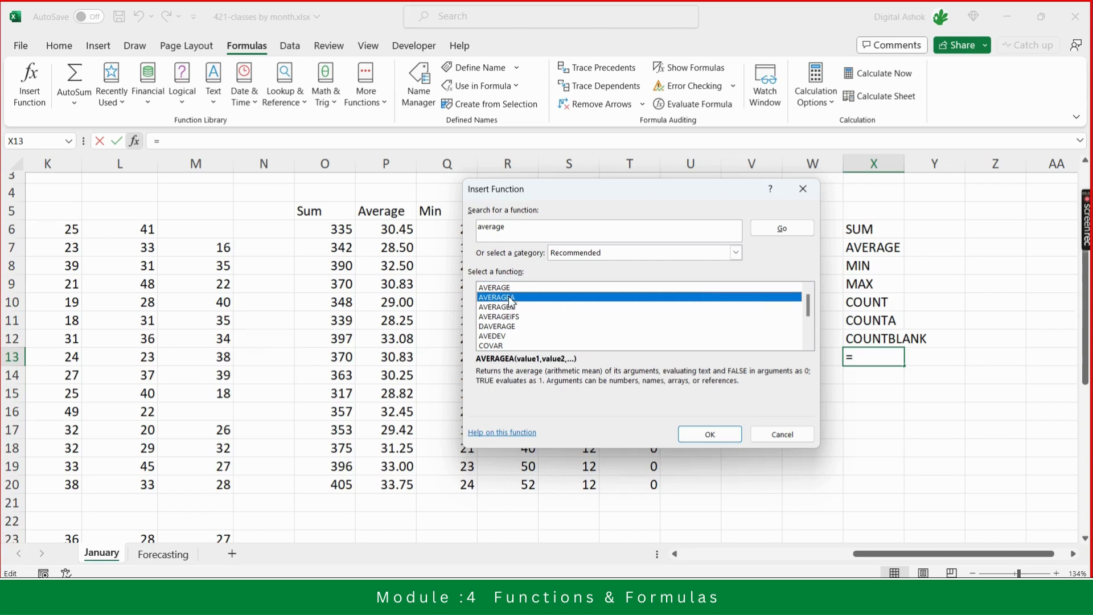
left_click(510, 307)
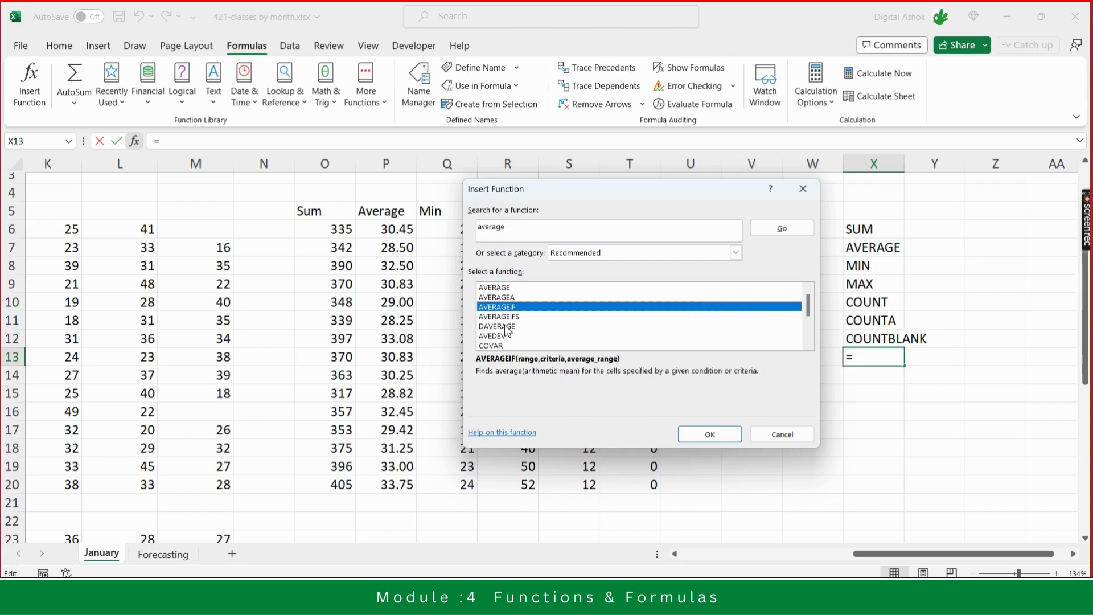
left_click(511, 317)
left_click(499, 327)
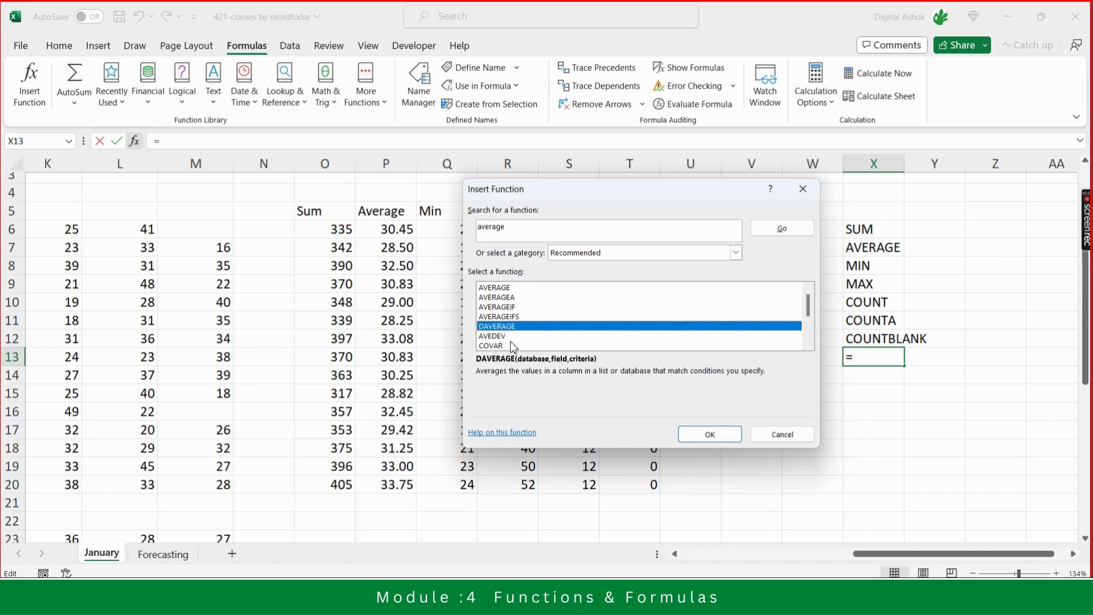
left_click(499, 338)
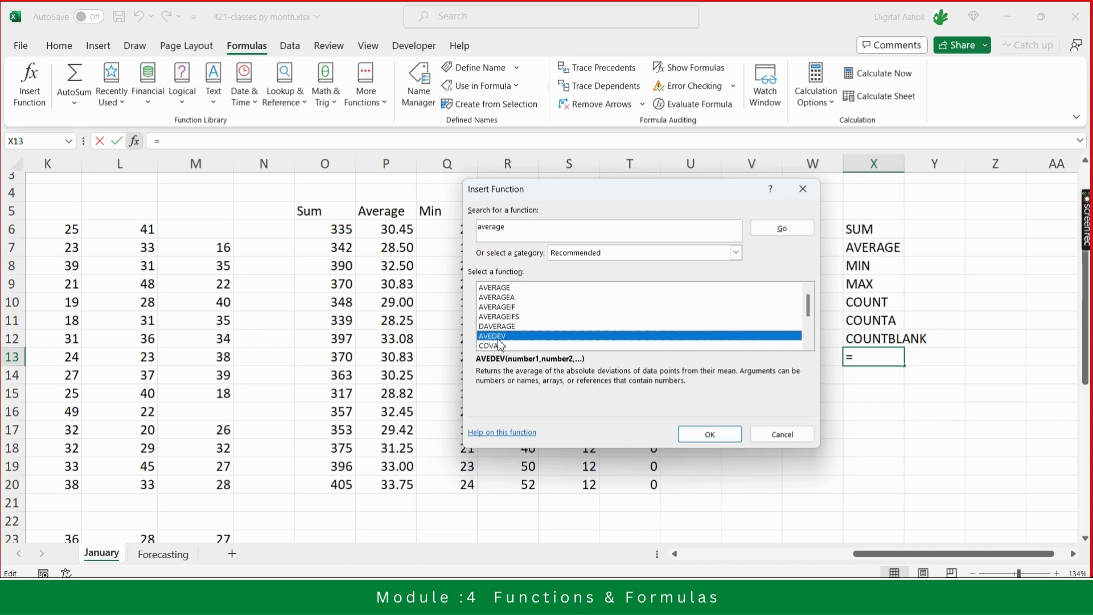
left_click(500, 345)
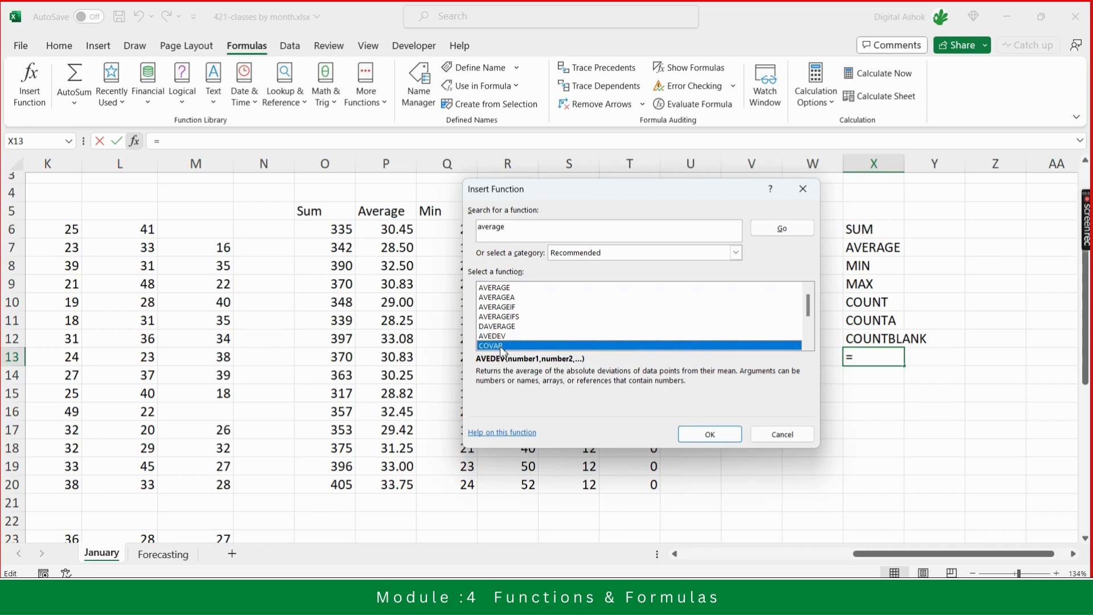
left_click(513, 289)
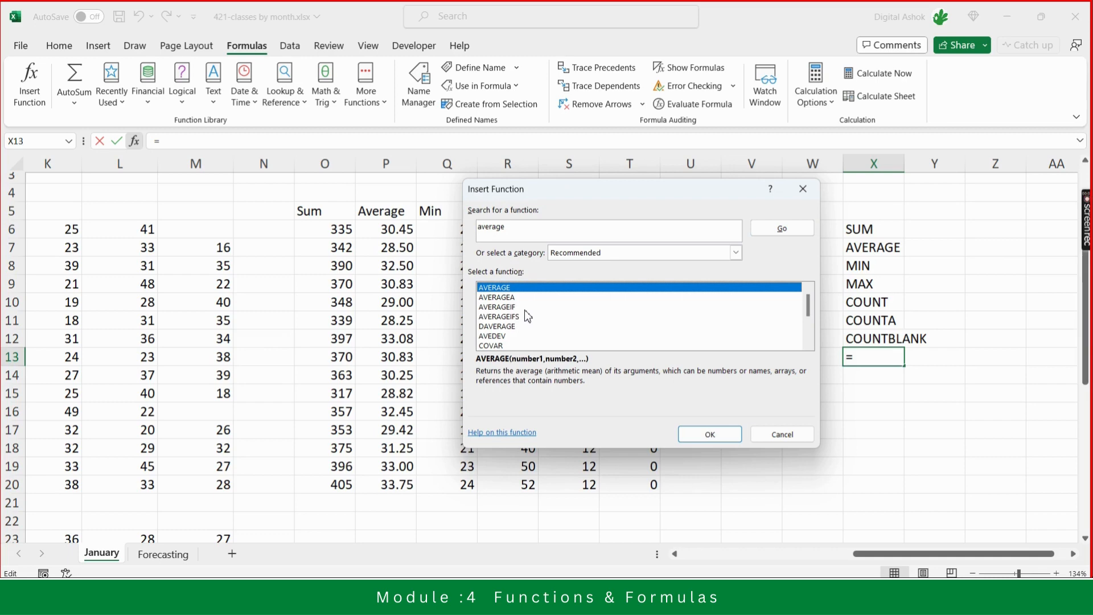
left_click(493, 298)
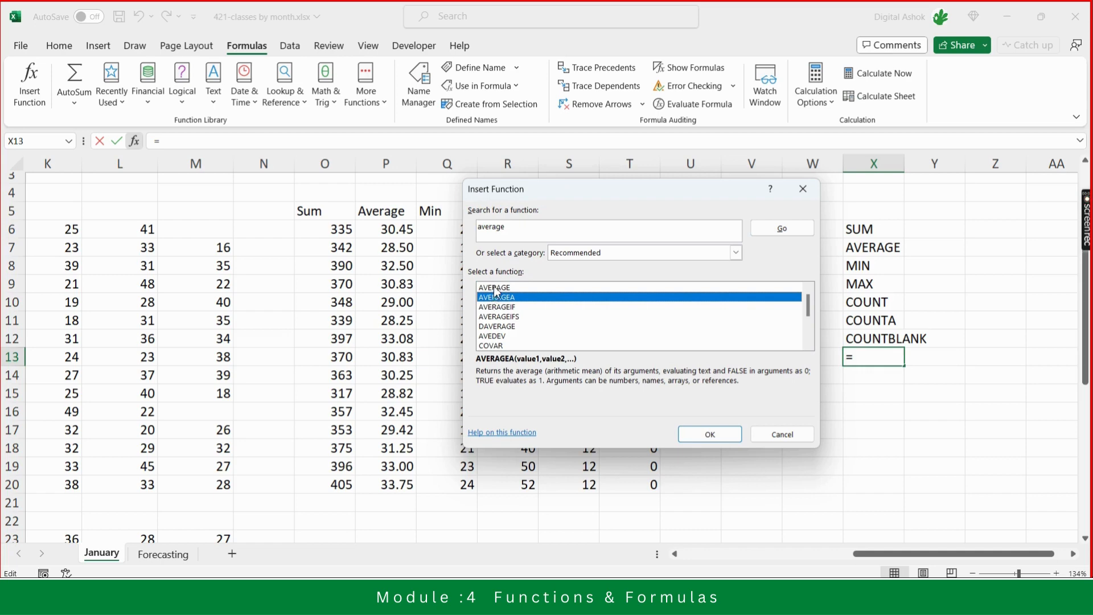
left_click(495, 289)
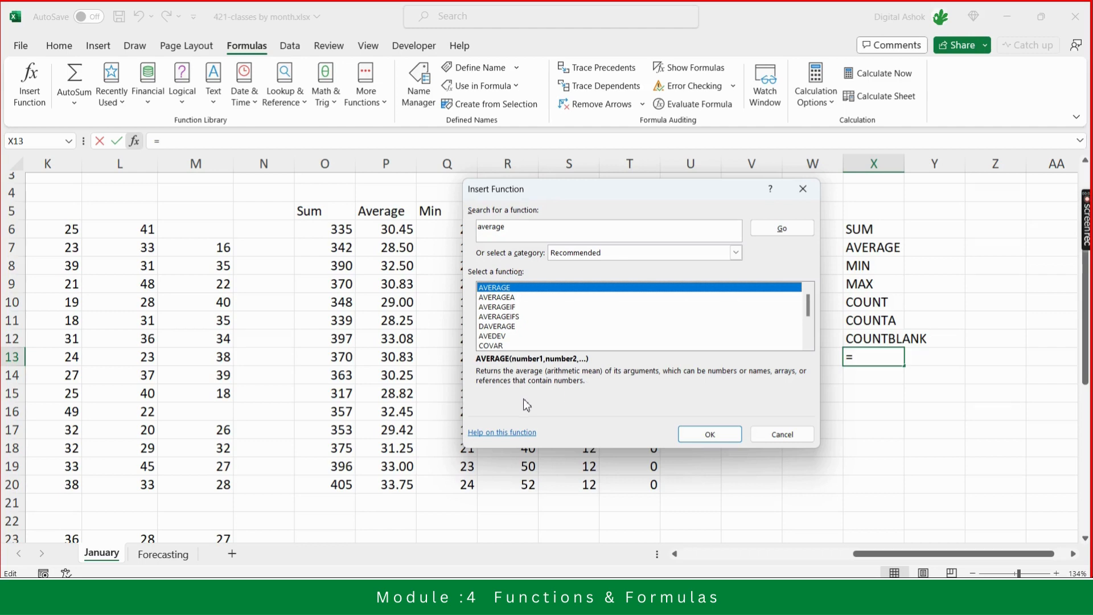
- Open the help article for the AVERAGE function, read through its syntax, remarks and examples, then close it and return to the workbook
left_click(509, 434)
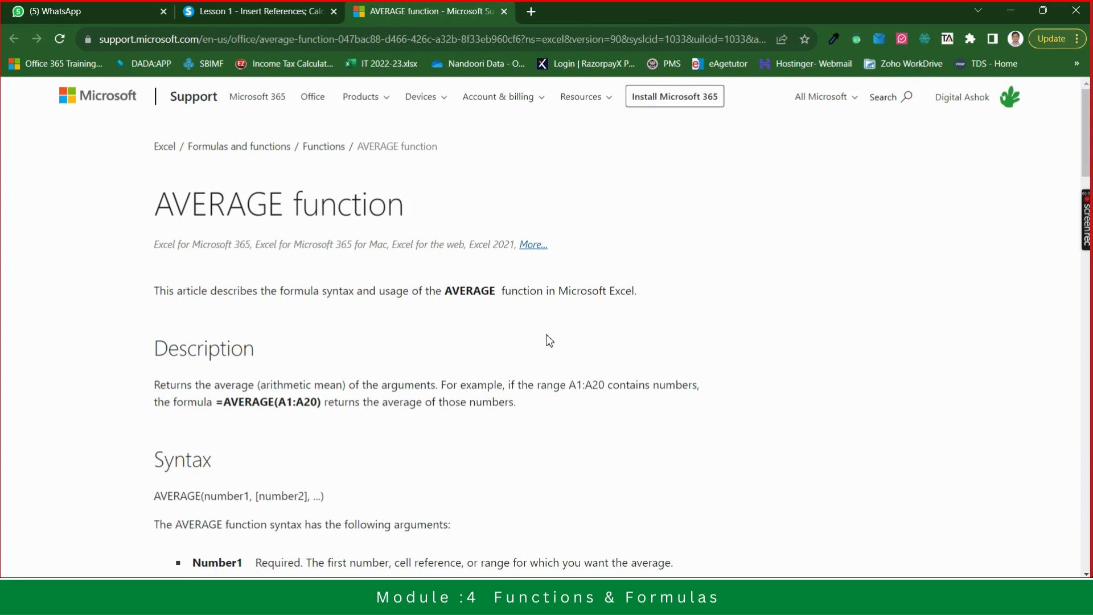
scroll(548, 340, "down", 1)
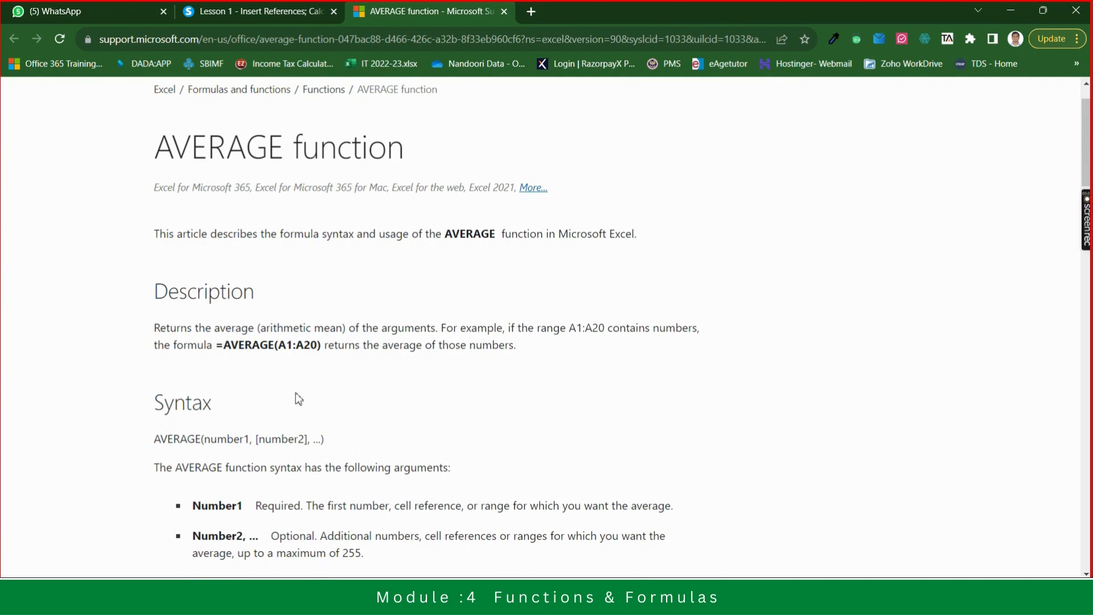
scroll(296, 394, "down", 3)
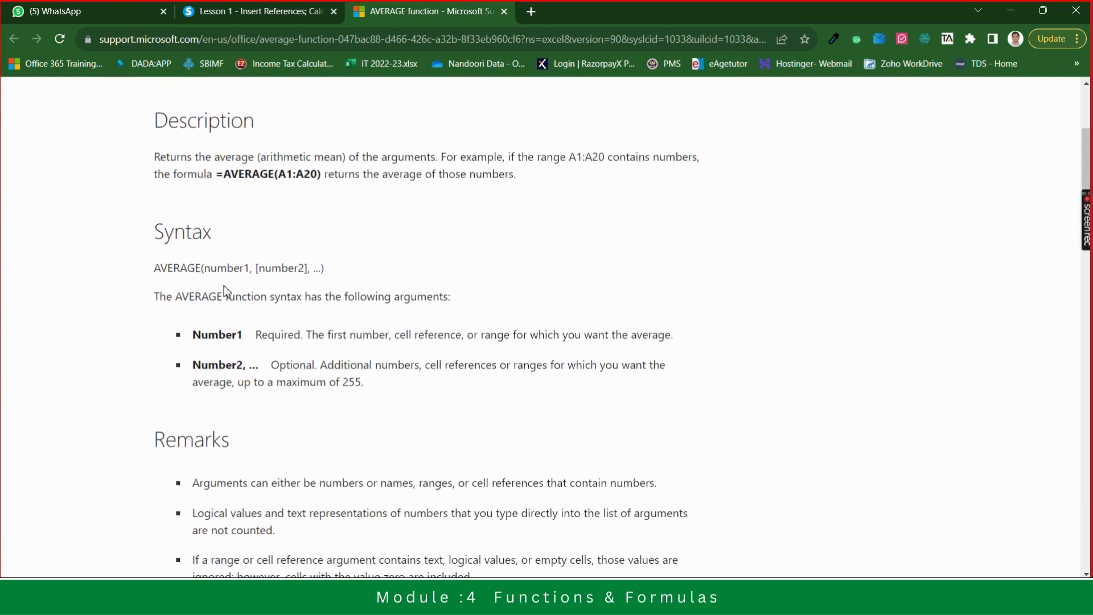
scroll(383, 402, "down", 1)
scroll(387, 409, "down", 5)
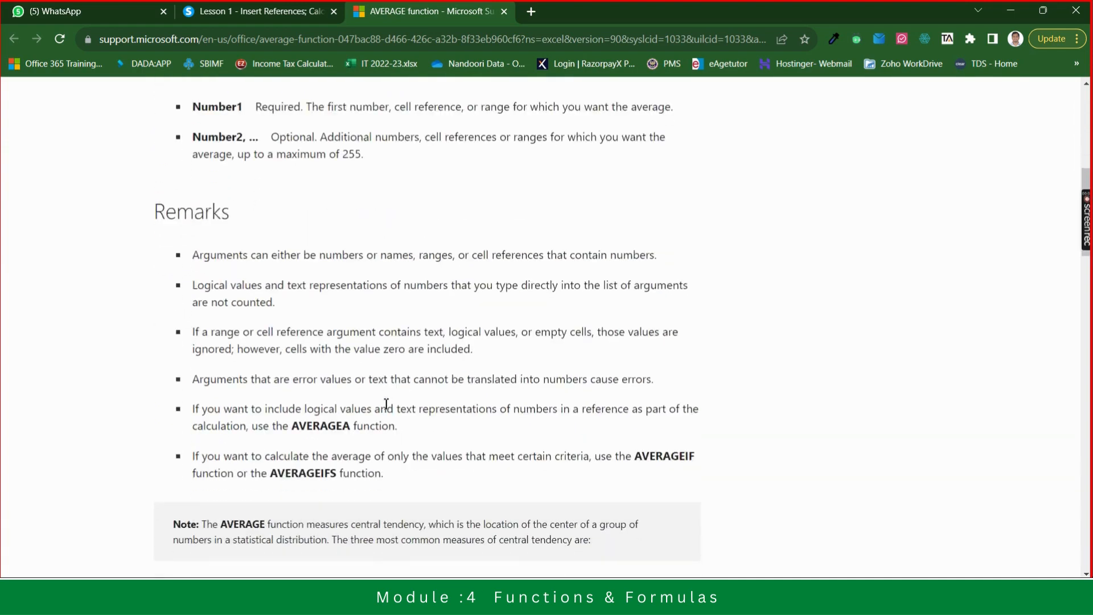
scroll(387, 409, "down", 5)
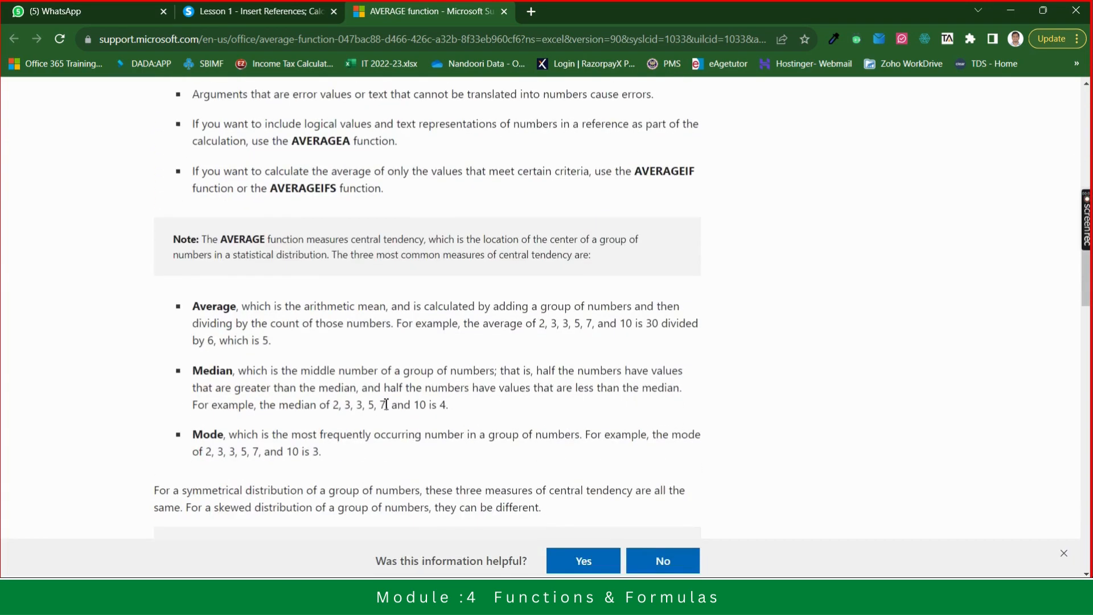
scroll(386, 409, "down", 1)
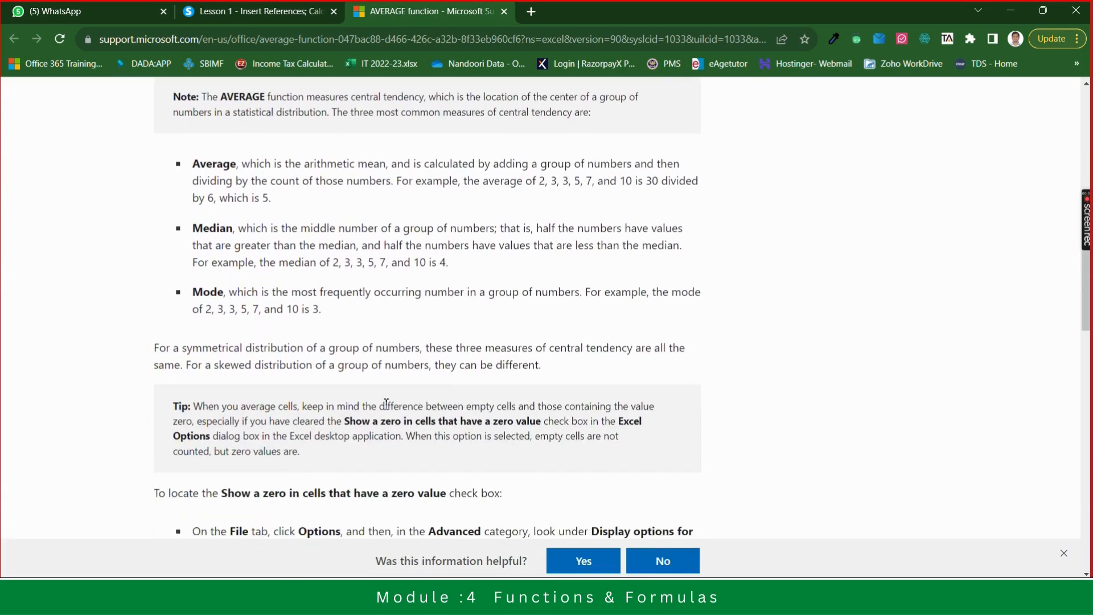
scroll(386, 403, "down", 5)
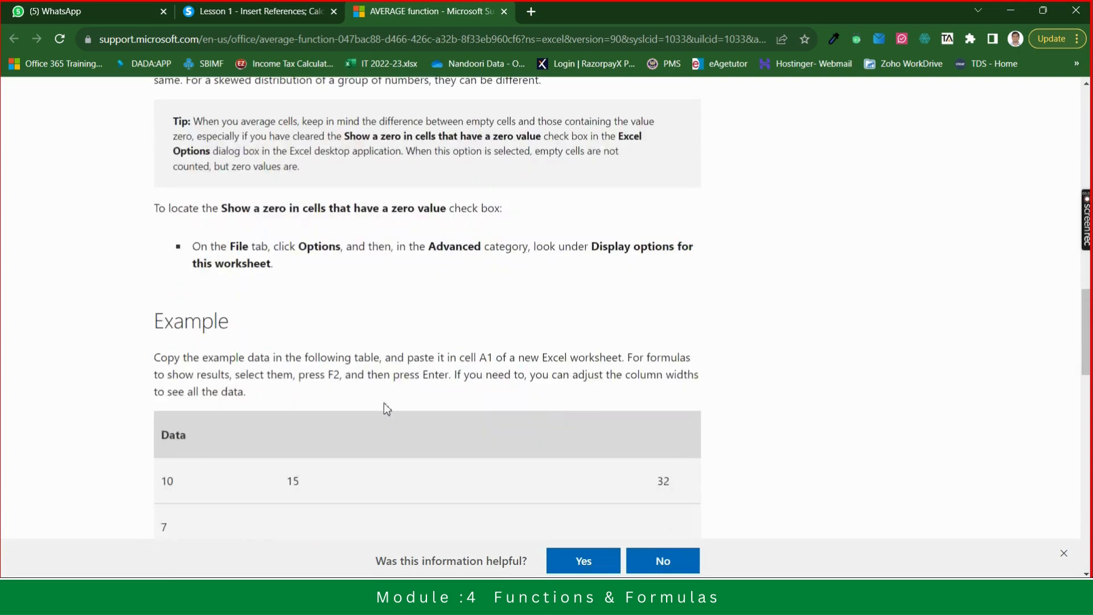
scroll(385, 405, "up", 1)
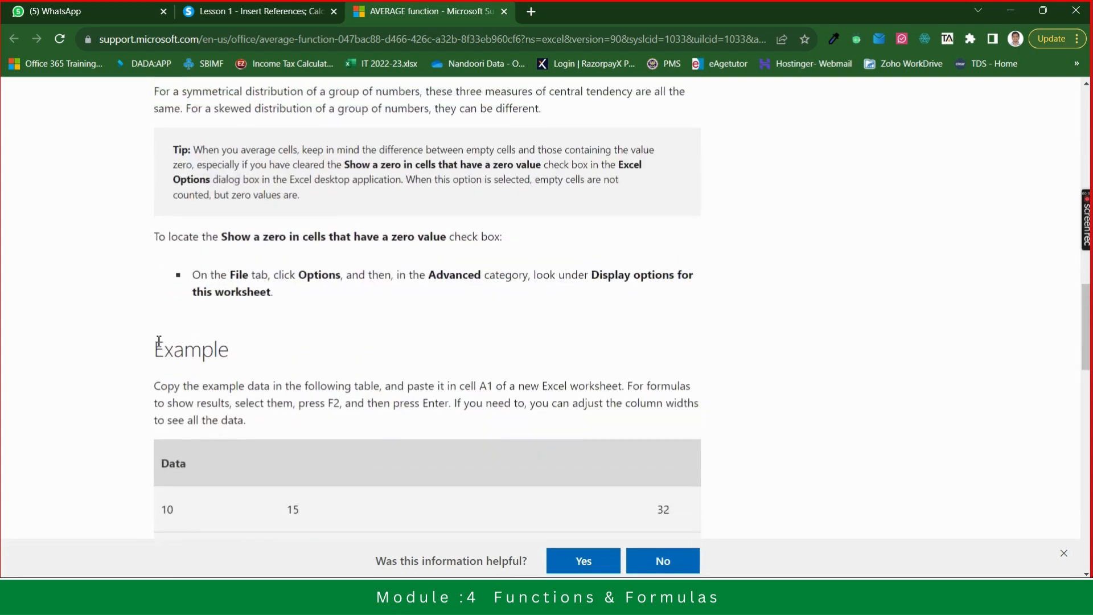
scroll(253, 357, "down", 4)
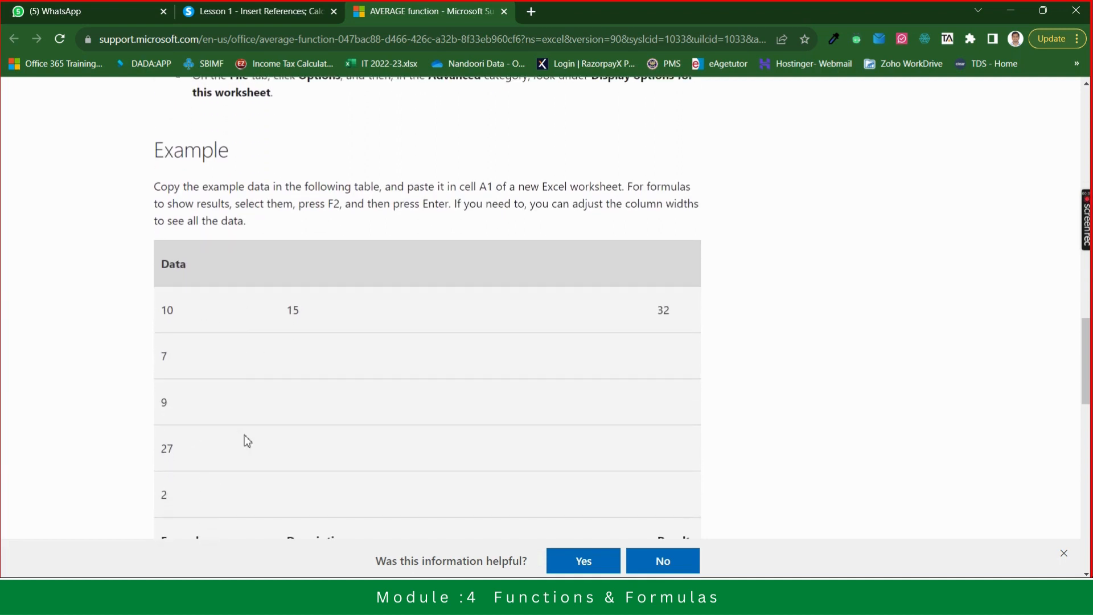
scroll(244, 439, "down", 2)
scroll(245, 441, "down", 2)
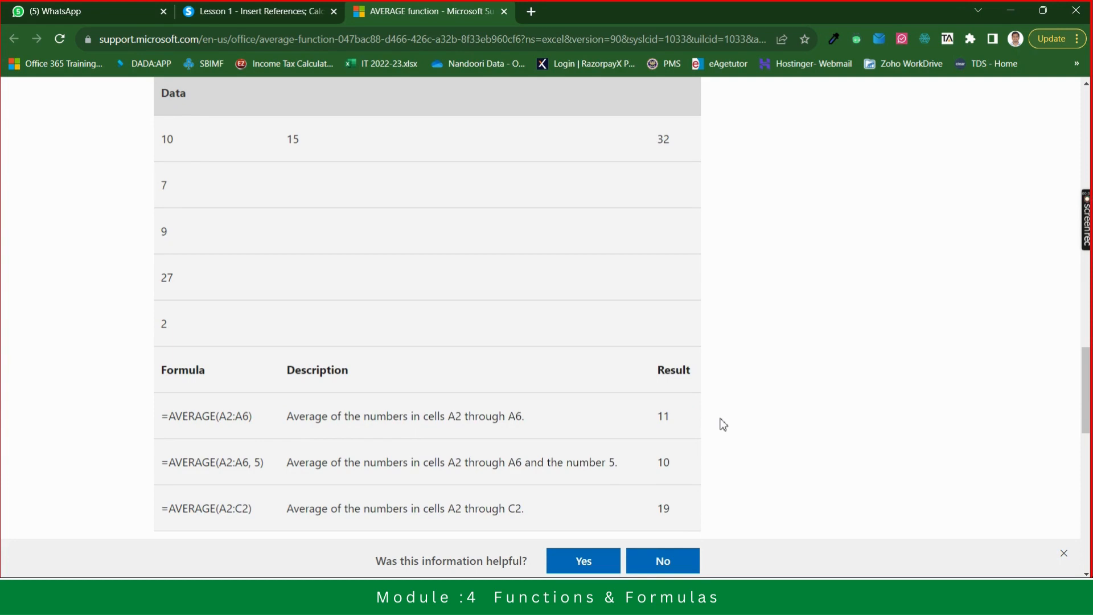
scroll(723, 424, "down", 5)
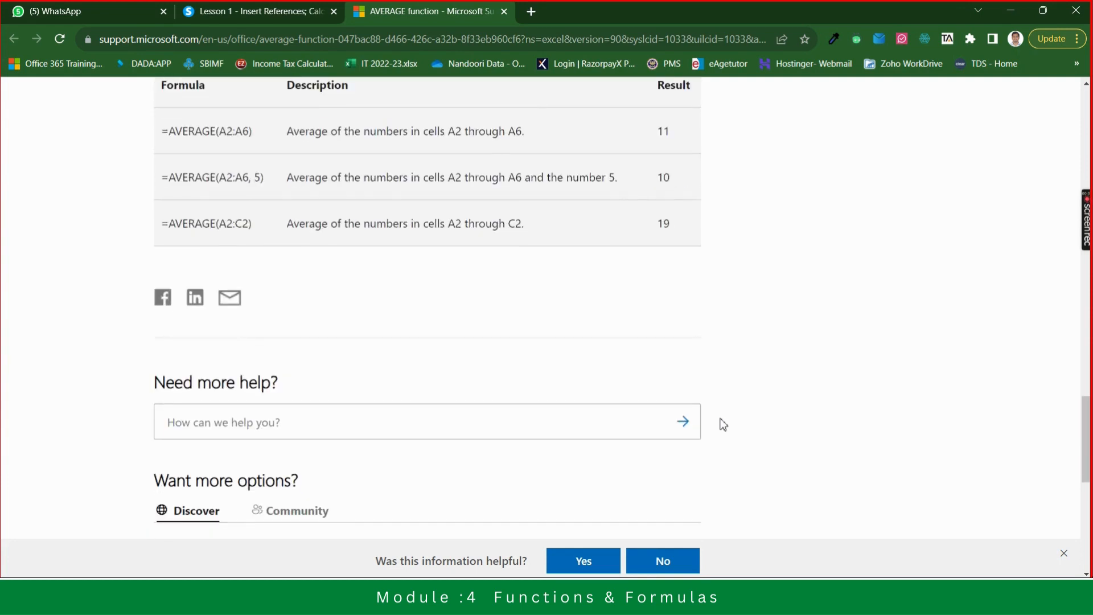
scroll(723, 424, "up", 15)
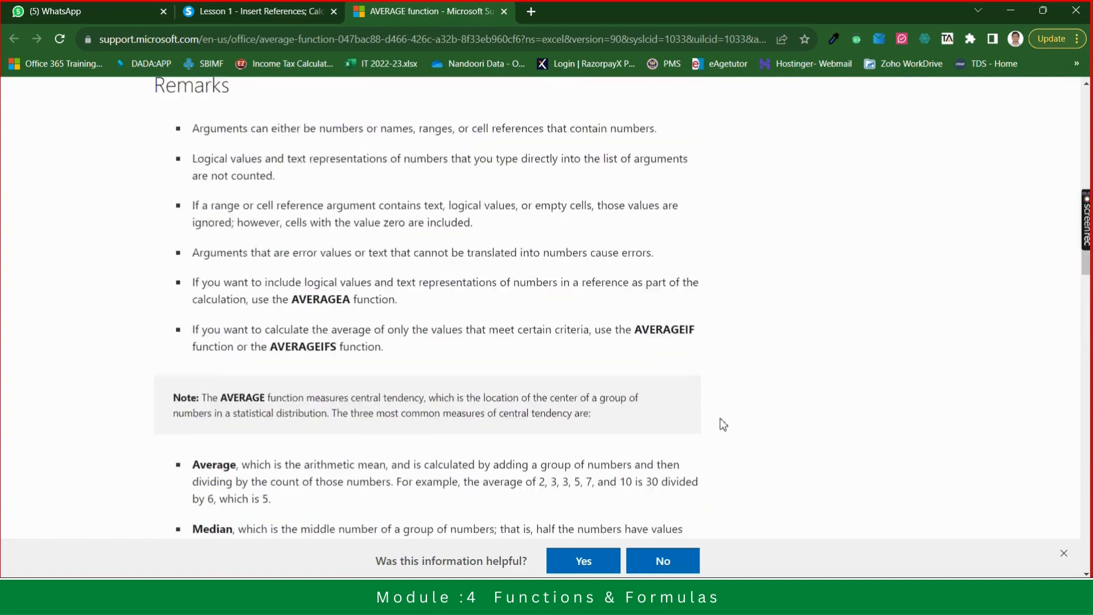
scroll(723, 424, "up", 10)
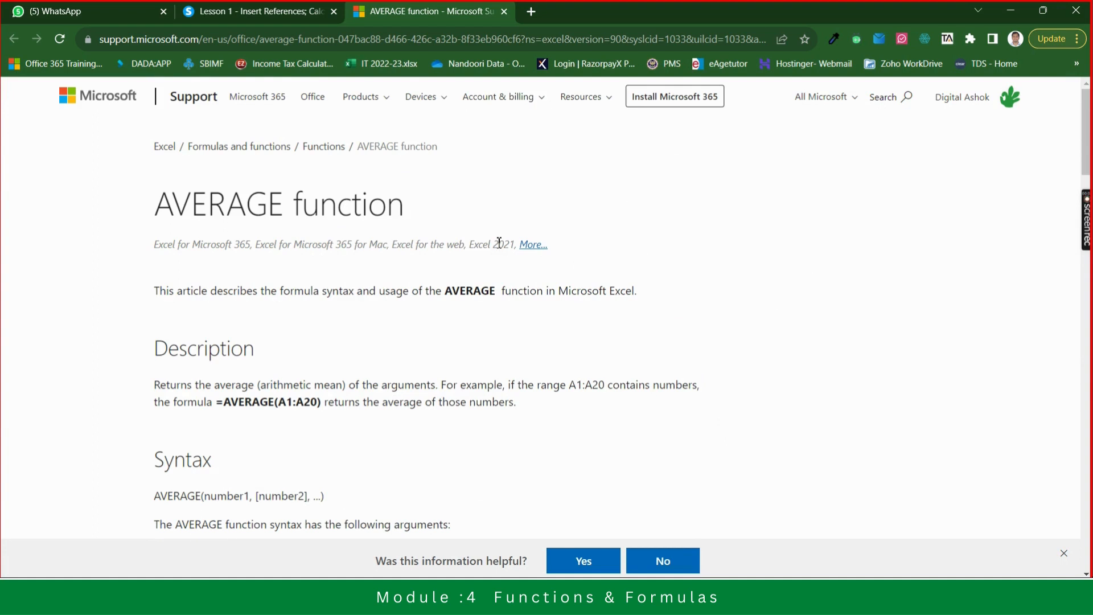
left_click(504, 12)
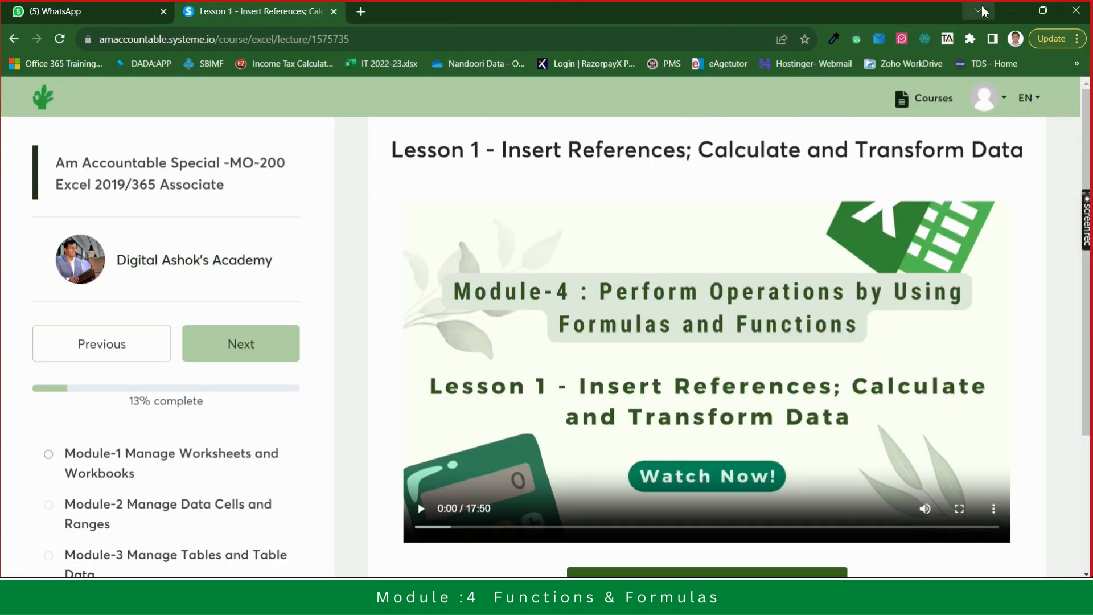
left_click(1011, 10)
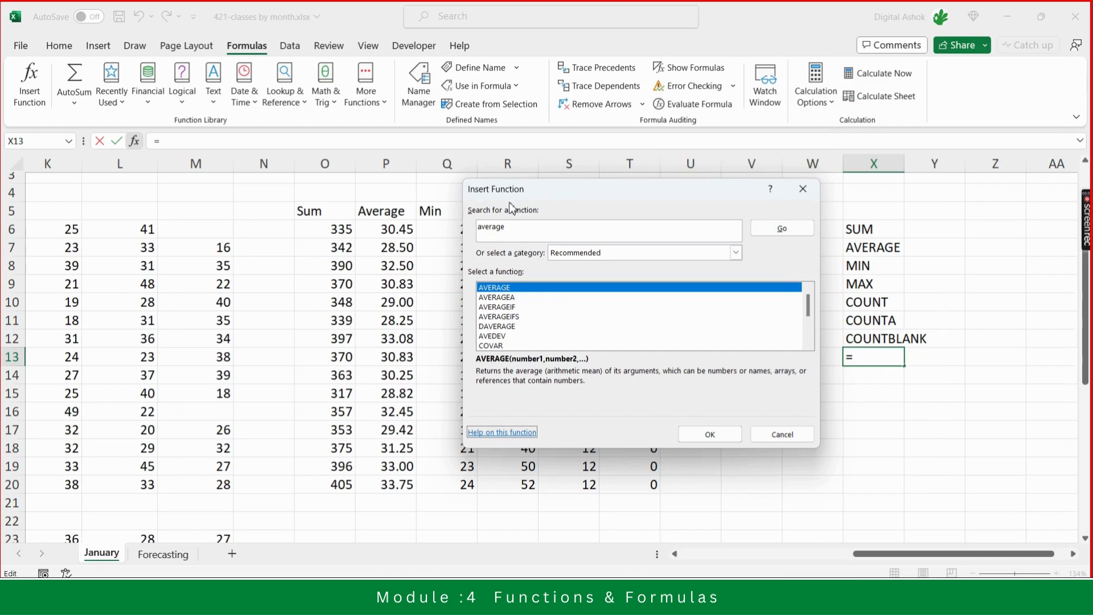
- Replace the function search text with "count text values" and run the search
left_click(508, 232)
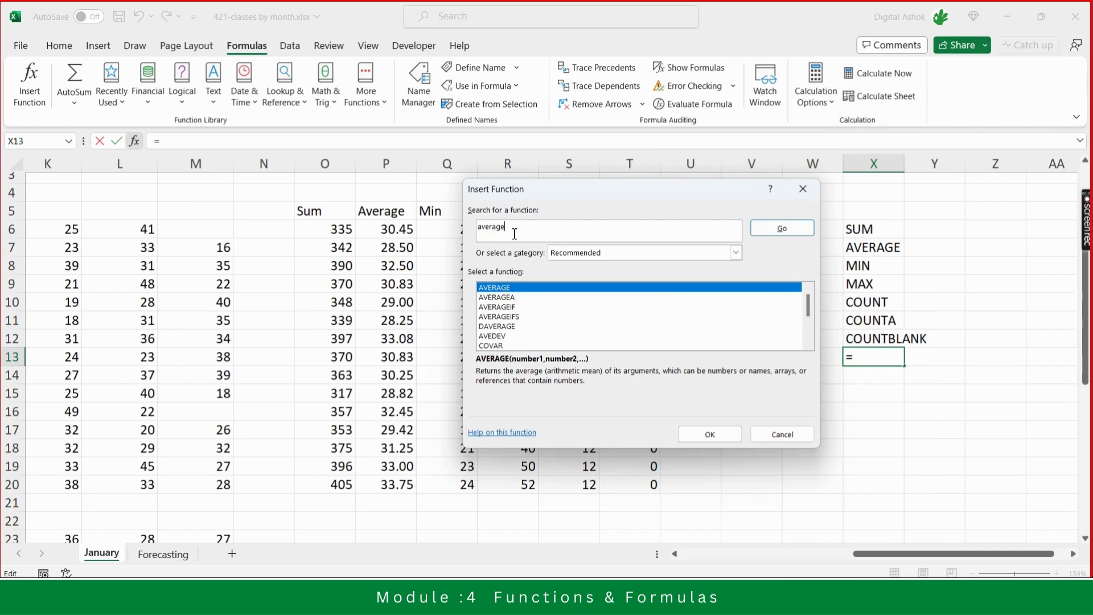
key("BackSpace")
key("BackSpace")
key("BackSpace")
key("BackSpace")
key("BackSpace")
key("BackSpace")
key("BackSpace")
type("co")
type("un")
type("nt")
key("BackSpace")
key("BackSpace")
type("t text values")
left_click(787, 234)
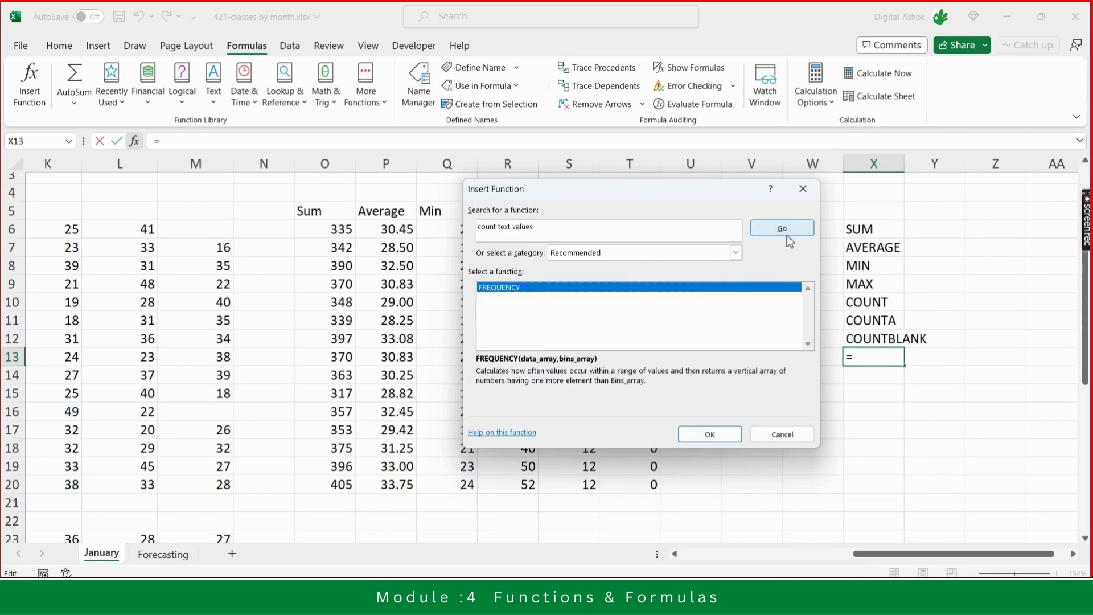
- Set the function category to All, then rewrite the search as "count of text values" and run it
left_click(737, 252)
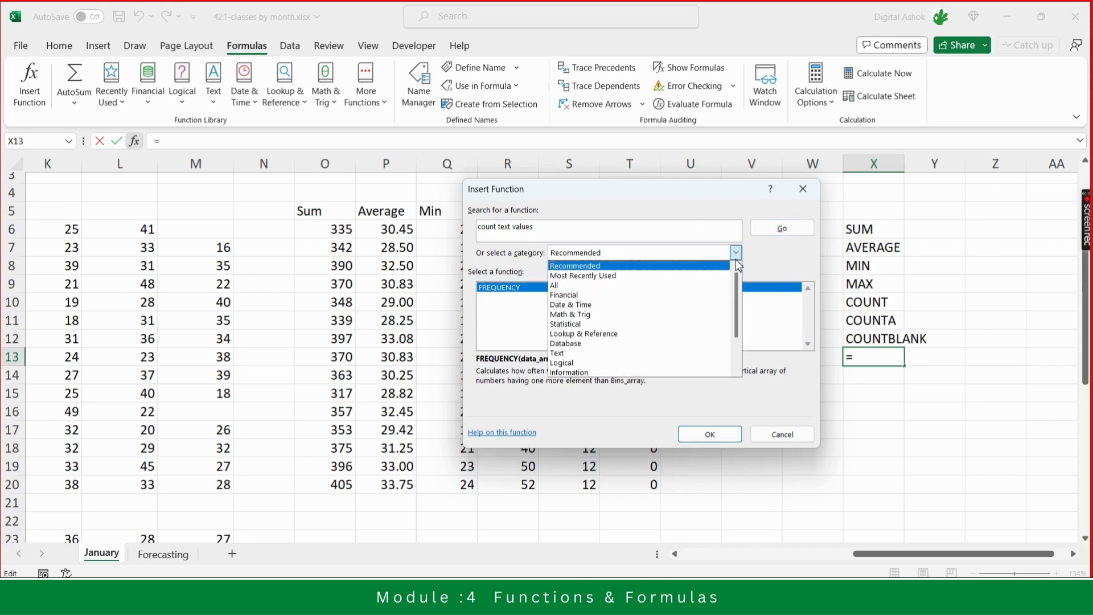
left_click(617, 287)
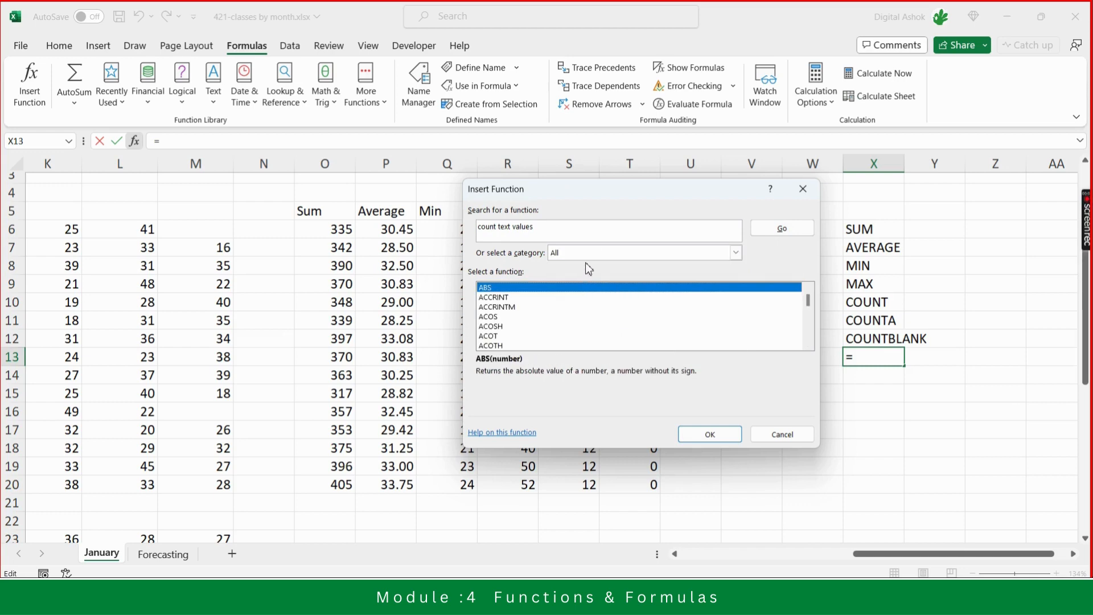
left_click(543, 226)
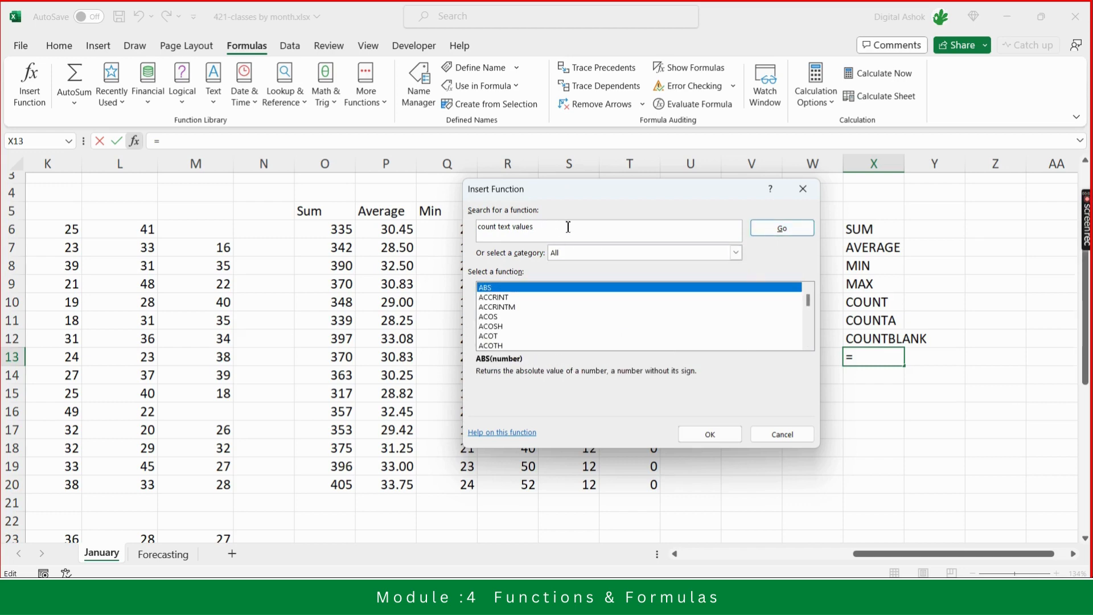
left_click(500, 227)
type("of")
key("Return")
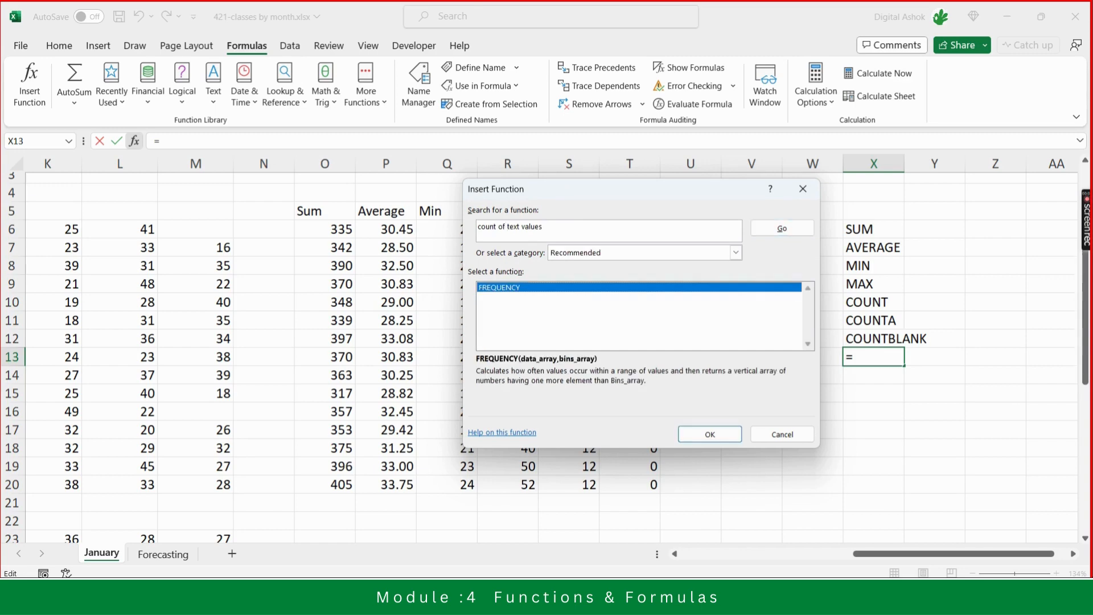
- Switch to the Financial category and step through its functions to read their descriptions
left_click(630, 254)
left_click(611, 295)
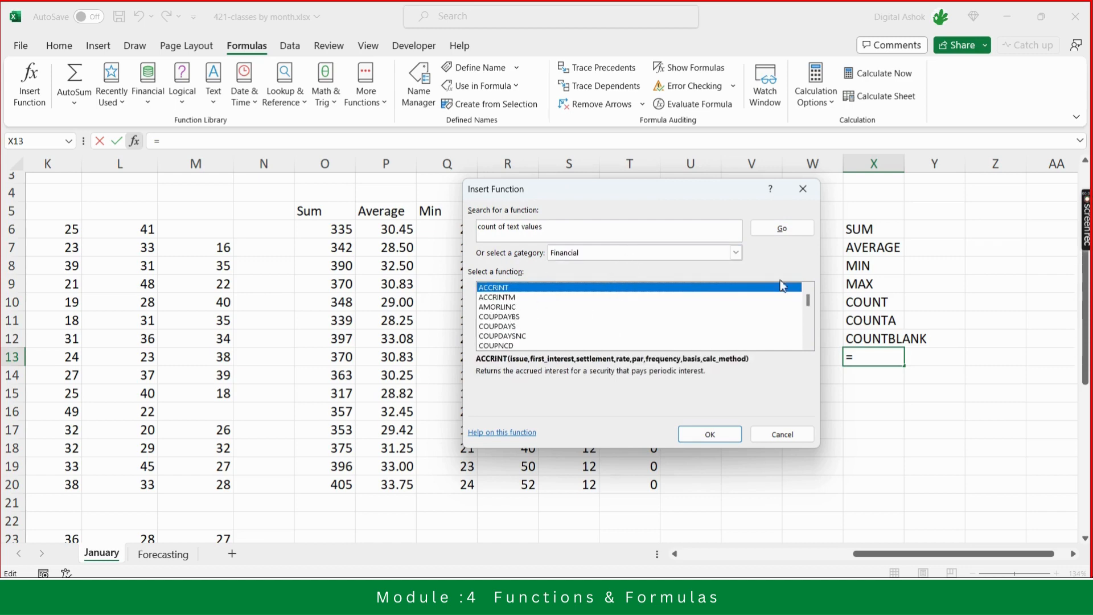
mouse_move(808, 298)
left_mouse_down()
mouse_move(808, 330)
mouse_move(808, 318)
left_mouse_up()
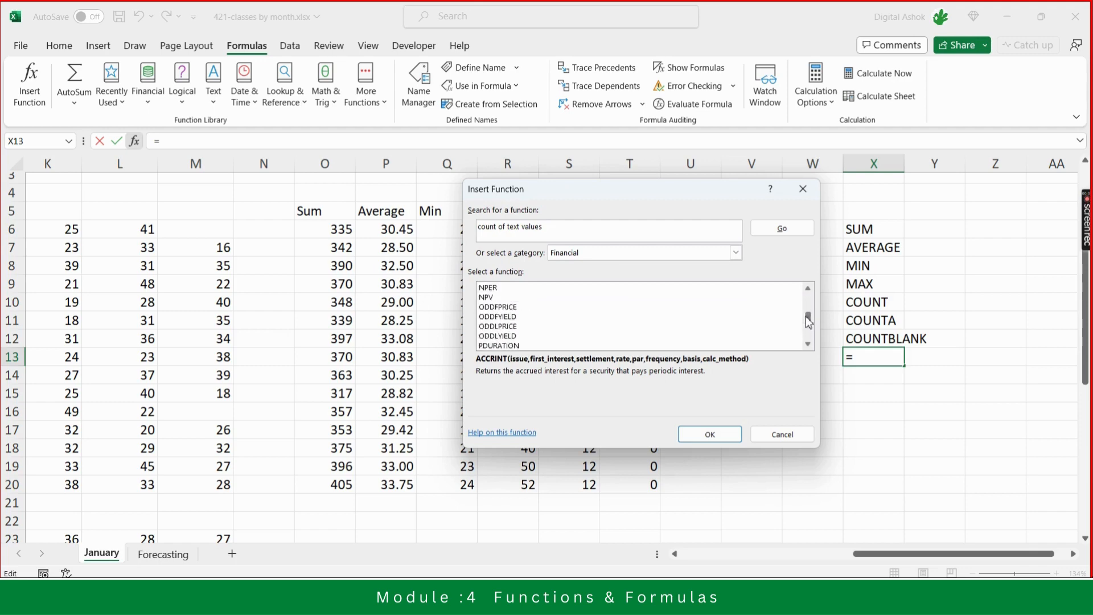
left_click(512, 318)
left_click(484, 289)
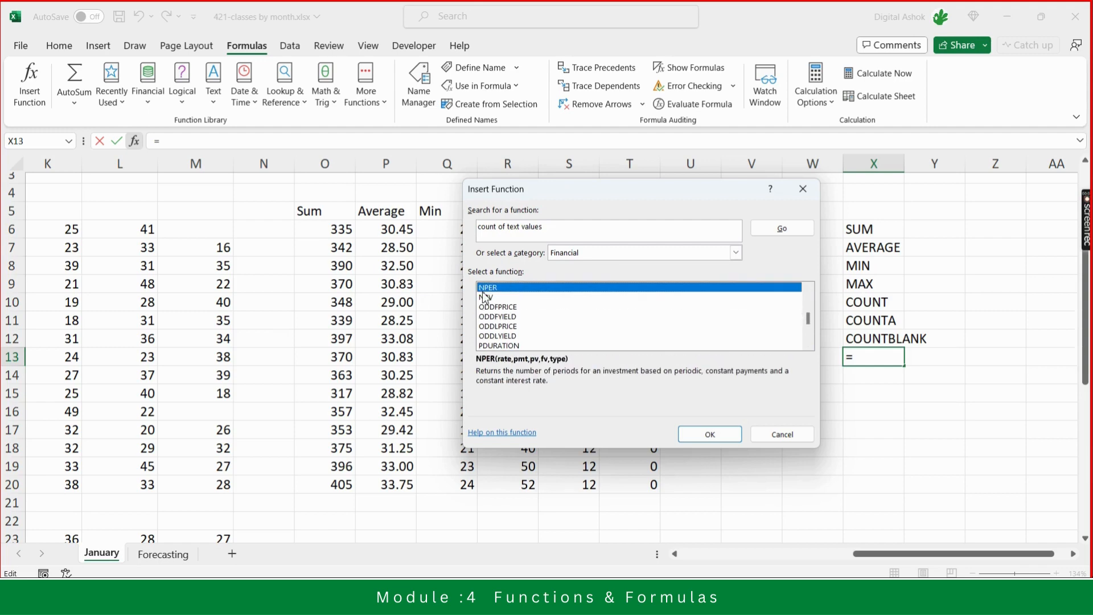
key("Up")
key("Up")
key("Up")
key("Up")
key("Up")
key("Up")
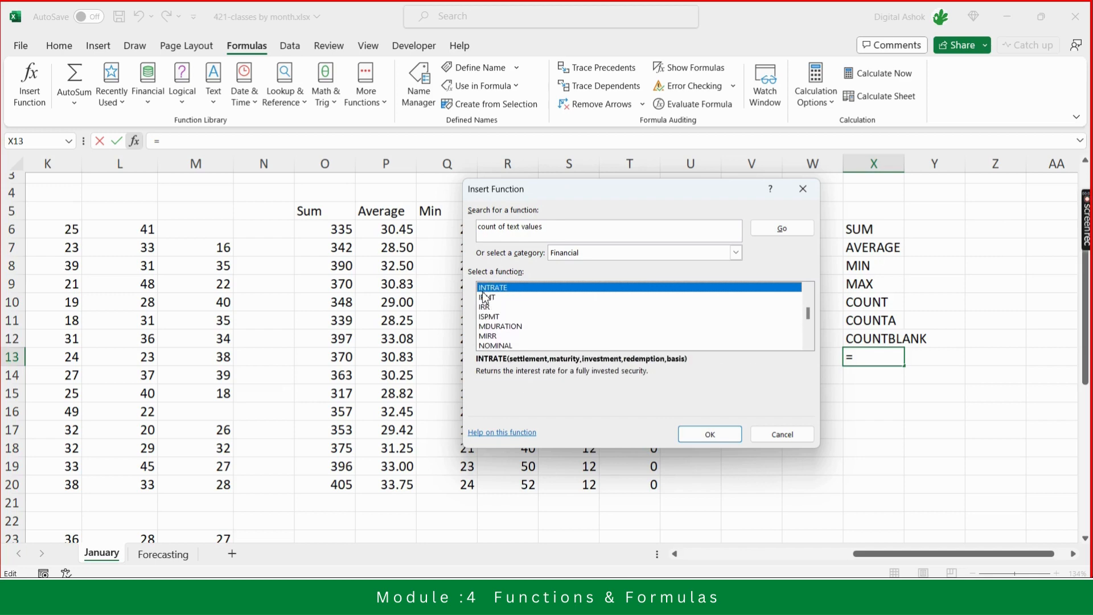
key("Up")
key("Up")
key("Up")
key("Up")
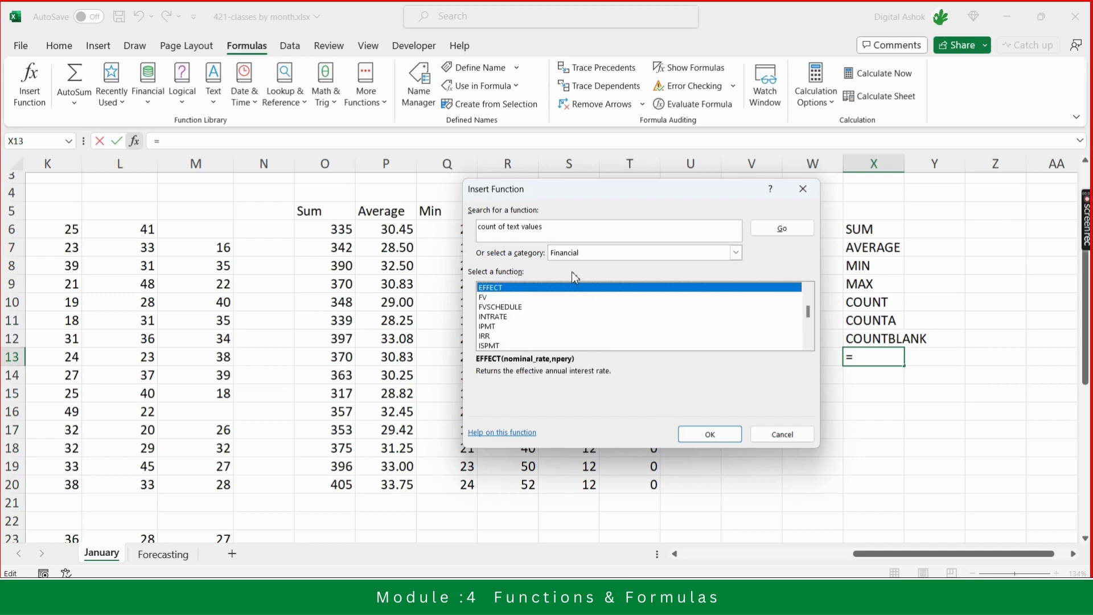
- Set the category back to All and search the function library for "count"
left_click(601, 256)
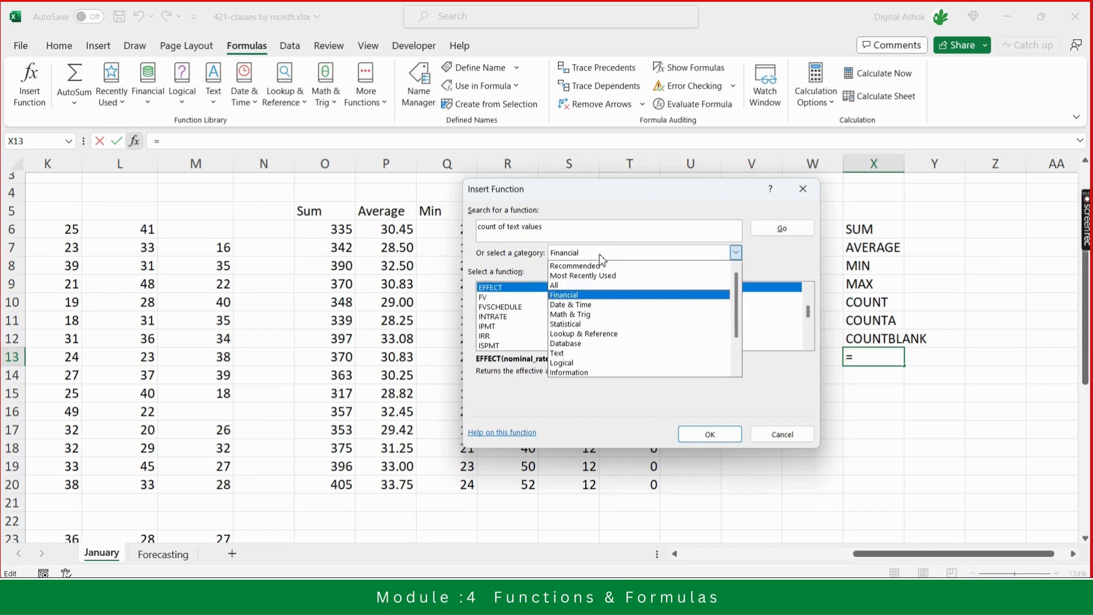
left_click(576, 286)
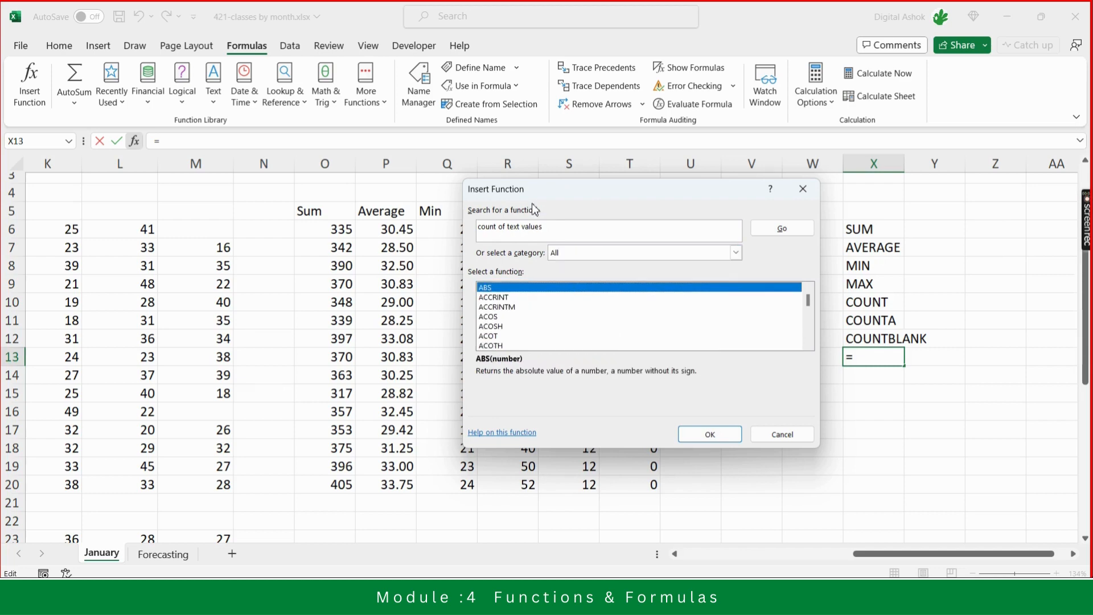
left_click(568, 239)
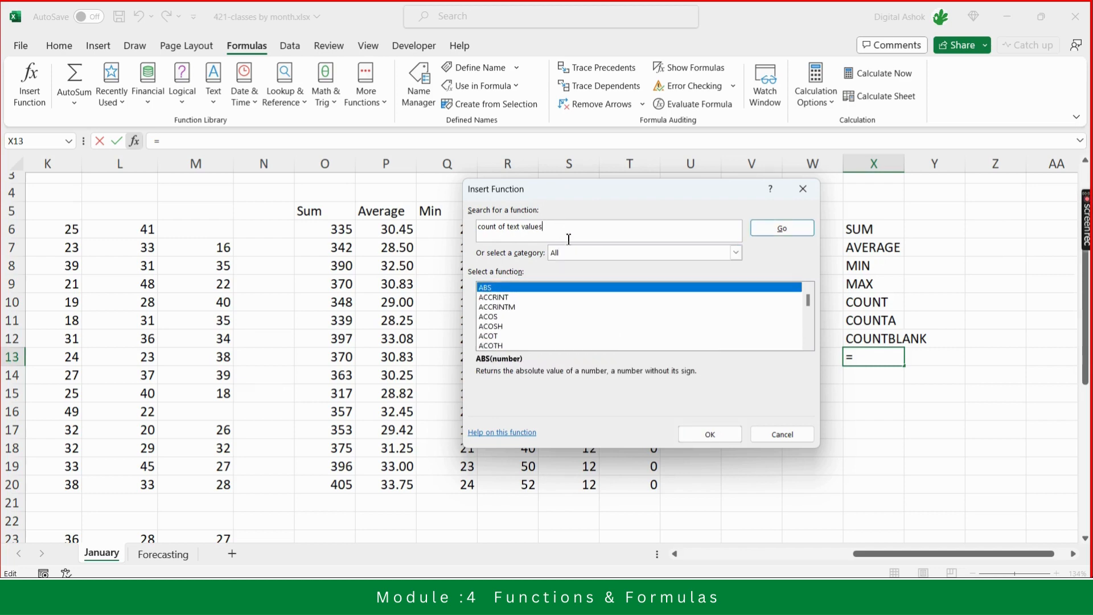
key("BackSpace")
key("BackSpace")
key("BackSpace")
key("BackSpace")
key("BackSpace")
key("BackSpace")
key("BackSpace")
key("BackSpace")
key("BackSpace")
key("BackSpace")
key("BackSpace")
key("BackSpace")
key("BackSpace")
key("BackSpace")
key("BackSpace")
left_click(794, 232)
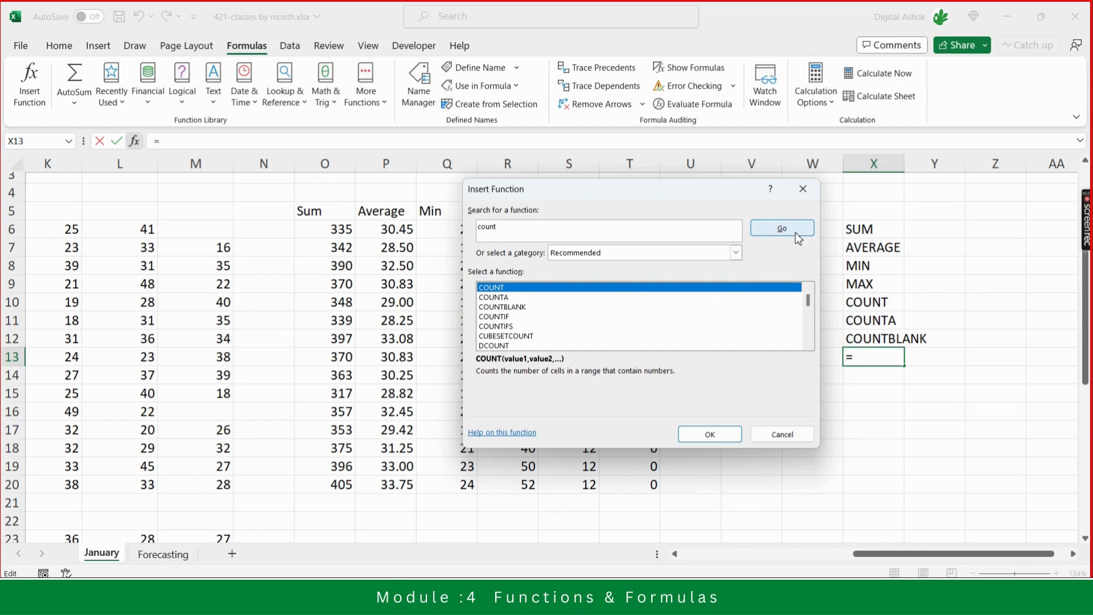
- Step through the count-related functions ending on COUNTBLANK, open its arguments dialog and cancel it
left_click(507, 297)
left_click(526, 308)
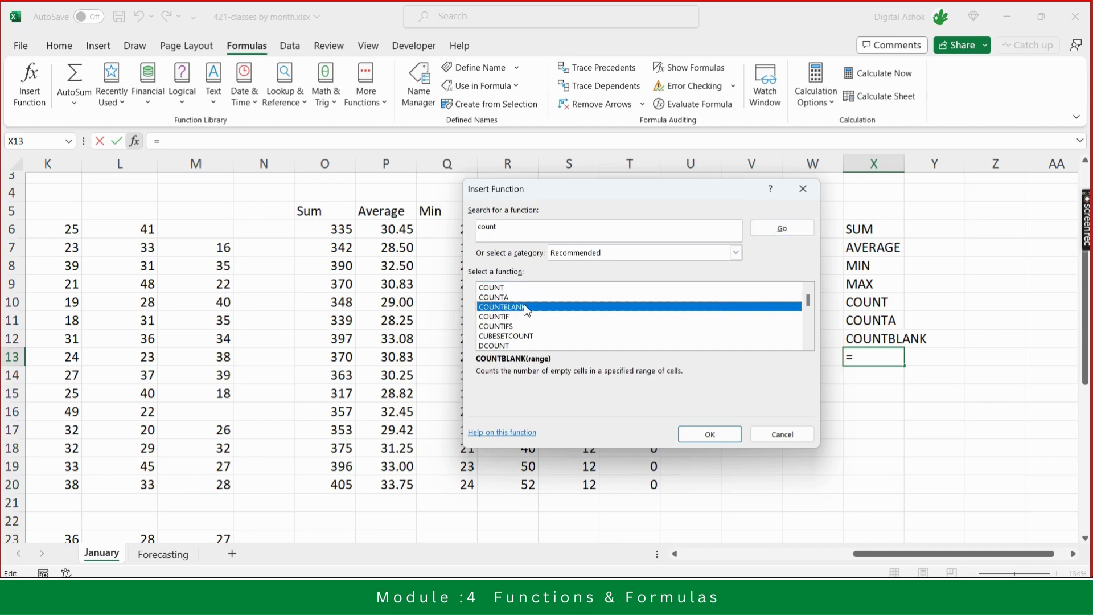
left_click(502, 317)
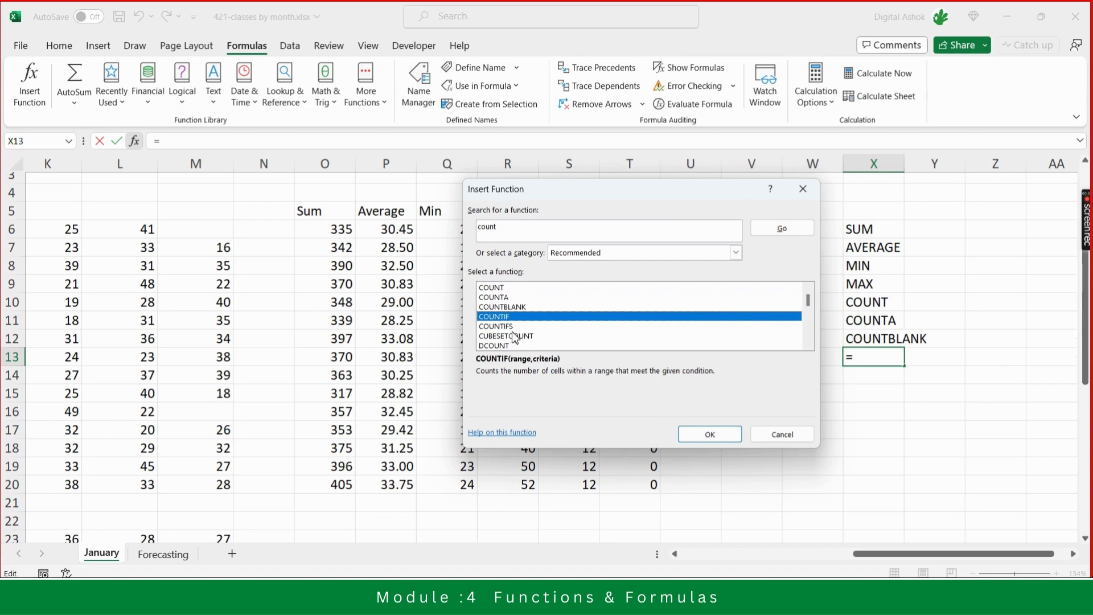
left_click(511, 328)
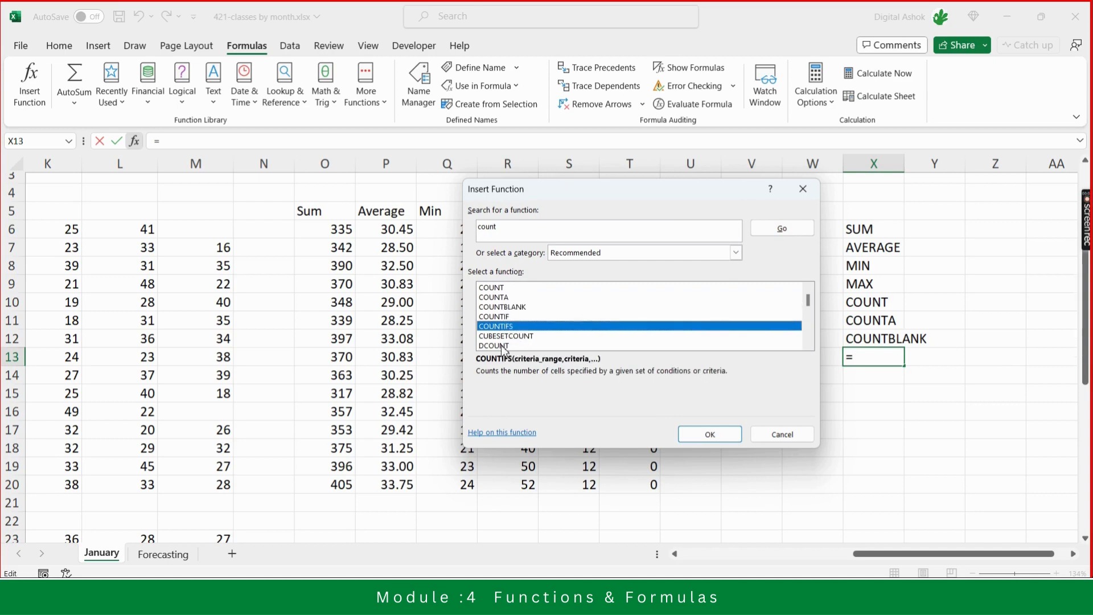
left_click(506, 298)
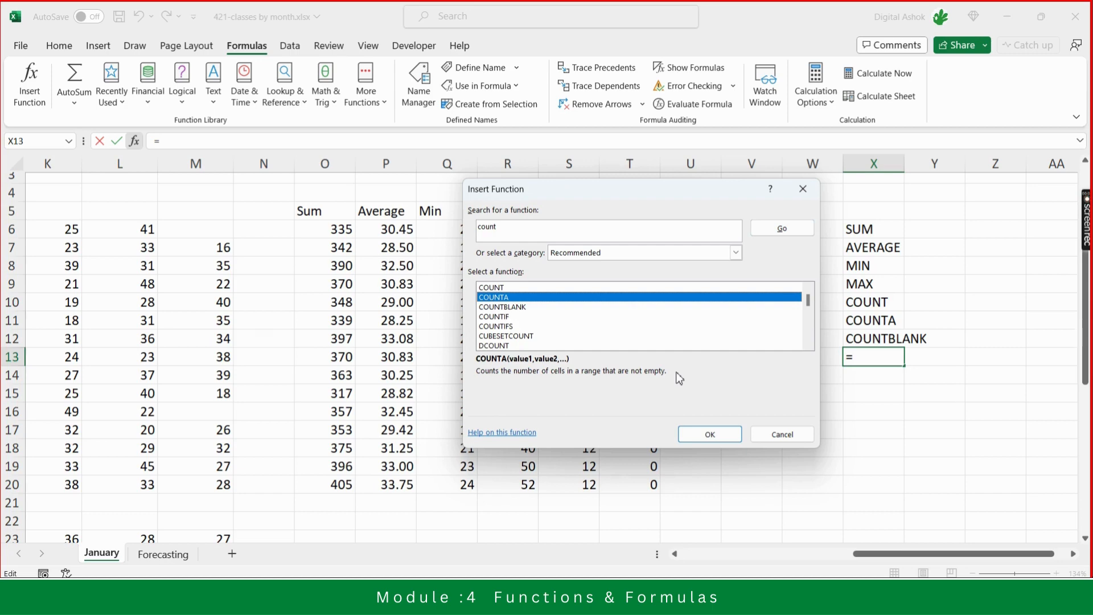
left_click(520, 311)
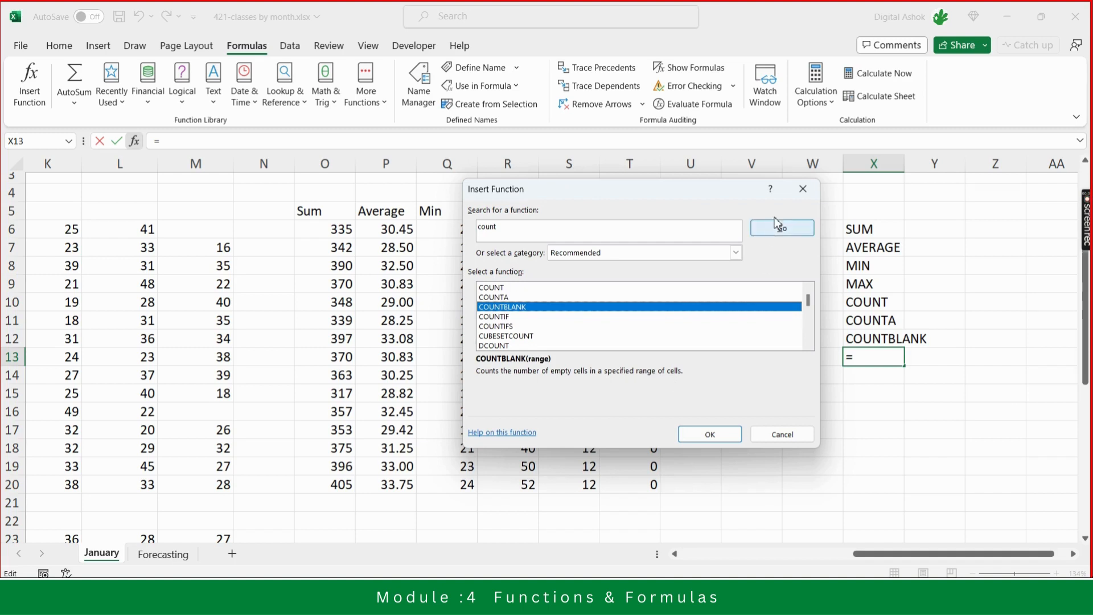
left_click(712, 435)
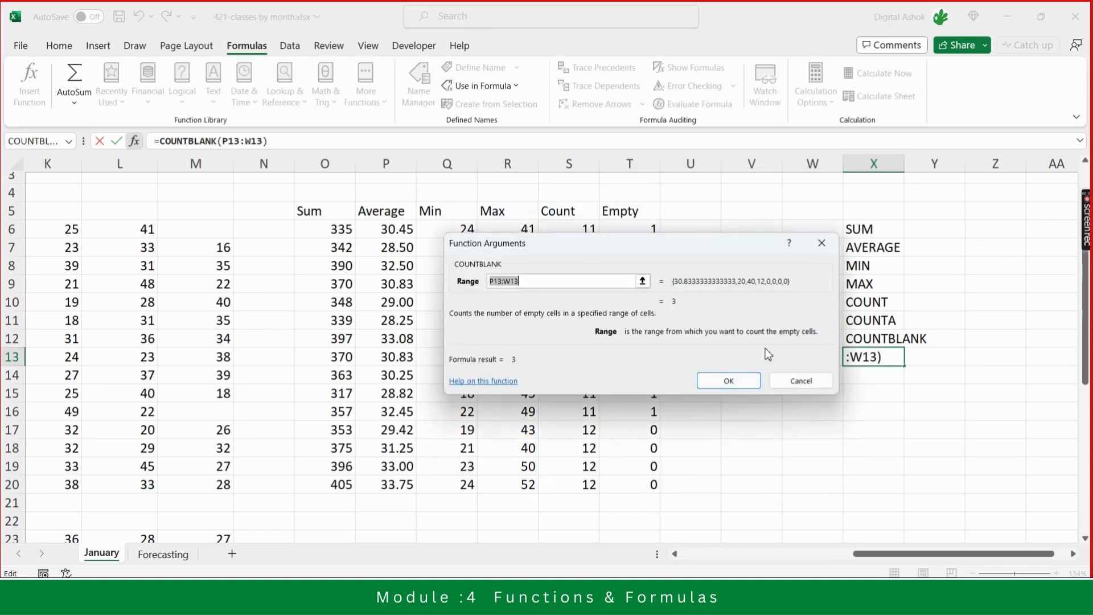
left_click(809, 381)
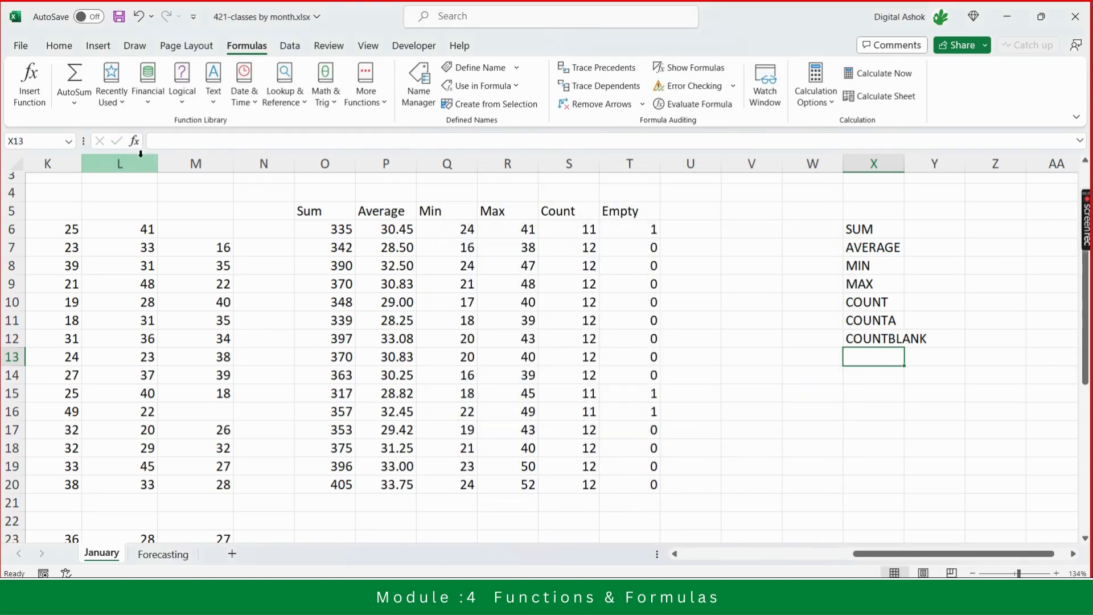
- Reopen Insert Function to review the most recently used functions, then close the dialog
left_click(133, 140)
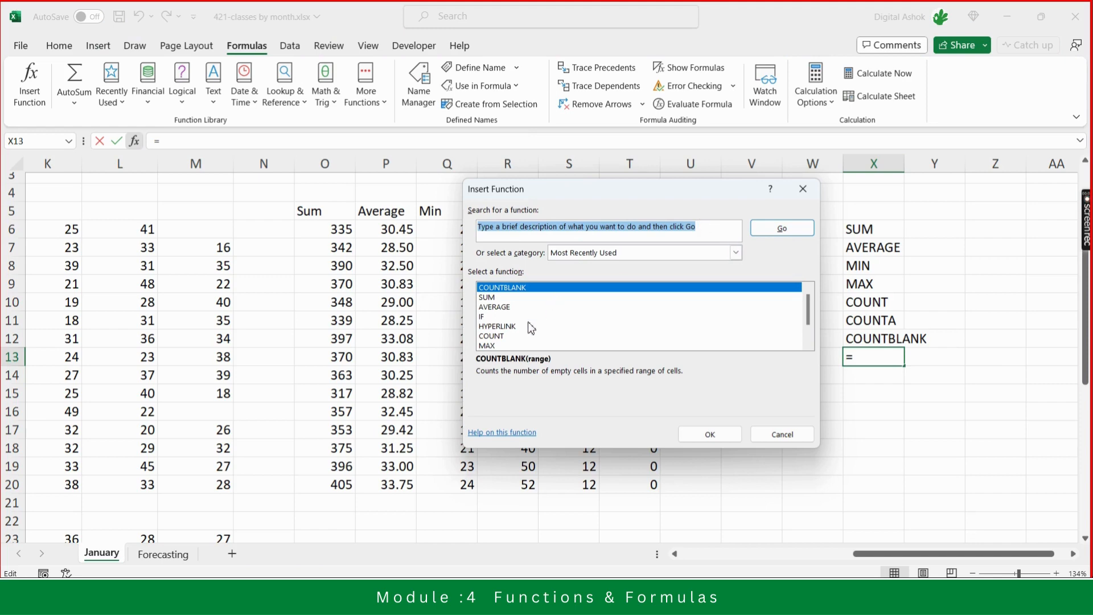
left_click(509, 326)
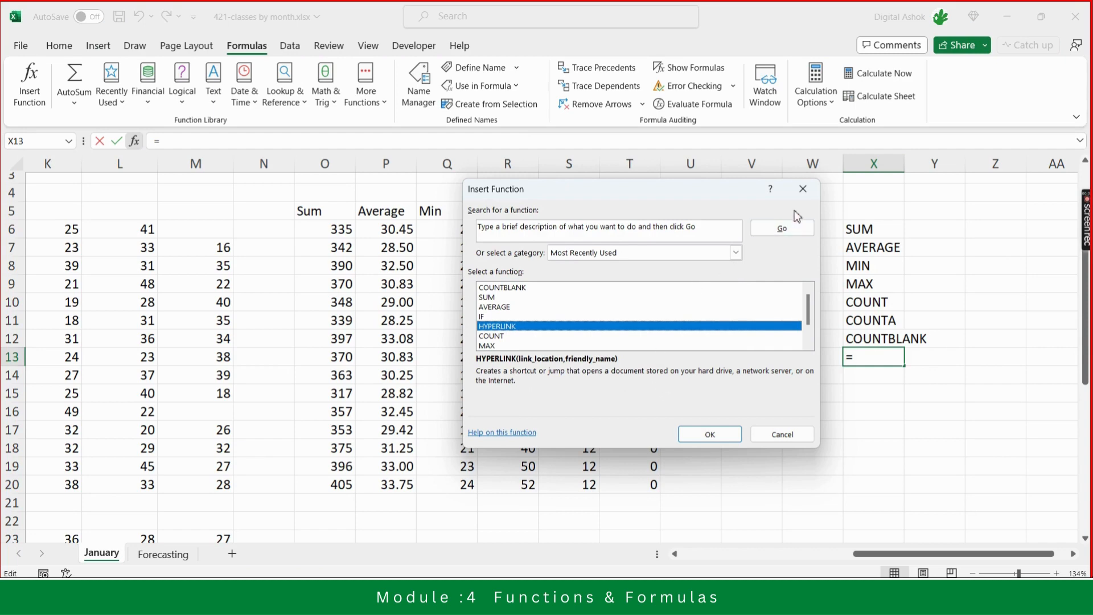
left_click(803, 189)
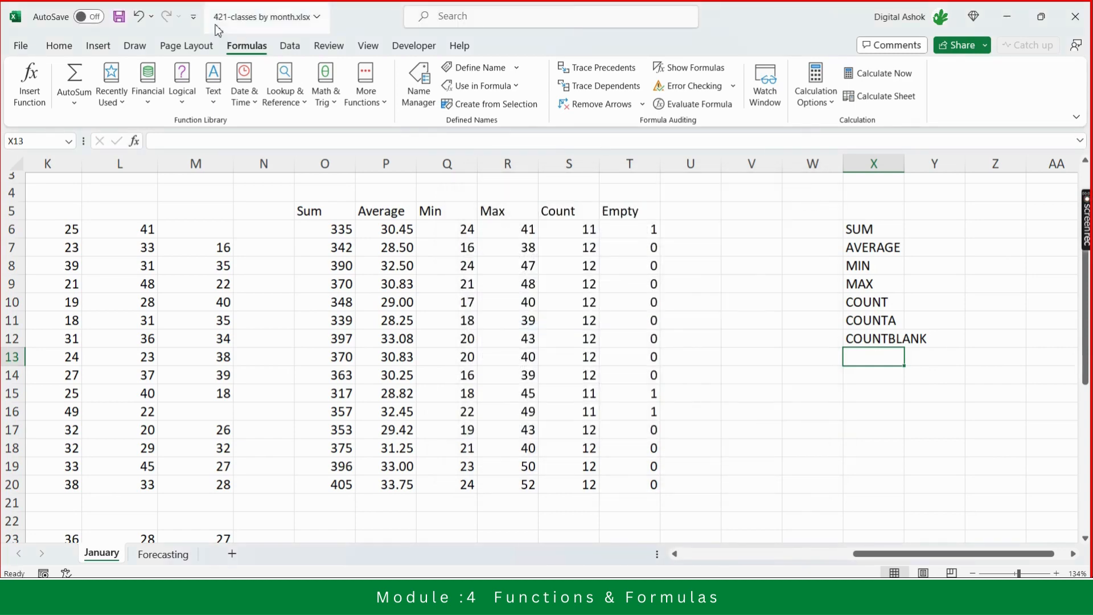
- Open the Date & Time function list to view it, then return to the Home tab
left_click(254, 105)
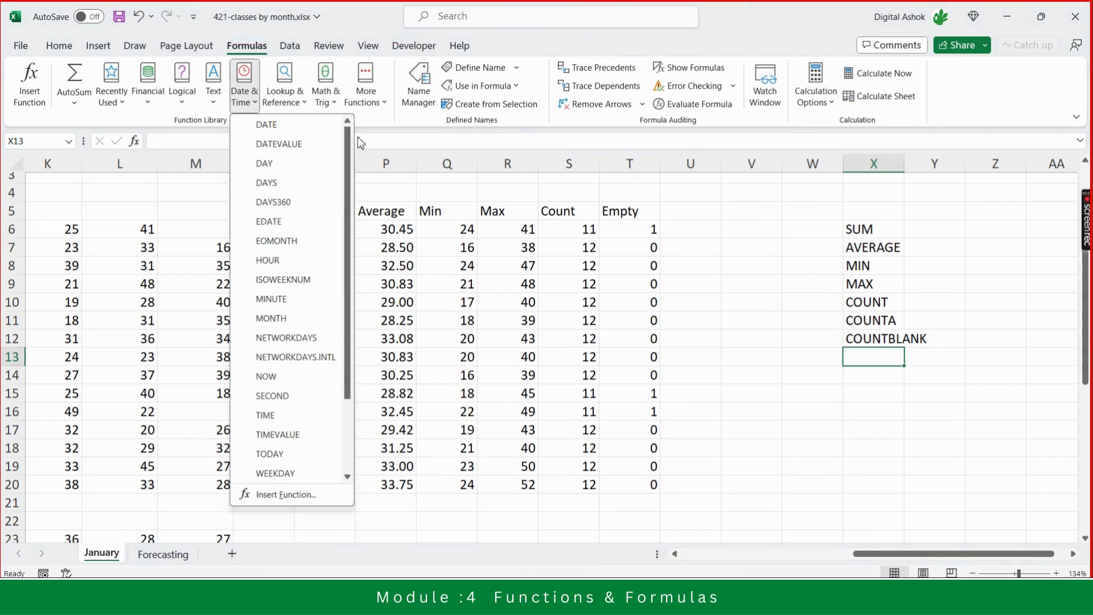
left_click(380, 137)
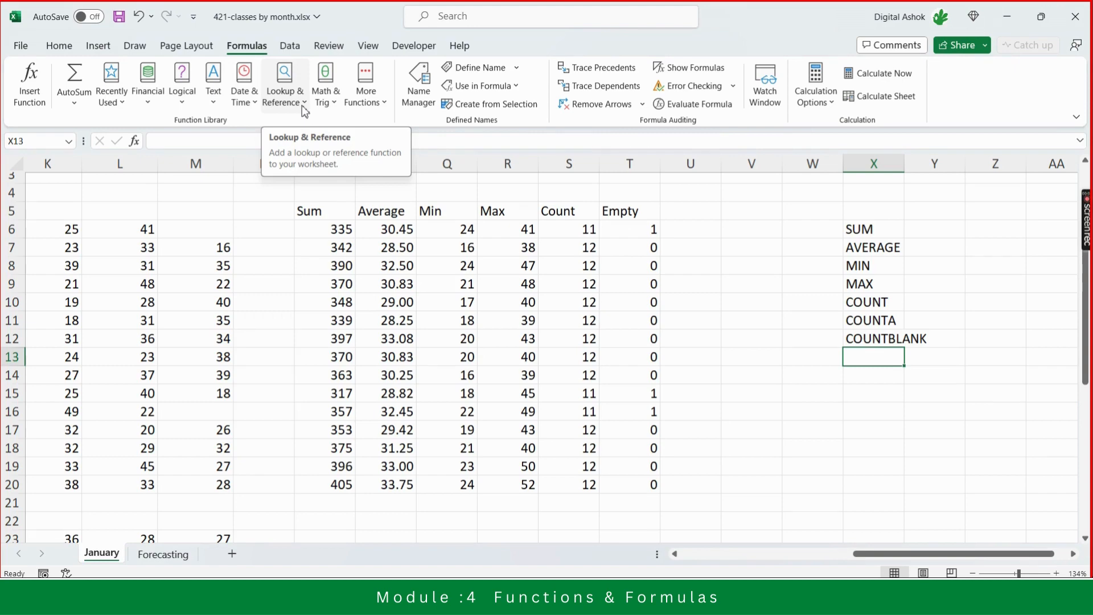
left_click(59, 51)
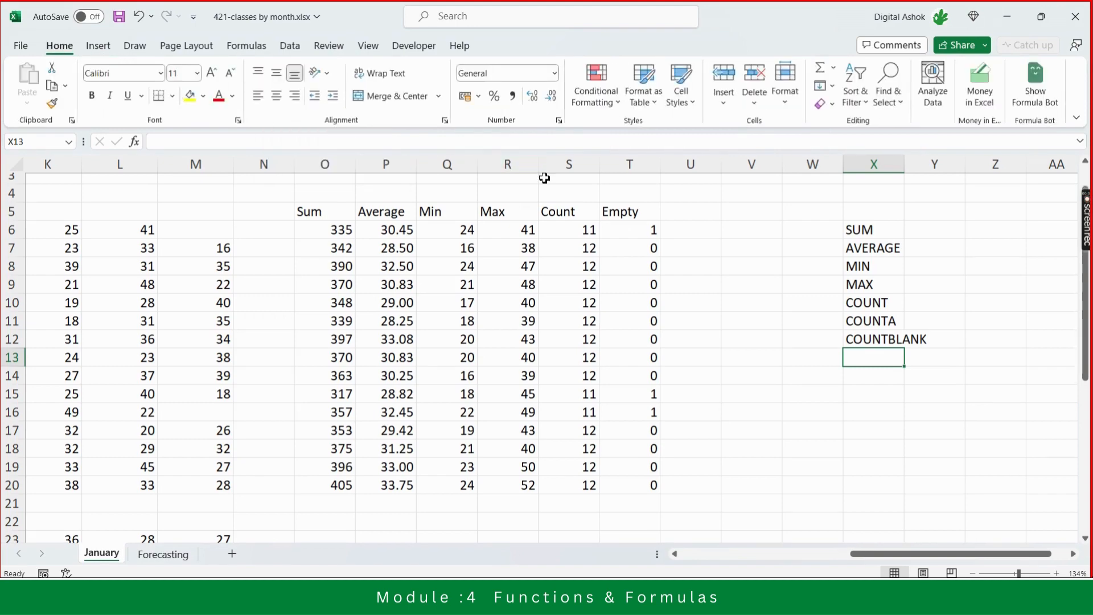
- Select cell U8, update the Formula Bot add-in and open its pane
left_click(714, 264)
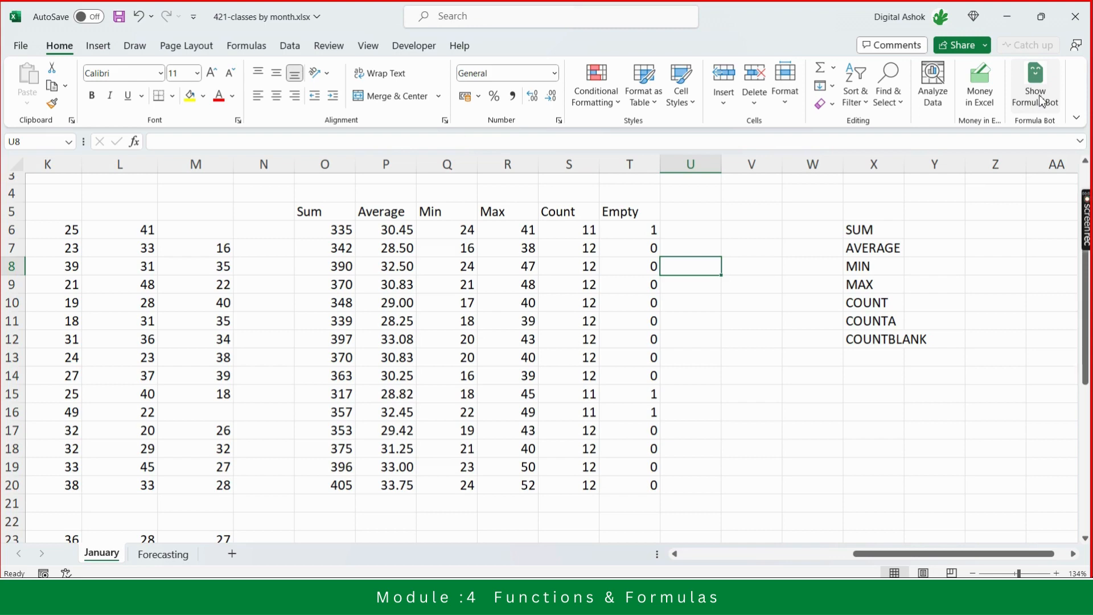
left_click(1043, 101)
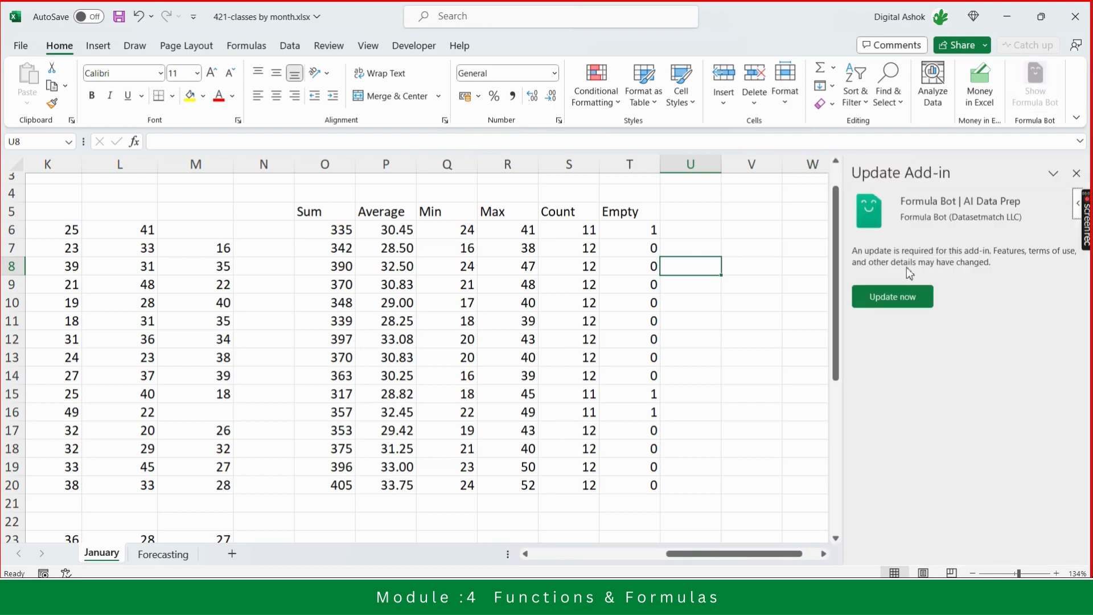
left_click(899, 301)
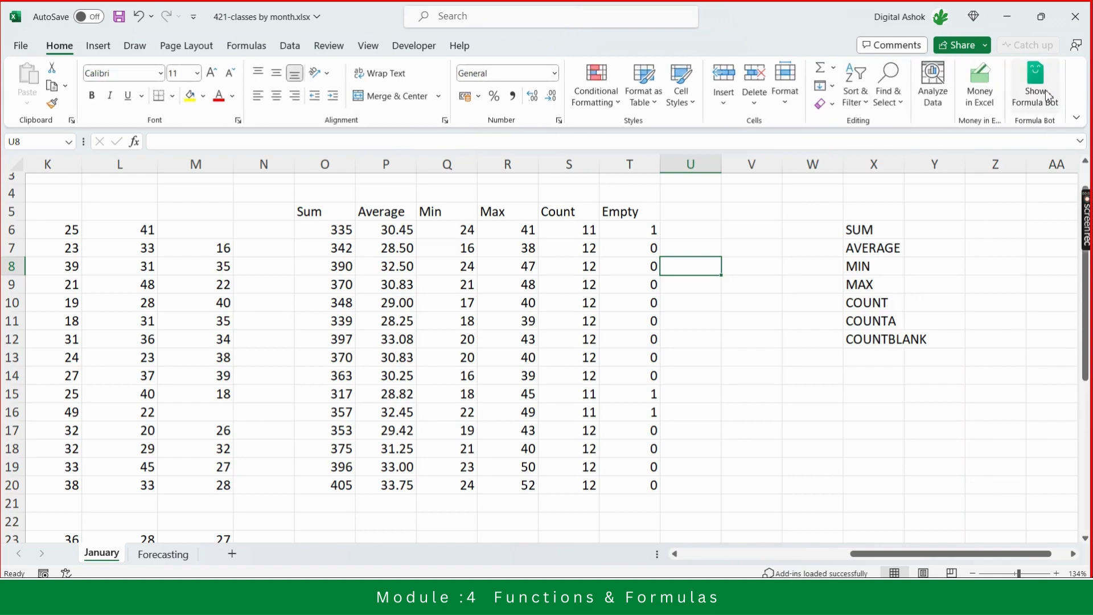
left_click(1037, 103)
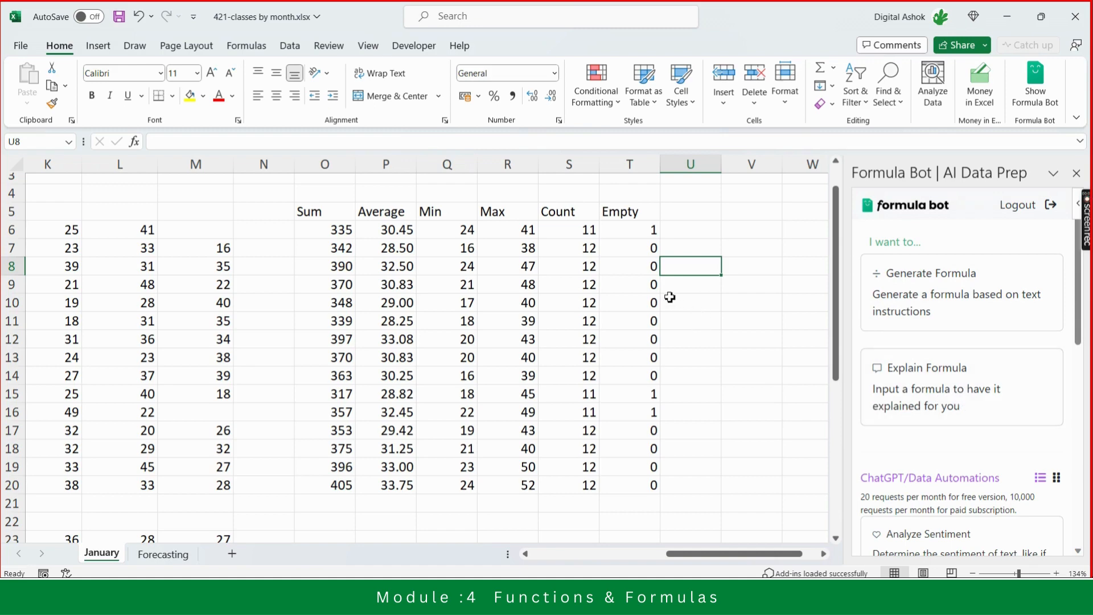
- Open Generate Formula in the Formula Bot pane and submit the instruction "i want to get mean of the values from a6:m6"
left_click(938, 302)
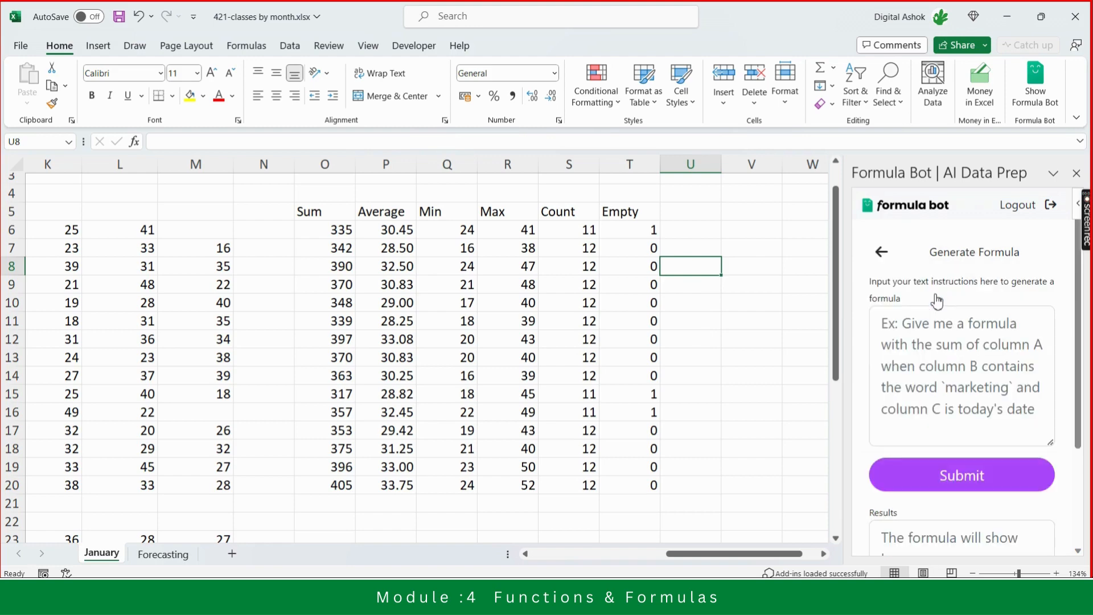
left_click(907, 329)
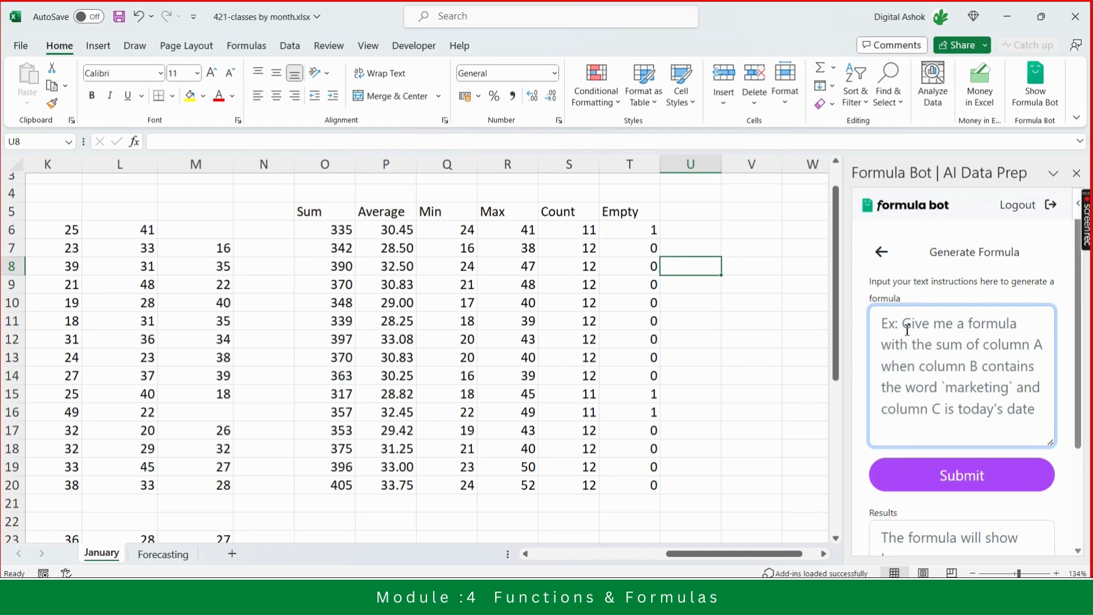
type("i want to ")
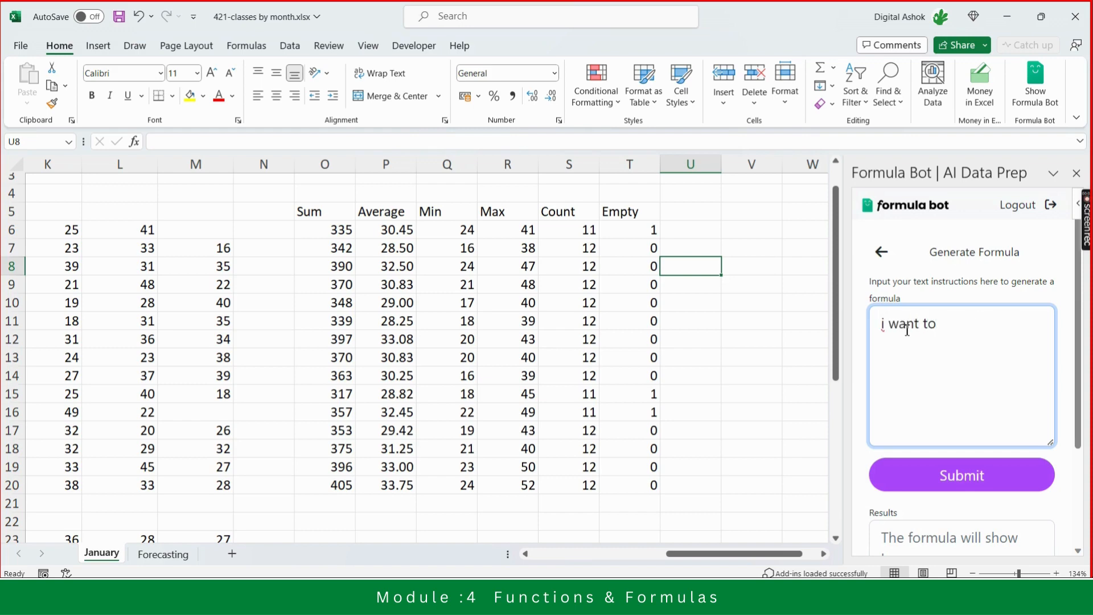
type("get mean of the")
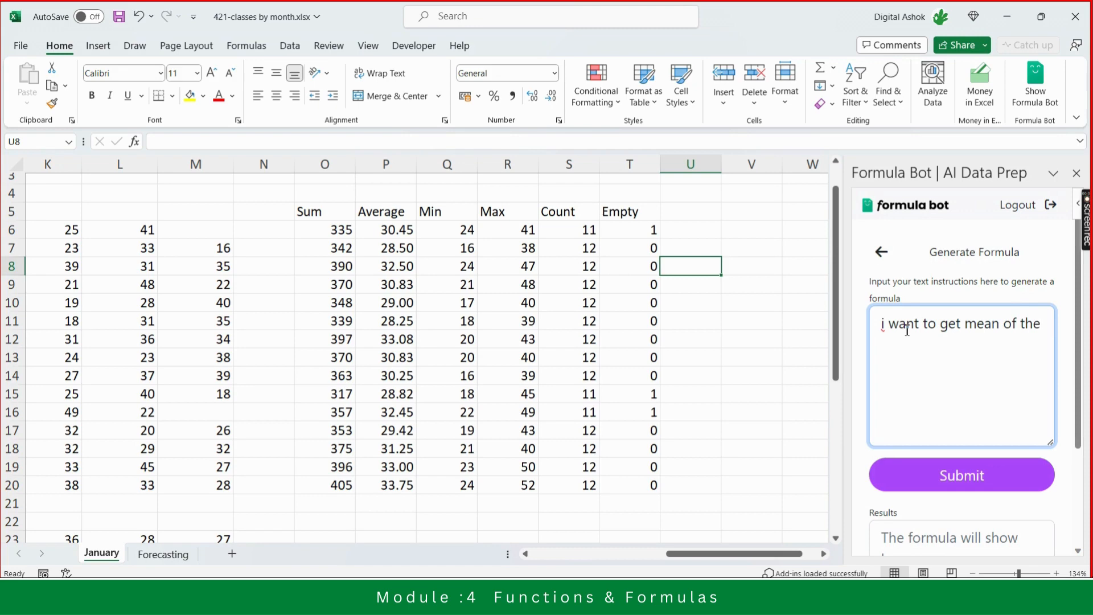
type(" values d")
key("BackSpace")
type("from a6")
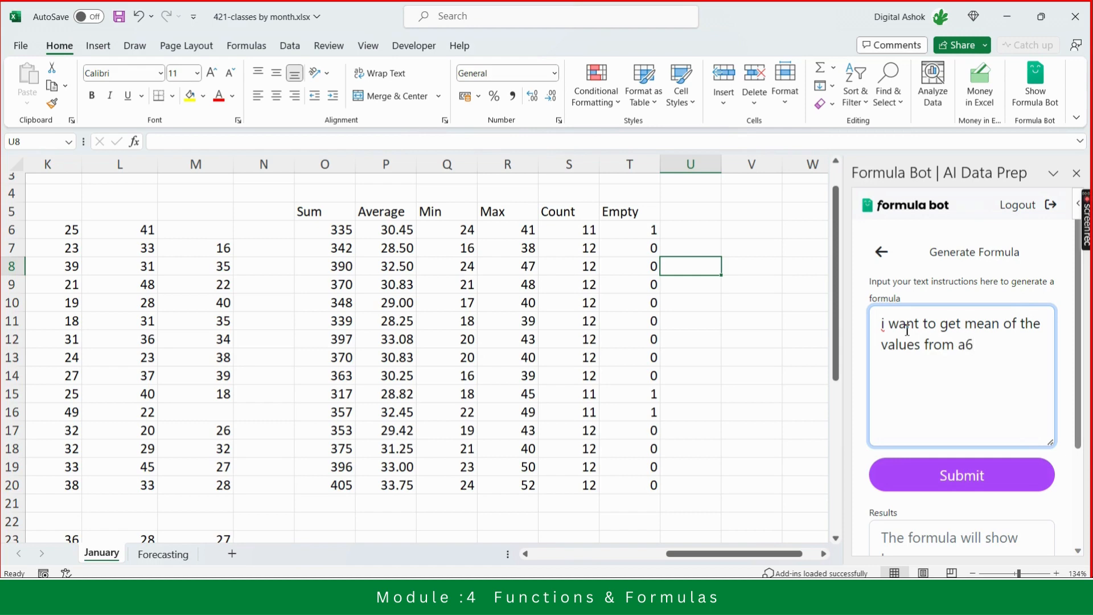
type(":m6")
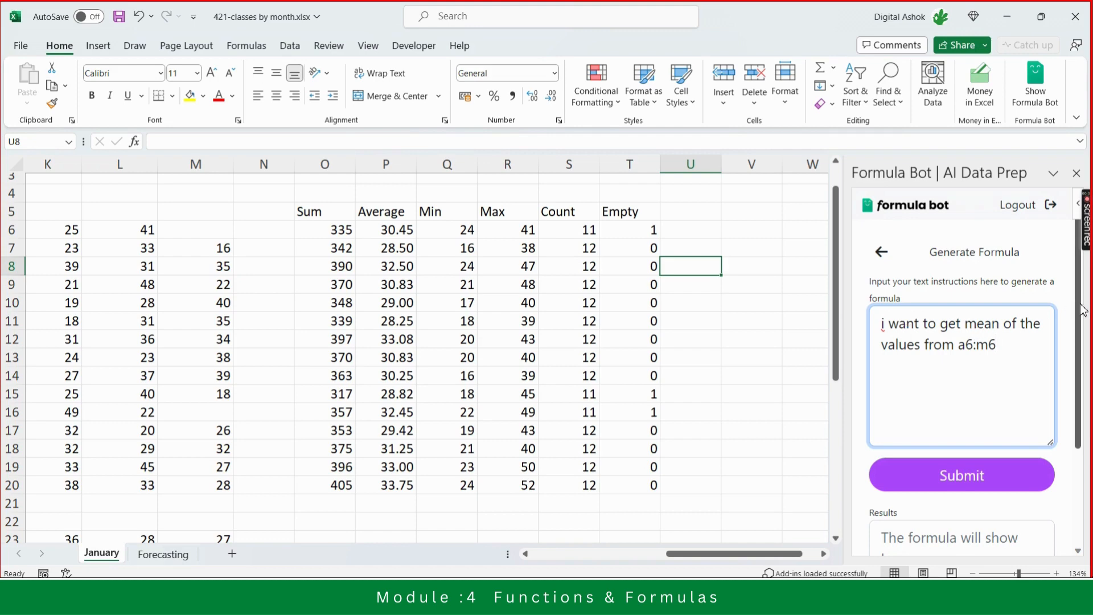
scroll(956, 396, "down", 1)
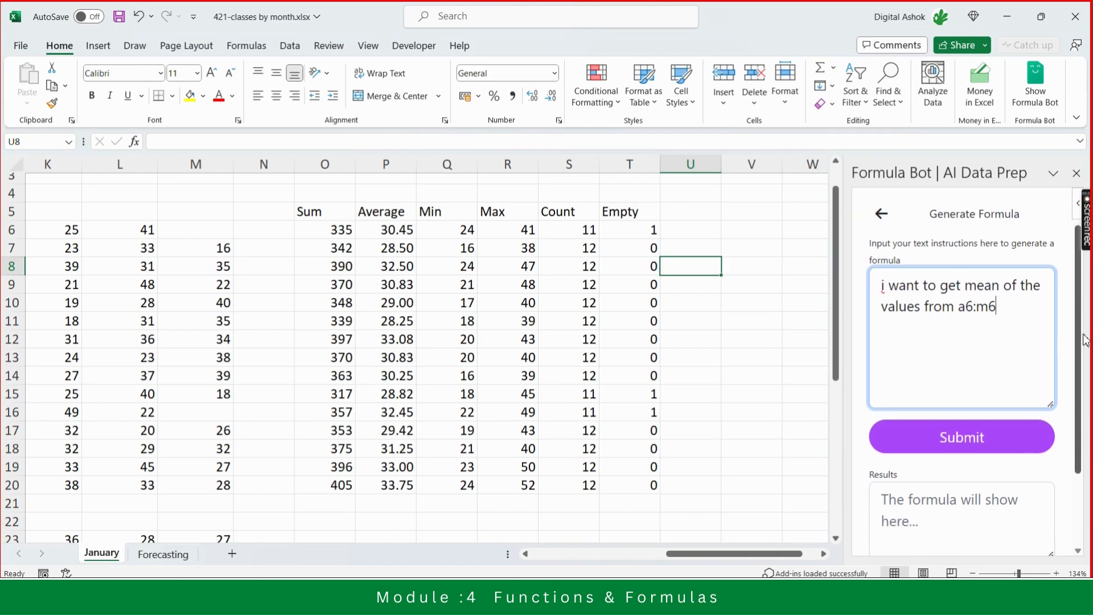
left_click(960, 419)
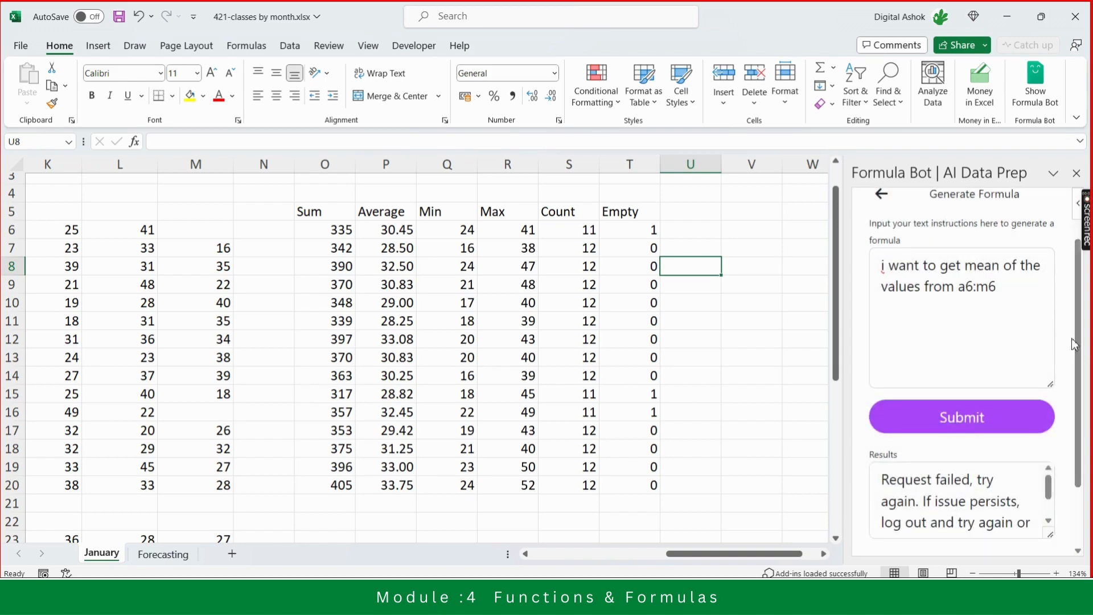
- Scroll the Formula Bot pane and its results box to read the response, then select the prompt text
scroll(1080, 339, "down", 2)
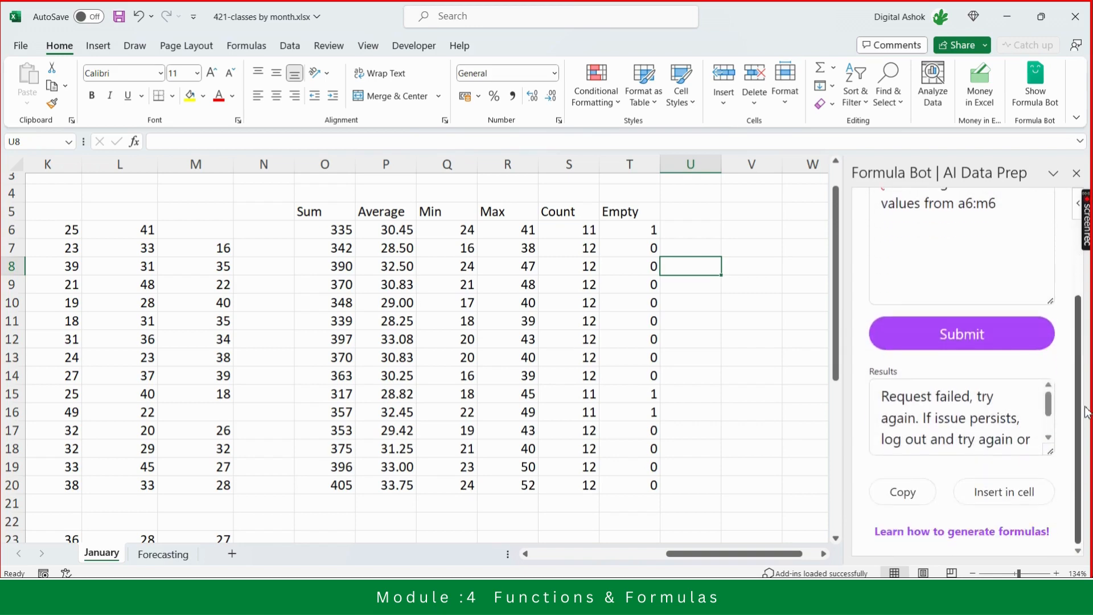
left_click(1052, 415)
left_click_drag(1053, 410, 1047, 386)
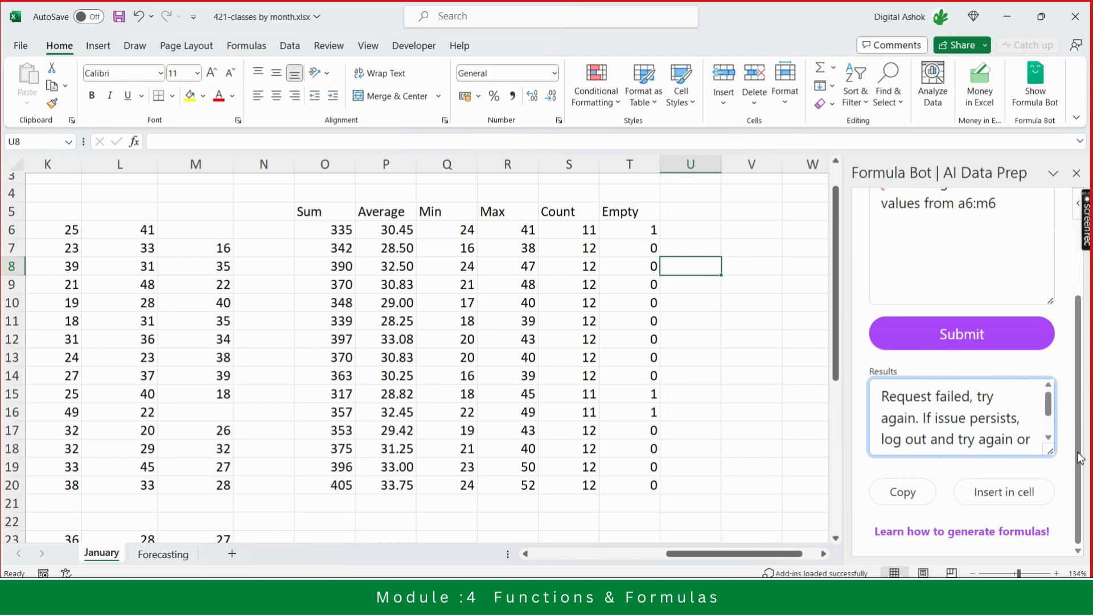
left_click_drag(1080, 449, 1080, 373)
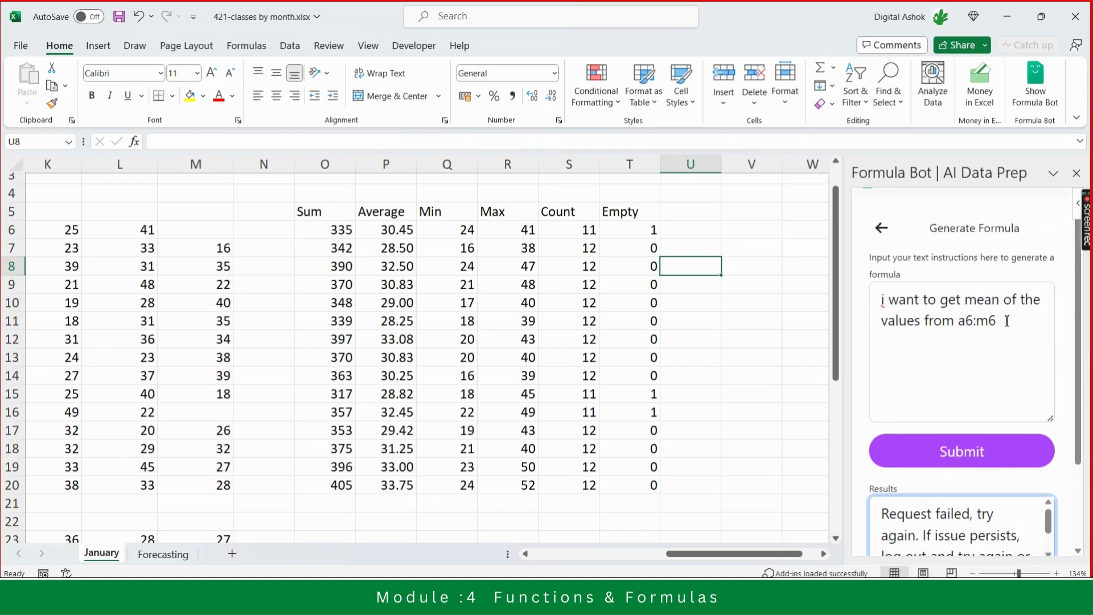
left_click_drag(1016, 321, 872, 302)
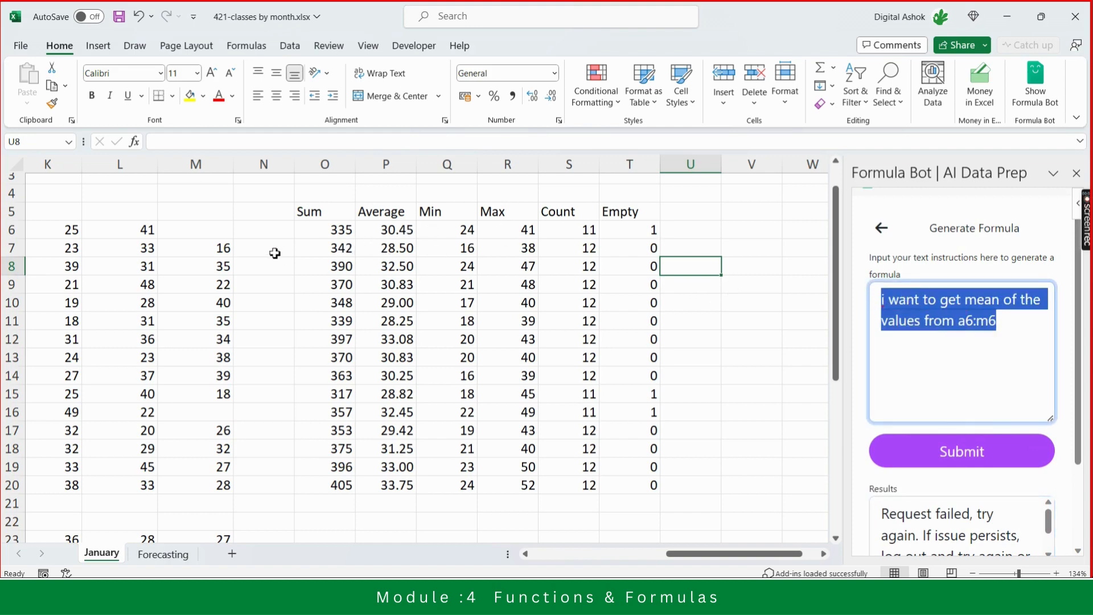
- Select the row 6 values from B6 through M6 to check them, ending on cell N6
left_click(262, 229)
key("Left")
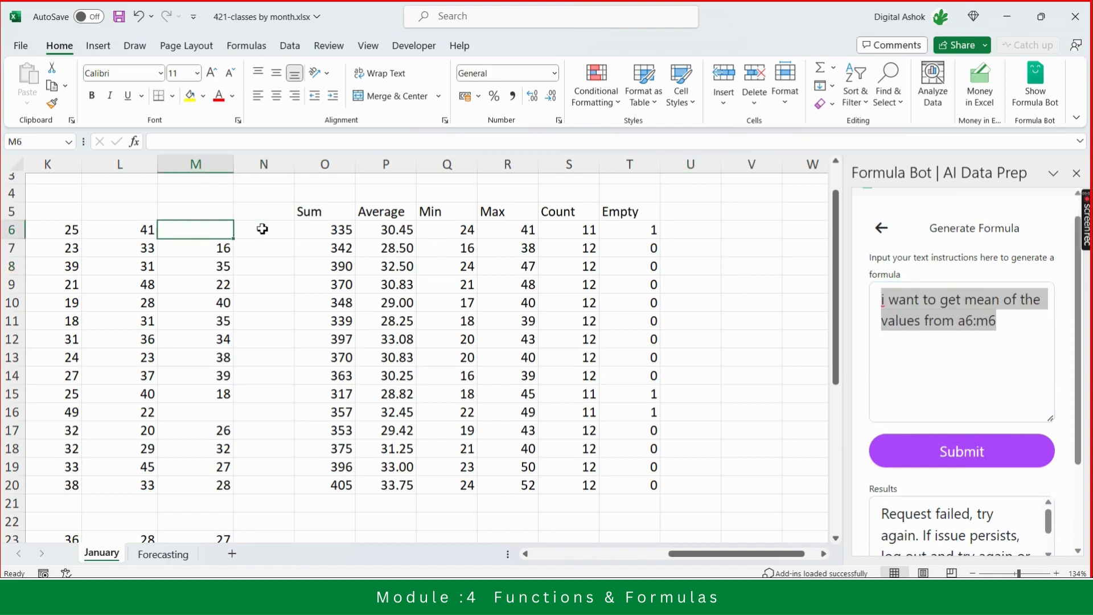
key("Left")
key("ctrl+shift+Left")
key("shift+Right")
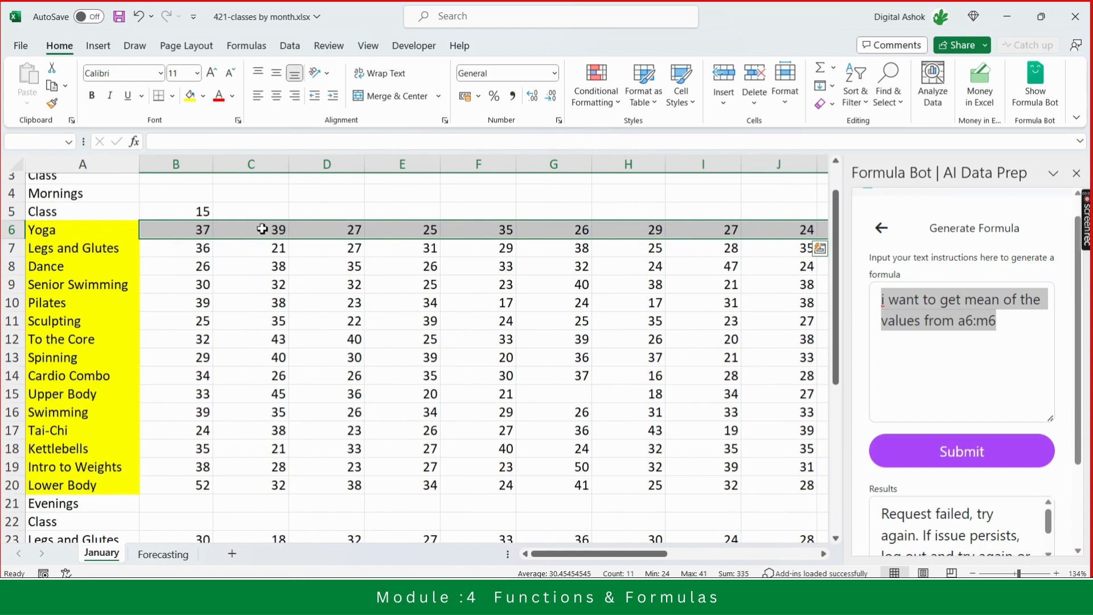
key("Right")
key("Right")
key("Right")
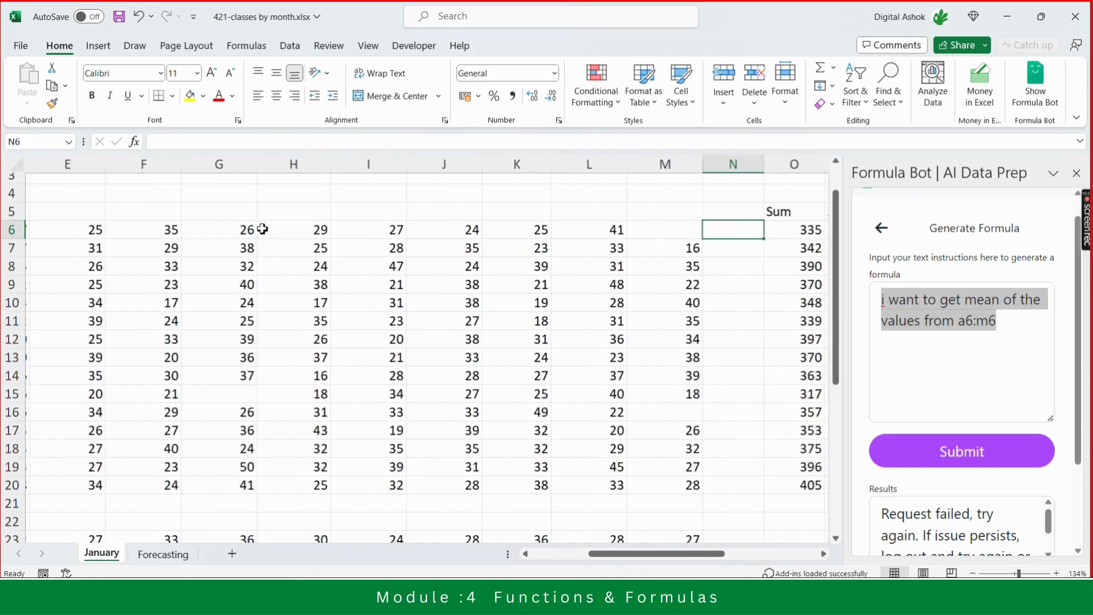
key("Left")
key("Left")
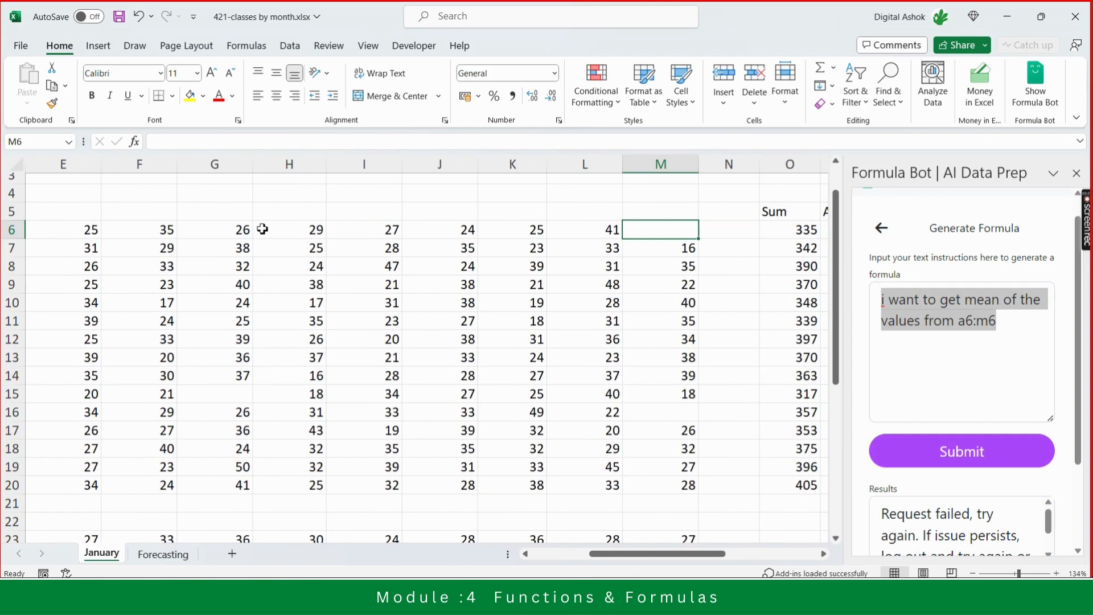
left_click(727, 234)
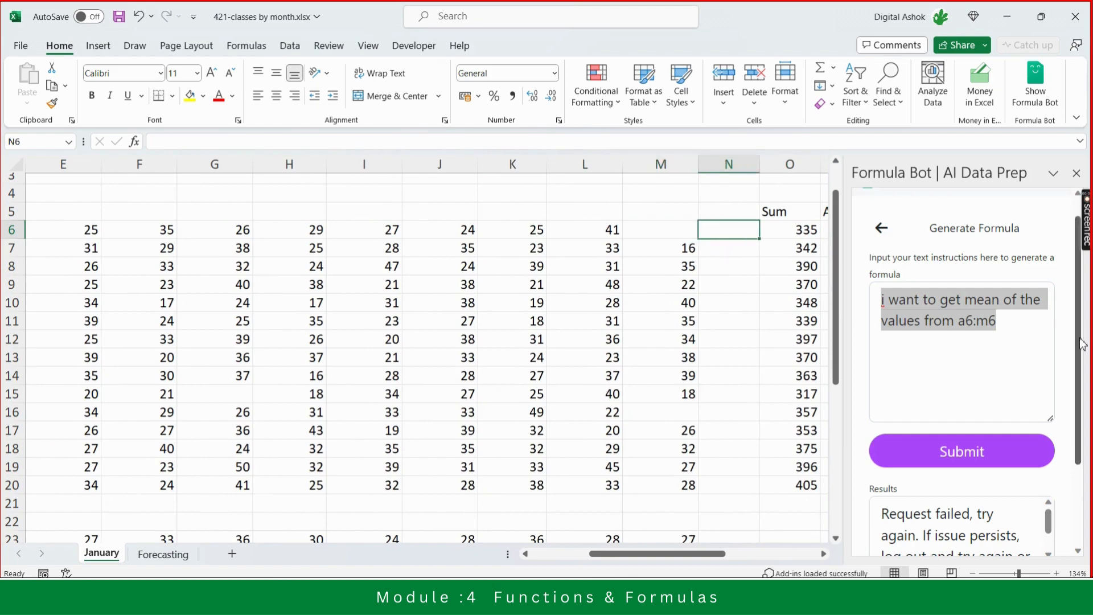
type("I wa")
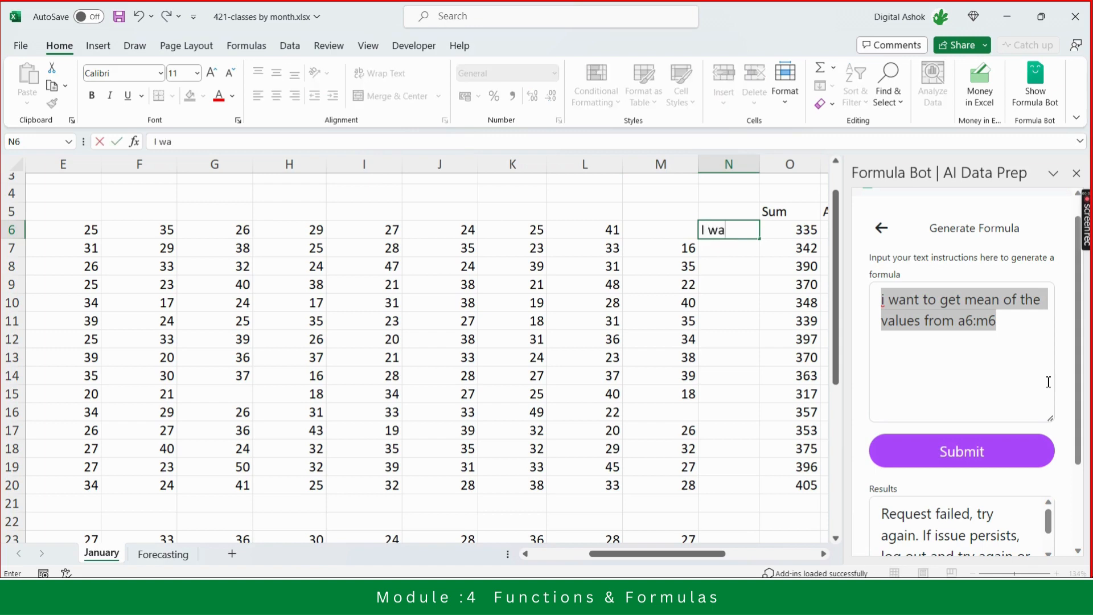
key("Escape")
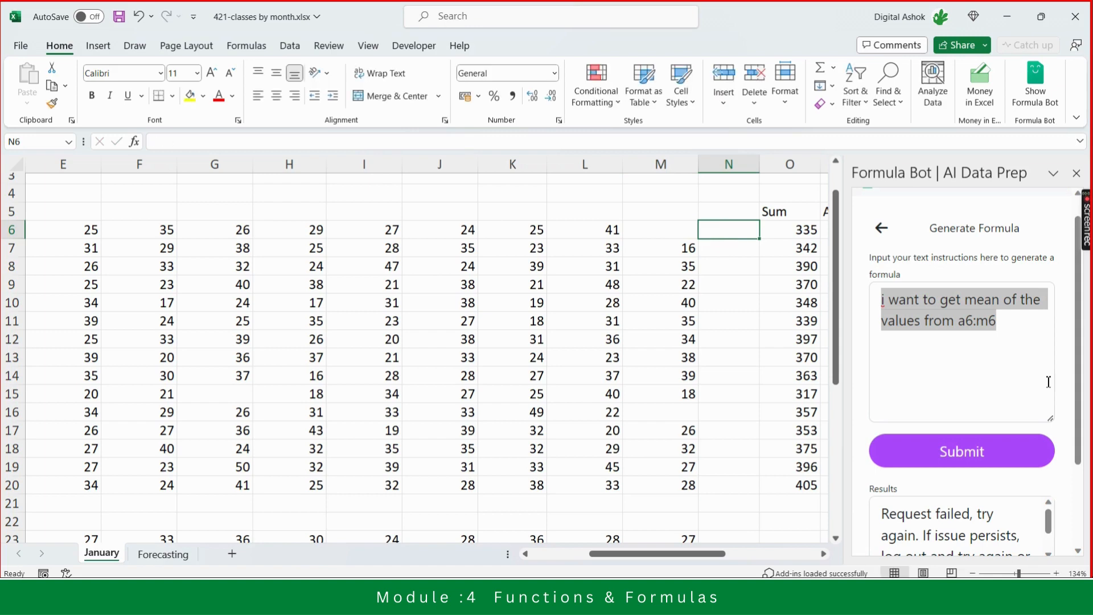
- Replace the prompt with "i want mean of the values from cell b6 to cell m6, write the formula in n6" and submit it
left_click(992, 338)
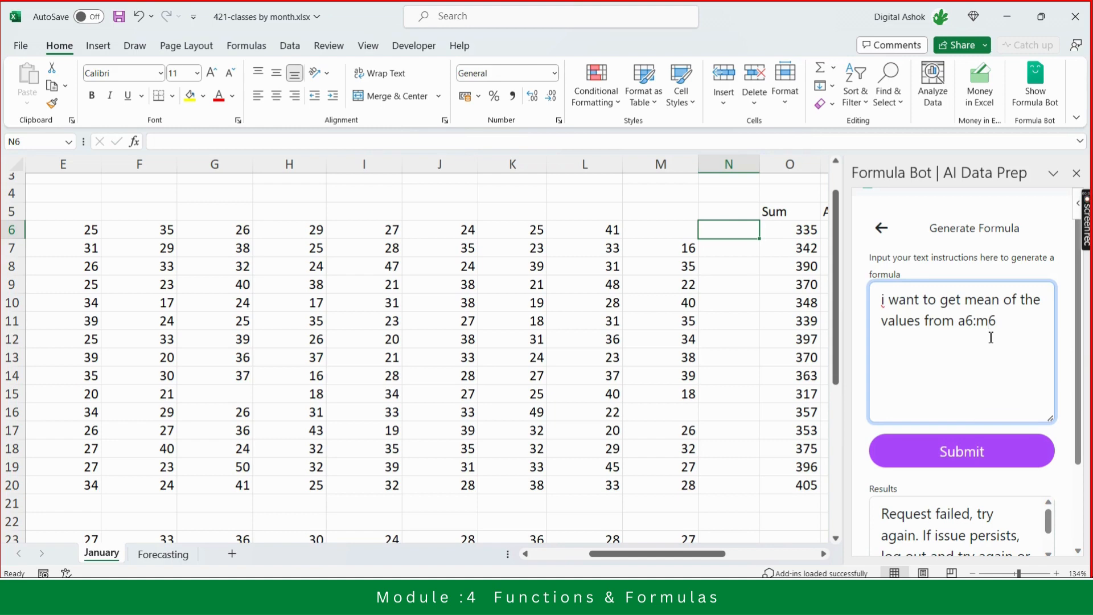
key("BackSpace")
key("BackSpace")
key("BackSpace")
key("BackSpace")
key("BackSpace")
key("BackSpace")
key("BackSpace")
key("BackSpace")
key("BackSpace")
key("BackSpace")
key("BackSpace")
key("BackSpace")
key("BackSpace")
key("BackSpace")
key("BackSpace")
key("BackSpace")
key("BackSpace")
key("BackSpace")
key("BackSpace")
key("BackSpace")
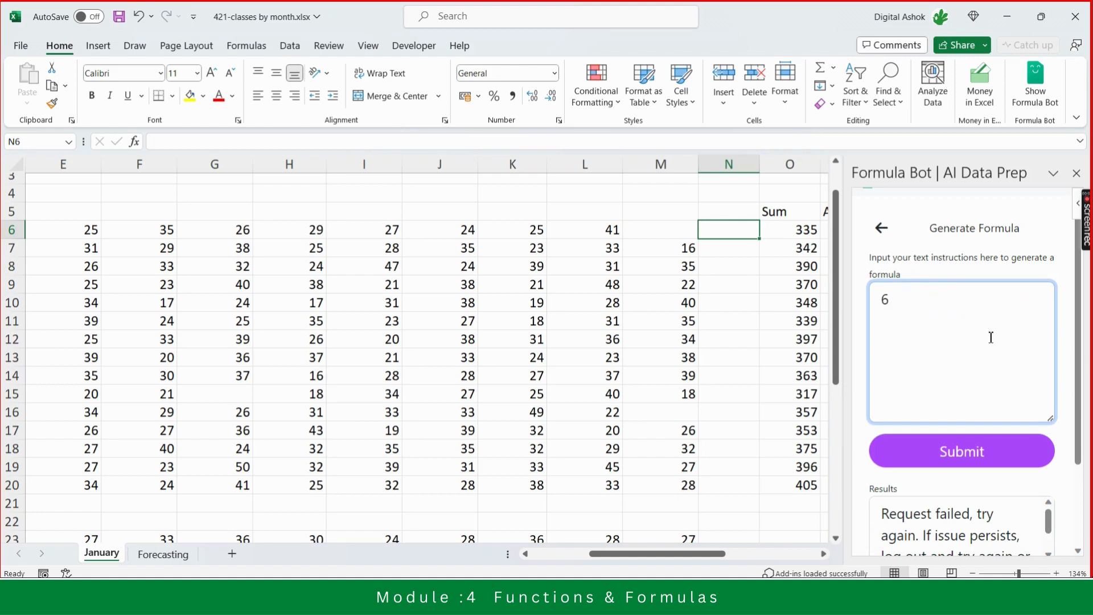
key("Delete")
type("i want mean of the")
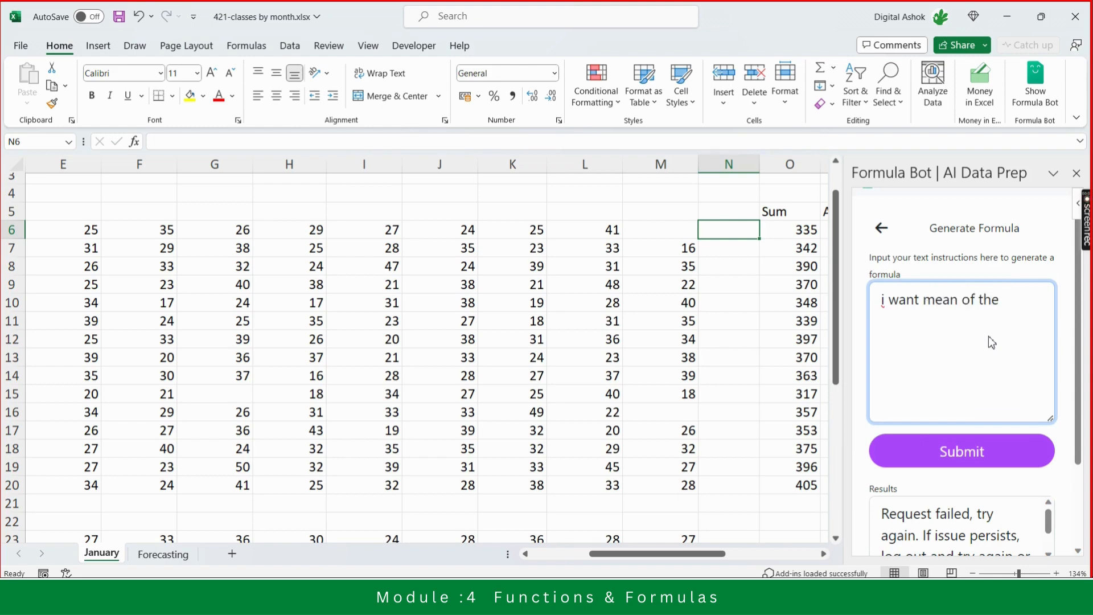
type(" values in")
key("BackSpace")
key("BackSpace")
type("from b6")
key("Left")
key("Left")
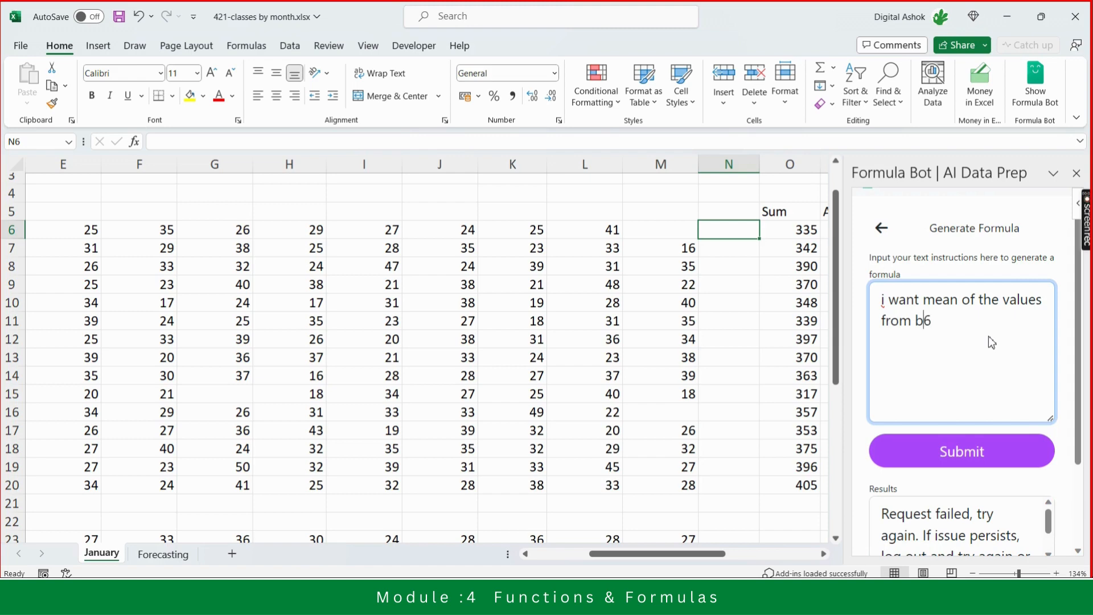
type("cell")
key("End")
type("to cell m6, ")
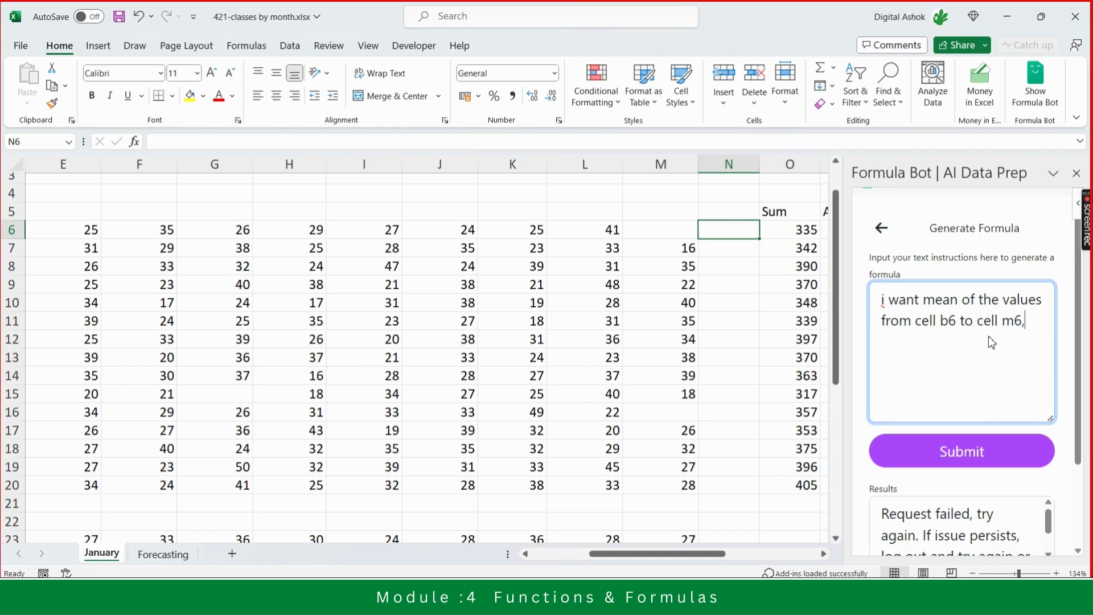
type("write the formu")
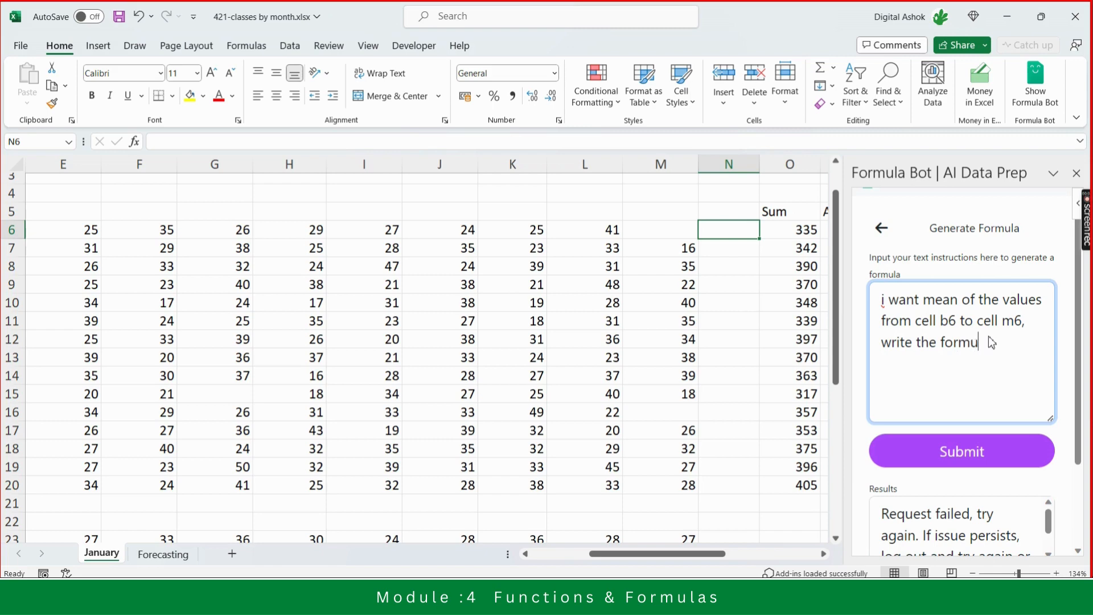
type("la in n6")
left_click(986, 460)
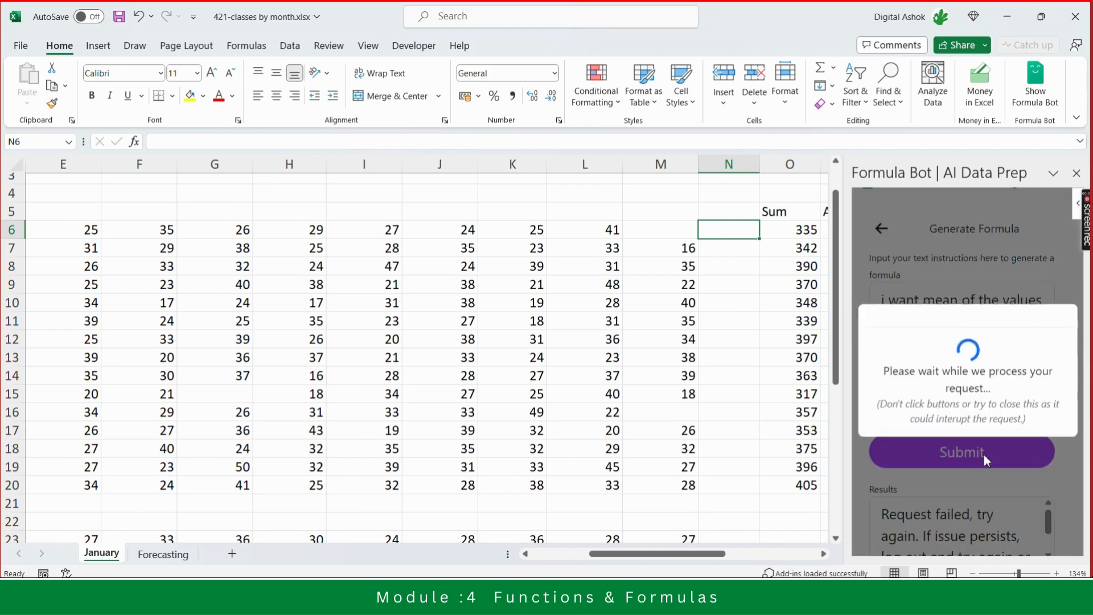
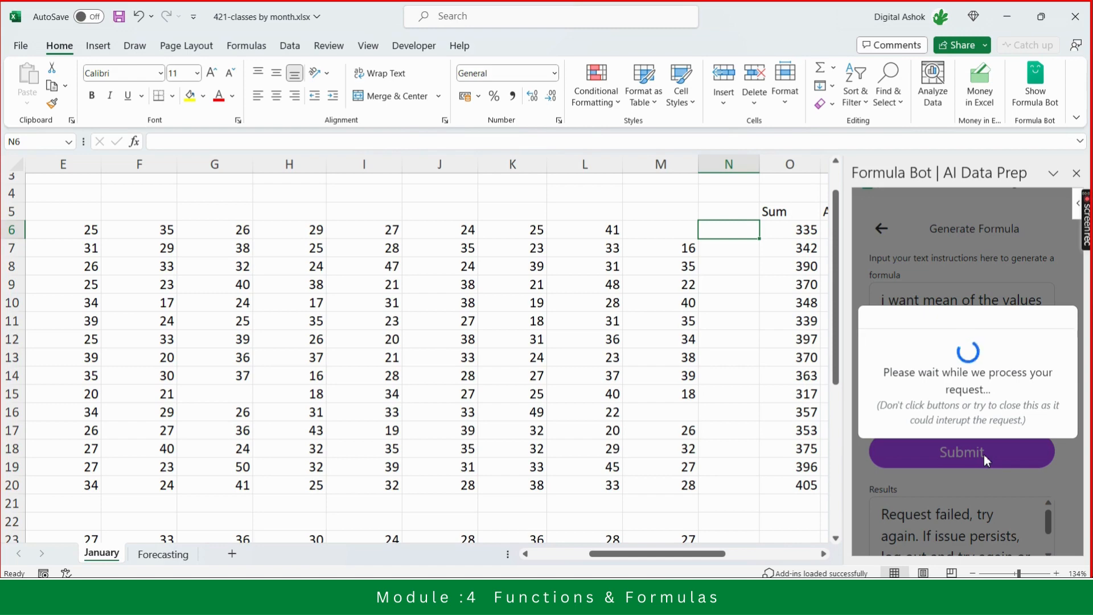
key("alt+Tab")
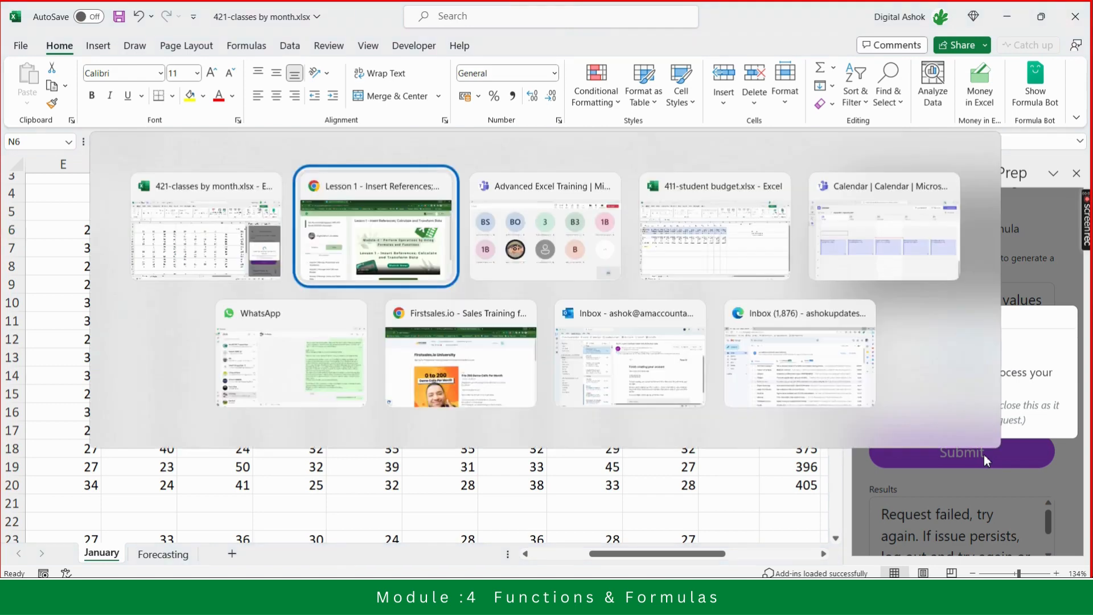
key("alt+Tab")
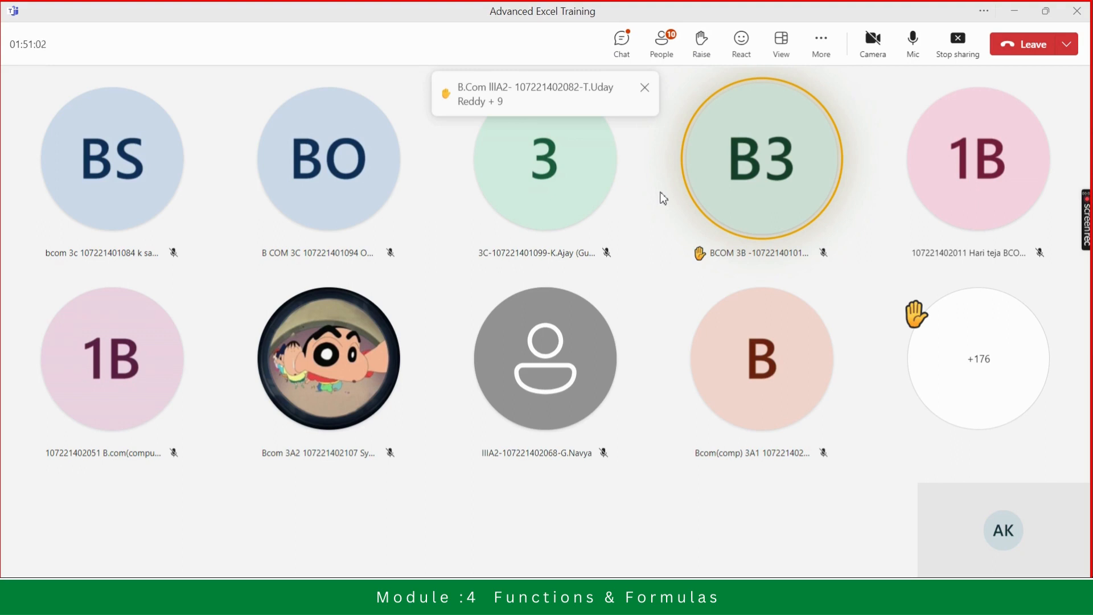
left_click(662, 52)
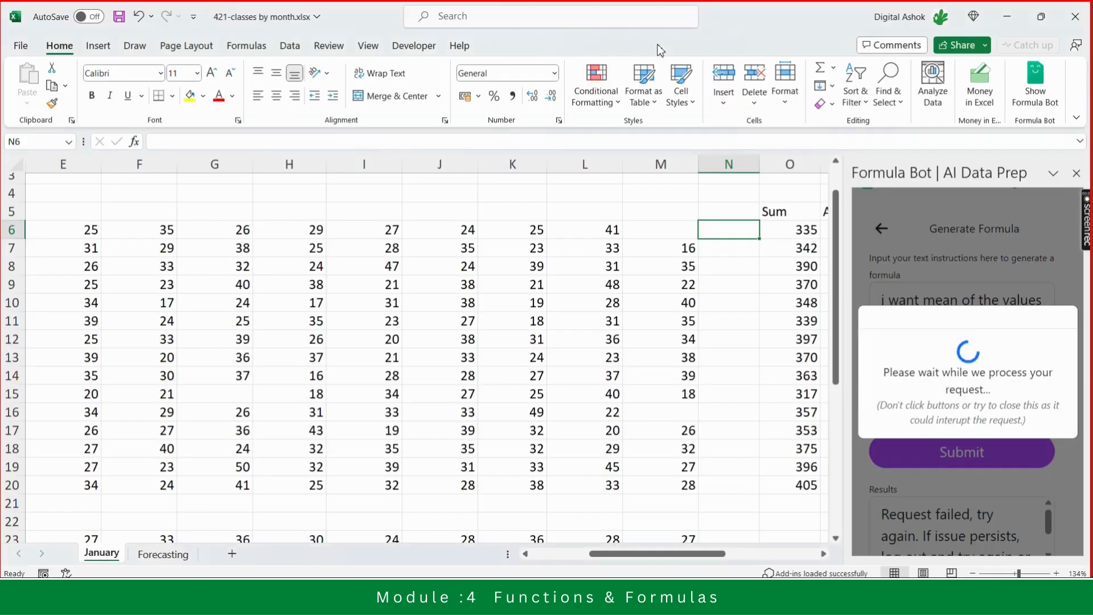
key("alt+Tab")
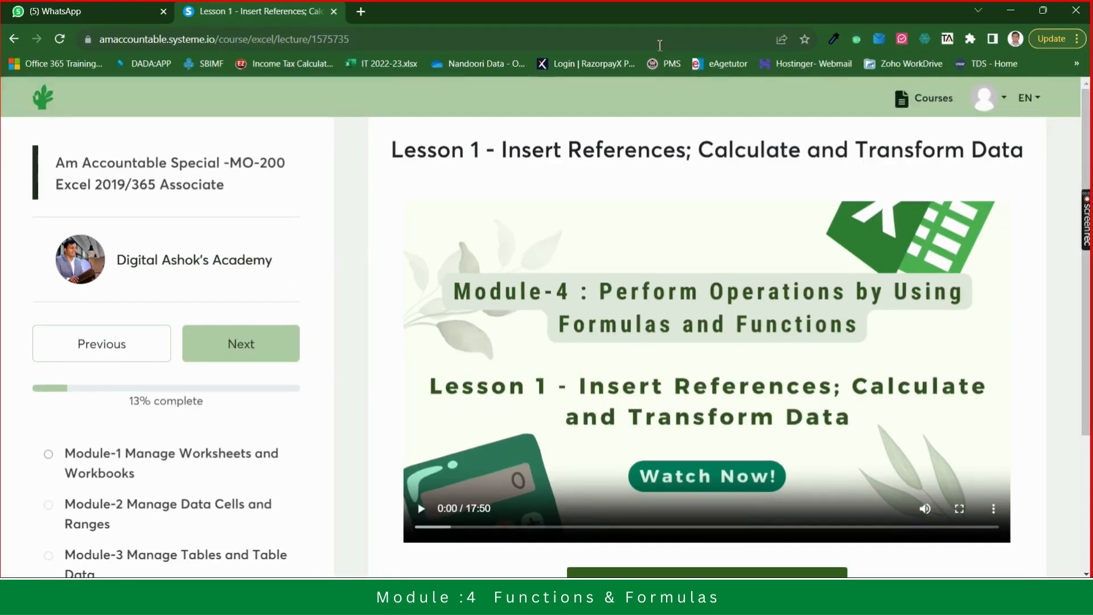
- Switch to the browser and open chat.openai.com in a new tab
left_click(361, 12)
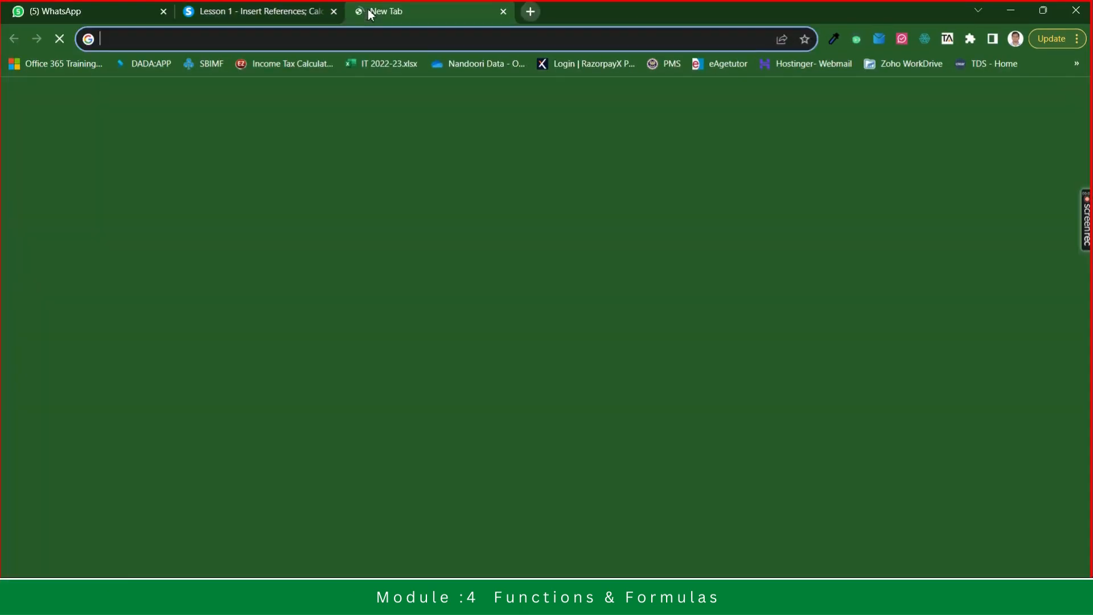
type("chat.openai.com")
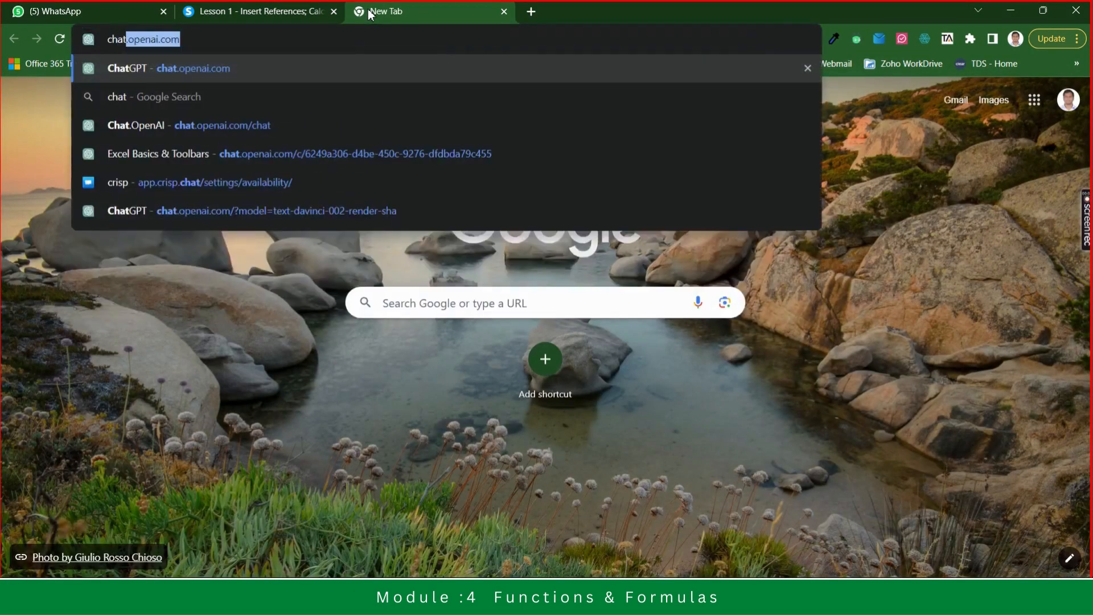
key("Return")
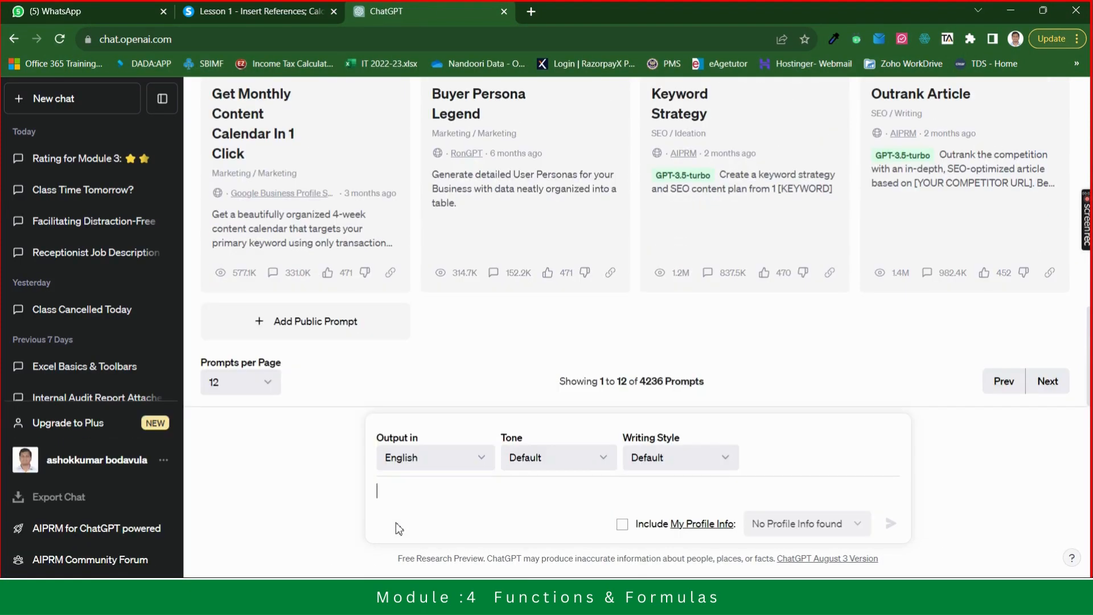
- Ask ChatGPT "i want excel function to calculate mean for the values in cell b6 to cell m6"
type("i want")
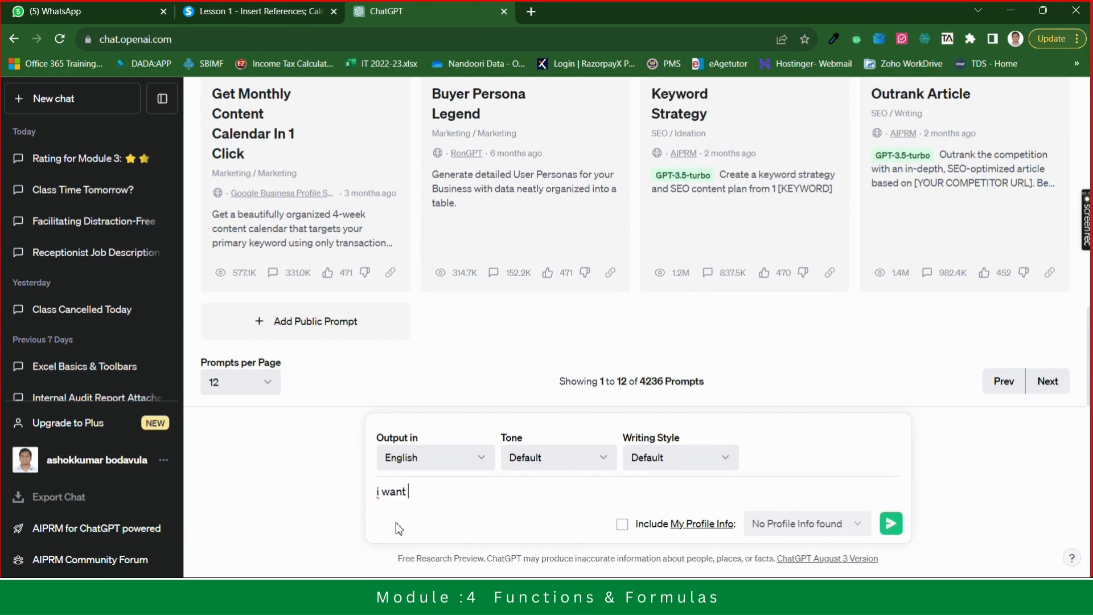
type(" excel function to calcu")
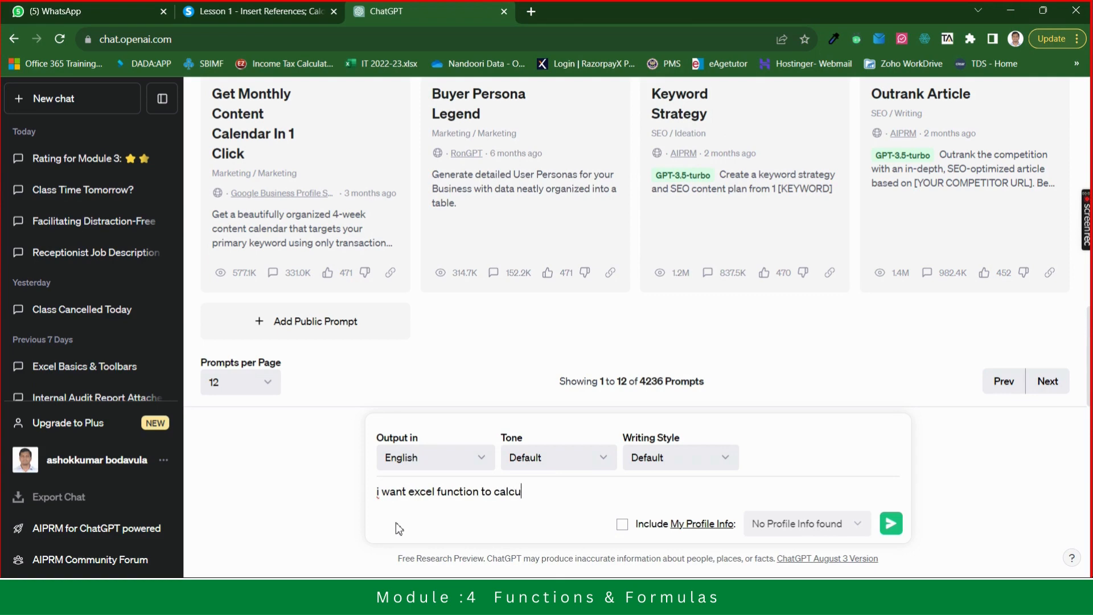
type("late mean for the cell")
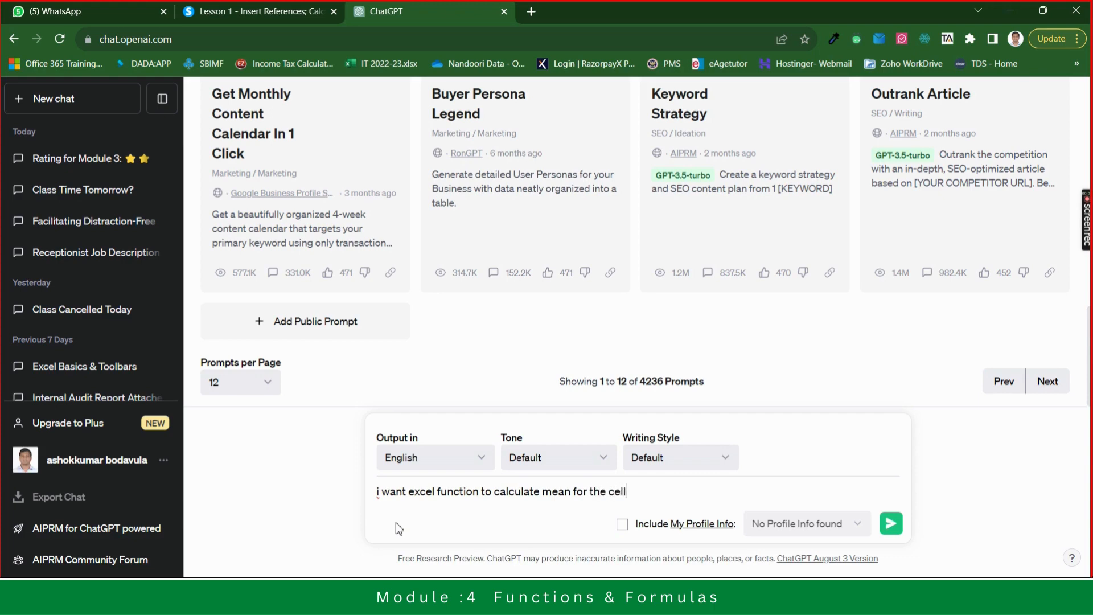
key("BackSpace")
key("BackSpace")
key("BackSpace")
key("BackSpace")
type("valu")
type("es in cell b6 t")
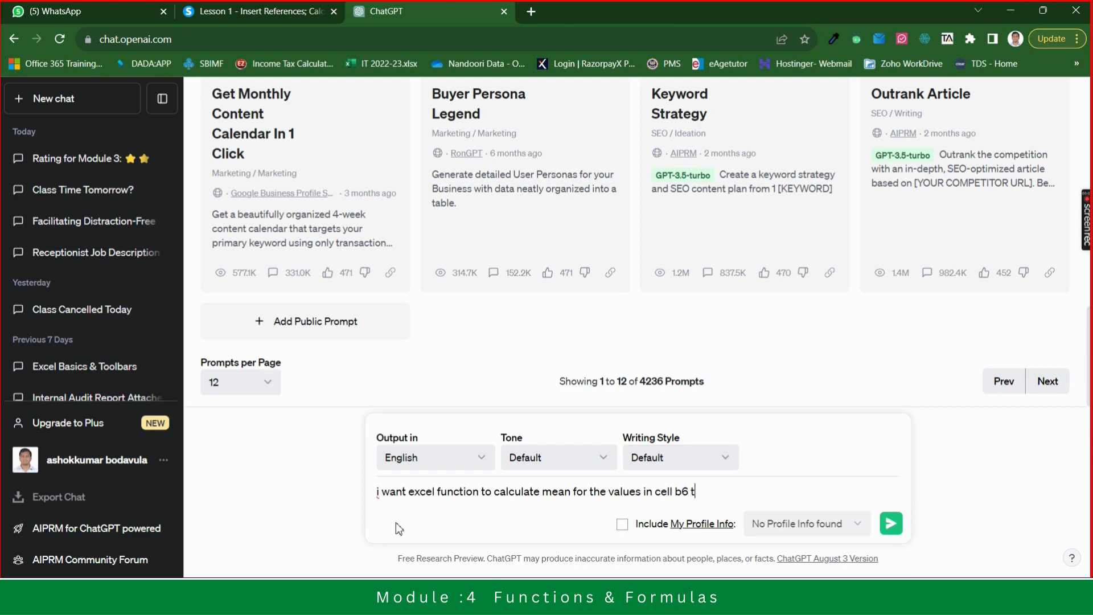
type("o cell m6")
key("Return")
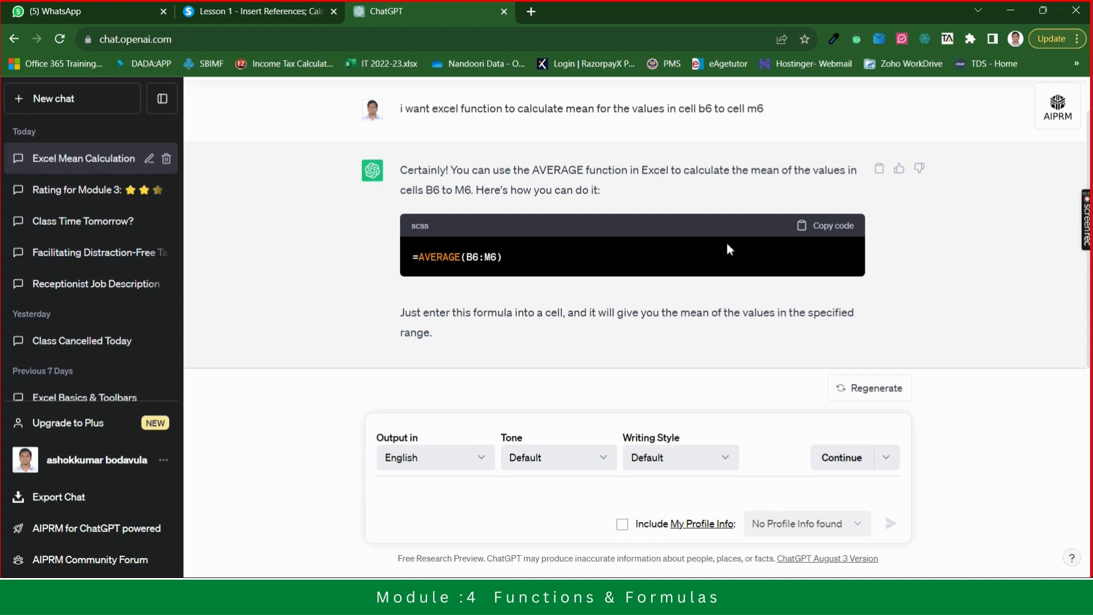
- Copy the answer's =AVERAGE(B6:M6) formula into cell N6 of the workbook and close the Formula Bot pane
left_click(833, 227)
key("alt+Tab")
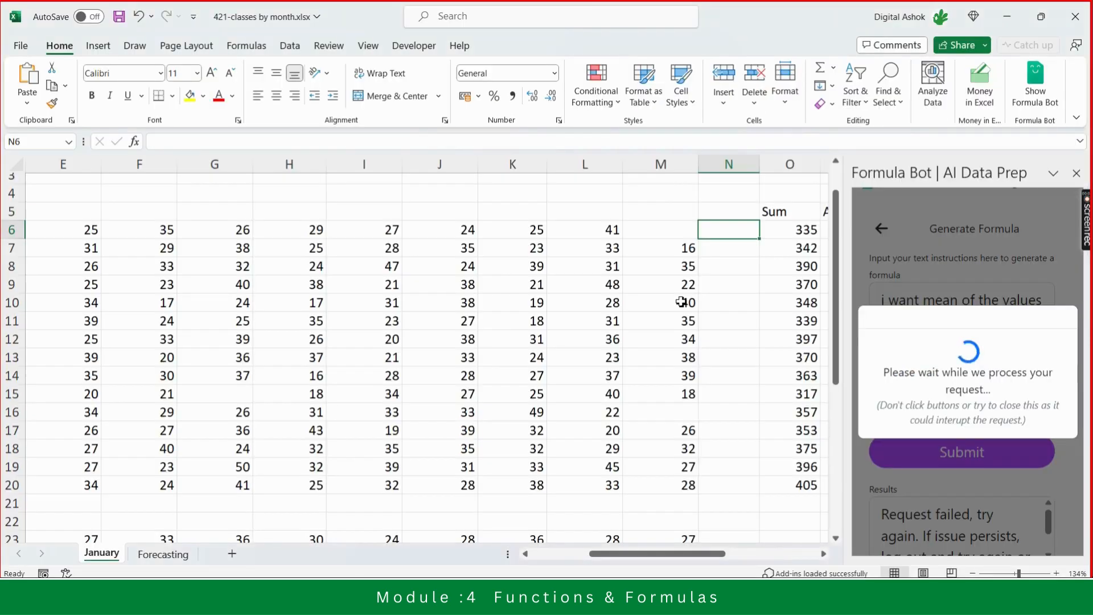
type("=")
type("=AVERAGE(B6:M6)")
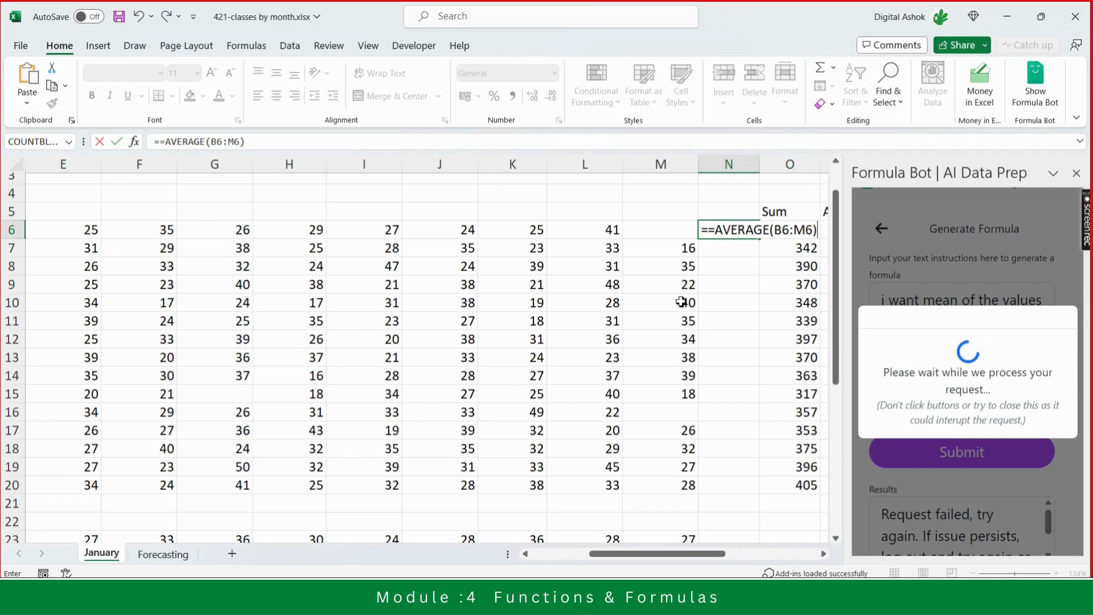
left_click(712, 230)
key("BackSpace")
key("Return")
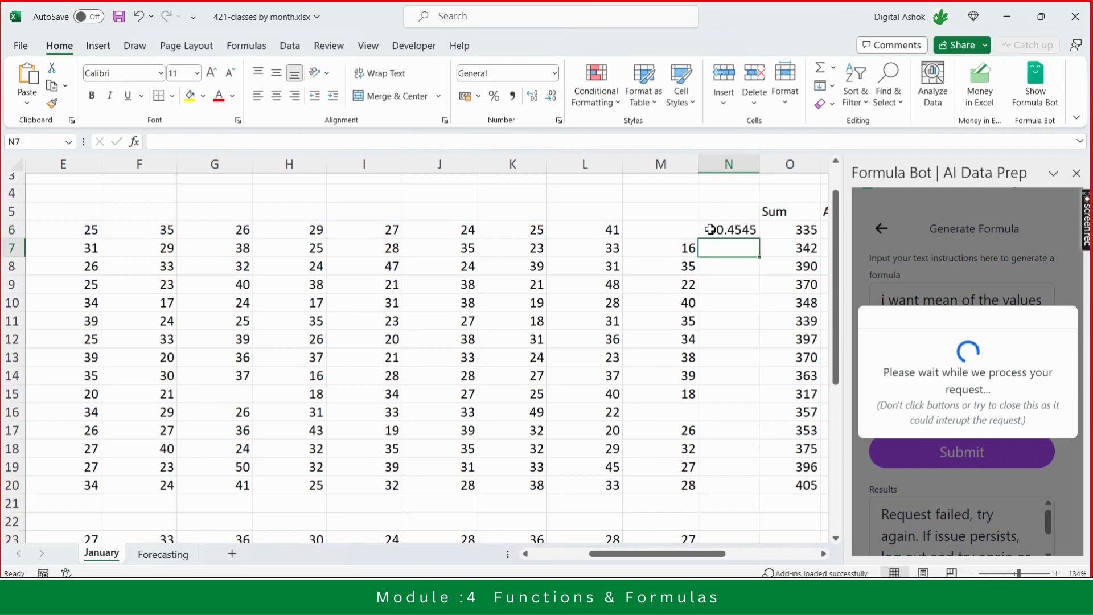
left_click(734, 228)
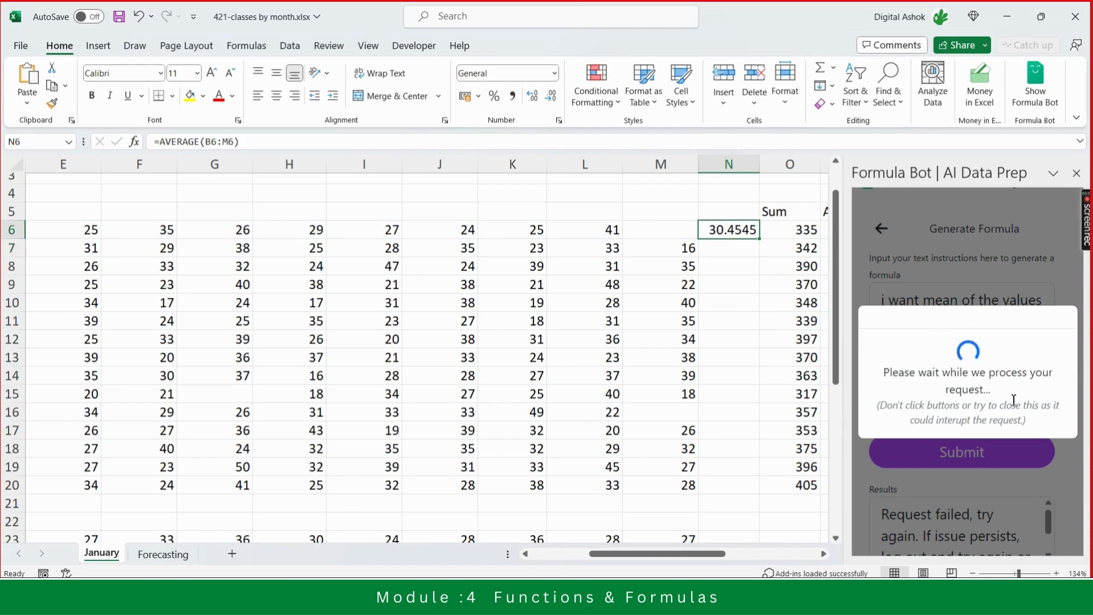
left_click(1078, 174)
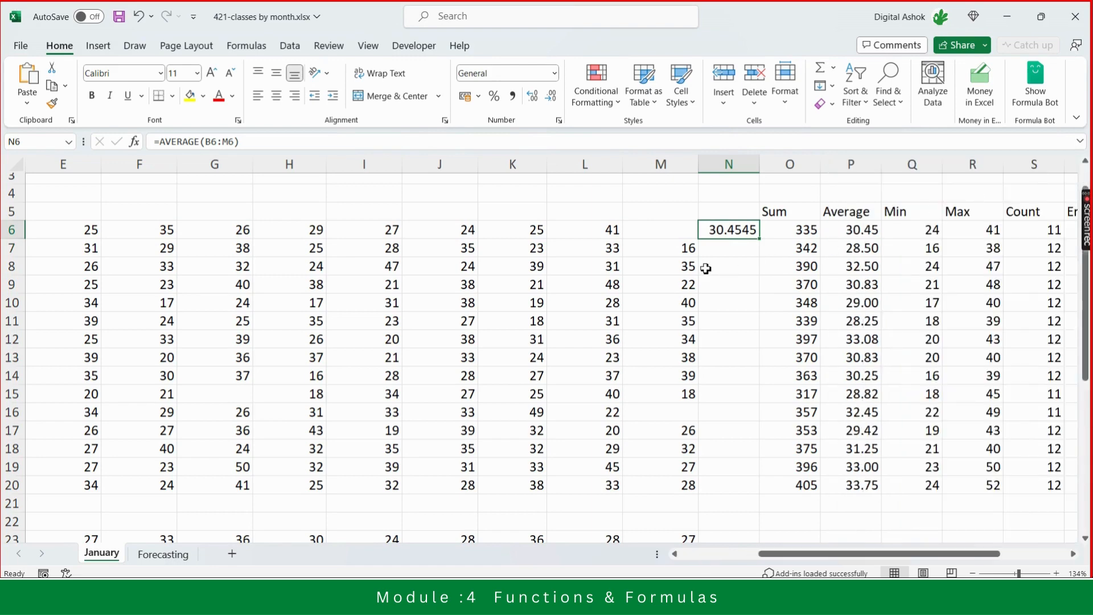
key("alt+Tab")
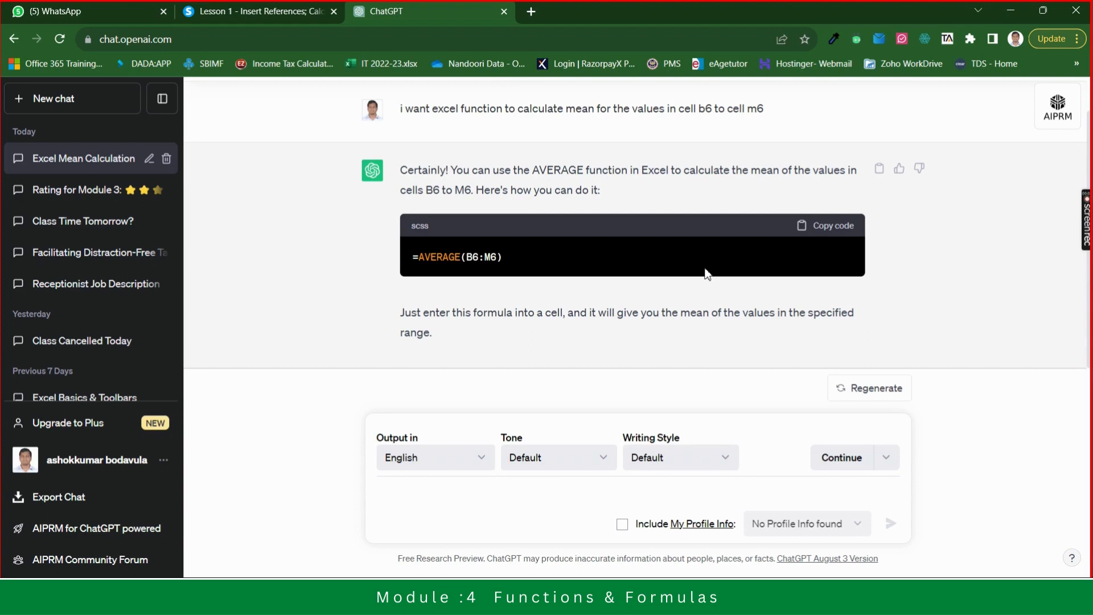
key("alt+Tab")
key("alt+Tab")
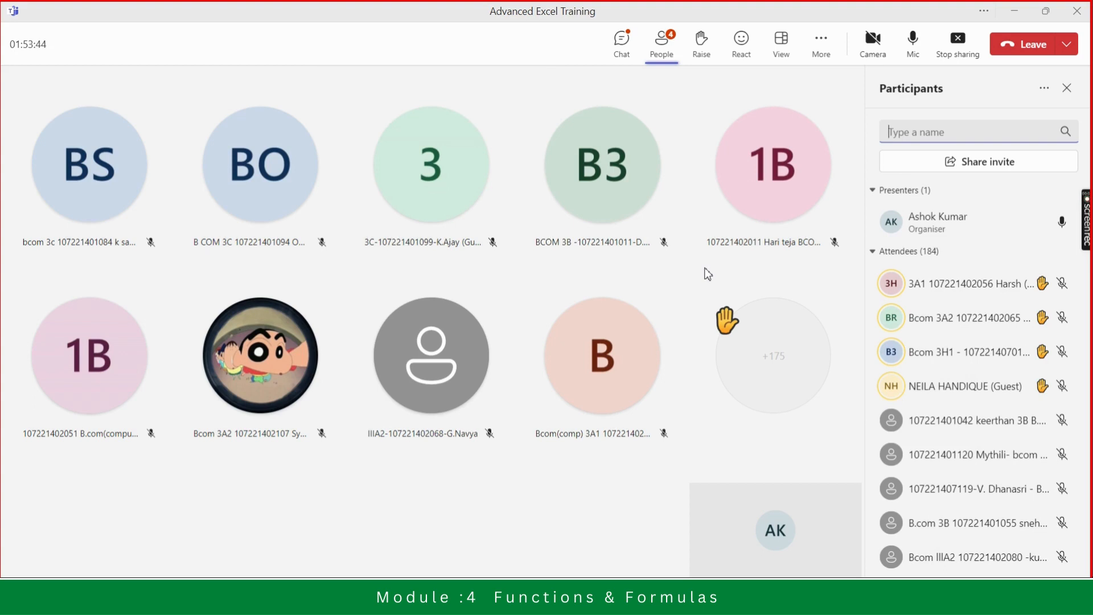
left_click(630, 43)
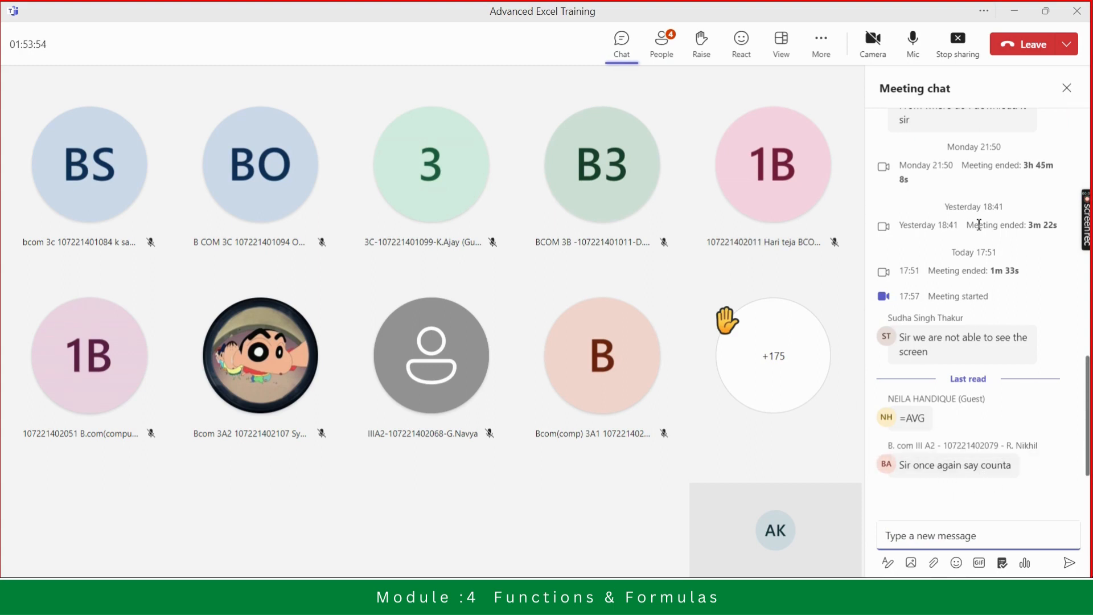
left_click(1067, 88)
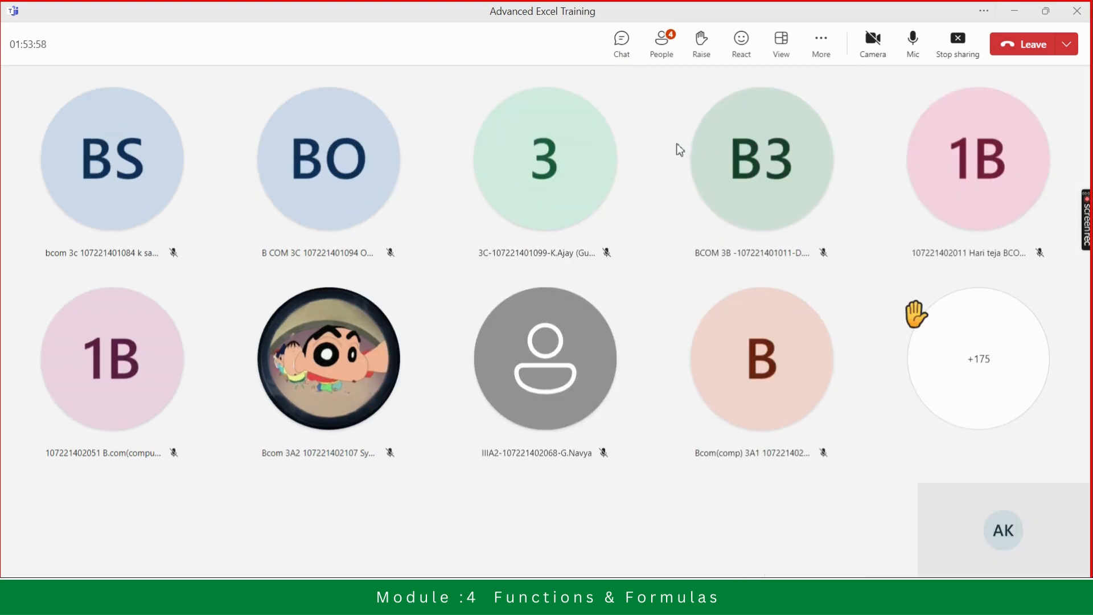
key("alt+Tab")
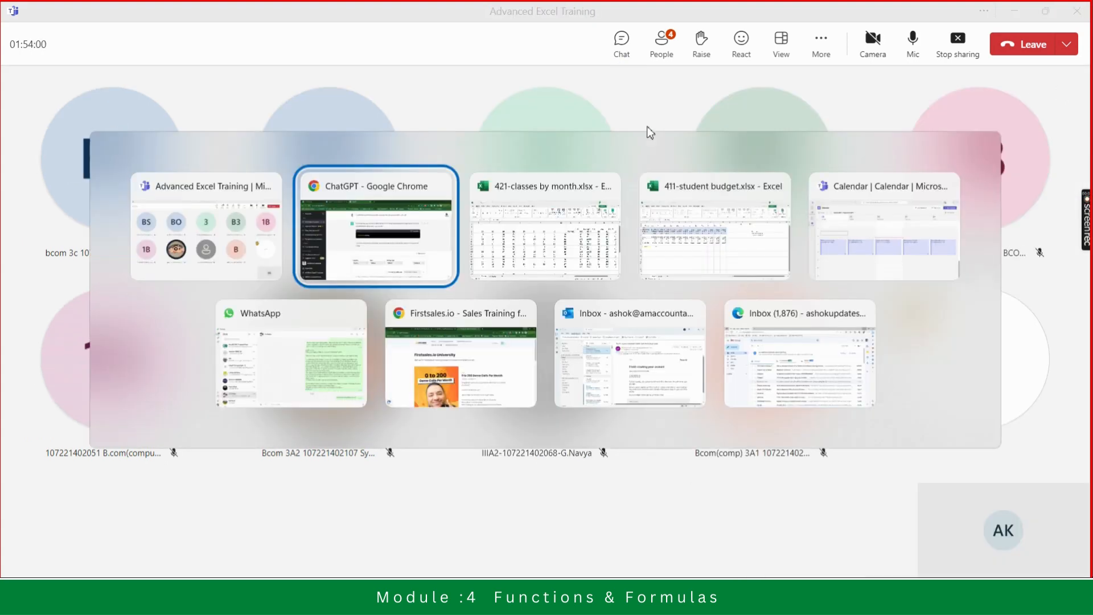
key("alt+Tab")
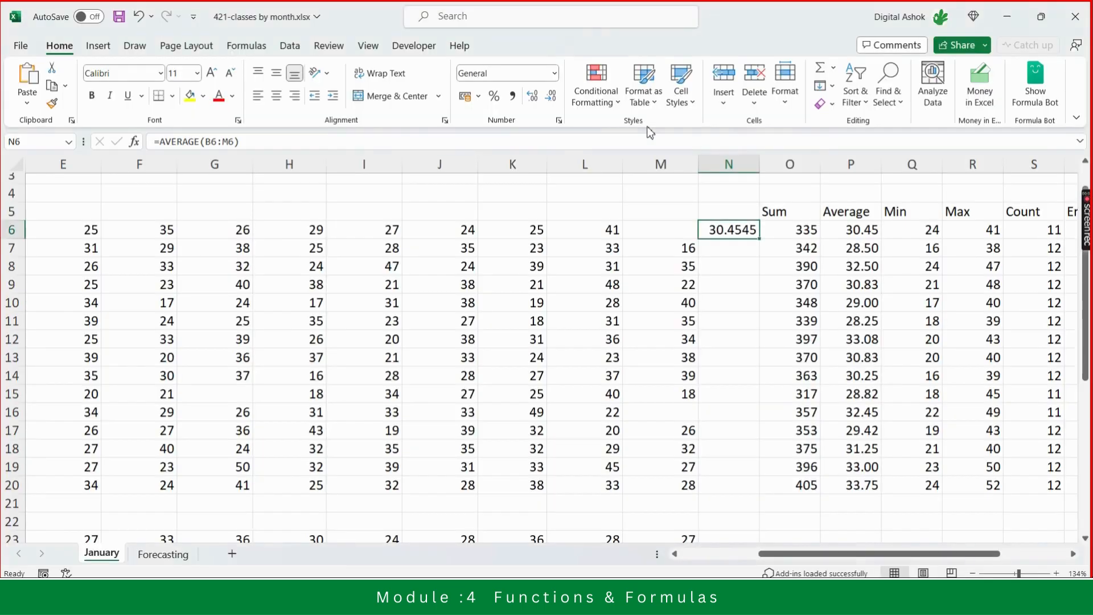
key("alt+Tab")
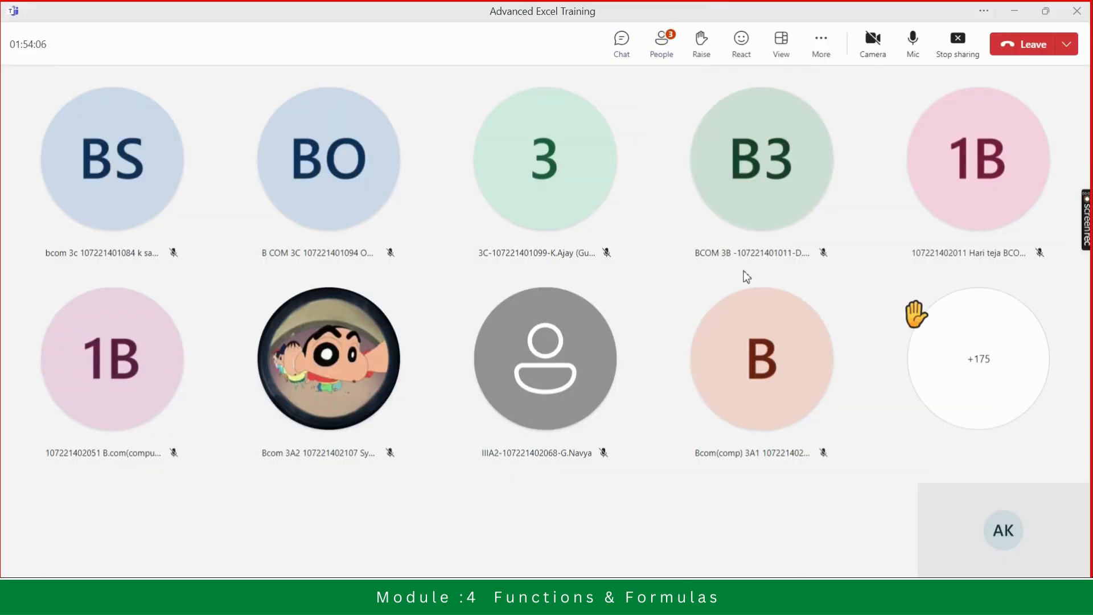
left_click(626, 54)
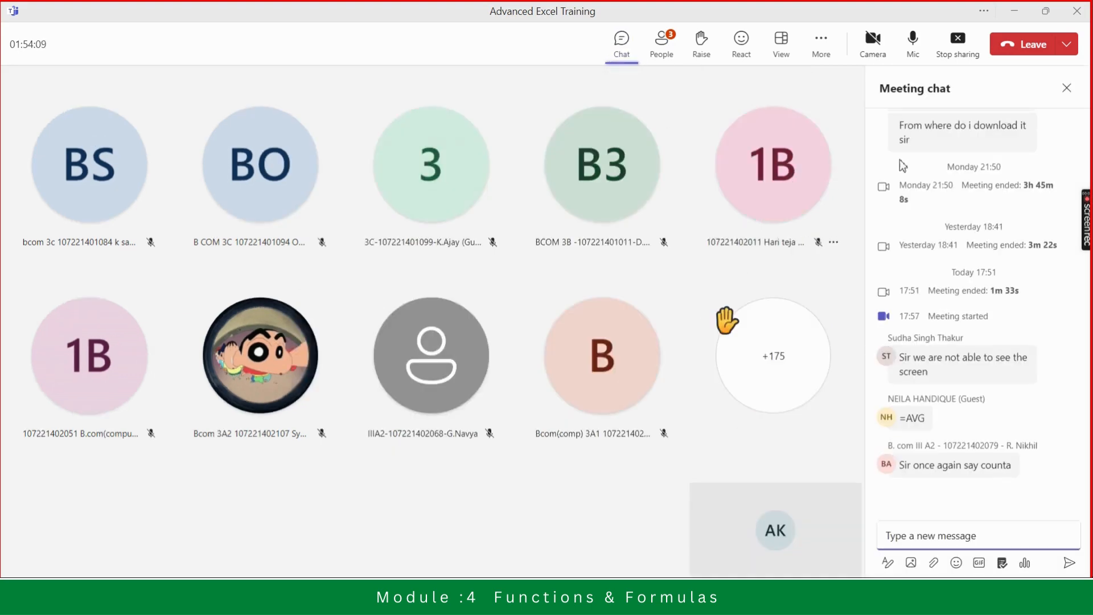
left_click(1070, 93)
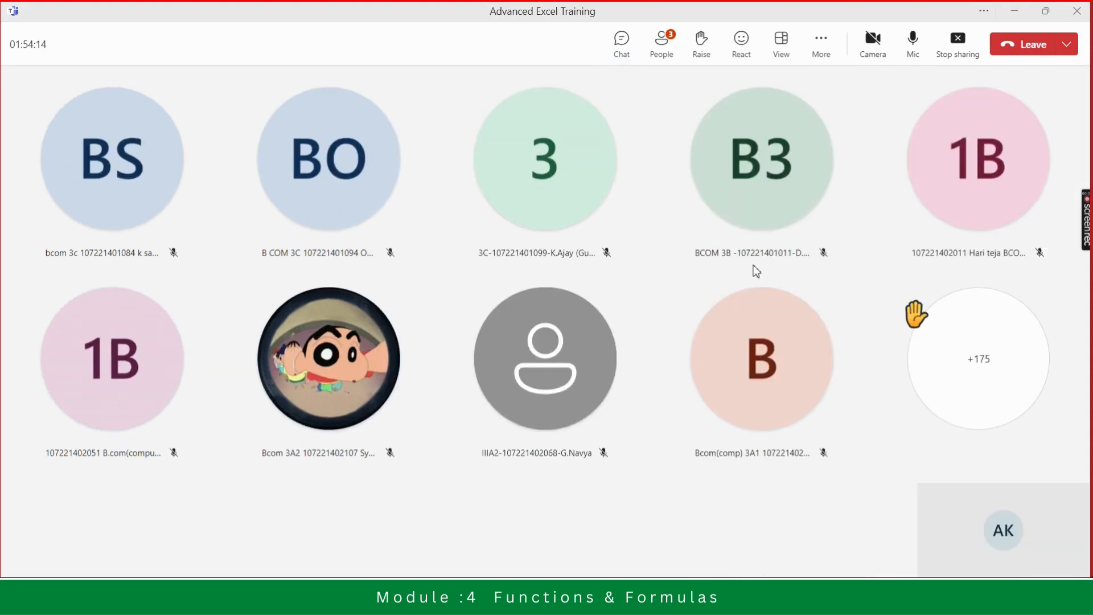
key("alt+Tab")
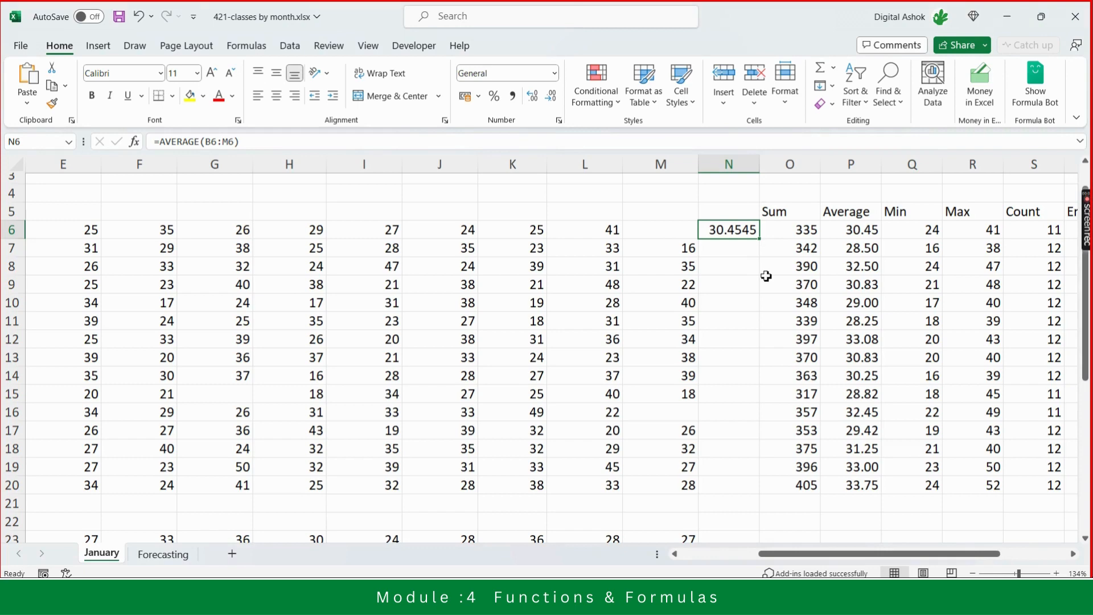
- Inspect the Count and Empty formulas in row 6 and open the COUNTBLANK function arguments
key("Right")
key("Right")
key("Right")
key("Right")
key("Right")
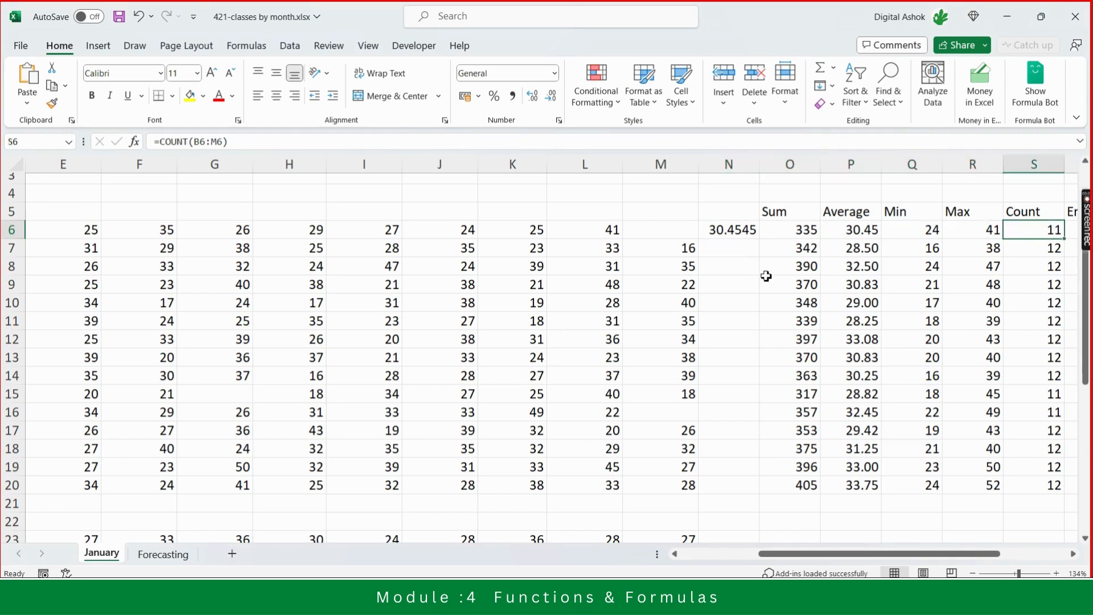
key("Right")
key("Right")
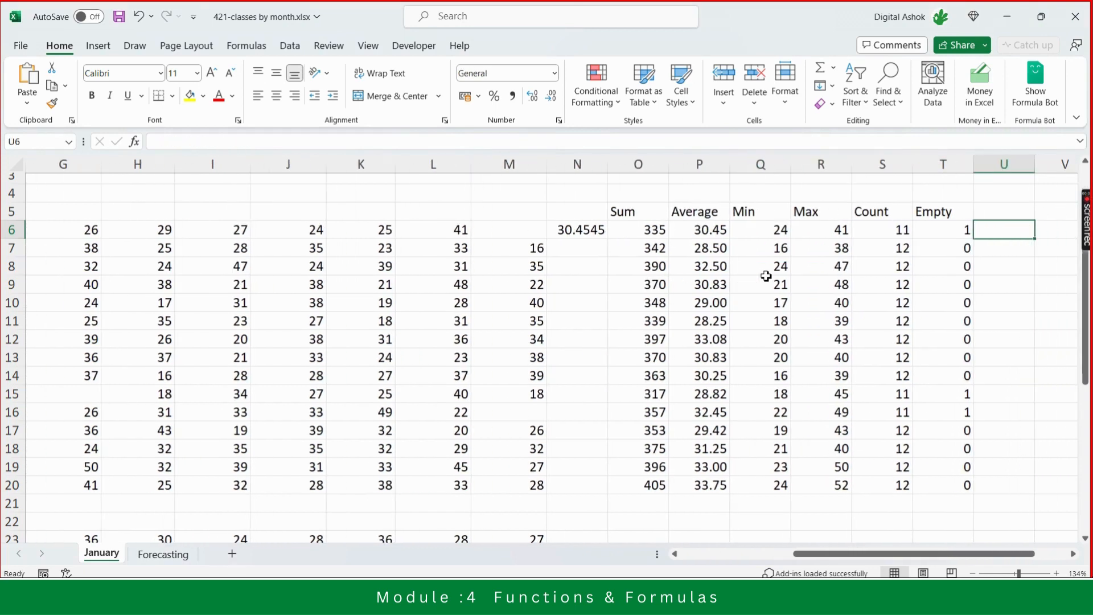
key("Left")
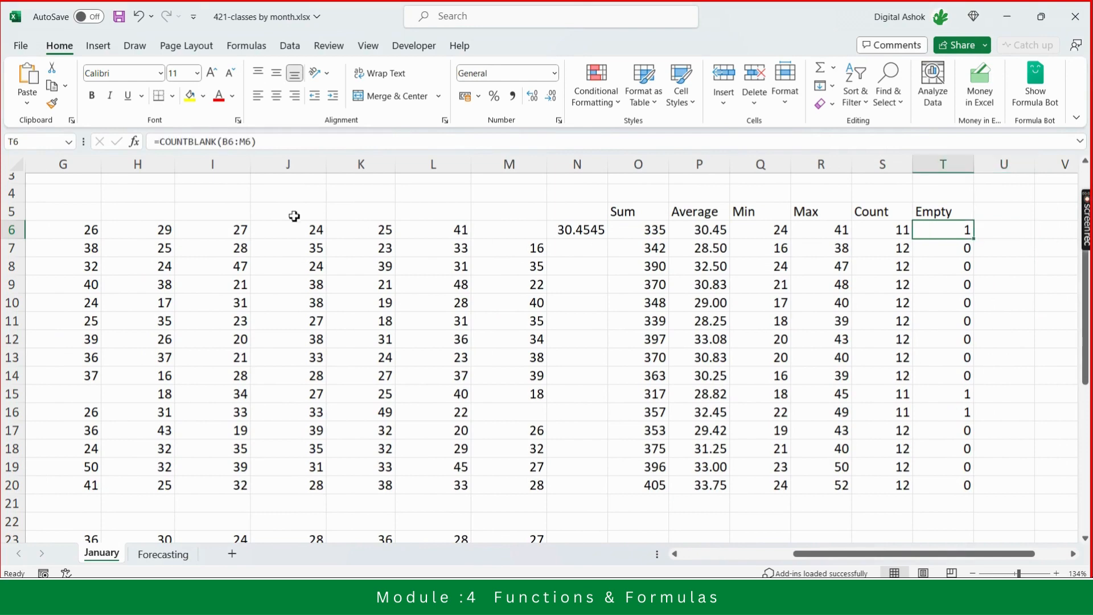
left_click(134, 142)
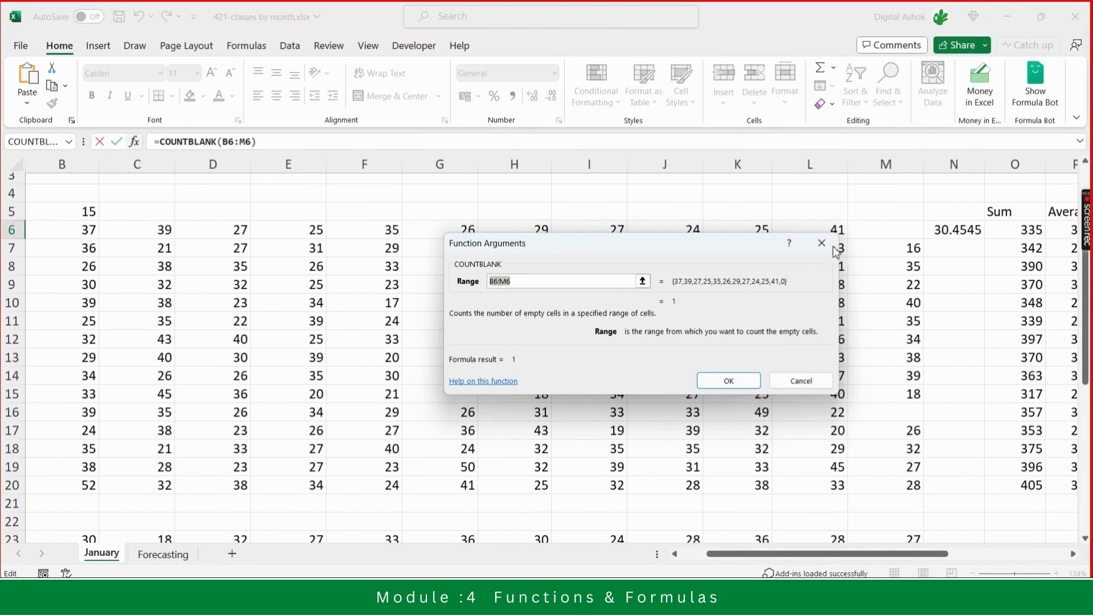
left_click(822, 245)
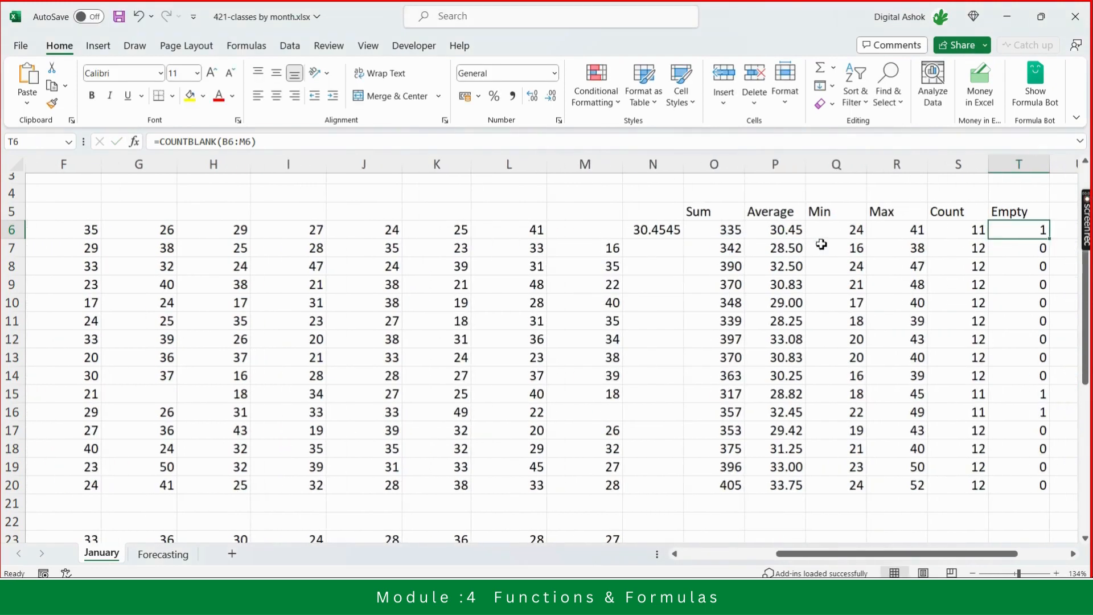
- Browse the list of function names in column X beside the summary table
key("Right")
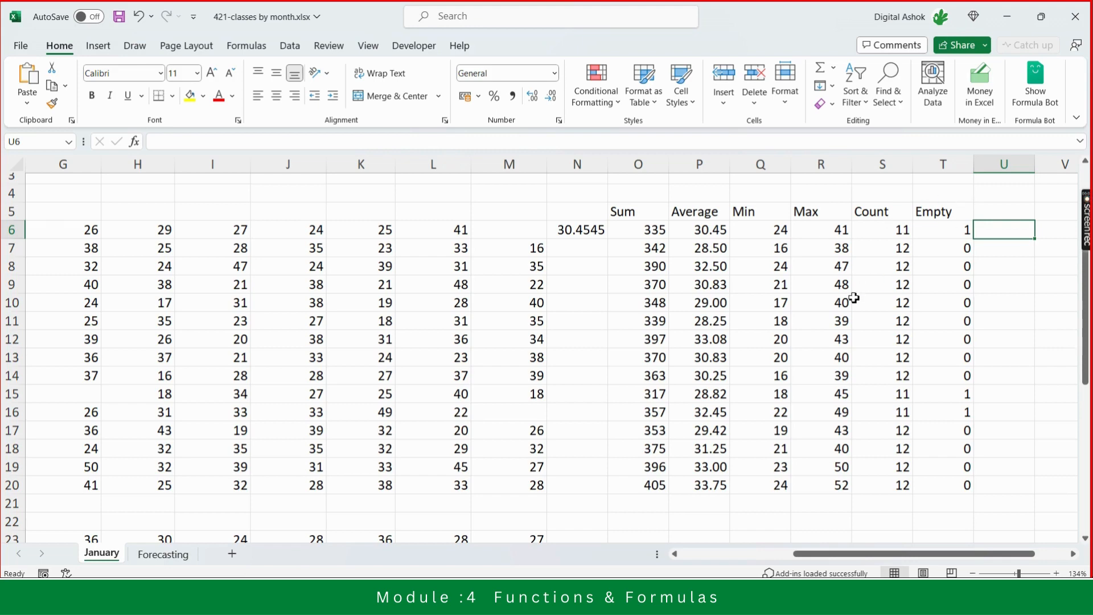
key("Right")
key("Right")
key("Right")
key("Right")
key("Right")
key("Right")
key("Left")
key("Left")
key("Left")
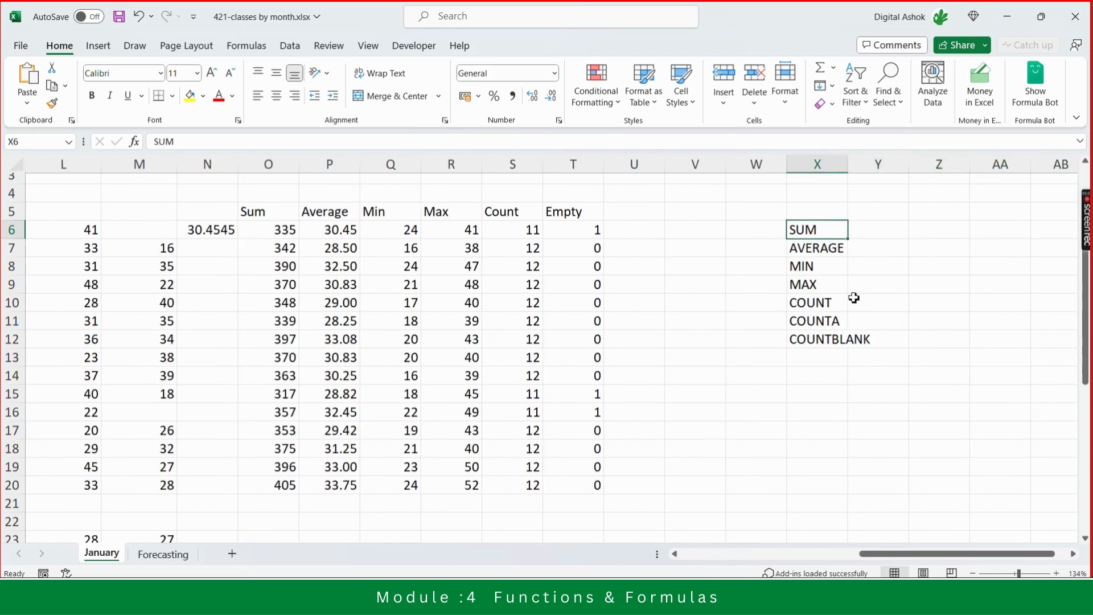
key("ctrl+shift+Down")
key("Down")
key("Down")
key("Down")
key("Down")
key("Down")
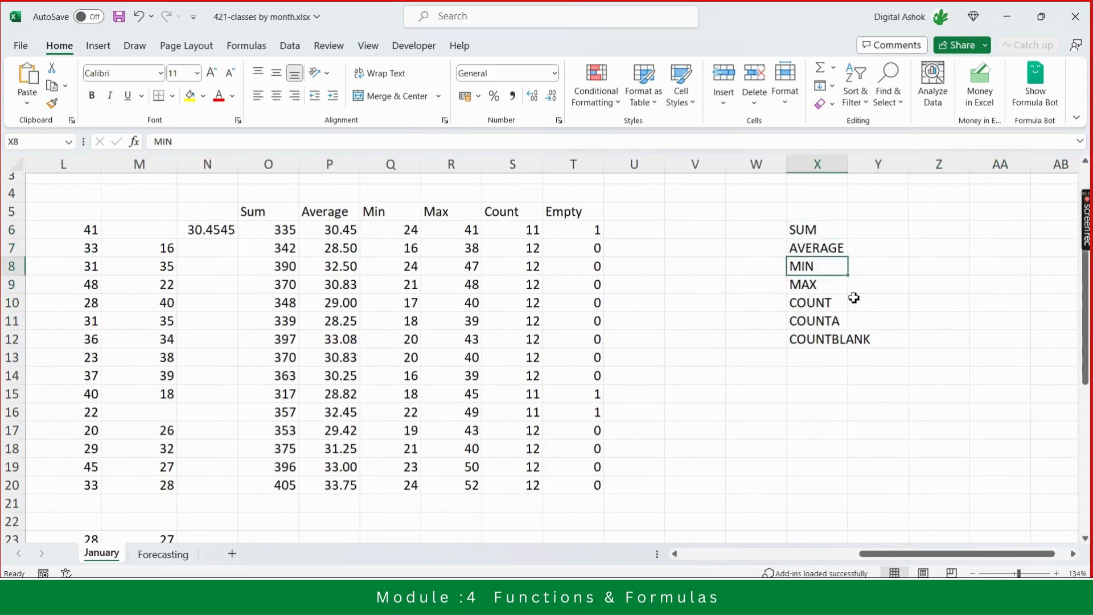
- Add the entries Fx and ChatGPT below COUNTBLANK in the column X list of function names
key("Down")
key("Down")
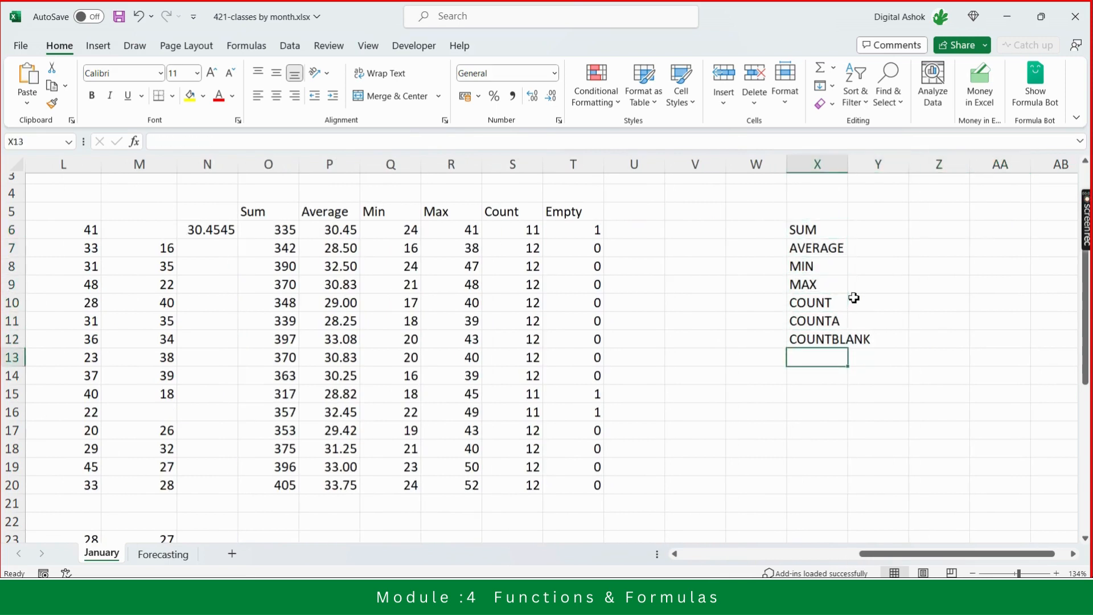
type("Fx")
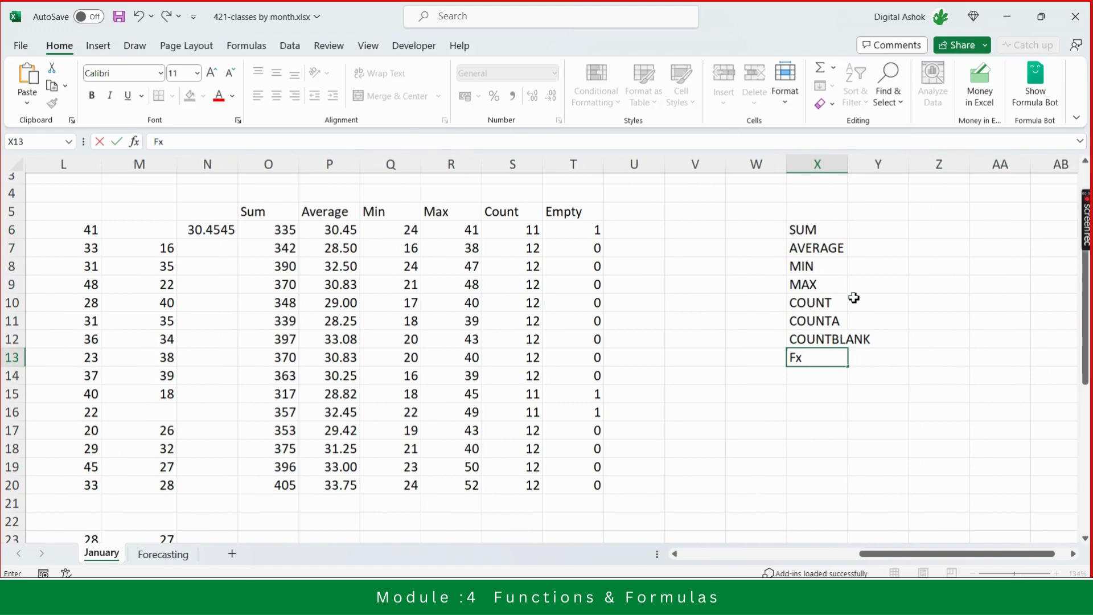
key("Return")
type("Chat")
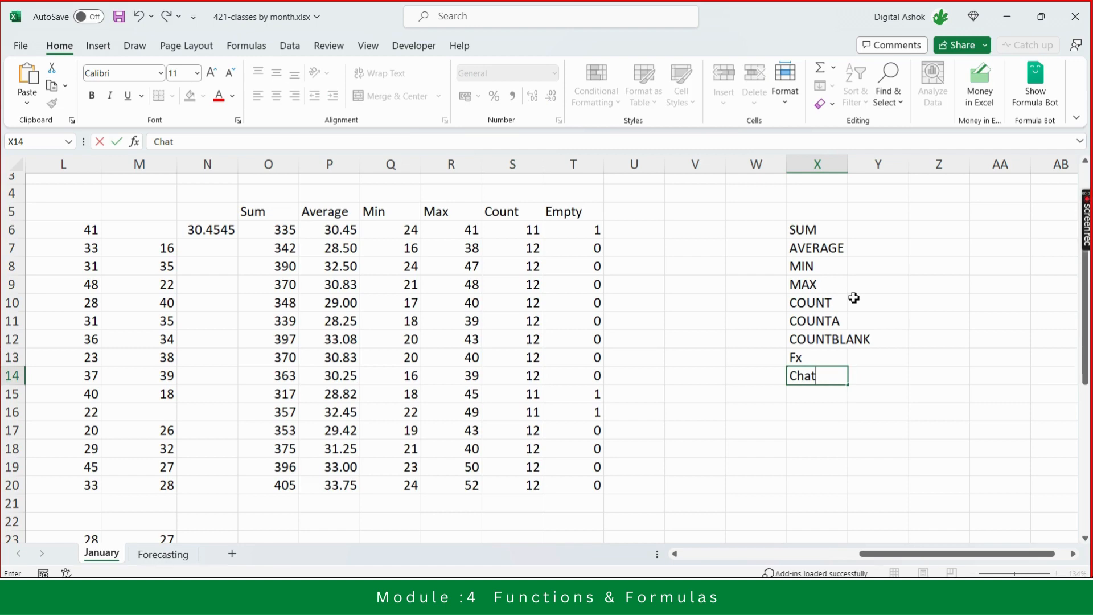
type("g")
key("BackSpace")
type("GPT")
key("Return")
- Select the function names SUM through COUNTBLANK in column X
key("Up")
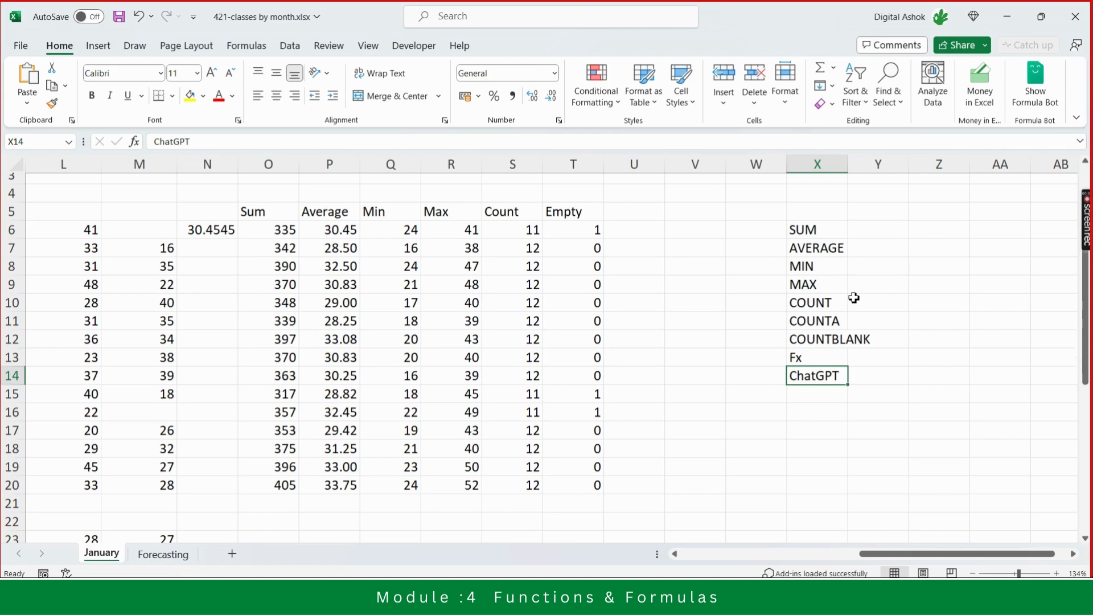
key("Up")
key("Up")
key("shift+Up")
key("shift+Up")
key("shift+Up")
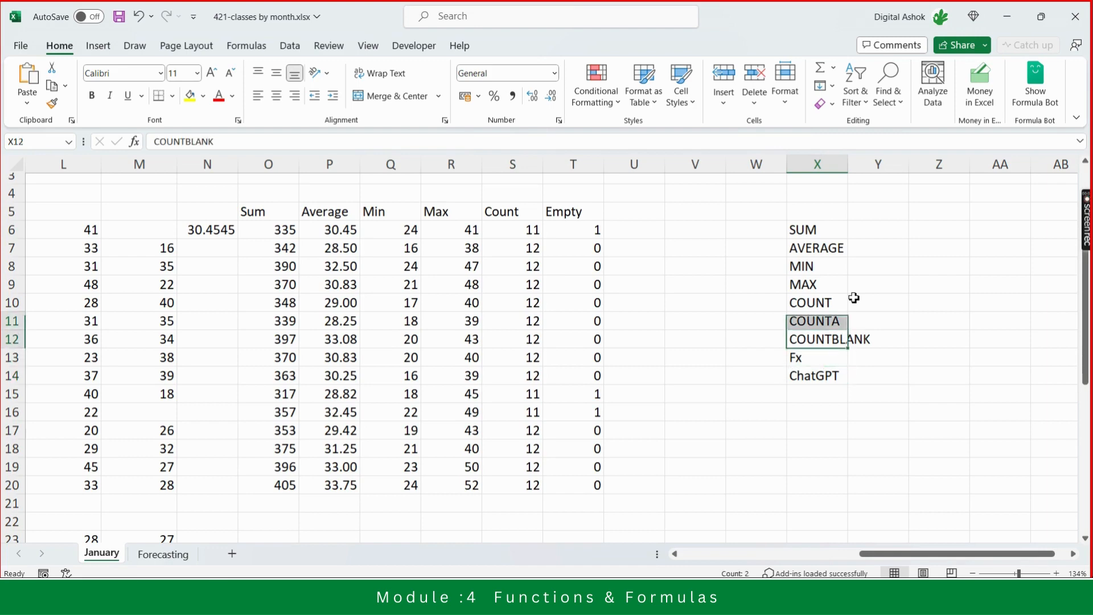
key("shift+Up")
key("shift+Up")
key("shift+Up")
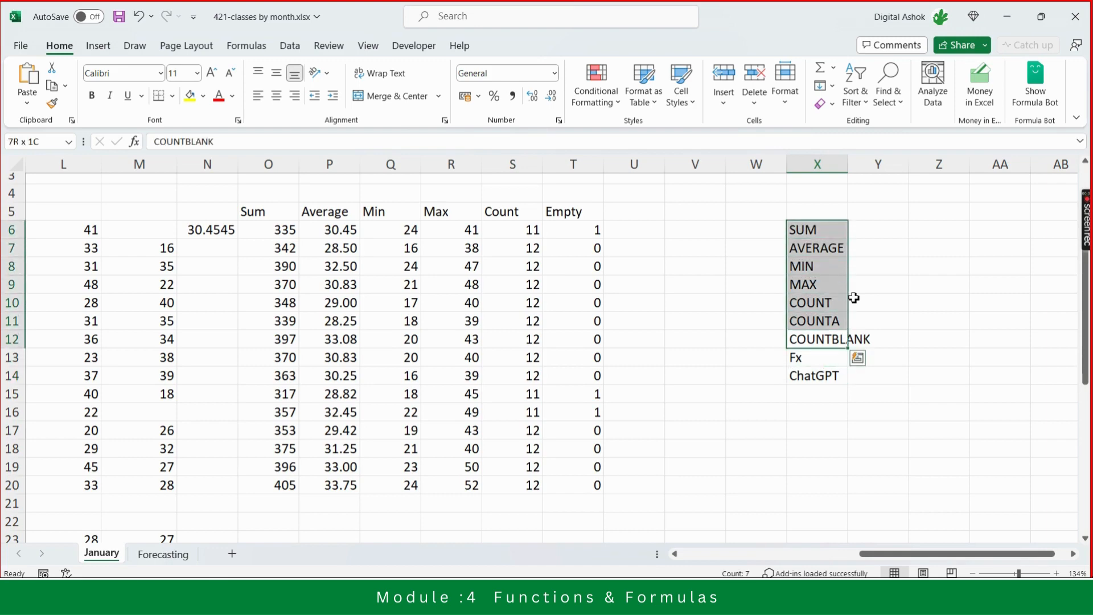
- Switch to ChatGPT and ask "What is the excel function to calculate sum of values"
key("alt+Tab")
key("alt+Tab")
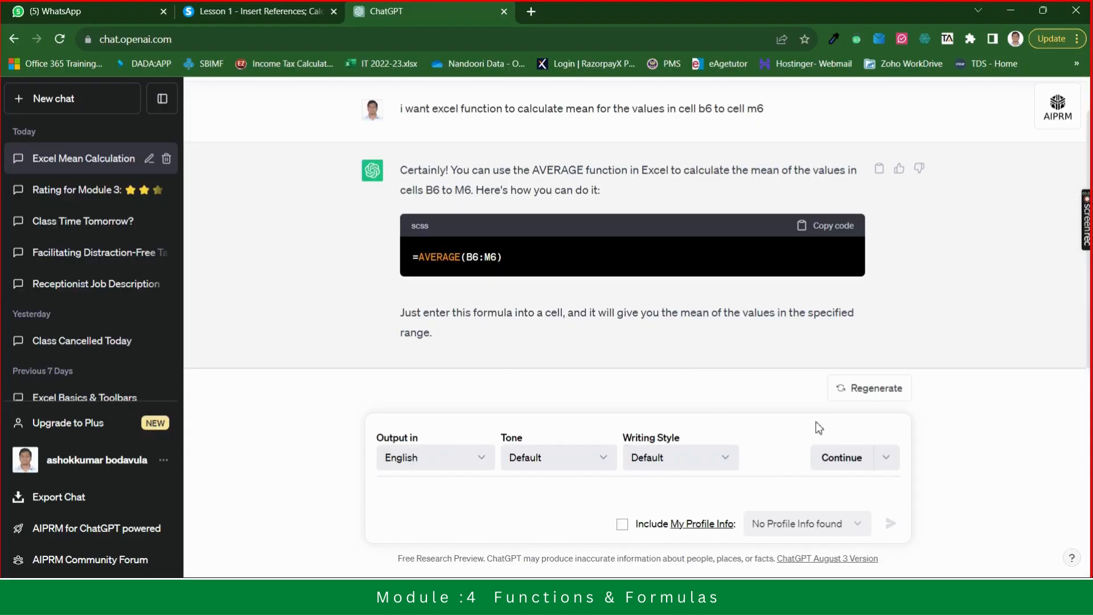
left_click(476, 494)
type("Wh")
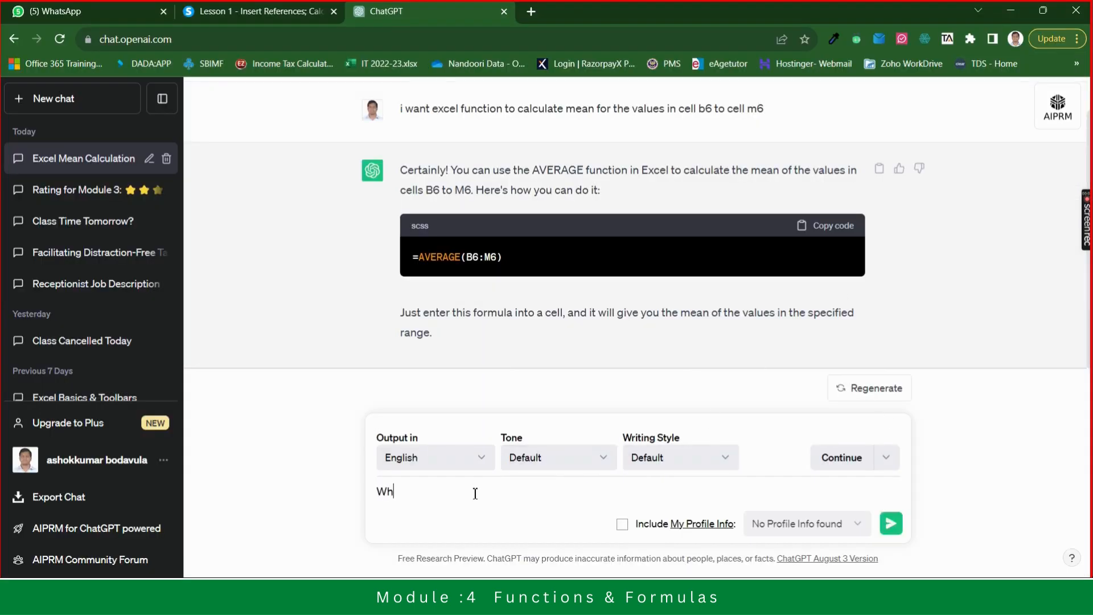
type("at is the excel function to calculate ")
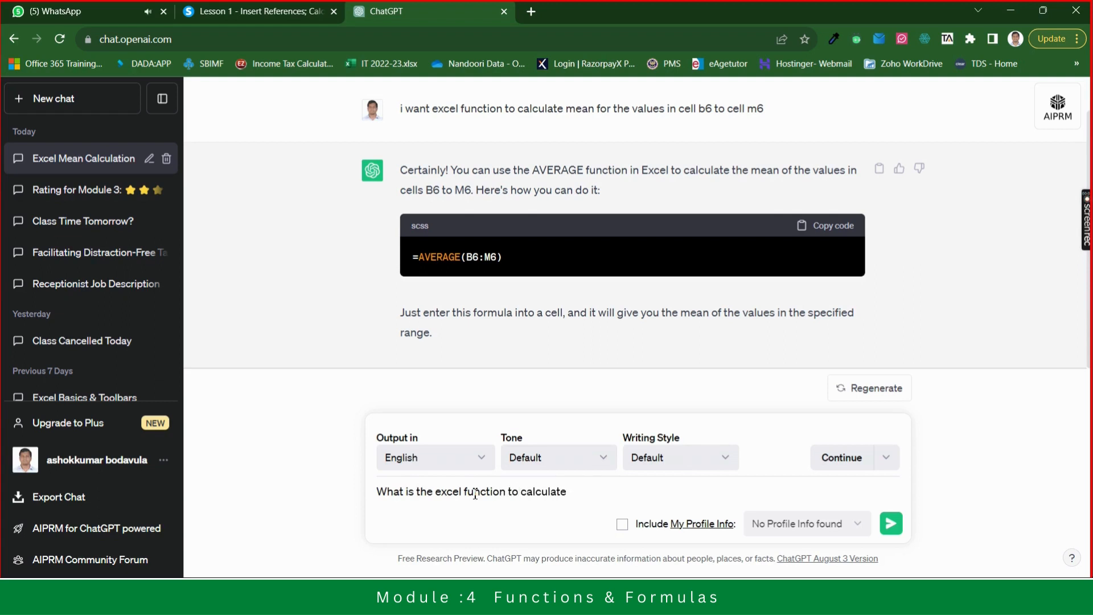
type("sumof   values")
key("shift+Left")
key("shift+Left")
key("shift+Left")
key("shift+Left")
key("shift+Left")
key("shift+Left")
key("shift+Left")
key("shift+Left")
key("shift+Left")
key("shift+Left")
key("shift+Left")
key("shift+Left")
key("shift+Left")
key("shift+Left")
key("shift+Left")
key("shift+Left")
key("shift+Left")
key("shift+Left")
key("shift+Left")
key("shift+Left")
key("shift+Left")
key("shift+Left")
key("shift+Left")
key("shift+Left")
key("shift+Left")
key("shift+Left")
key("shift+Left")
key("shift+Left")
key("shift+Left")
key("shift+Left")
key("shift+Left")
key("shift+Left")
key("shift+Left")
key("shift+Left")
key("ctrl+c")
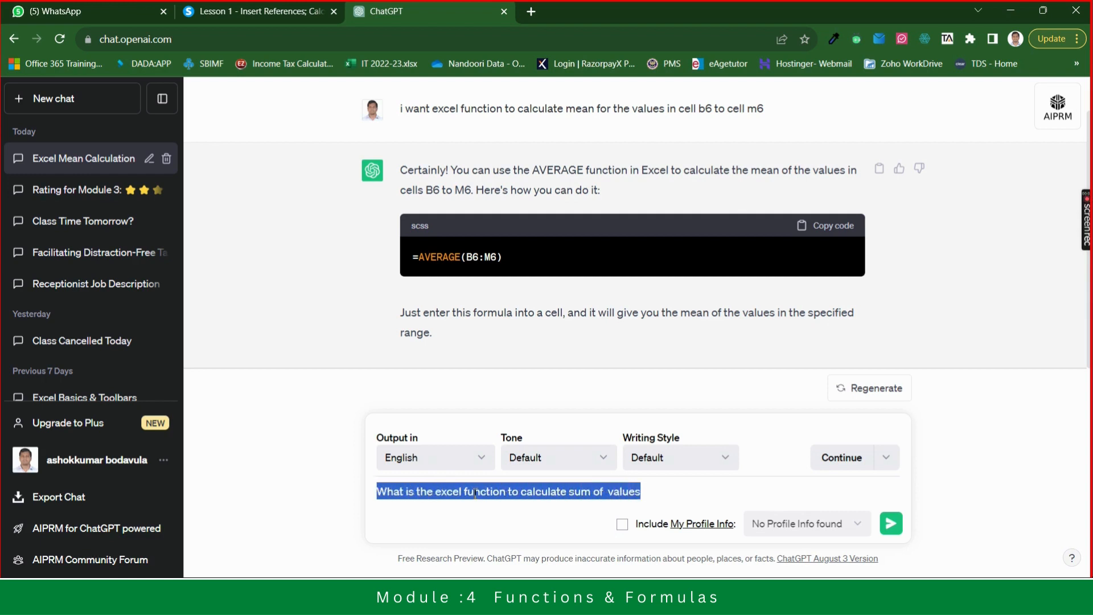
key("Right")
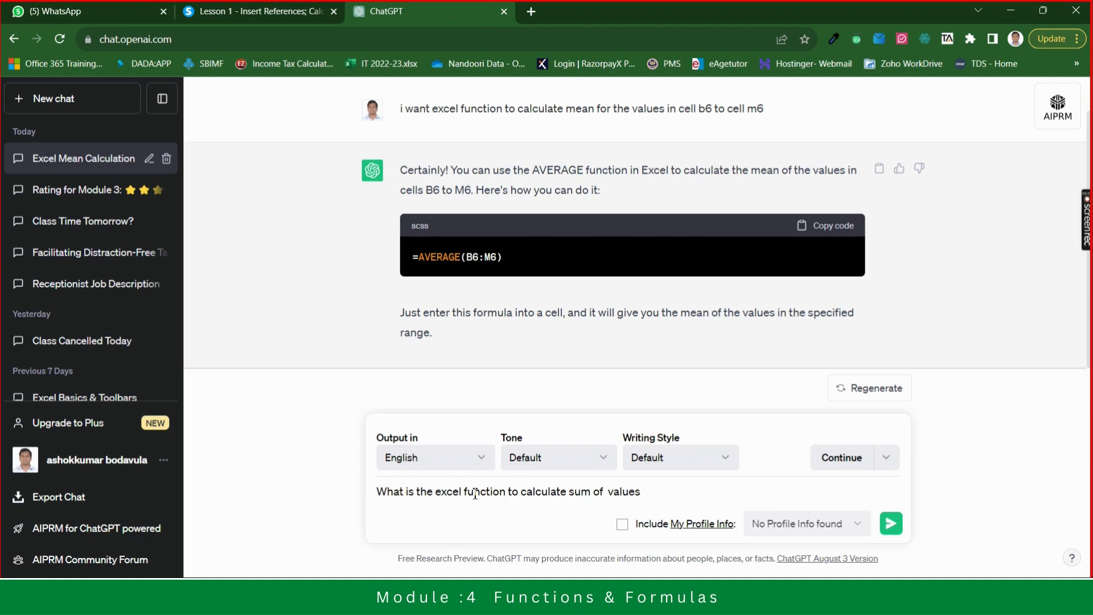
left_click(892, 519)
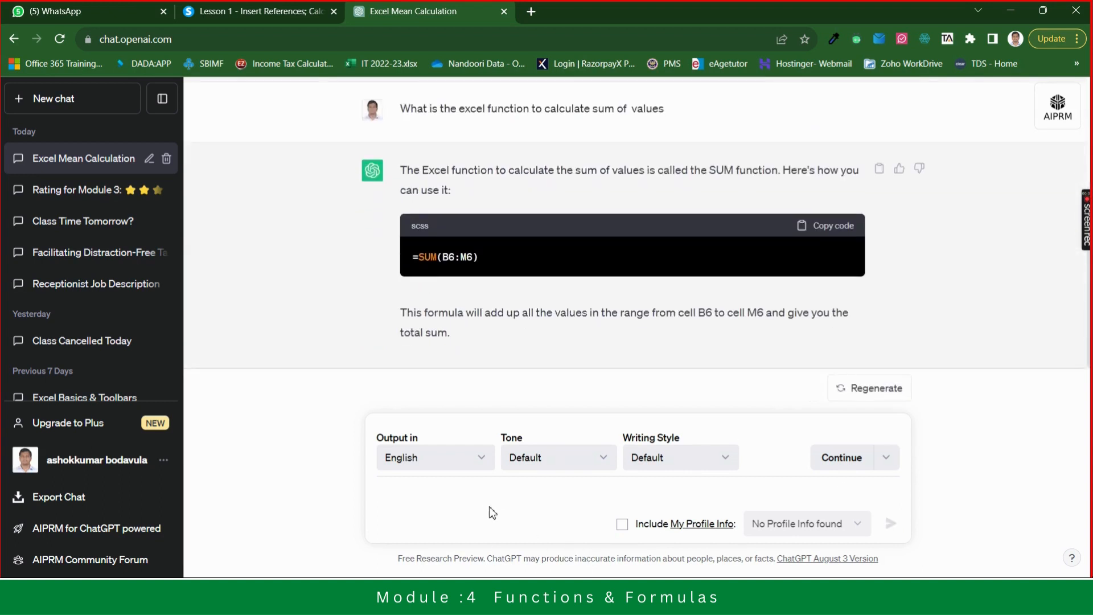
- Reuse the question with "sum" replaced by "average" and send it to ChatGPT
key("ctrl+v")
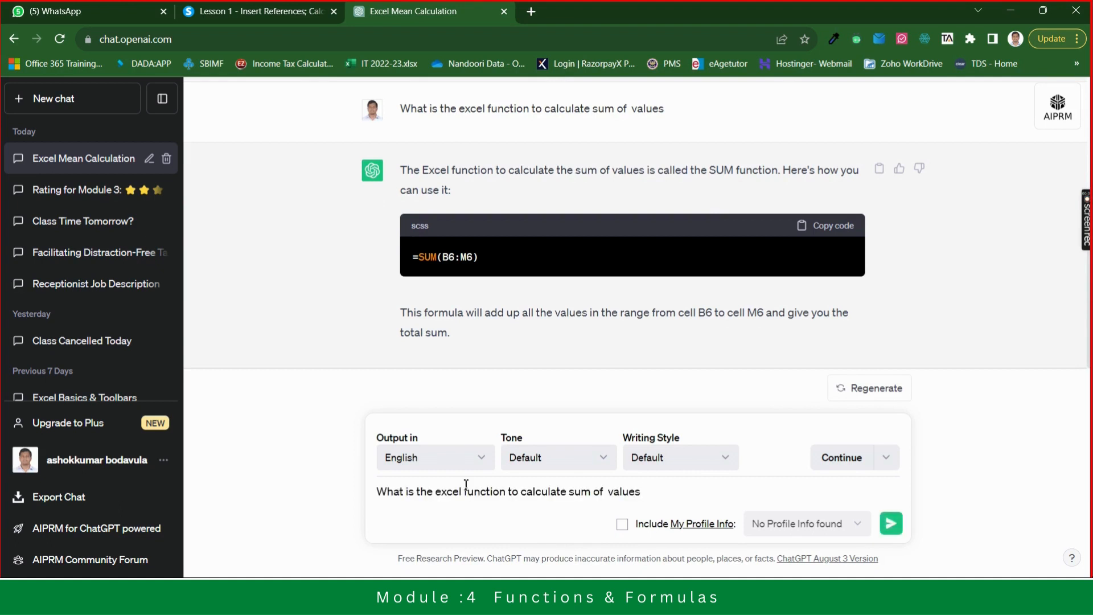
double_click(590, 493)
key("BackSpace")
type("average")
key("Return")
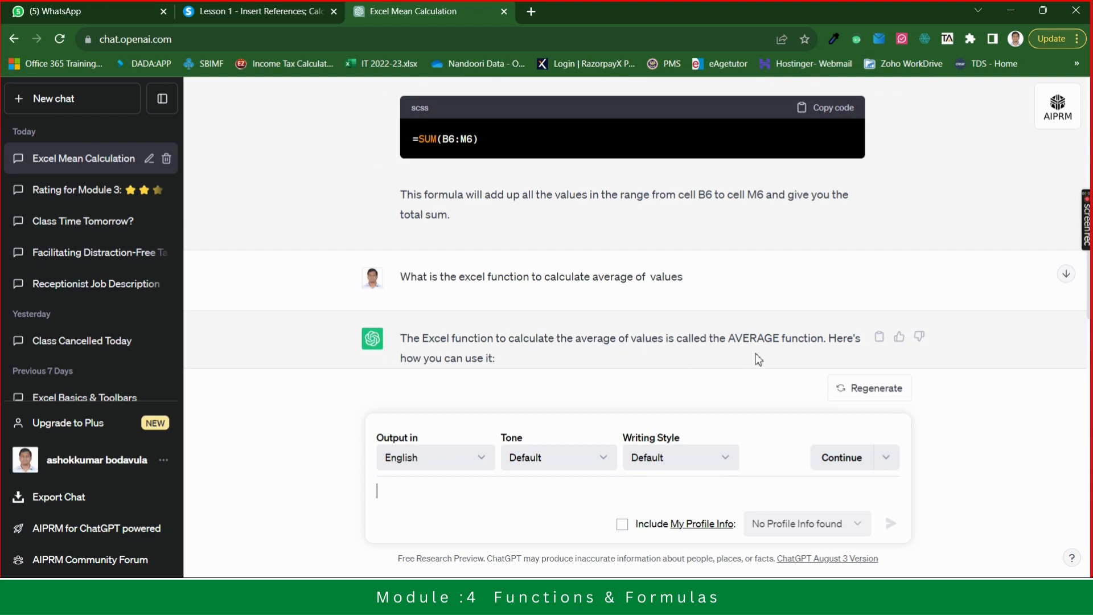
- Collapse the chat sidebar and ask ChatGPT the same question for the max of values
left_click(162, 99)
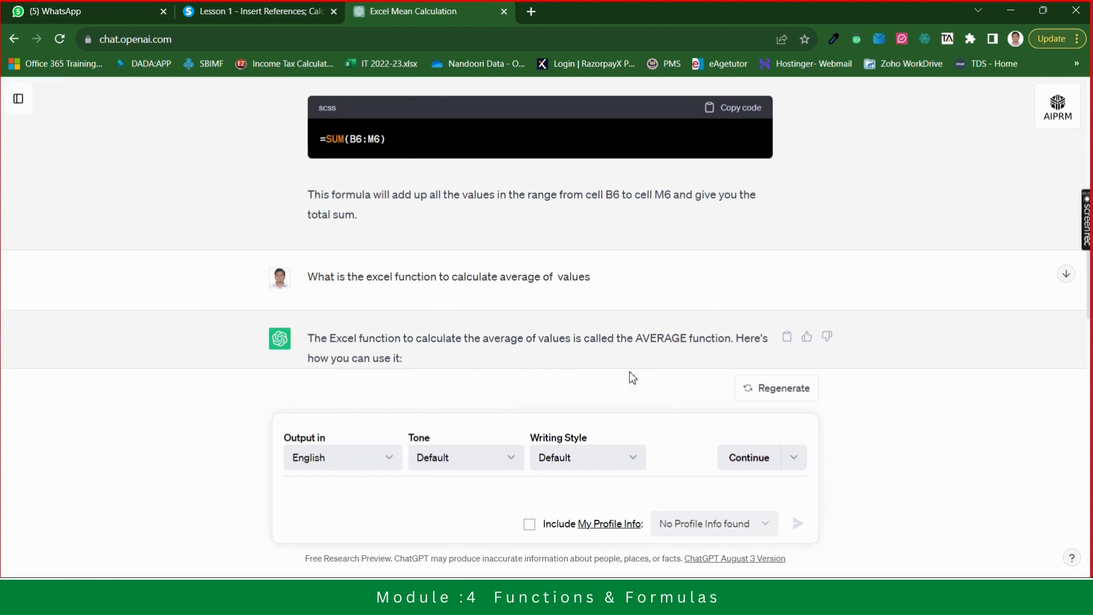
left_click(1066, 276)
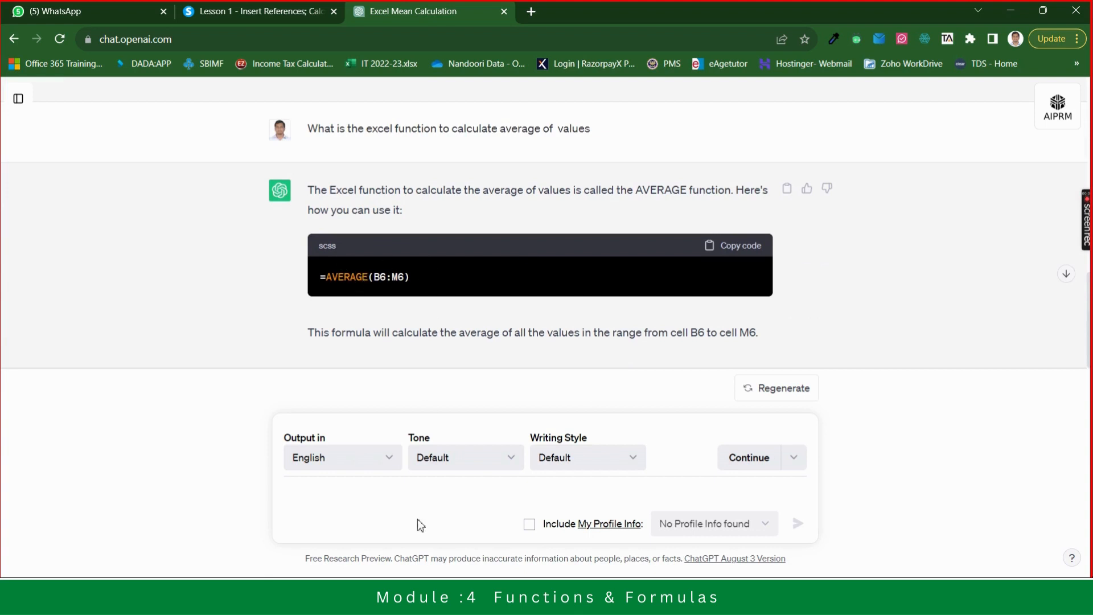
key("ctrl+v")
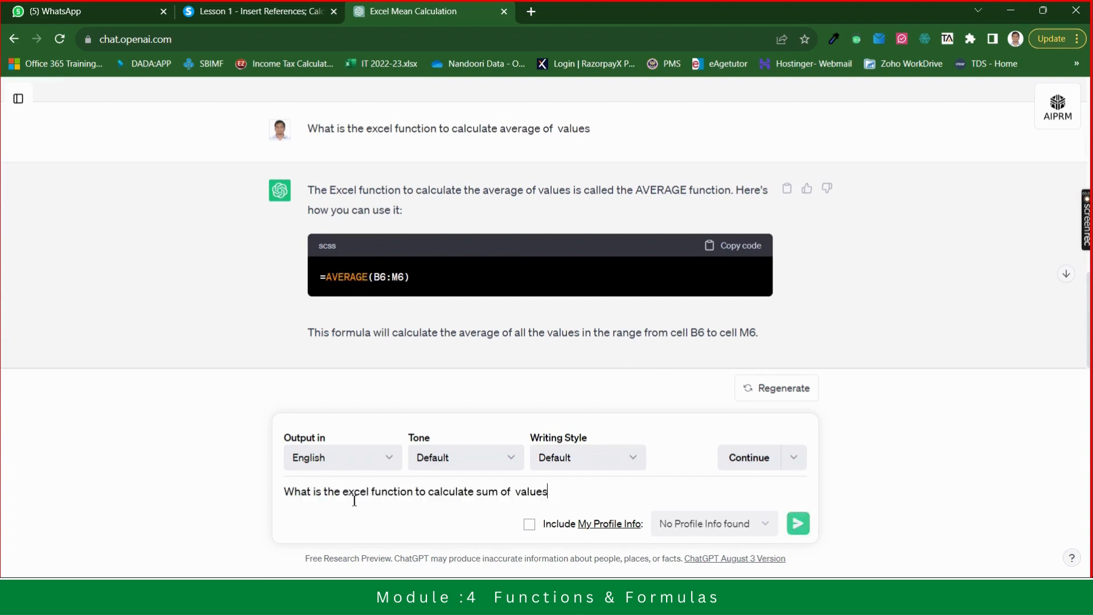
left_click(498, 491)
key("BackSpace")
key("BackSpace")
key("BackSpace")
type("max")
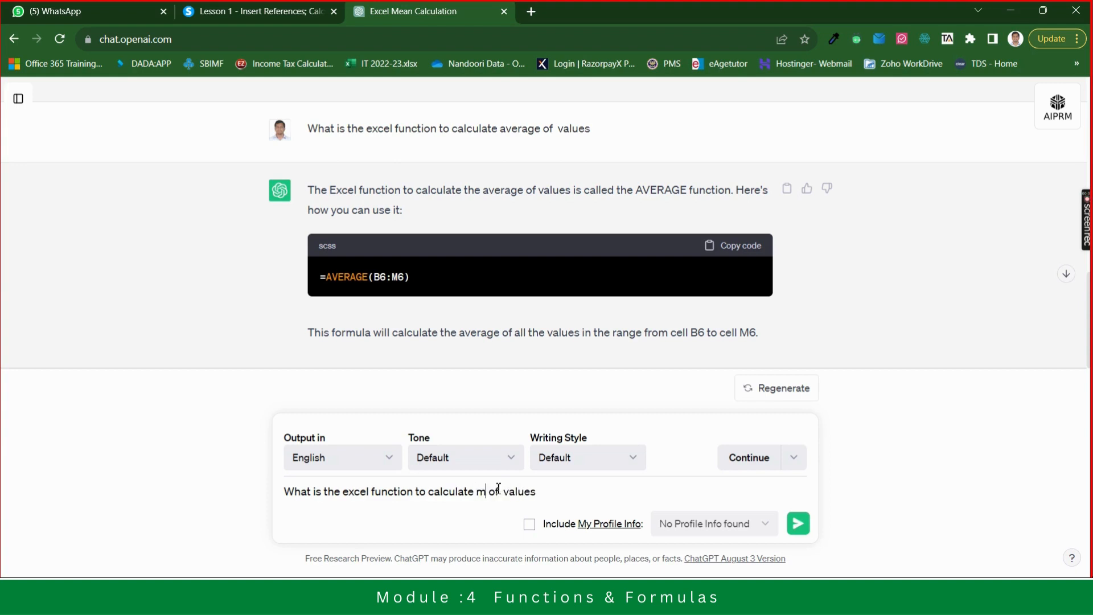
key("Return")
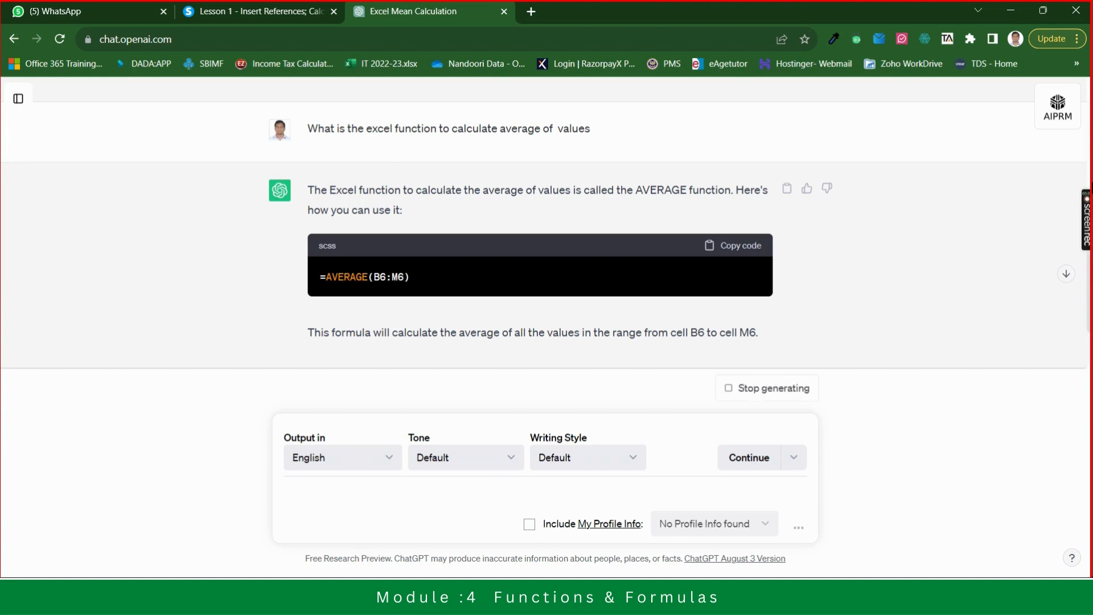
- Ask ChatGPT the same question with "minimum" in place of "sum"
left_click(1062, 277)
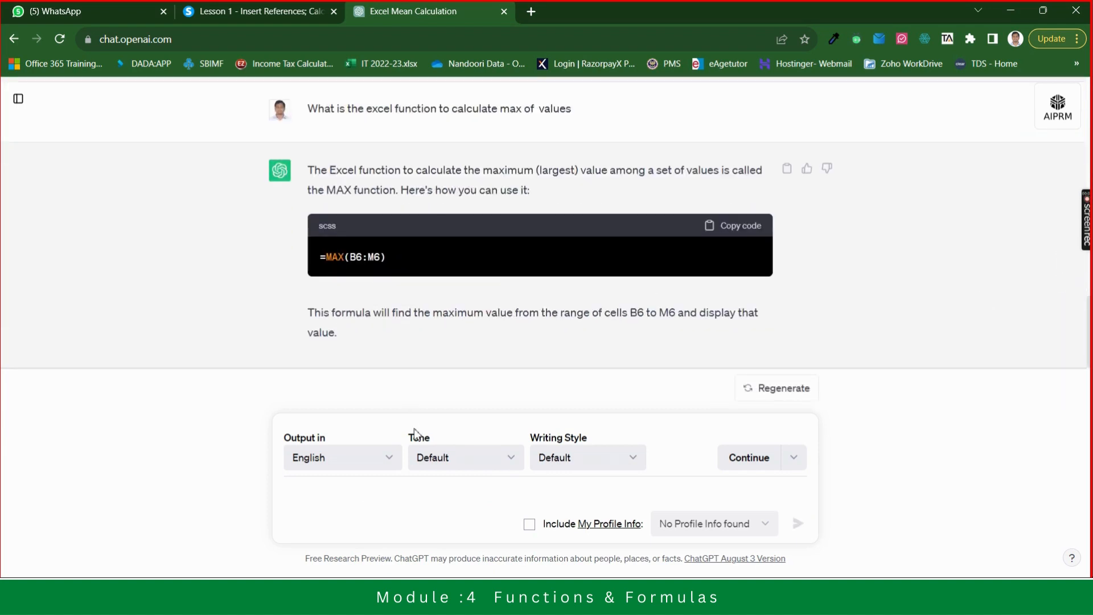
key("ctrl+v")
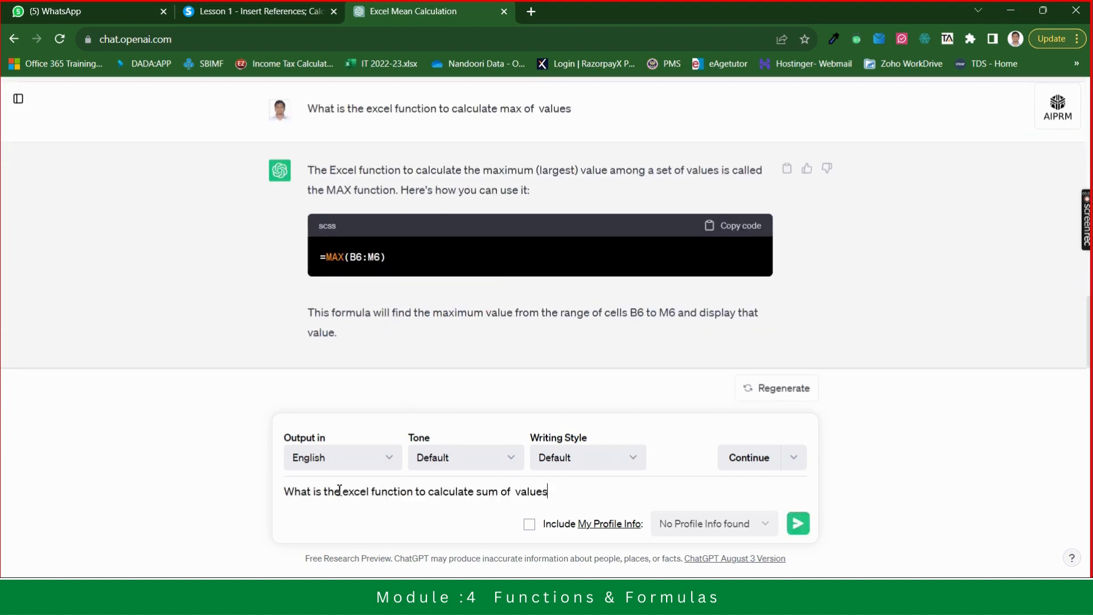
left_click(501, 493)
key("BackSpace")
key("BackSpace")
key("BackSpace")
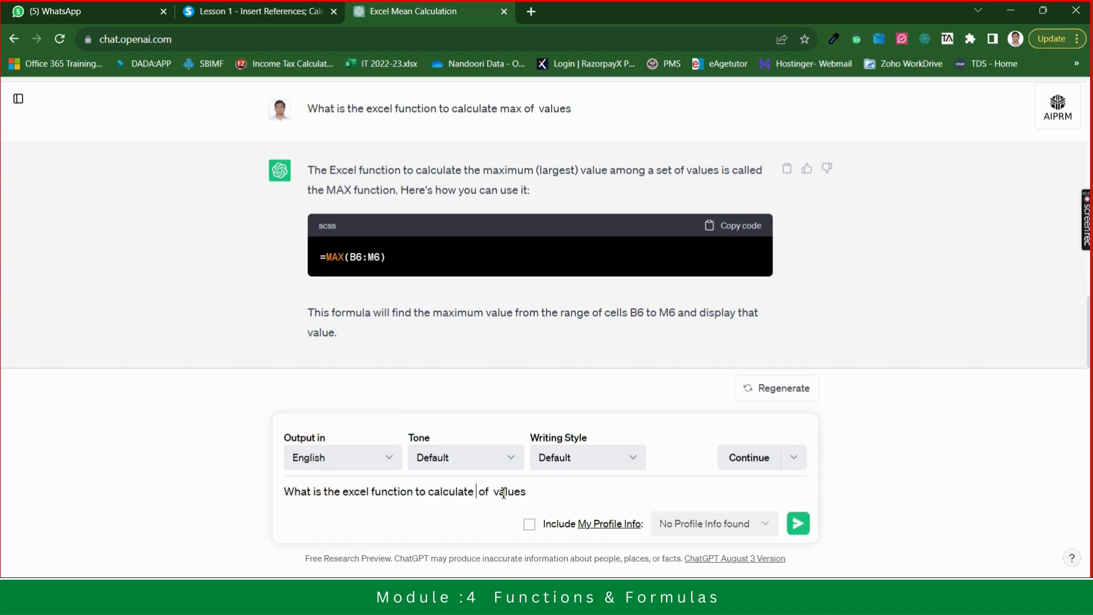
type("minimu")
key("BackSpace")
key("BackSpace")
type("mum")
key("Return")
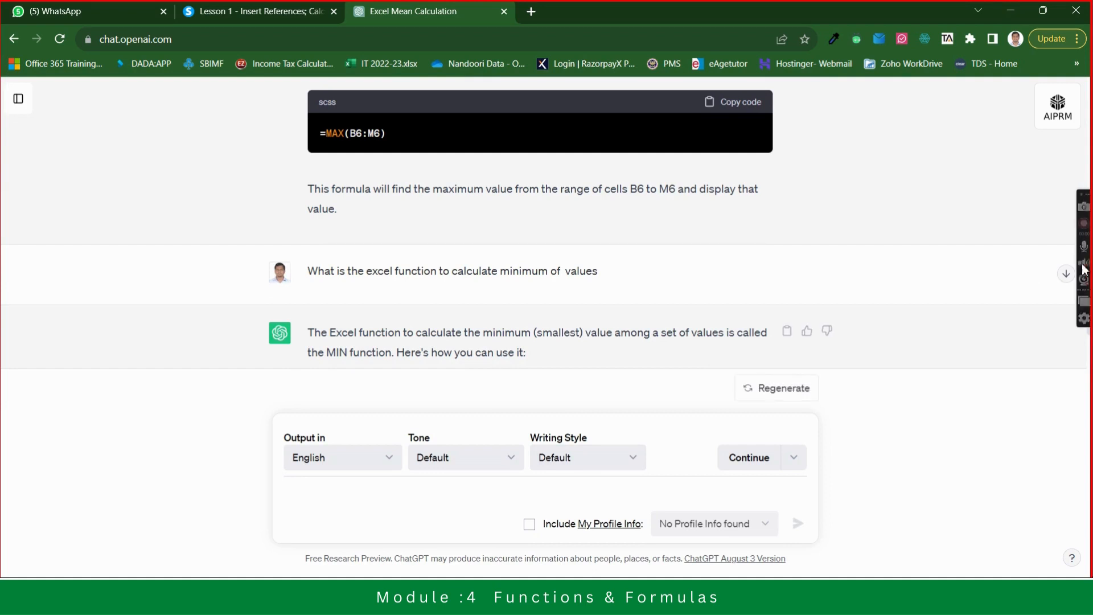
- Ask ChatGPT the same question with "count" in place of "sum"
left_click(1068, 279)
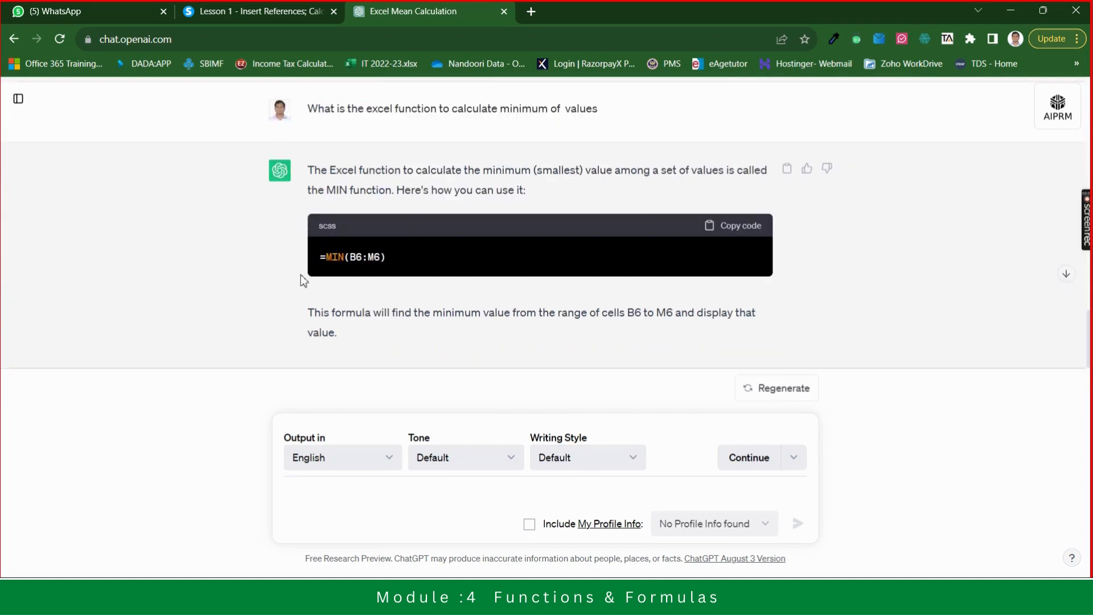
left_click(339, 491)
key("ctrl+v")
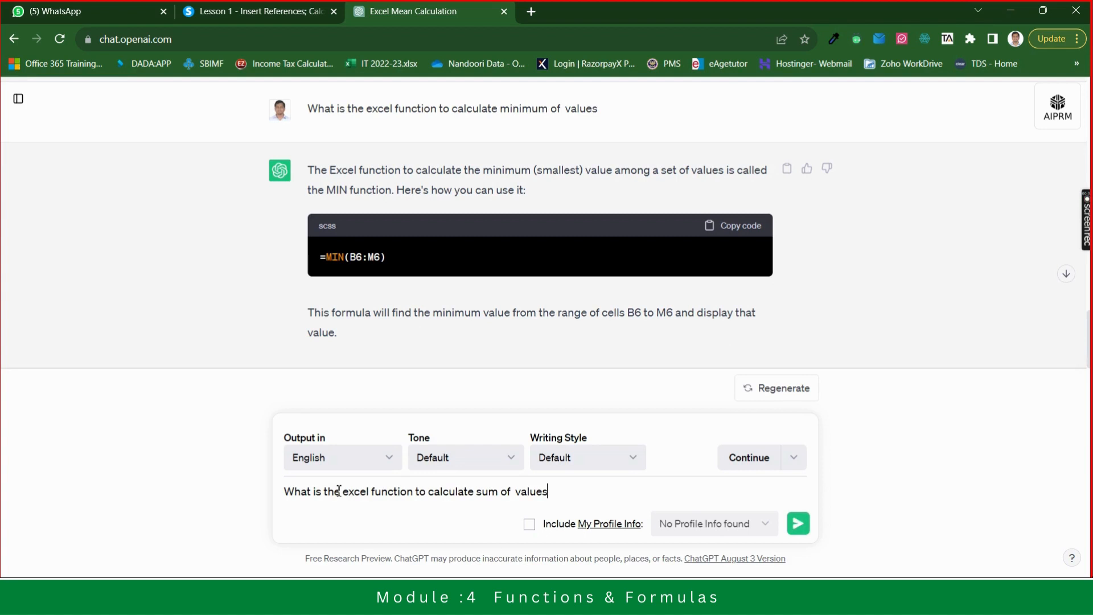
left_click(497, 491)
key("BackSpace")
key("BackSpace")
key("BackSpace")
type("count")
key("Return")
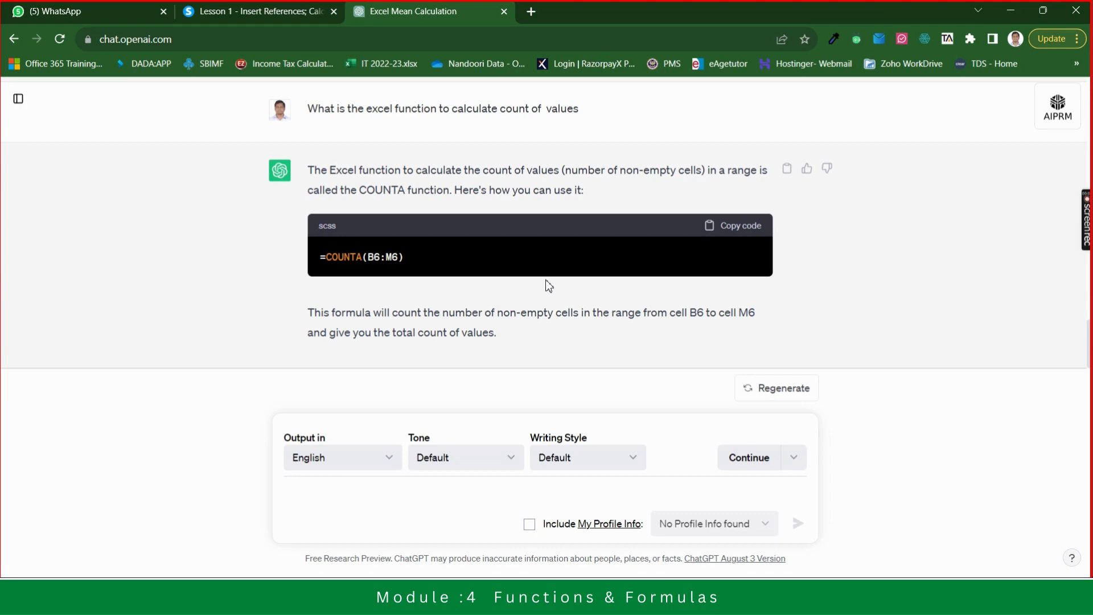
- Switch back to the Excel workbook and deselect the function name list
key("alt+Tab")
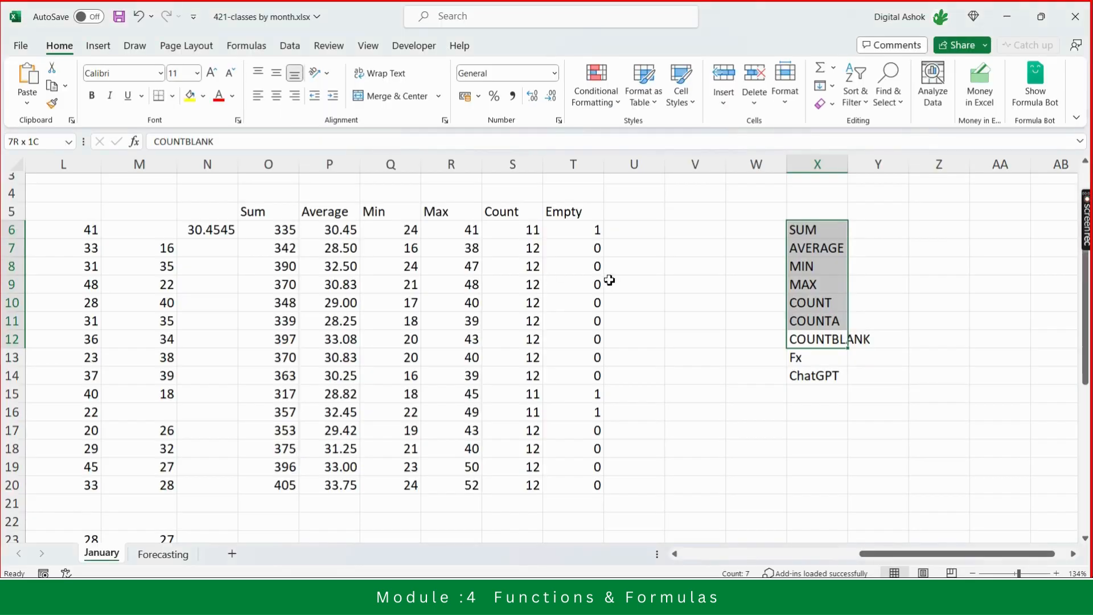
left_click(692, 380)
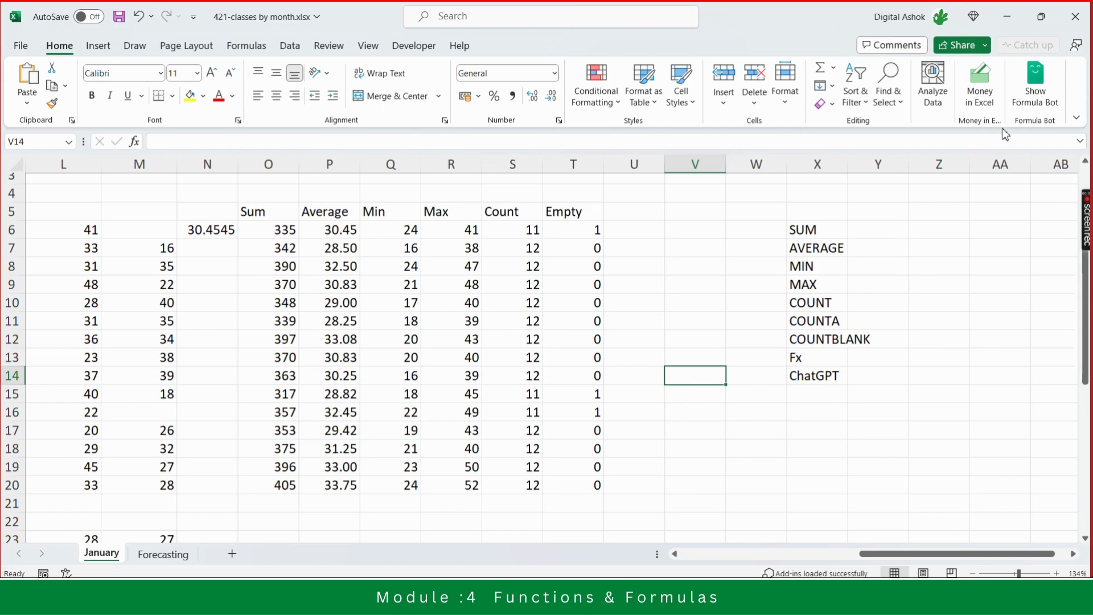
left_click(1076, 118)
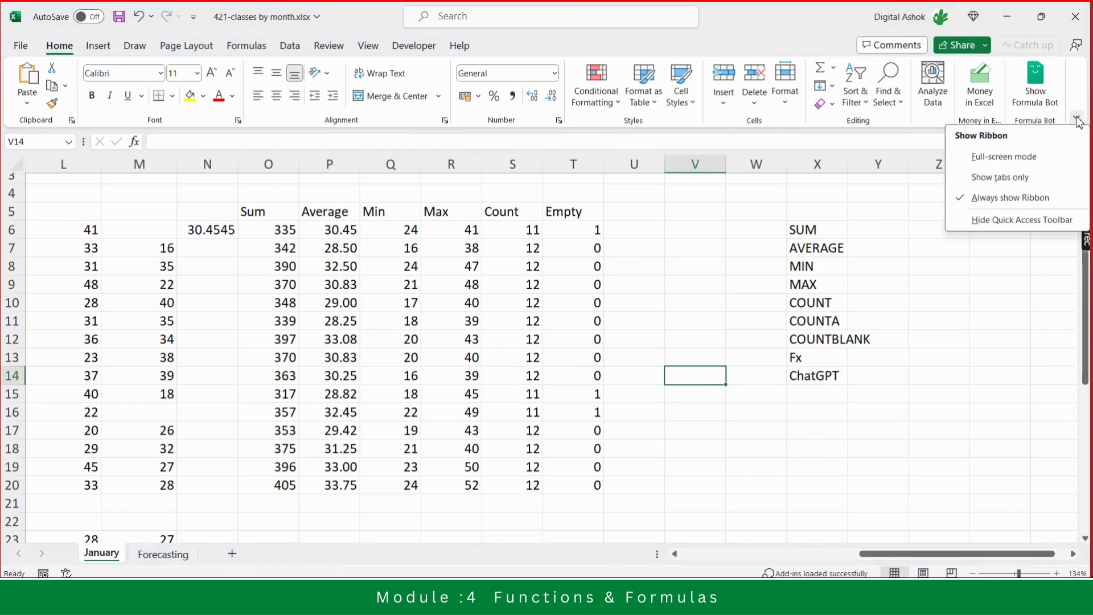
left_click(947, 305)
left_click(1035, 96)
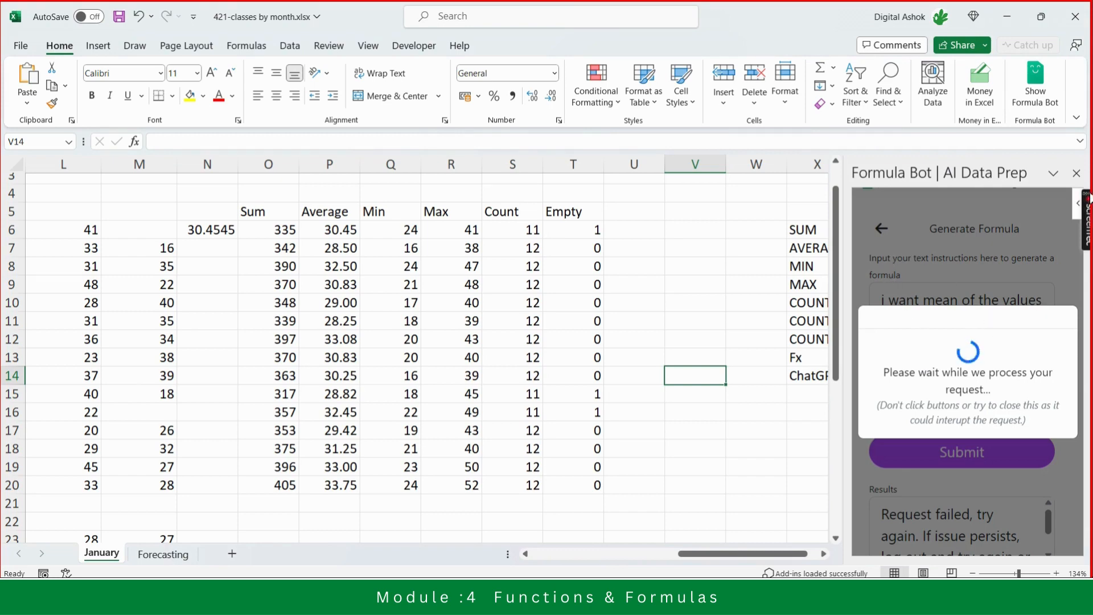
left_click(1053, 174)
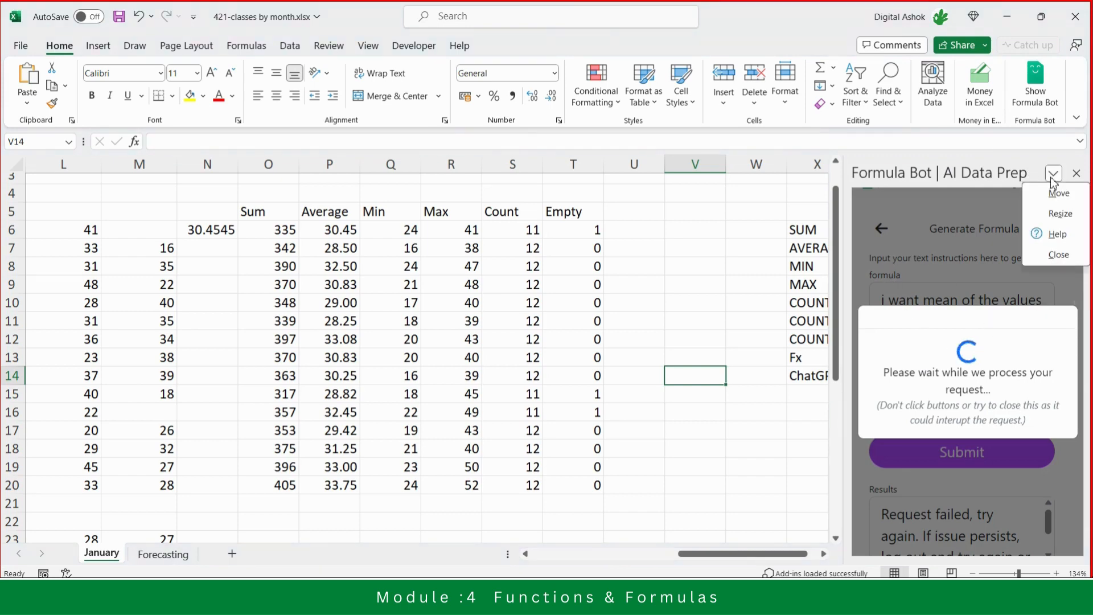
left_click(1059, 254)
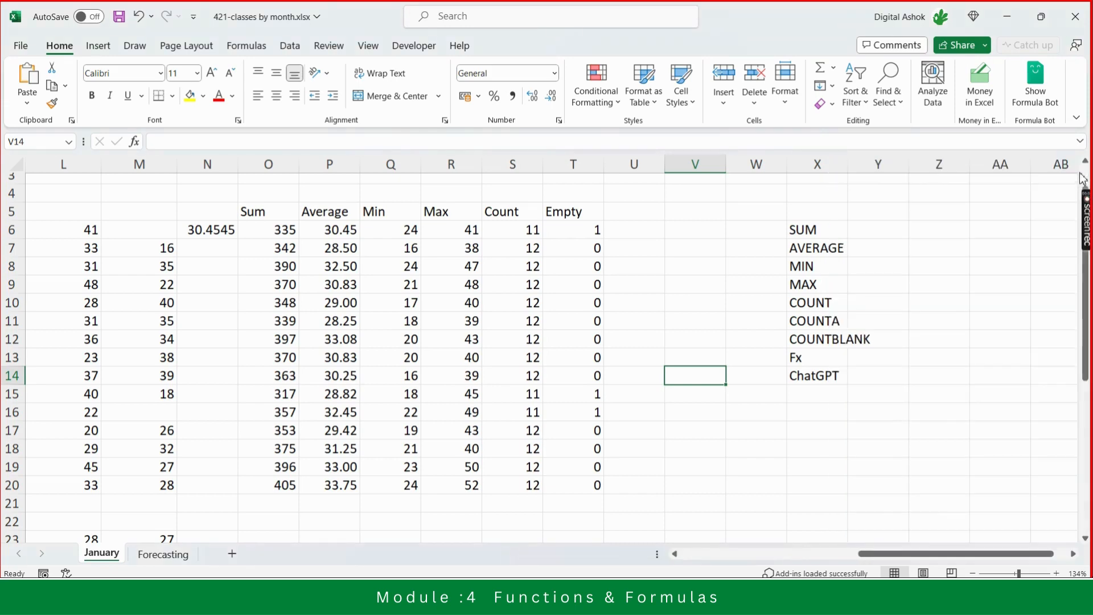
left_click(1032, 106)
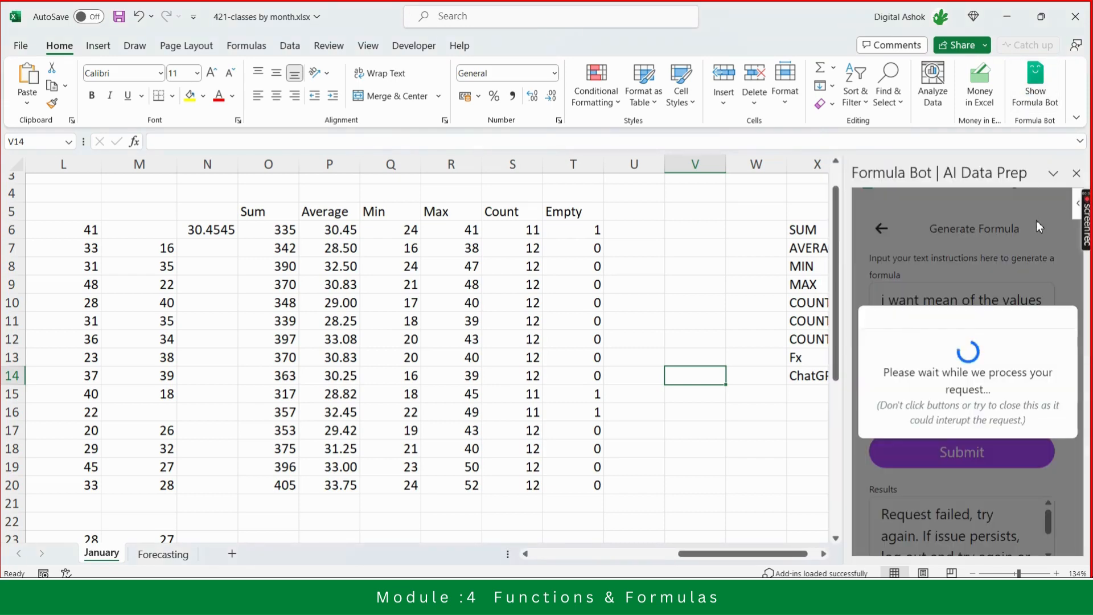
left_click(1055, 174)
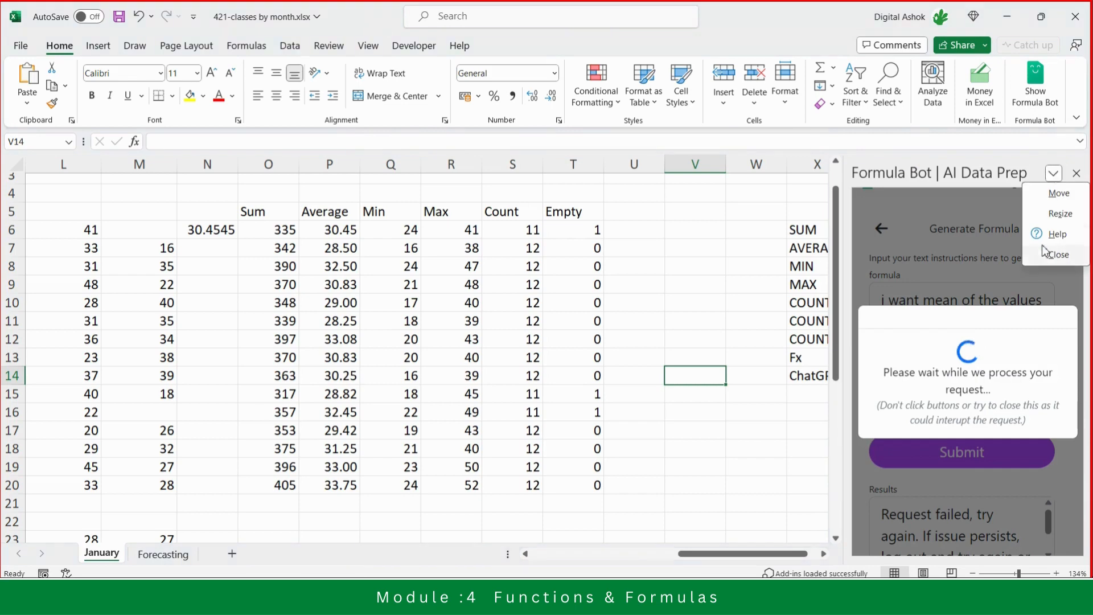
left_click(1051, 255)
left_click(977, 238)
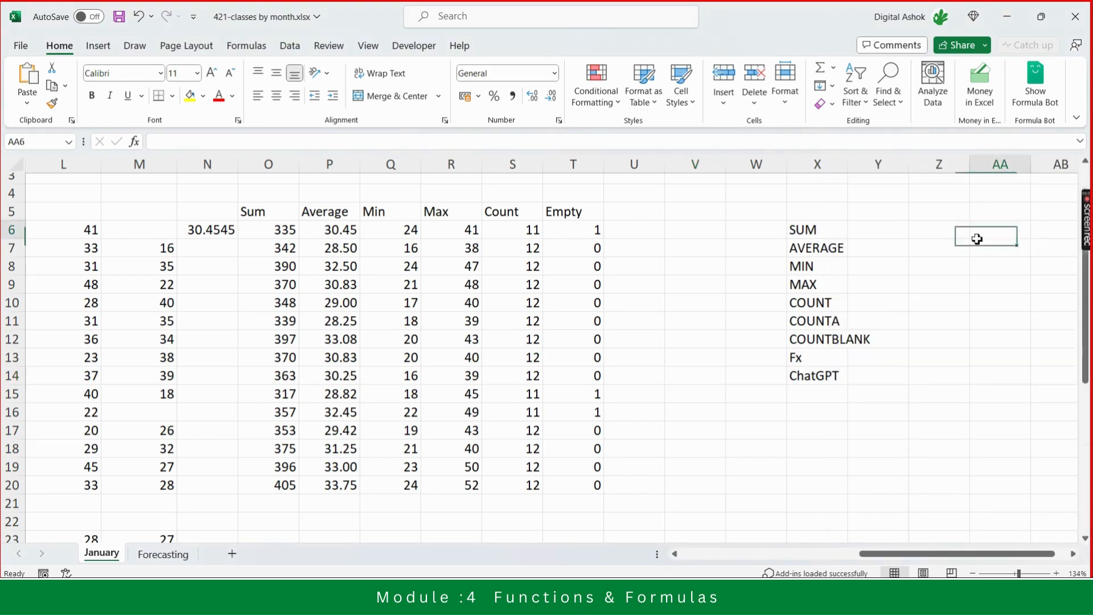
mouse_move(1087, 211)
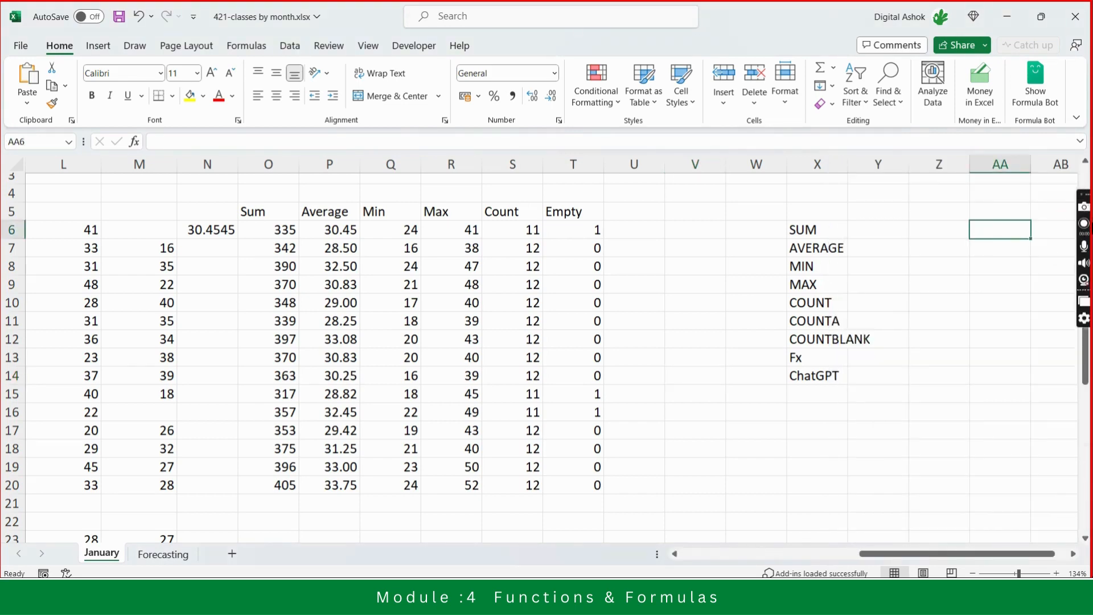